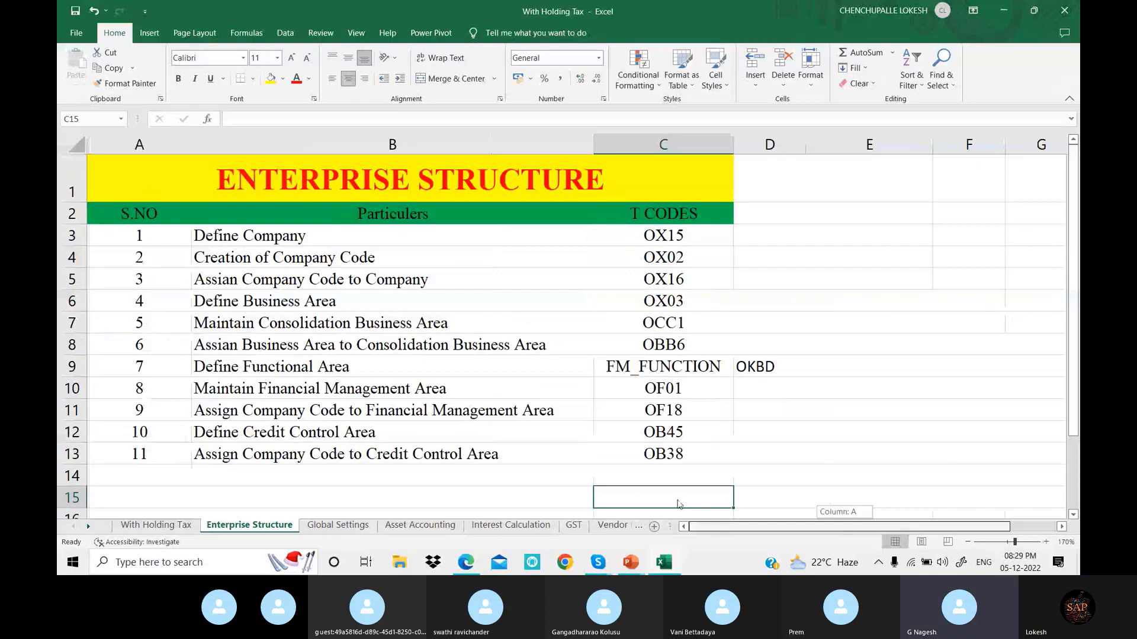
# Minimize the Excel T-code list and the browser, dismiss the OneDrive warning, and restore the configuration PDF
pyautogui.click(1003, 10)
pyautogui.click(1001, 11)
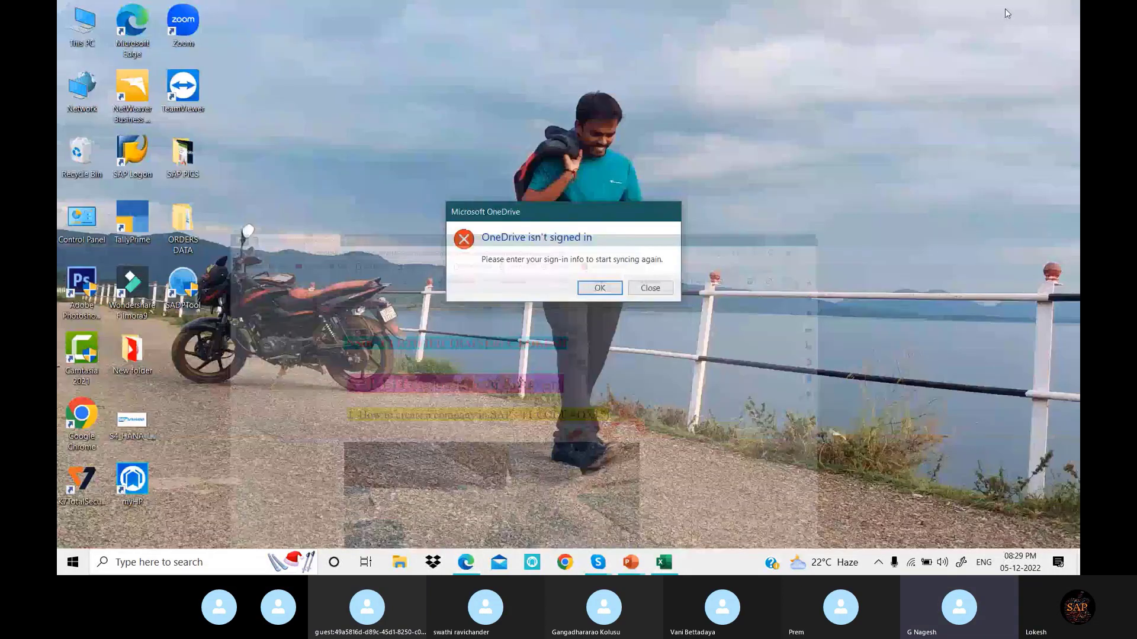
pyautogui.click(650, 289)
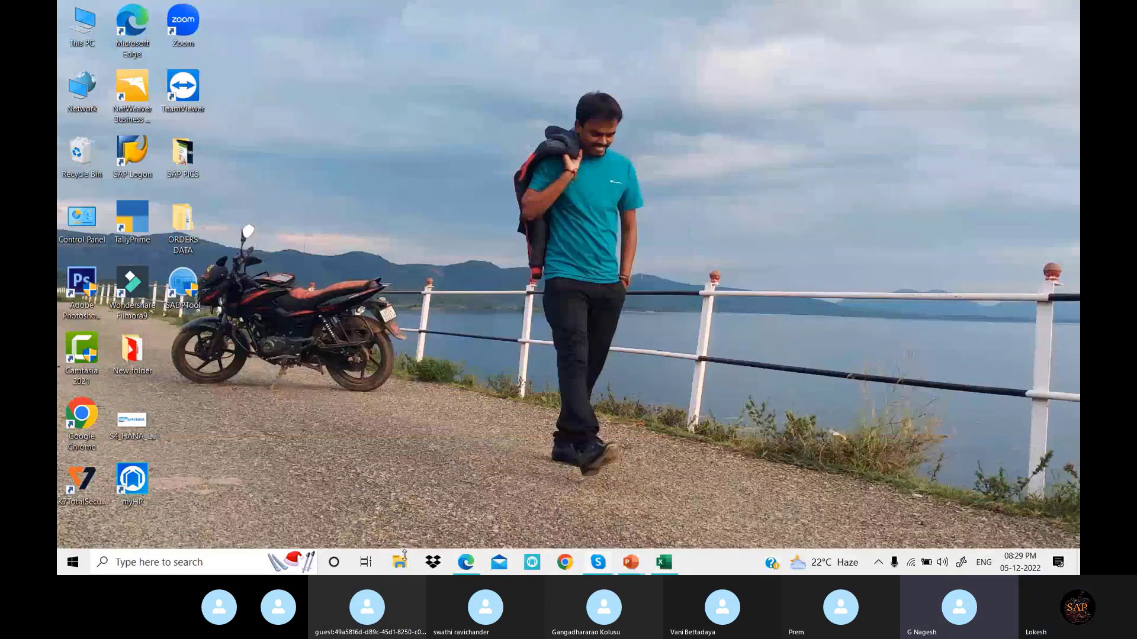
pyautogui.click(472, 570)
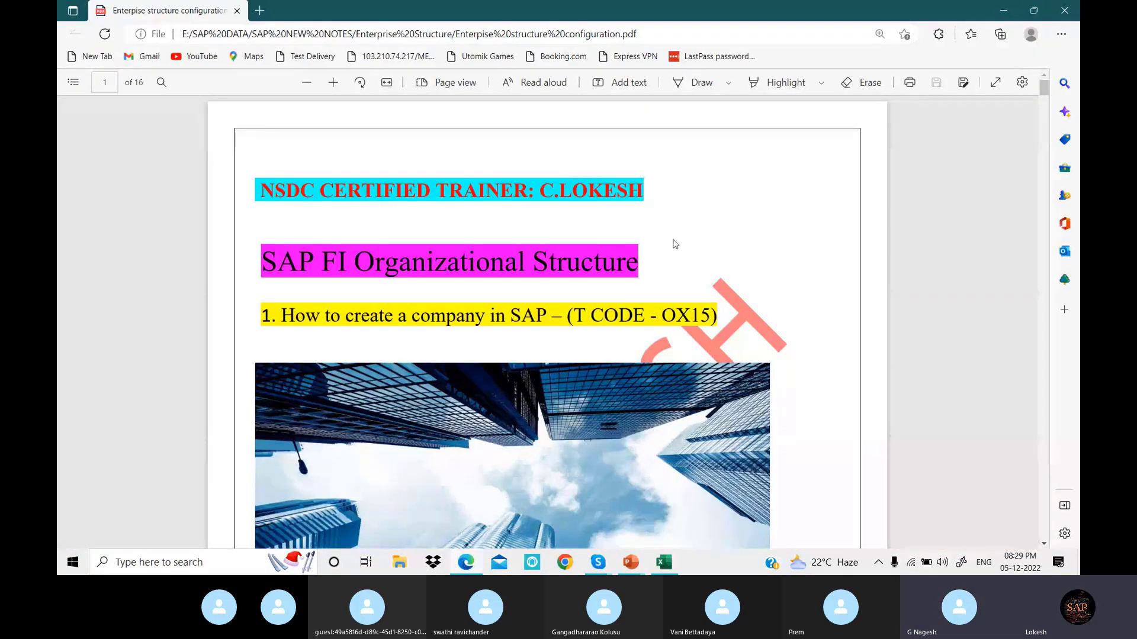
# Scroll the PDF down to the OX15 company page and back to the top, then minimize Edge
pyautogui.scroll(-1, 669, 244)
pyautogui.scroll(-5, 679, 246)
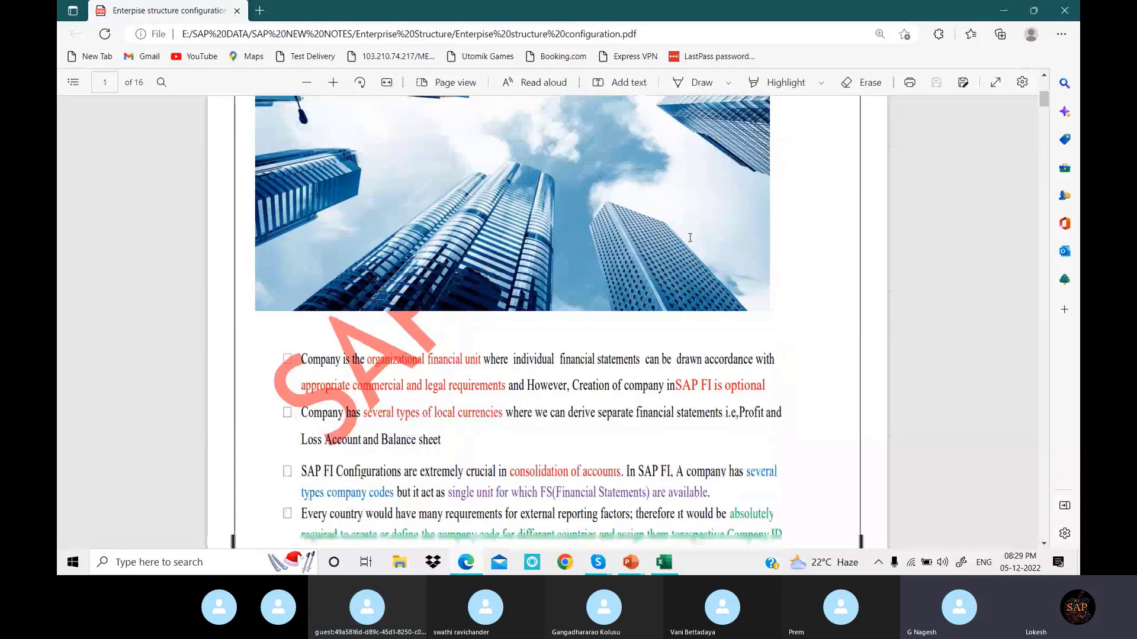
pyautogui.scroll(-3, 695, 235)
pyautogui.scroll(-5, 695, 235)
pyautogui.scroll(-2, 699, 233)
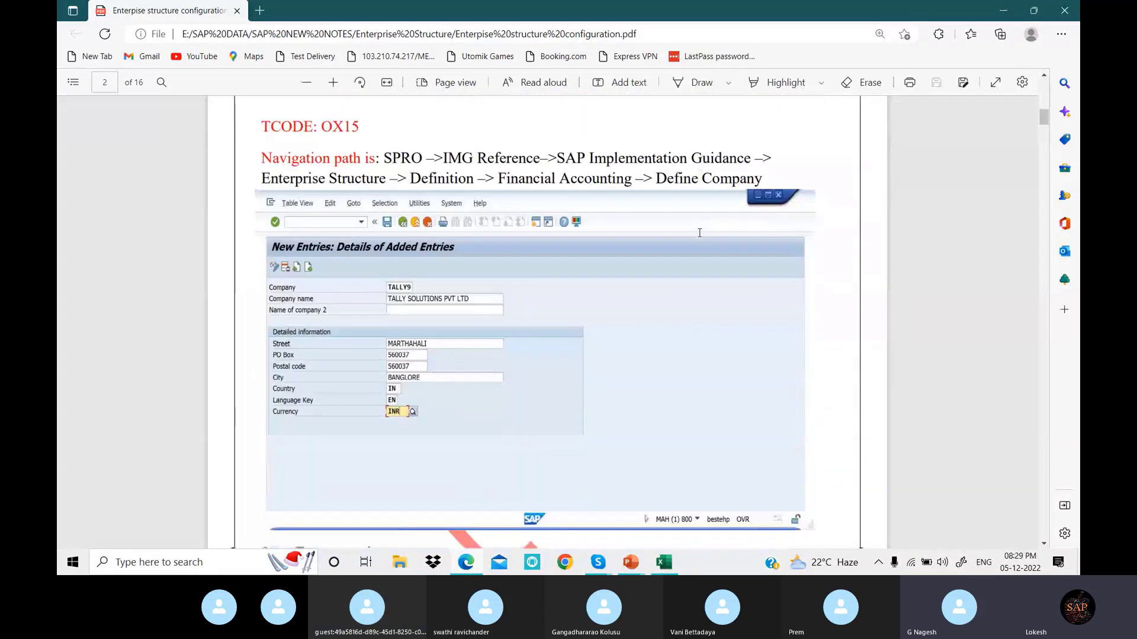
pyautogui.scroll(1, 478, 259)
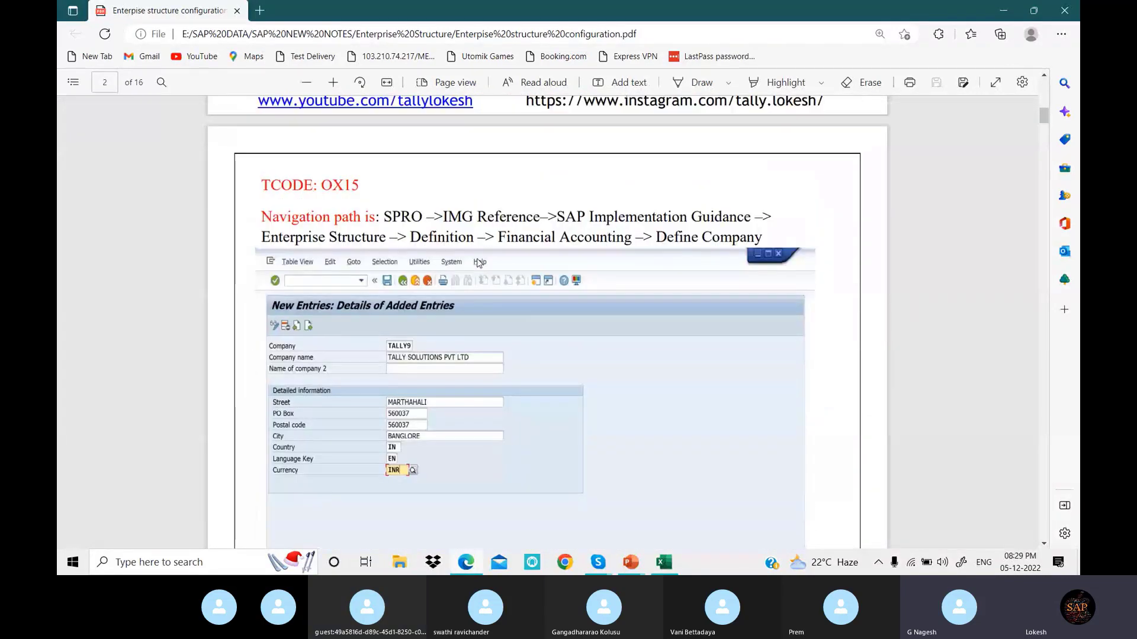
pyautogui.scroll(2, 517, 301)
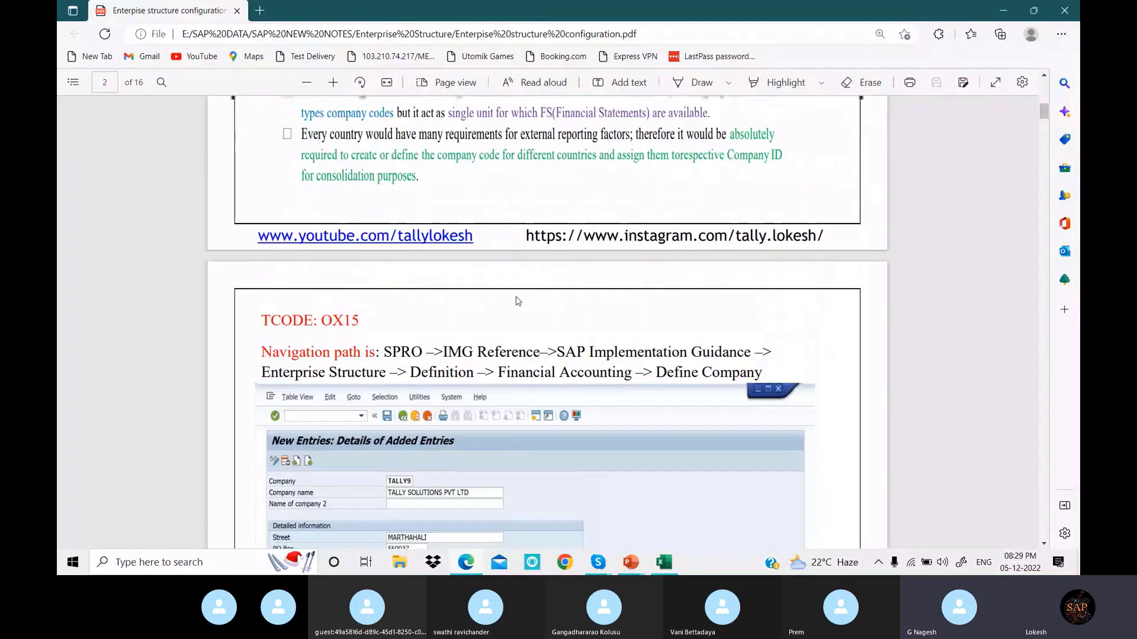
pyautogui.scroll(1, 516, 301)
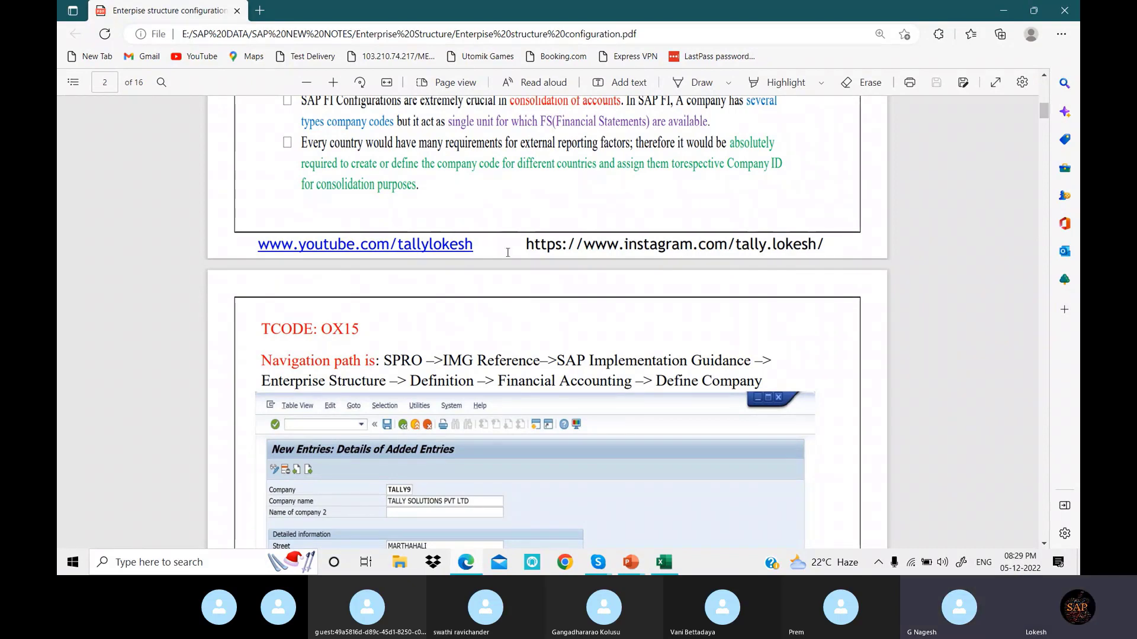
pyautogui.scroll(3, 507, 252)
pyautogui.scroll(10, 519, 258)
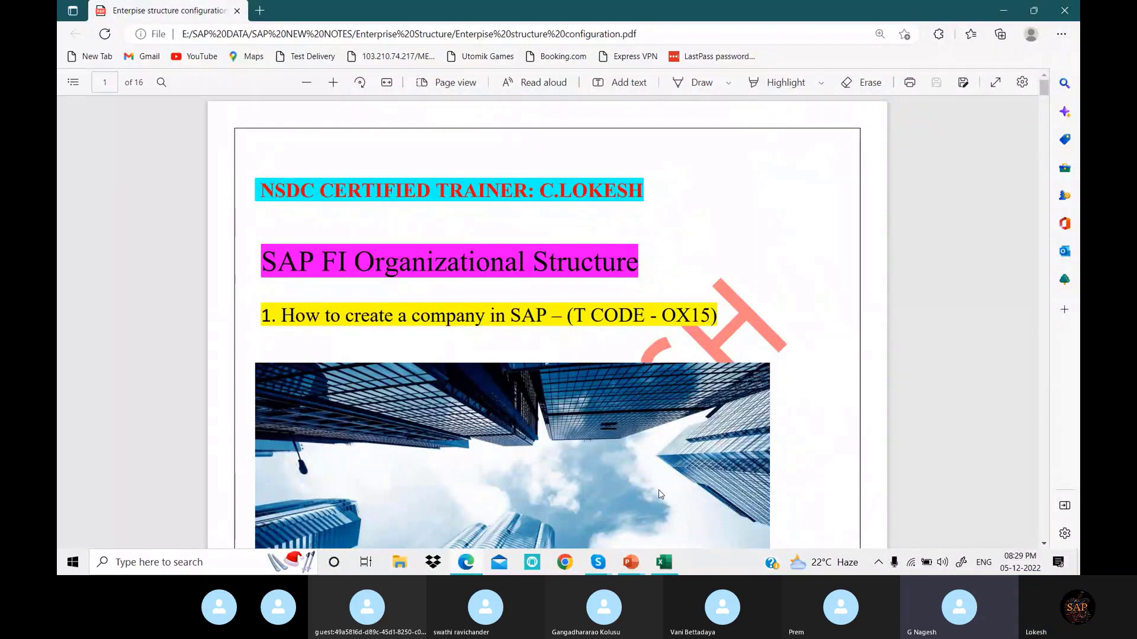
pyautogui.click(1003, 11)
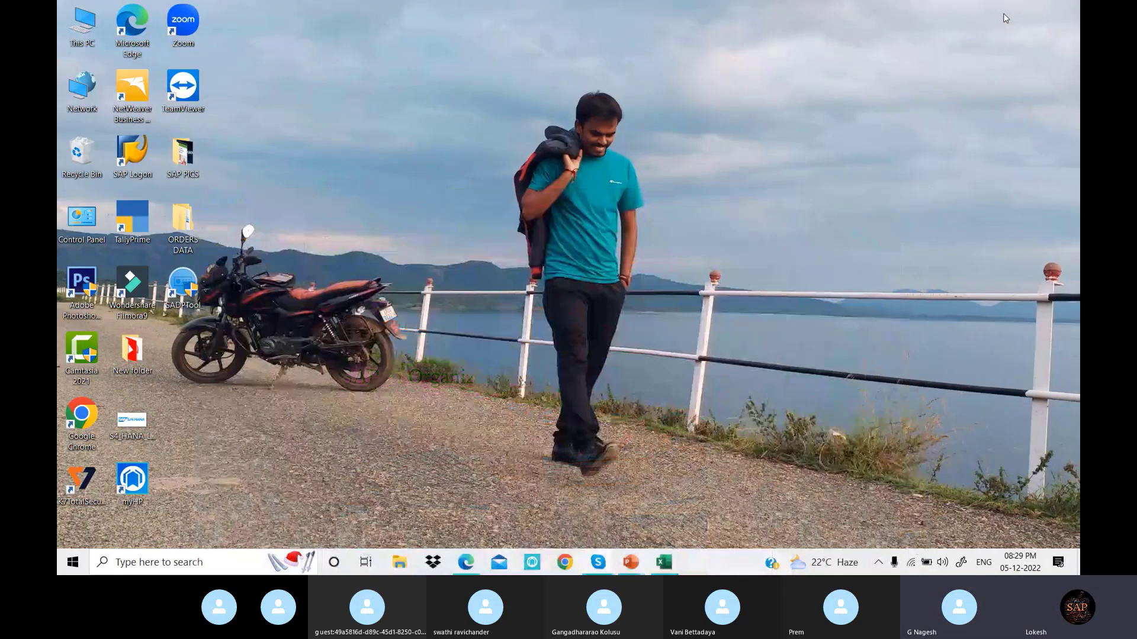
# Drag the SAP Logon shortcut from the left column to the empty area near the desktop's top
pyautogui.moveTo(137, 157); pyautogui.dragTo(346, 98)
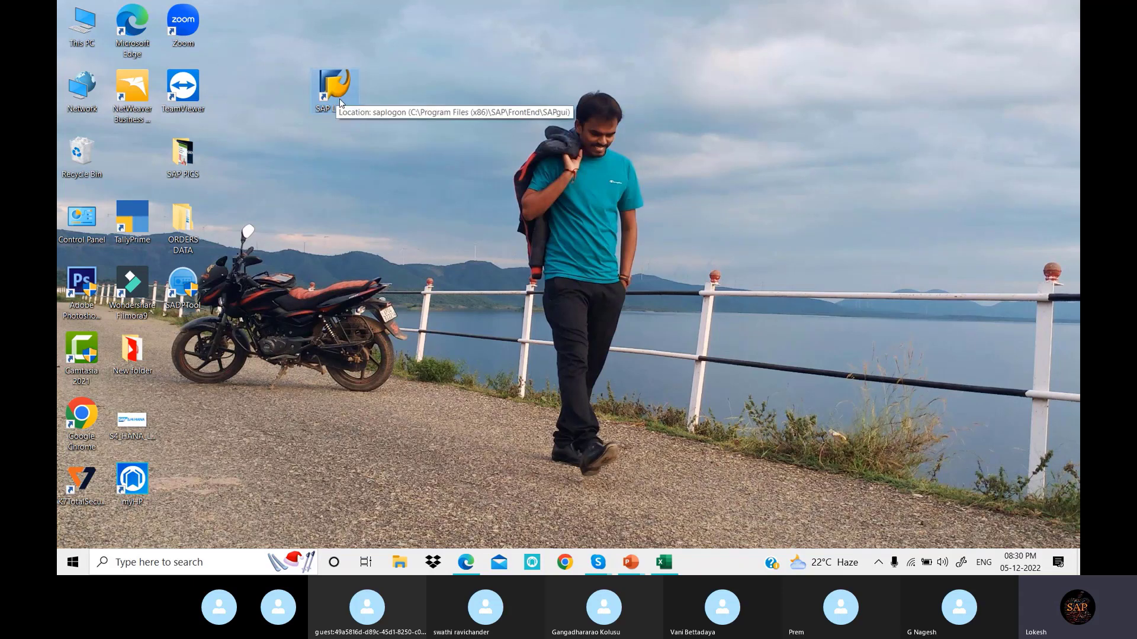
# Launch SAP Logon 740 full screen and log on to the LOKESH IDES ECC 6.0 connection
pyautogui.doubleClick(335, 90)
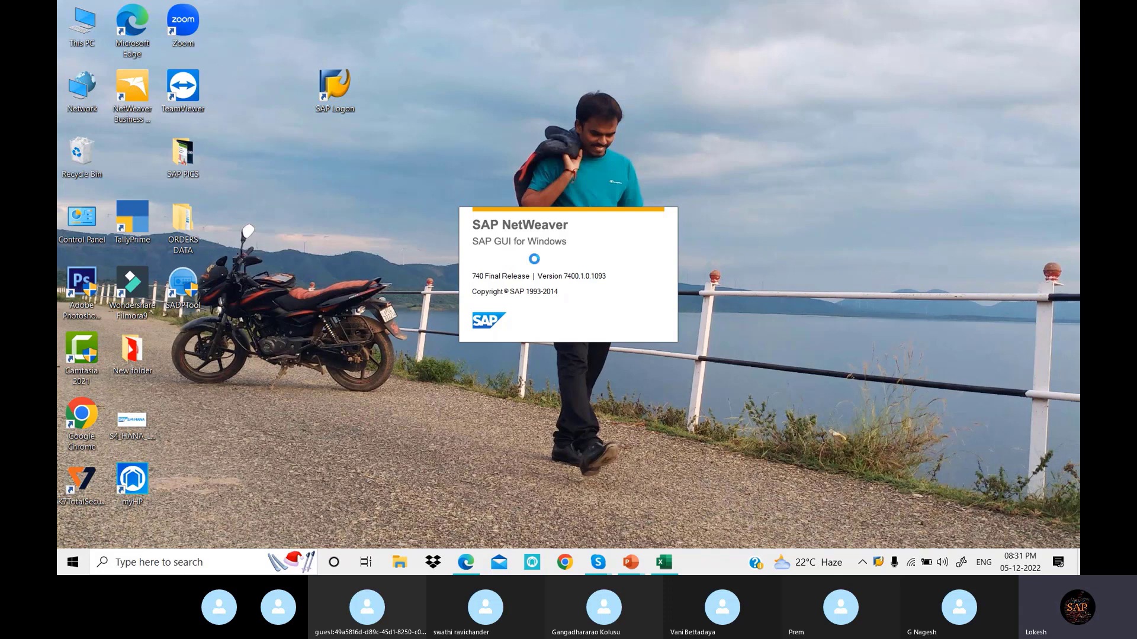
pyautogui.doubleClick(808, 79)
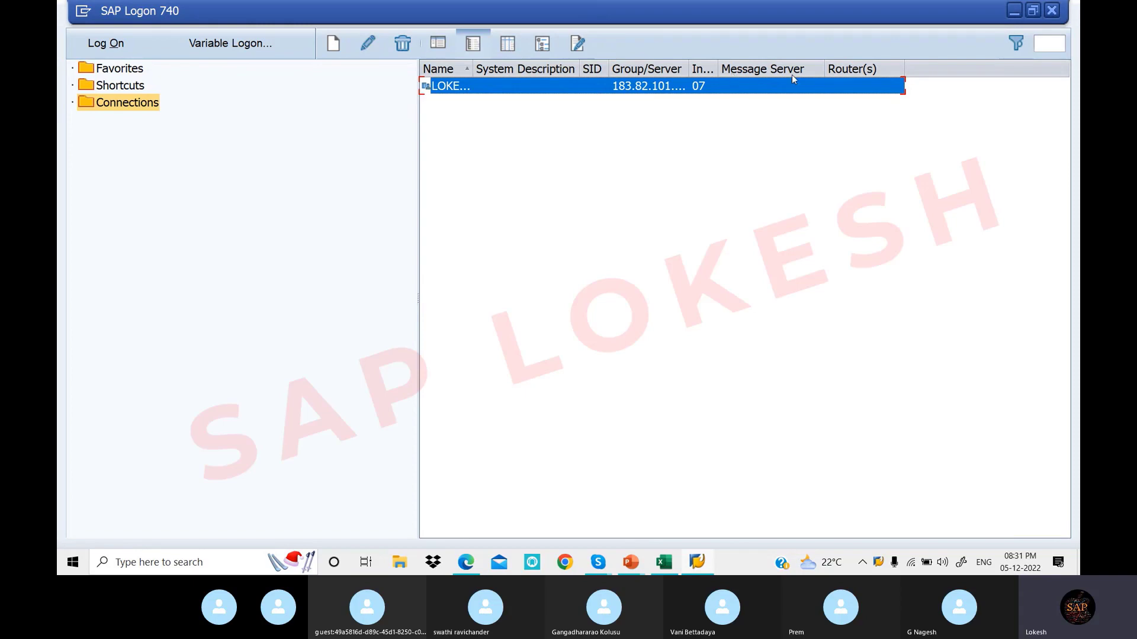
pyautogui.click(116, 43)
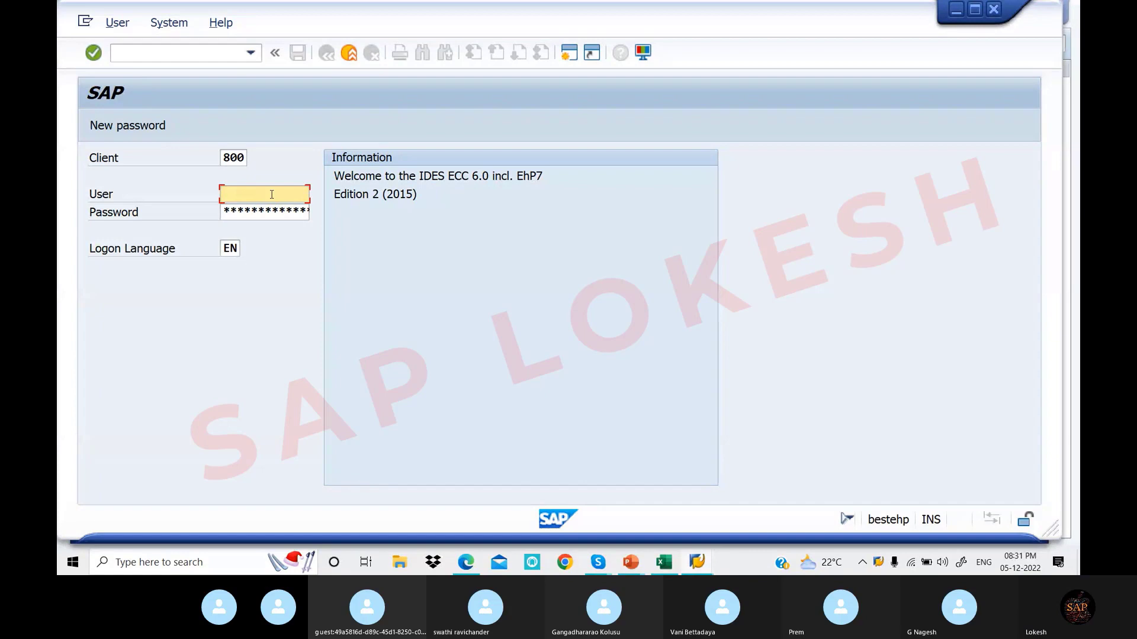
# Fill in the saved user ID from the history list and the account password for client 800
pyautogui.write('F')
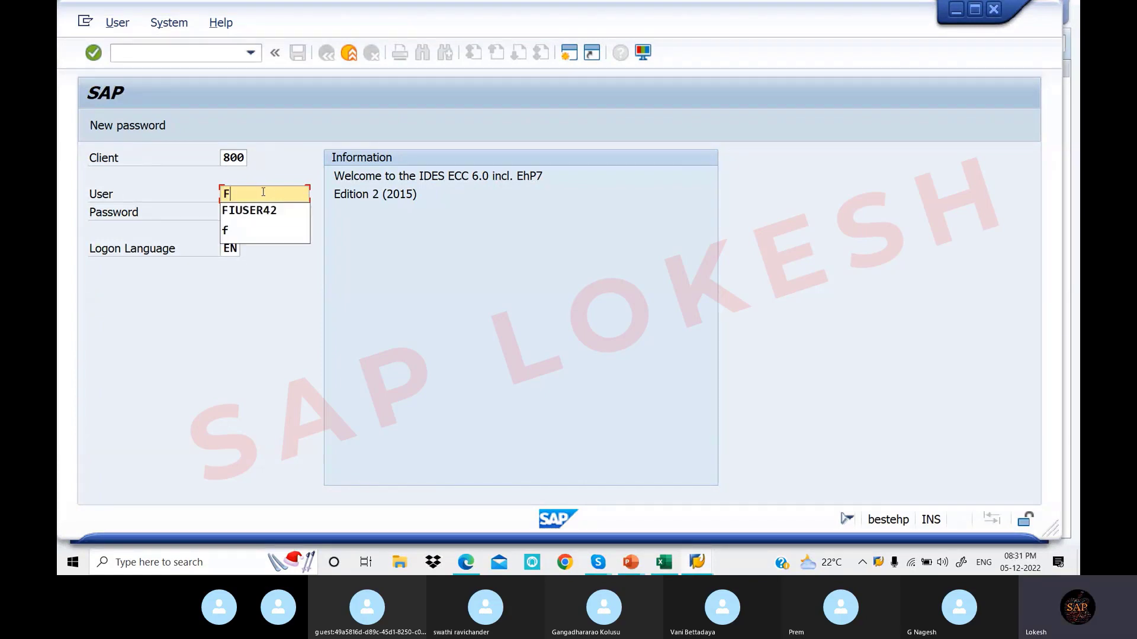
pyautogui.click(263, 210)
pyautogui.click(262, 210)
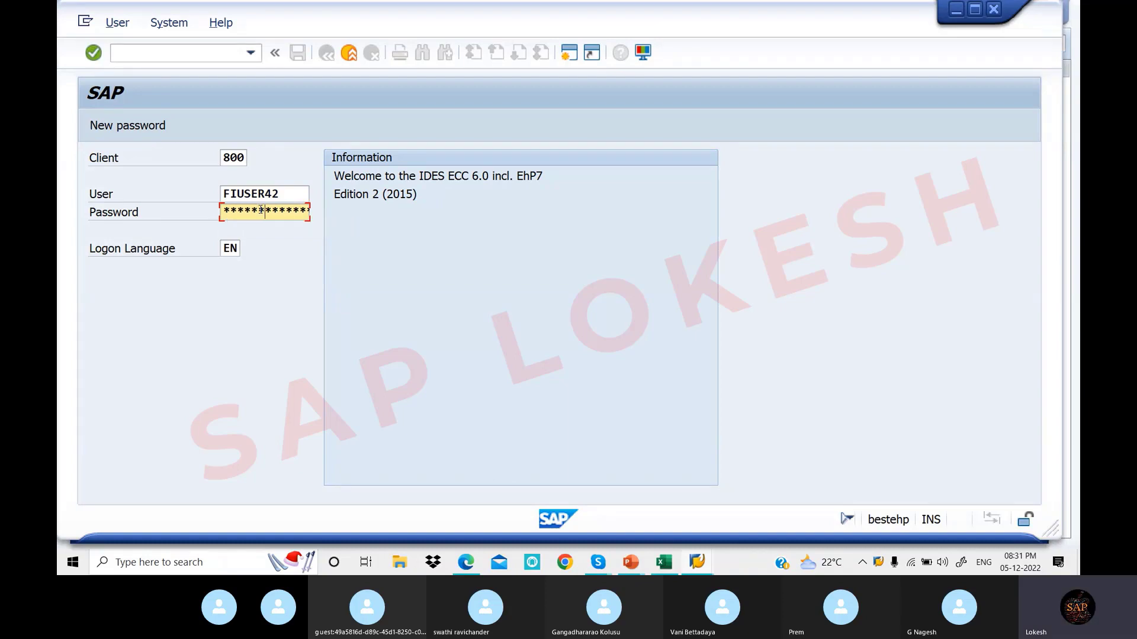
pyautogui.write('**')
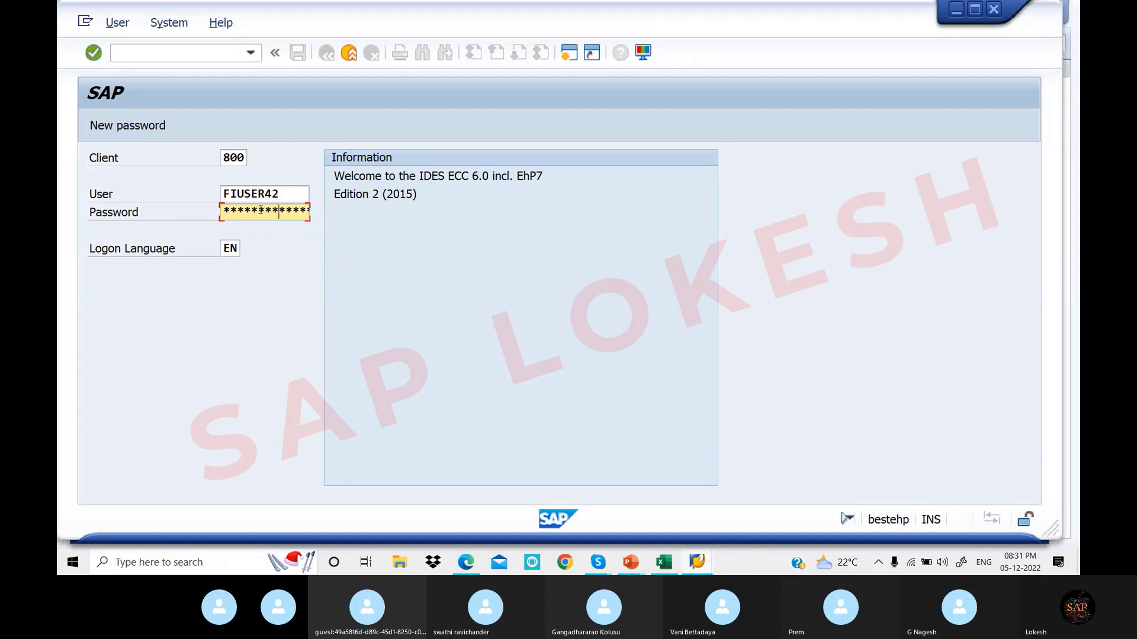
pyautogui.write('**')
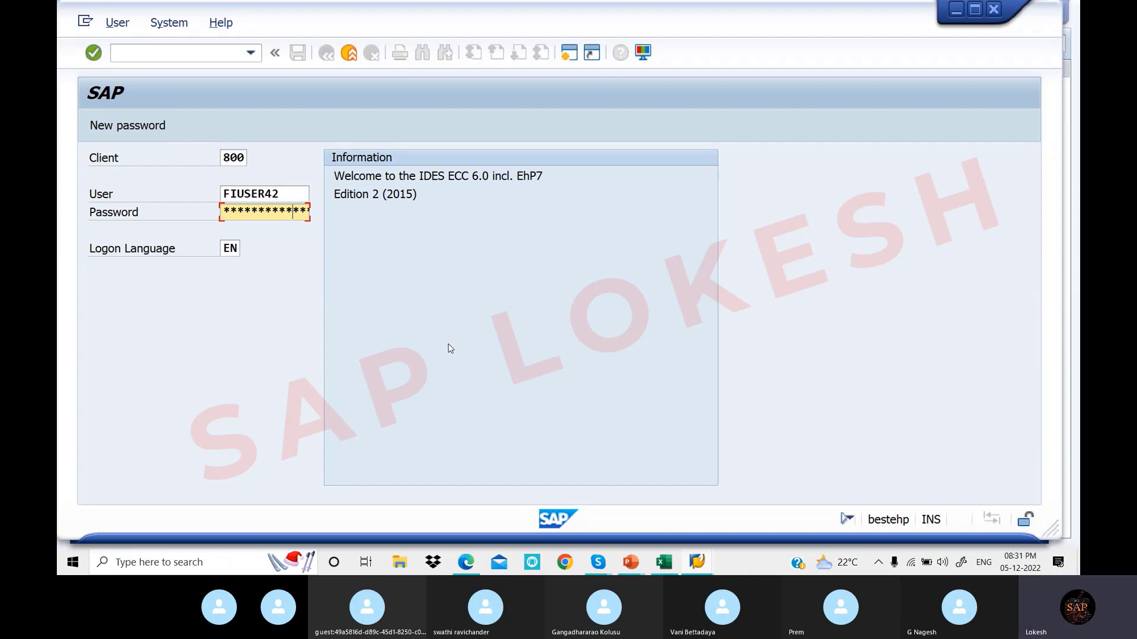
# Submit the client 800 logon and wait for the SAP Easy Access menu to load
pyautogui.press('Return')
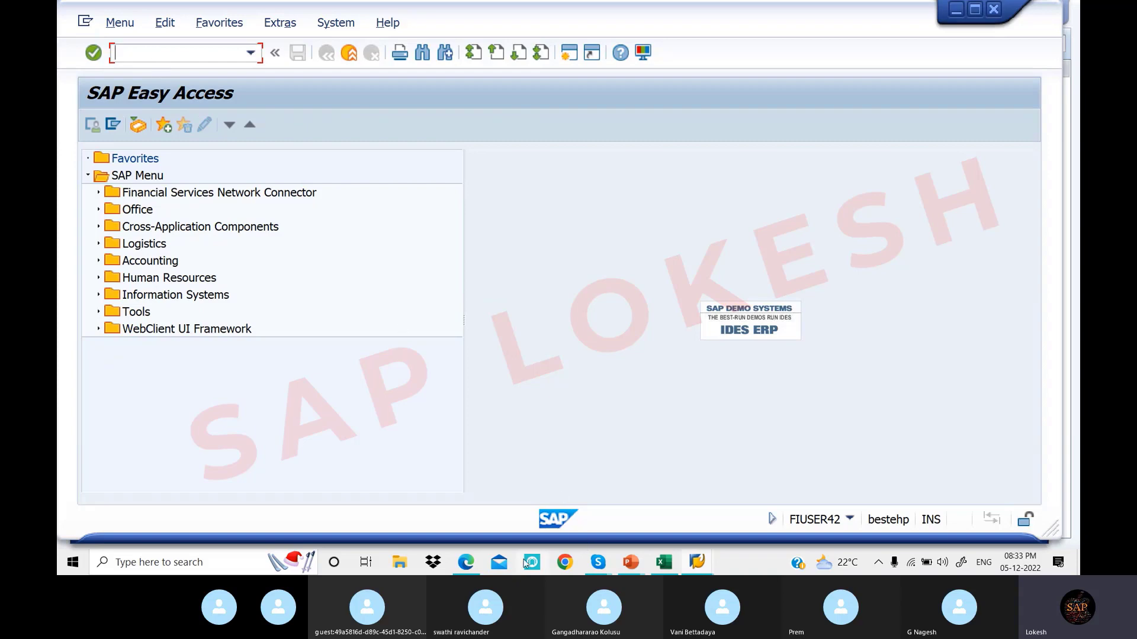
# Scroll the PDF to page 2 and select SPRO in the OX15 navigation path
pyautogui.click(465, 562)
pyautogui.scroll(-3, 474, 295)
pyautogui.scroll(-10, 473, 294)
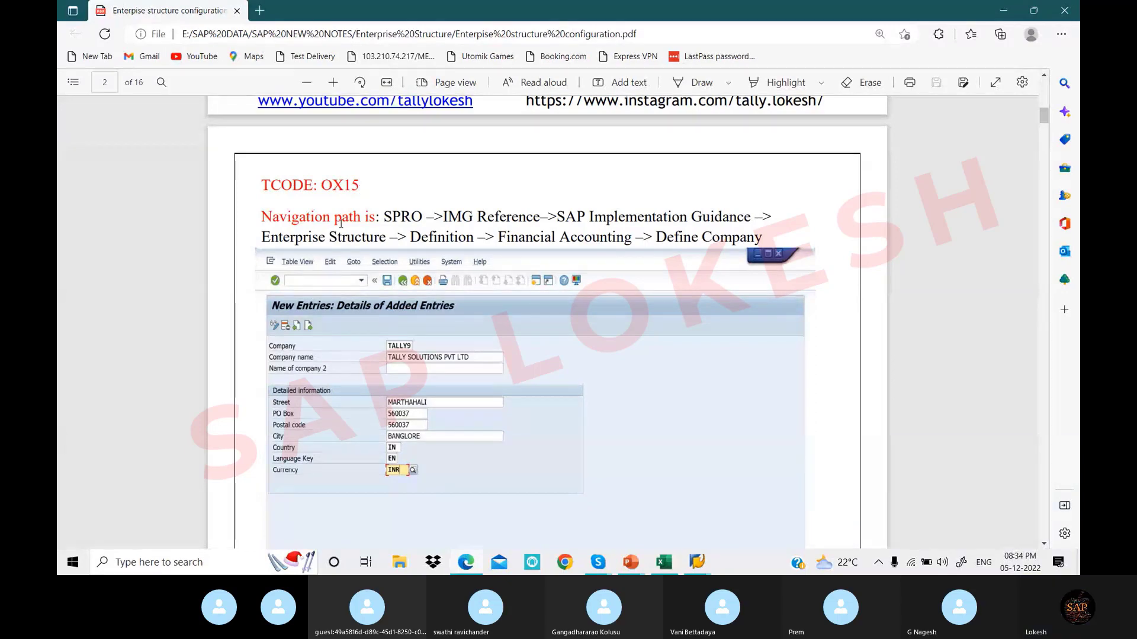
pyautogui.moveTo(262, 217); pyautogui.dragTo(375, 217)
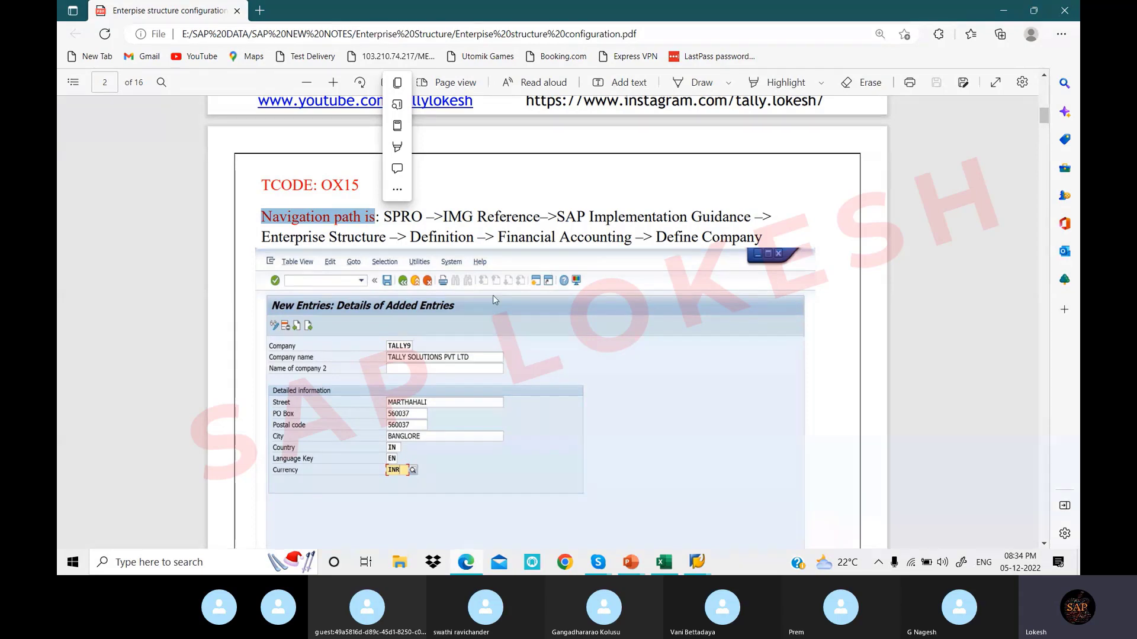
pyautogui.click(387, 220)
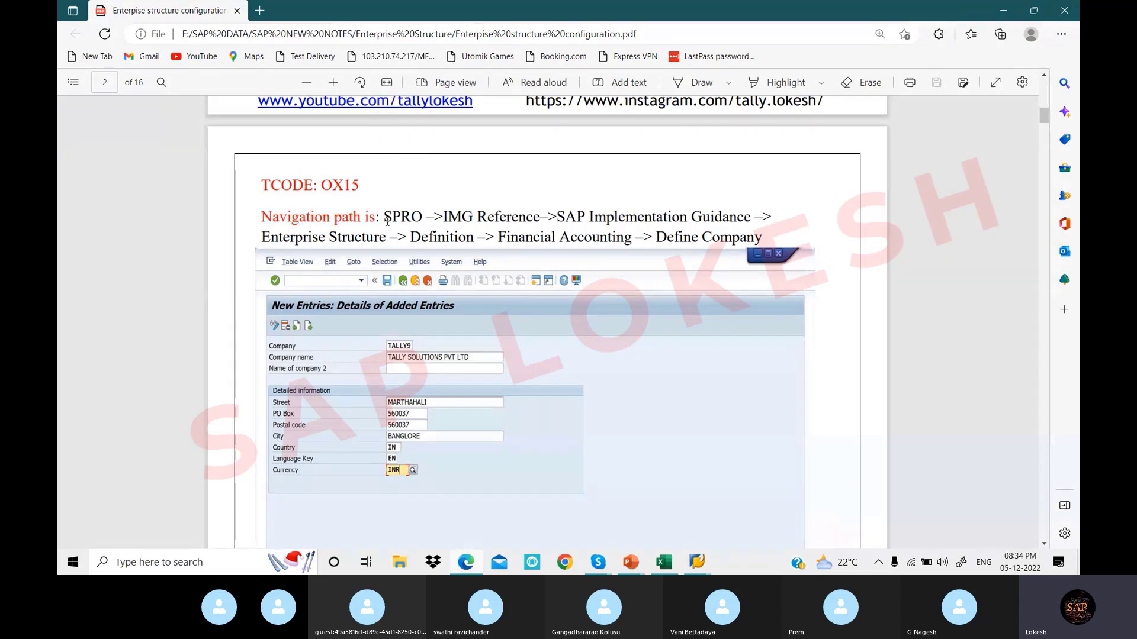
pyautogui.moveTo(386, 217); pyautogui.dragTo(427, 219)
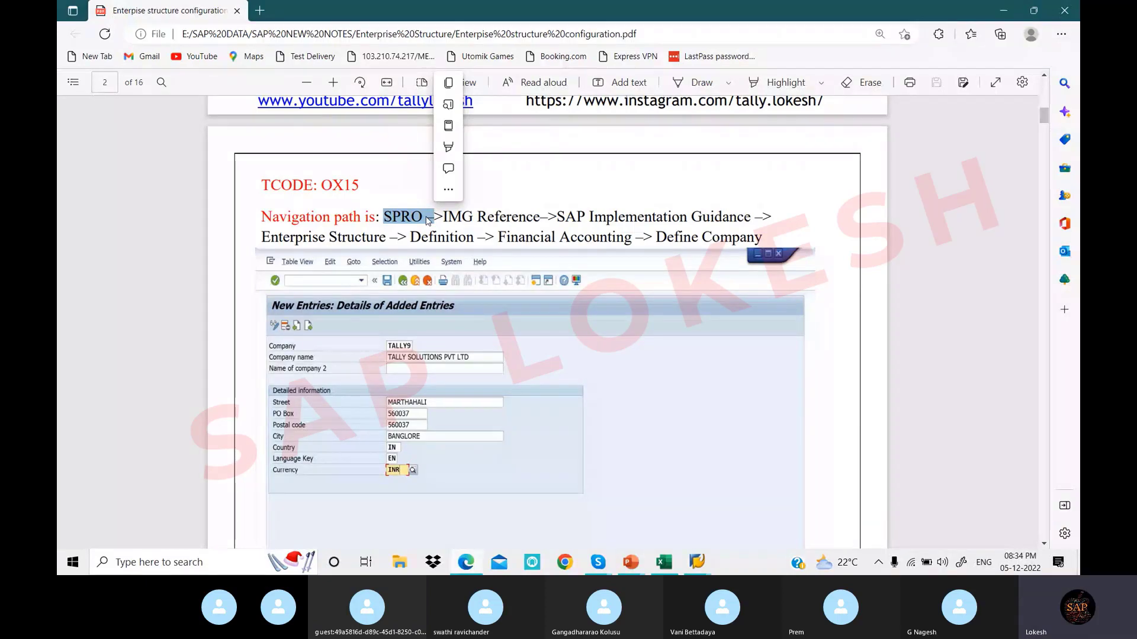
pyautogui.click(697, 561)
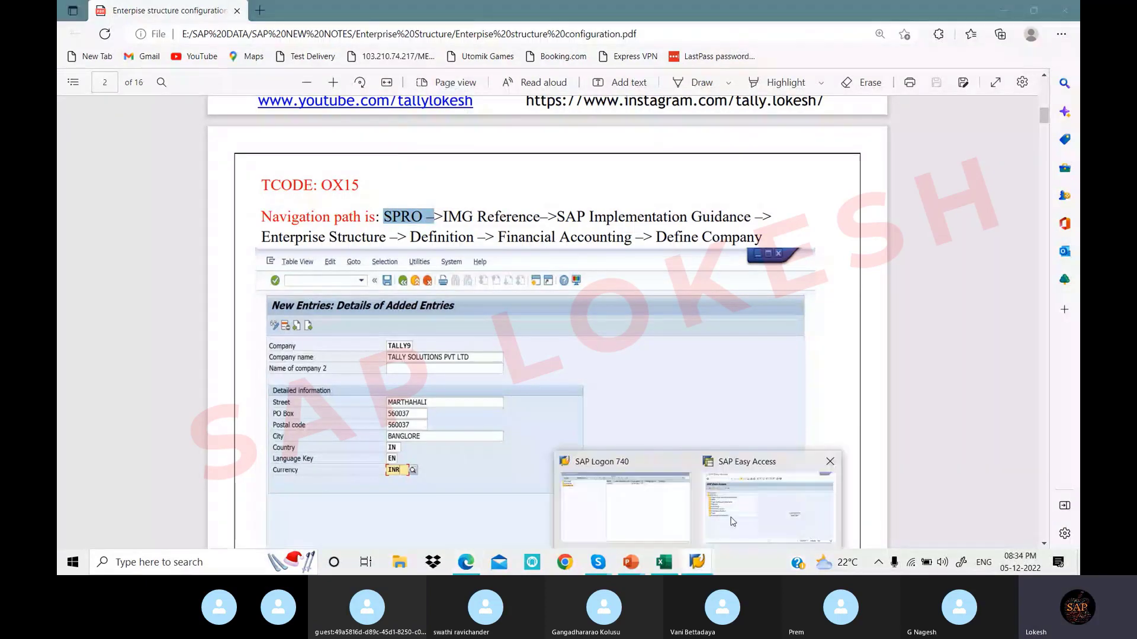
# Run SPRO from SAP Easy Access to reach the Display IMG tree, then return to the PDF
pyautogui.click(732, 520)
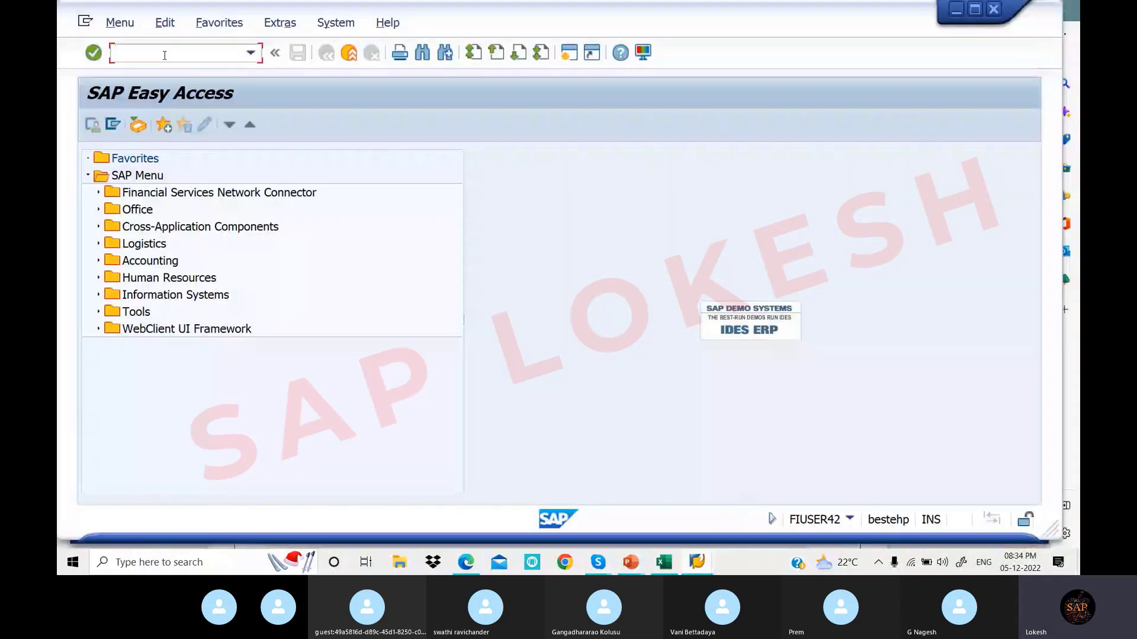
pyautogui.write('SPRO')
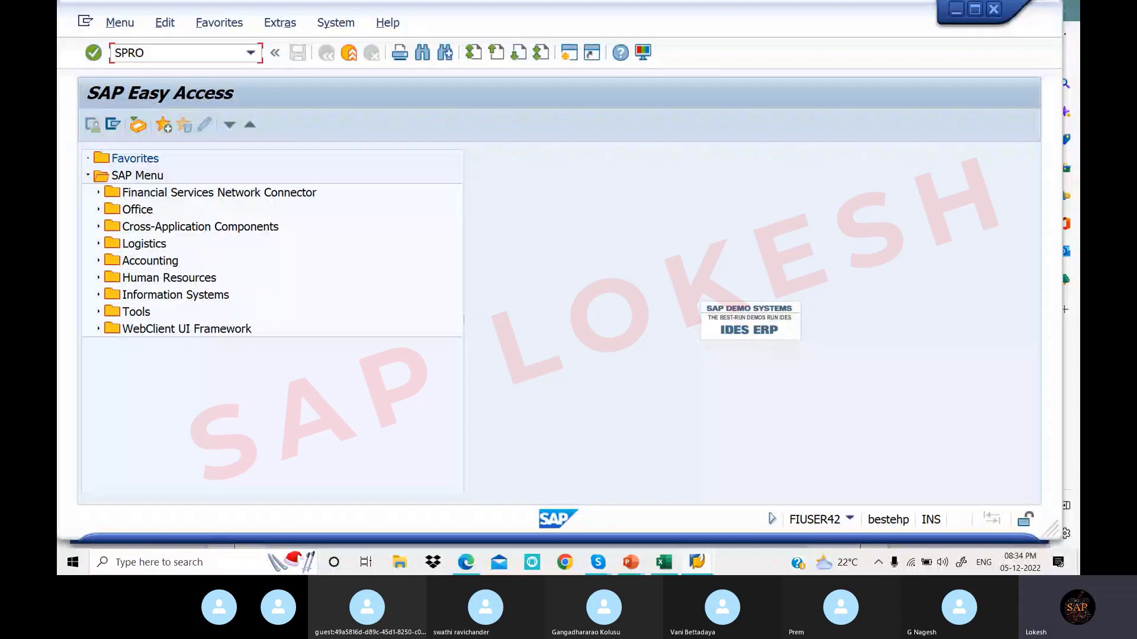
pyautogui.press('Return')
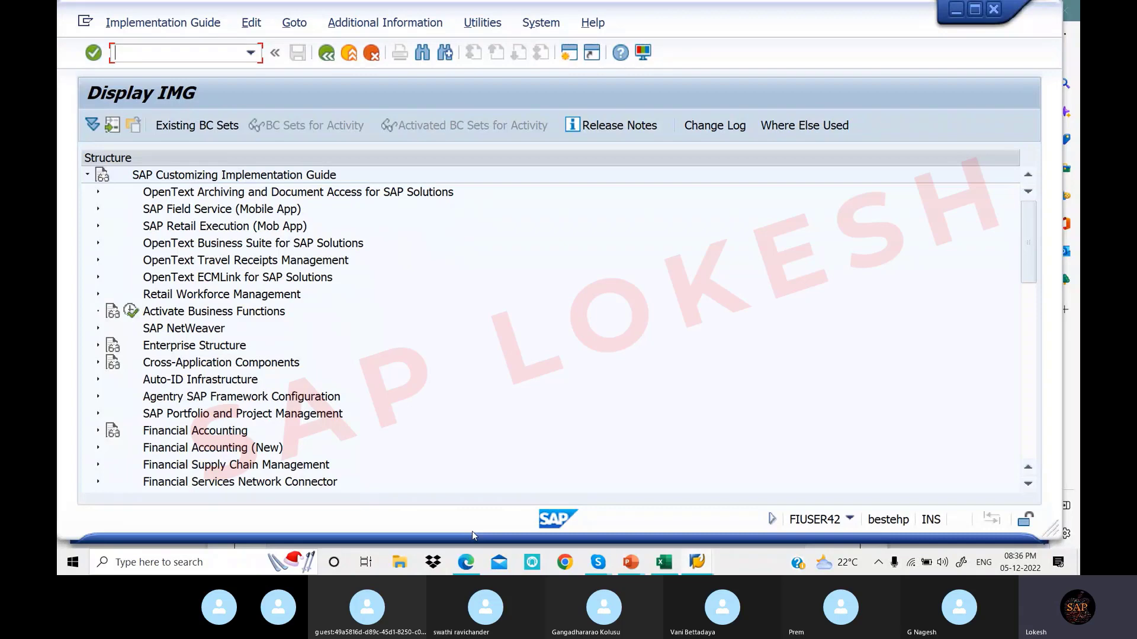
pyautogui.click(466, 561)
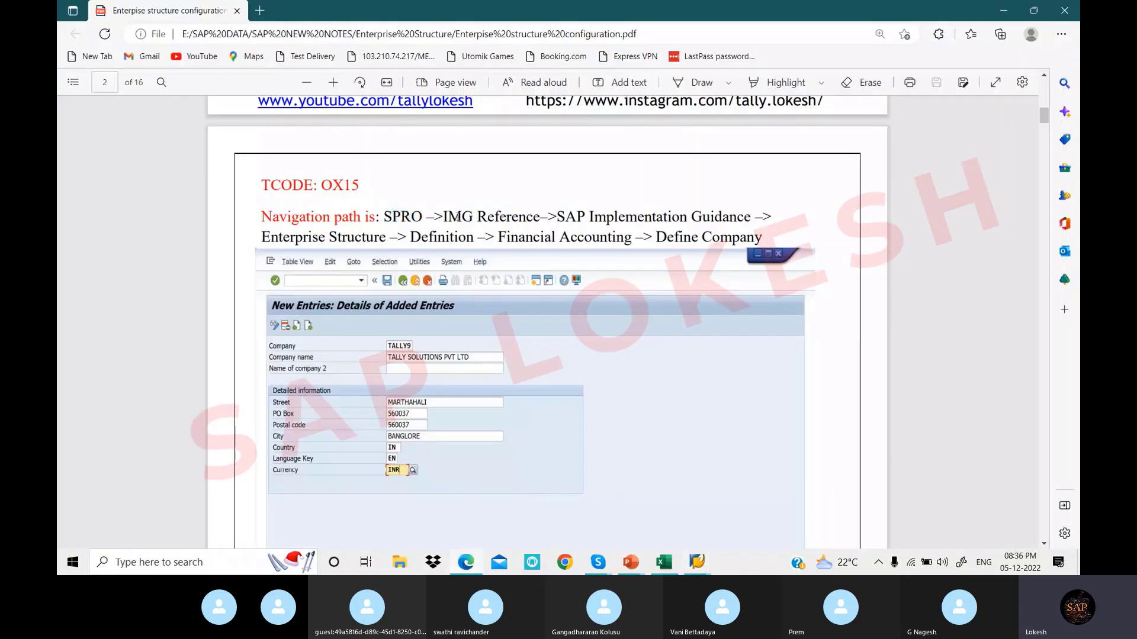
# Highlight 'Enterprise Structure' in the PDF's navigation path and switch back to the Display IMG window
pyautogui.moveTo(443, 217); pyautogui.dragTo(752, 224)
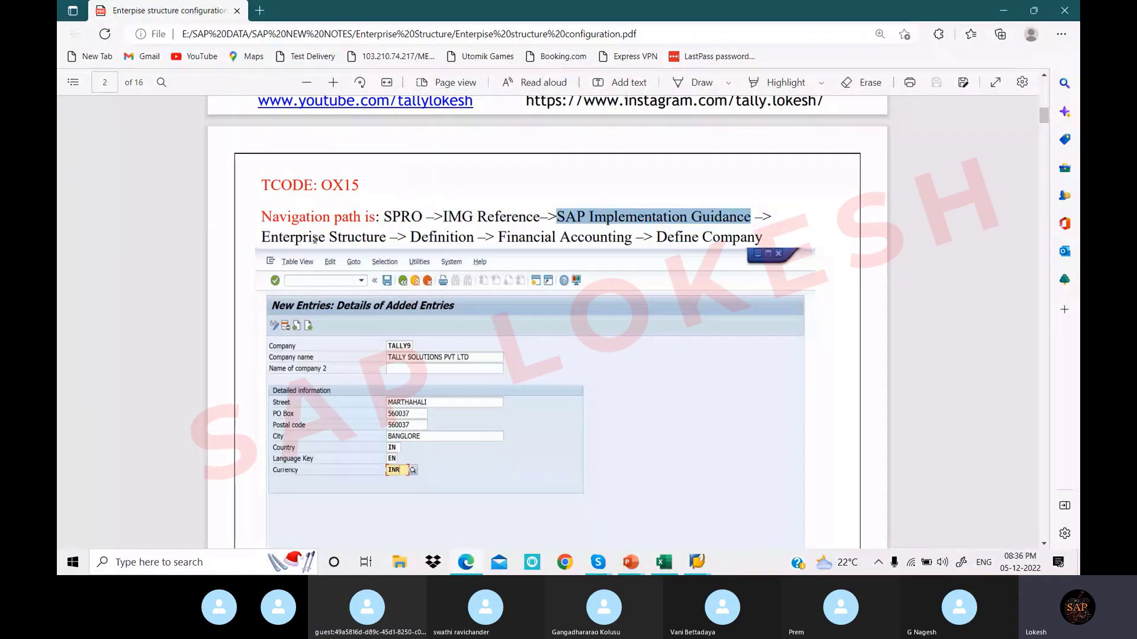
pyautogui.moveTo(261, 238); pyautogui.dragTo(386, 237)
pyautogui.click(697, 561)
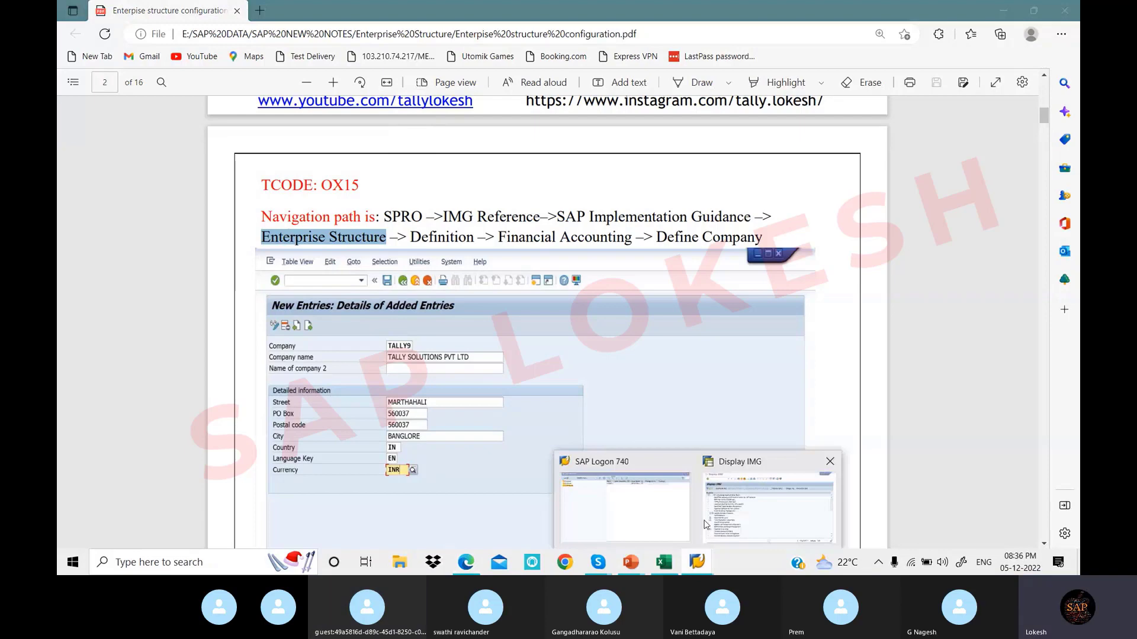
pyautogui.click(704, 525)
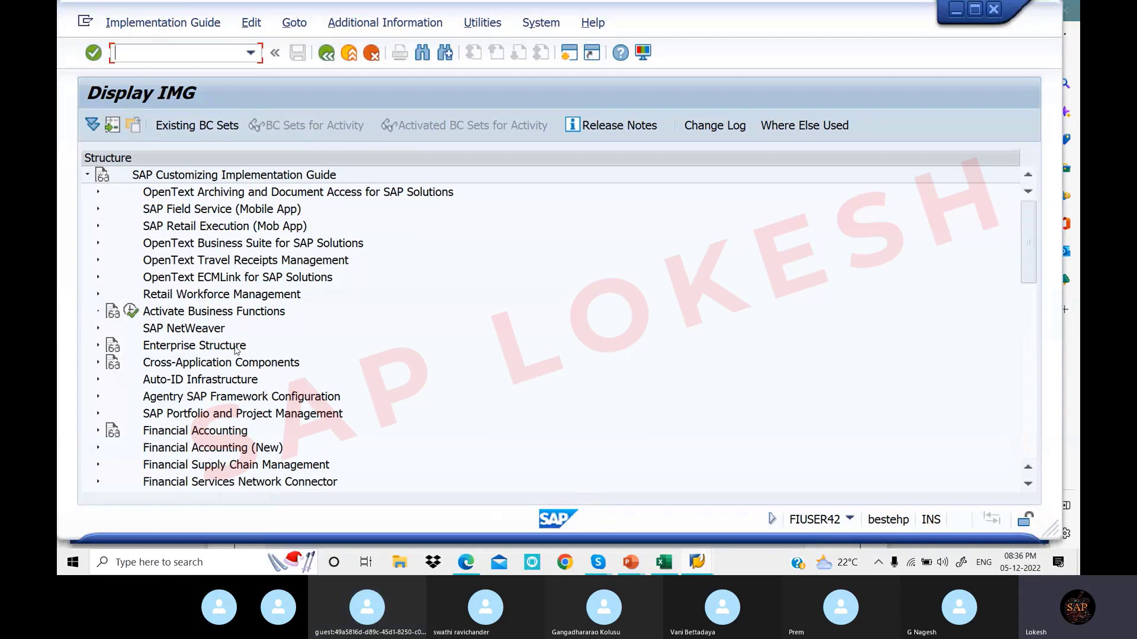
# Expand Enterprise Structure and then Definition in the IMG tree, and go back to the PDF
pyautogui.click(99, 346)
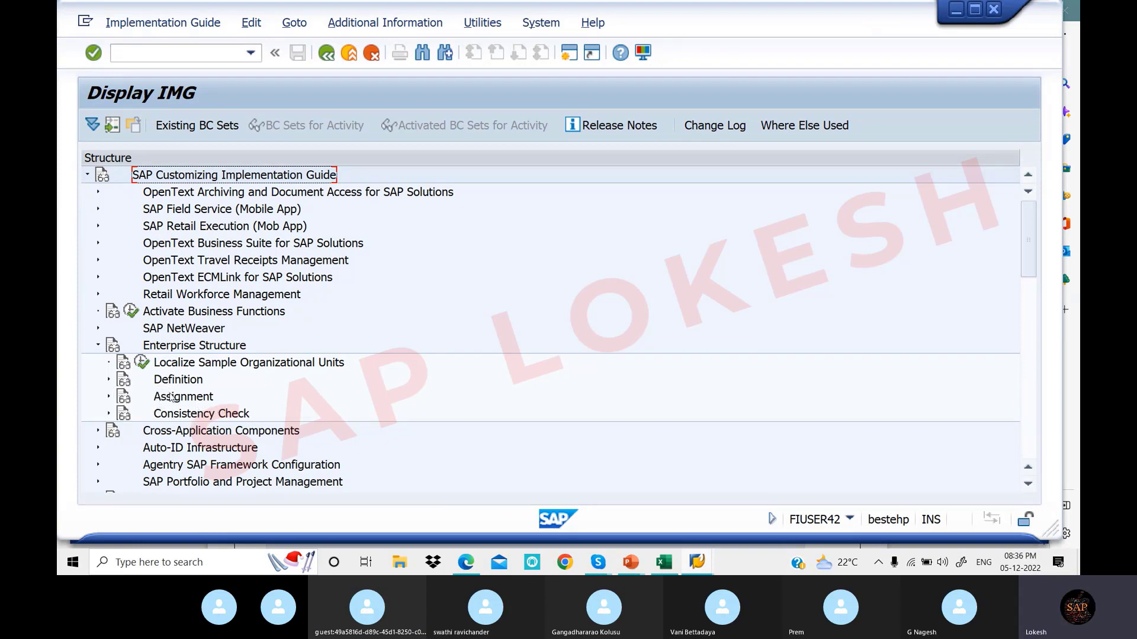
pyautogui.click(109, 380)
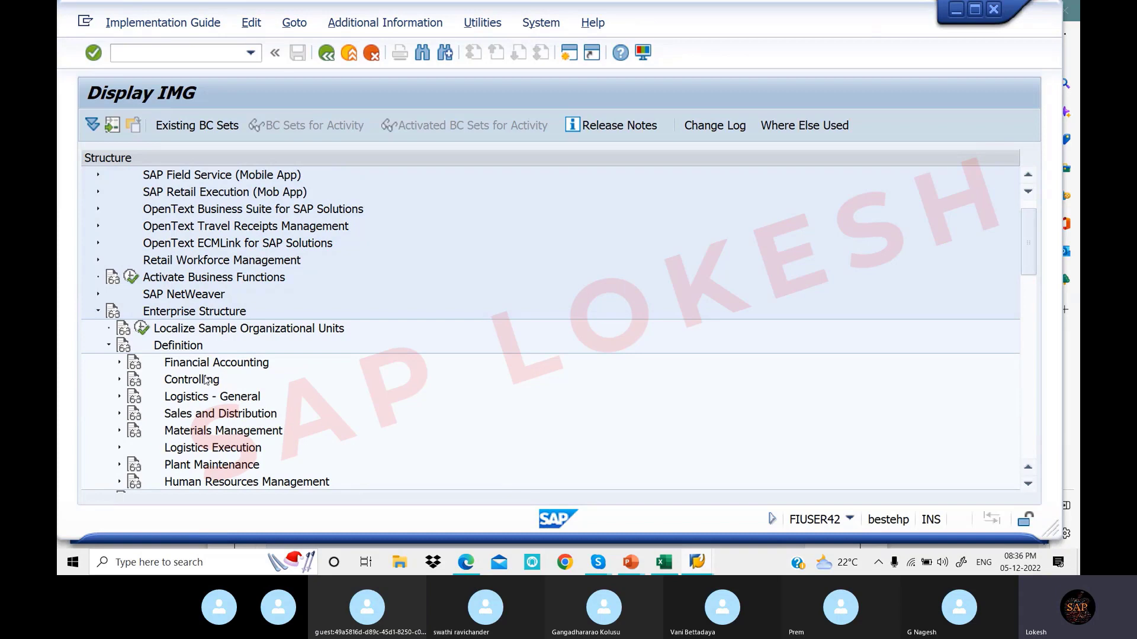
pyautogui.click(466, 562)
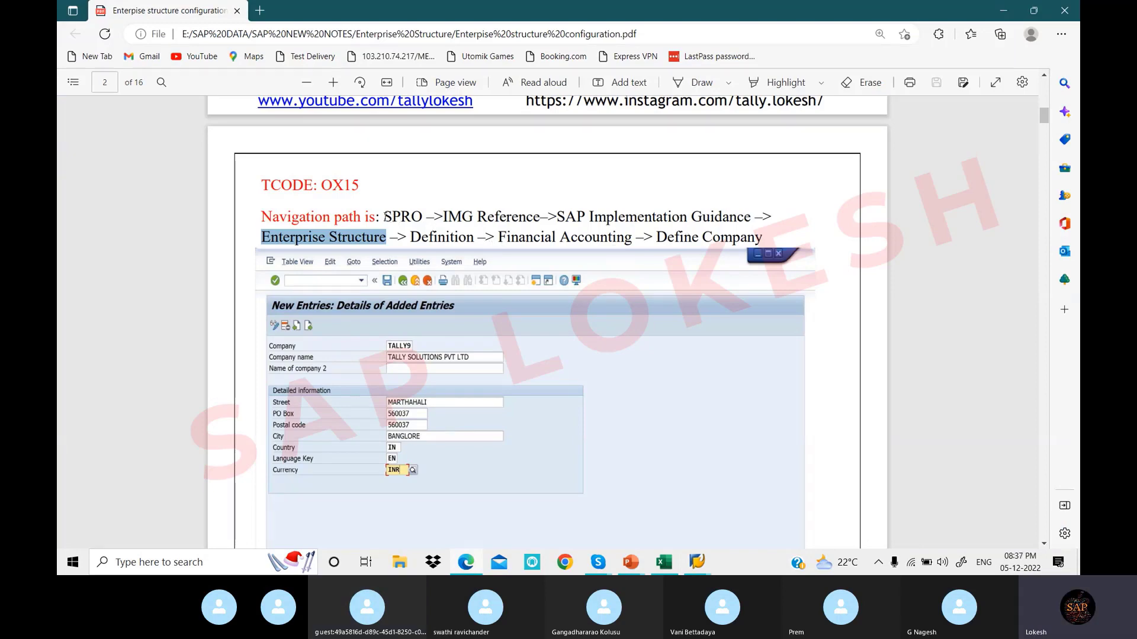
# Highlight Financial Accounting and Define Company in the PDF path notes, then return to the SAP IMG
pyautogui.click(385, 216)
pyautogui.moveTo(631, 237); pyautogui.dragTo(518, 217)
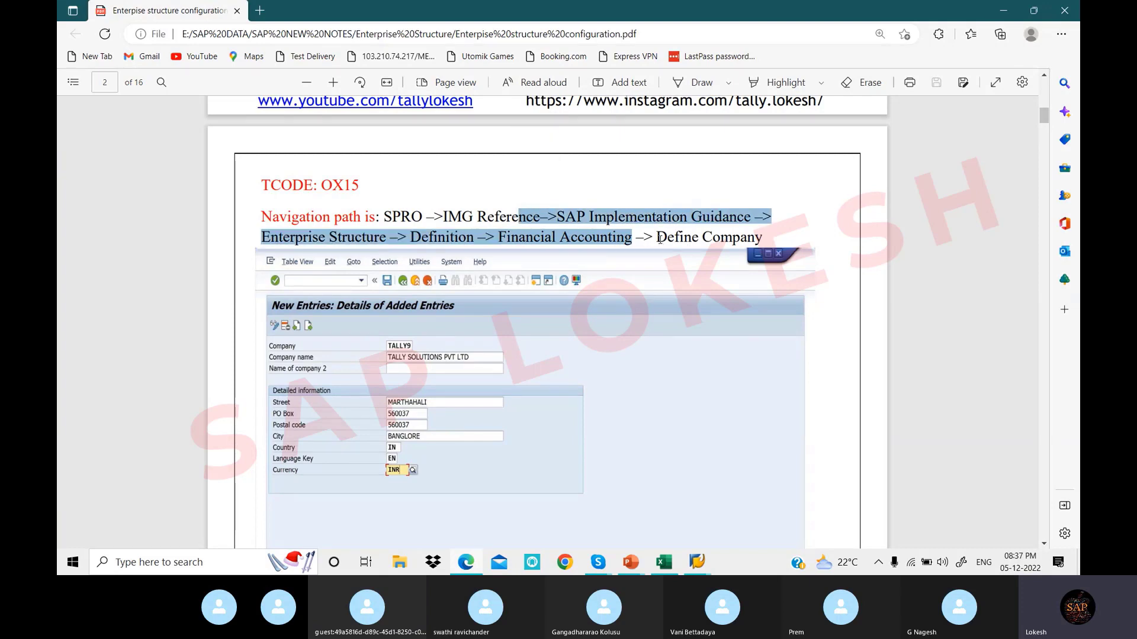
pyautogui.moveTo(658, 238); pyautogui.dragTo(759, 237)
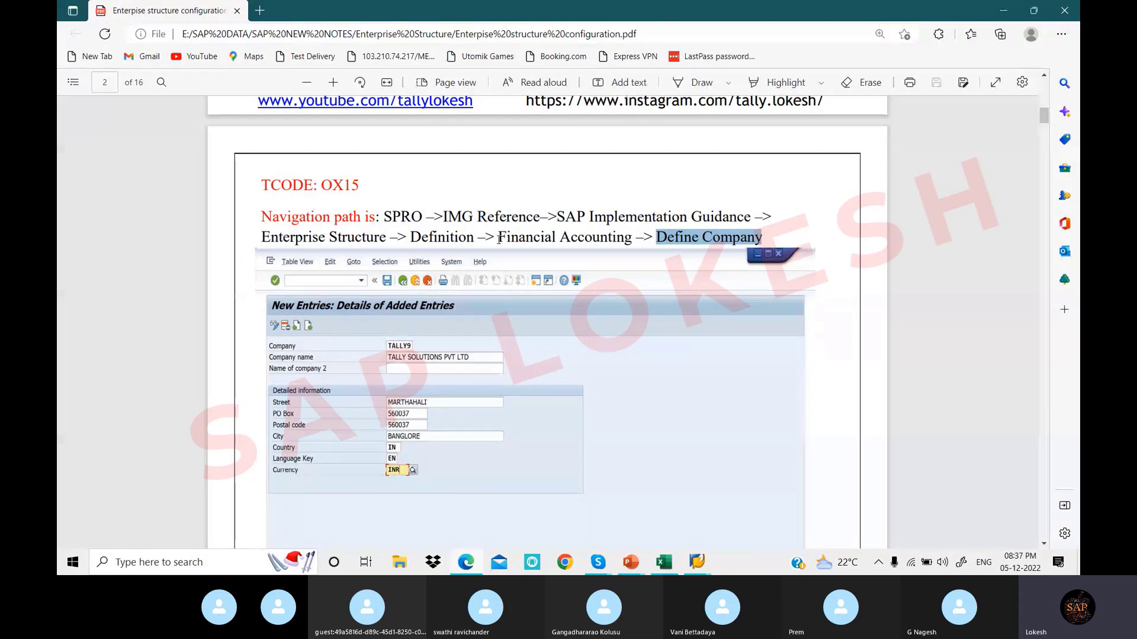
pyautogui.moveTo(499, 238); pyautogui.dragTo(643, 238)
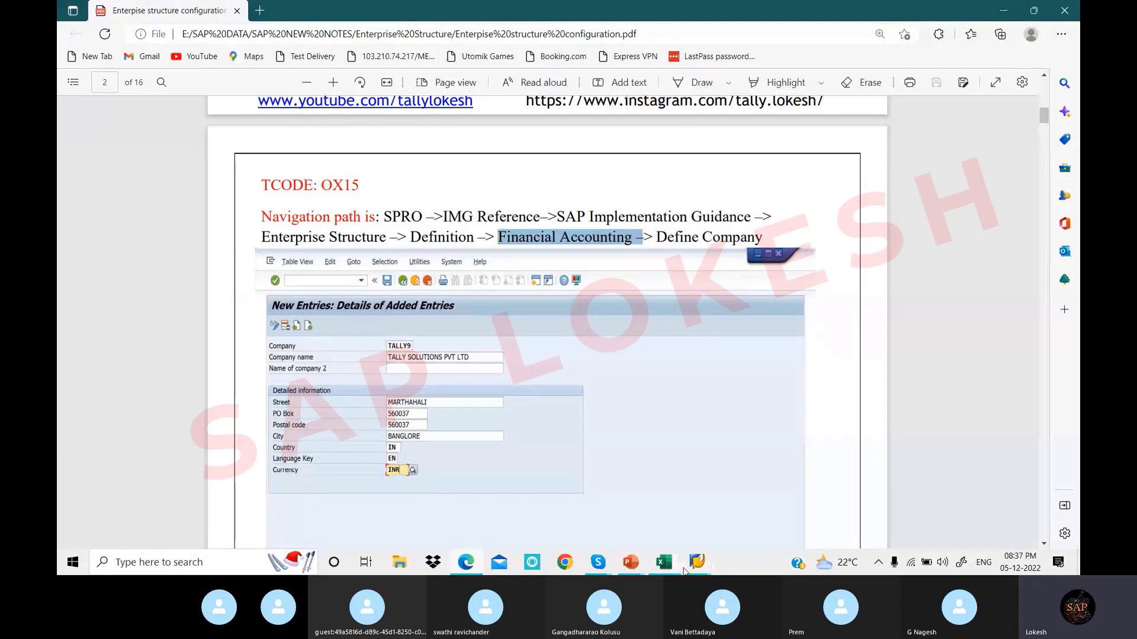
pyautogui.click(696, 565)
pyautogui.click(740, 516)
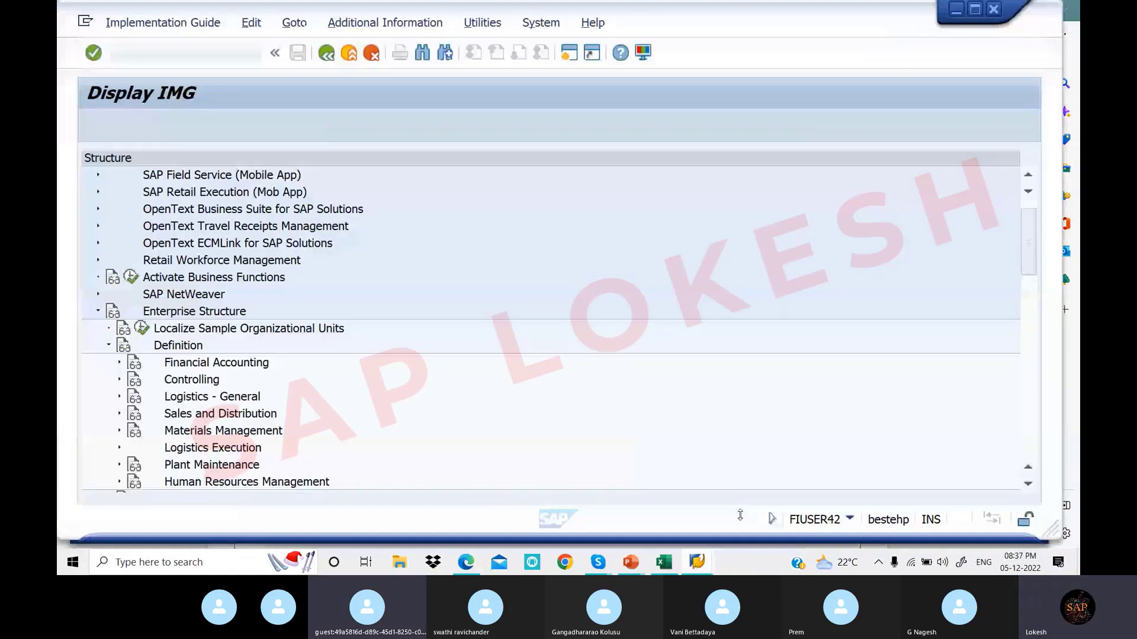
# Expand Financial Accounting under Enterprise Structure > Definition to list Define company through Define Profit Center
pyautogui.click(119, 363)
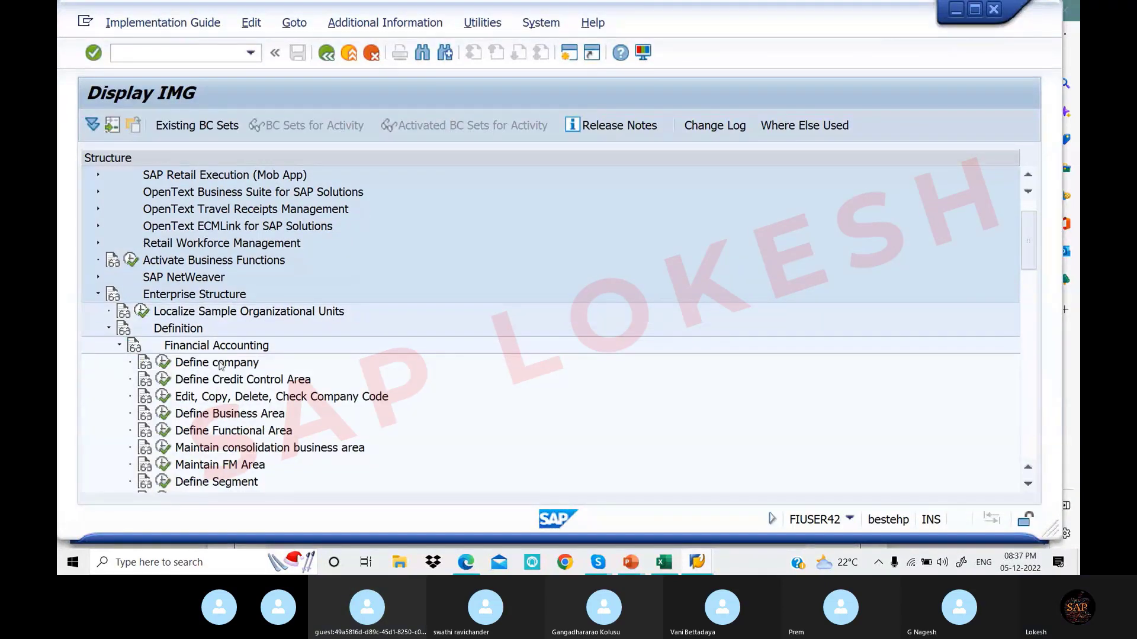
pyautogui.scroll(-1, 272, 416)
pyautogui.scroll(-2, 271, 416)
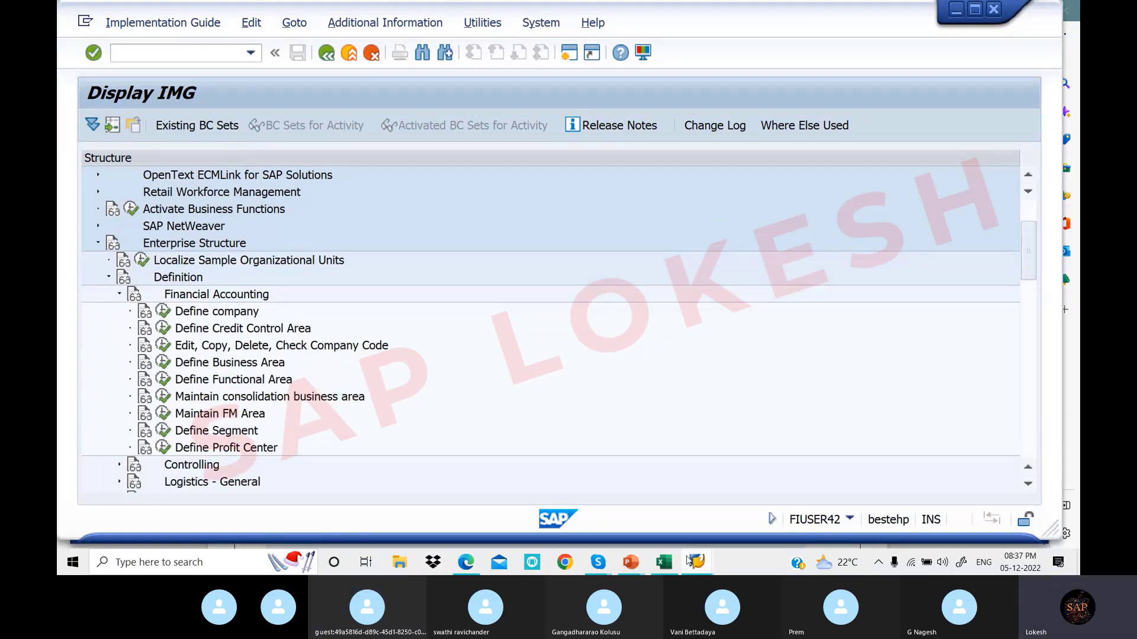
# Highlight Define Company in the PDF notes, read the TALLY9 company example, then return to the SAP IMG
pyautogui.click(466, 564)
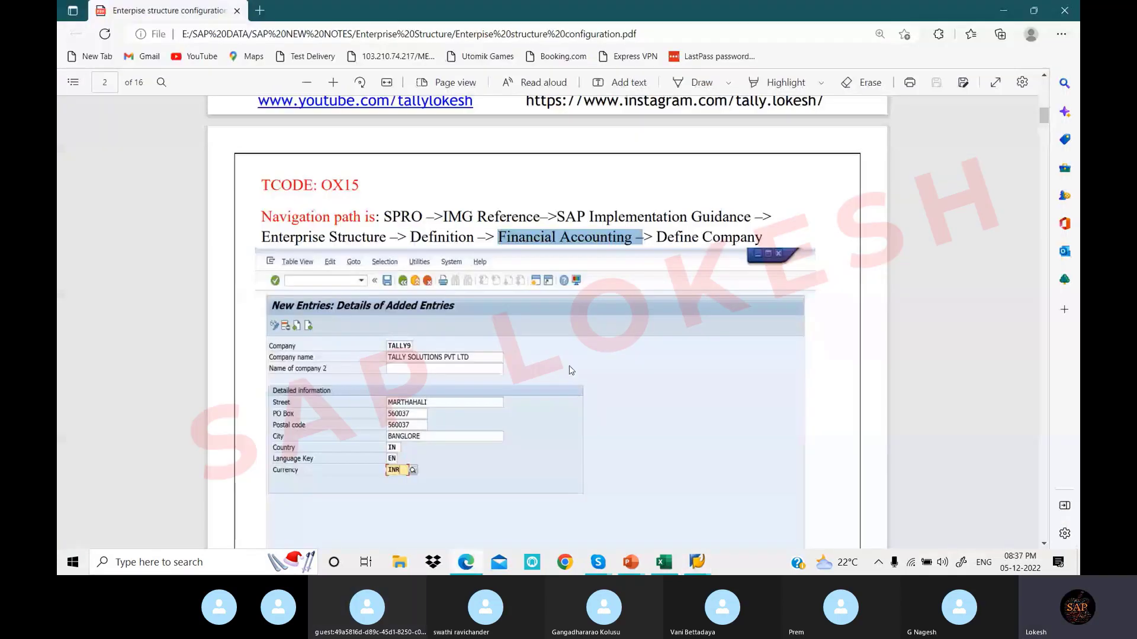
pyautogui.moveTo(657, 237); pyautogui.dragTo(766, 239)
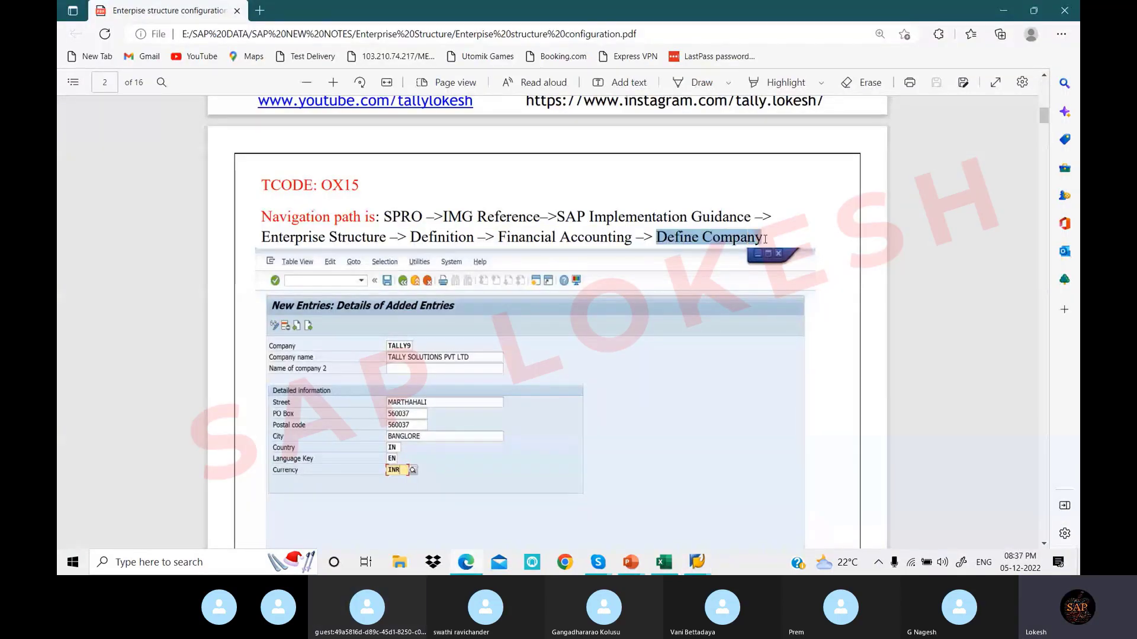
pyautogui.scroll(-2, 504, 301)
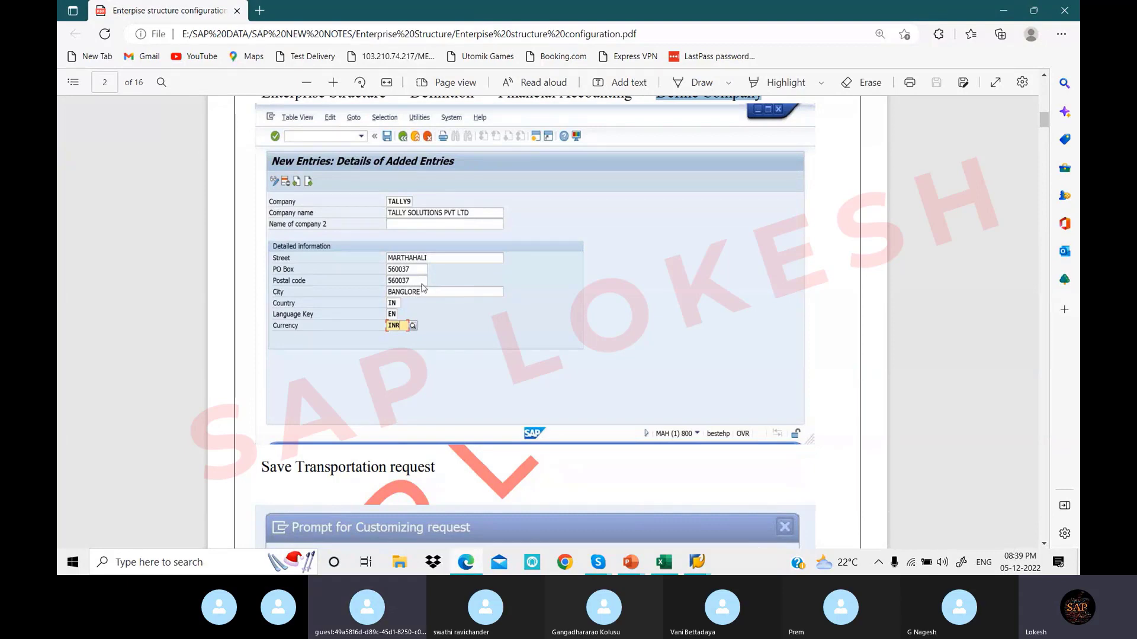
pyautogui.click(697, 561)
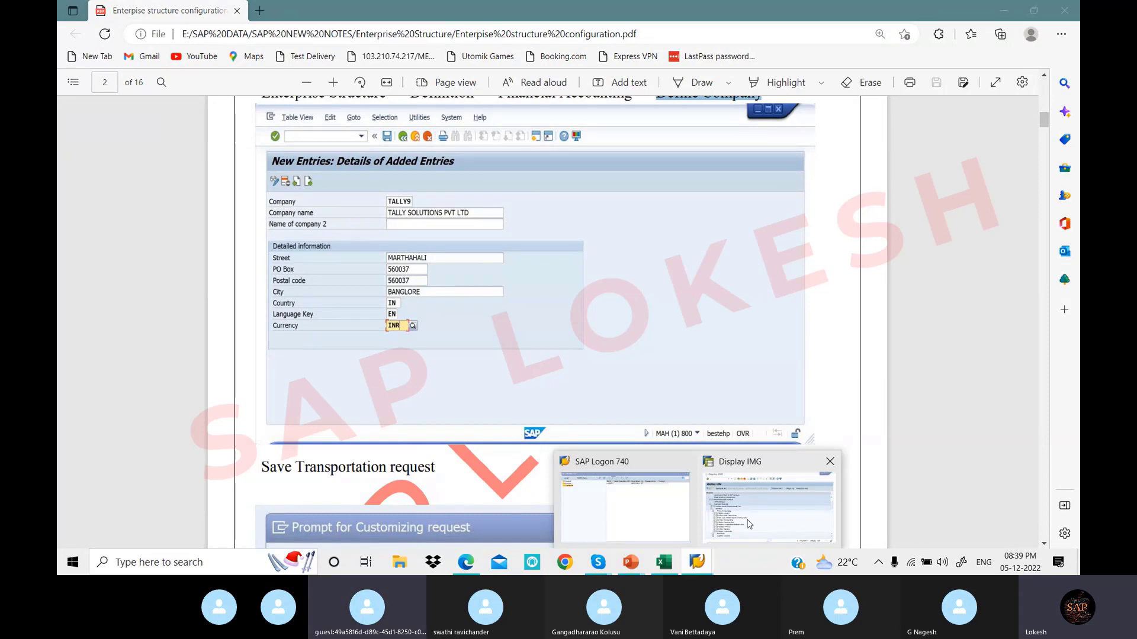
pyautogui.click(749, 524)
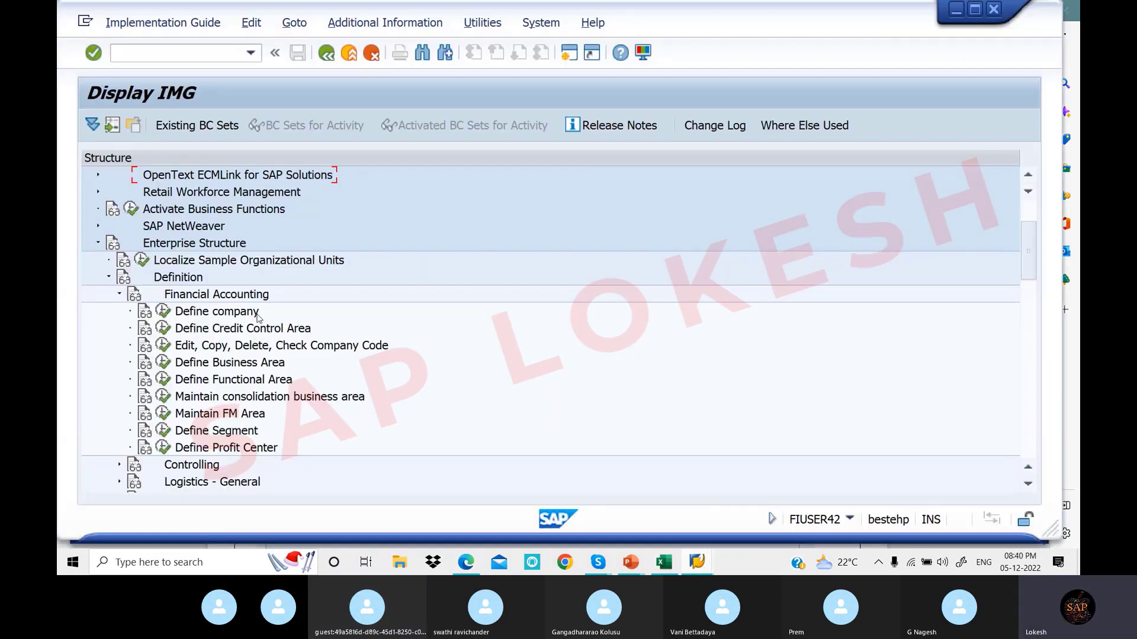
# Run Define company and scroll through the 1,373 existing internal trading partner entries
pyautogui.click(166, 314)
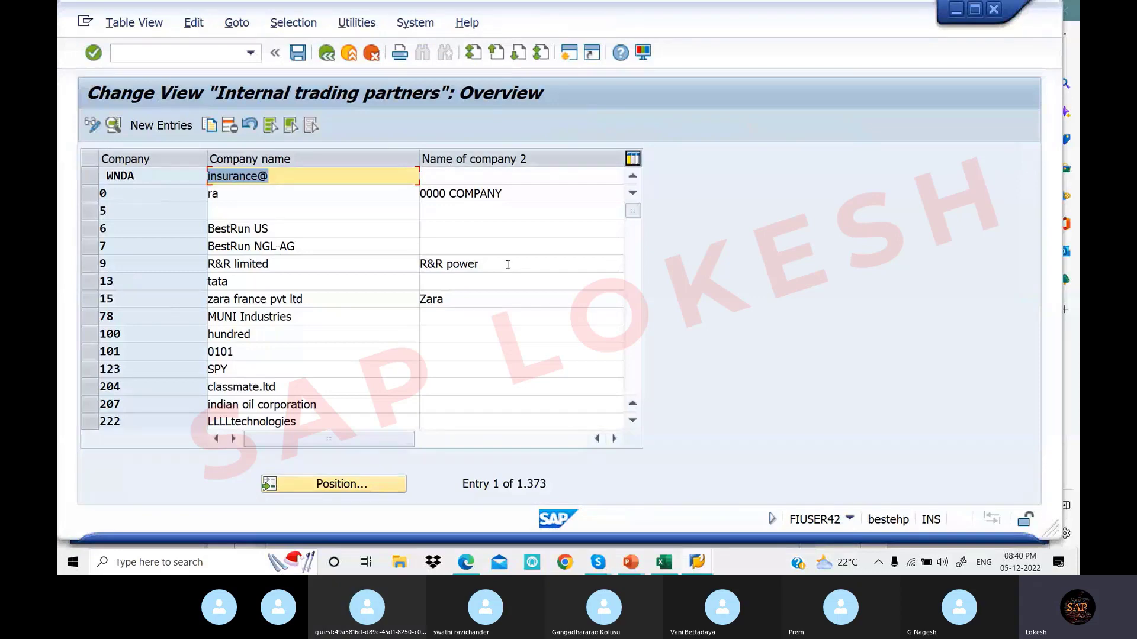
pyautogui.scroll(-7, 178, 285)
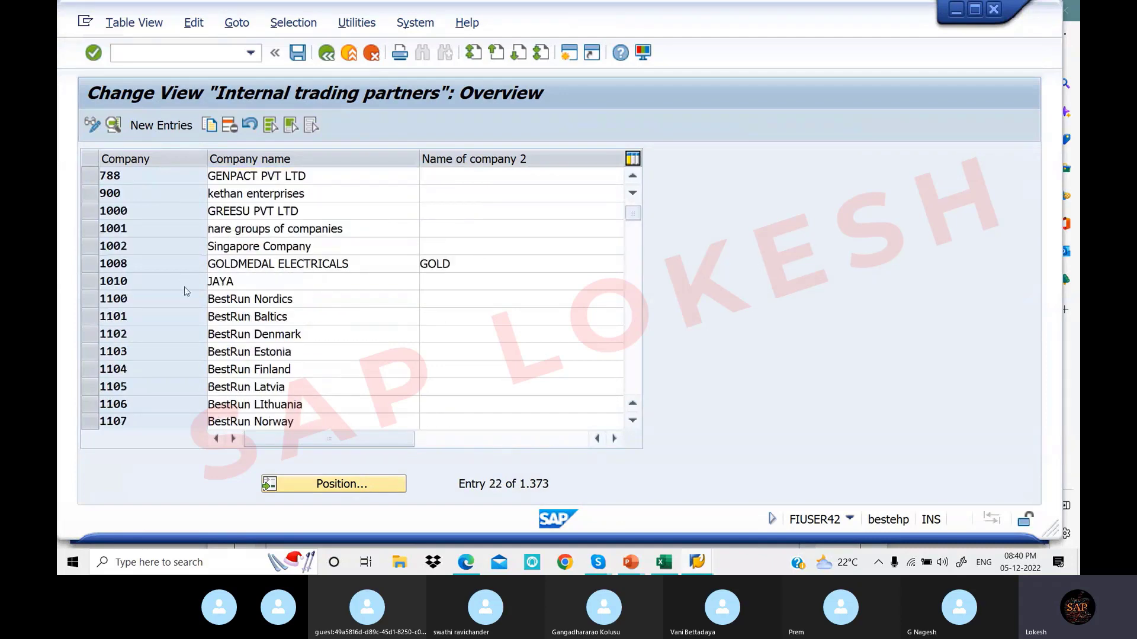
pyautogui.scroll(-3, 184, 287)
pyautogui.scroll(-4, 186, 286)
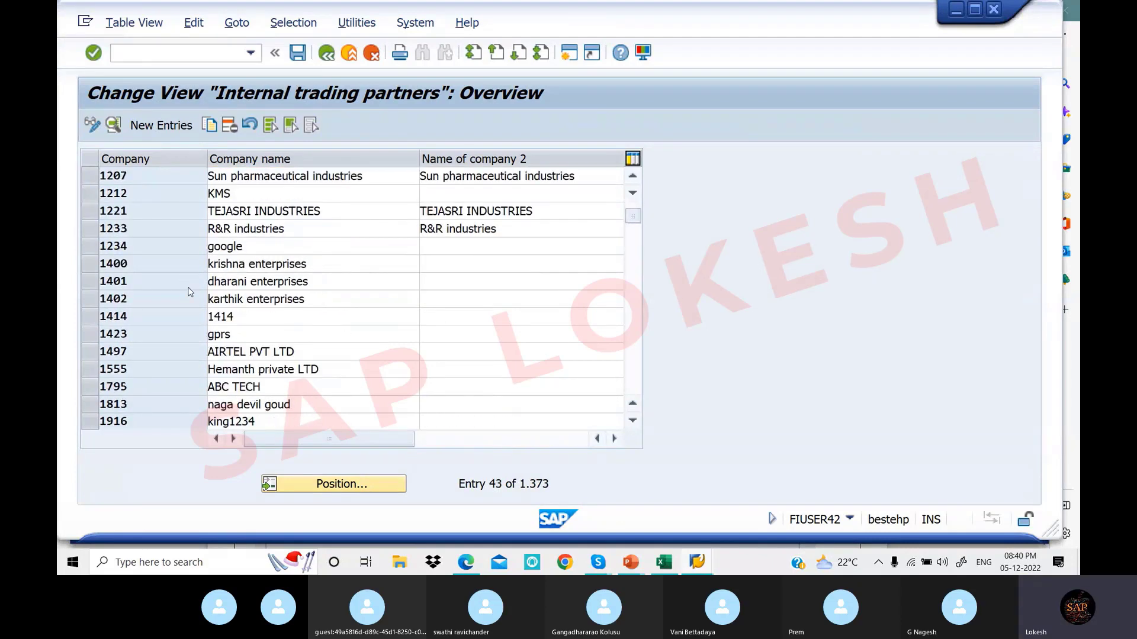
pyautogui.scroll(-1, 190, 290)
pyautogui.scroll(-3, 189, 287)
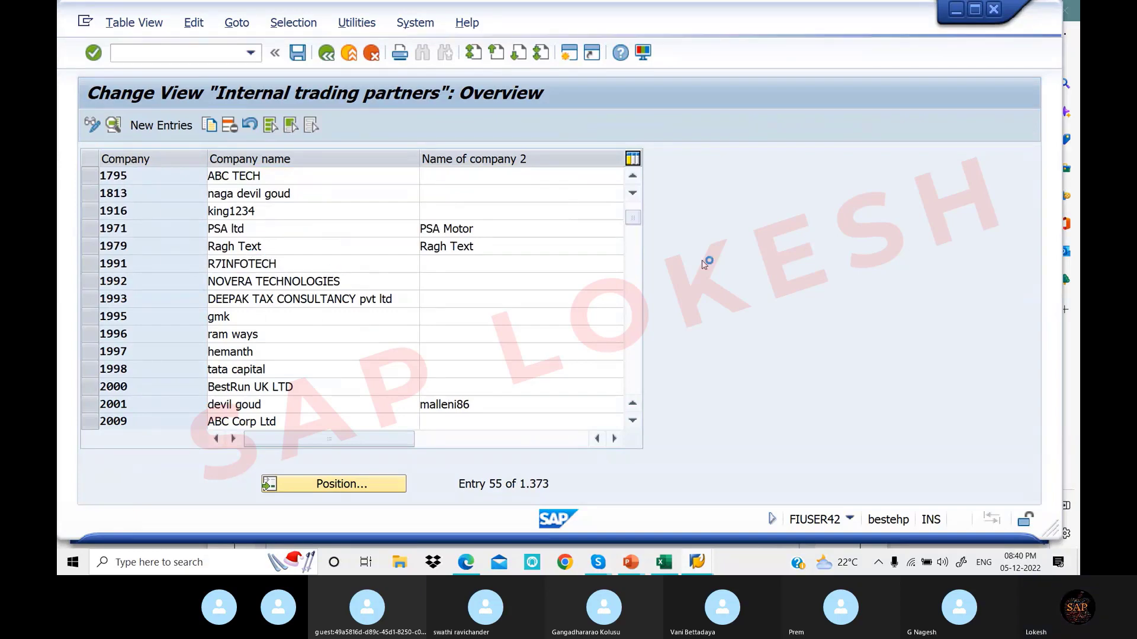
pyautogui.scroll(-1, 313, 279)
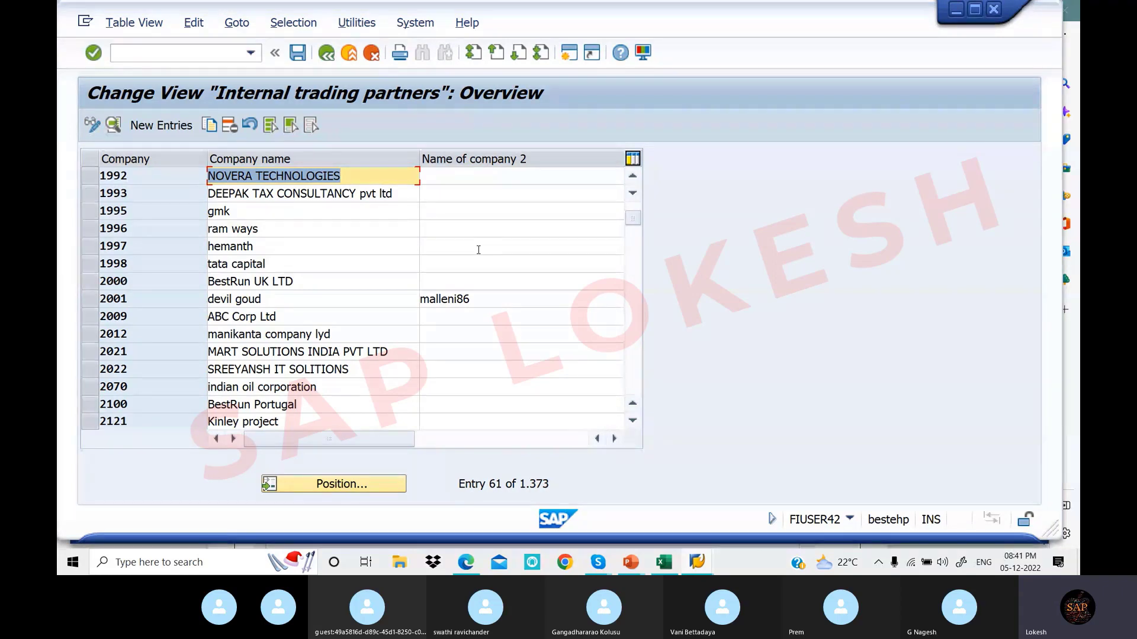
pyautogui.doubleClick(184, 178)
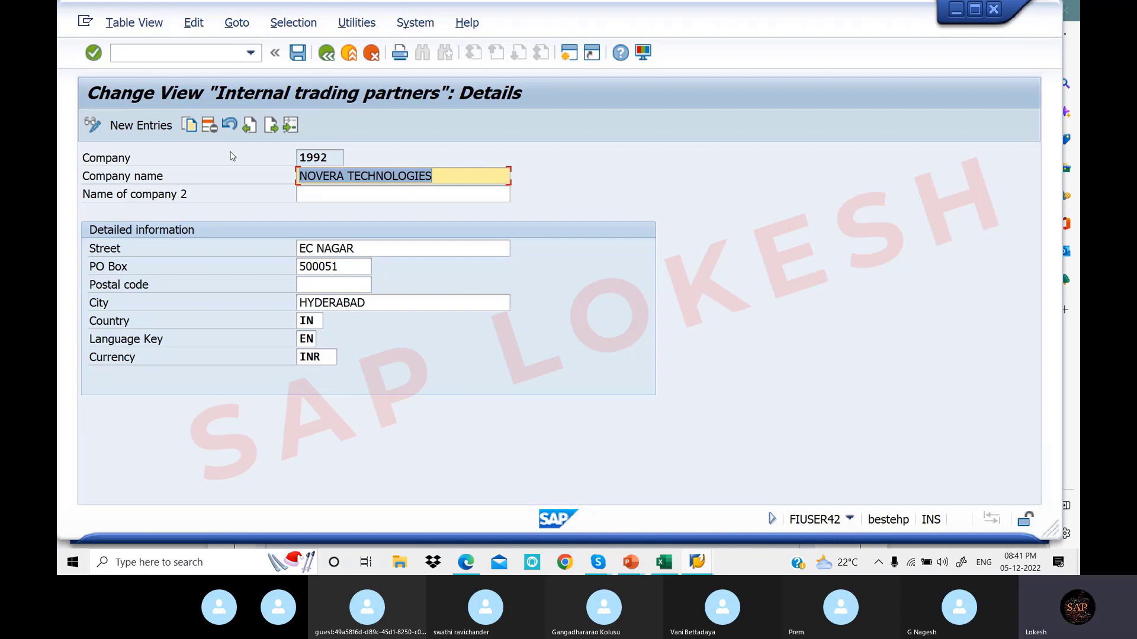
pyautogui.doubleClick(329, 159)
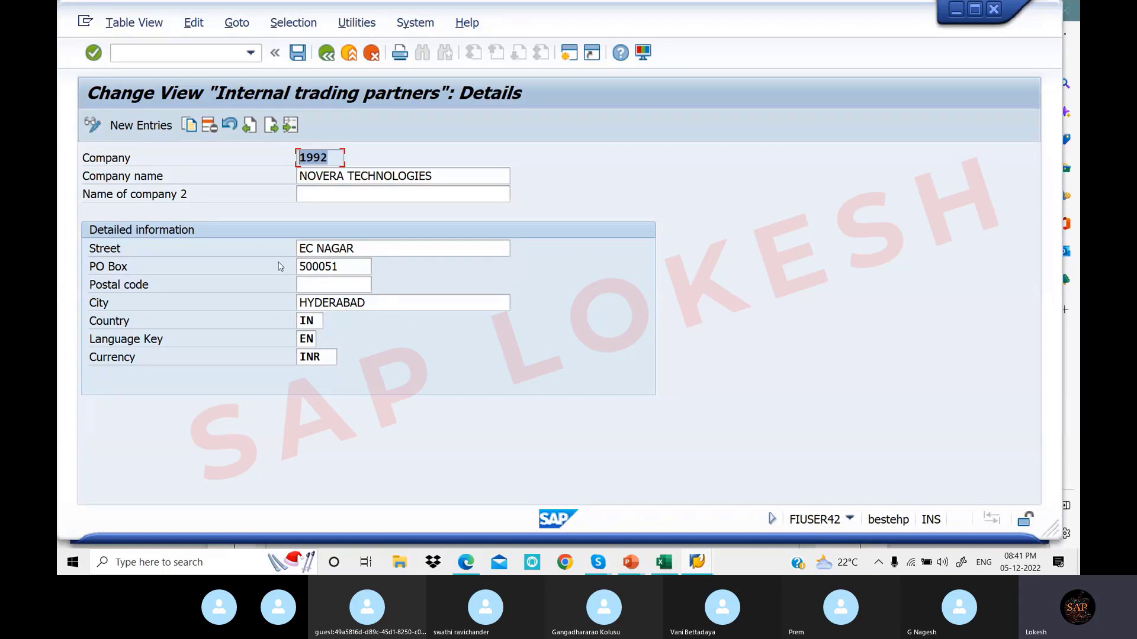
pyautogui.click(326, 54)
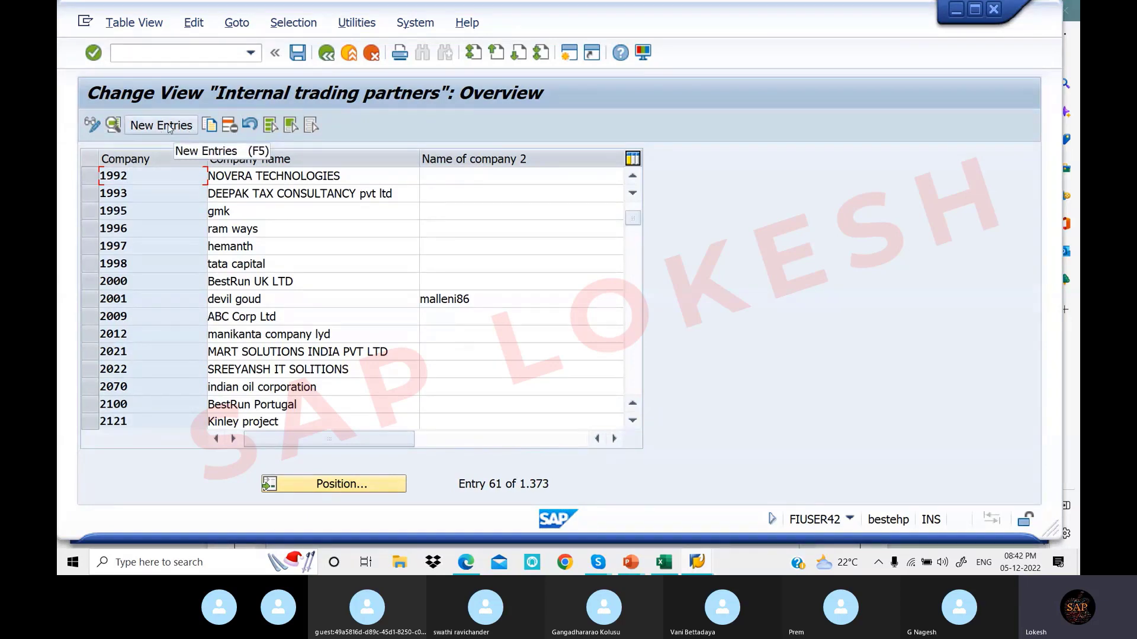
# Start a new company entry from the Internal trading partners overview
pyautogui.click(92, 176)
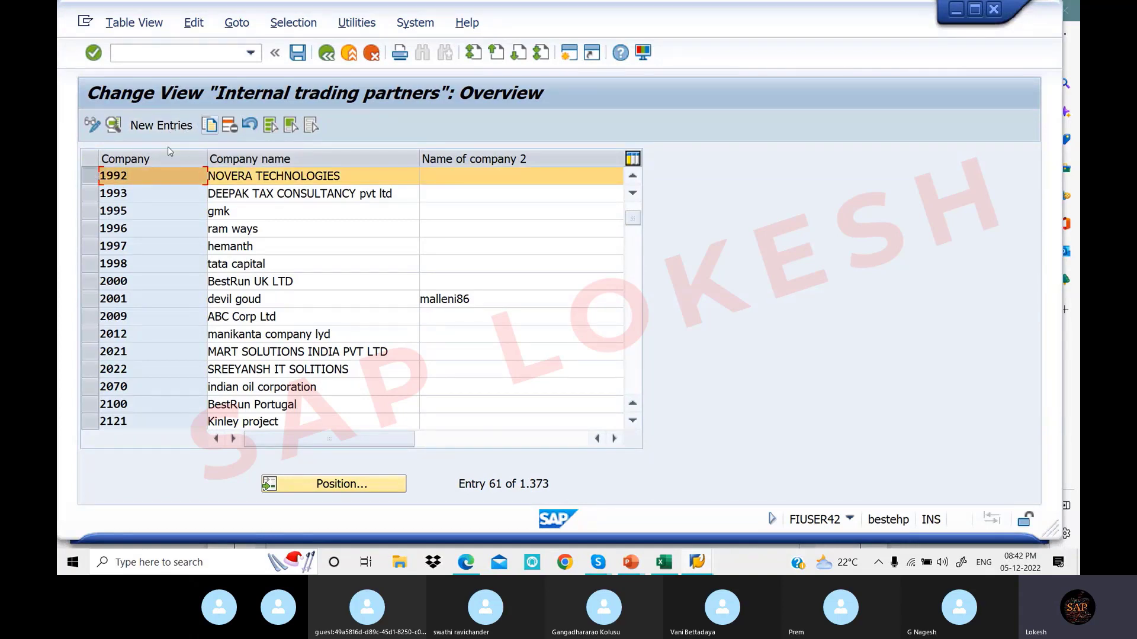
pyautogui.click(92, 176)
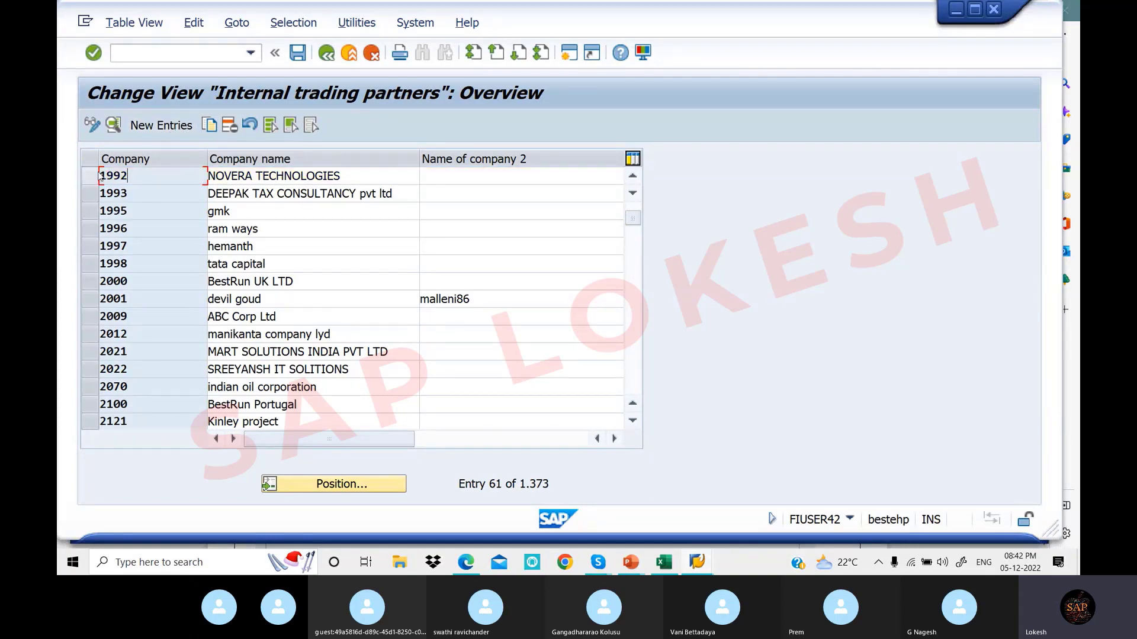
pyautogui.click(166, 126)
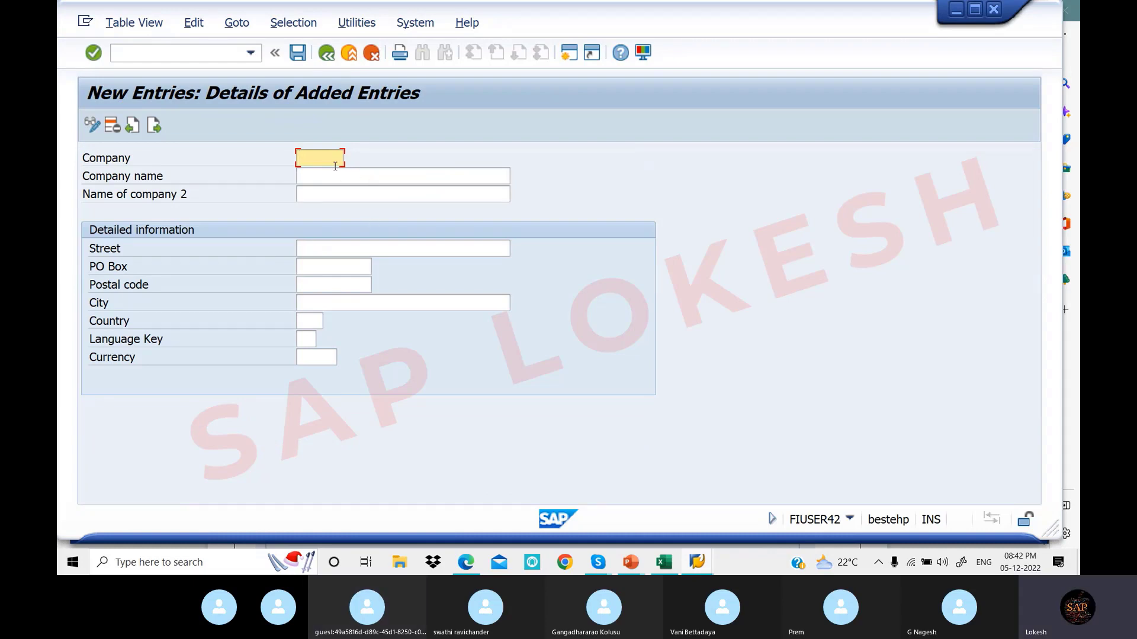
# Move the Skype meeting window out of the way and place the cursor in the Company field
pyautogui.click(598, 562)
pyautogui.click(579, 527)
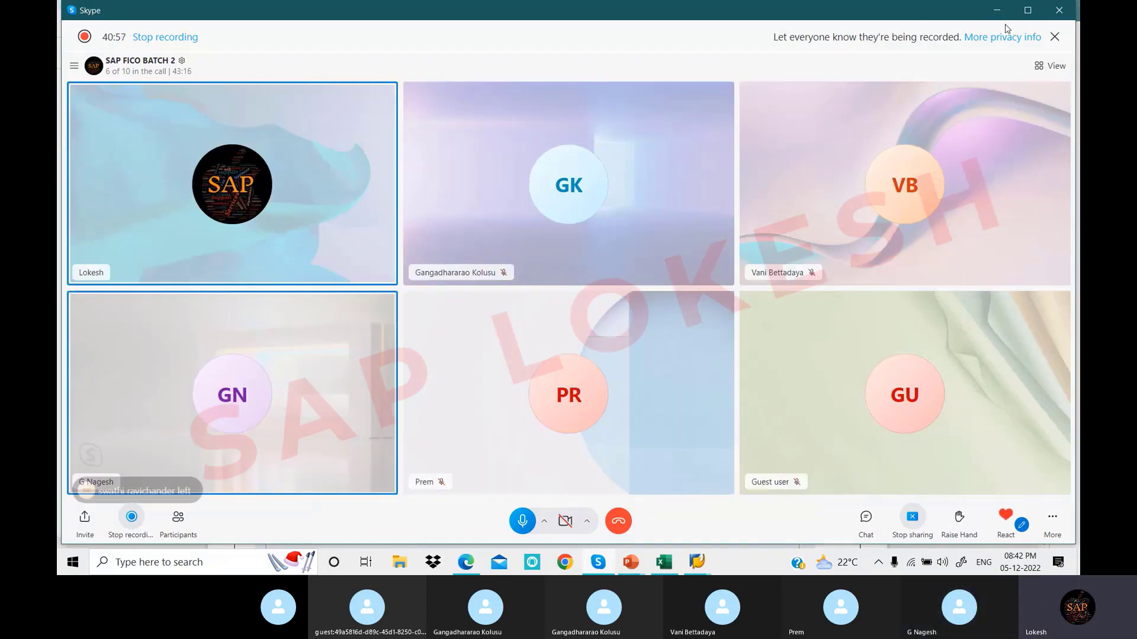
pyautogui.click(997, 10)
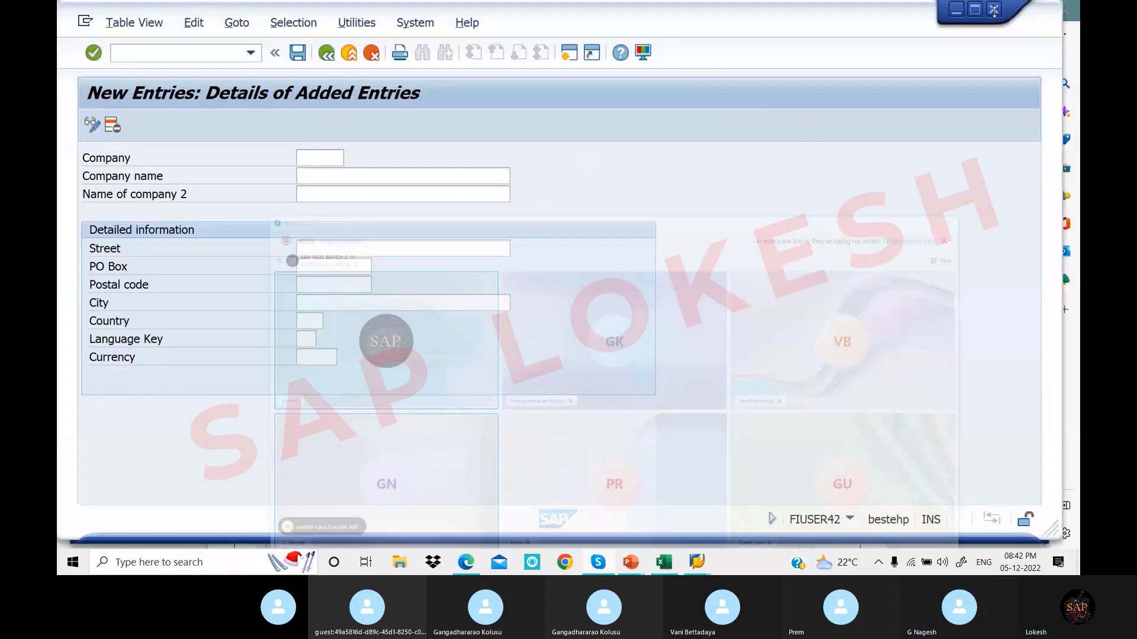
pyautogui.click(334, 160)
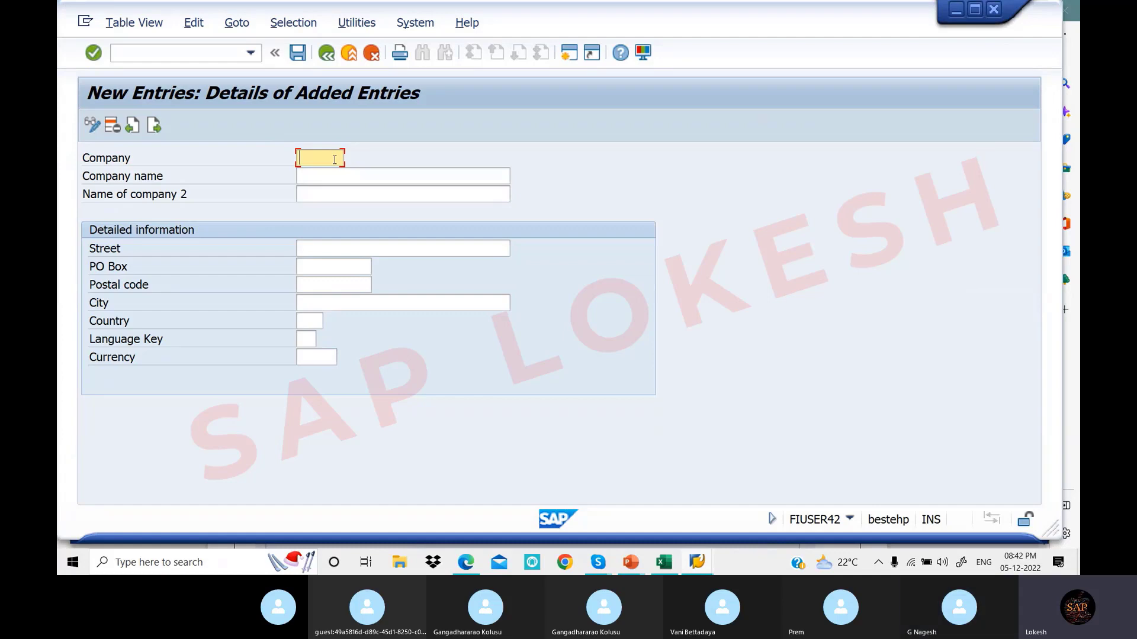
# Enter company ID LOTT1 with company name LOT PVT LTD
pyautogui.write('LOT')
pyautogui.write('T1')
pyautogui.click(343, 175)
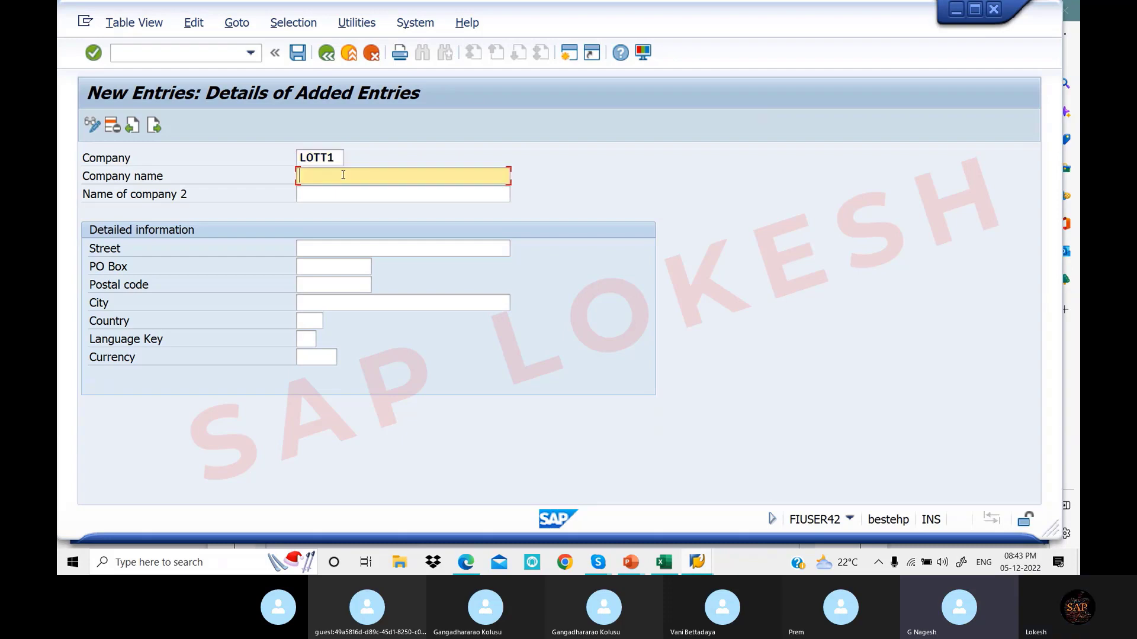
pyautogui.write('LOT')
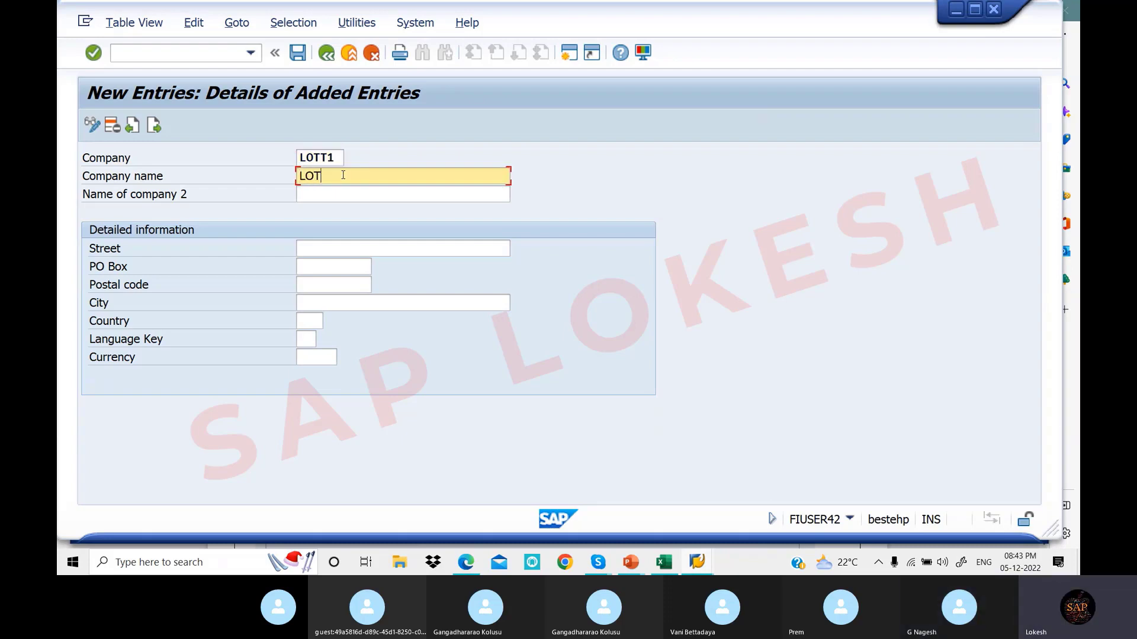
pyautogui.write(' PVT LTD')
# Fill the address: street SR NAGAR, PO box and postal code 516001, city HYDERBAD
pyautogui.click(359, 246)
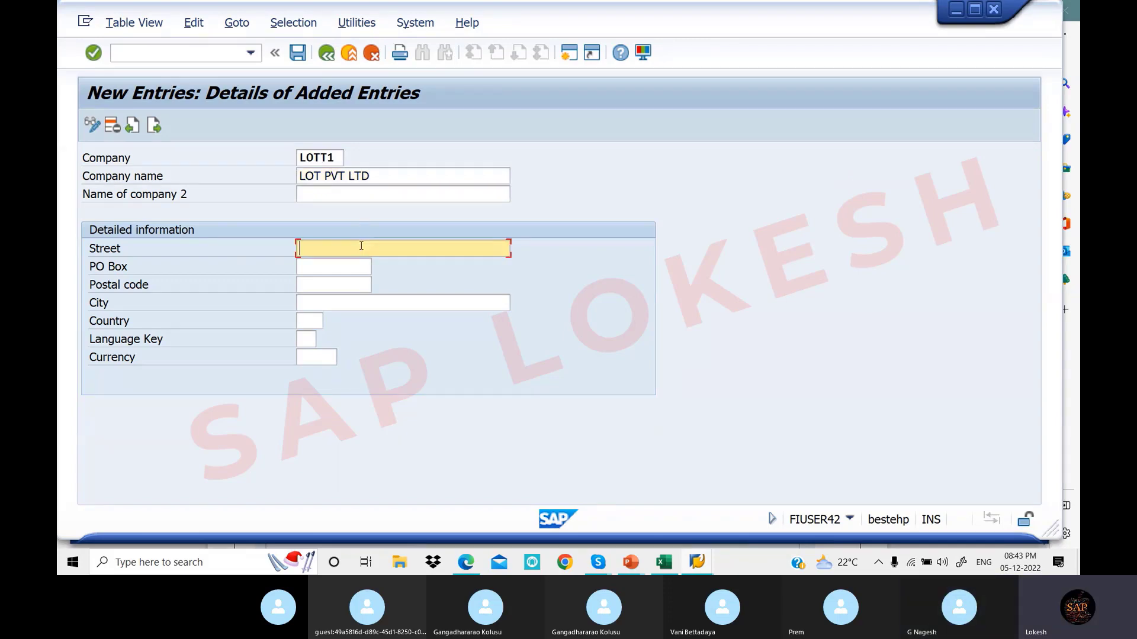
pyautogui.write('SR NAGAR')
pyautogui.click(346, 269)
pyautogui.write('516001')
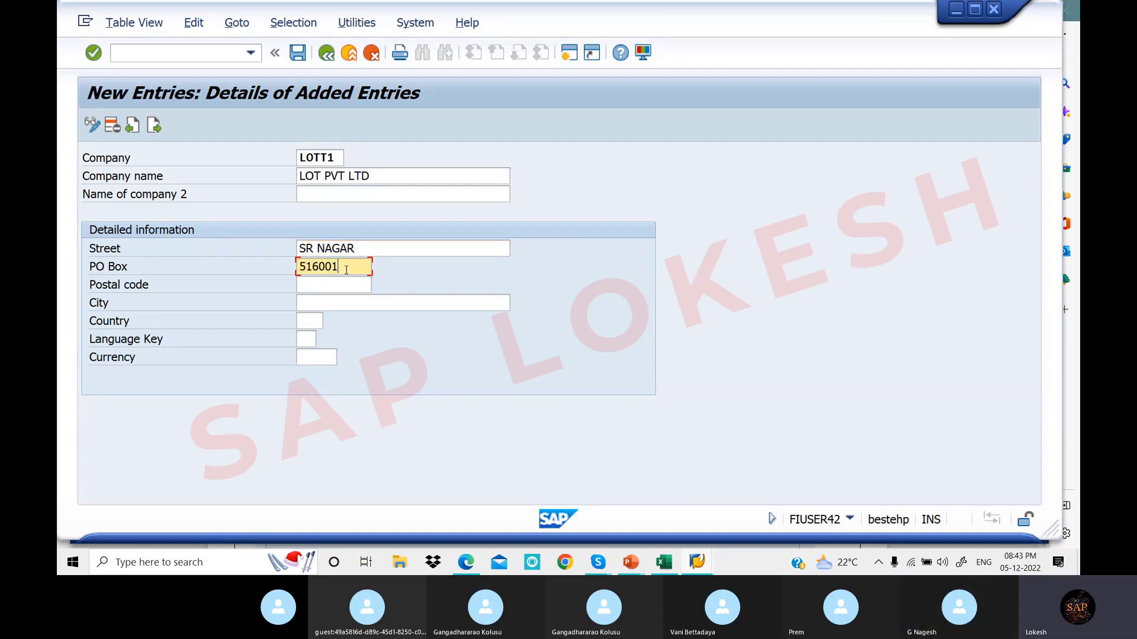
pyautogui.click(317, 283)
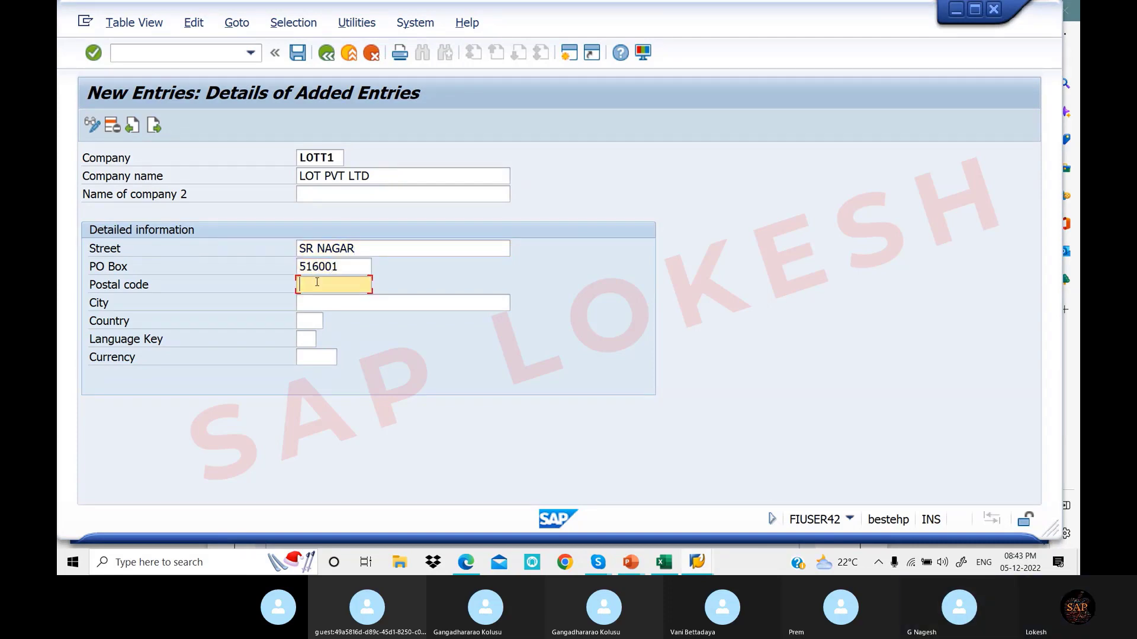
pyautogui.write('516001')
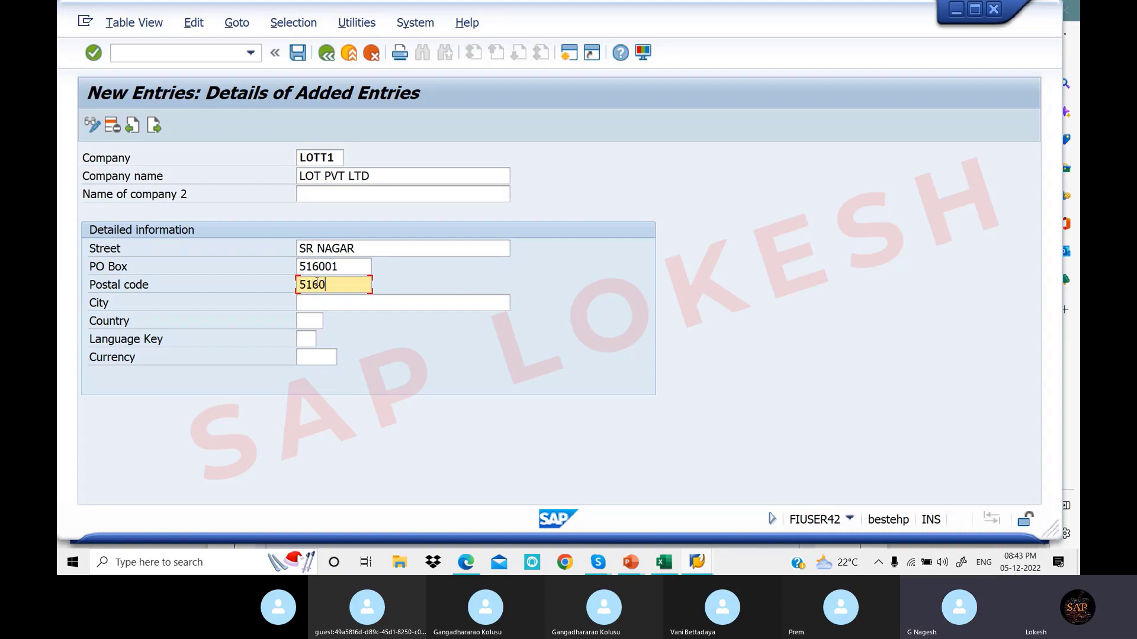
pyautogui.click(320, 303)
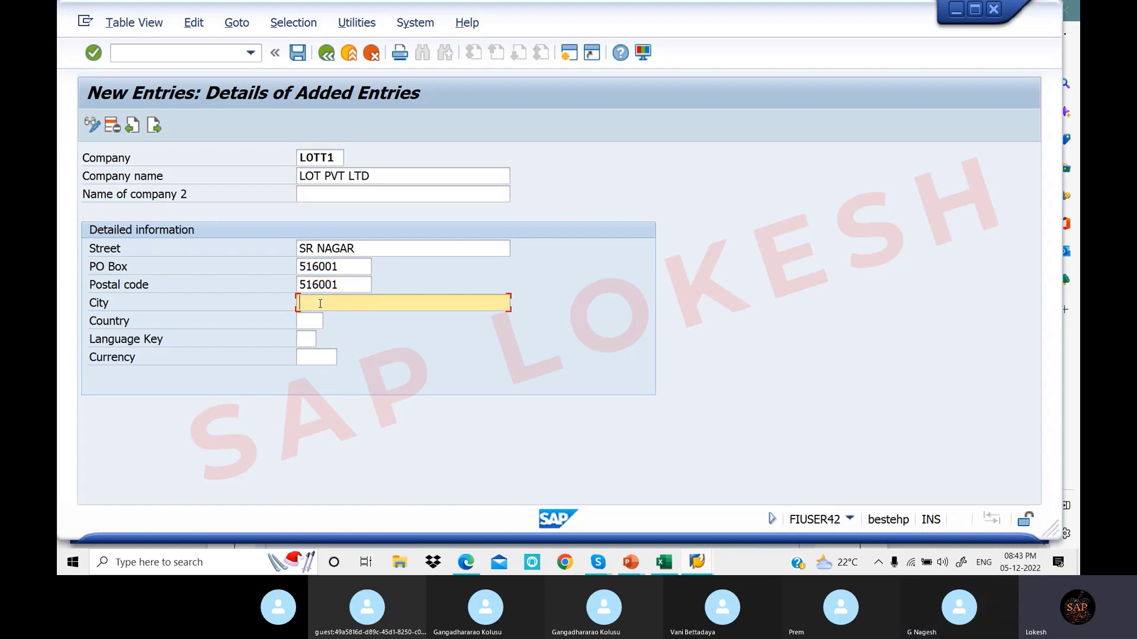
pyautogui.write('HYDER')
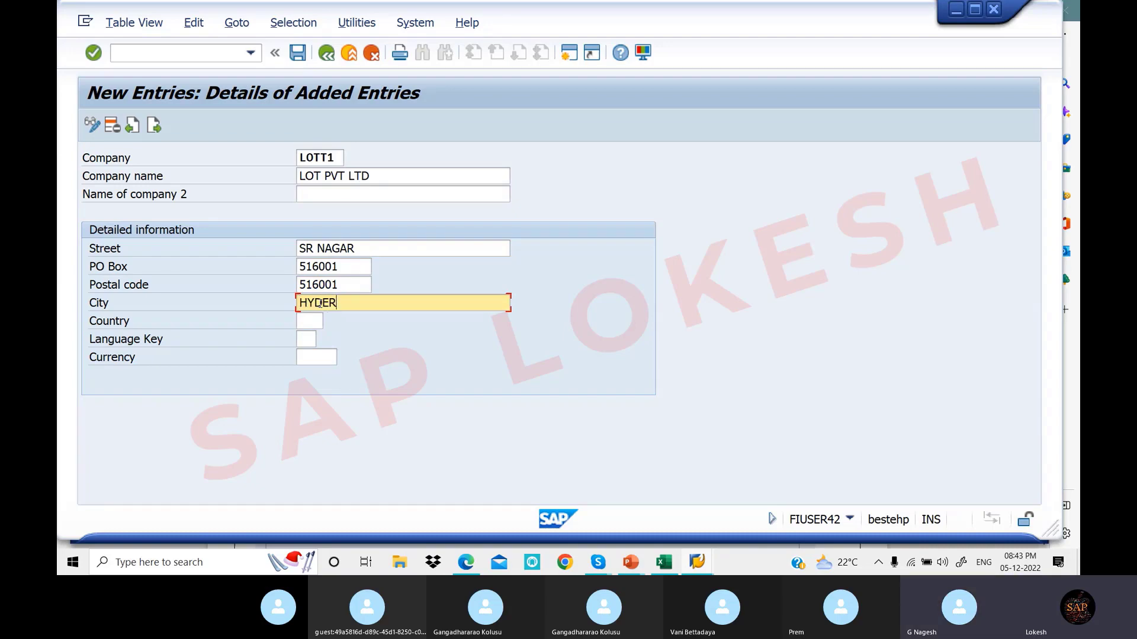
pyautogui.write('BAD')
# Set the company's country to IN (India) from the proposal list
pyautogui.click(316, 321)
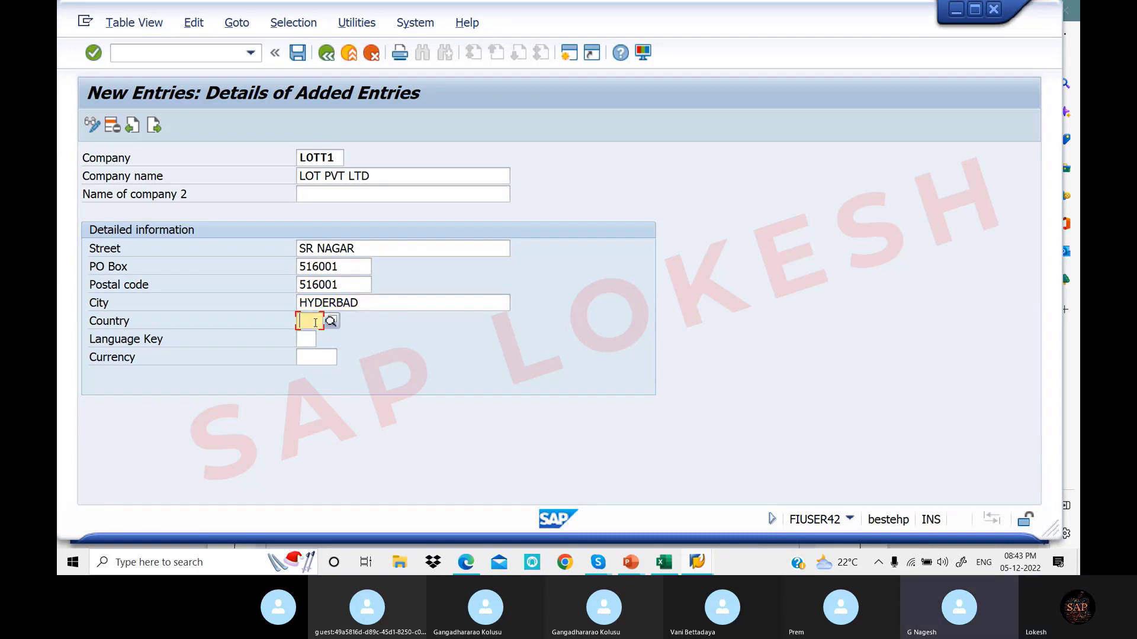
pyautogui.write('IN')
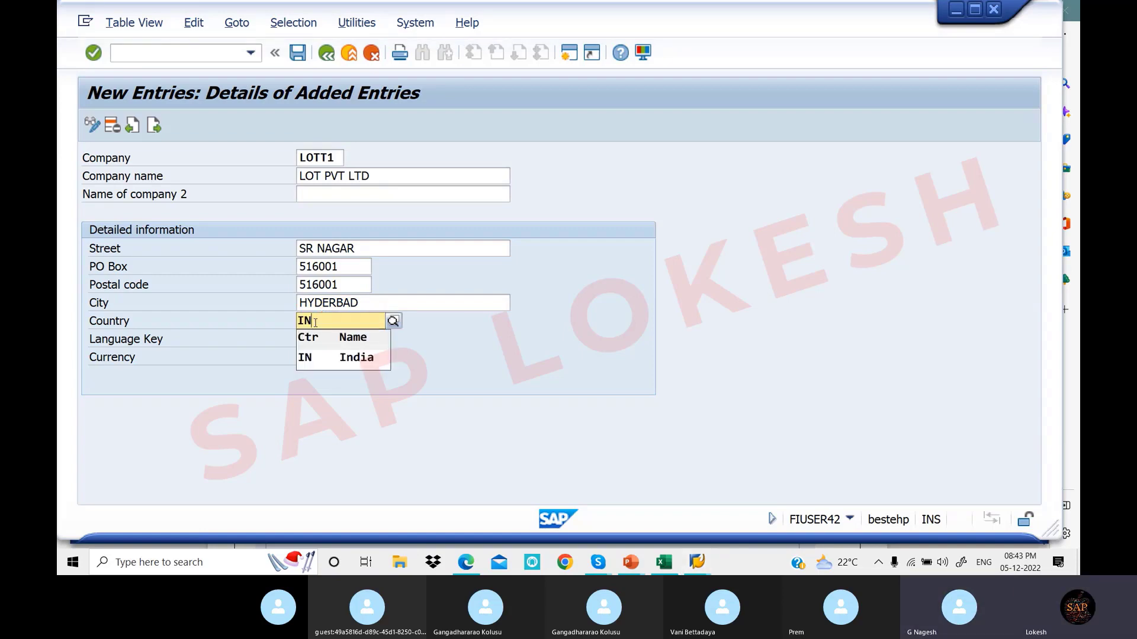
pyautogui.press('Down')
pyautogui.press('Return')
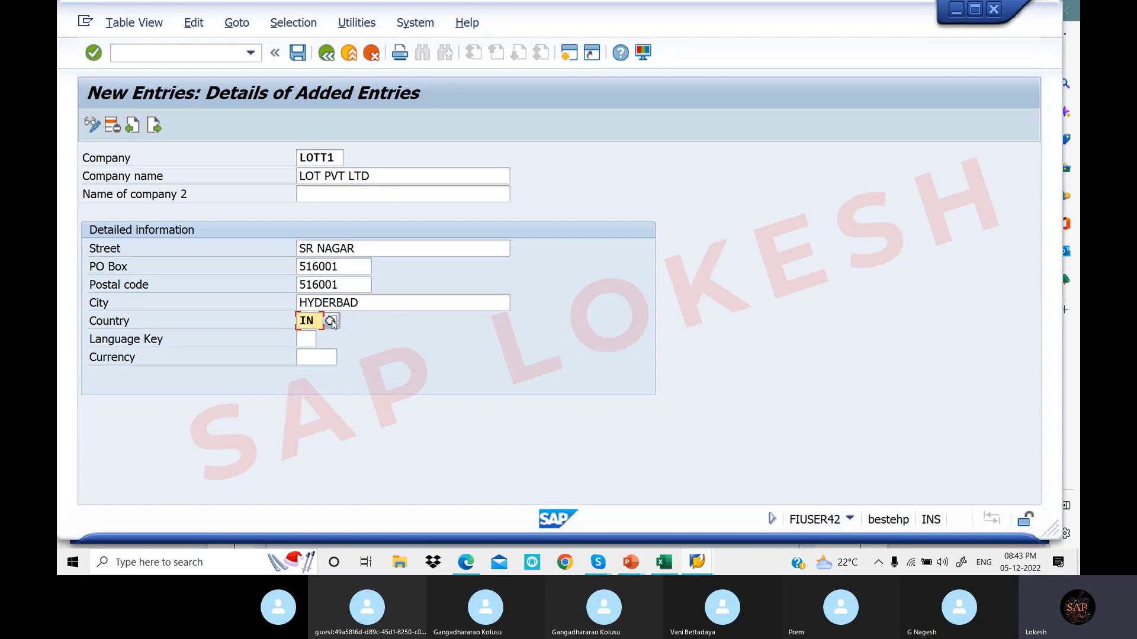
pyautogui.click(330, 321)
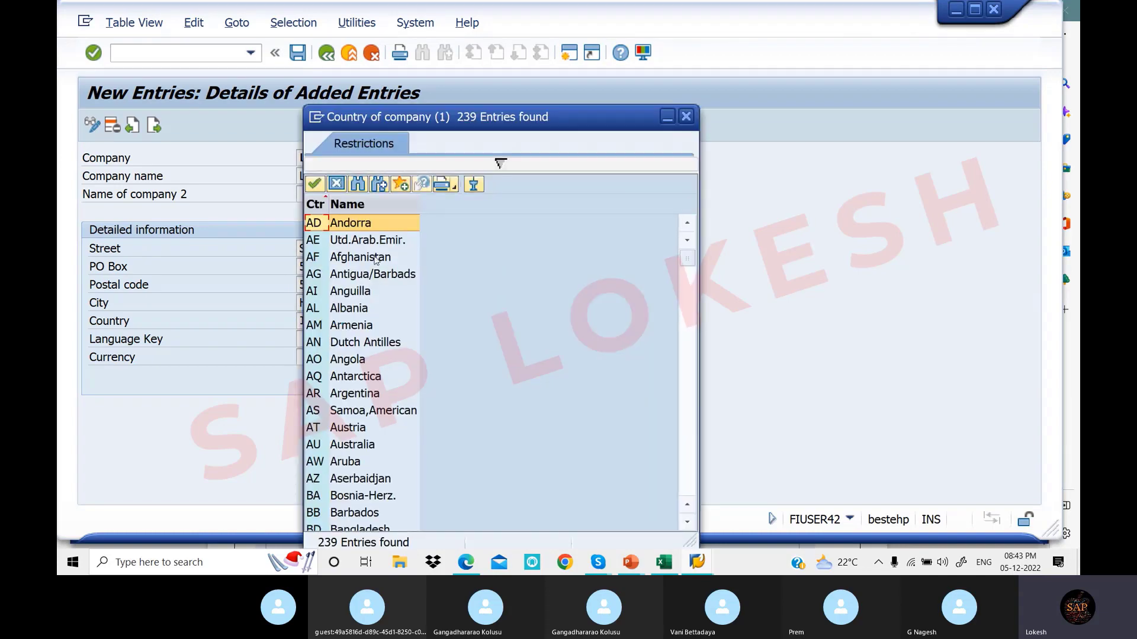
pyautogui.scroll(-9, 367, 382)
pyautogui.scroll(9, 366, 382)
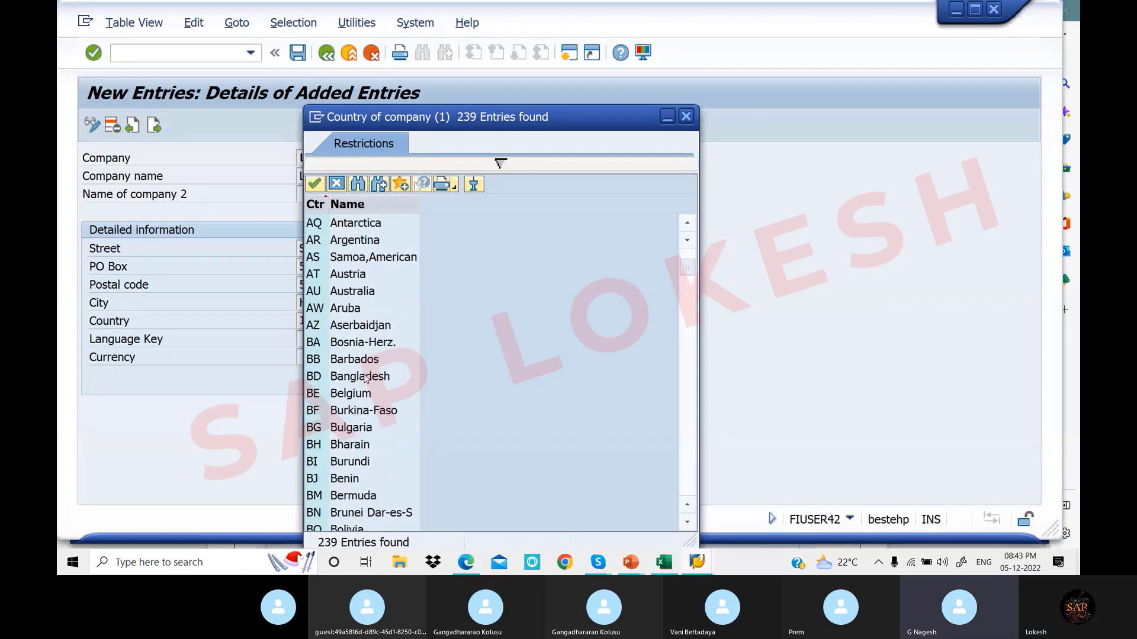
pyautogui.scroll(-8, 362, 375)
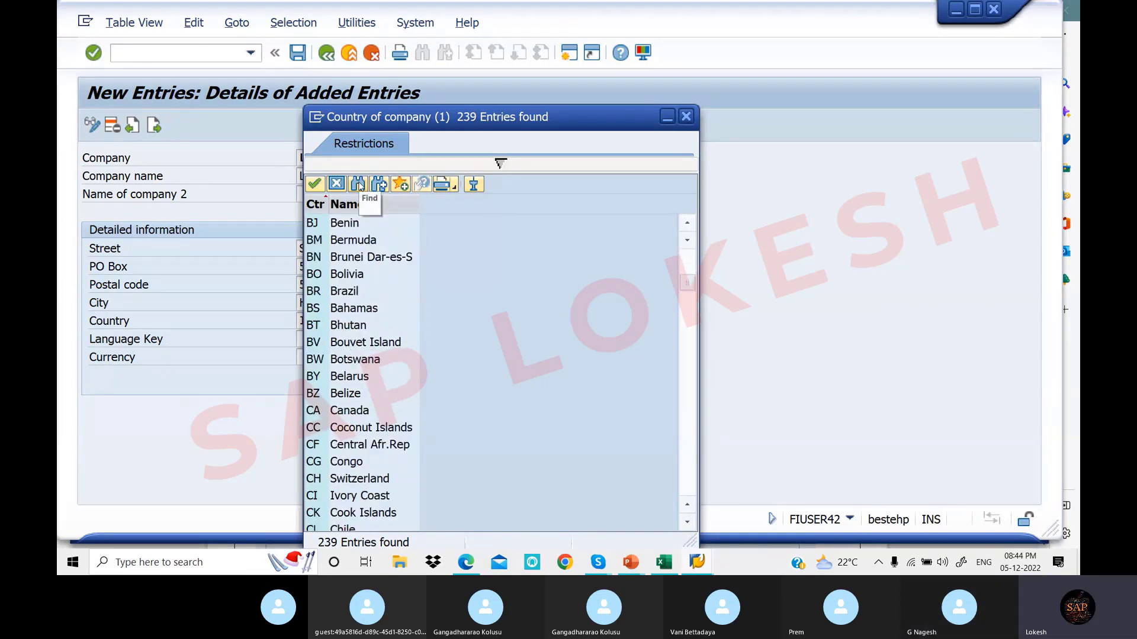
pyautogui.click(358, 185)
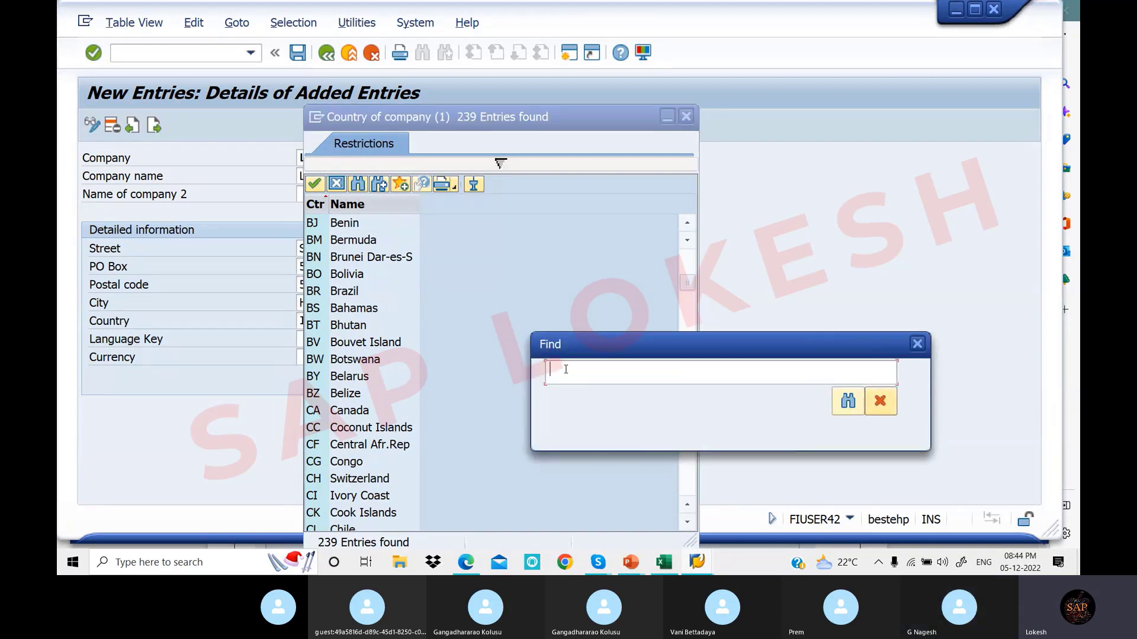
pyautogui.write('IN')
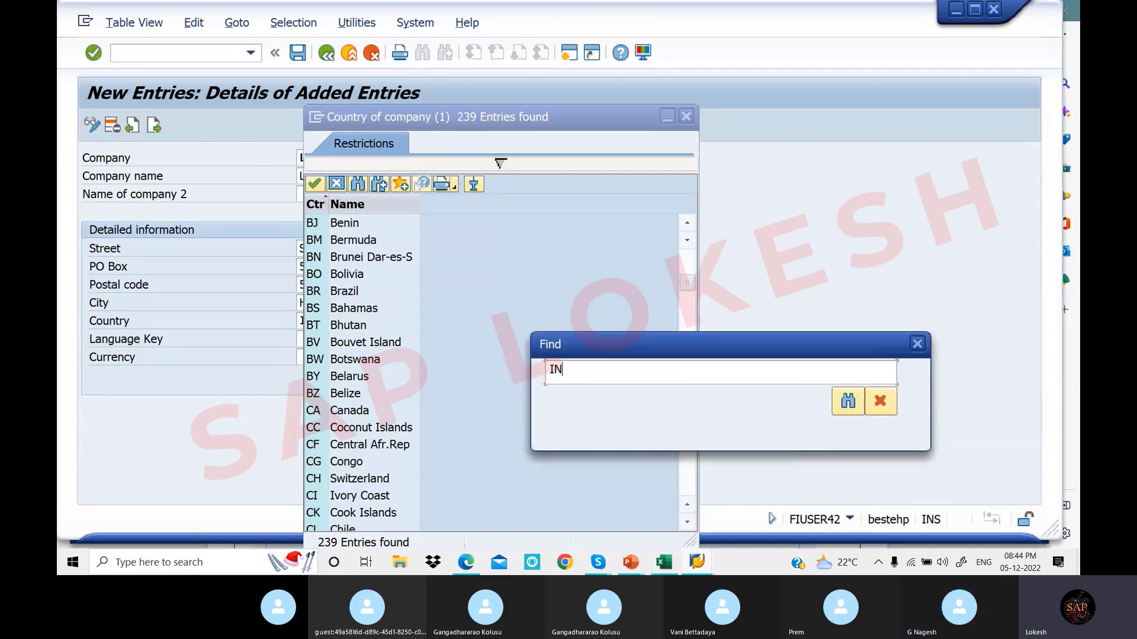
pyautogui.click(850, 401)
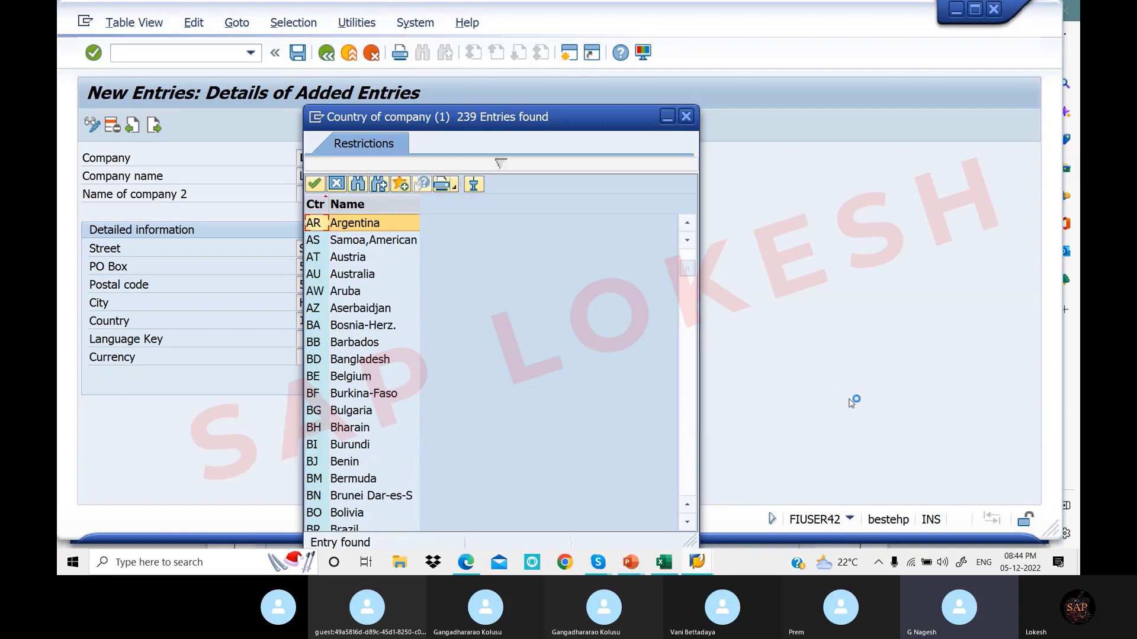
pyautogui.scroll(-9, 370, 364)
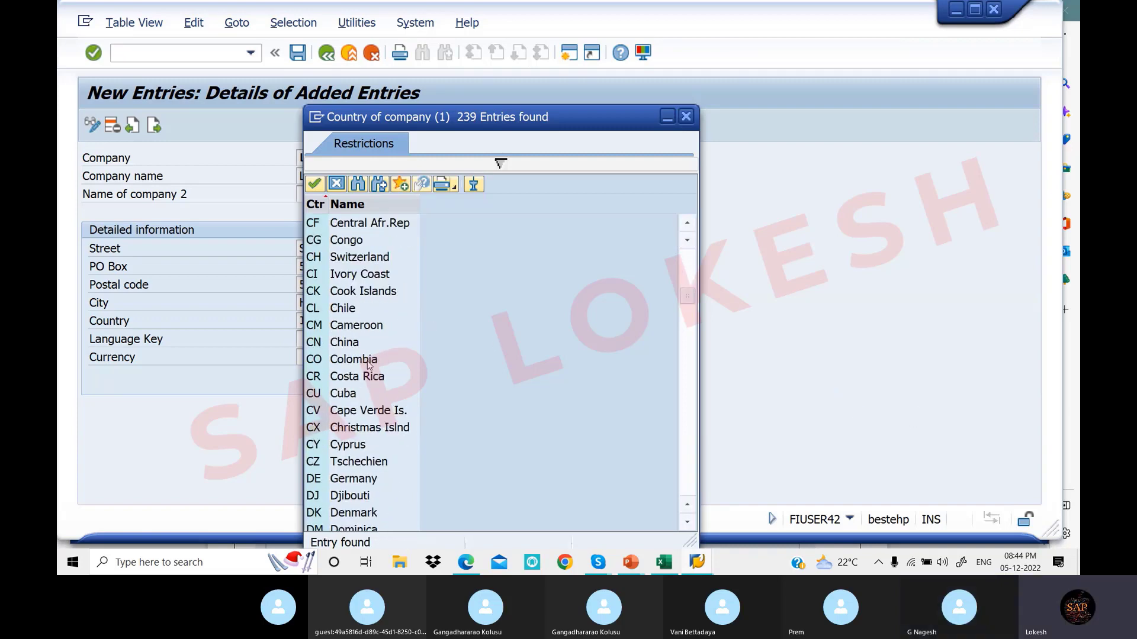
pyautogui.scroll(-16, 368, 365)
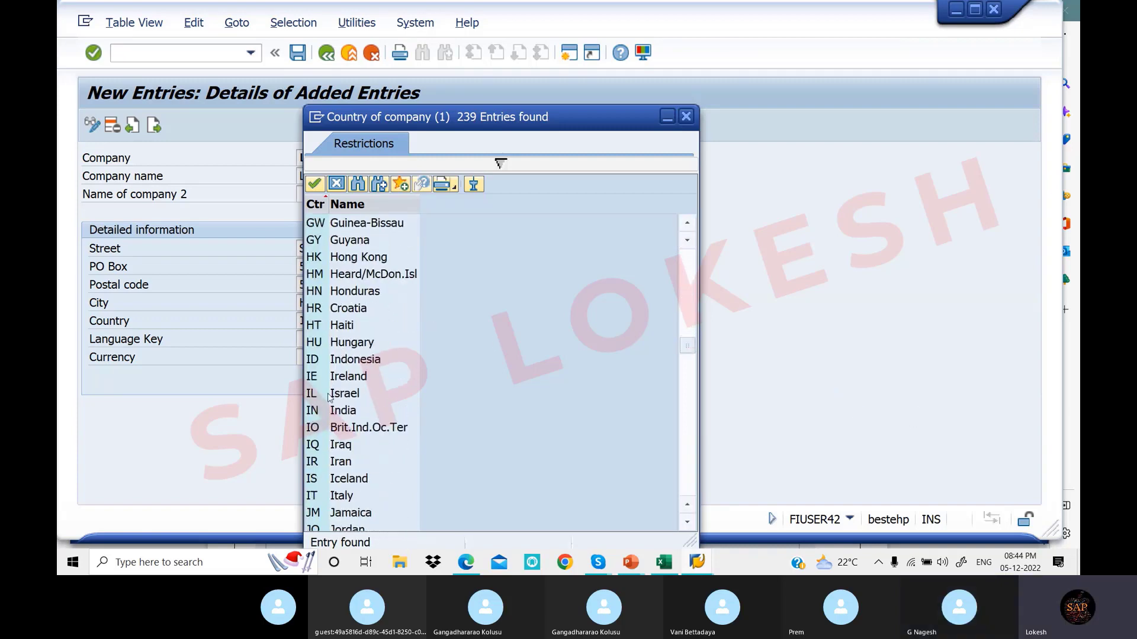
pyautogui.click(319, 414)
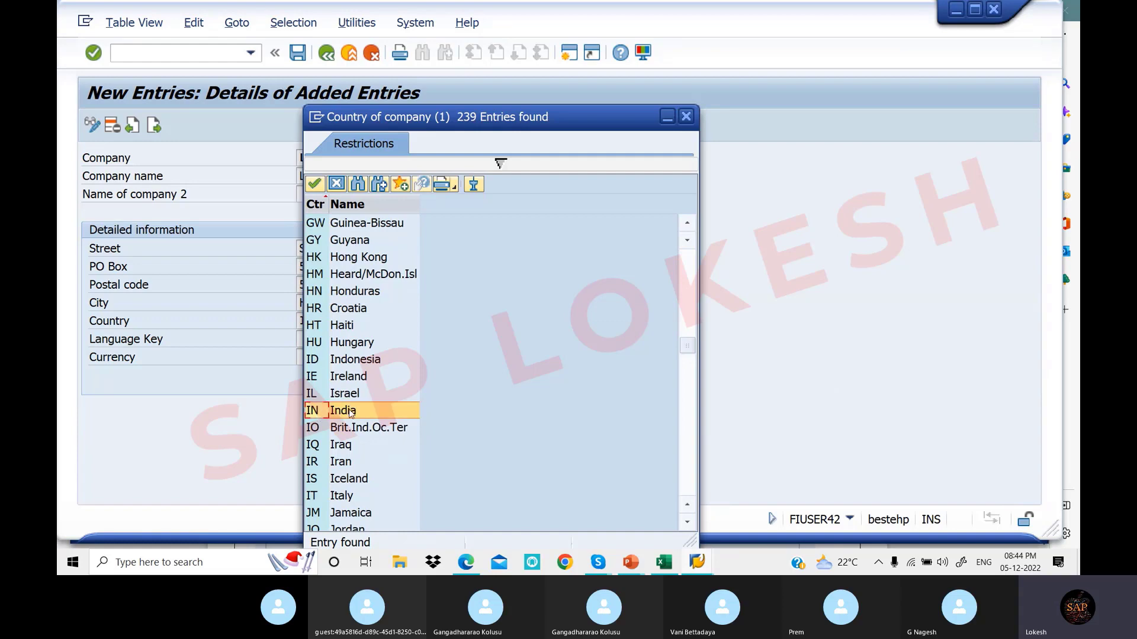
# Give LOTT1 language key EN and currency INR (Indian Rupee), then save the entry
pyautogui.press('Return')
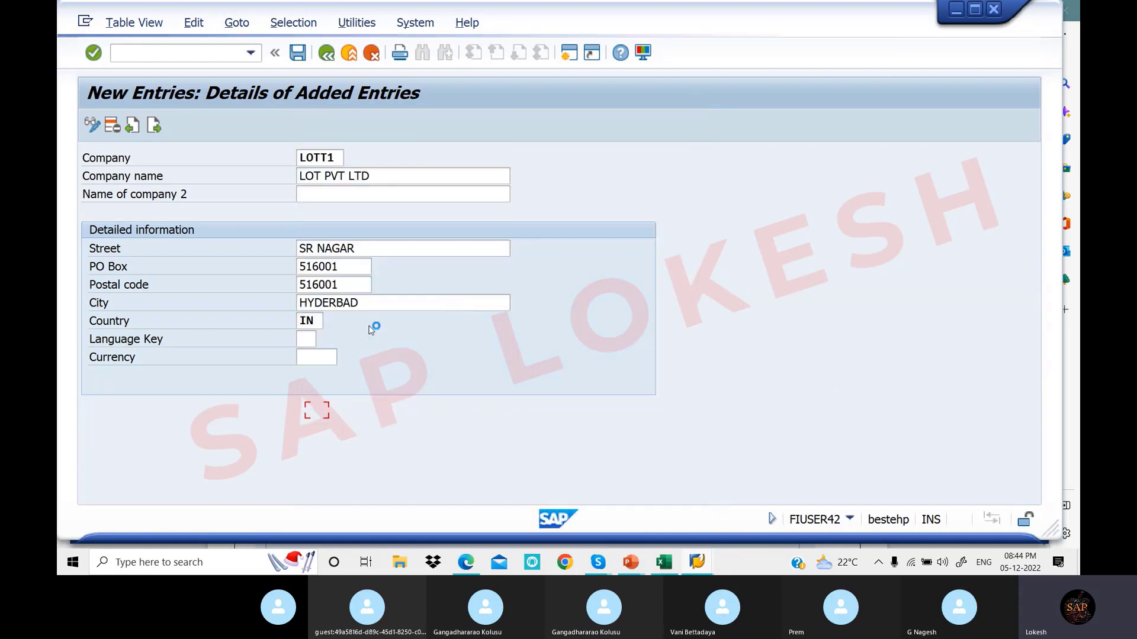
pyautogui.click(313, 340)
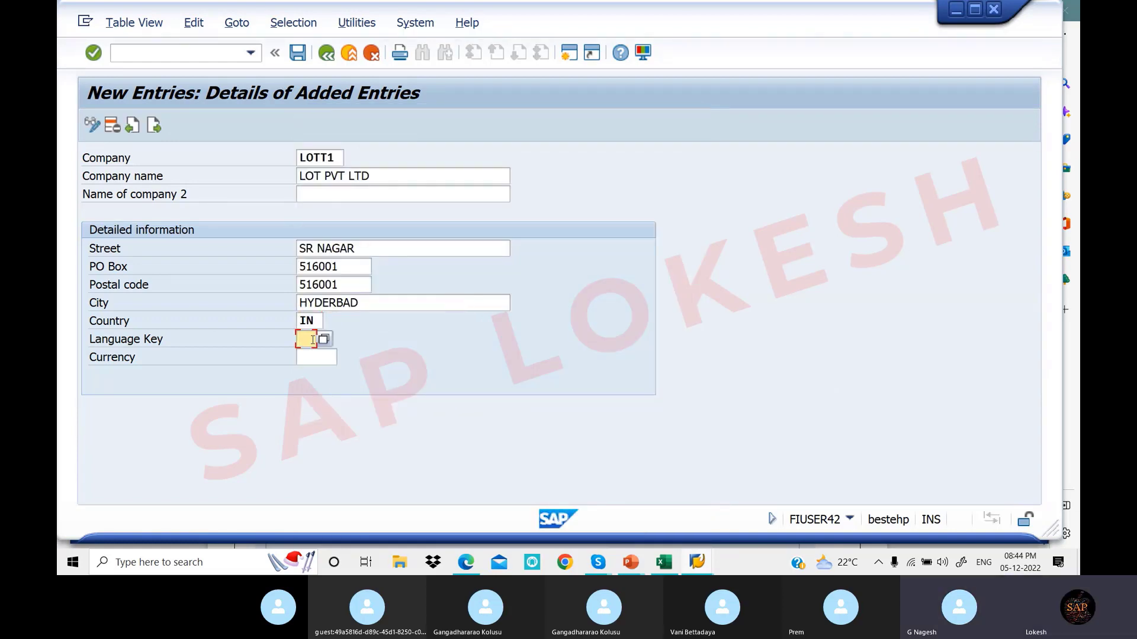
pyautogui.write('EN')
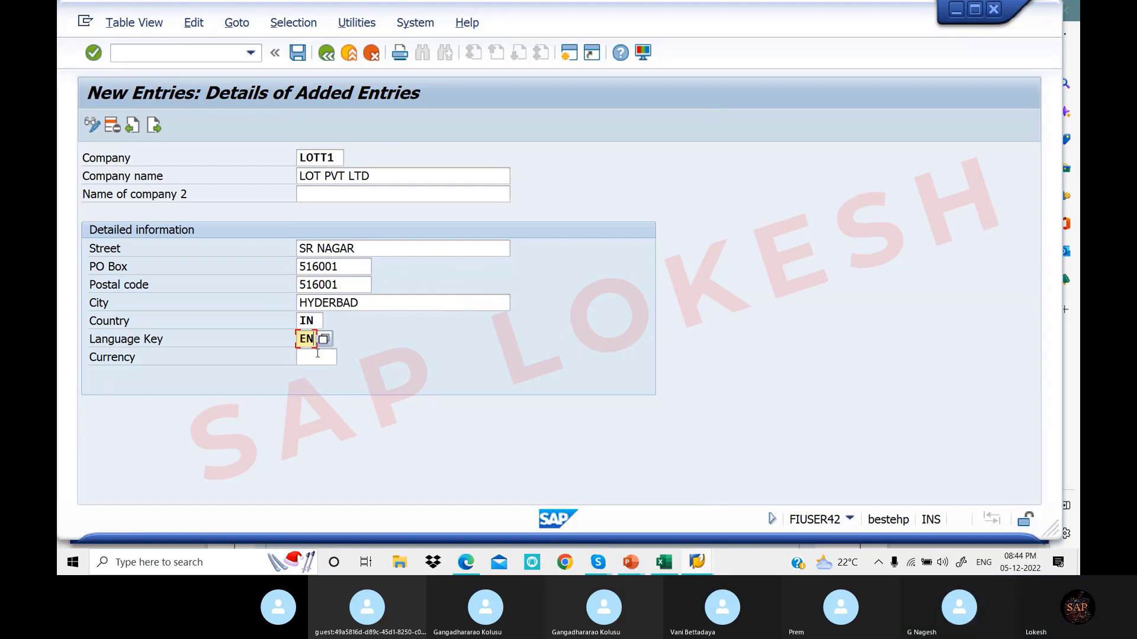
pyautogui.click(317, 353)
pyautogui.write('INR')
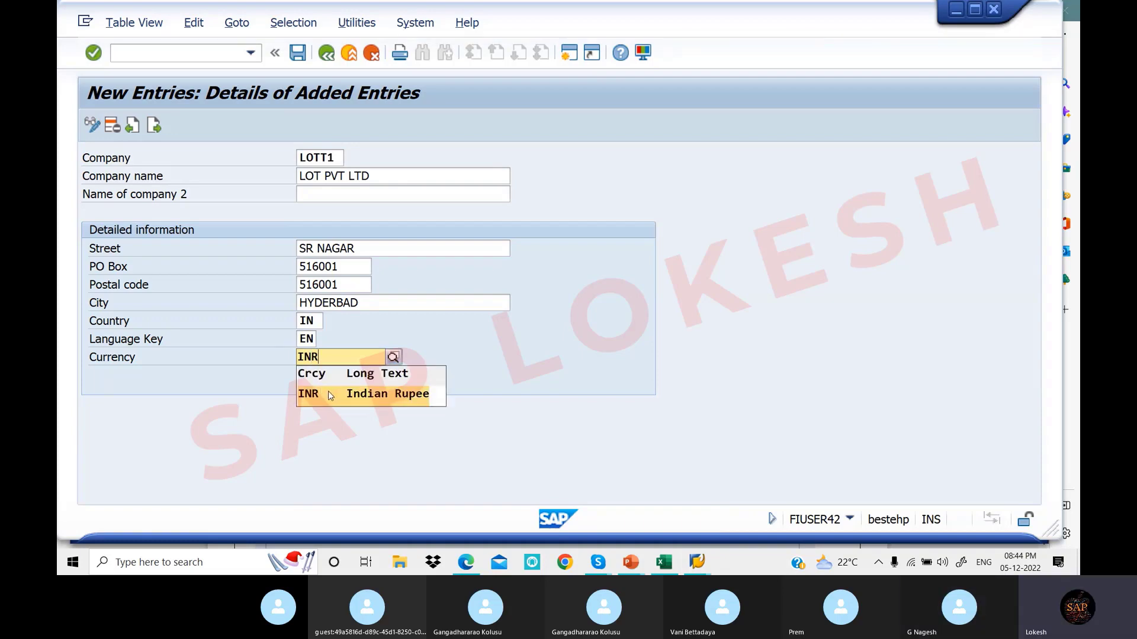
pyautogui.click(327, 395)
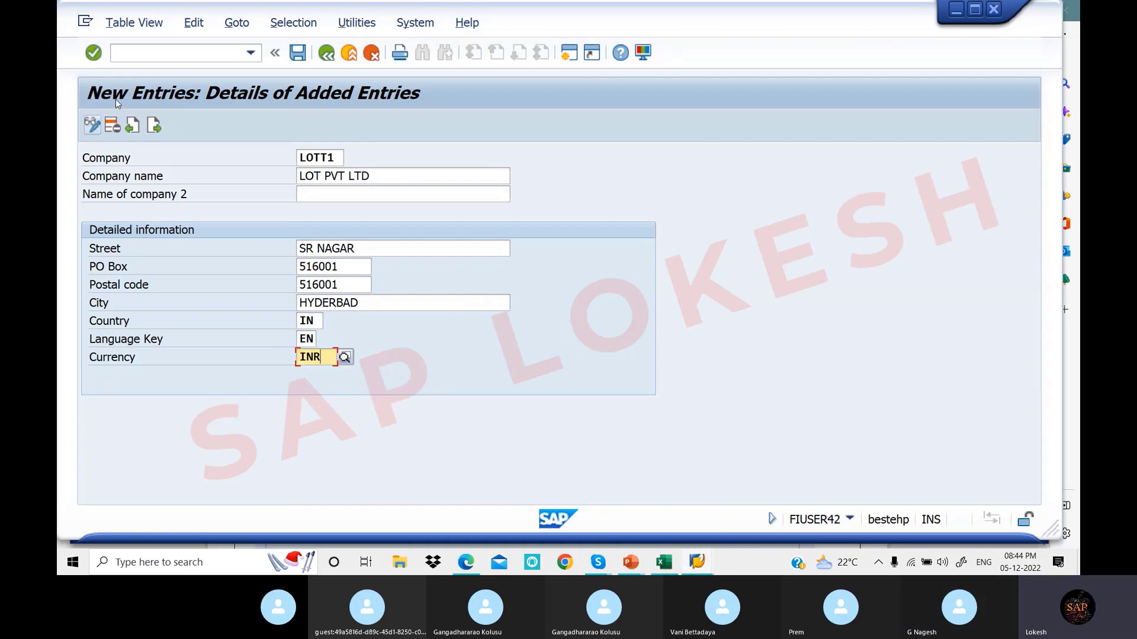
pyautogui.click(298, 54)
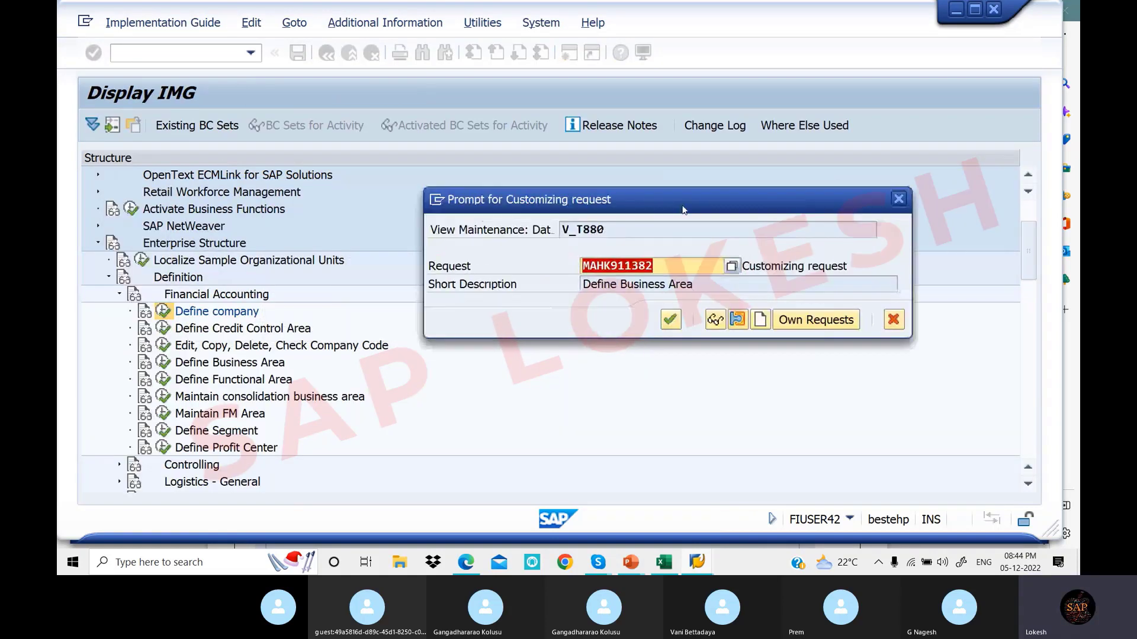
# Create a new customizing request with short description 'Define Company LOTT1' and save it
pyautogui.moveTo(682, 206); pyautogui.dragTo(667, 208)
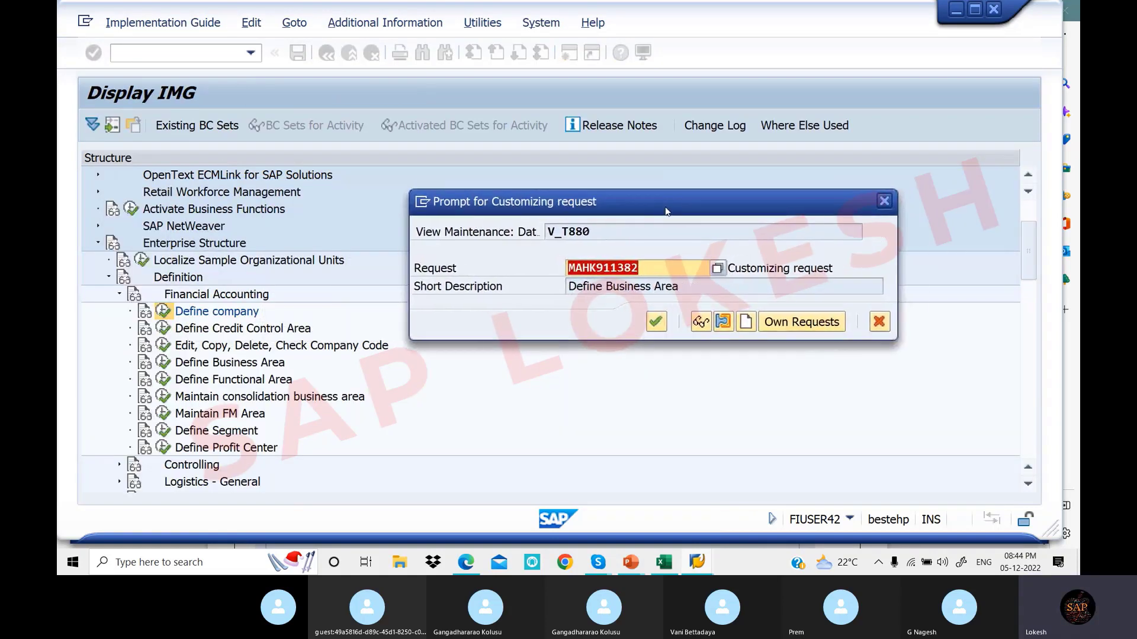
pyautogui.click(592, 268)
pyautogui.moveTo(573, 267)
pyautogui.mouseDown()
pyautogui.moveTo(640, 266)
pyautogui.moveTo(567, 265)
pyautogui.mouseUp()
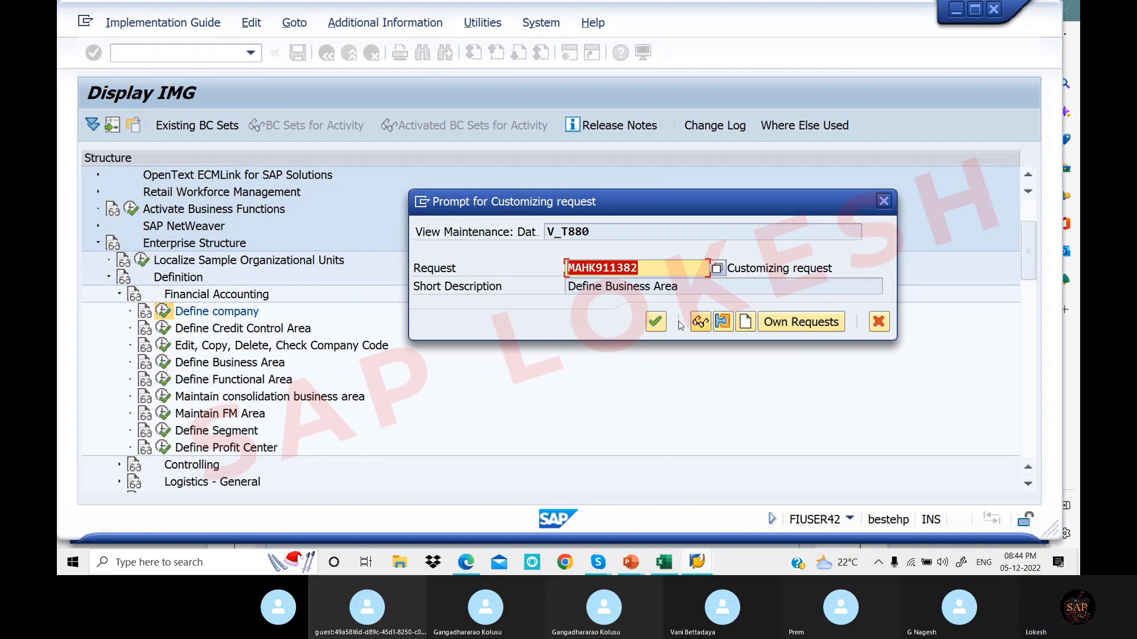
pyautogui.click(745, 324)
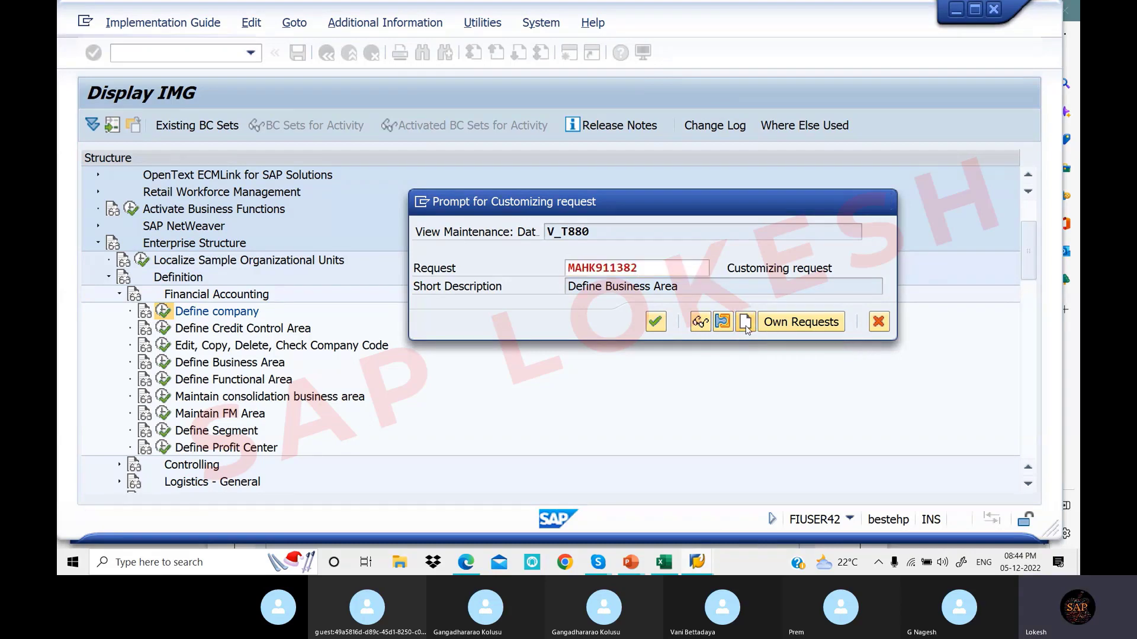
pyautogui.moveTo(510, 219); pyautogui.dragTo(813, 208)
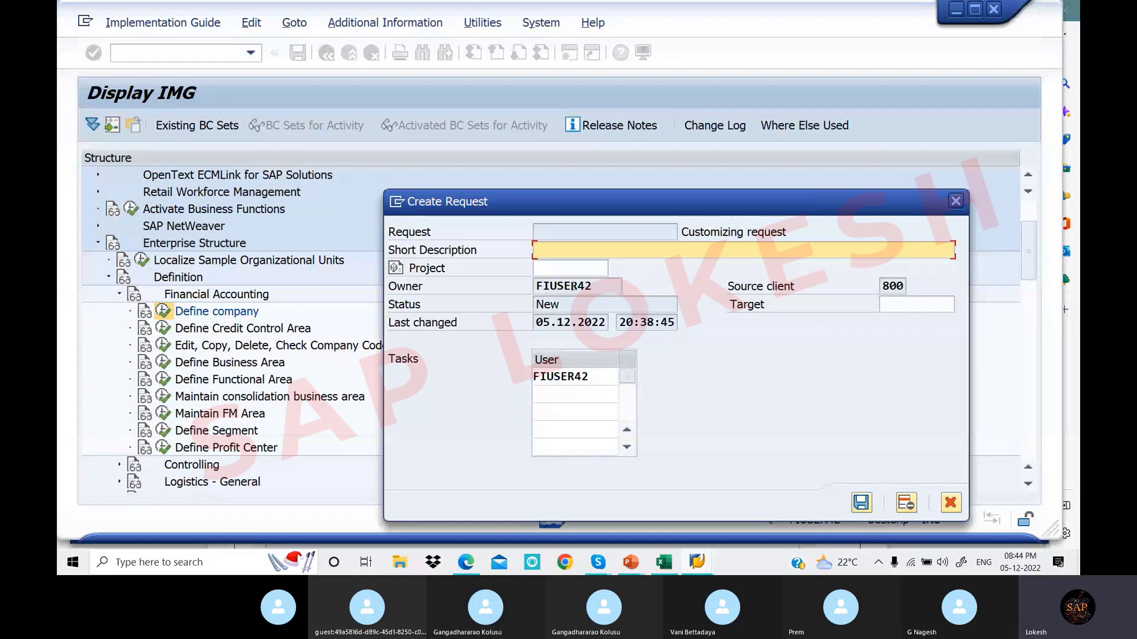
pyautogui.write('Define Co')
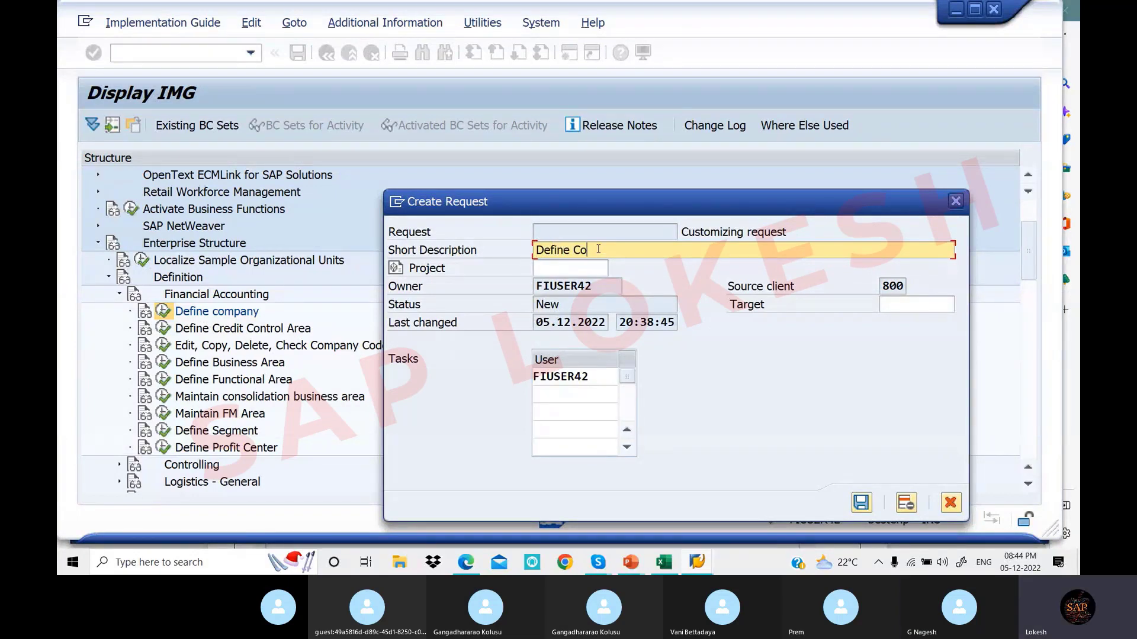
pyautogui.write('mpany lo')
pyautogui.press('BackSpace')
pyautogui.press('BackSpace')
pyautogui.press('BackSpace')
pyautogui.write('LOTT1')
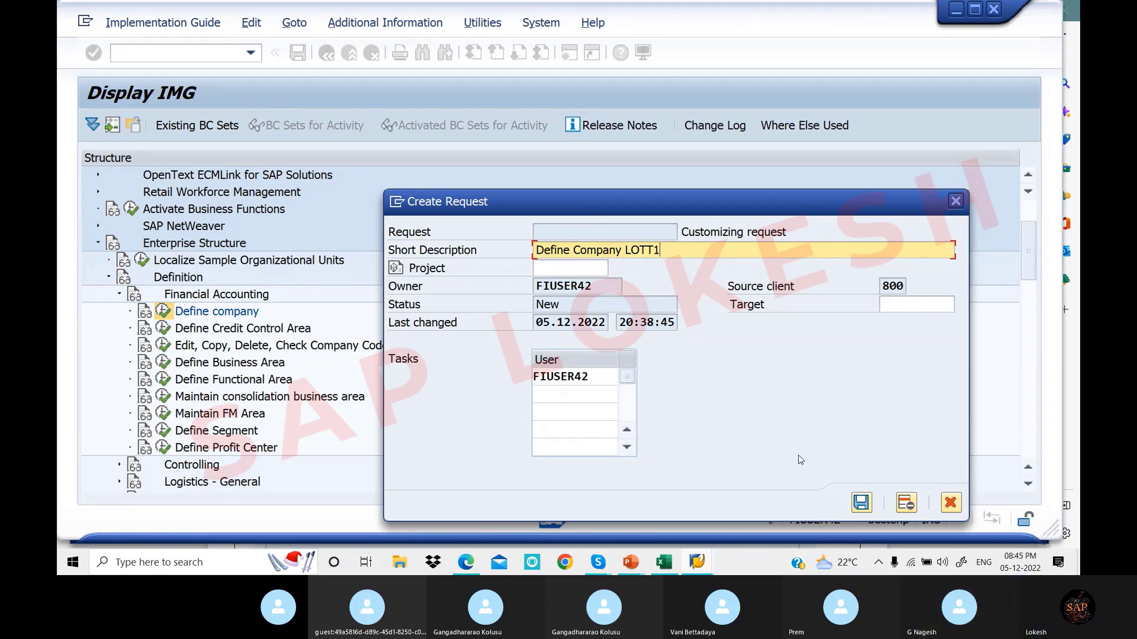
pyautogui.click(862, 502)
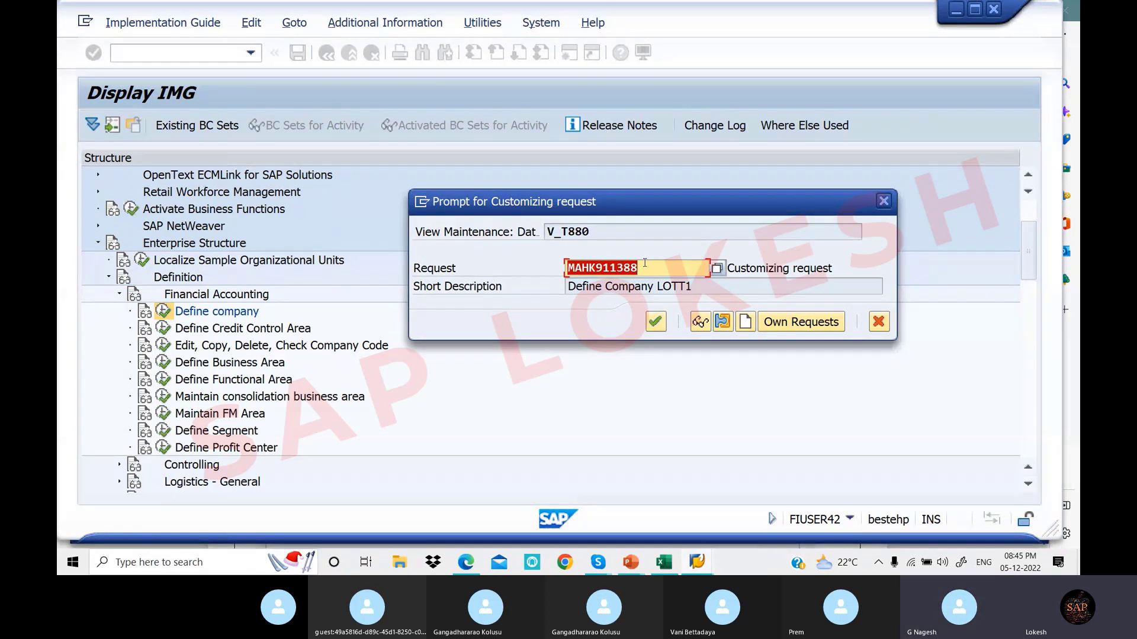
# Save company LOTT1 under the new request and bring SAP Logon 740 forward
pyautogui.click(662, 322)
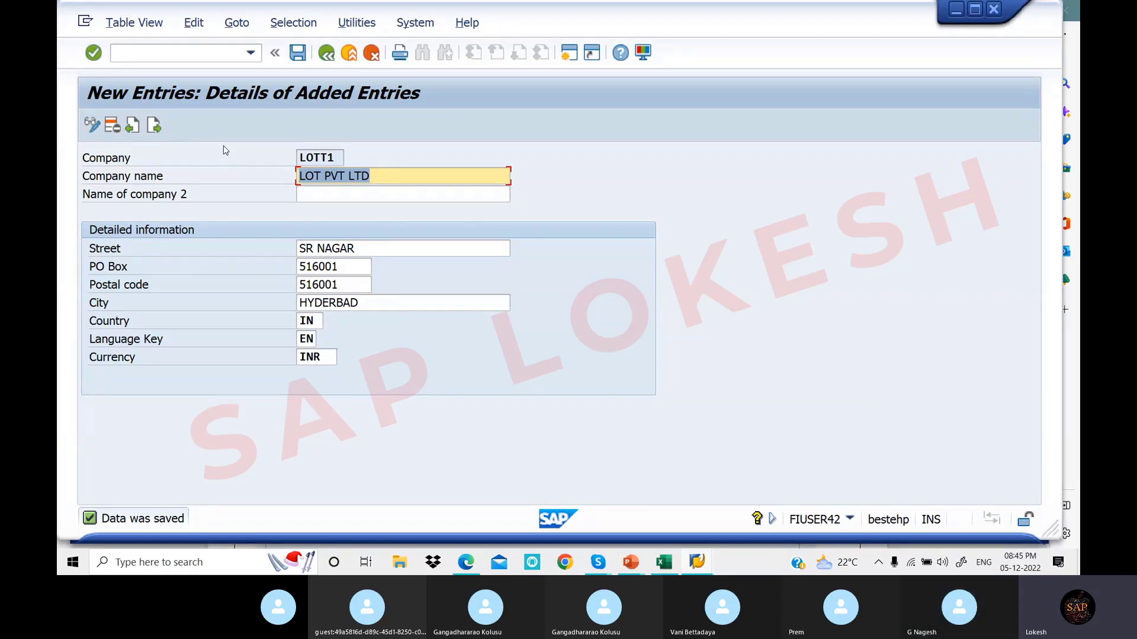
pyautogui.click(168, 52)
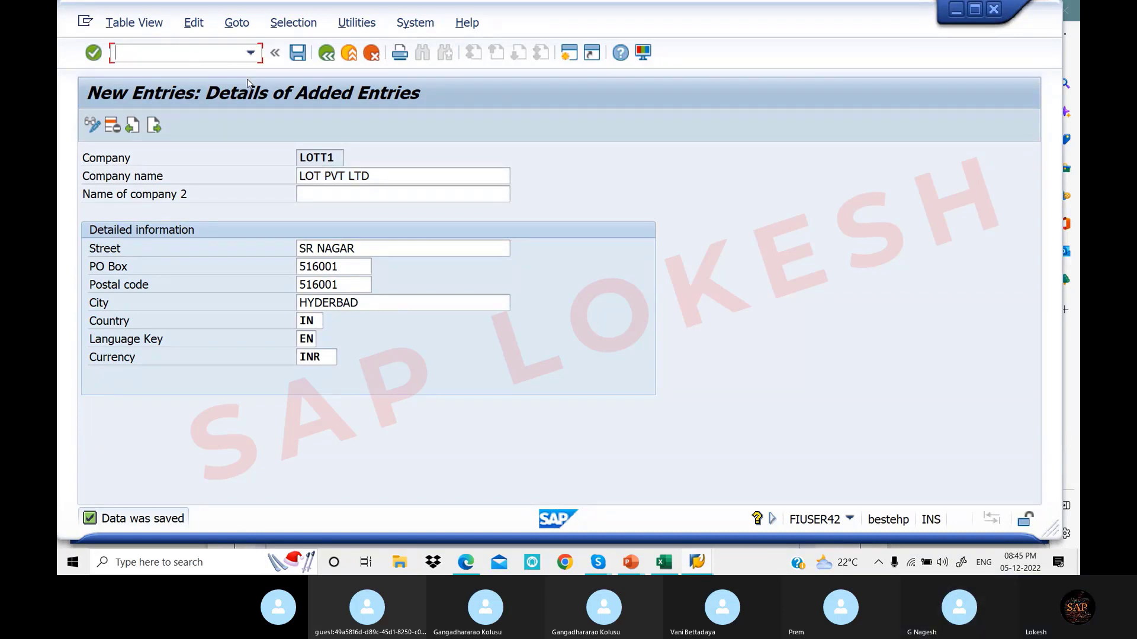
pyautogui.click(329, 55)
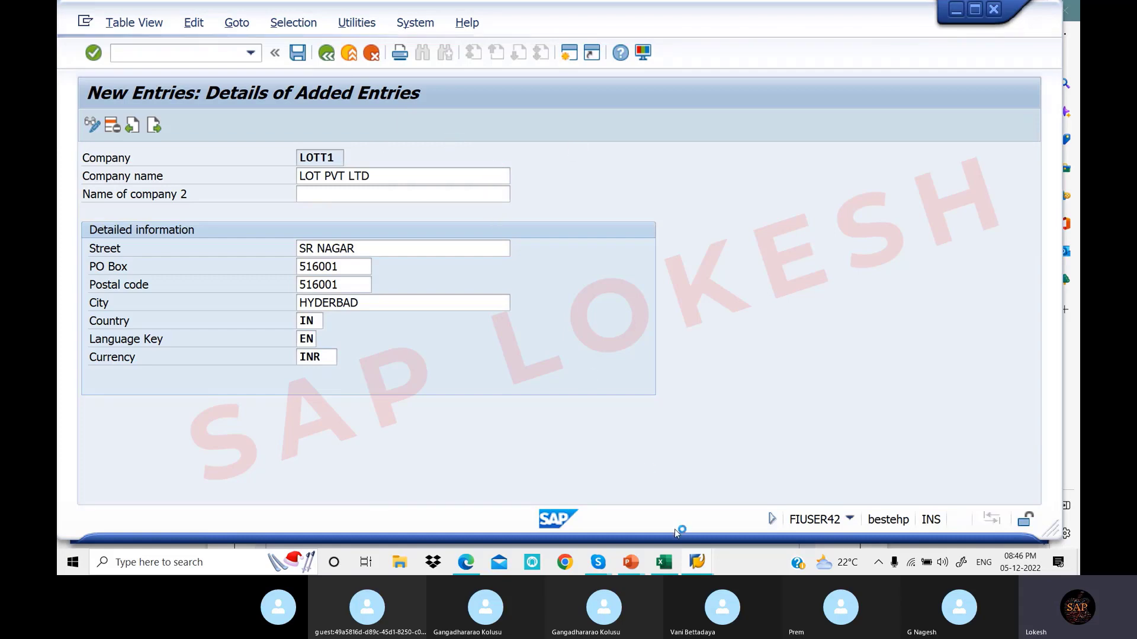
pyautogui.moveTo(698, 566)
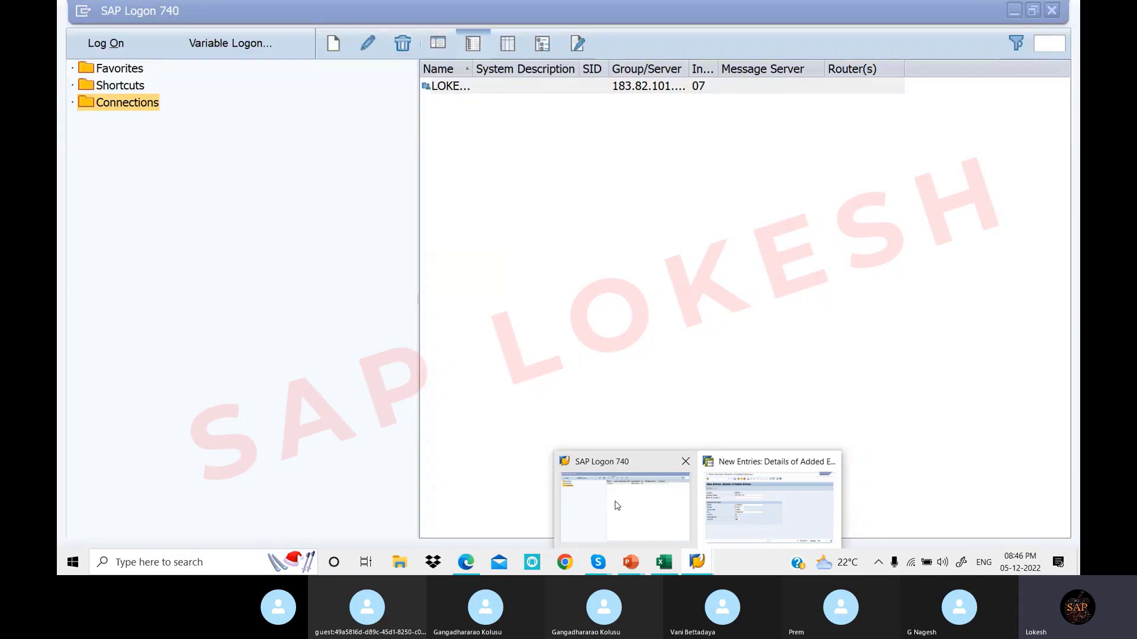
# Log on to client 800 with the user ID and password, continuing with this logon over the existing session
pyautogui.click(618, 505)
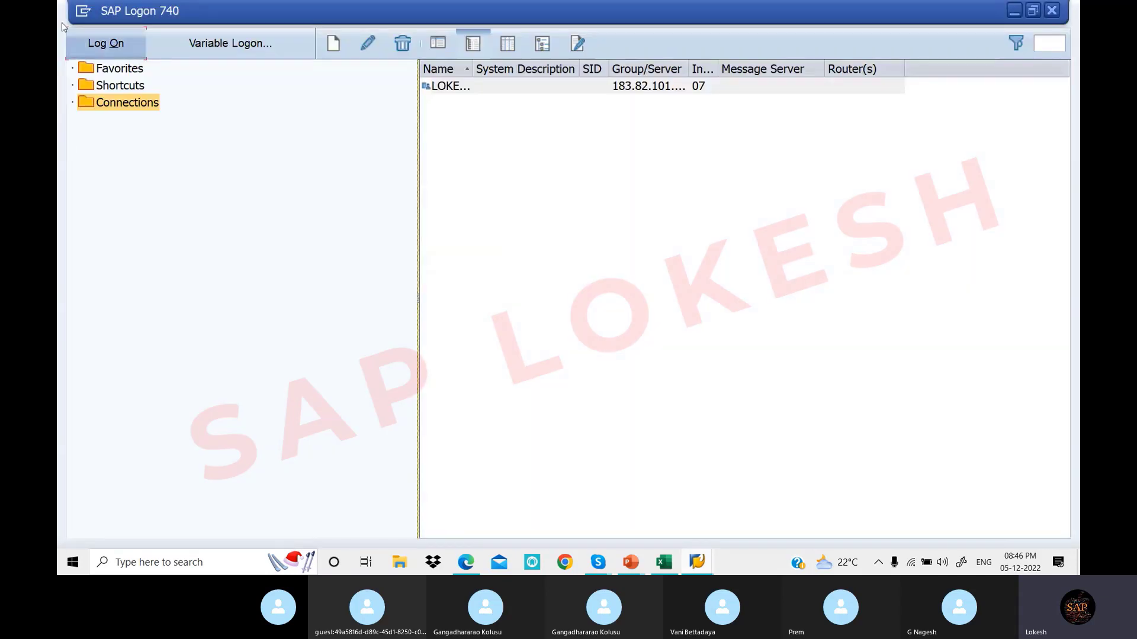
pyautogui.click(116, 44)
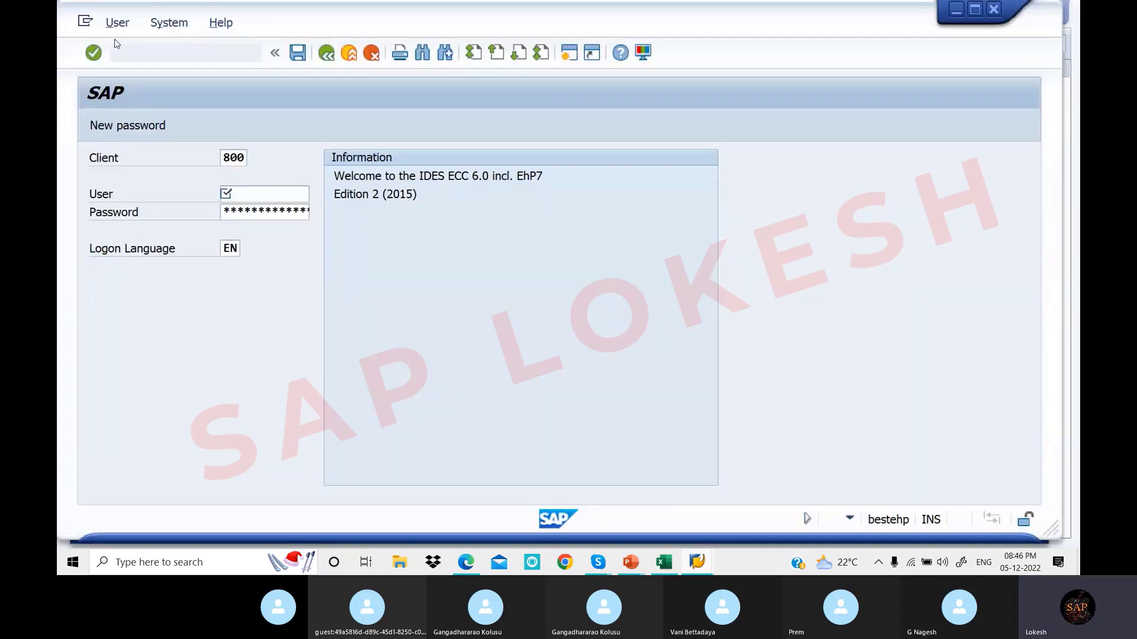
pyautogui.write('FIUSER42')
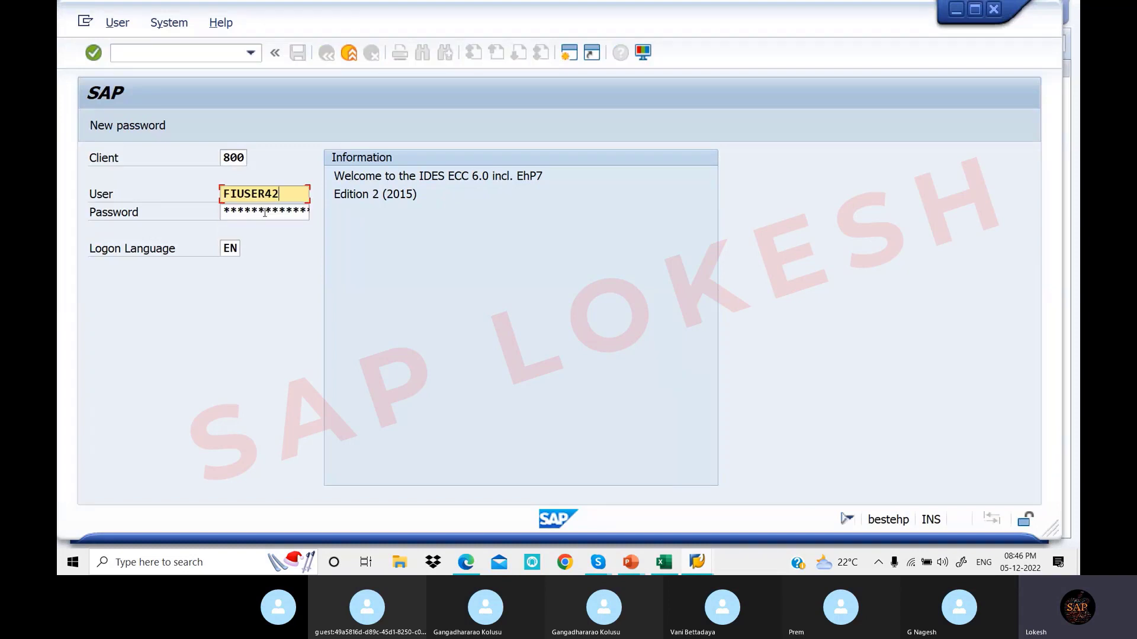
pyautogui.click(265, 212)
pyautogui.write('*')
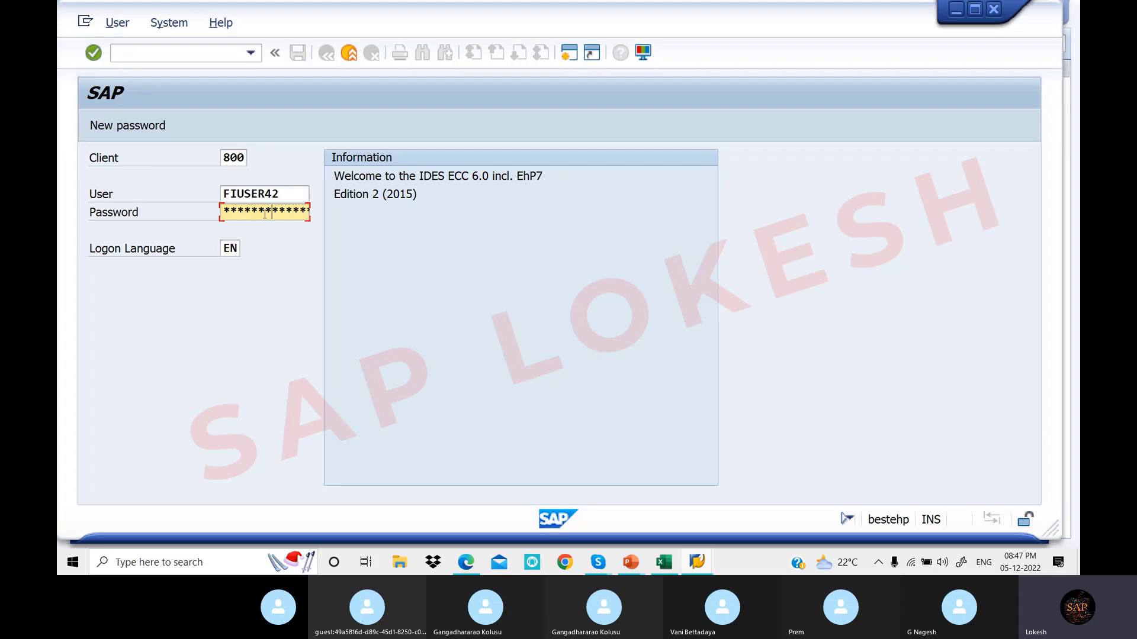
pyautogui.press('Return')
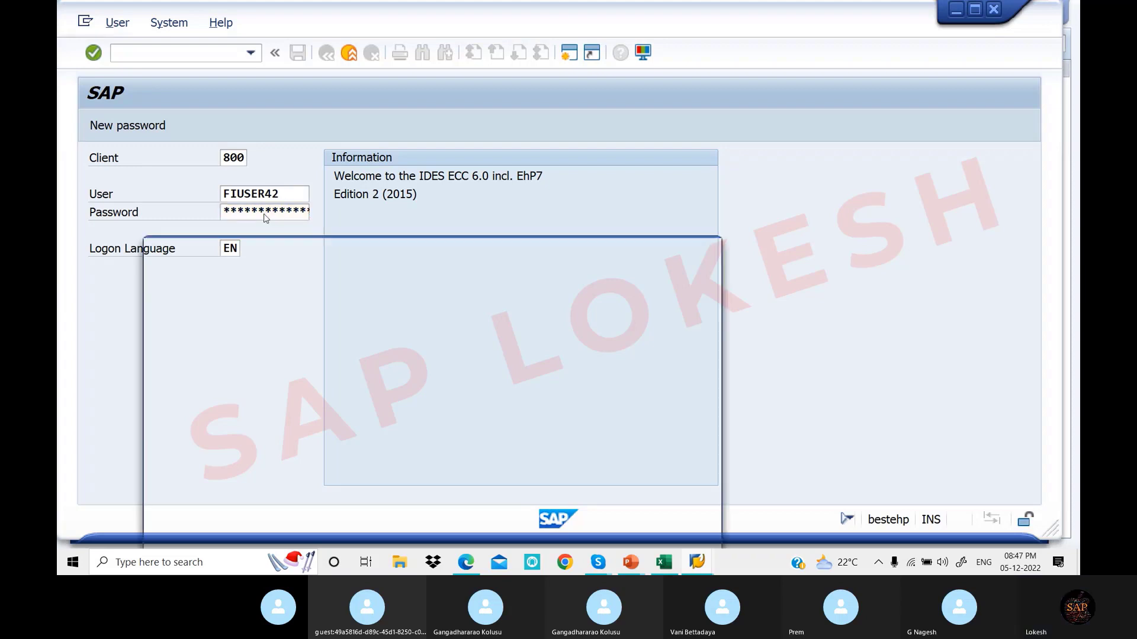
pyautogui.click(154, 423)
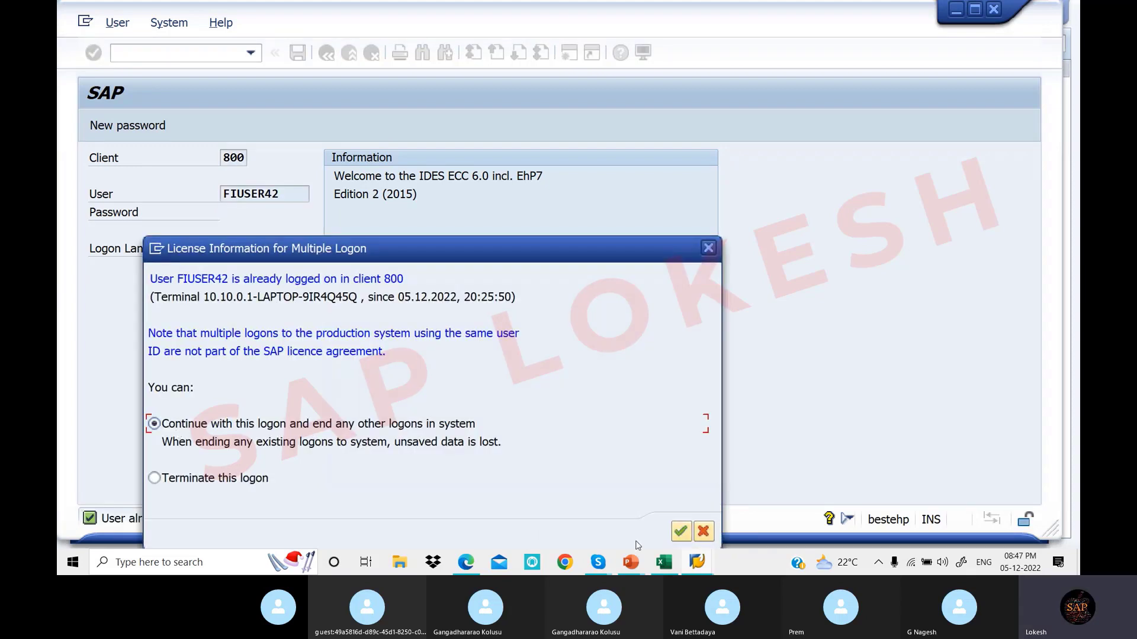
pyautogui.click(681, 532)
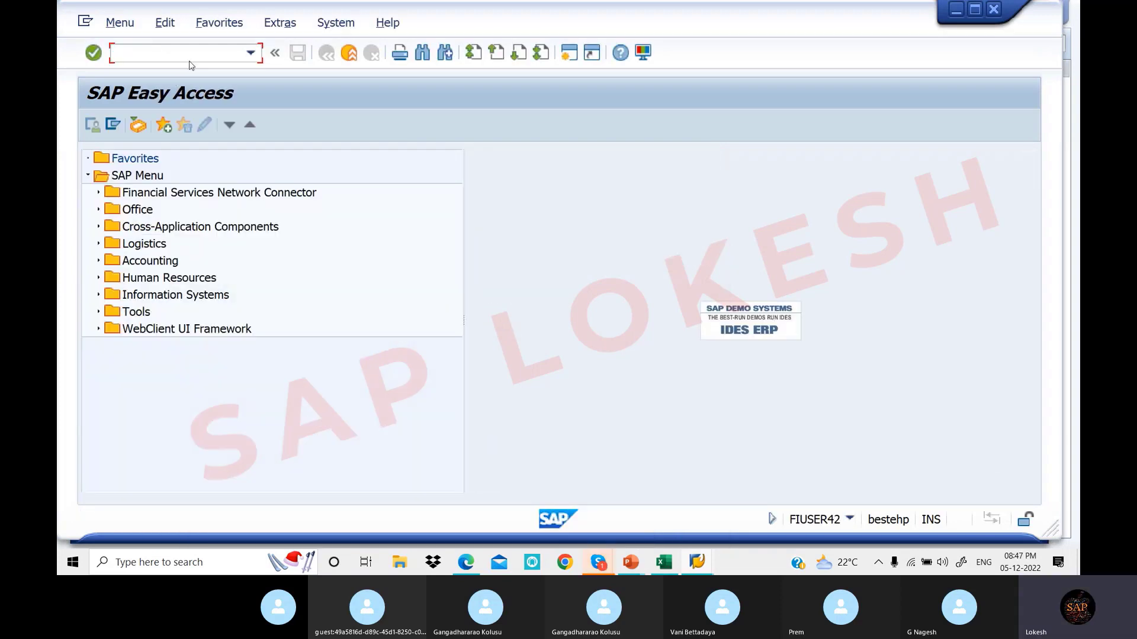
# Dismiss the session-closed error and run transaction SPRO
pyautogui.write('SP')
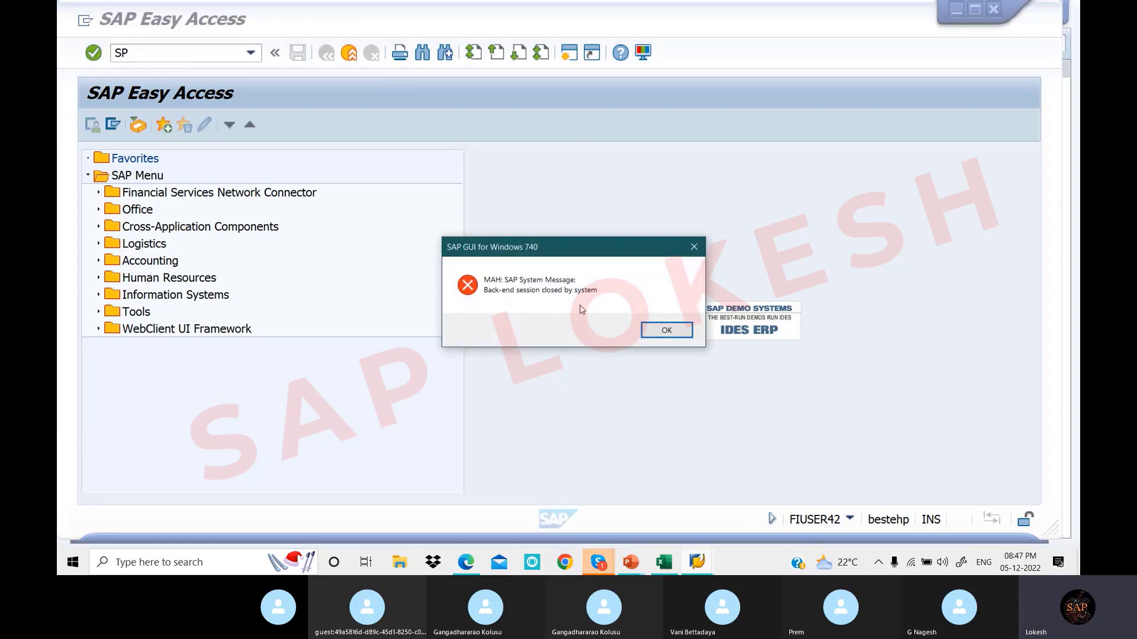
pyautogui.click(665, 333)
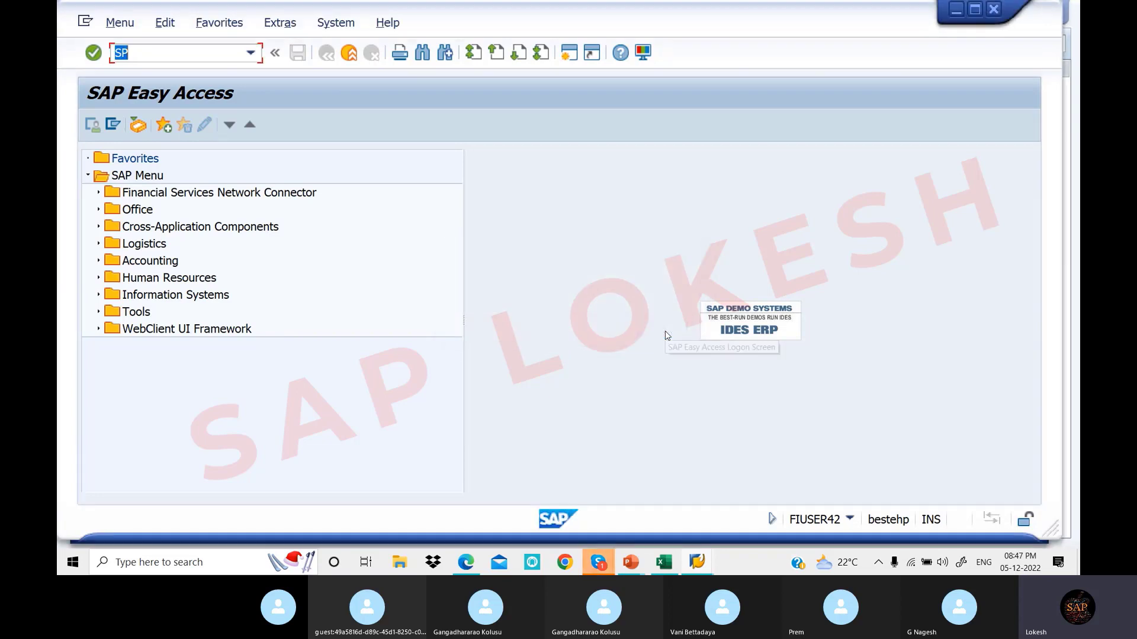
pyautogui.click(139, 59)
pyautogui.write('RO')
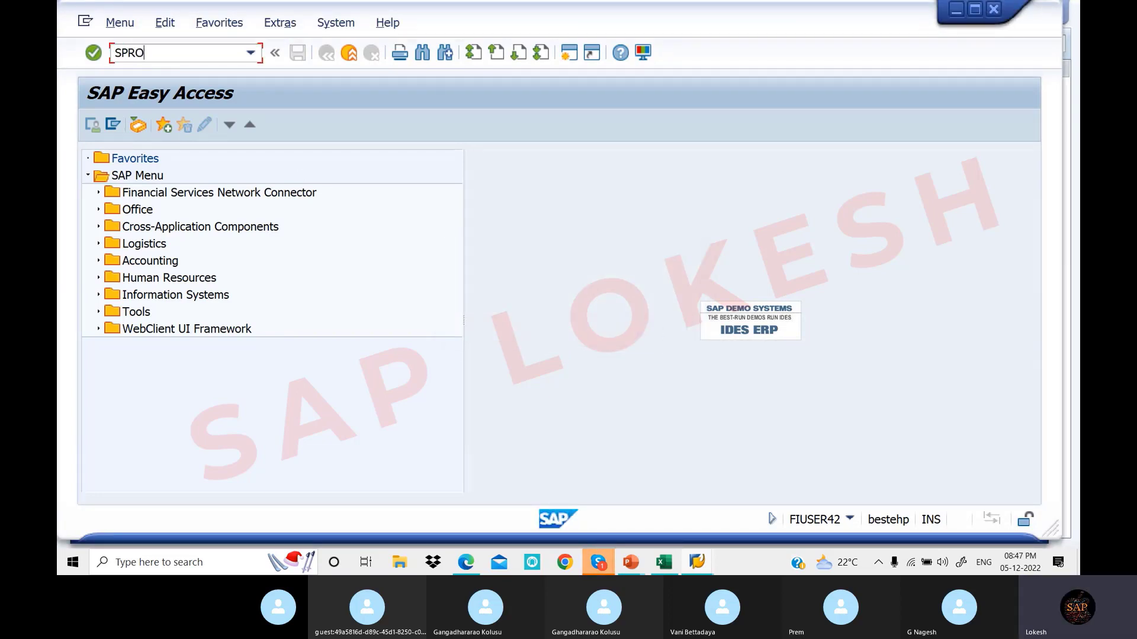
pyautogui.press('Return')
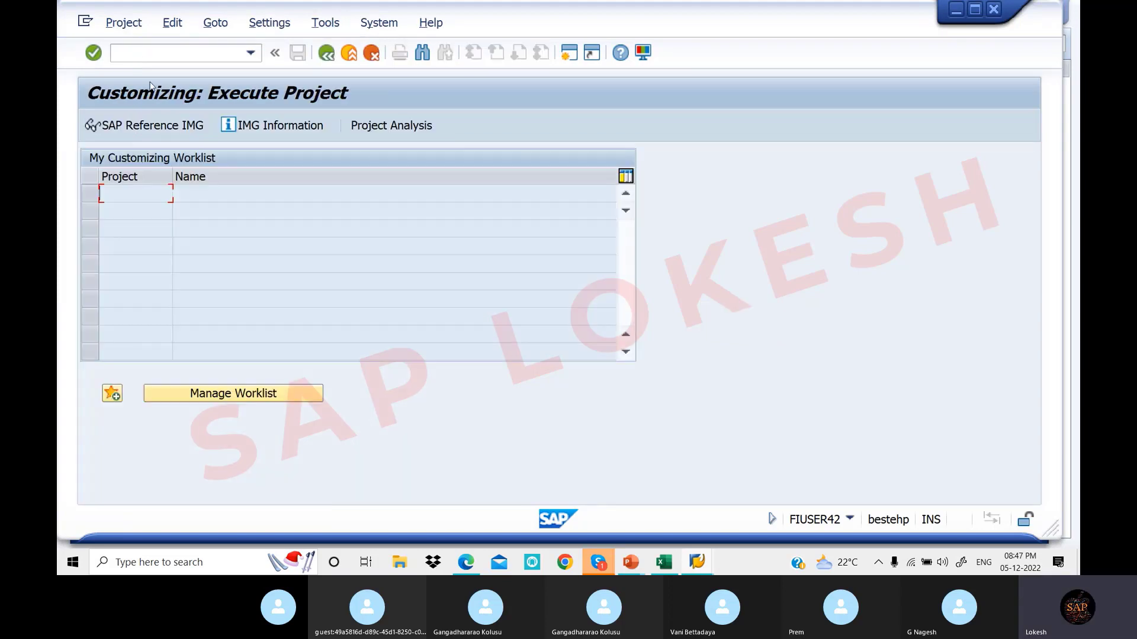
# Open the SAP Reference IMG and expand Enterprise Structure > Definition > Financial Accounting
pyautogui.click(158, 131)
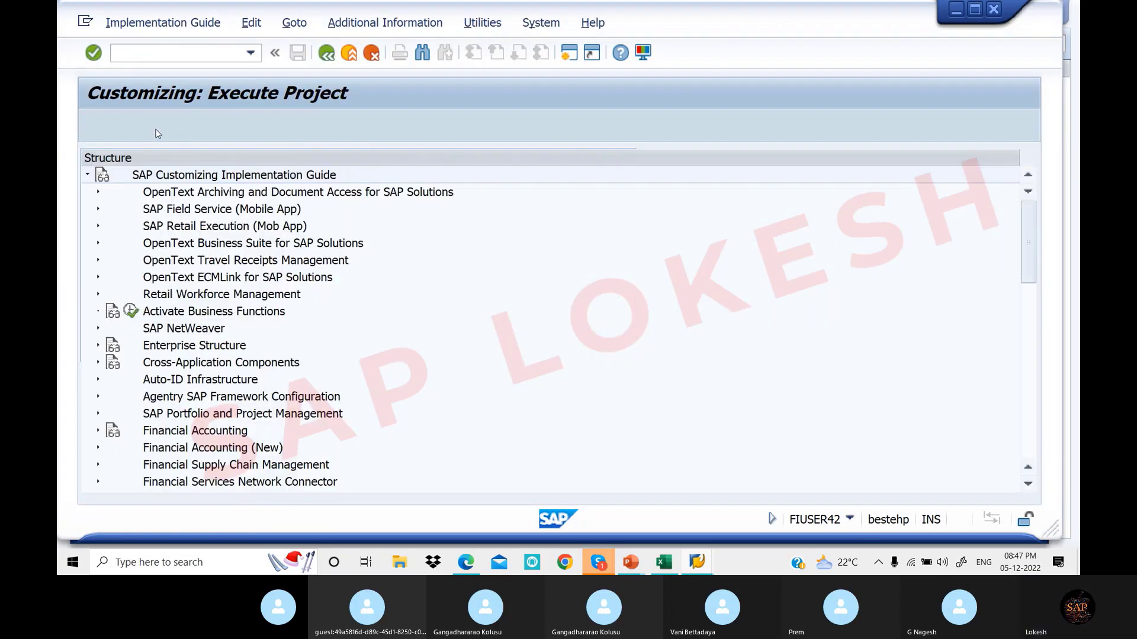
pyautogui.click(98, 345)
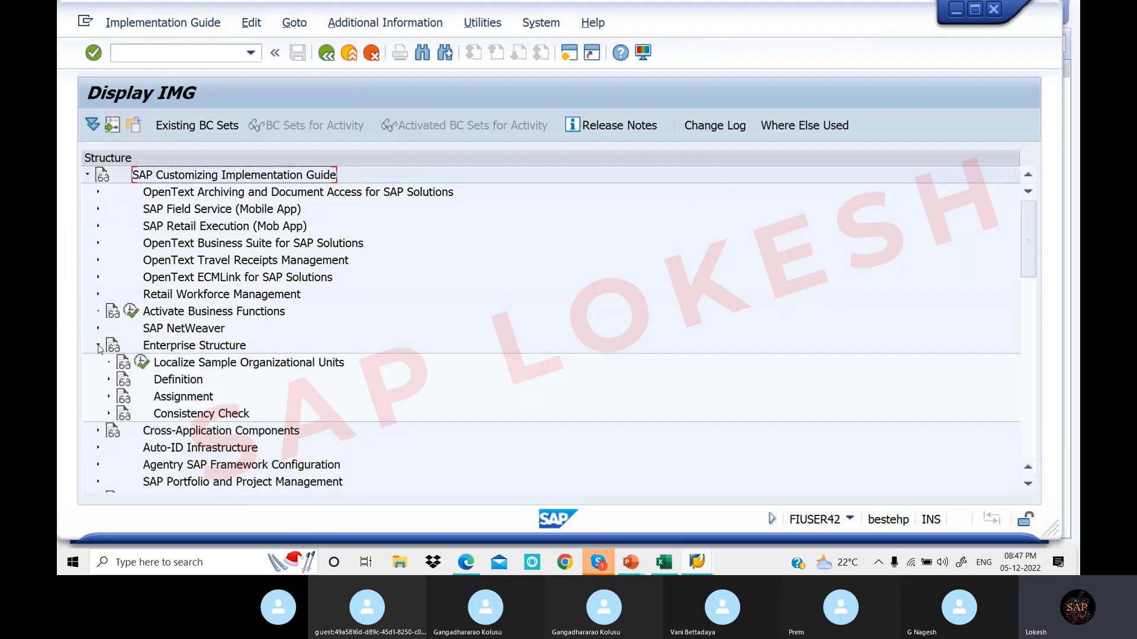
pyautogui.click(108, 380)
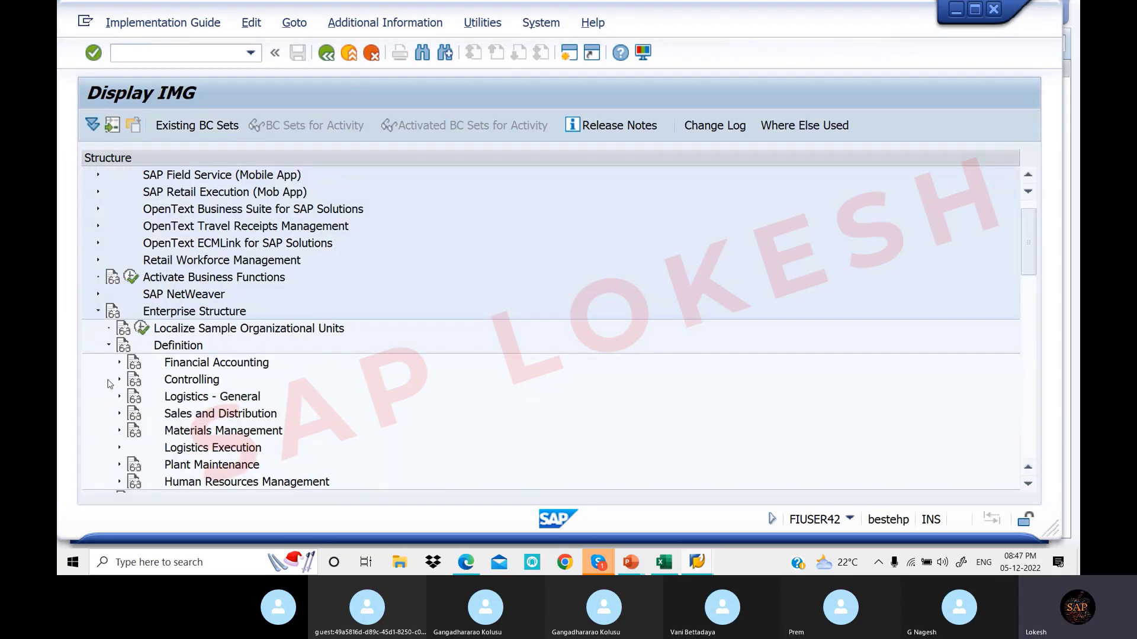
pyautogui.click(119, 363)
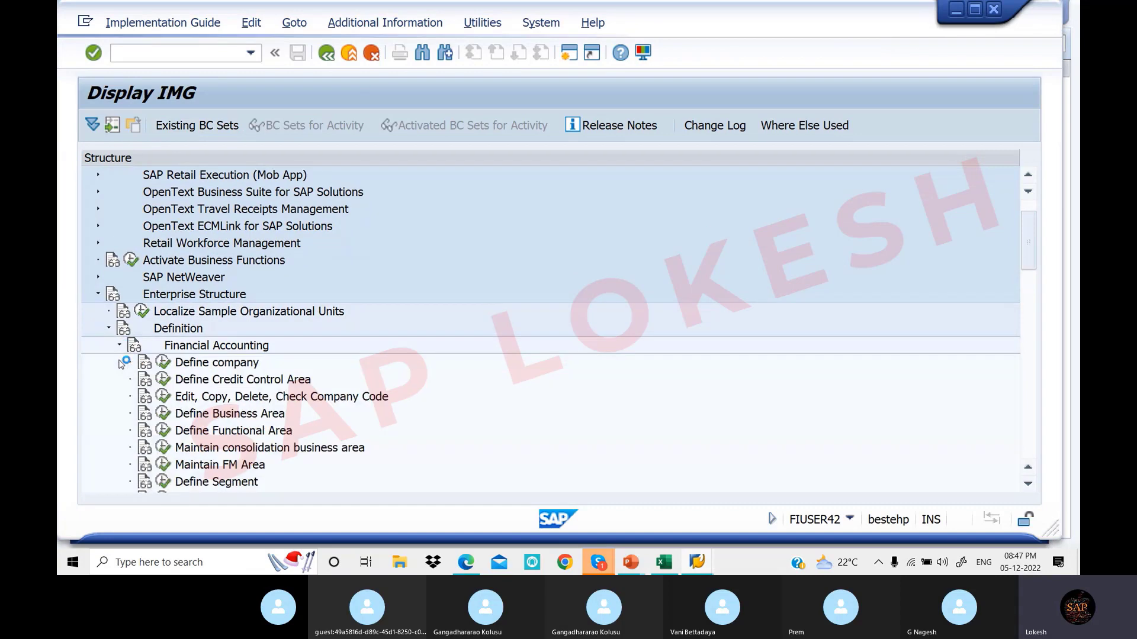
pyautogui.scroll(-2, 488, 347)
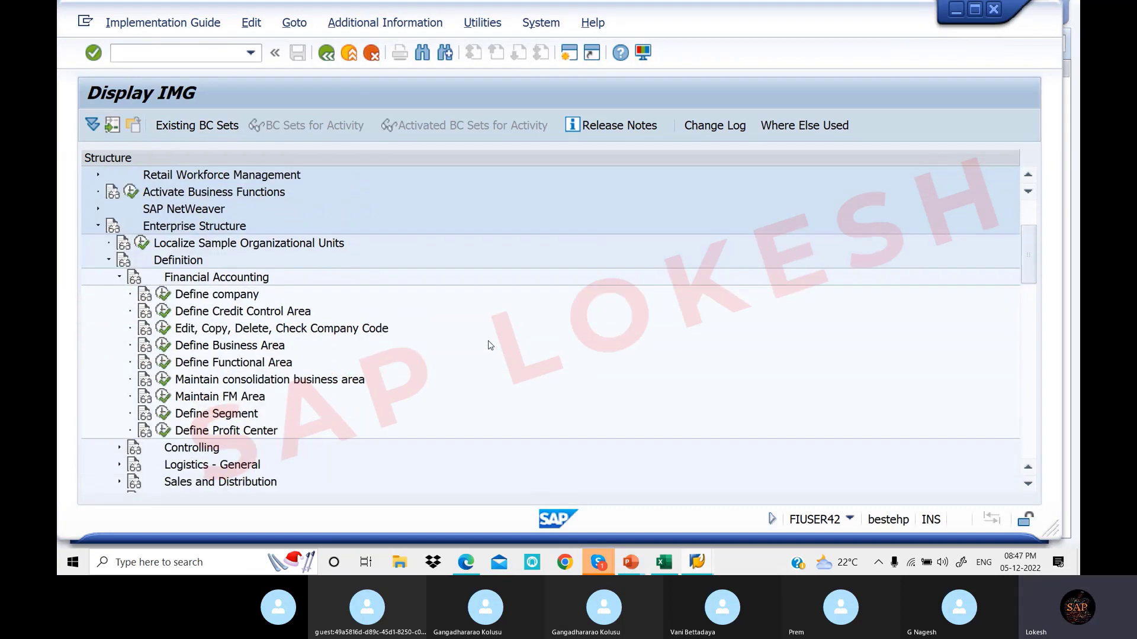
# Scroll the configuration PDF to the New Entries example for company code TSPL
pyautogui.click(471, 569)
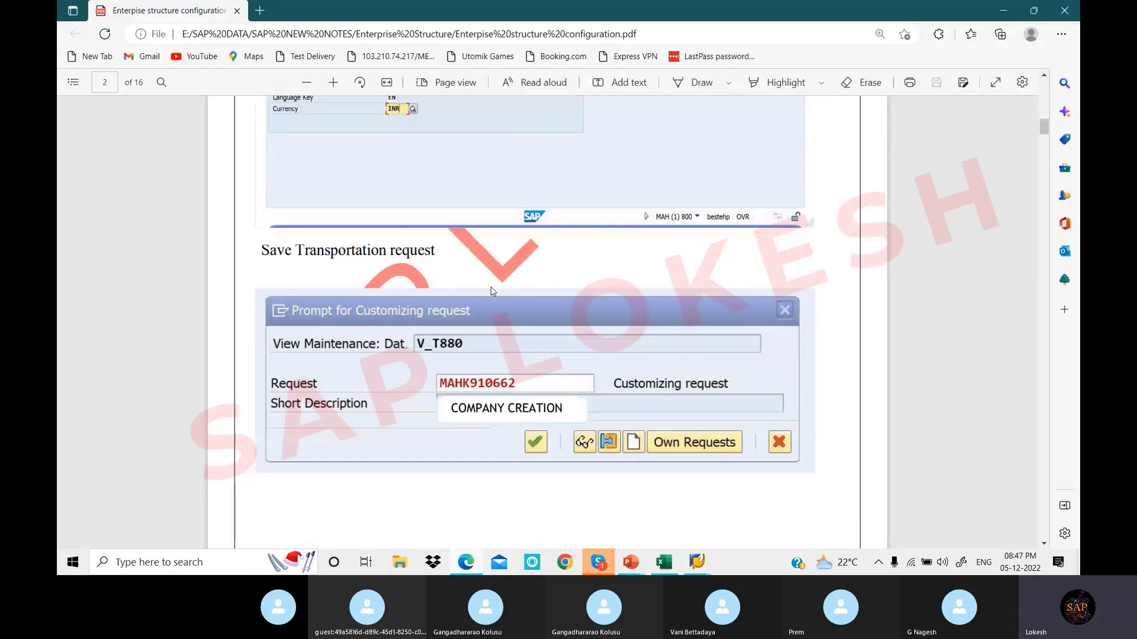
pyautogui.scroll(-6, 488, 297)
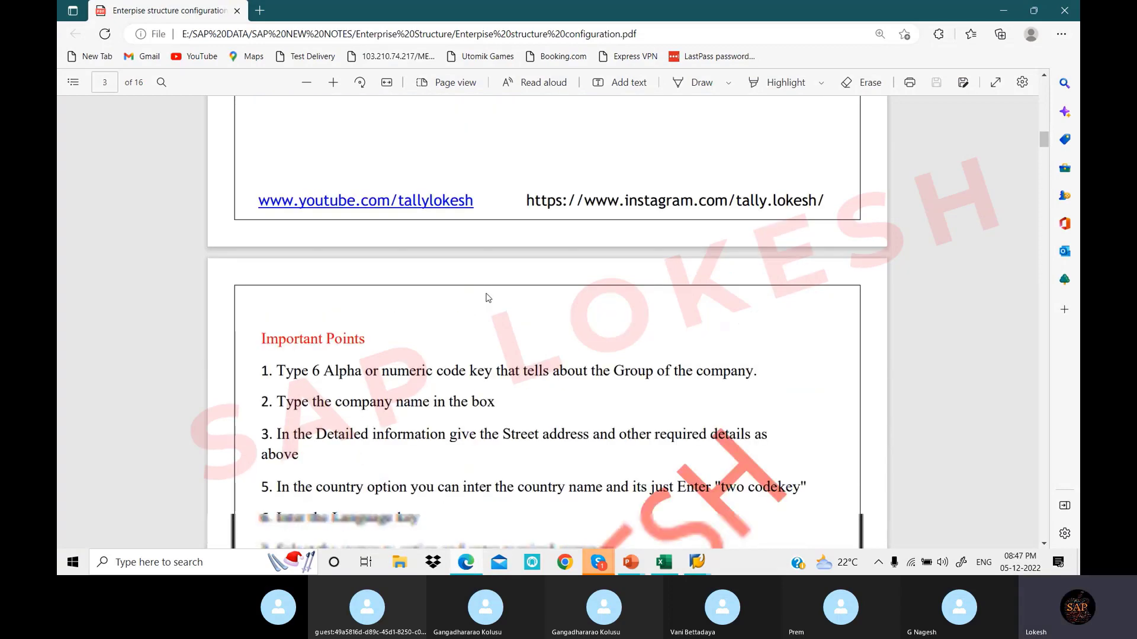
pyautogui.scroll(-5, 486, 296)
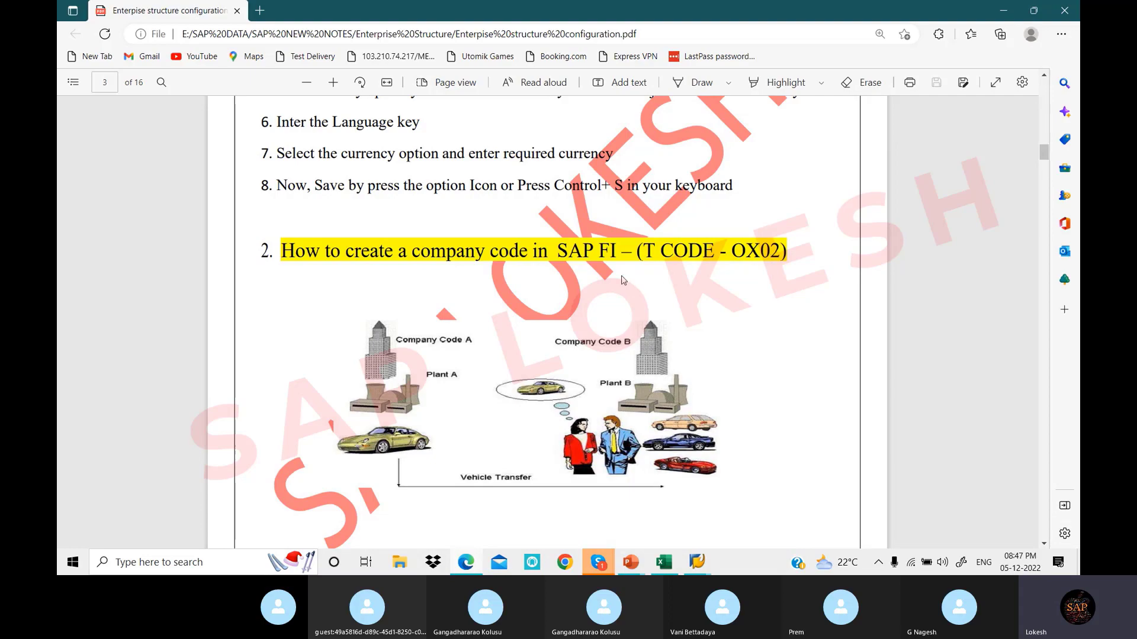
pyautogui.scroll(-6, 623, 279)
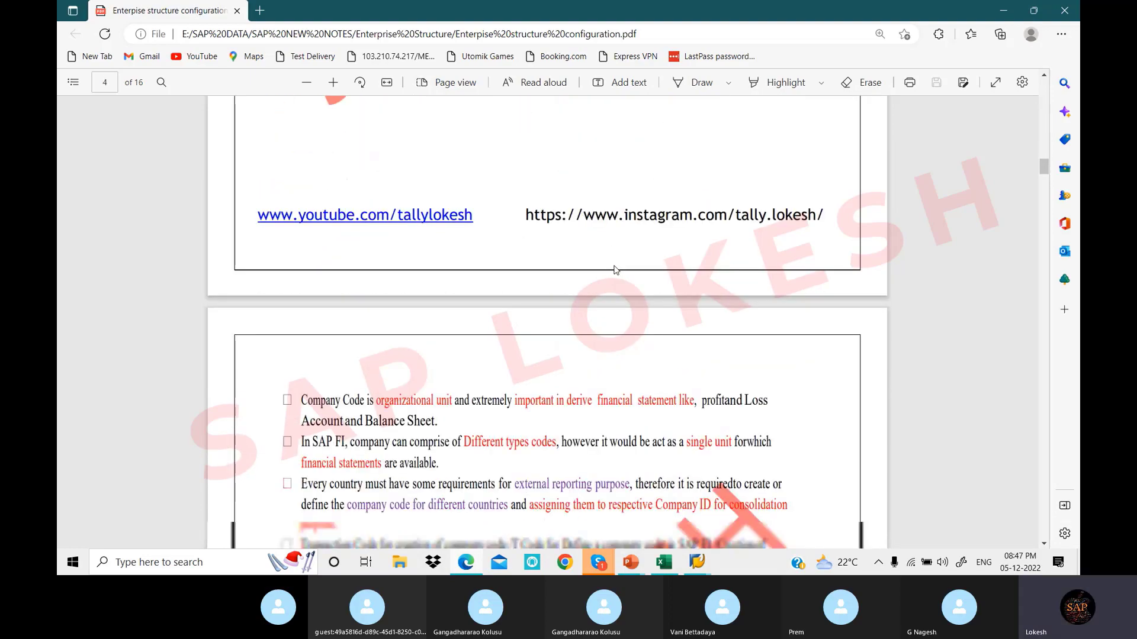
pyautogui.scroll(-10, 614, 270)
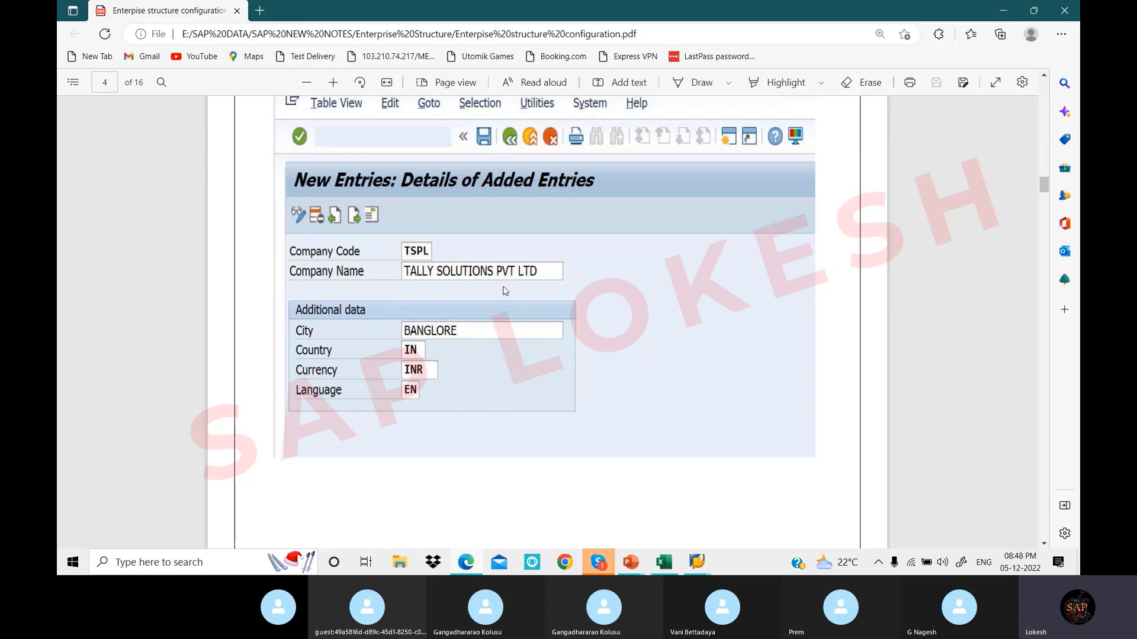
# Execute Edit, Copy, Delete, Check Company Code in the Display IMG to get the Choose Activity list
pyautogui.moveTo(697, 563)
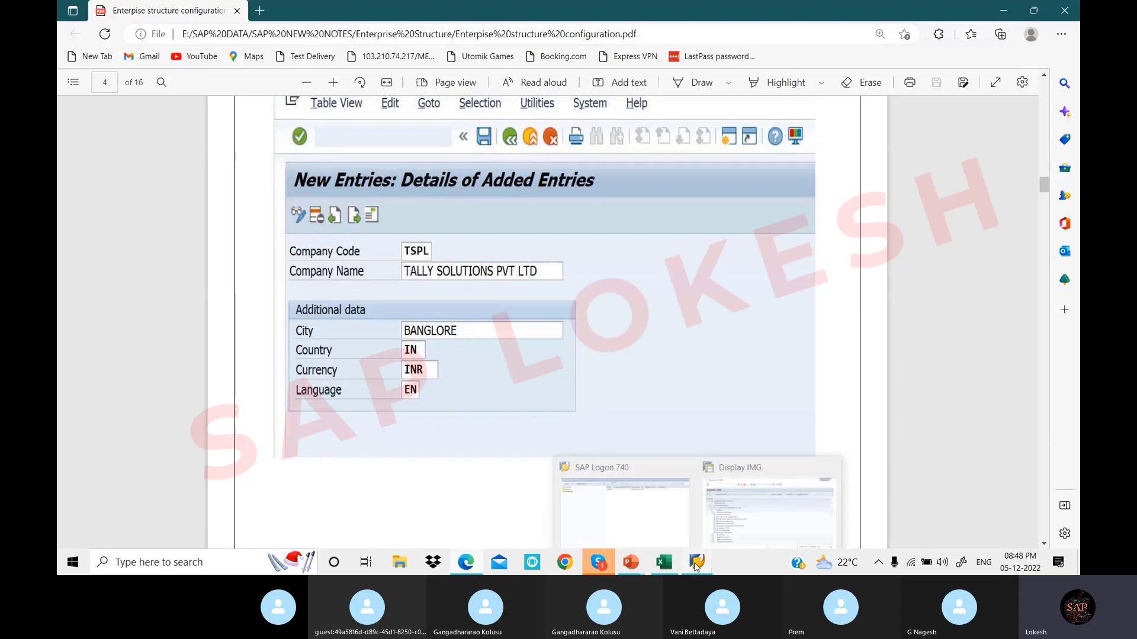
pyautogui.click(727, 527)
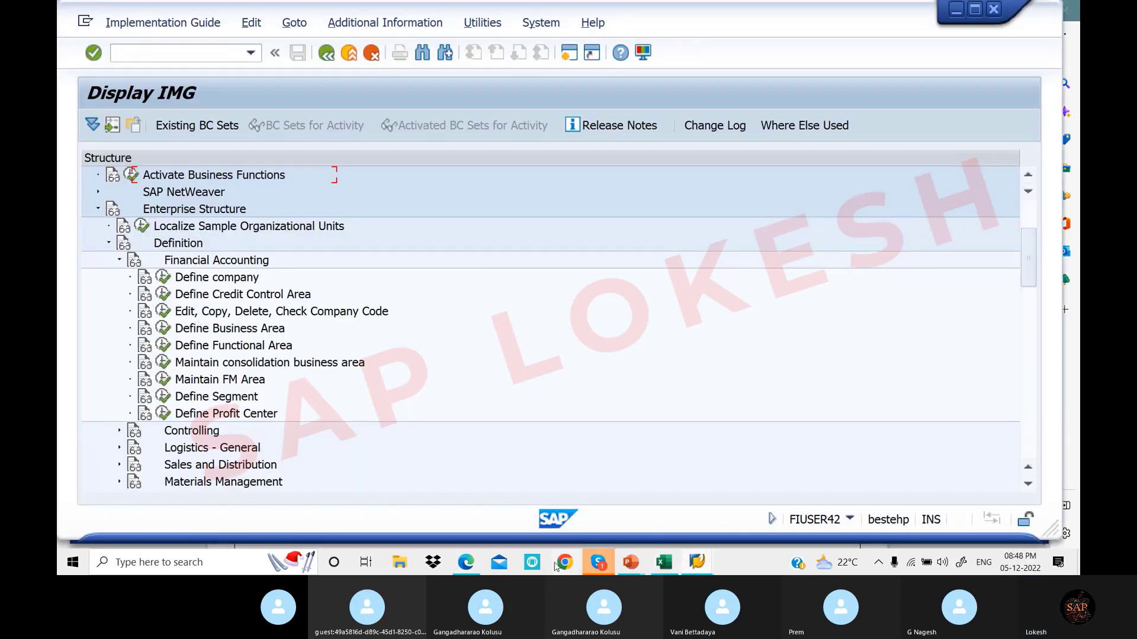
pyautogui.click(472, 566)
pyautogui.scroll(5, 398, 394)
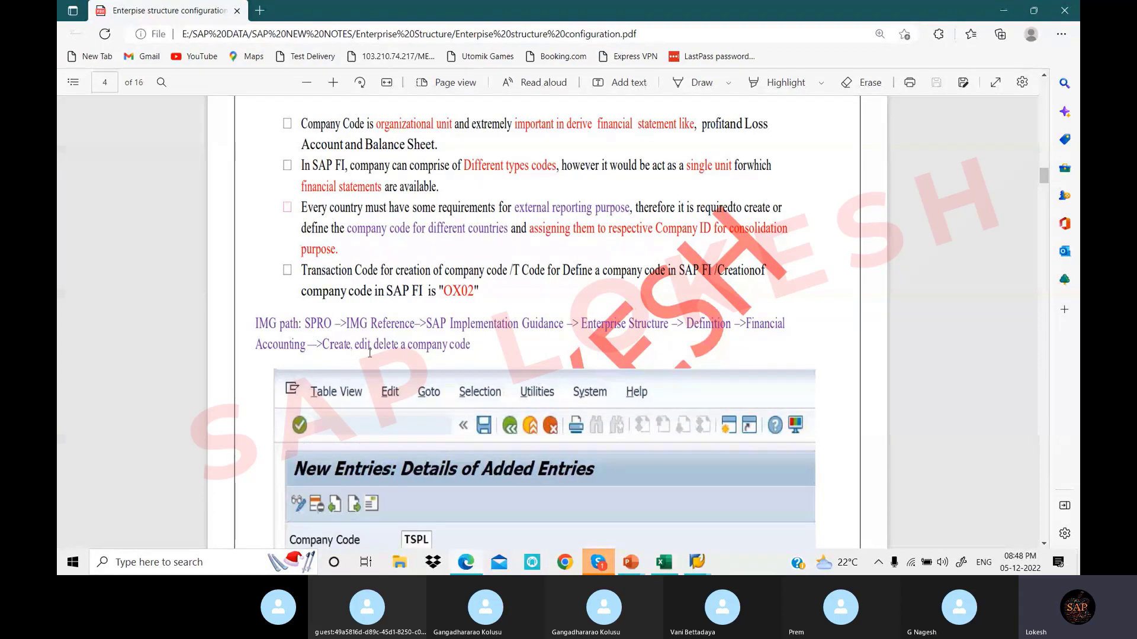
pyautogui.scroll(-5, 370, 353)
pyautogui.moveTo(697, 562)
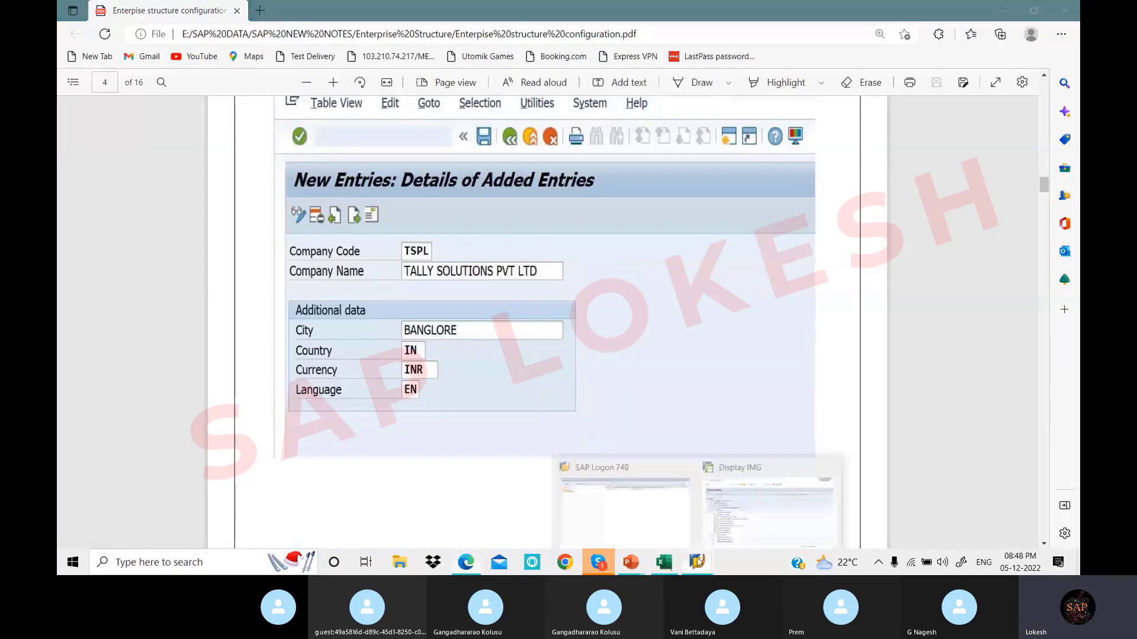
pyautogui.click(714, 521)
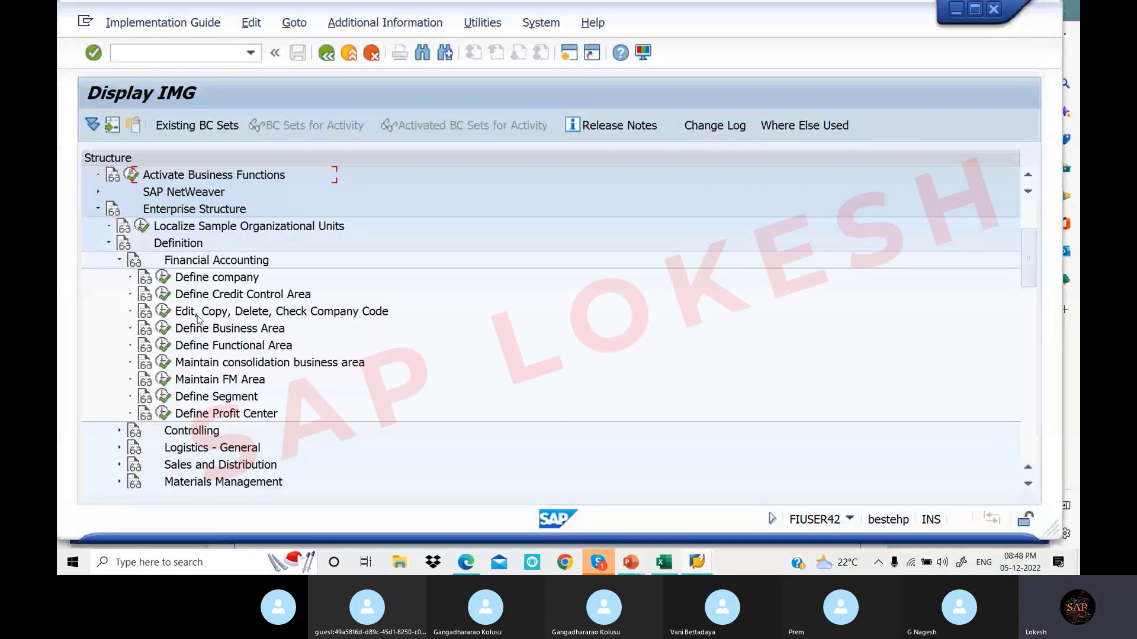
pyautogui.click(164, 312)
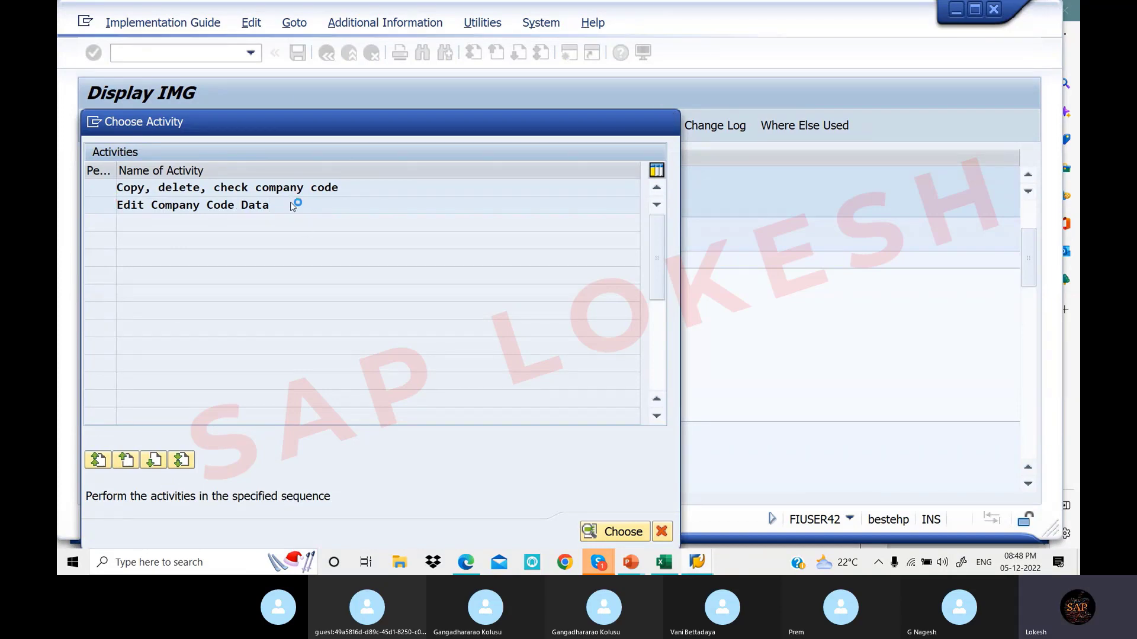
# Open Edit Company Code Data and view the details of company code 0019
pyautogui.doubleClick(291, 204)
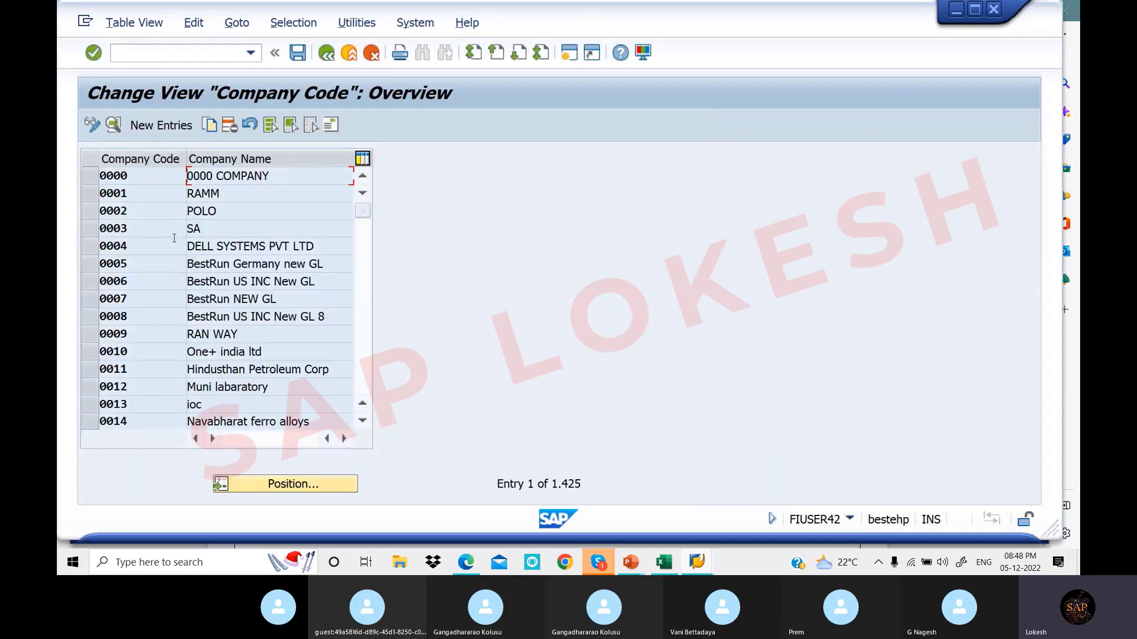
pyautogui.scroll(-4, 175, 238)
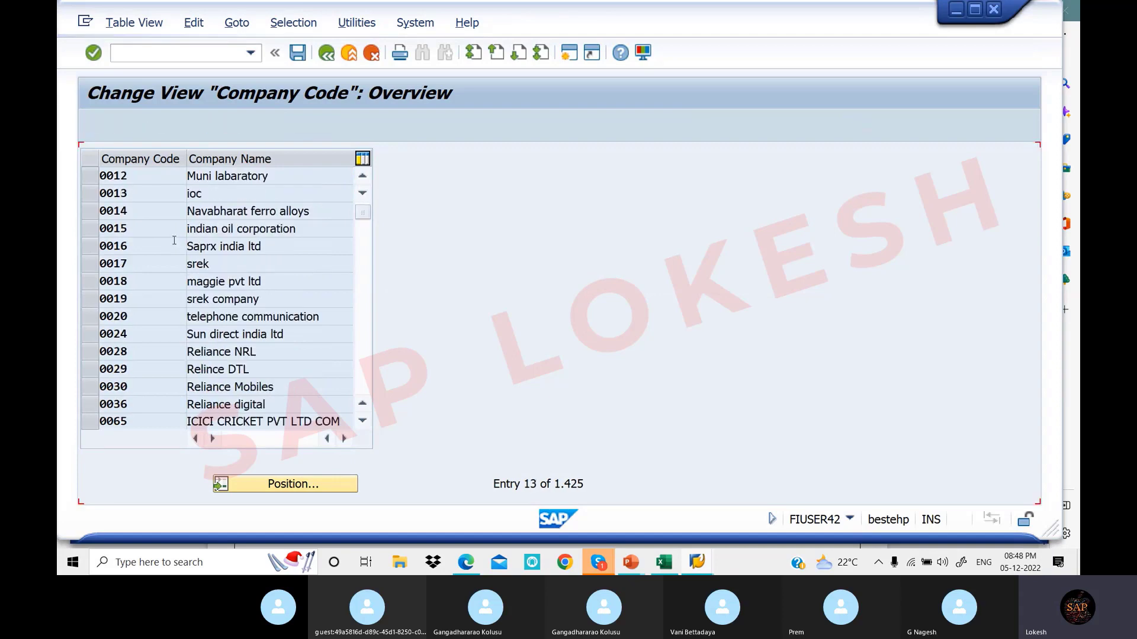
pyautogui.scroll(-1, 174, 240)
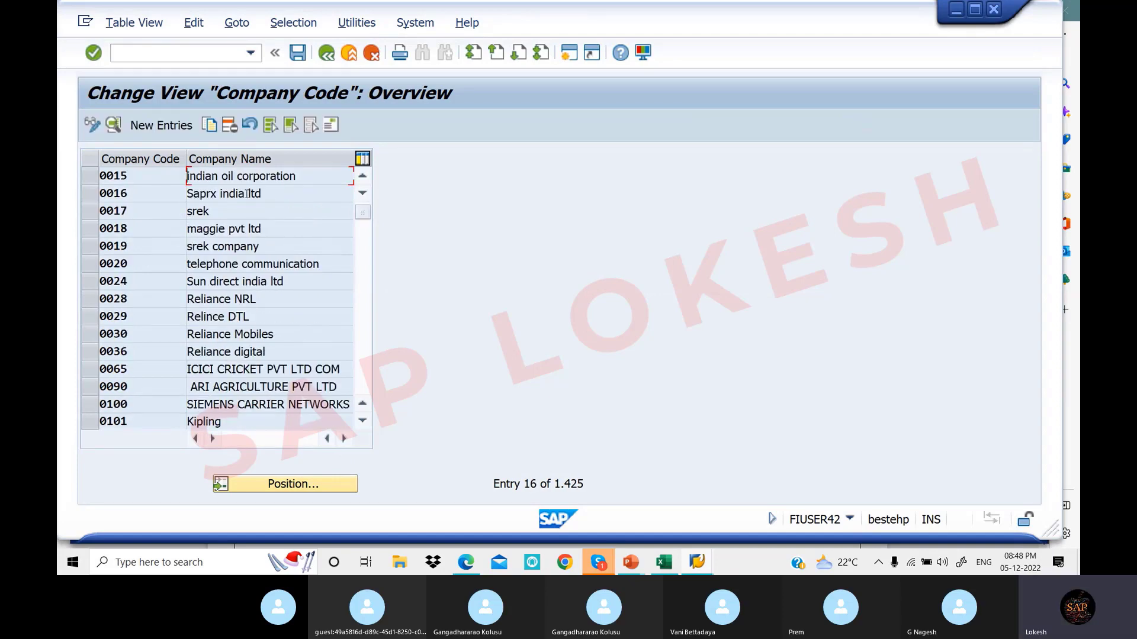
pyautogui.scroll(-1, 284, 191)
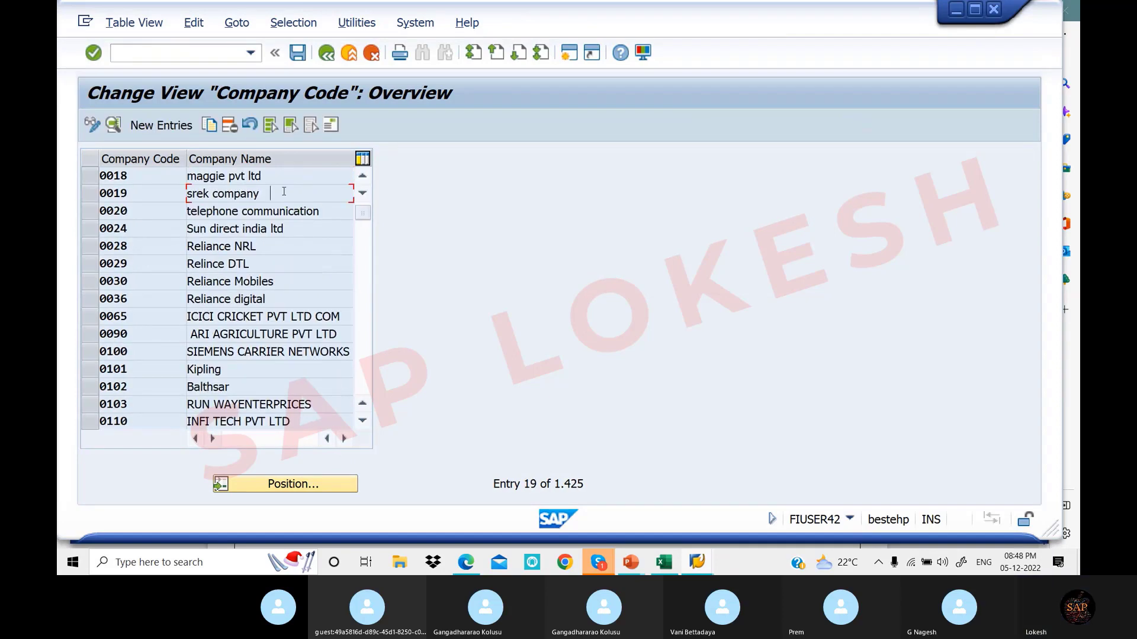
pyautogui.doubleClick(284, 191)
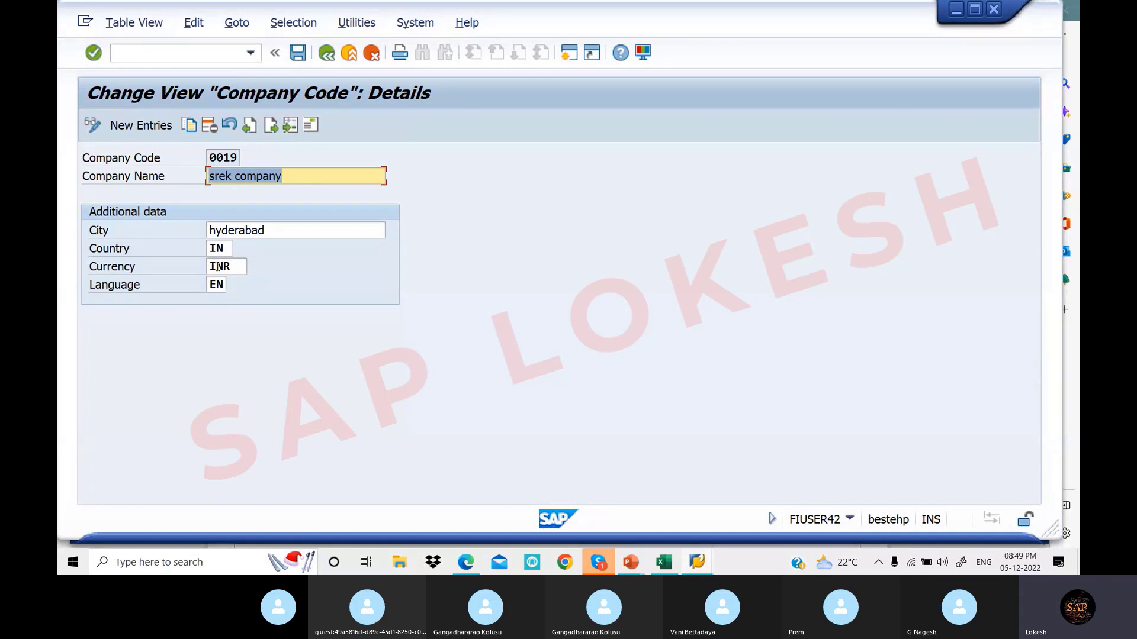
# Return to the company code overview and start a blank new company code entry
pyautogui.click(330, 55)
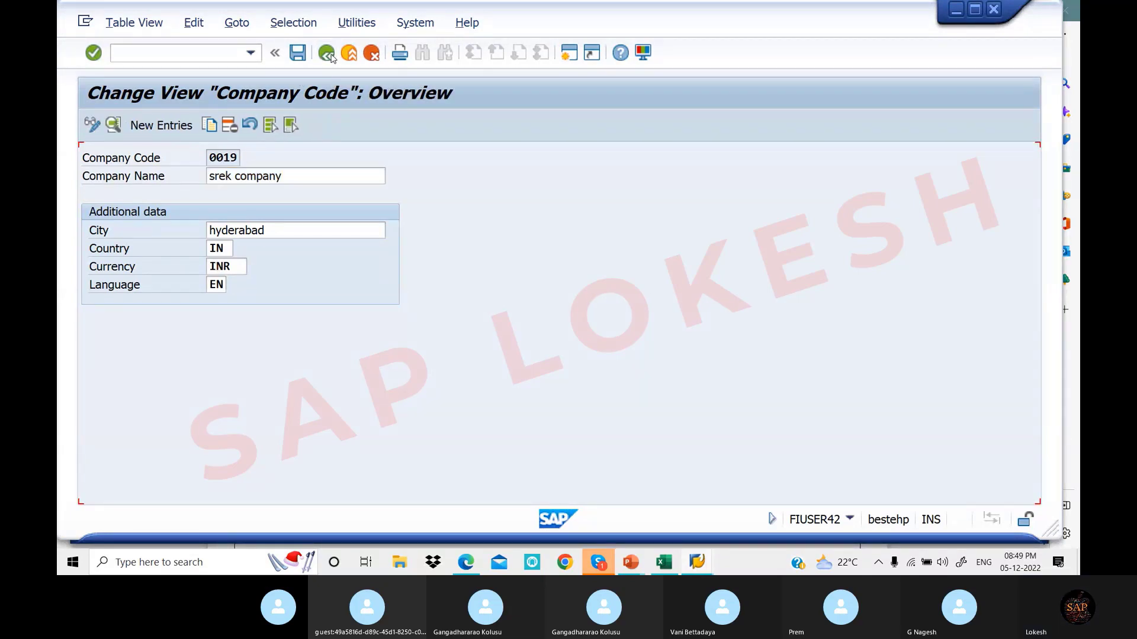
pyautogui.click(166, 129)
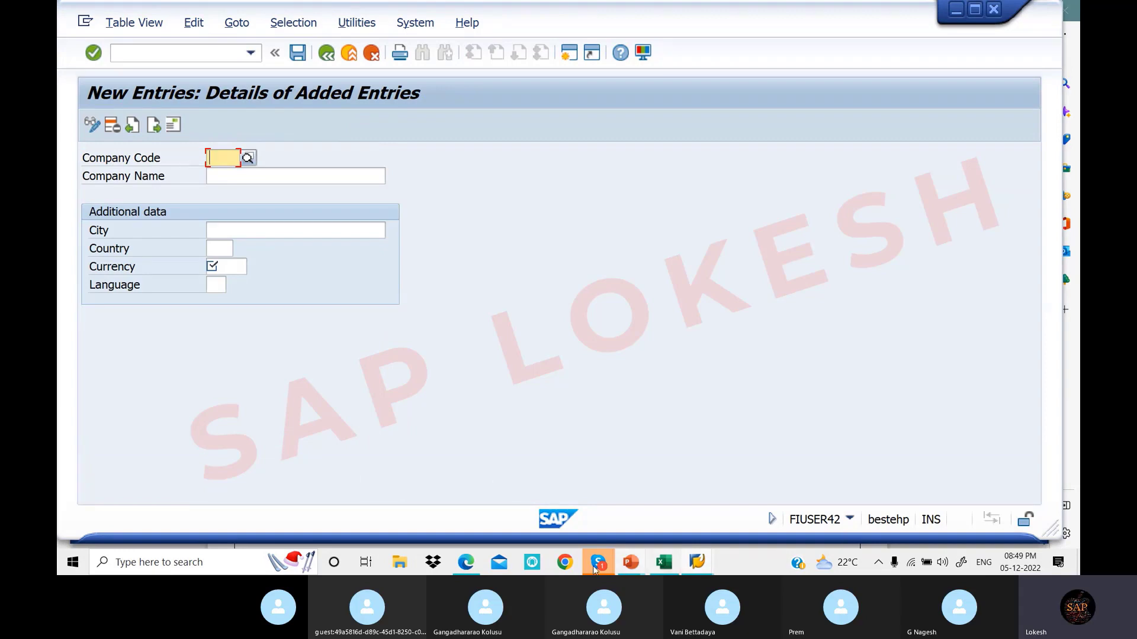
pyautogui.click(672, 569)
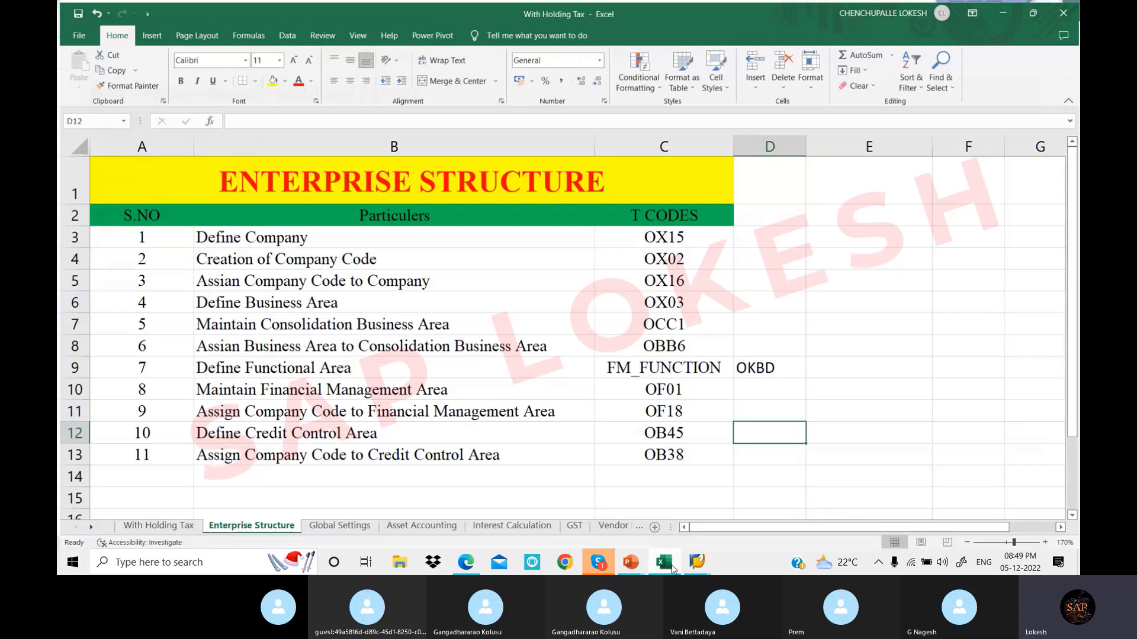
# Note the company ID LOTT1 in cell E3 beside the Define Company row
pyautogui.click(773, 241)
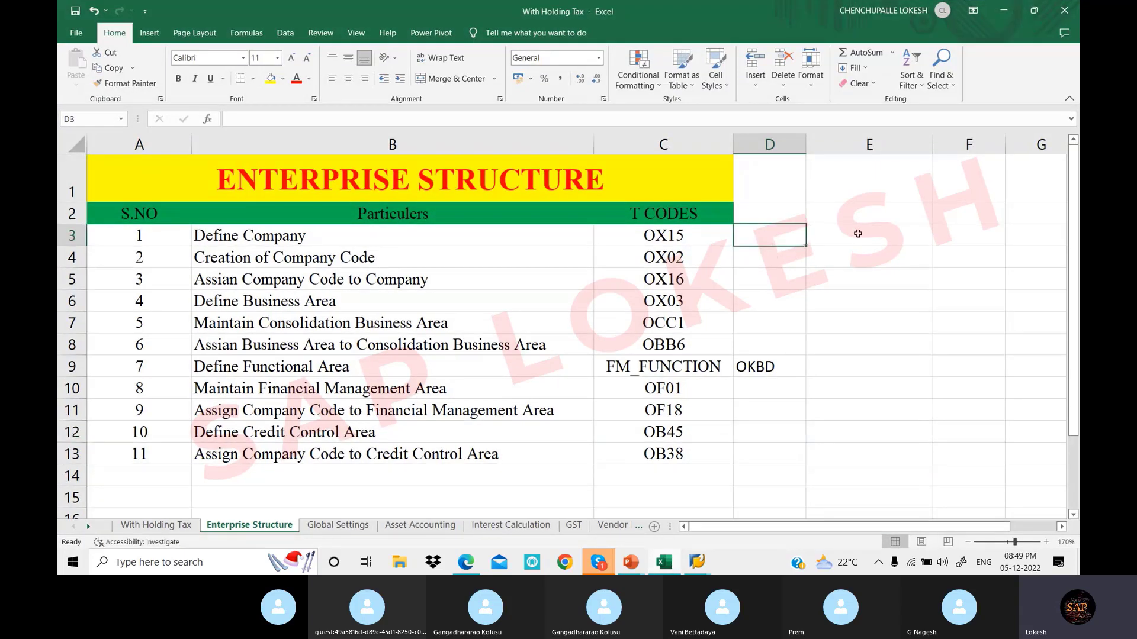
pyautogui.click(857, 234)
pyautogui.write('LO')
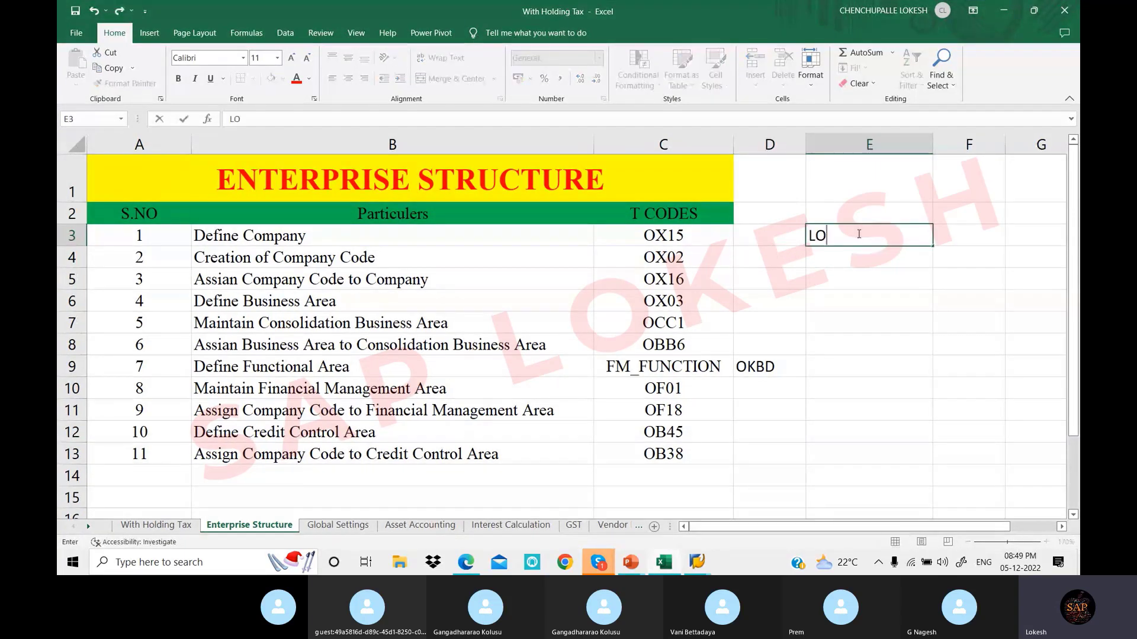
pyautogui.write('TT1')
pyautogui.click(835, 264)
# Enter LOT1 as the new company code
pyautogui.click(698, 563)
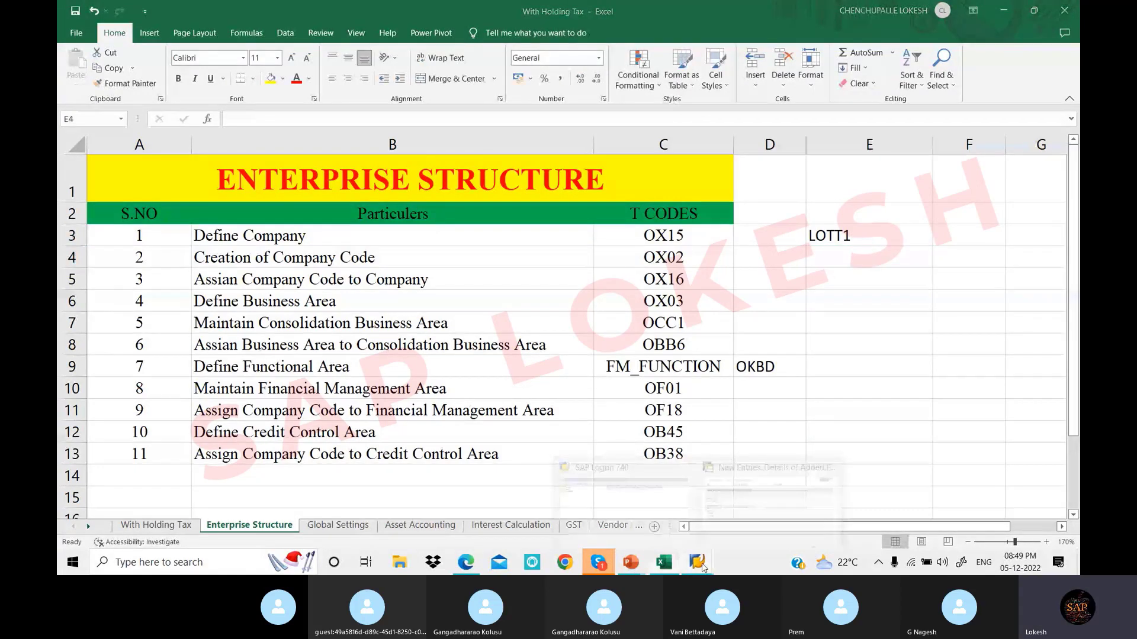
pyautogui.click(761, 504)
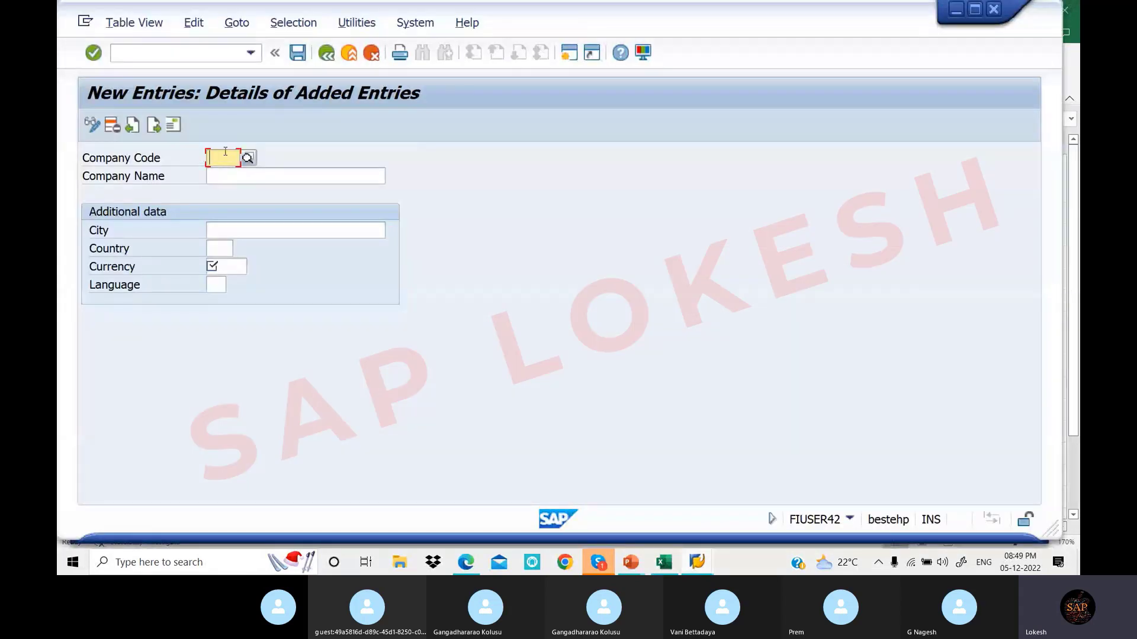
pyautogui.write('LOT')
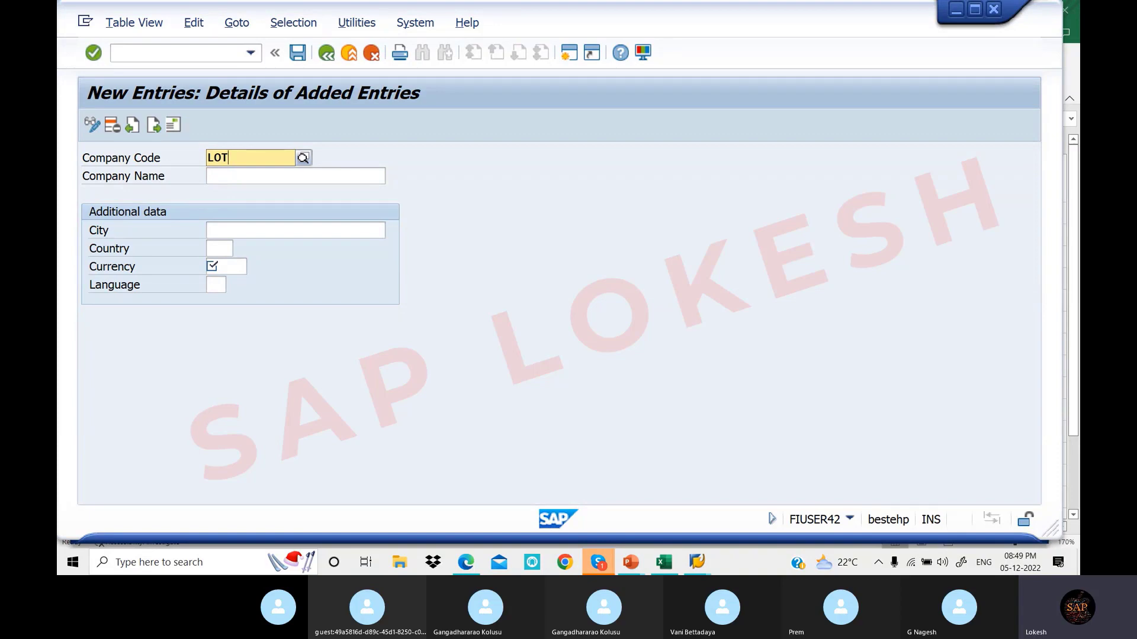
pyautogui.write('1')
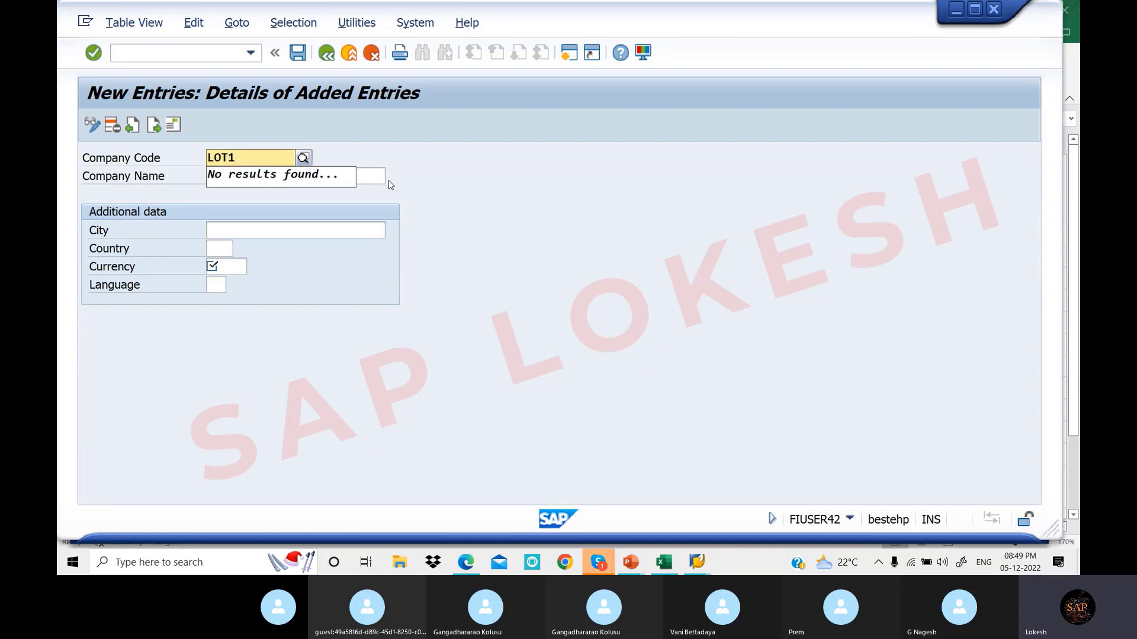
pyautogui.press('BackSpace')
pyautogui.press('BackSpace')
pyautogui.press('BackSpace')
pyautogui.press('BackSpace')
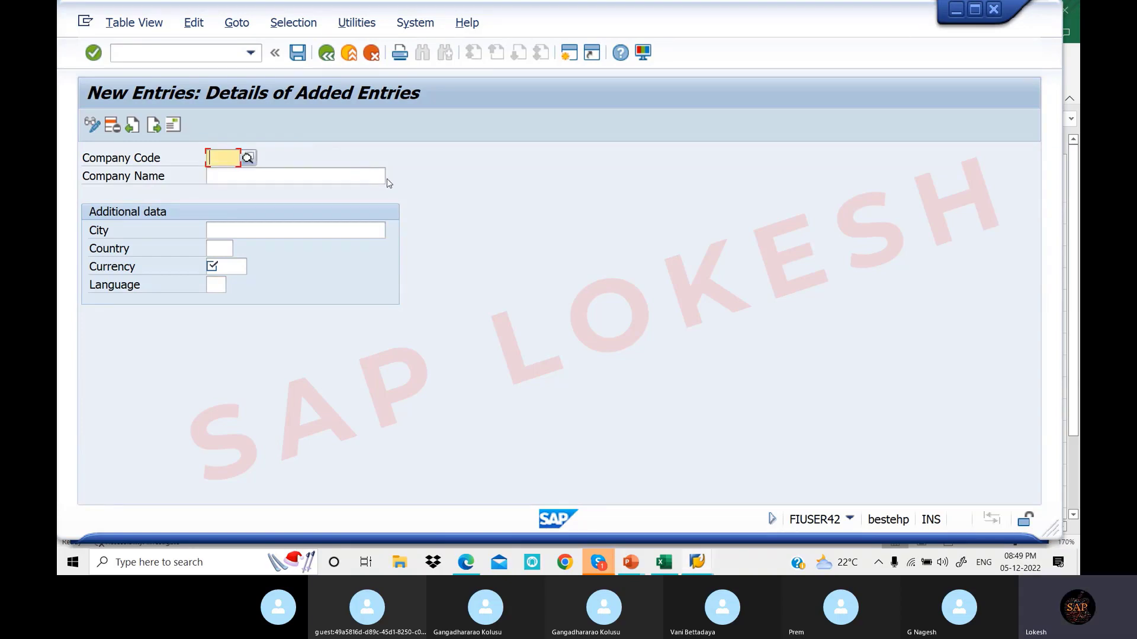
pyautogui.write('LOT1')
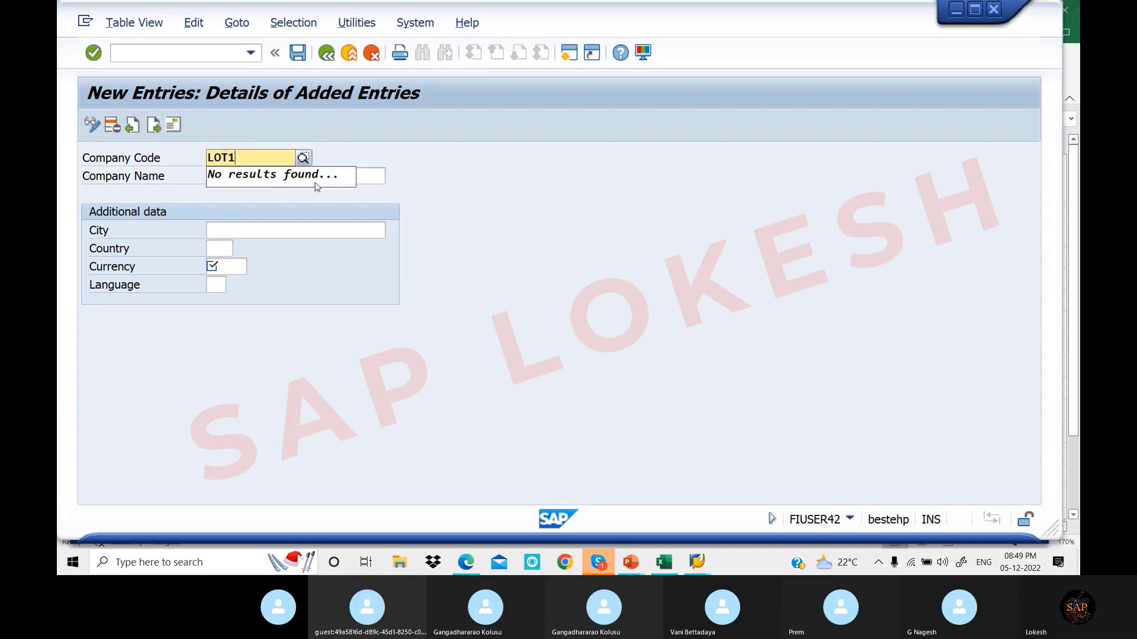
pyautogui.click(368, 181)
pyautogui.hotkey('shift', 'Tab')
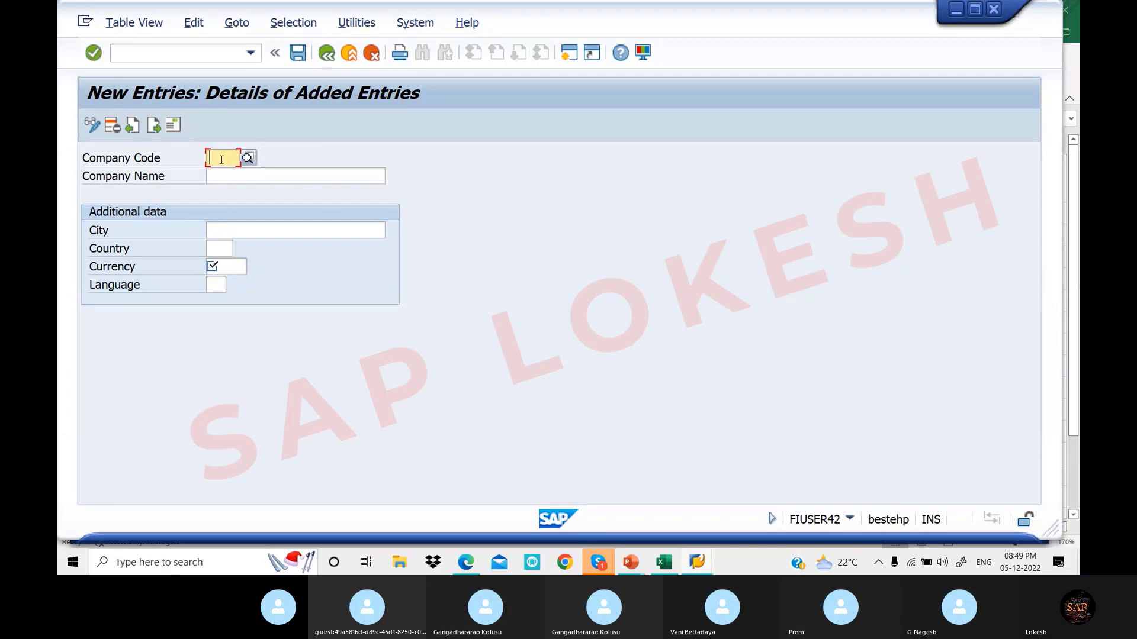
pyautogui.write('LOT')
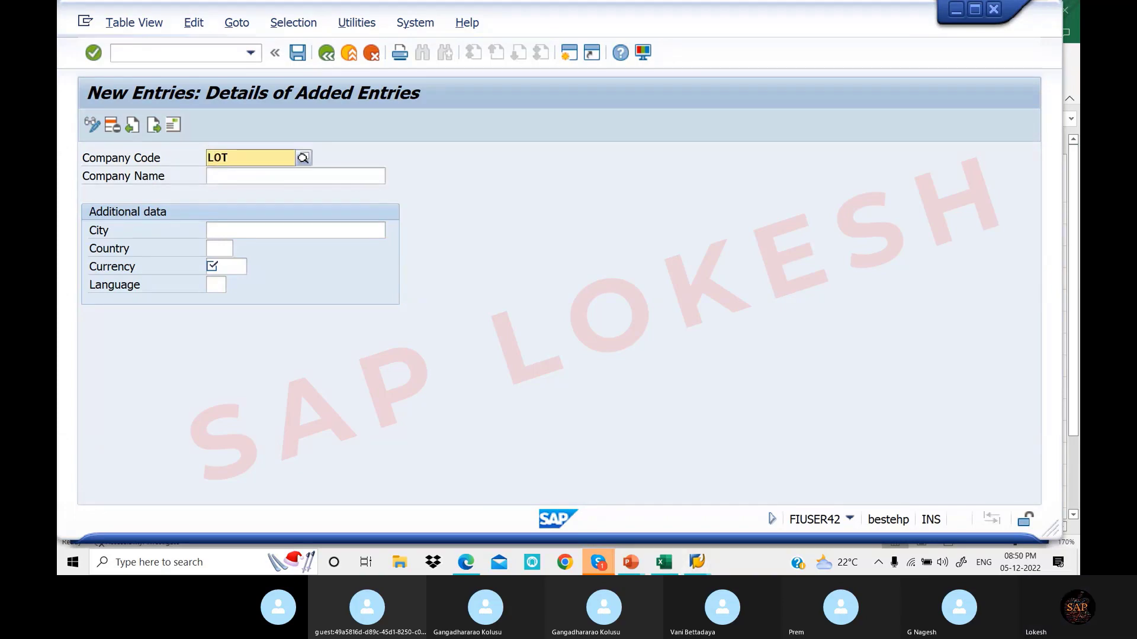
pyautogui.write('1')
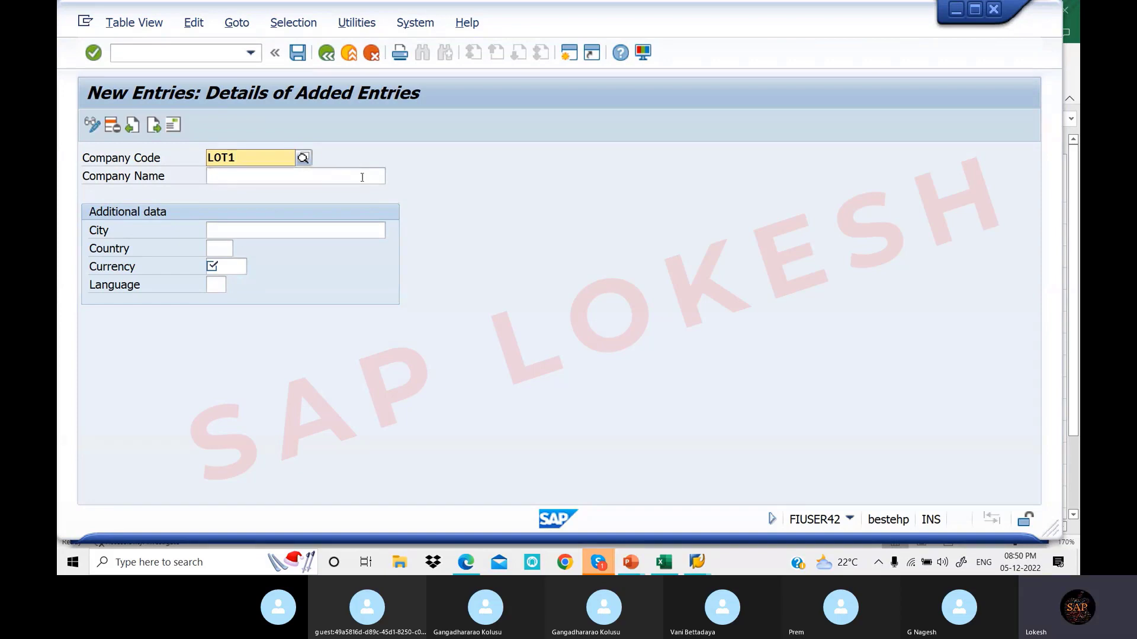
pyautogui.press('Return')
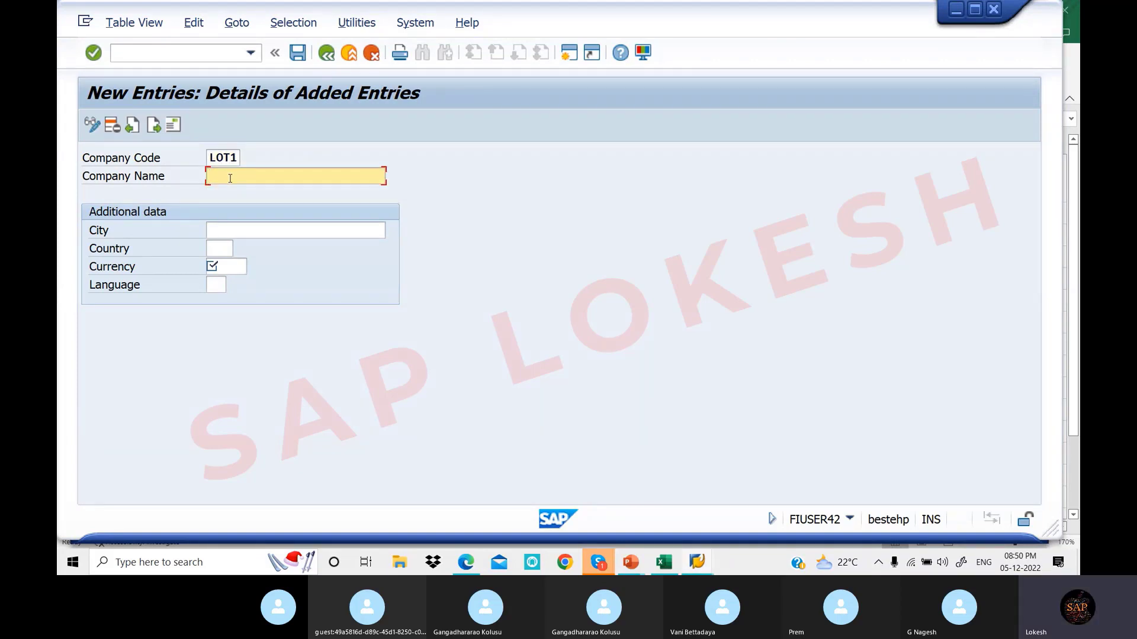
# Fill in name LOT PVT LTD, city SR NAGAR, country IN, currency INR and language EN
pyautogui.write('LOT1 PVT LTD')
pyautogui.click(251, 230)
pyautogui.write('S')
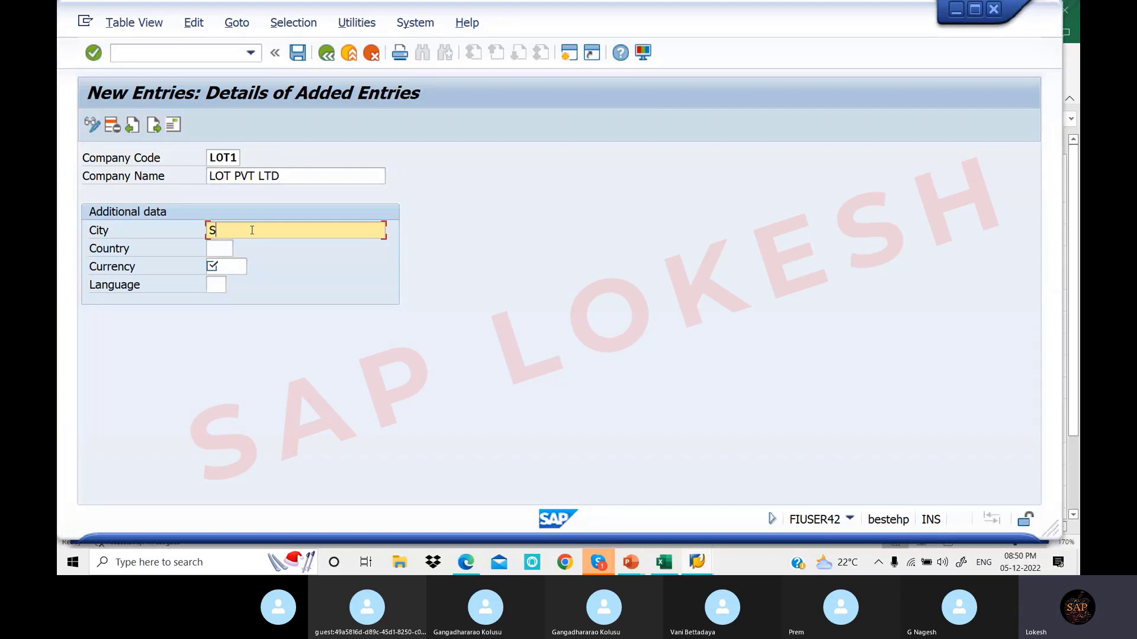
pyautogui.write('R NAGAR')
pyautogui.click(226, 250)
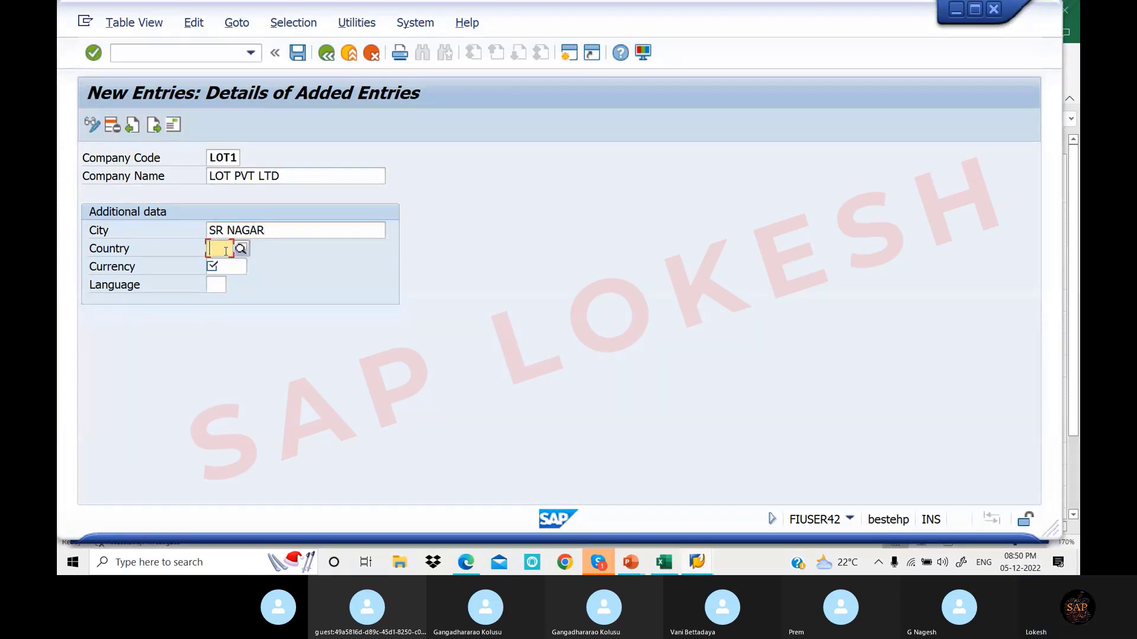
pyautogui.write('IN')
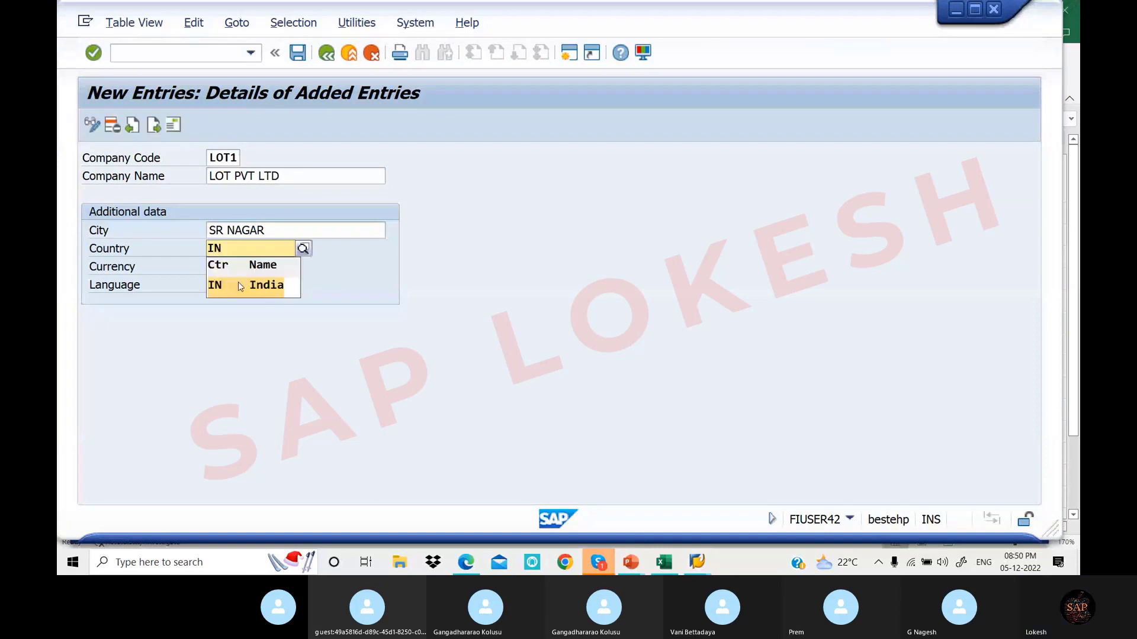
pyautogui.click(239, 286)
pyautogui.click(230, 268)
pyautogui.write('INR')
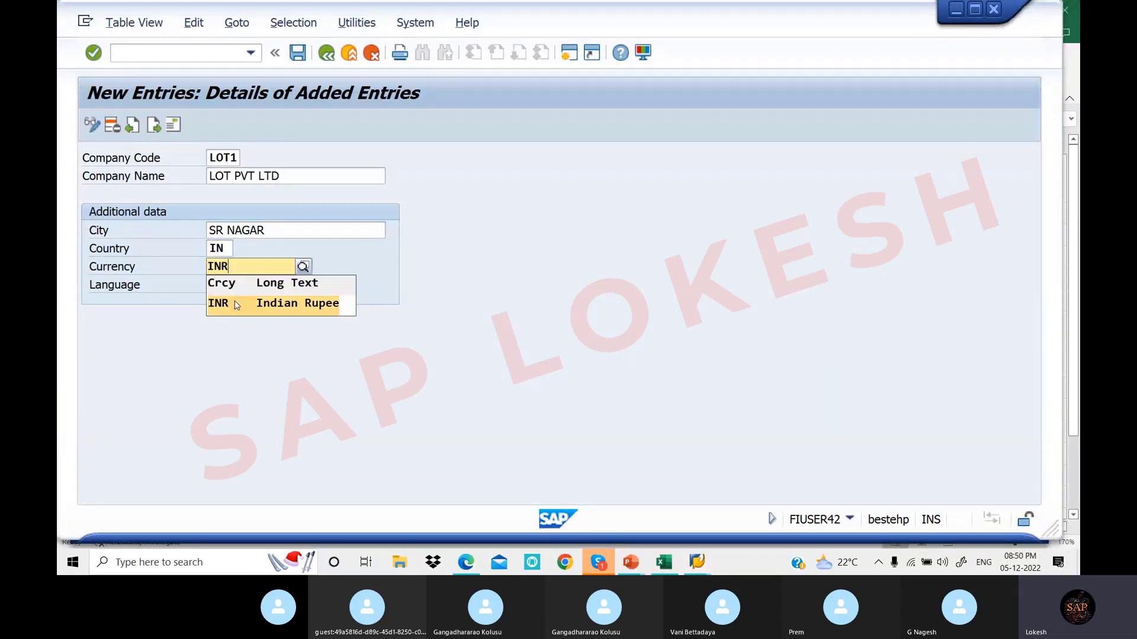
pyautogui.click(215, 286)
pyautogui.write('E')
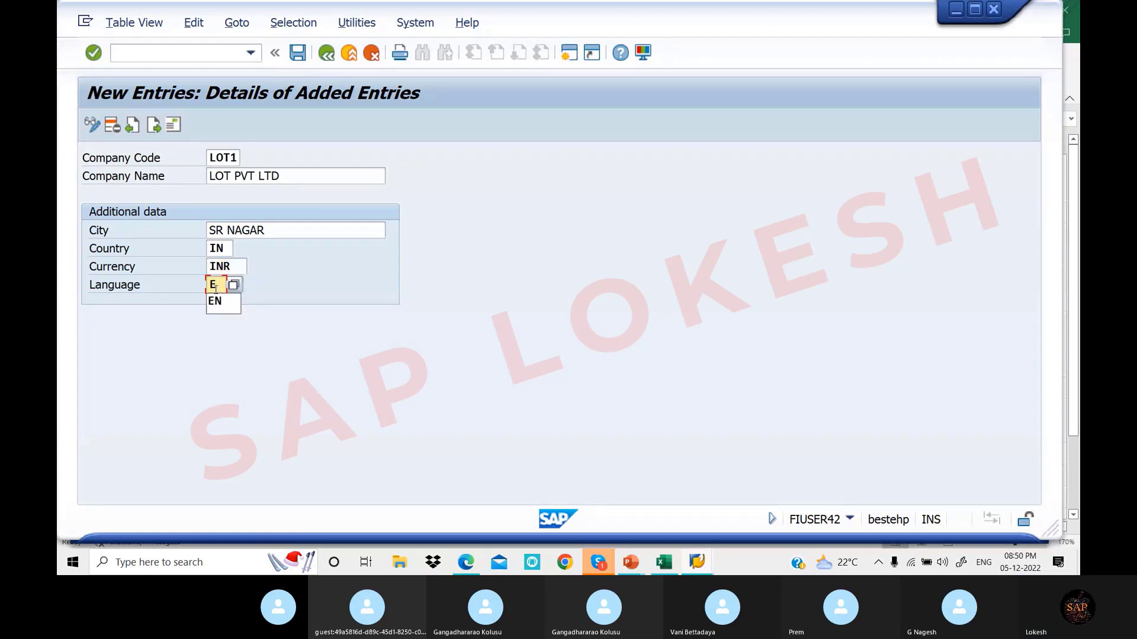
pyautogui.click(216, 303)
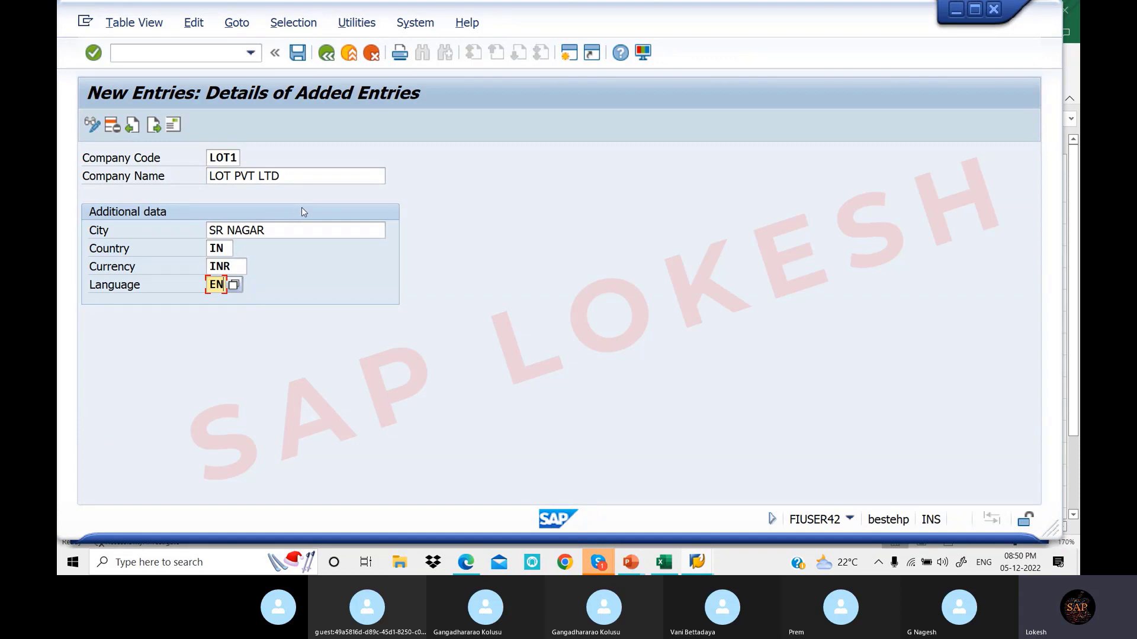
# Save the new LOT1 company entry to bring up its Edit address dialog
pyautogui.click(298, 53)
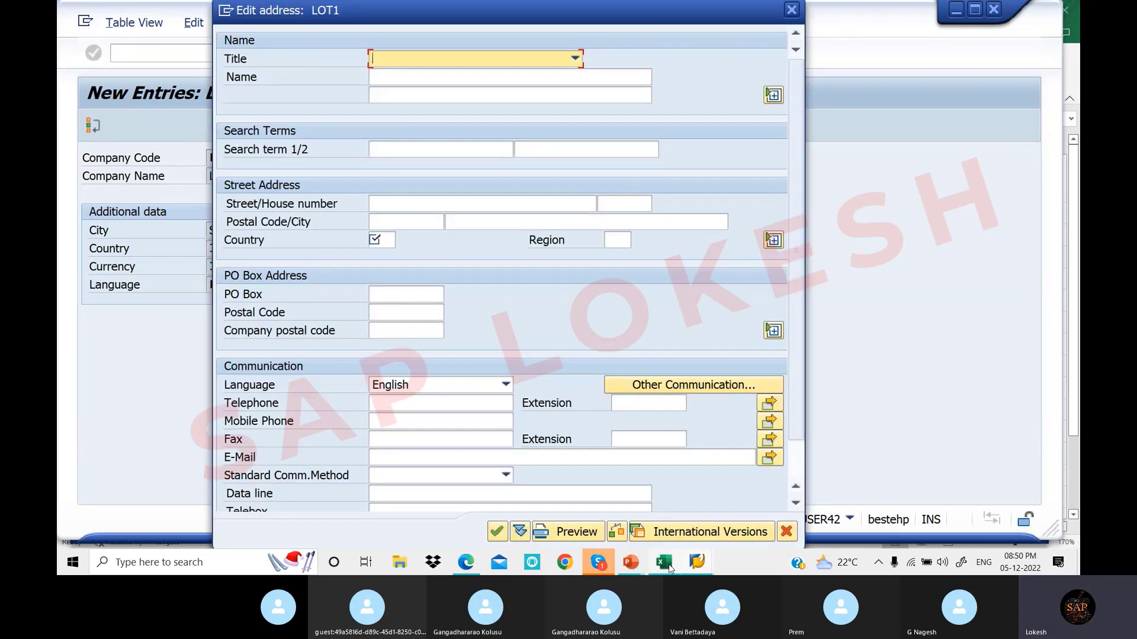
pyautogui.click(466, 563)
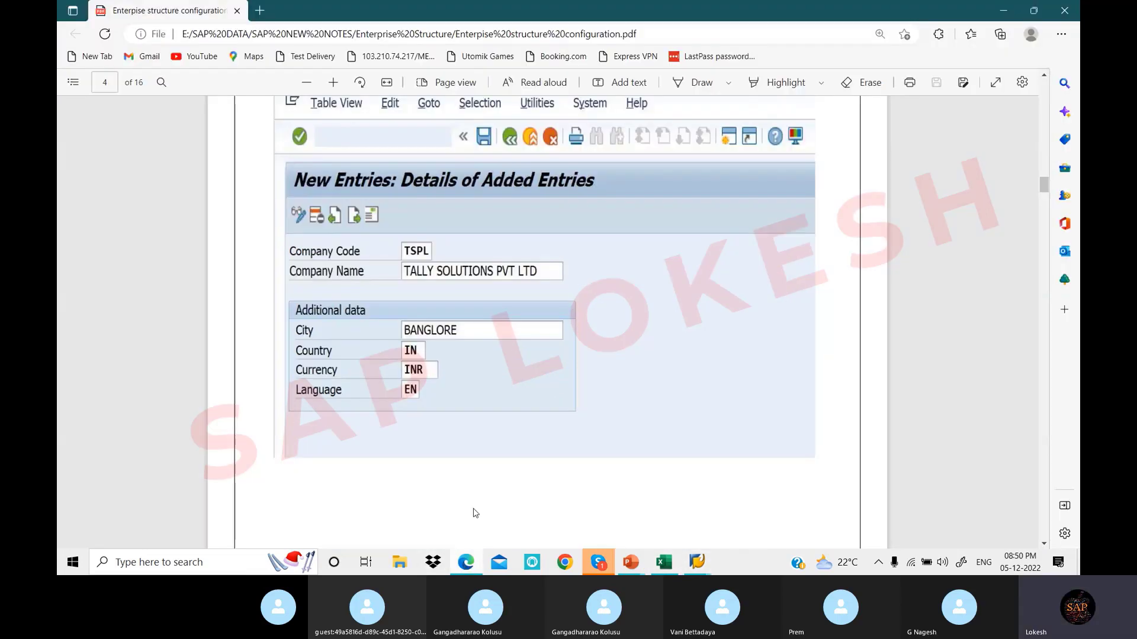
# Check TSPL's sample address in the PDF notes, then return to LOT1's Edit address dialog
pyautogui.scroll(-10, 546, 295)
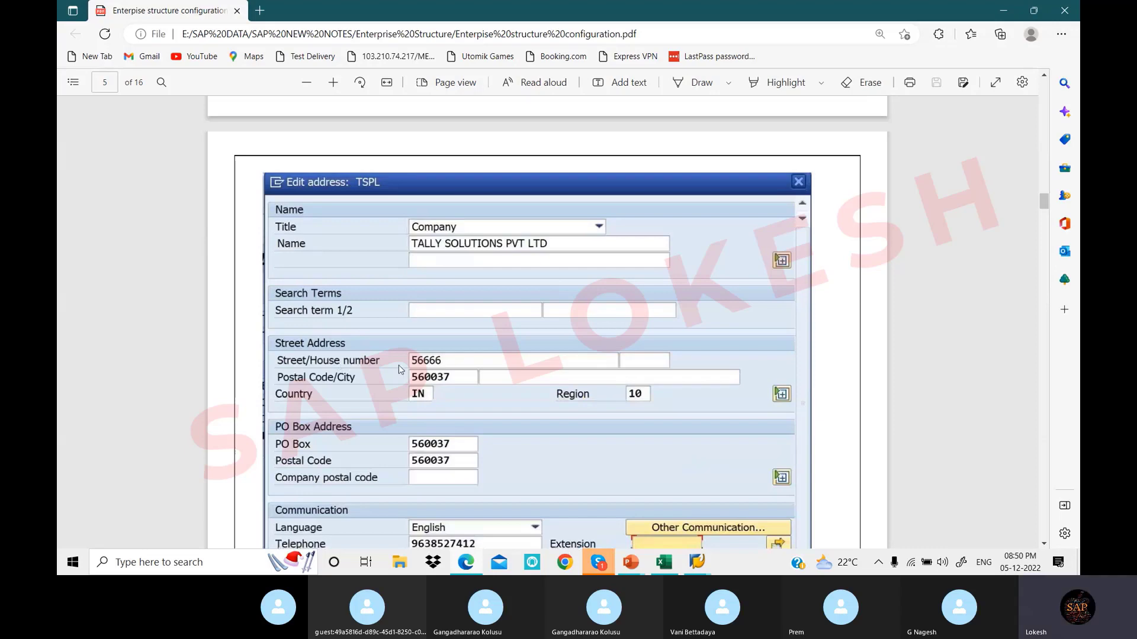
pyautogui.scroll(-1, 399, 365)
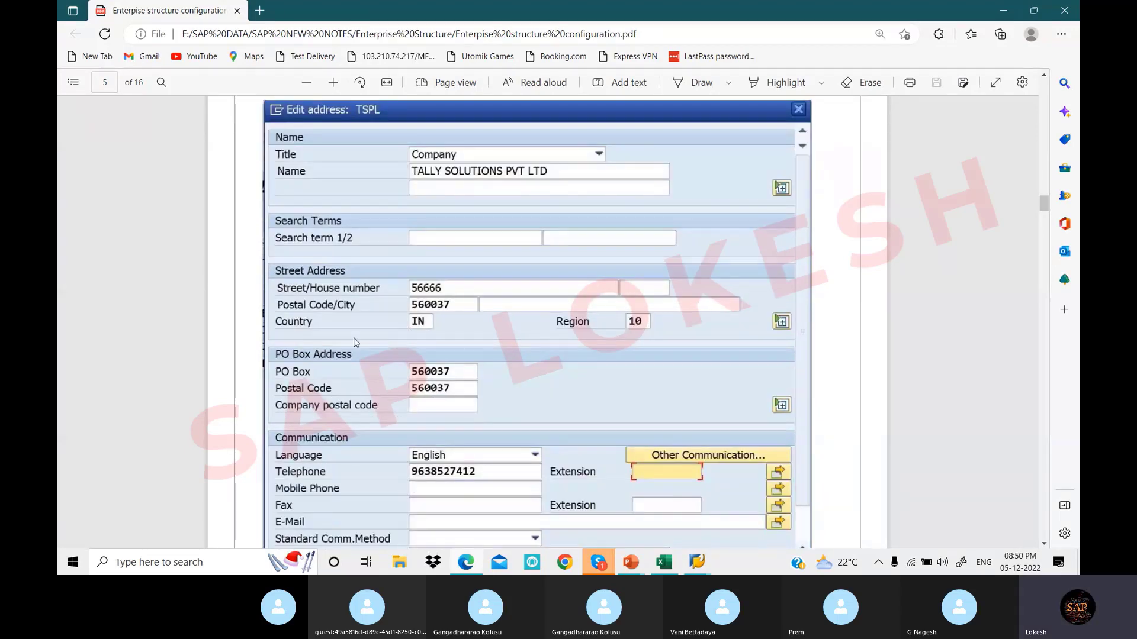
pyautogui.scroll(-1, 420, 288)
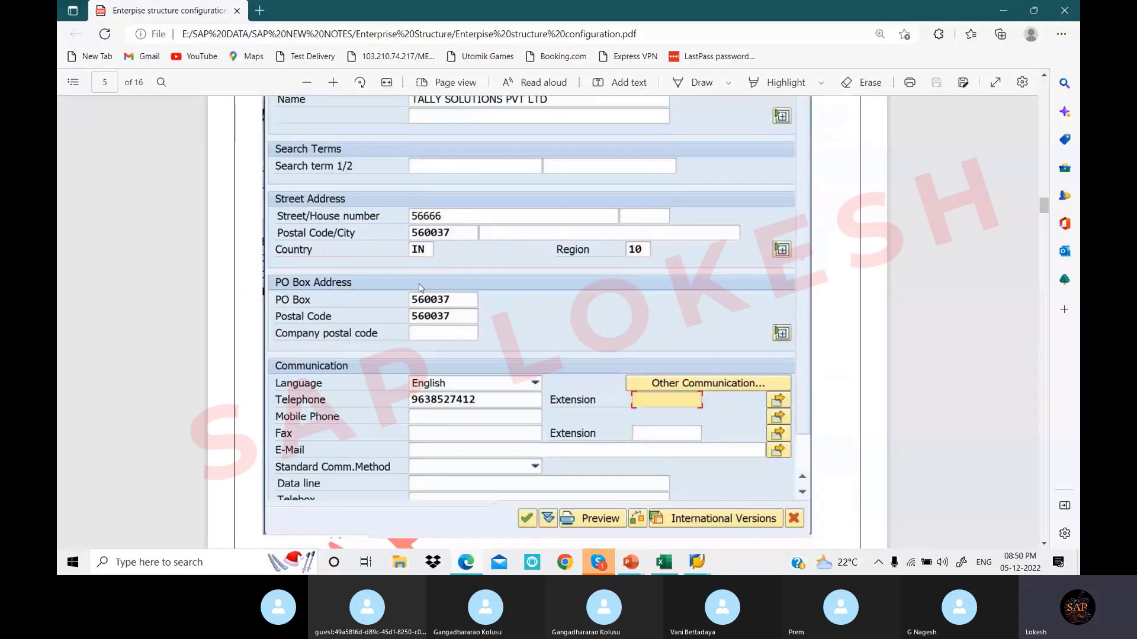
pyautogui.scroll(2, 420, 288)
pyautogui.moveTo(694, 560)
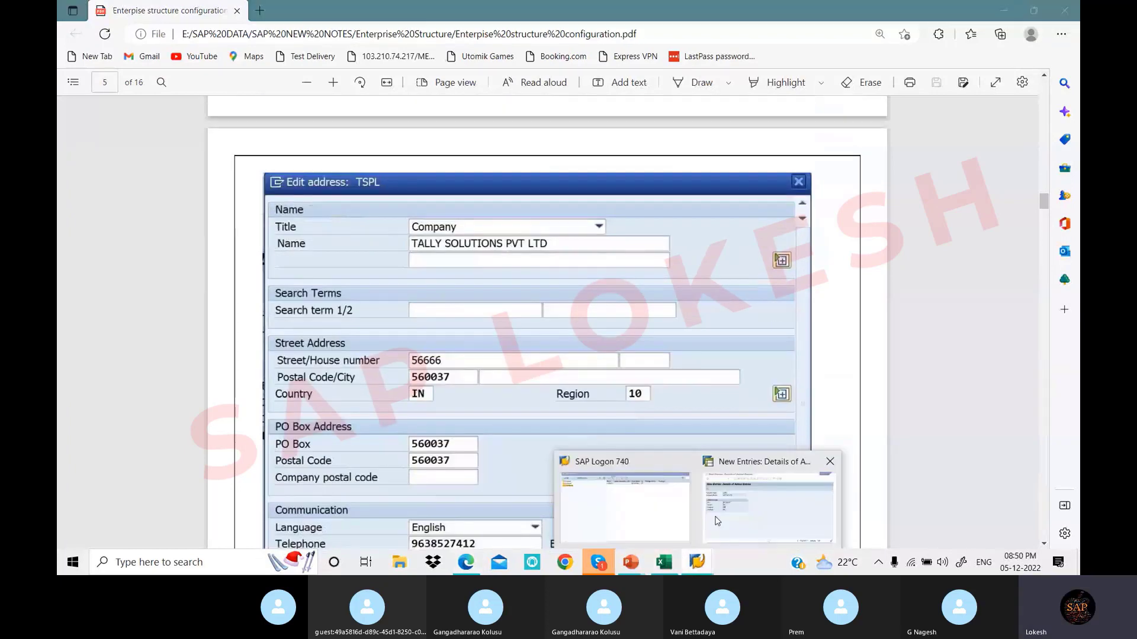
pyautogui.click(717, 521)
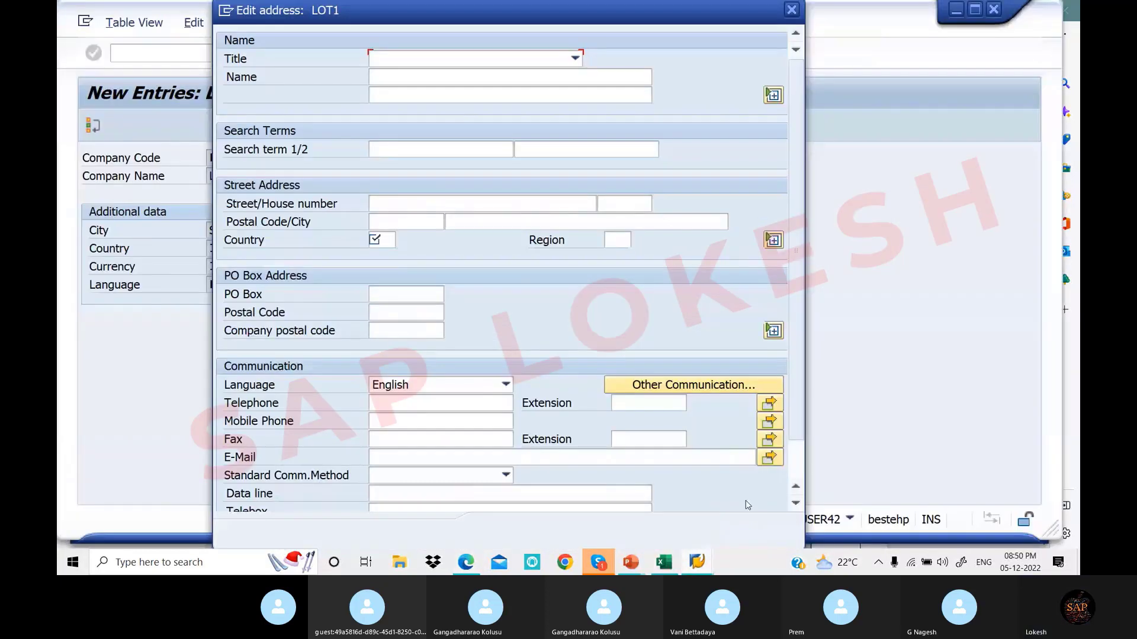
# Set title Company, name LOT PVT LTD, street SR NAGAR, house number 788, postal code 516001
pyautogui.click(574, 60)
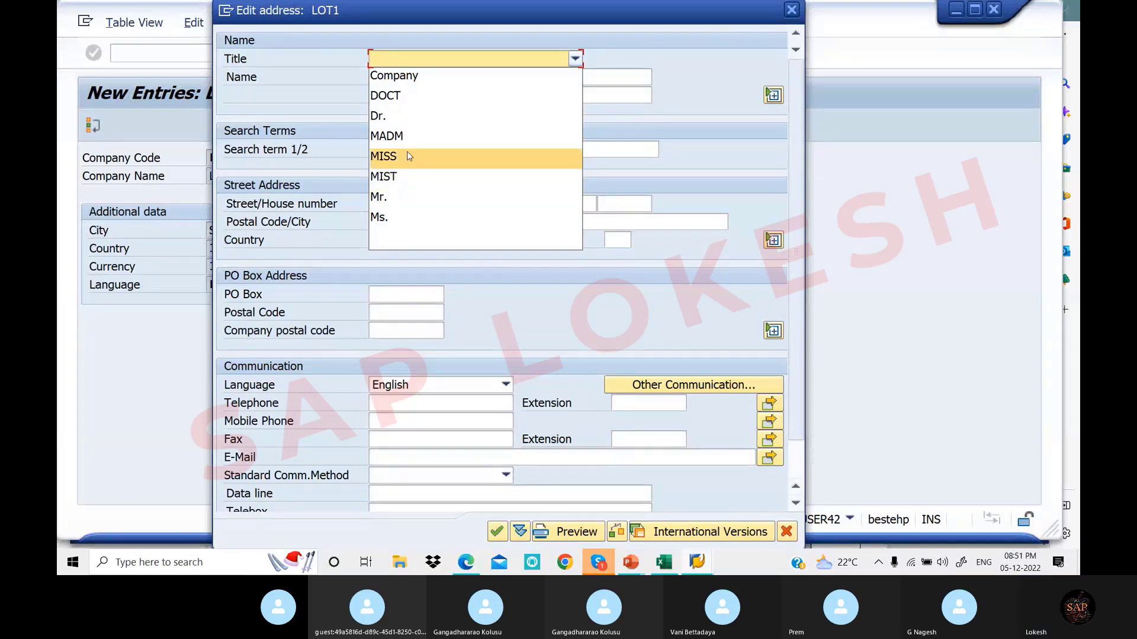
pyautogui.click(436, 76)
pyautogui.click(436, 76)
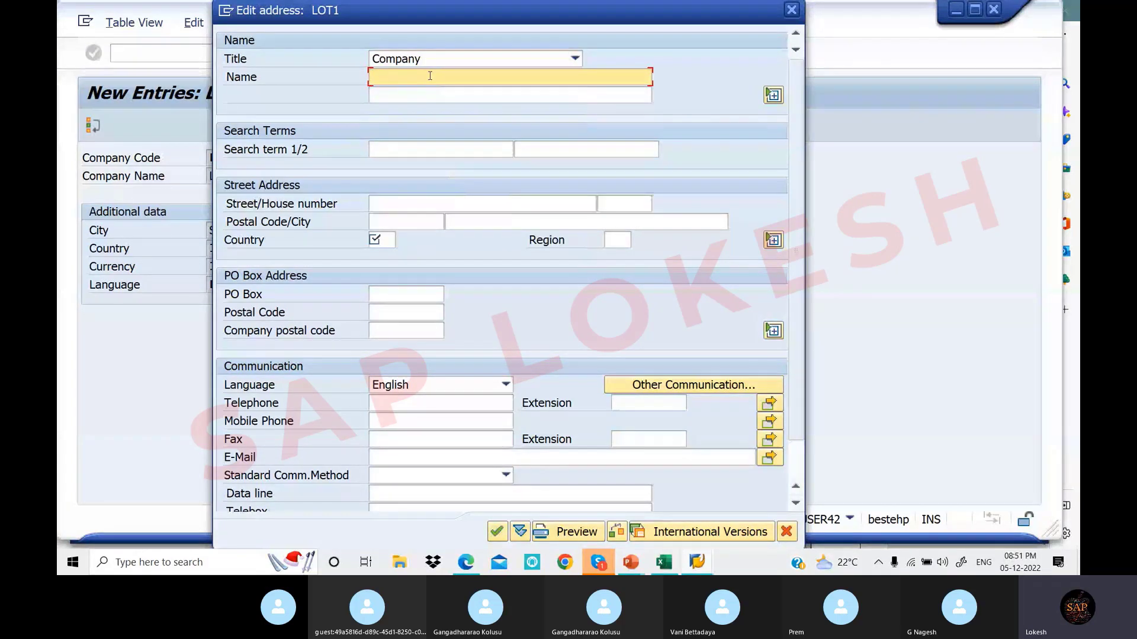
pyautogui.write('LOT PVT LTD')
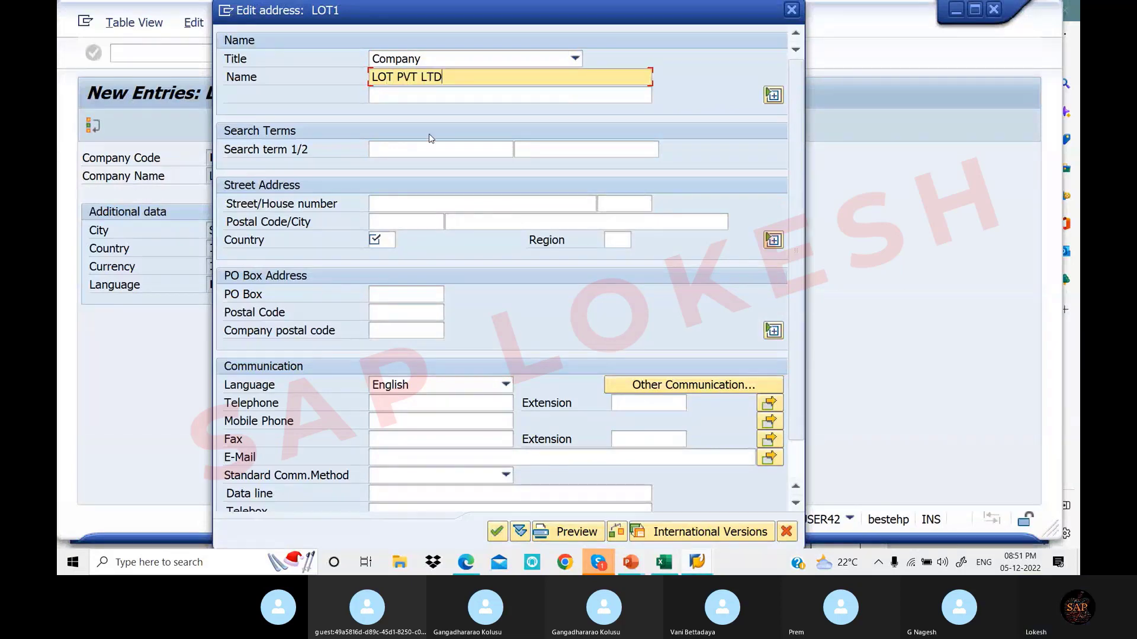
pyautogui.click(423, 200)
pyautogui.write('S')
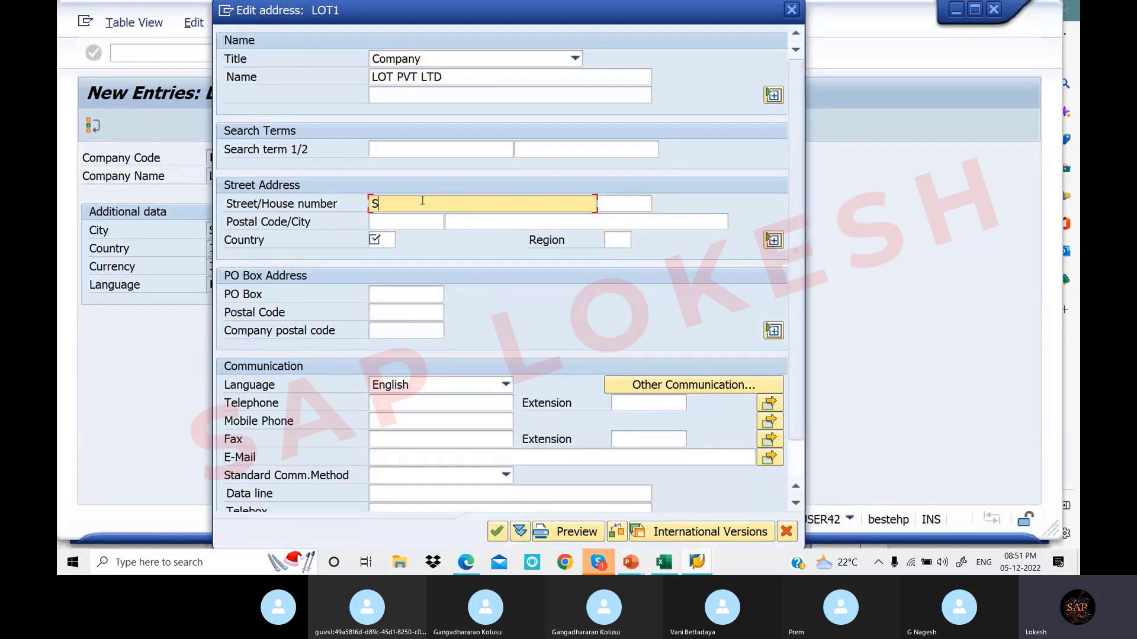
pyautogui.write('R NAGAR')
pyautogui.click(627, 205)
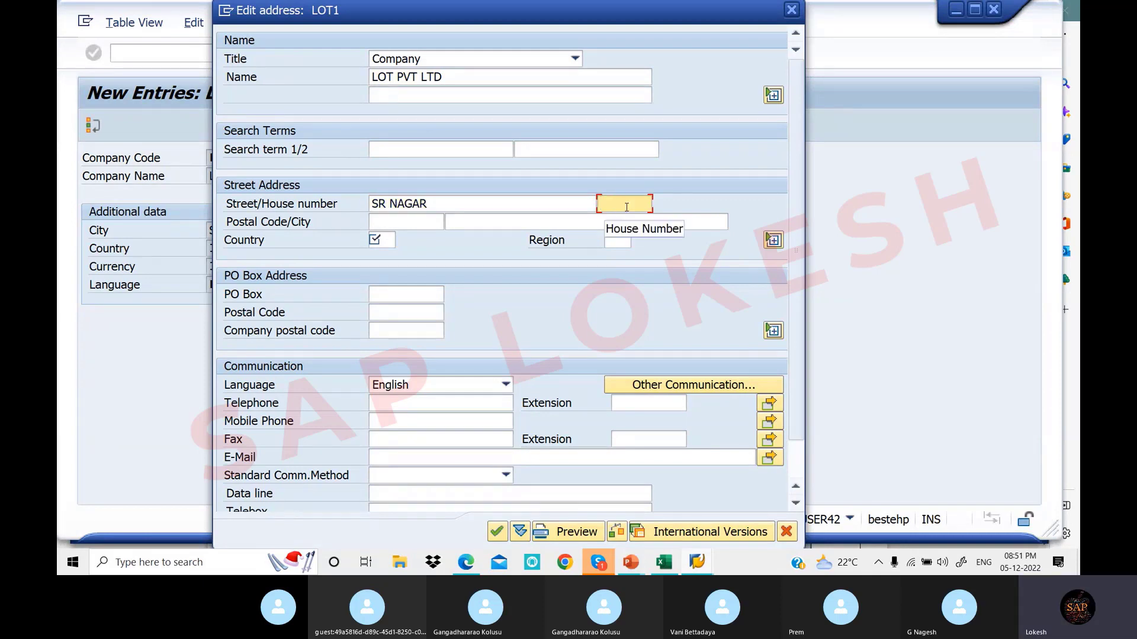
pyautogui.write('788')
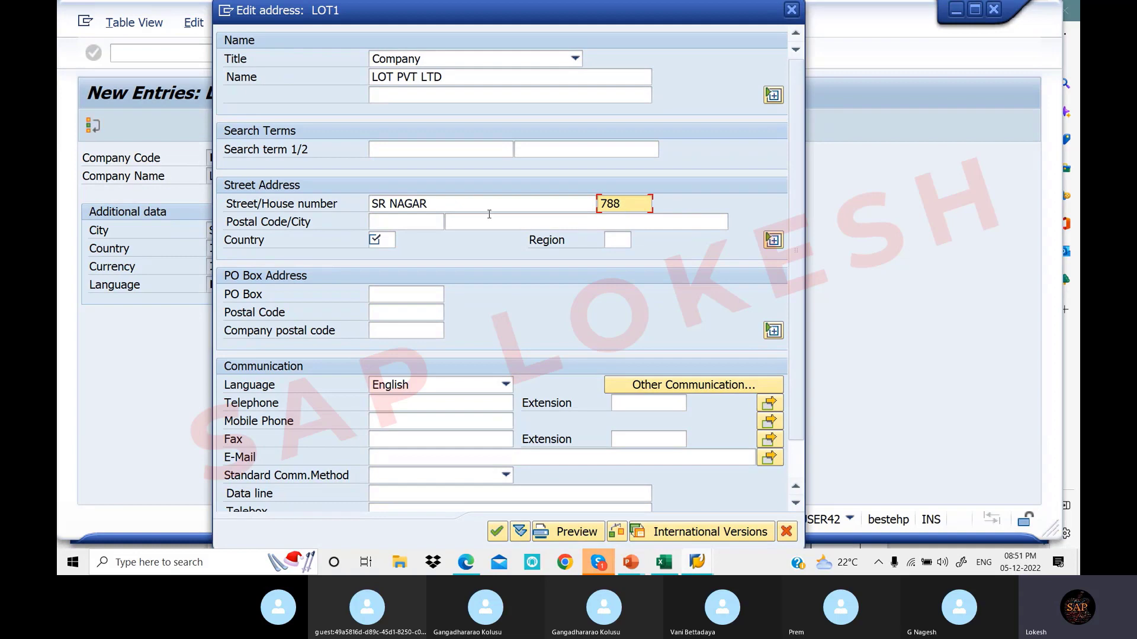
pyautogui.click(428, 223)
pyautogui.write('5')
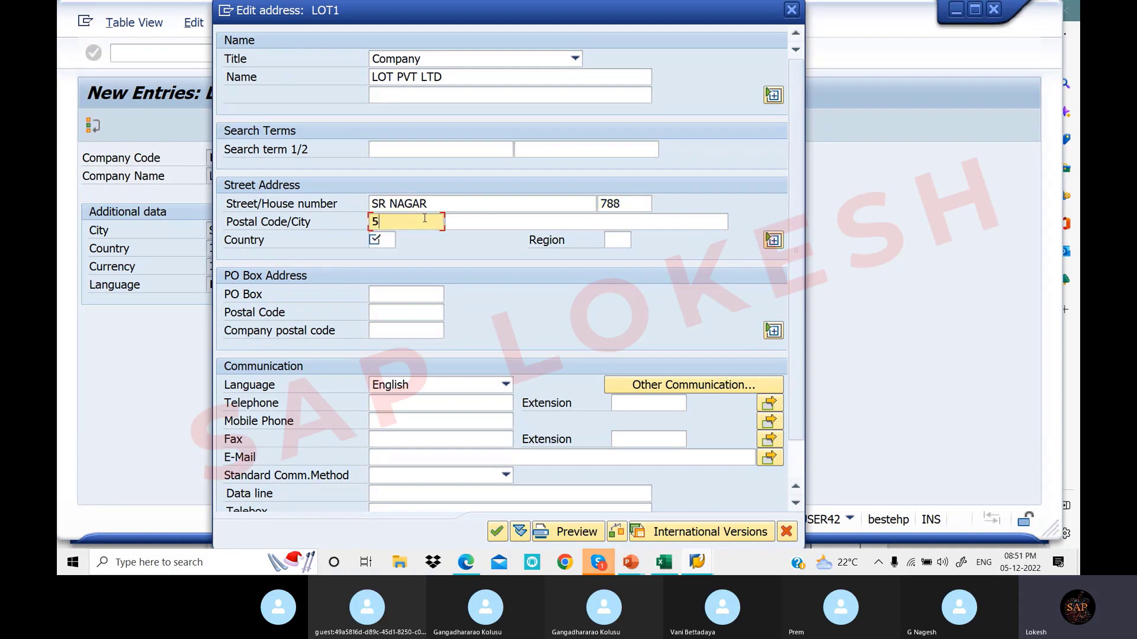
pyautogui.write('16001')
# Set the LOT1 address city to HYDERBAD and country to IN
pyautogui.click(456, 222)
pyautogui.write('HY')
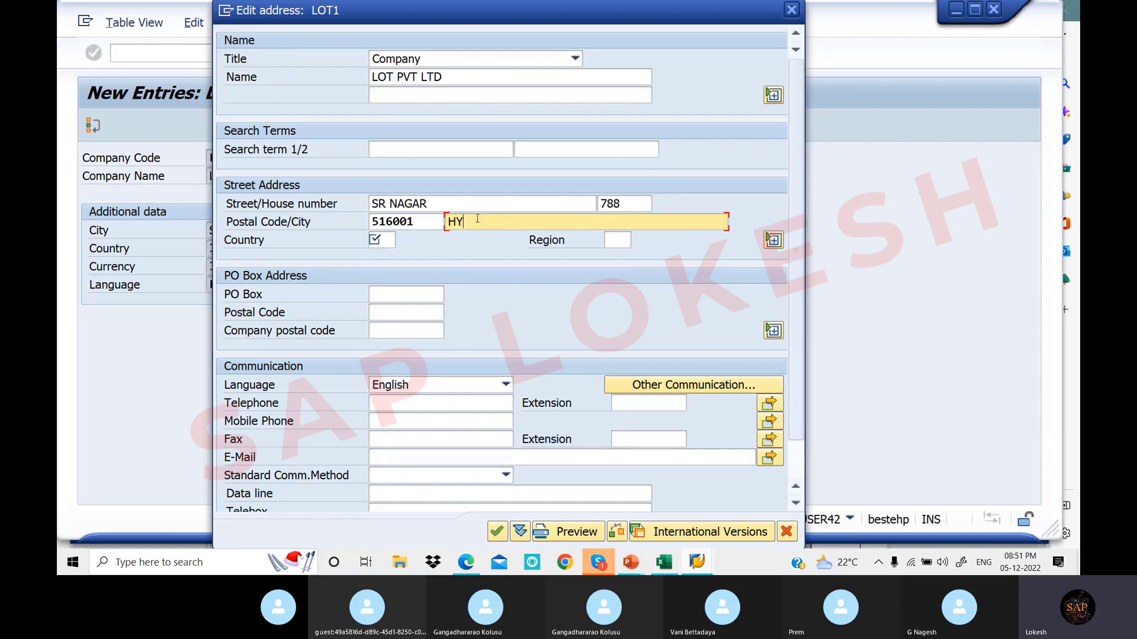
pyautogui.press('Down')
pyautogui.press('Return')
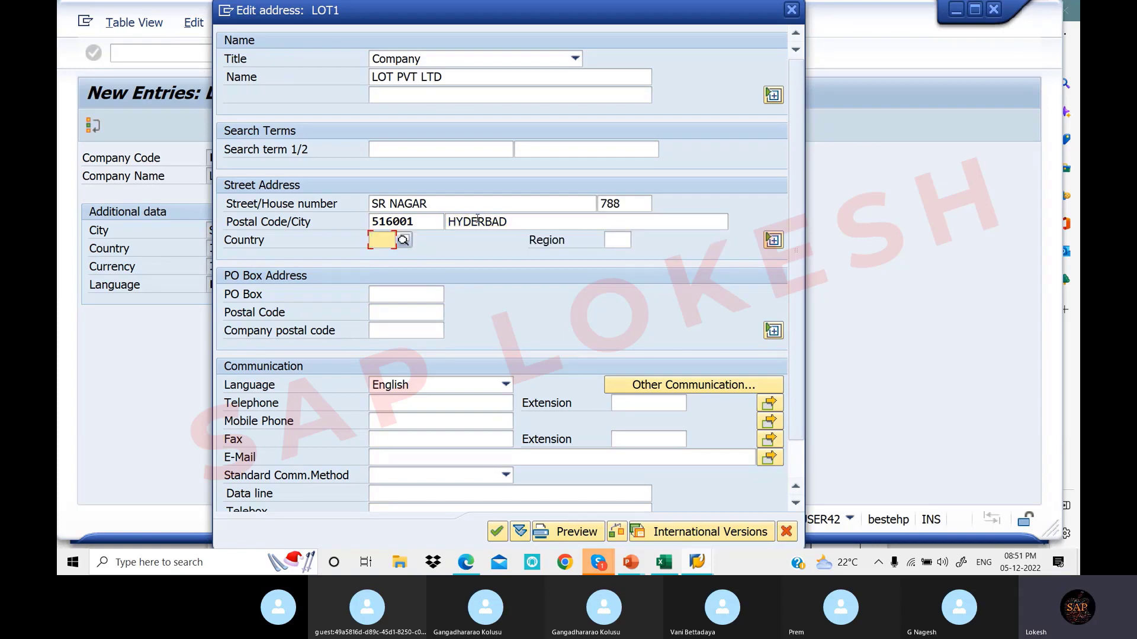
pyautogui.write('IN')
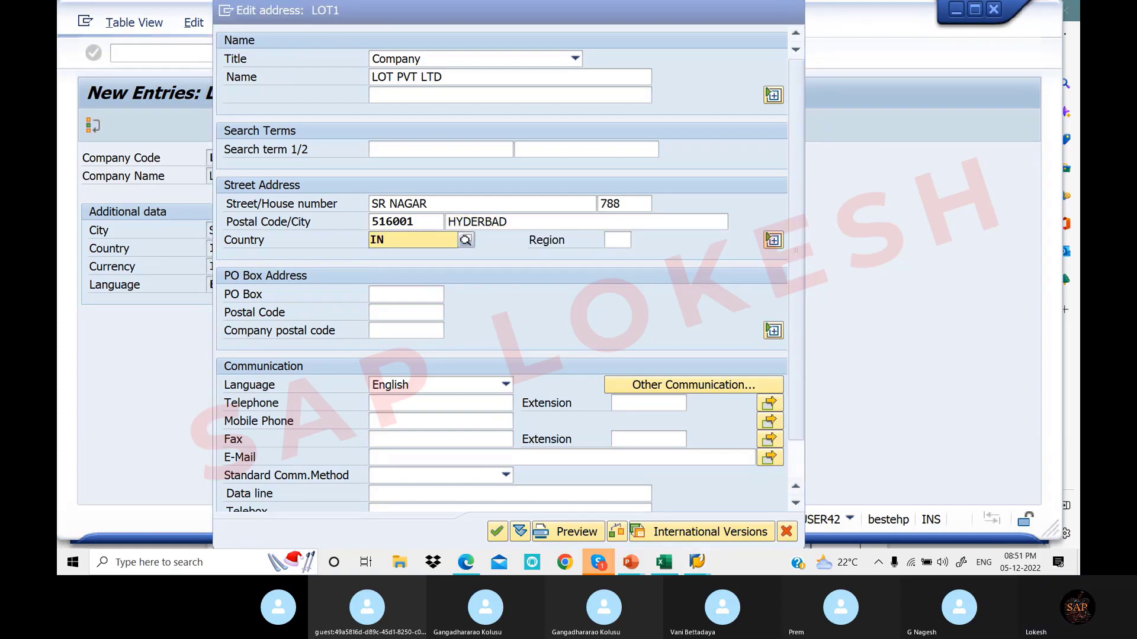
pyautogui.press('Down')
pyautogui.press('Return')
pyautogui.click(621, 240)
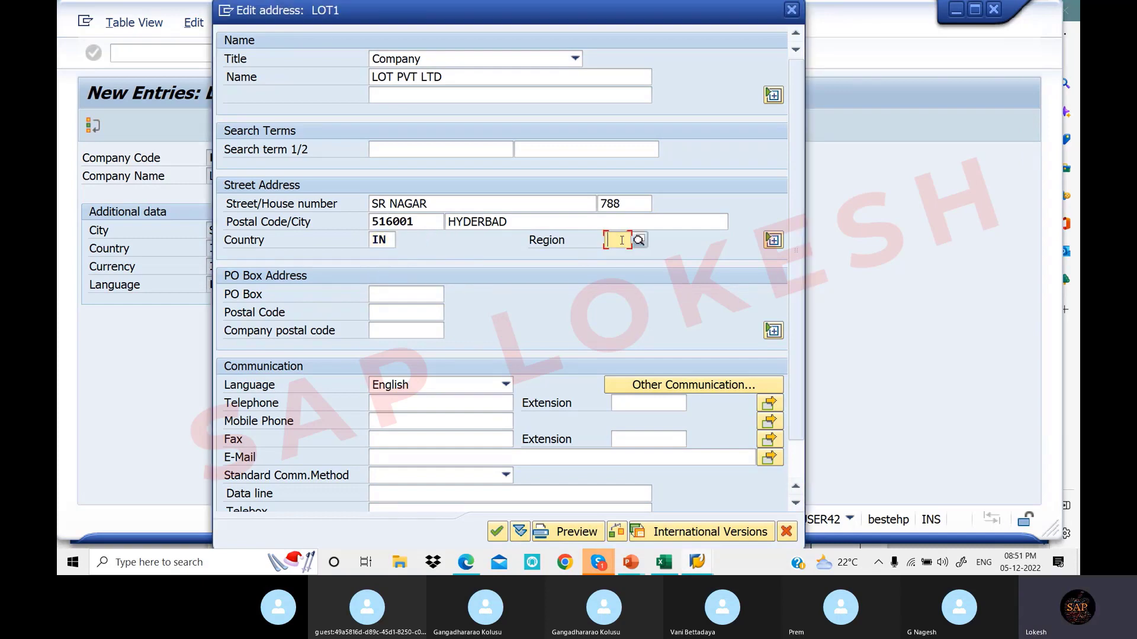
# Set region 36 TELANGANA, PO box 516001 and its postal code 516001
pyautogui.click(639, 242)
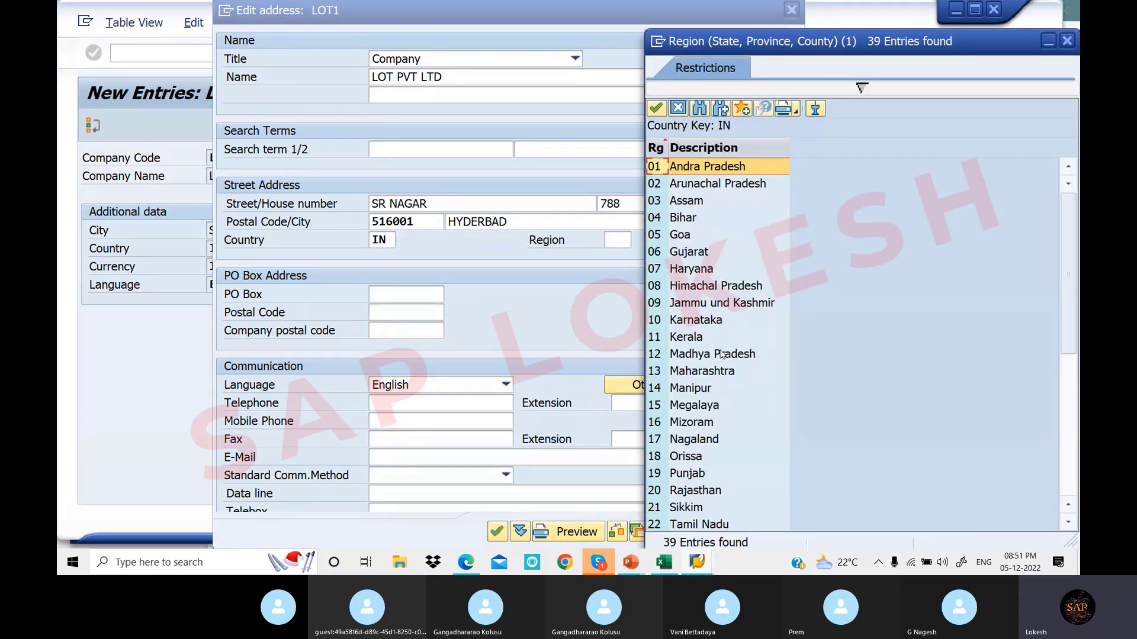
pyautogui.scroll(-3, 718, 355)
pyautogui.scroll(-2, 718, 355)
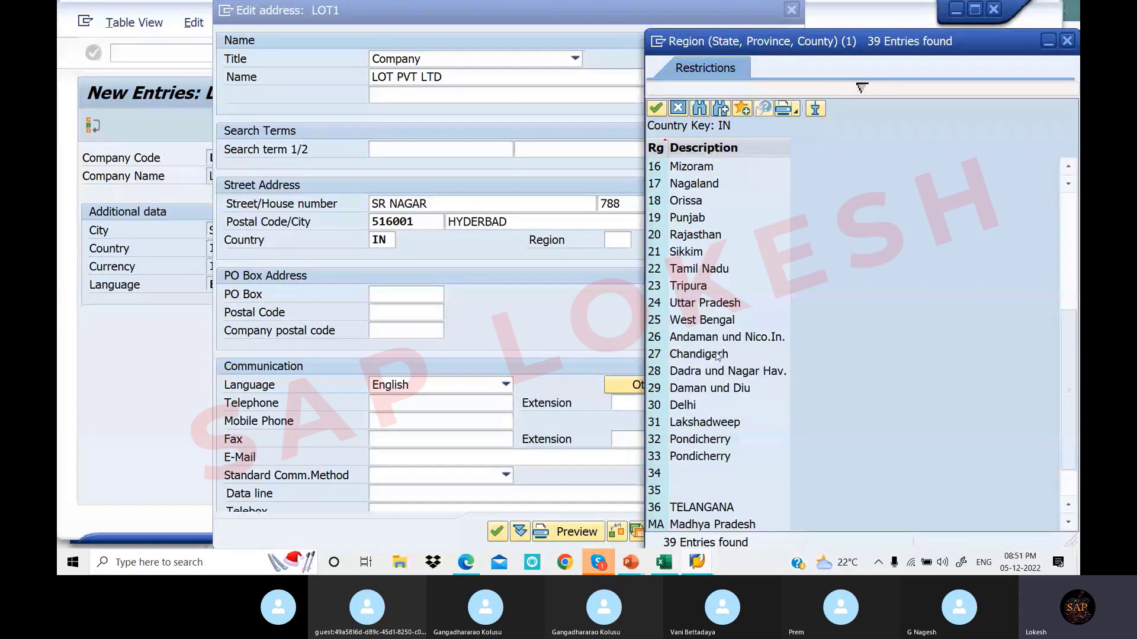
pyautogui.scroll(-1, 718, 355)
pyautogui.click(693, 457)
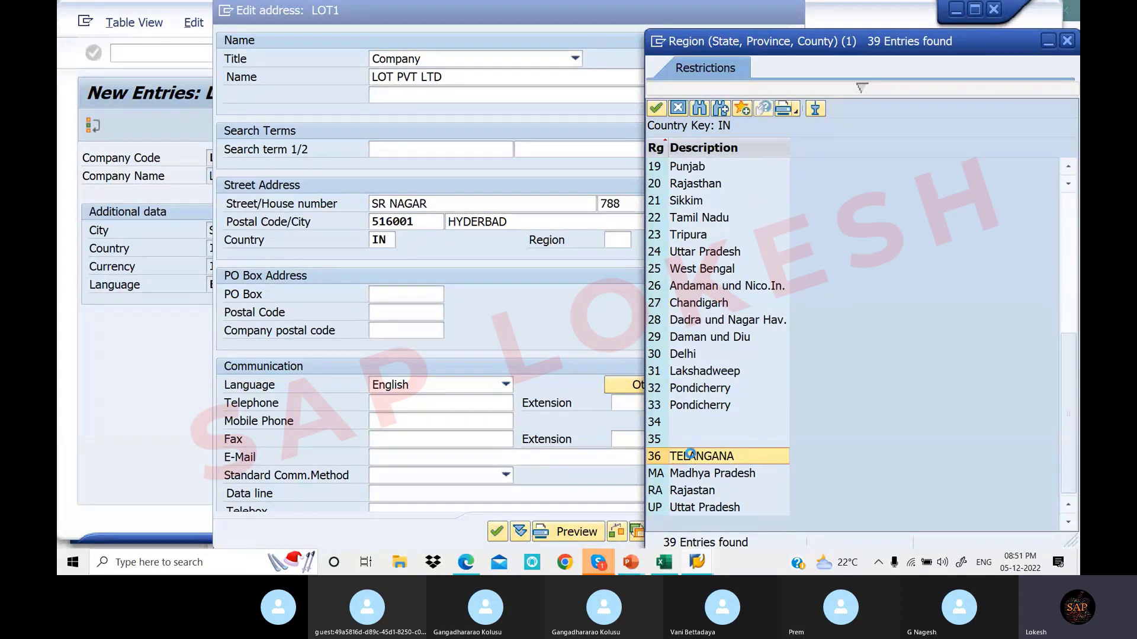
pyautogui.doubleClick(693, 457)
pyautogui.click(404, 296)
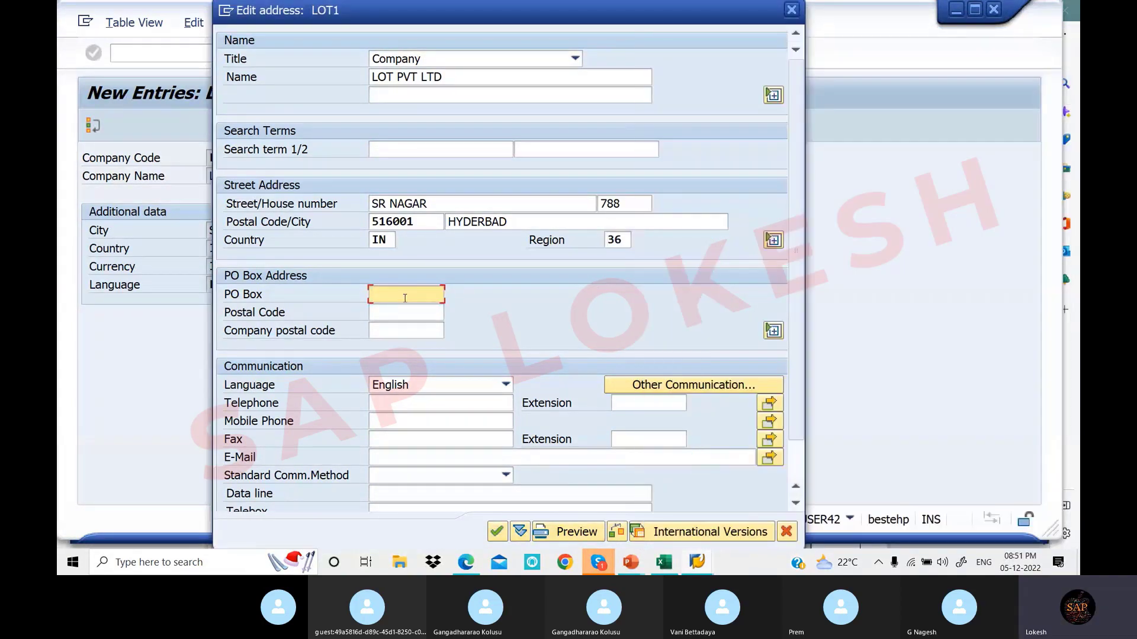
pyautogui.write('516001')
pyautogui.press('Tab')
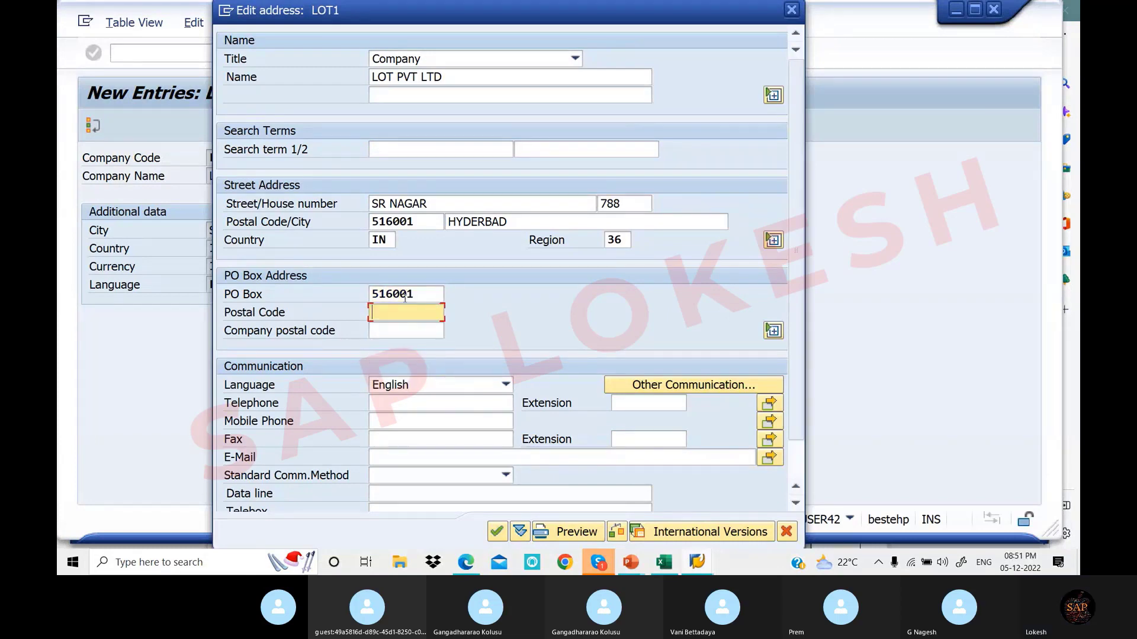
pyautogui.write('516001')
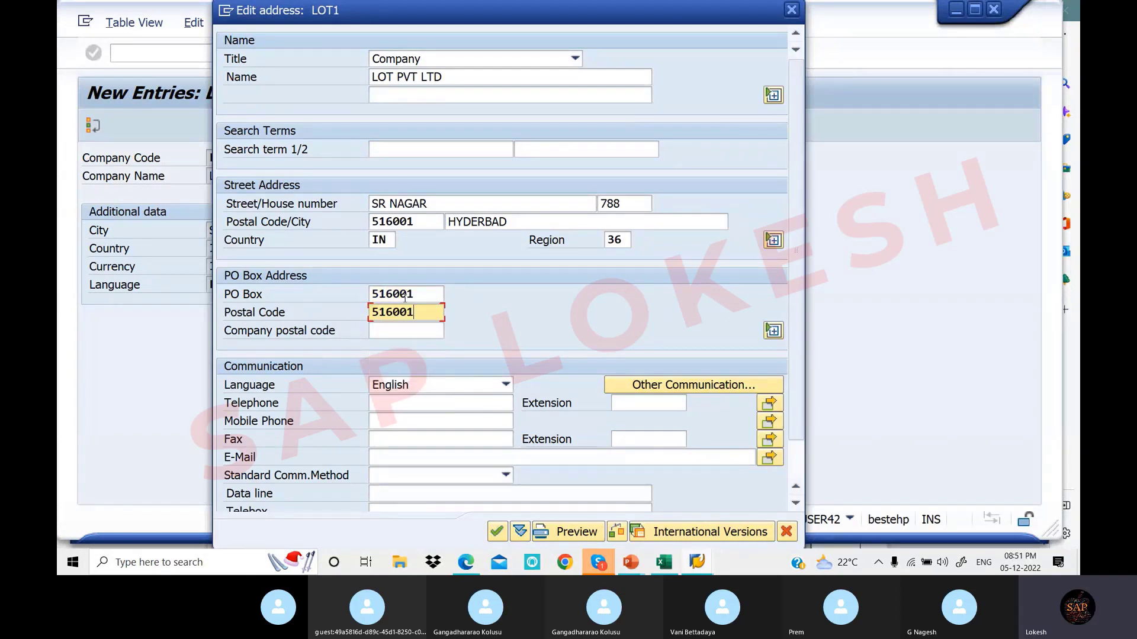
pyautogui.press('Tab')
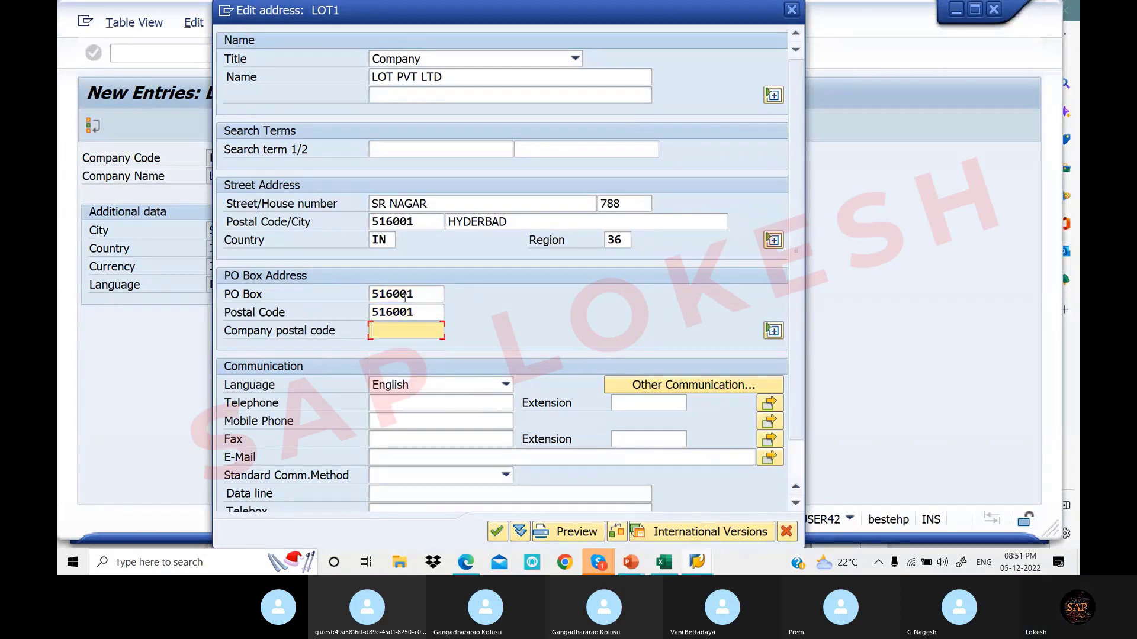
# Enter the telephone and mobile phone numbers and confirm the LOT1 address
pyautogui.click(401, 416)
pyautogui.click(415, 403)
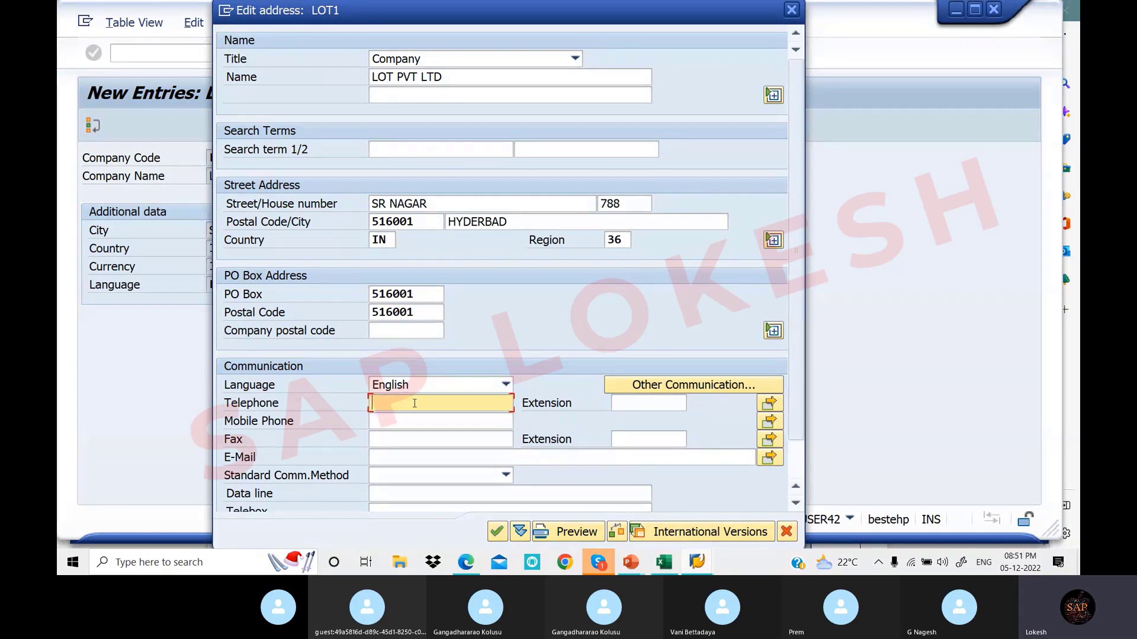
pyautogui.write('963852741')
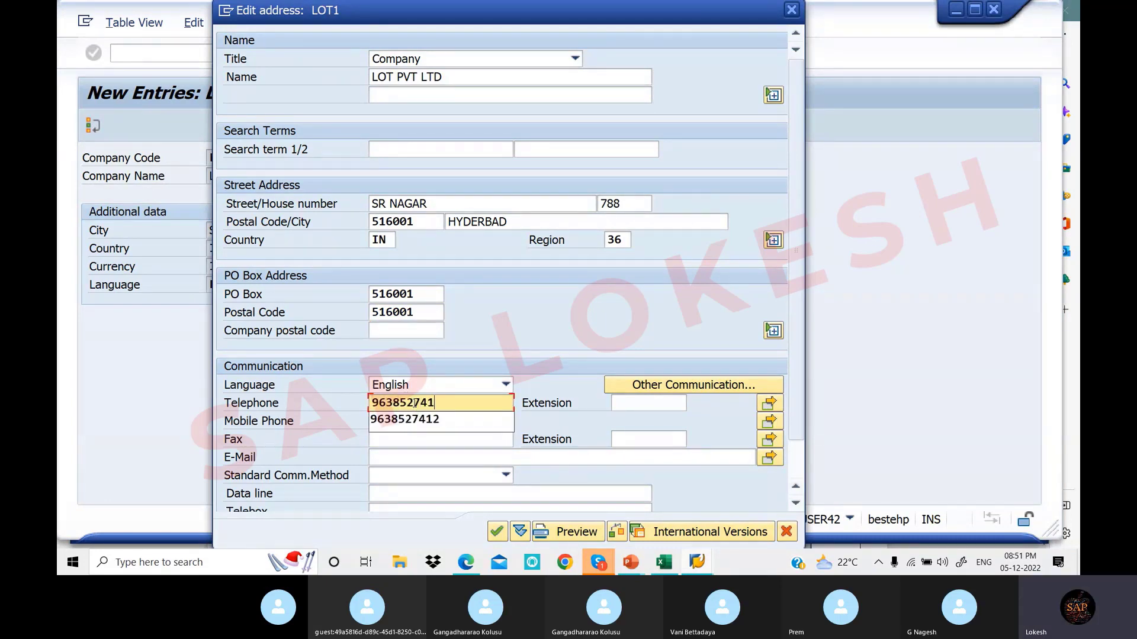
pyautogui.press('Down')
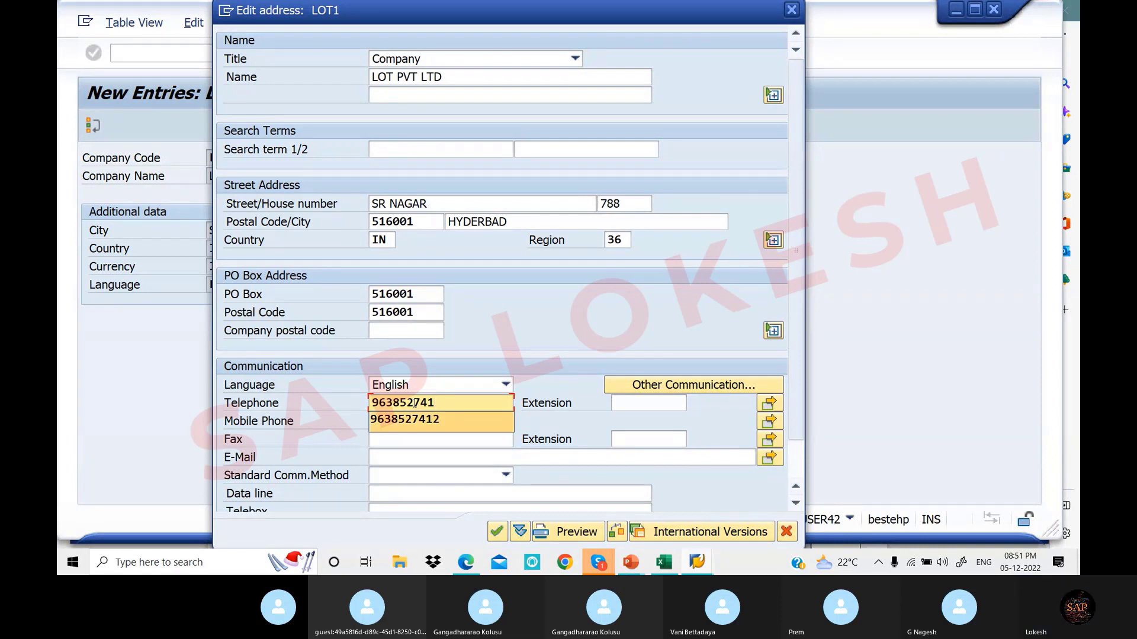
pyautogui.press('Escape')
pyautogui.click(454, 416)
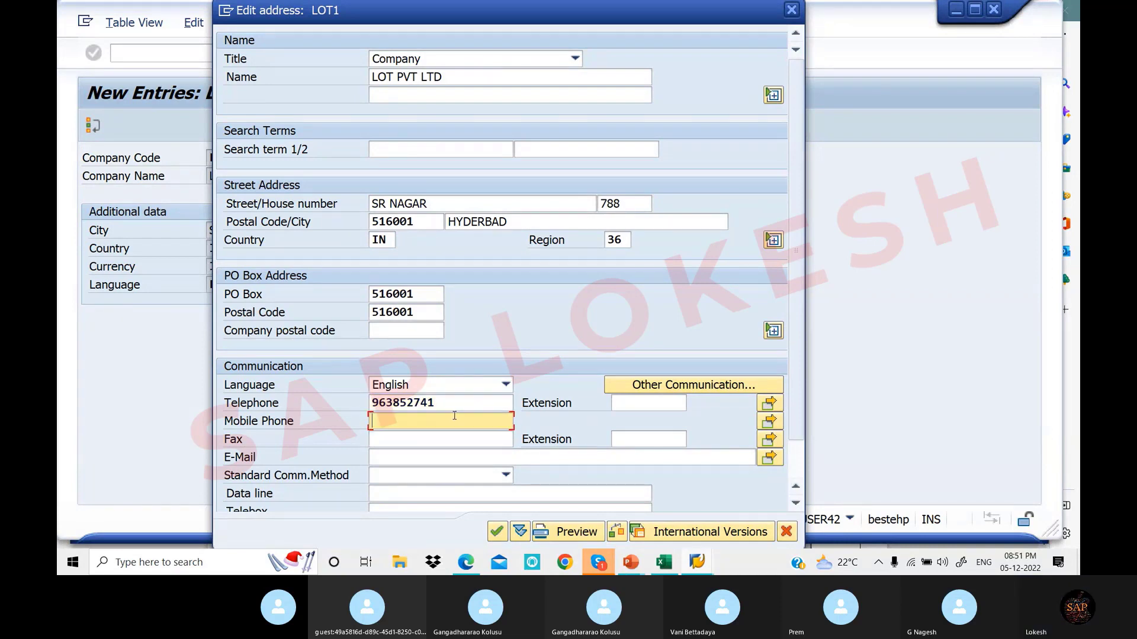
pyautogui.write('963852741')
pyautogui.click(497, 535)
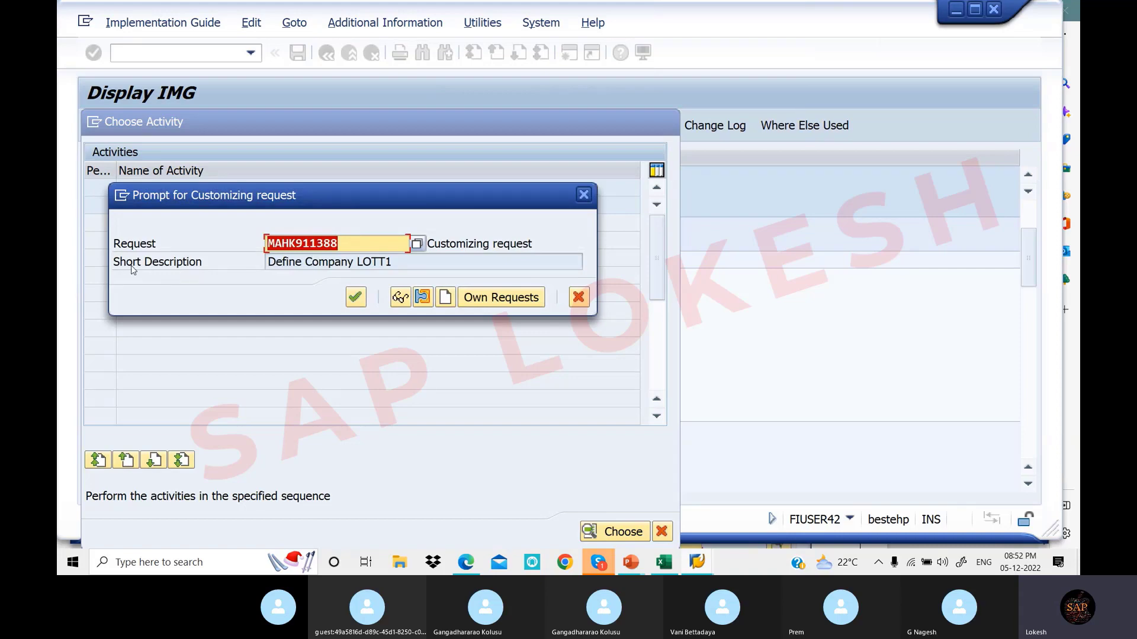
# Create the customizing request 'Creation of Company Code', record LOT1 under it, then switch to Excel
pyautogui.click(445, 298)
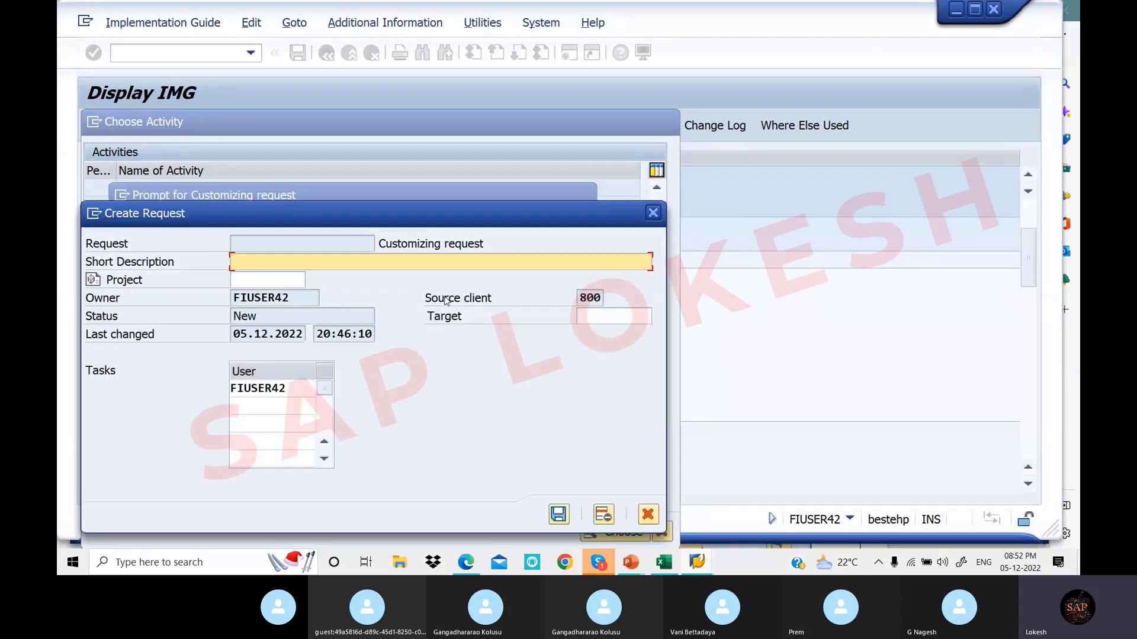
pyautogui.write('Creation ')
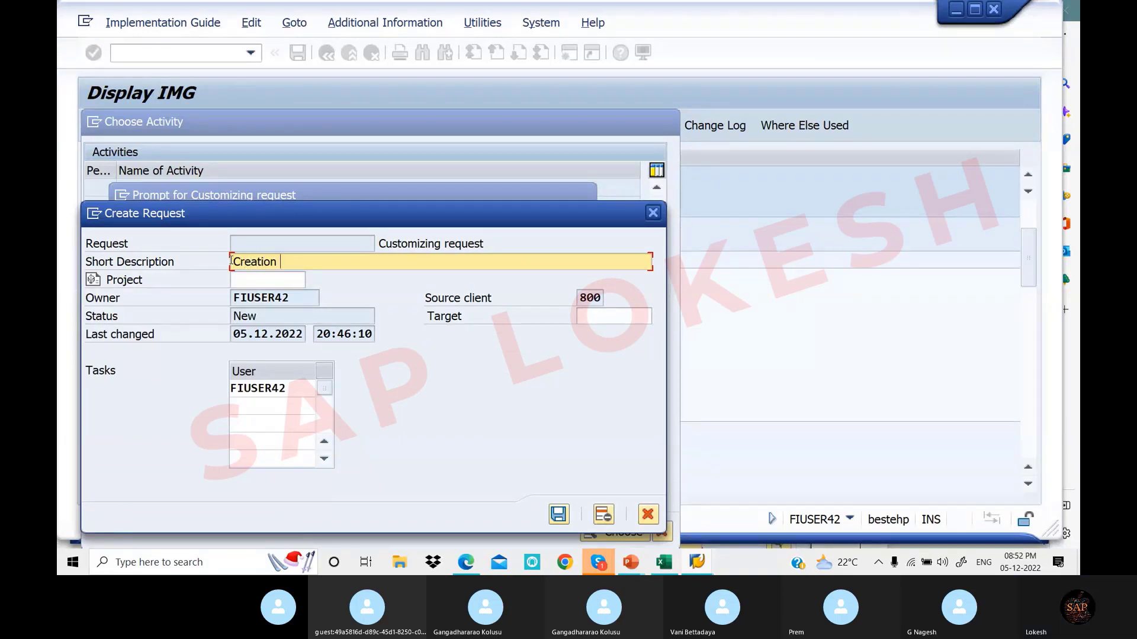
pyautogui.write('of Comp')
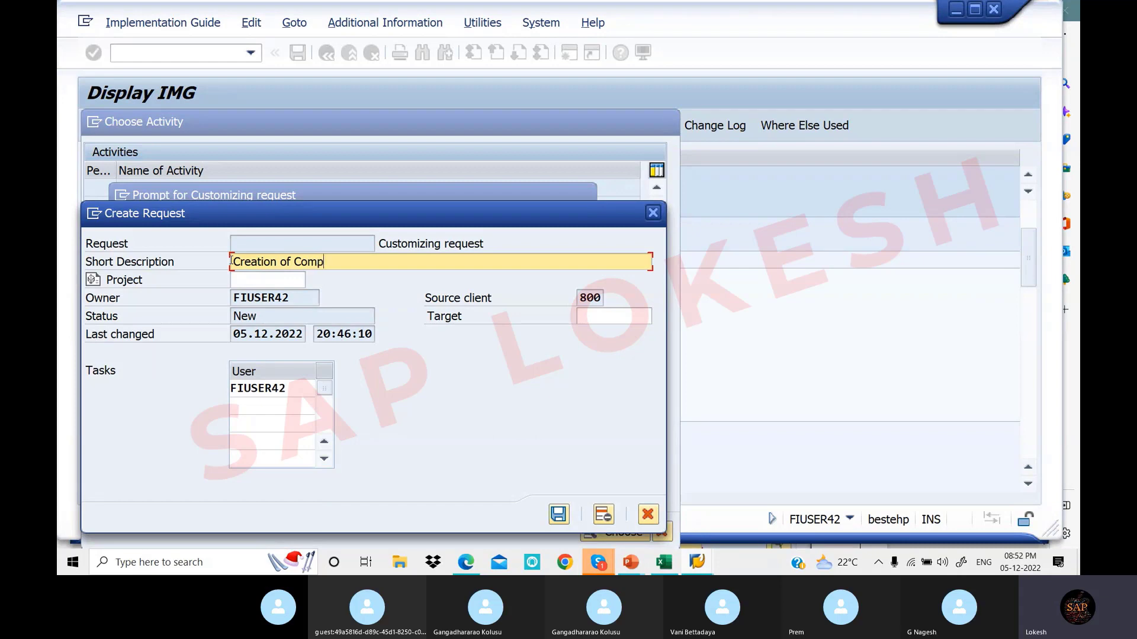
pyautogui.write('any Code')
pyautogui.click(559, 514)
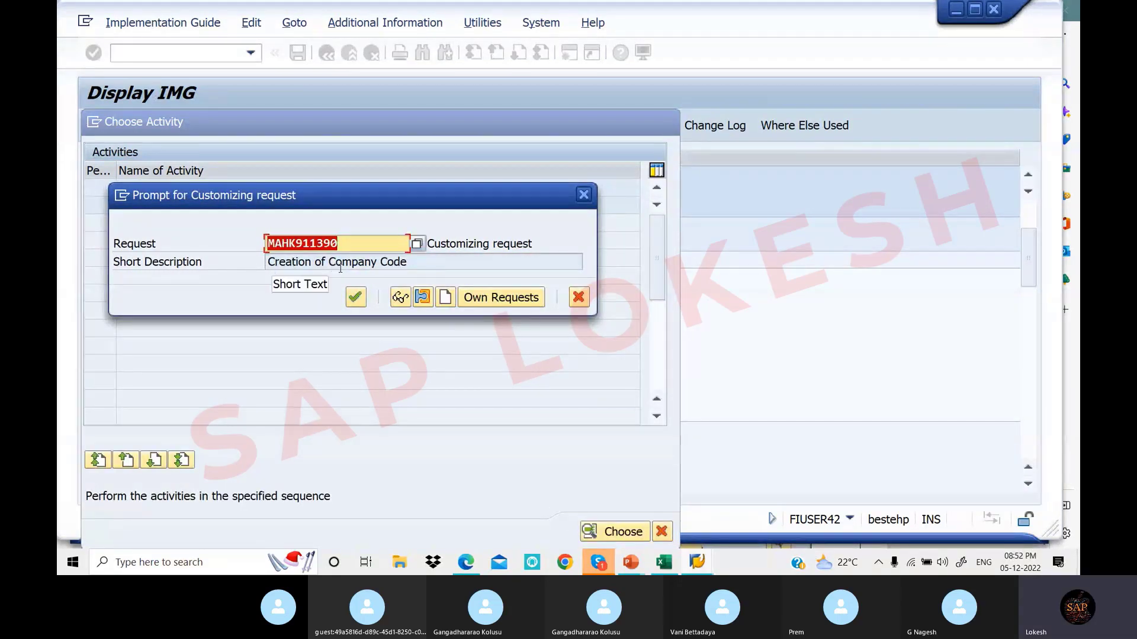
pyautogui.click(360, 302)
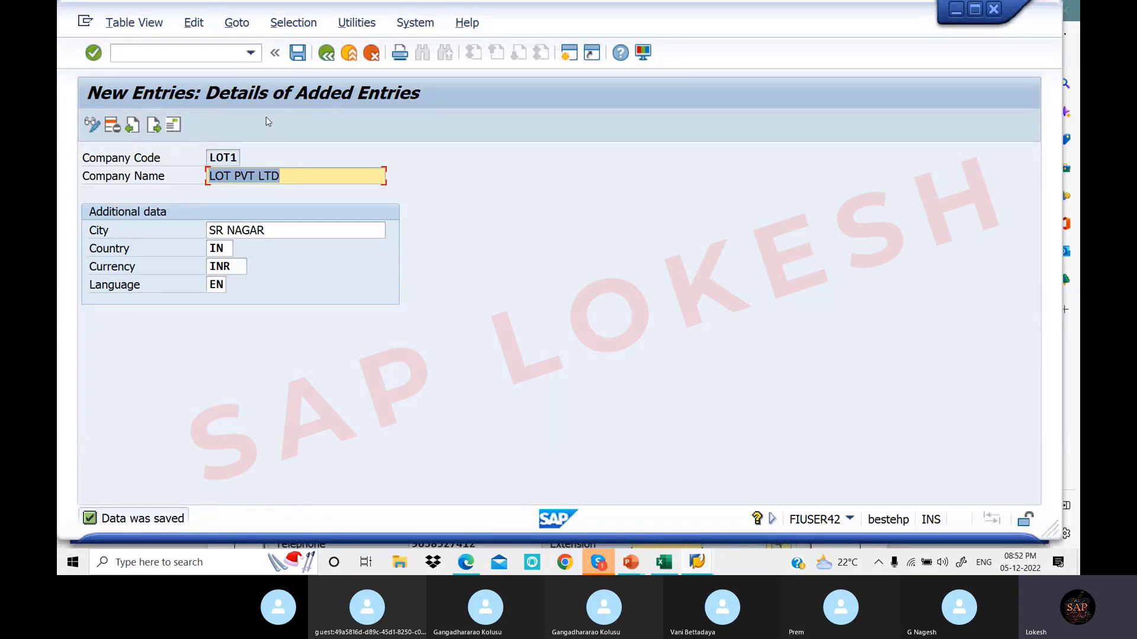
pyautogui.click(675, 569)
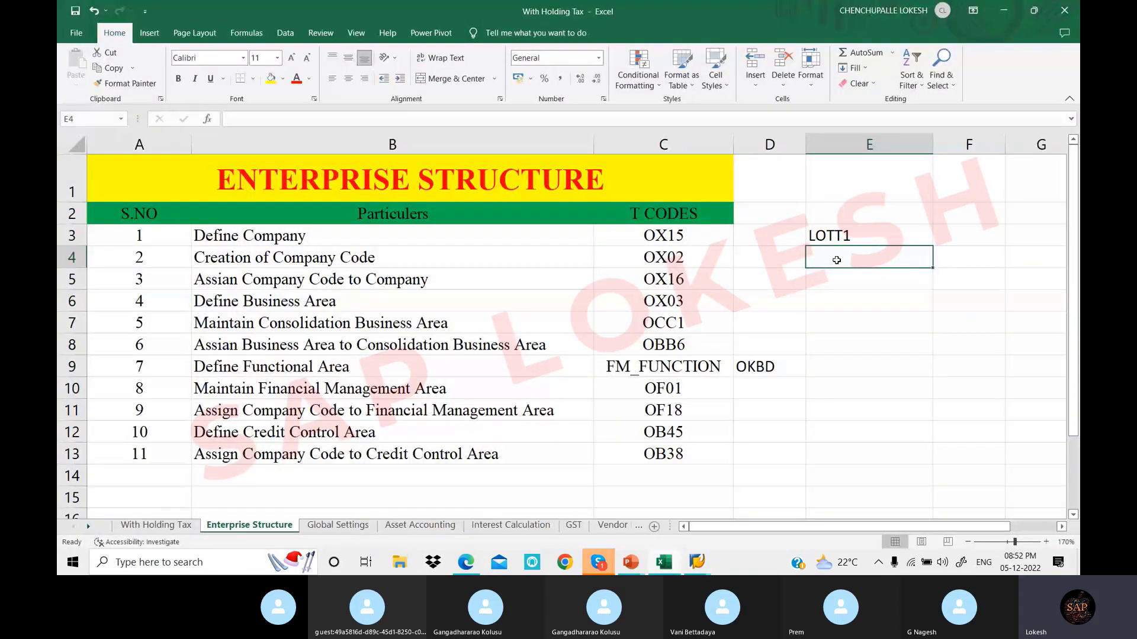
# Enter LOT1 in Excel cell E4, check E3 and E4, then return to SAP
pyautogui.write('LOR')
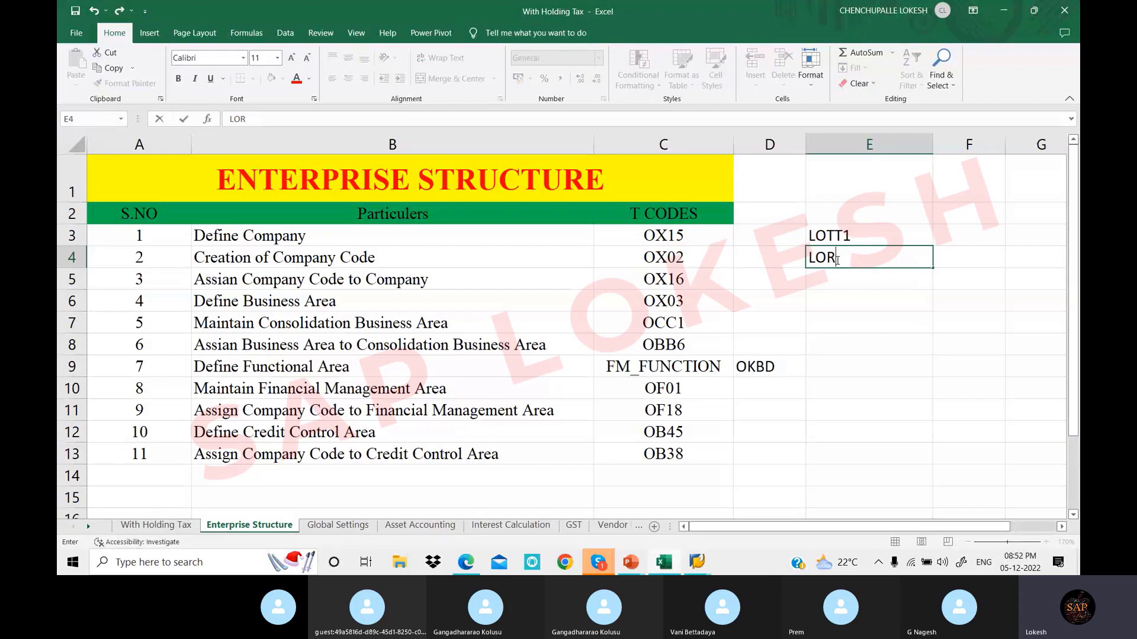
pyautogui.press('BackSpace')
pyautogui.write('T1')
pyautogui.click(893, 292)
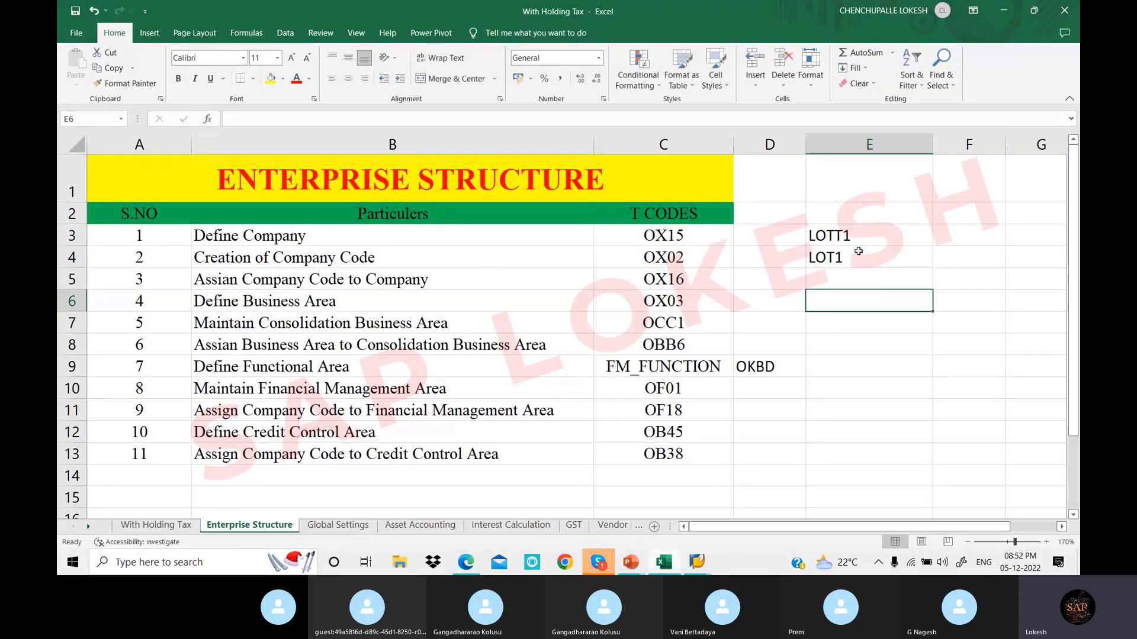
pyautogui.click(860, 236)
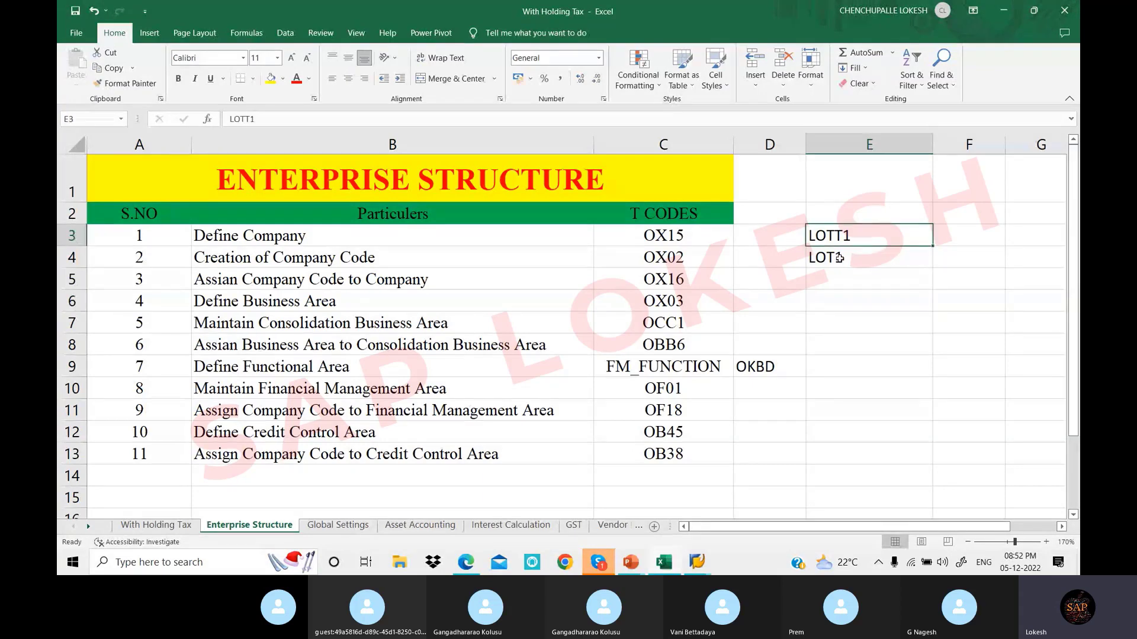
pyautogui.click(853, 260)
pyautogui.click(853, 281)
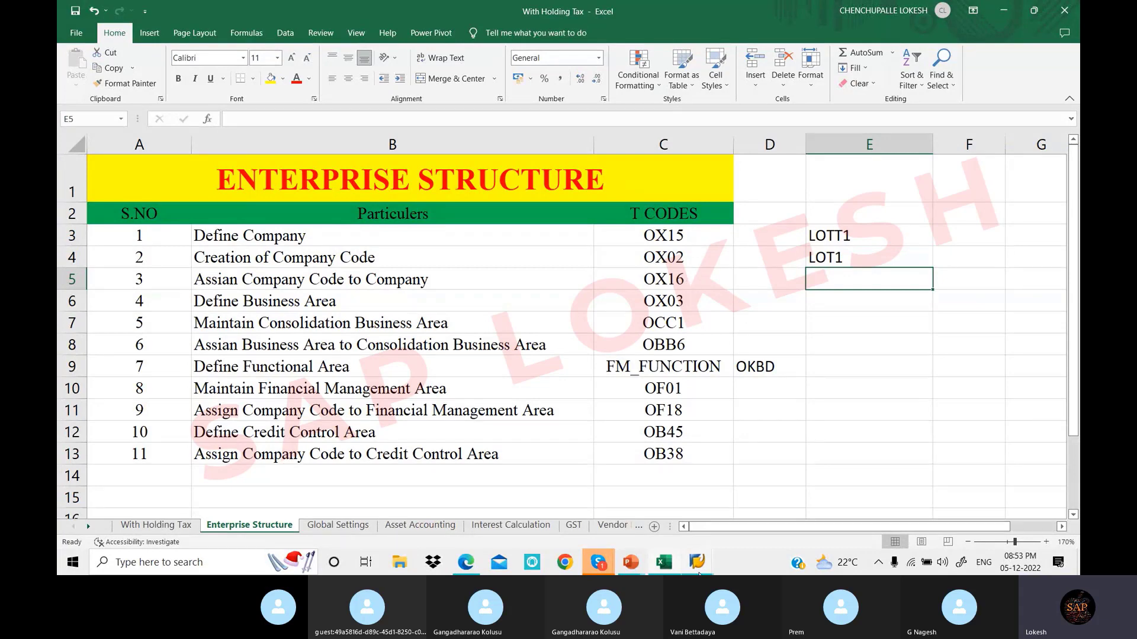
pyautogui.moveTo(697, 565)
pyautogui.click(767, 482)
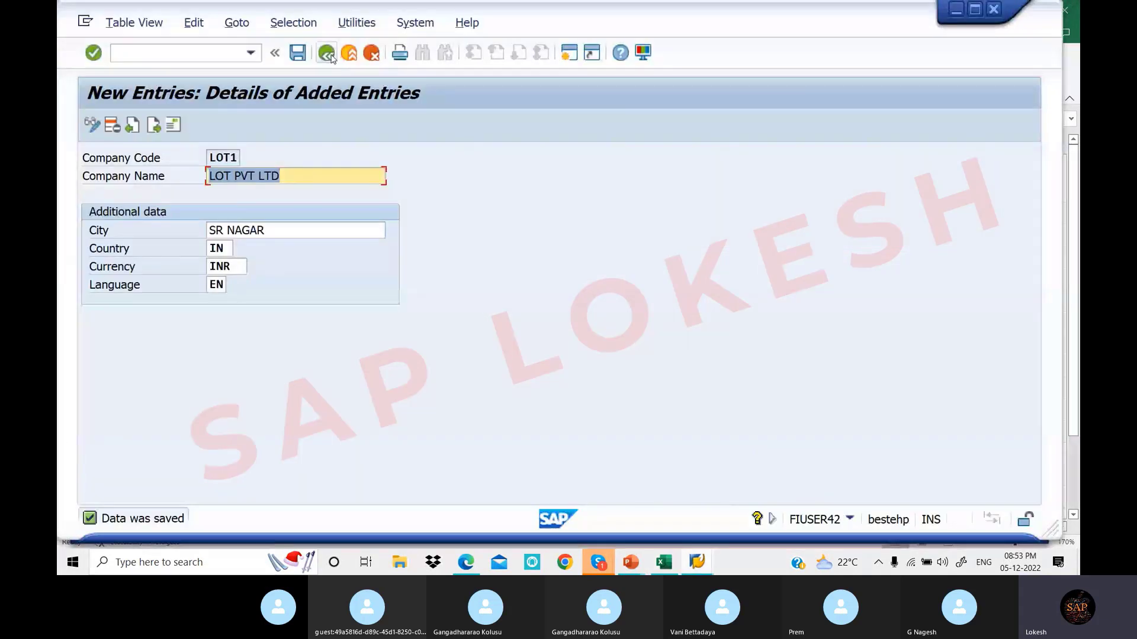
# Back out twice to the Display IMG tree, close the company code activity list, and show the PDF notes
pyautogui.click(331, 57)
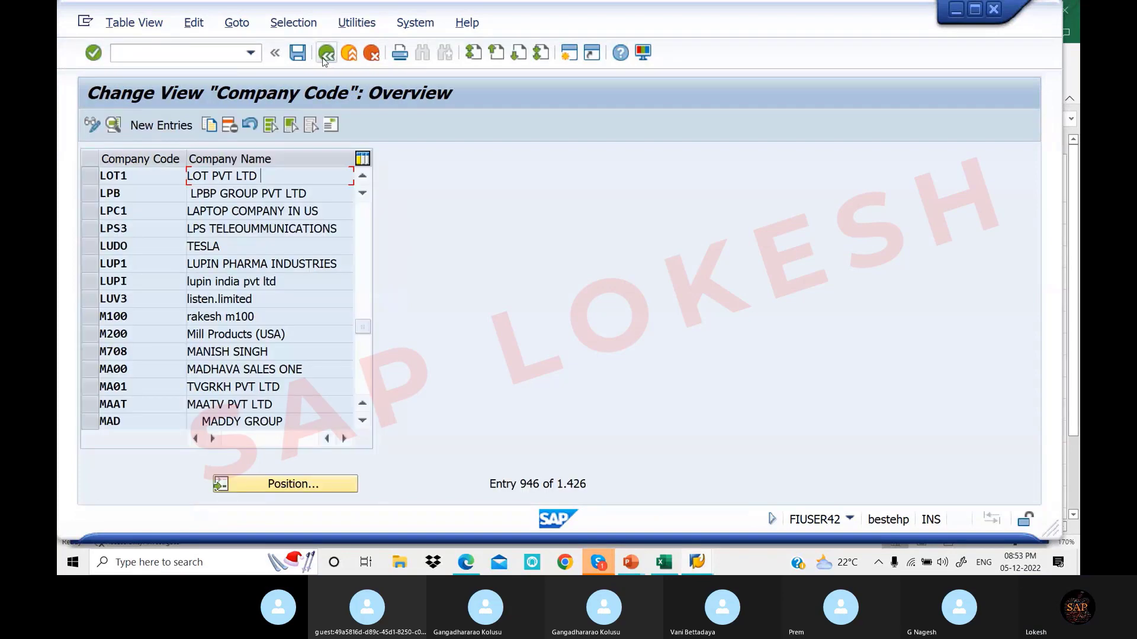
pyautogui.click(325, 54)
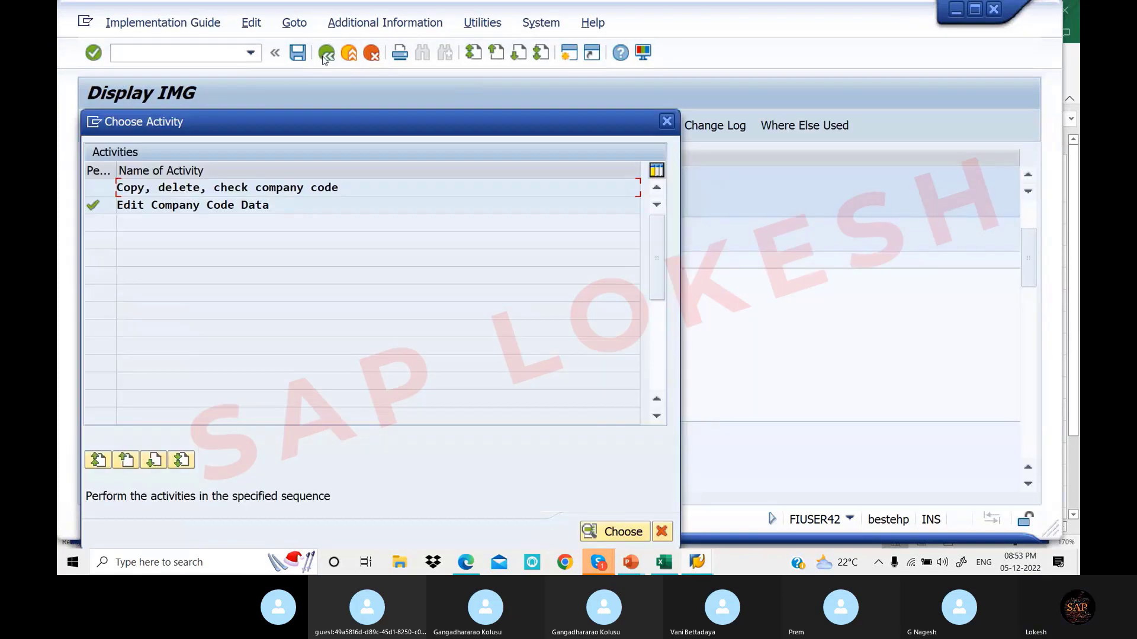
pyautogui.click(666, 122)
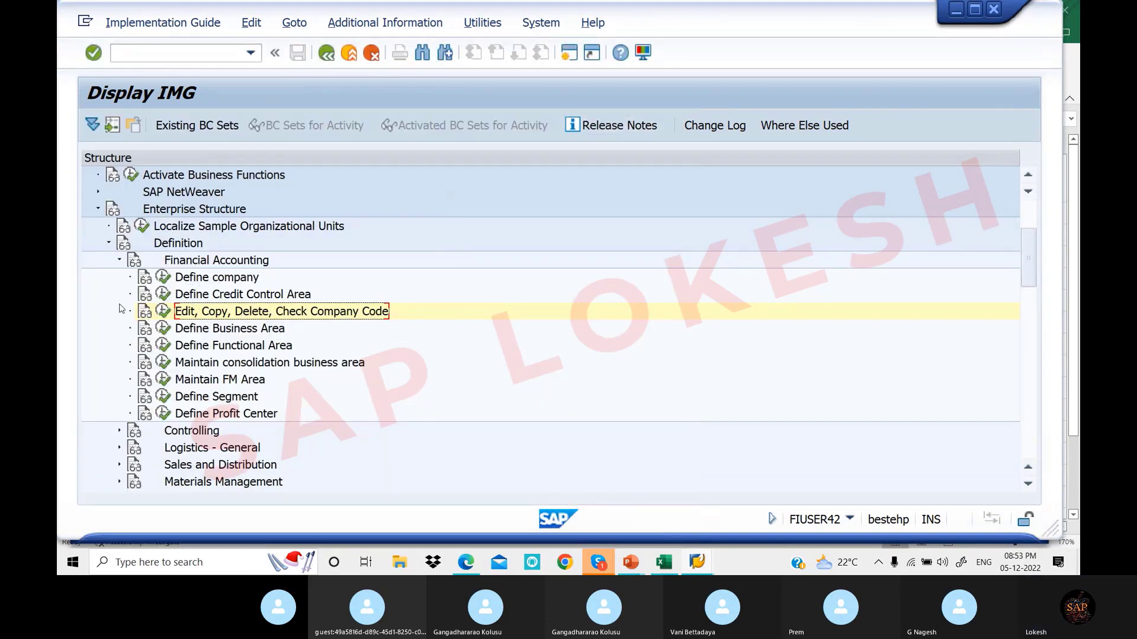
pyautogui.click(474, 566)
# Scroll the PDF to the OX16 section, highlight Assignment in its navigation path, then return to SAP
pyautogui.scroll(-7, 500, 304)
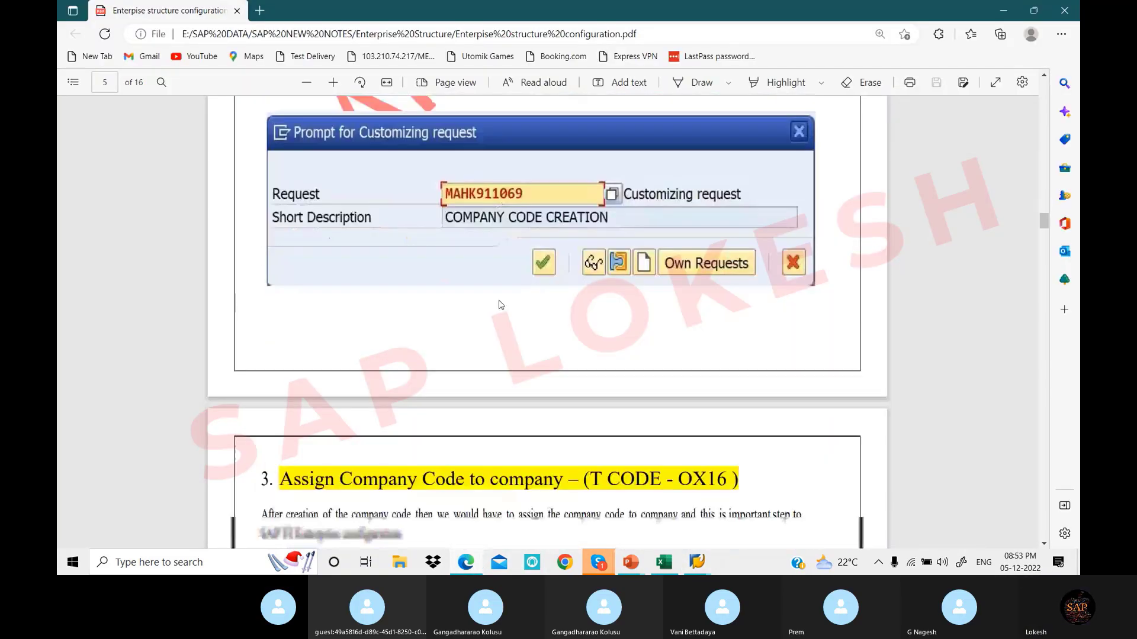
pyautogui.scroll(-3, 501, 304)
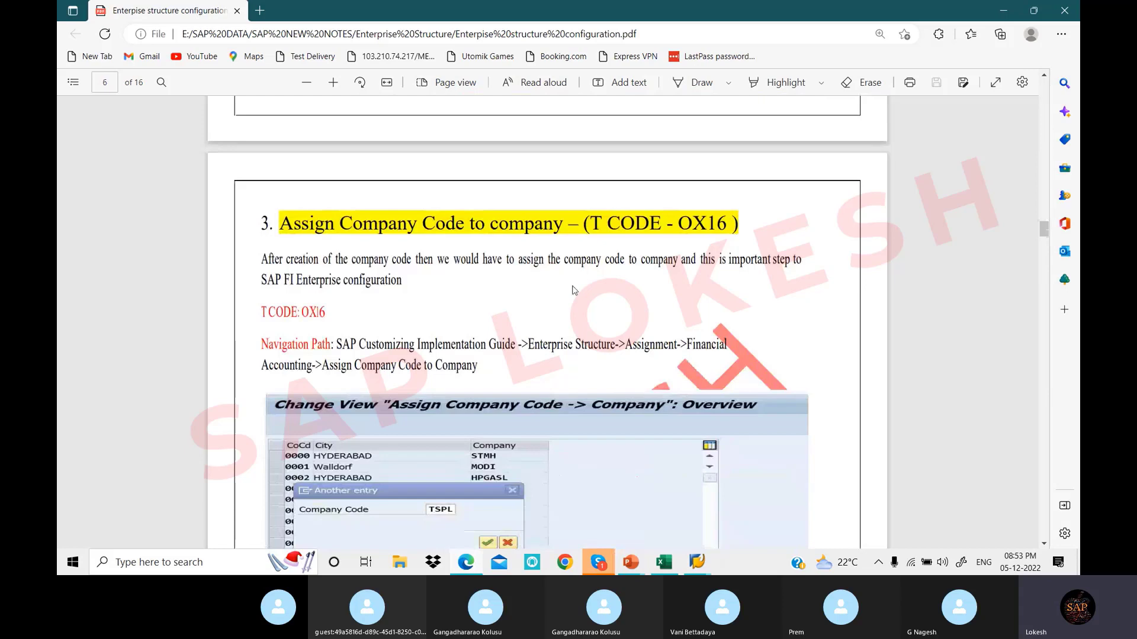
pyautogui.scroll(-3, 372, 259)
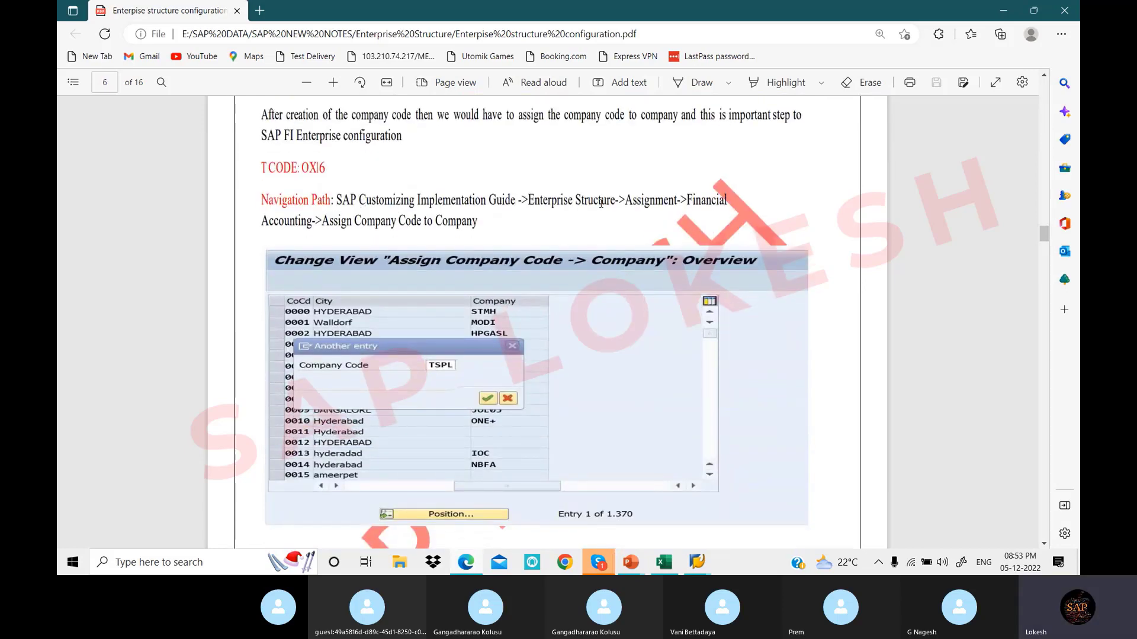
pyautogui.doubleClick(656, 201)
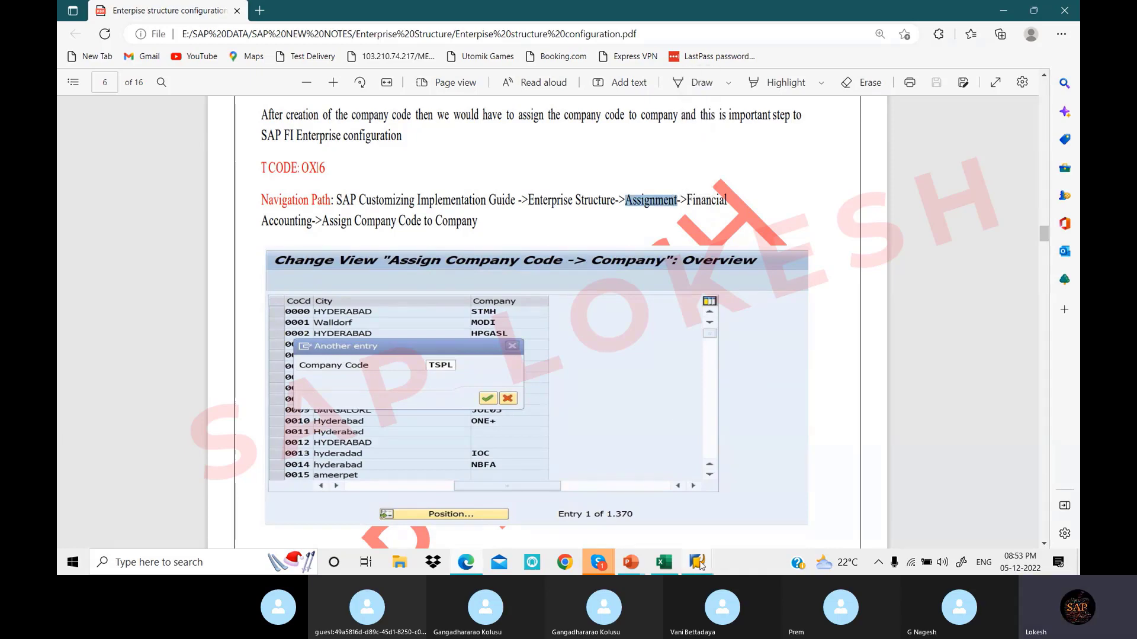
pyautogui.moveTo(697, 562)
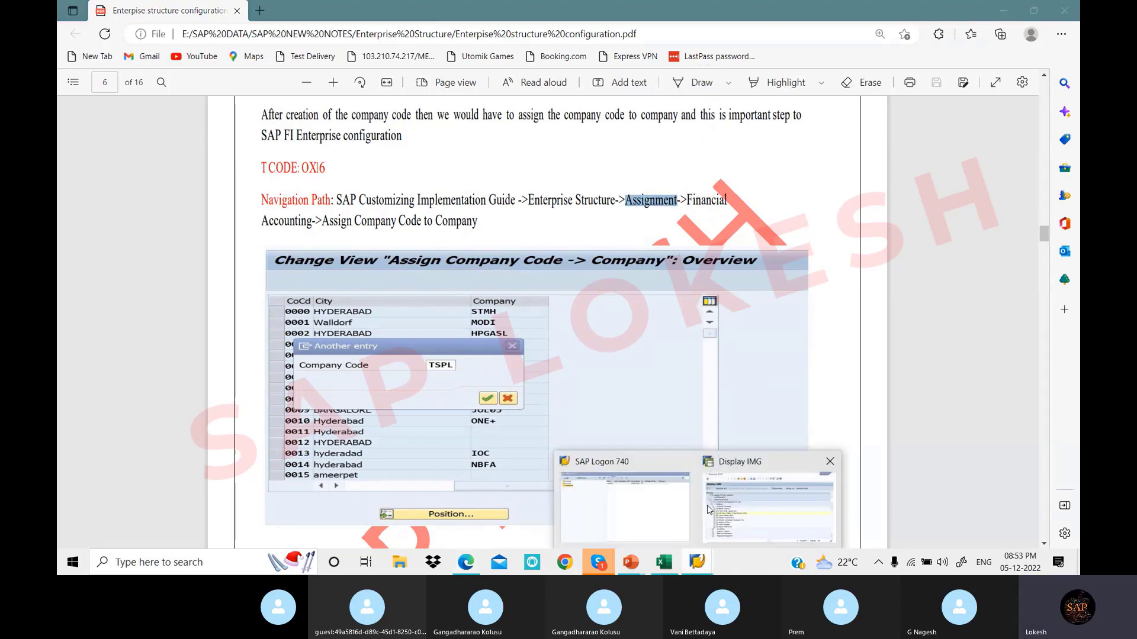
pyautogui.click(764, 504)
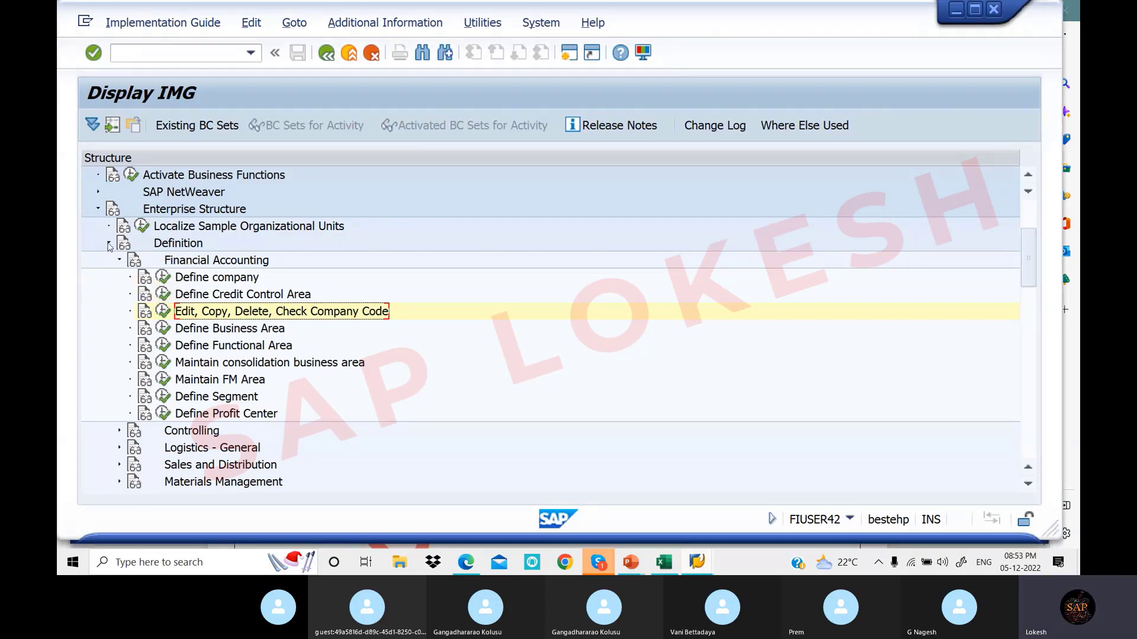
# In the IMG tree, run Assignment > Financial Accounting > Assign company code to company
pyautogui.click(109, 244)
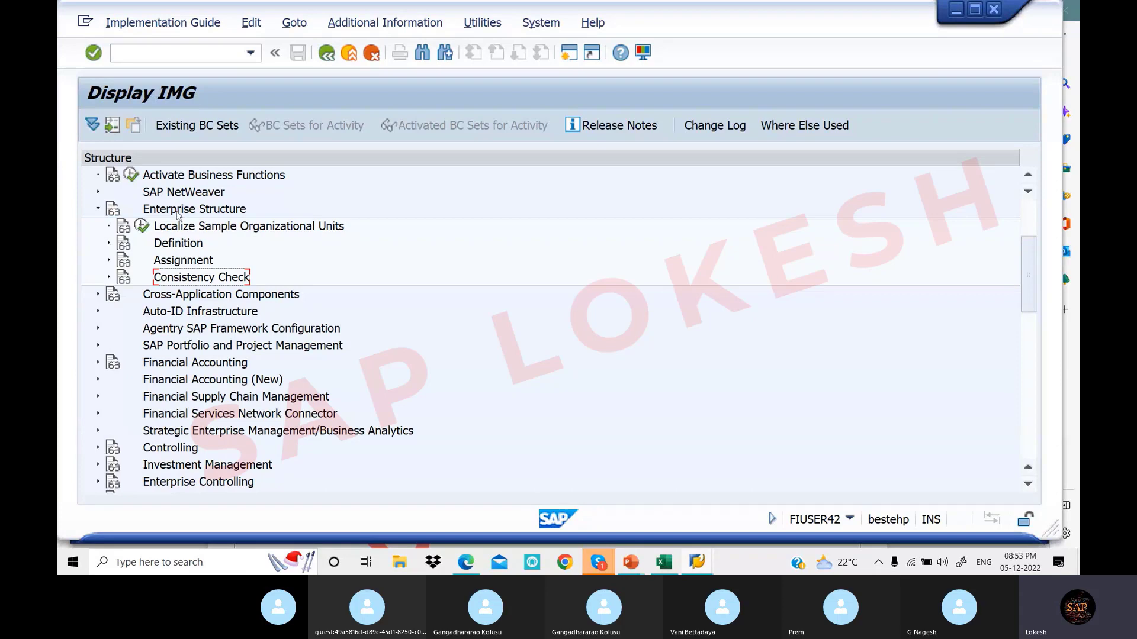
pyautogui.click(109, 261)
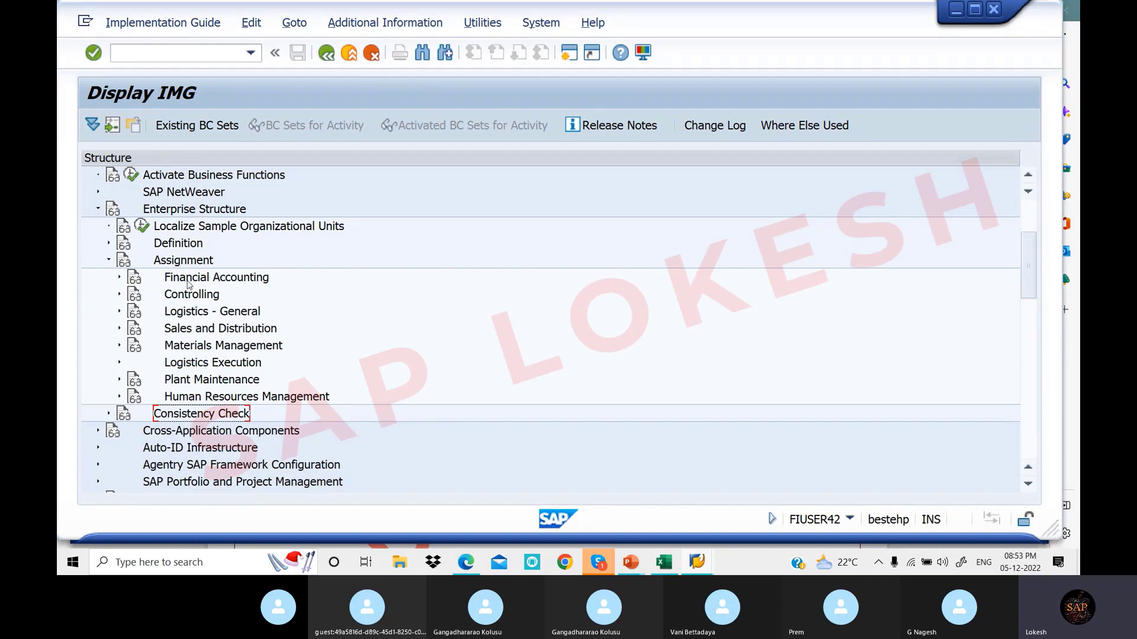
pyautogui.click(119, 278)
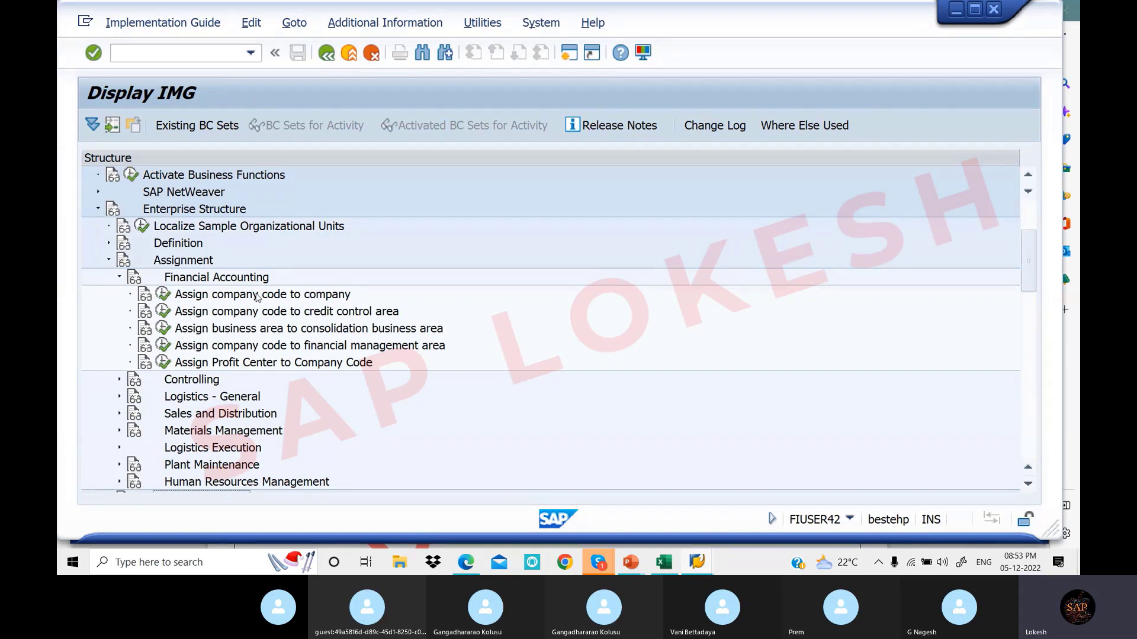
pyautogui.click(164, 296)
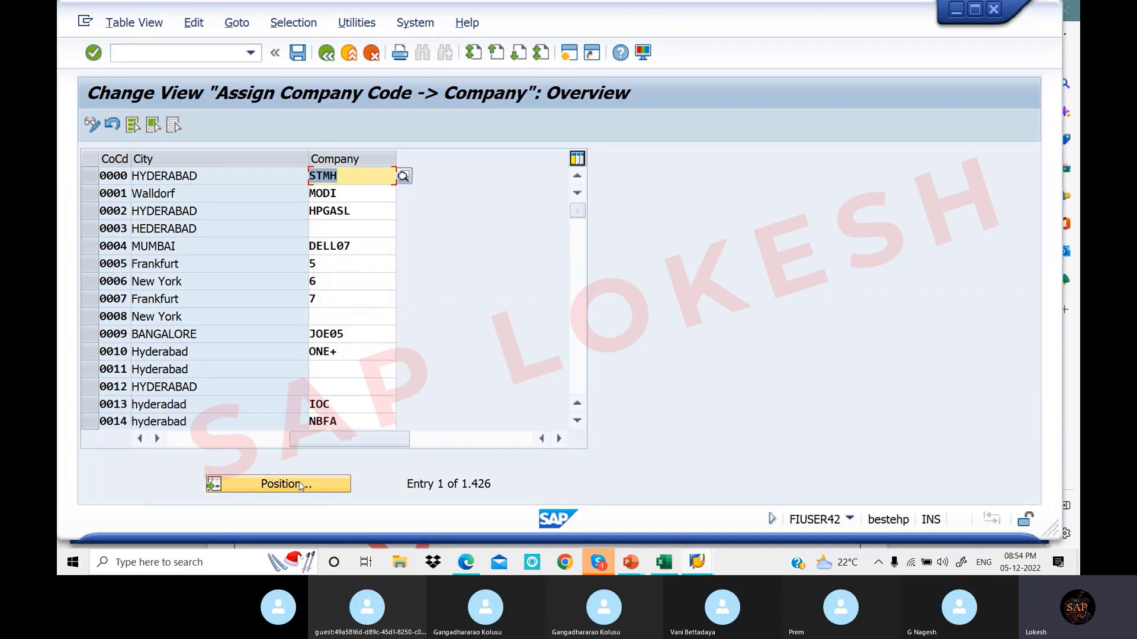
# Position the assignment list at company code LOT1, checking the code against the Excel sheet
pyautogui.click(301, 486)
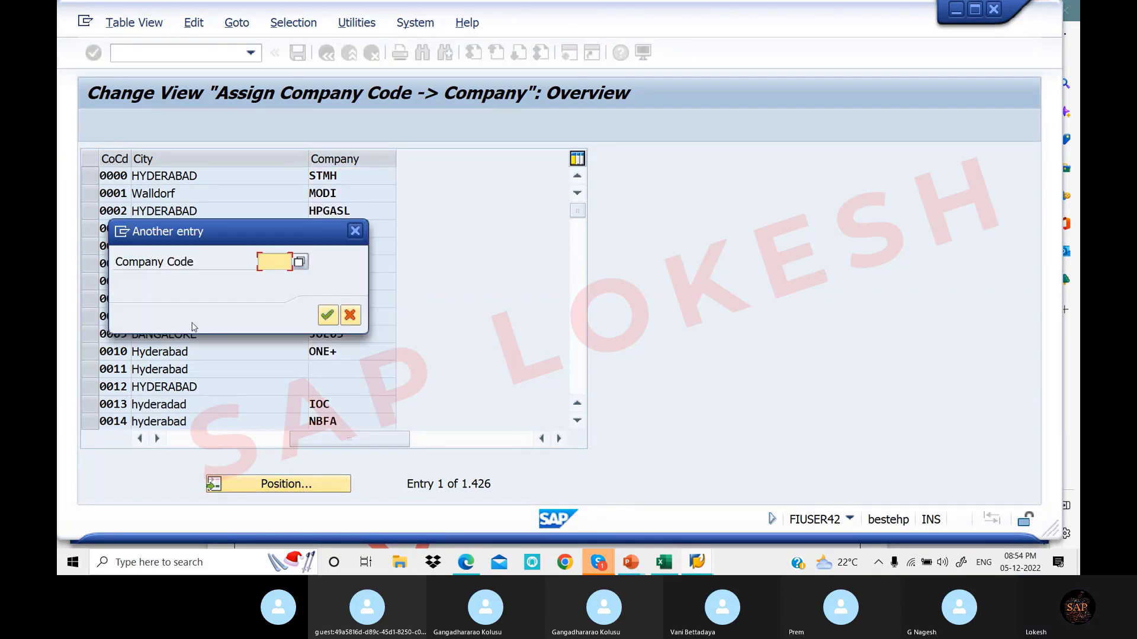
pyautogui.click(669, 572)
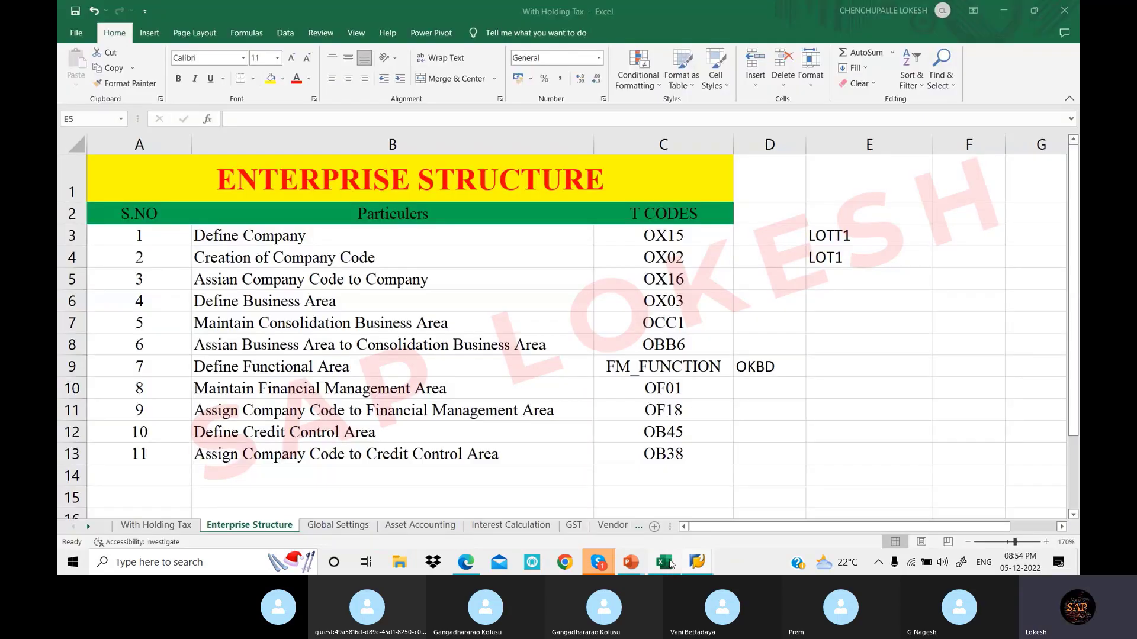
pyautogui.moveTo(697, 562)
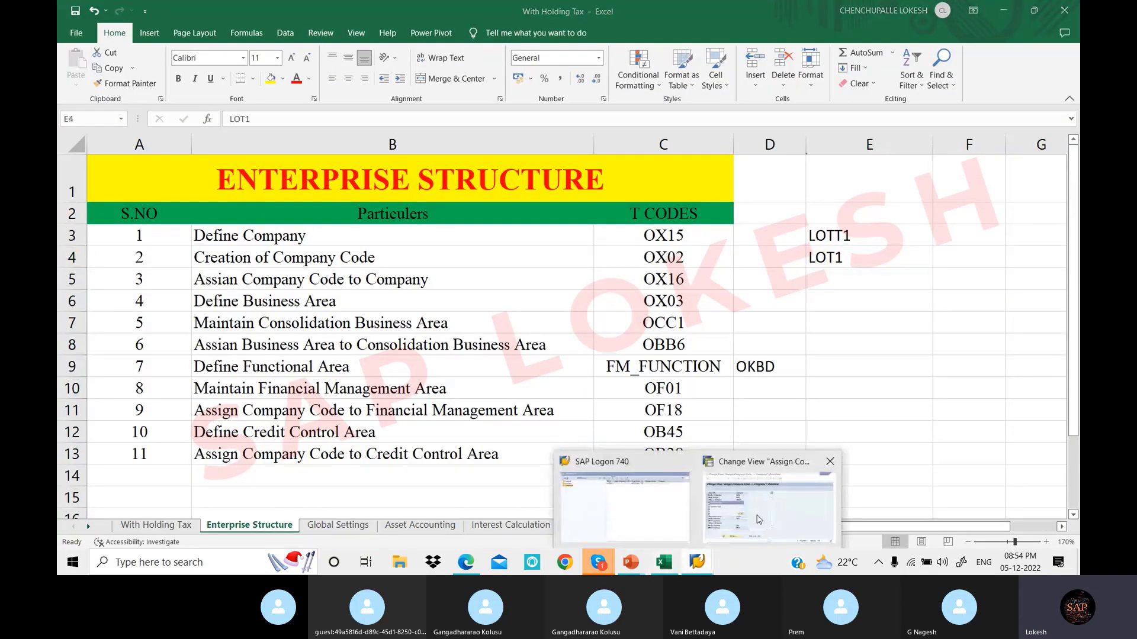
pyautogui.click(760, 509)
pyautogui.write('LOT1')
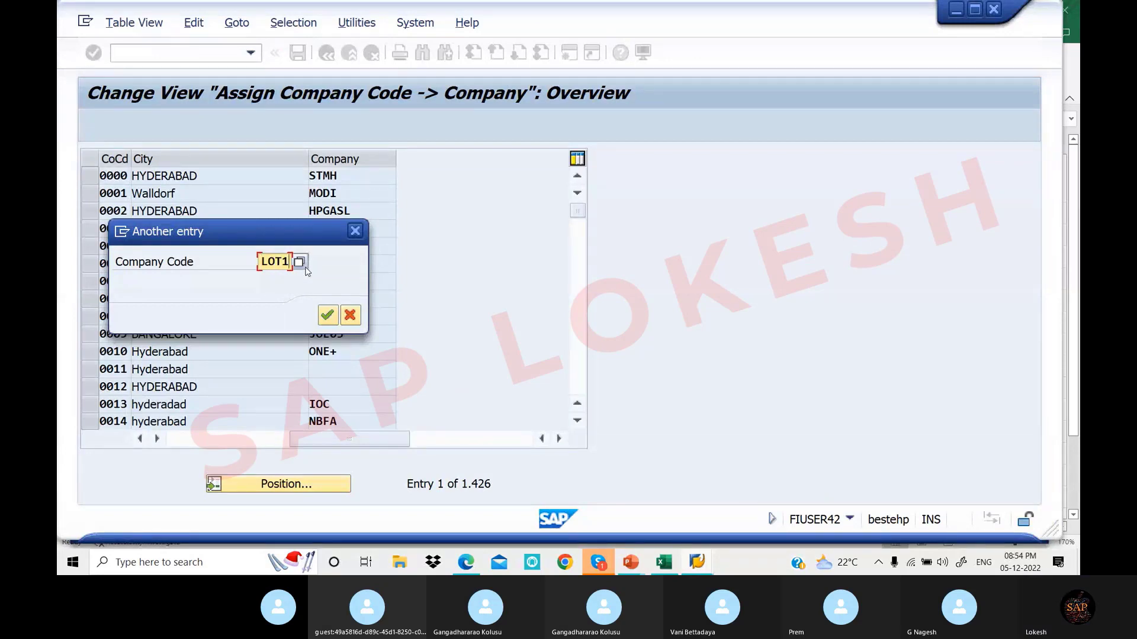
pyautogui.click(326, 317)
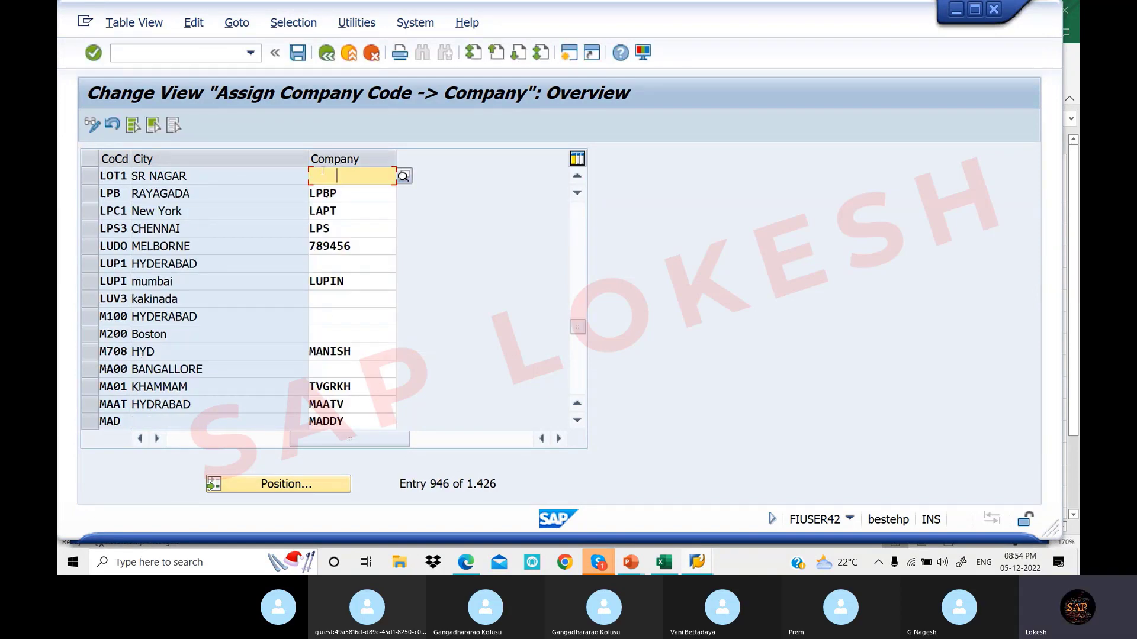
pyautogui.click(673, 567)
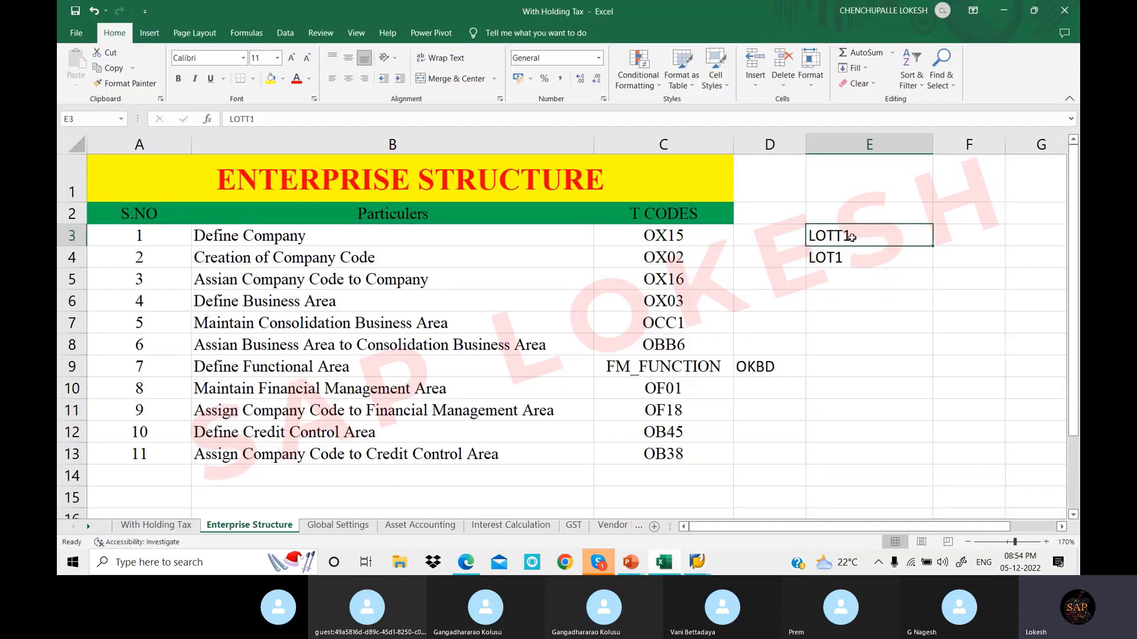
pyautogui.moveTo(695, 565)
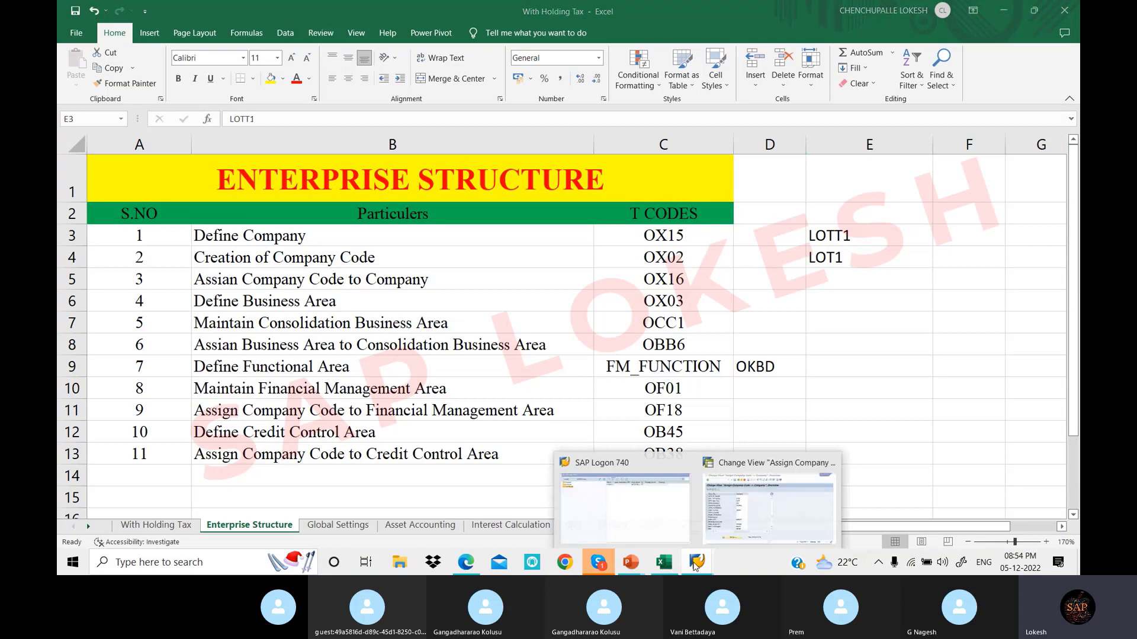
pyautogui.click(744, 509)
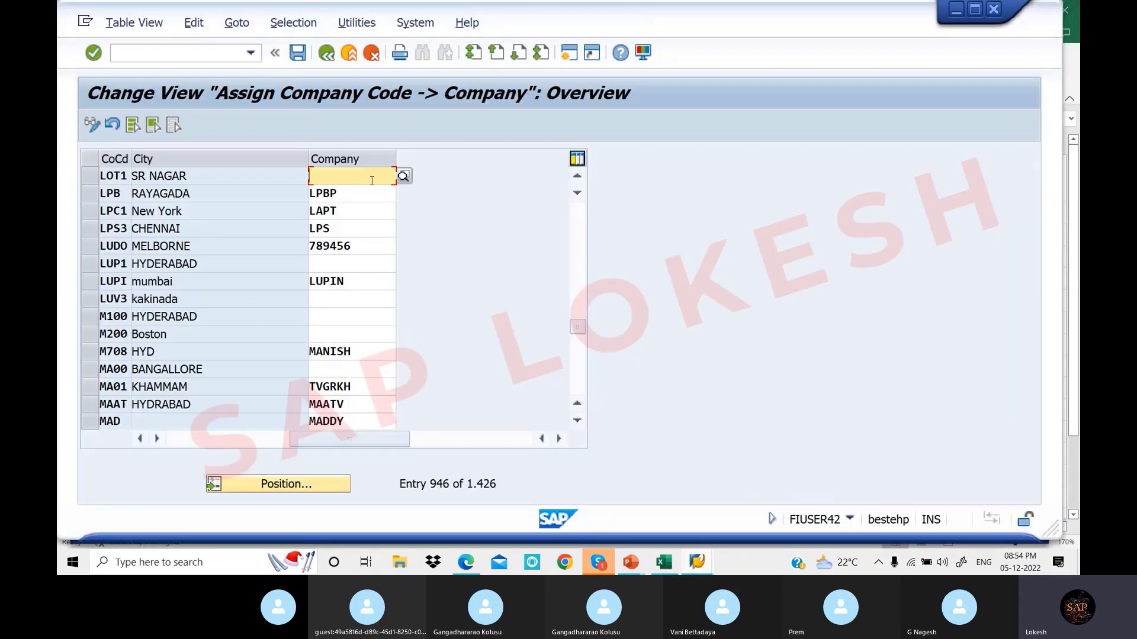
# Enter company LOTT1 for LOT1 and search the company value list for LOTT1
pyautogui.write('LO')
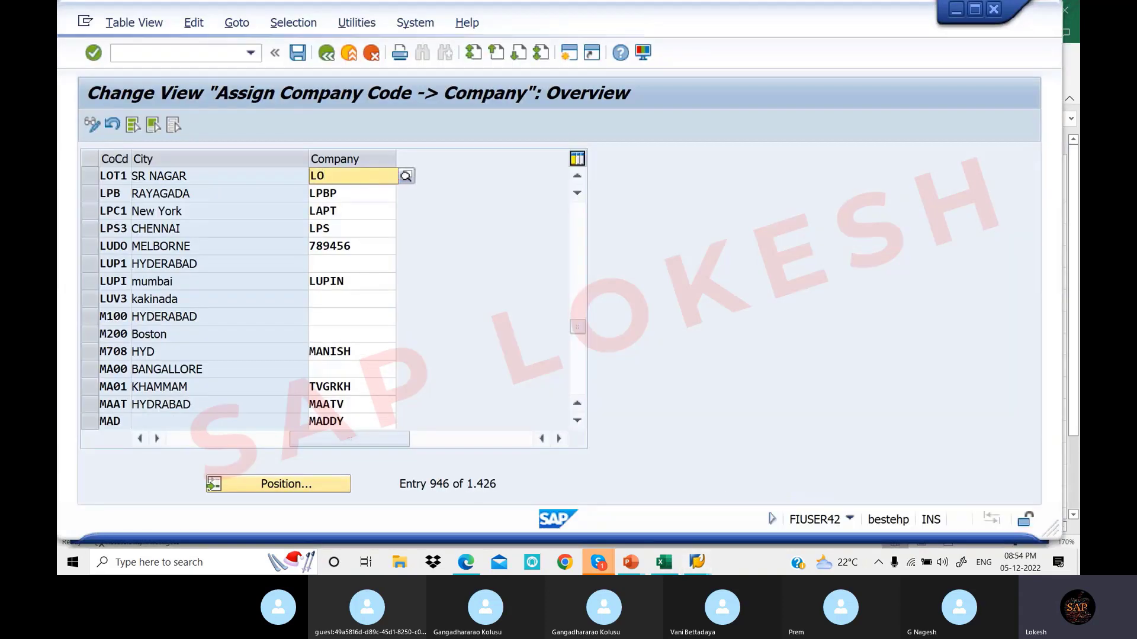
pyautogui.write('TT1')
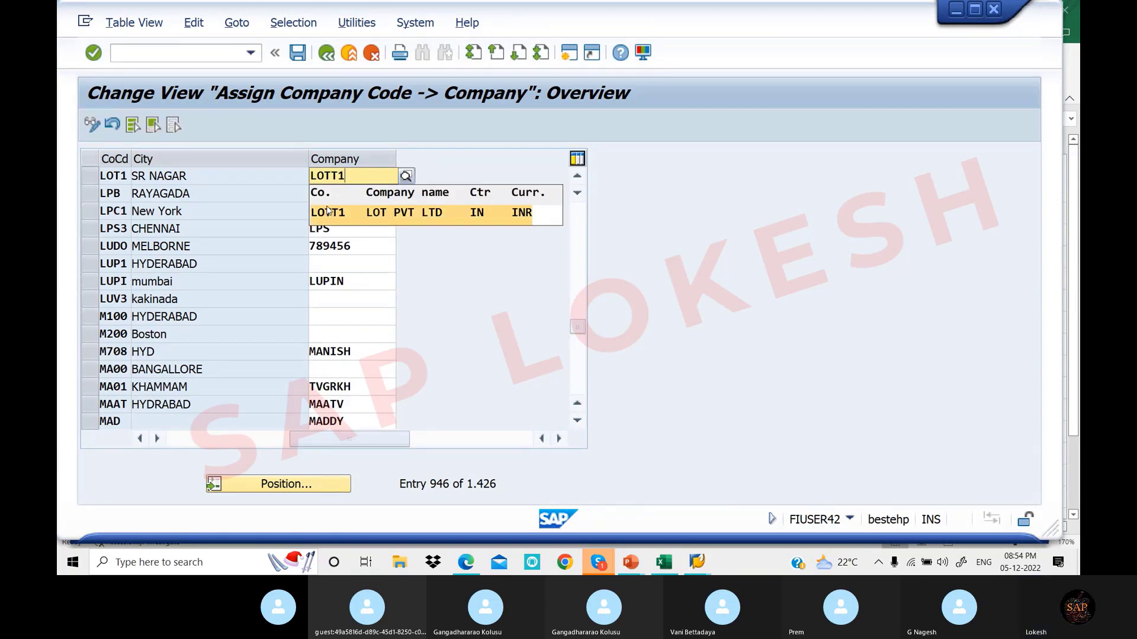
pyautogui.click(404, 176)
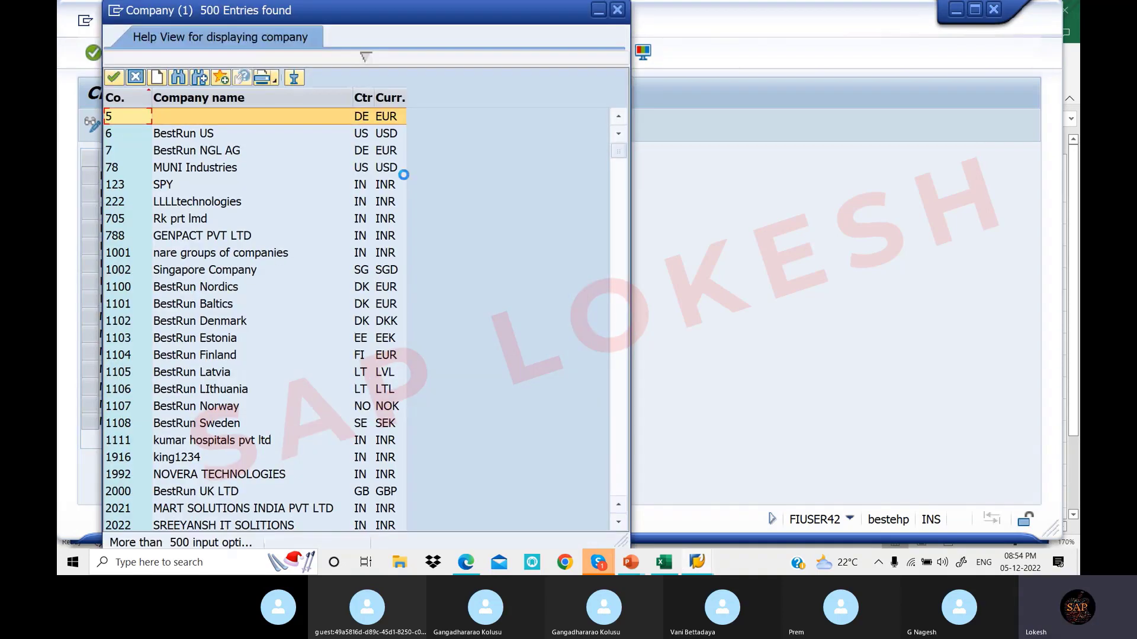
pyautogui.click(177, 77)
pyautogui.write('L')
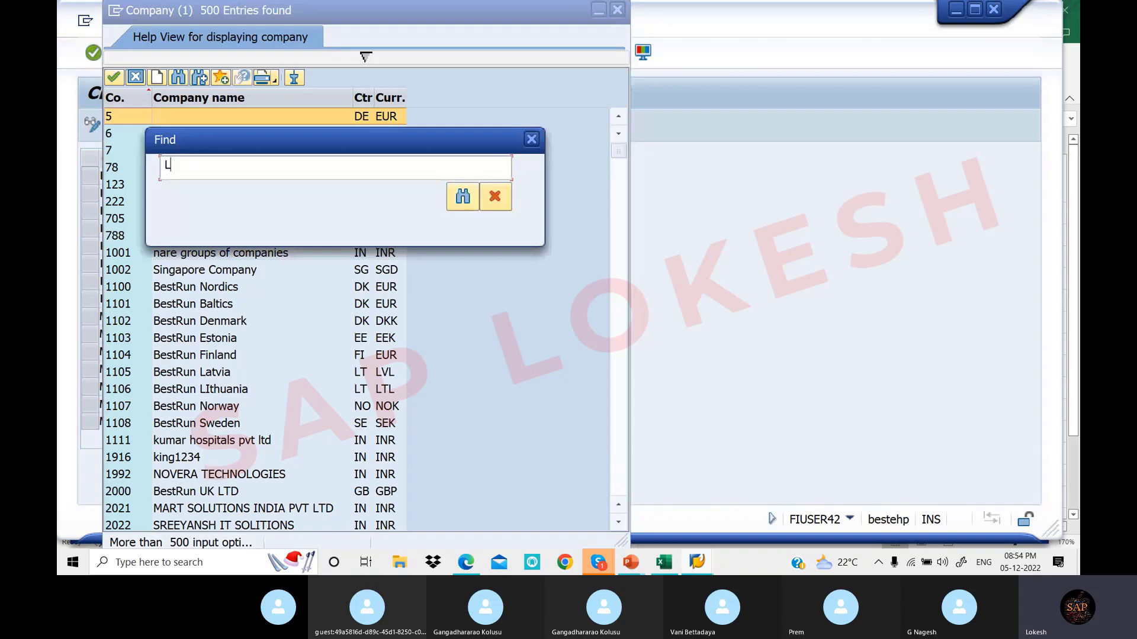
pyautogui.write('OTT1')
pyautogui.click(465, 198)
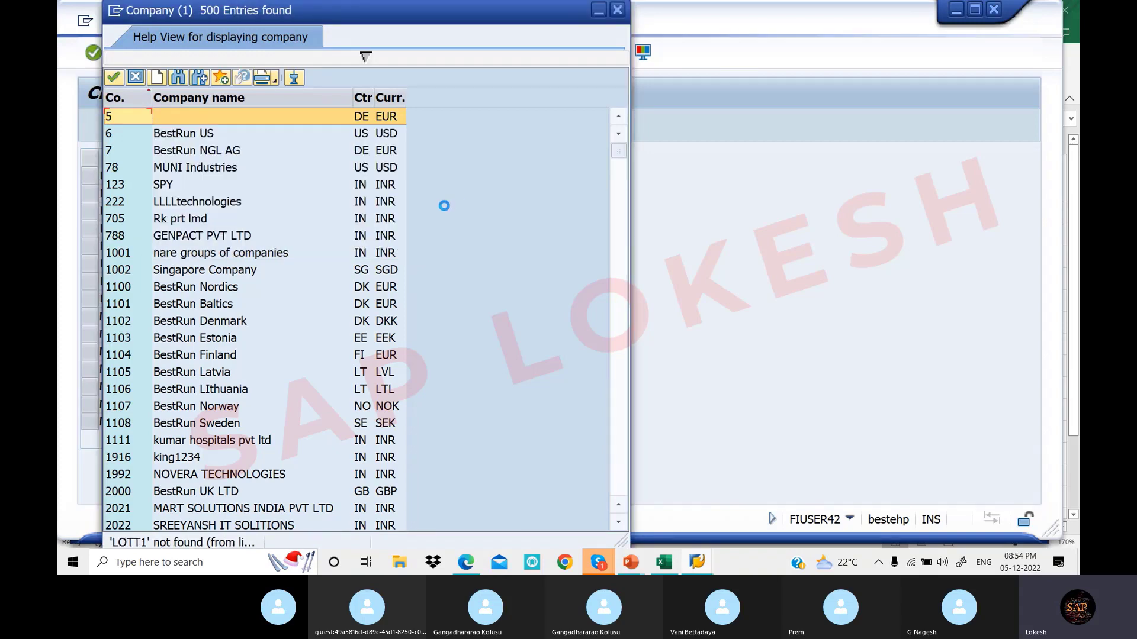
# Scroll through the company search results, then close the list without selecting one
pyautogui.scroll(-15, 207, 320)
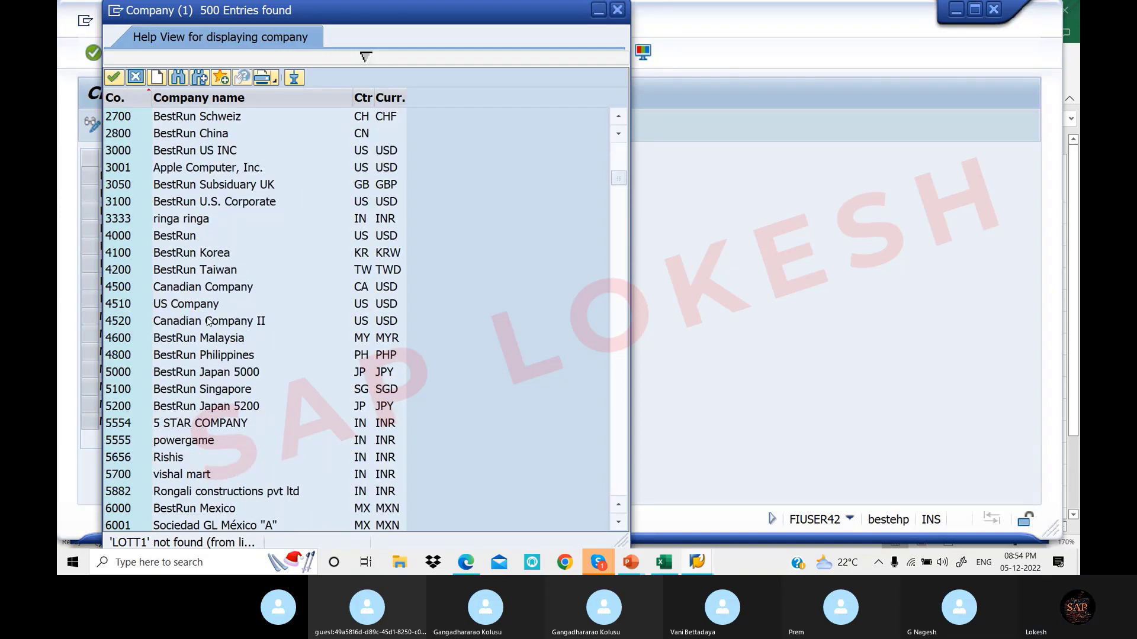
pyautogui.scroll(-20, 208, 320)
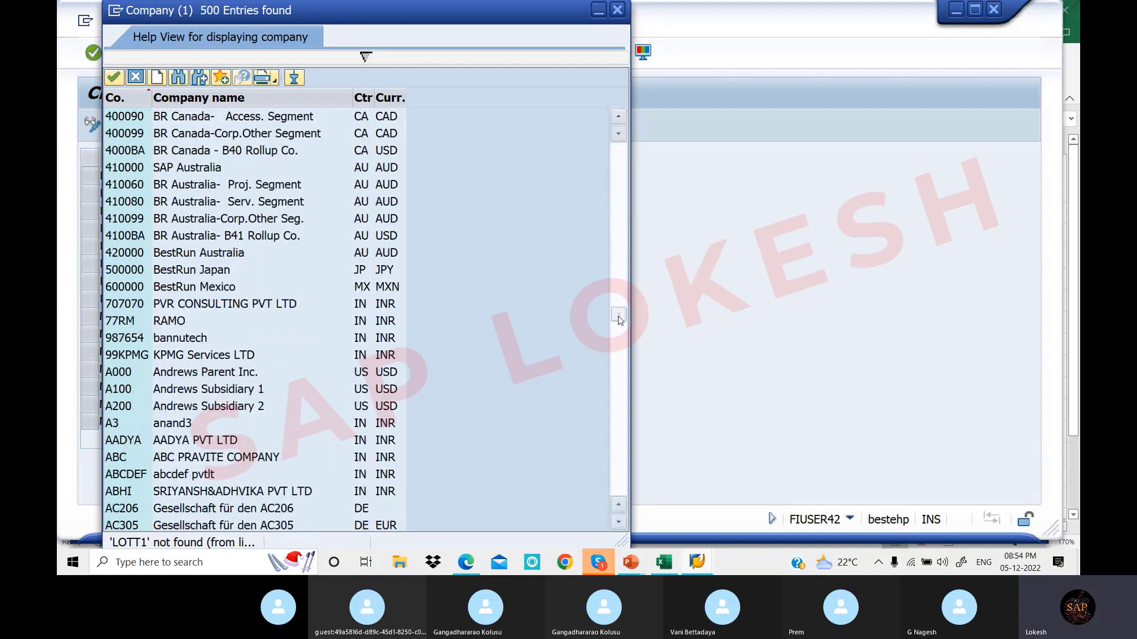
pyautogui.scroll(-15, 207, 320)
pyautogui.scroll(-6, 161, 321)
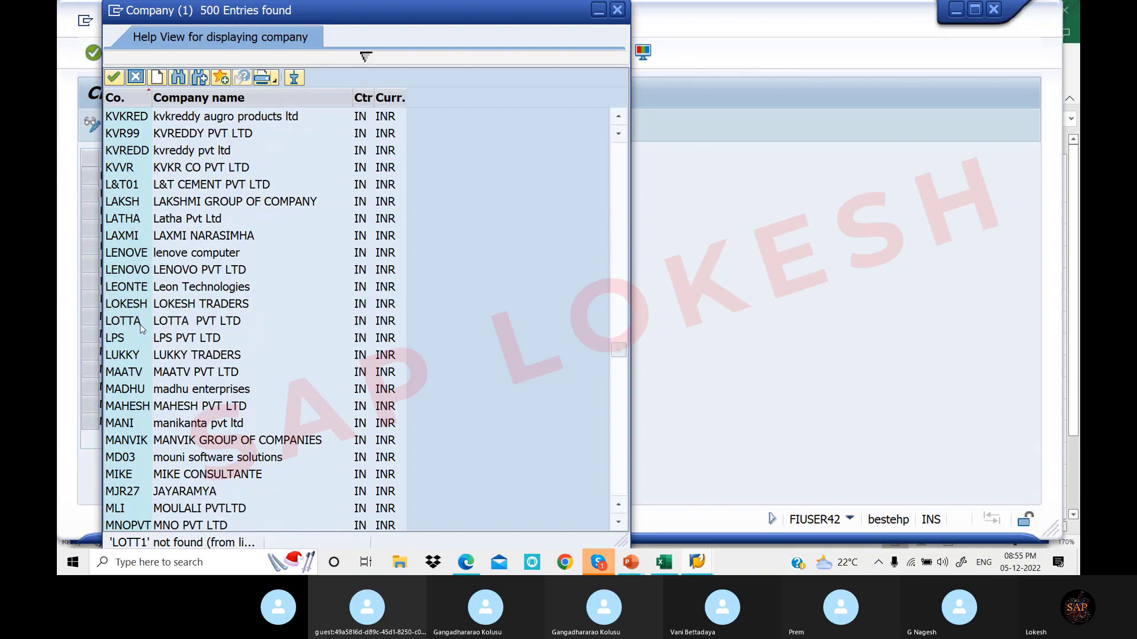
pyautogui.scroll(1, 141, 327)
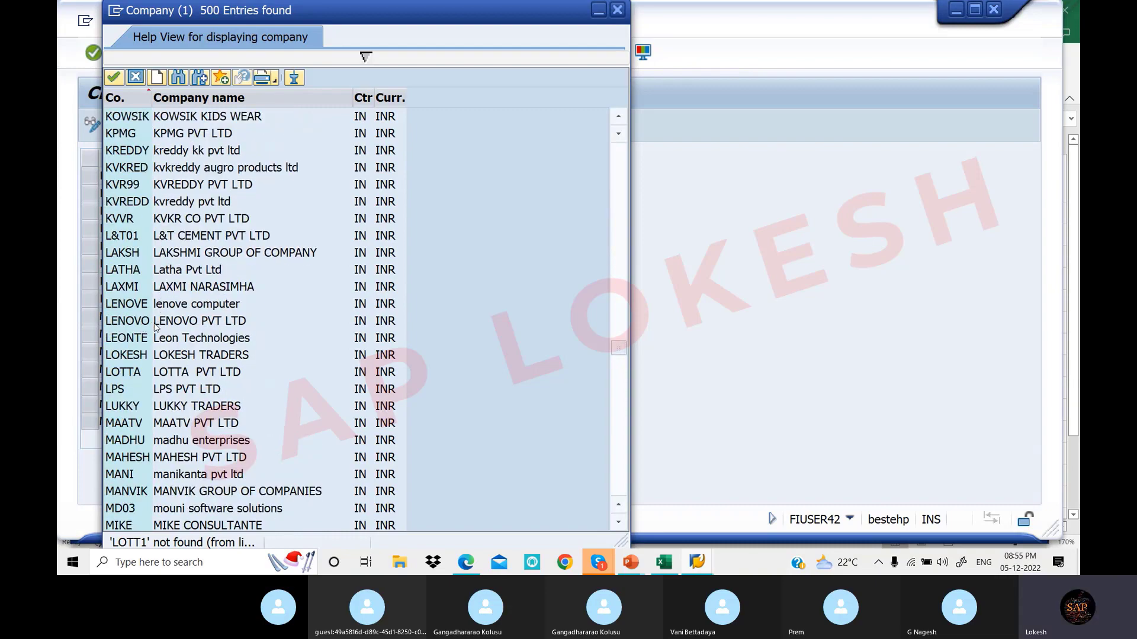
pyautogui.scroll(-4, 155, 327)
pyautogui.scroll(-12, 156, 330)
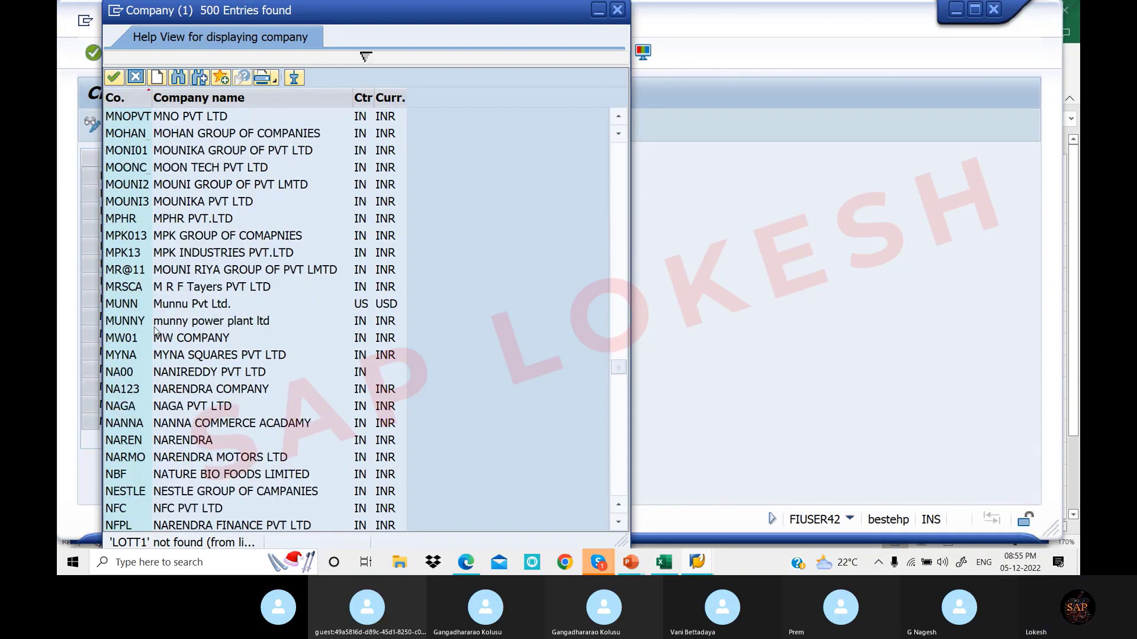
pyautogui.scroll(-20, 155, 330)
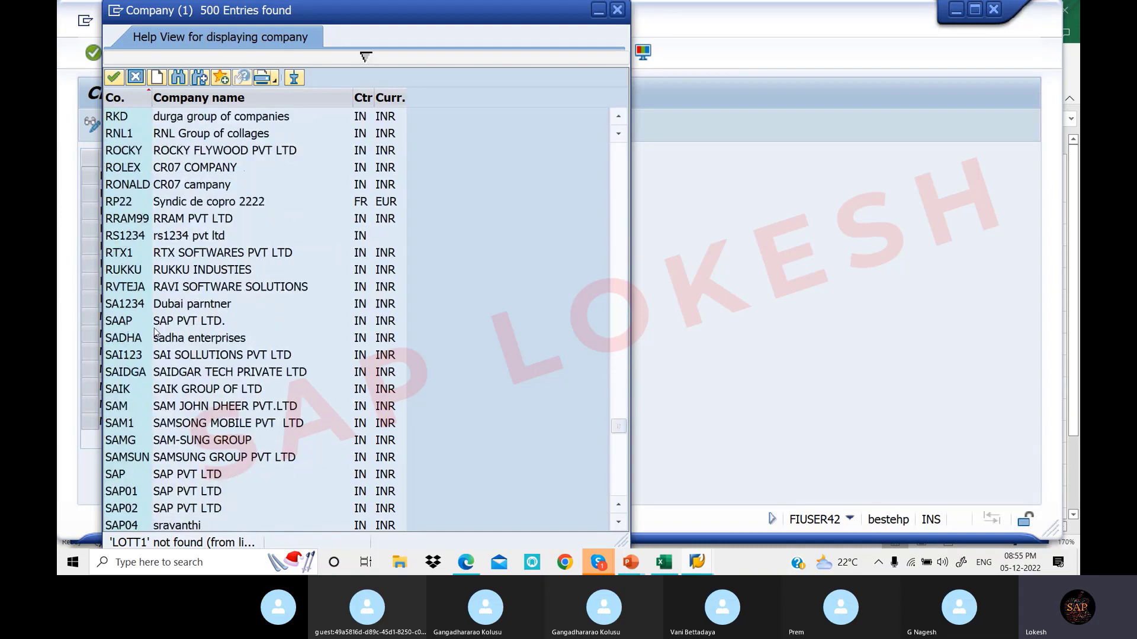
pyautogui.scroll(7, 158, 337)
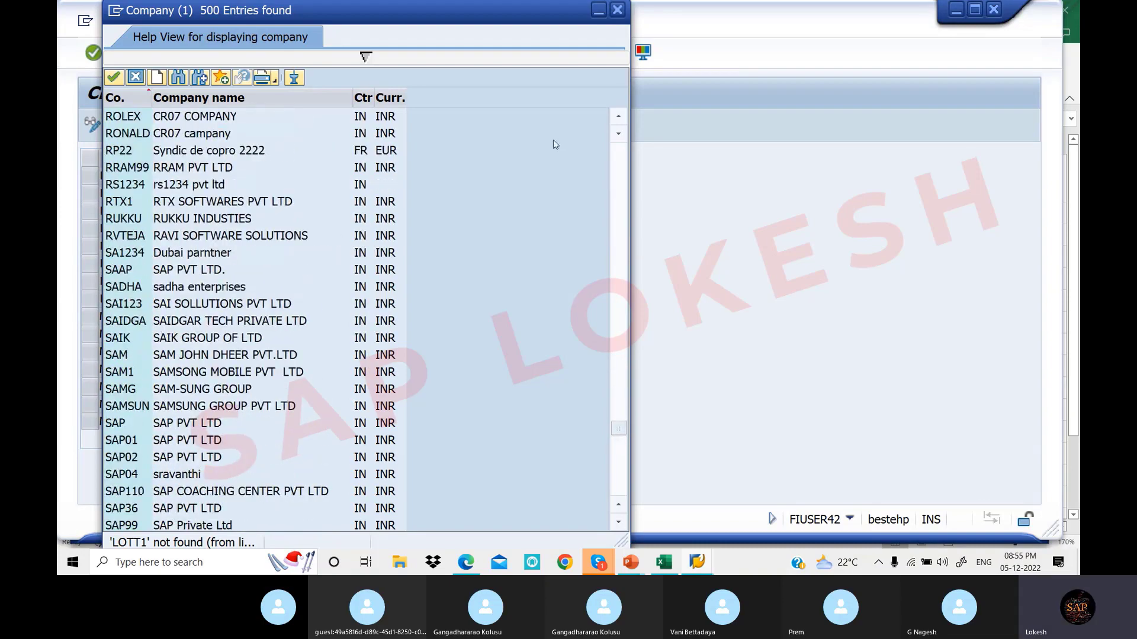
pyautogui.click(617, 12)
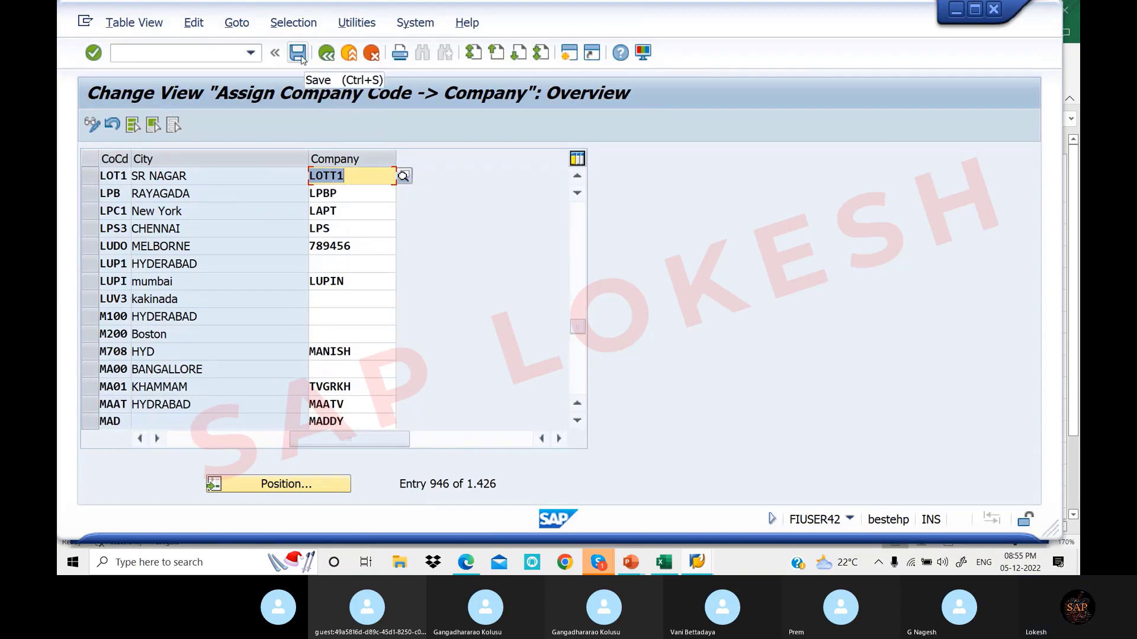
# Save the LOT1-to-LOTT1 assignment and list your own customizing requests
pyautogui.click(298, 53)
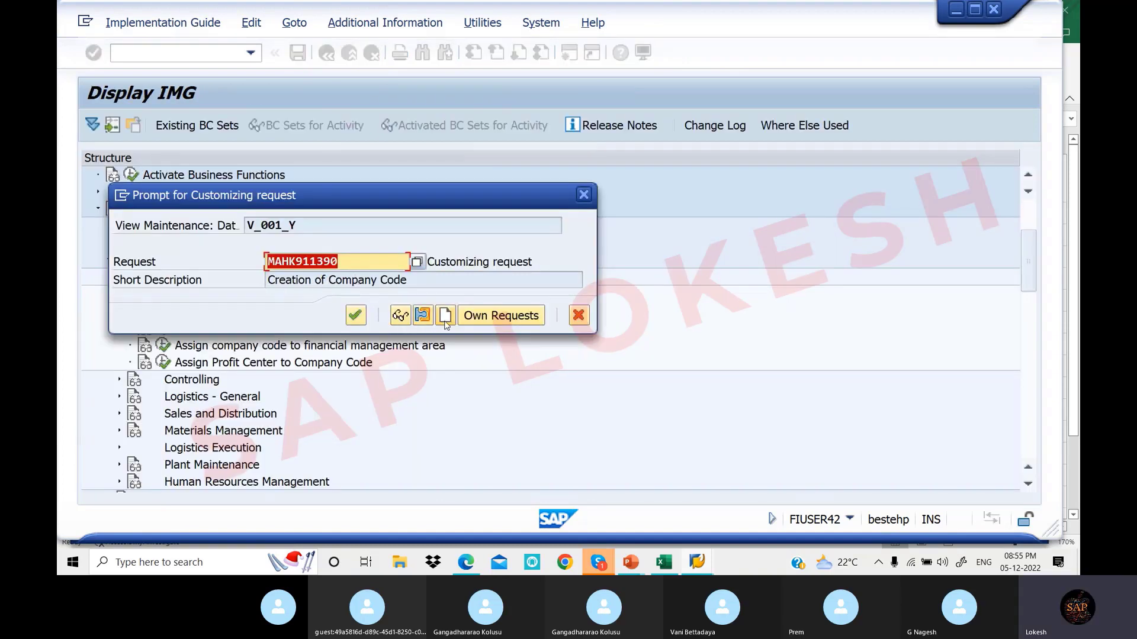
pyautogui.click(417, 262)
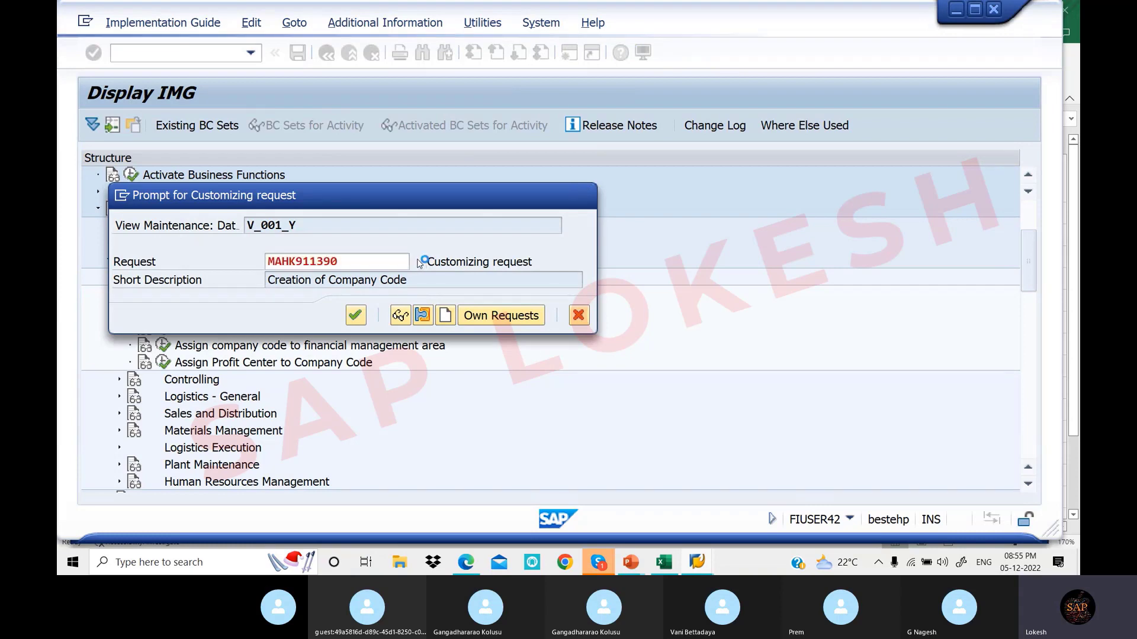
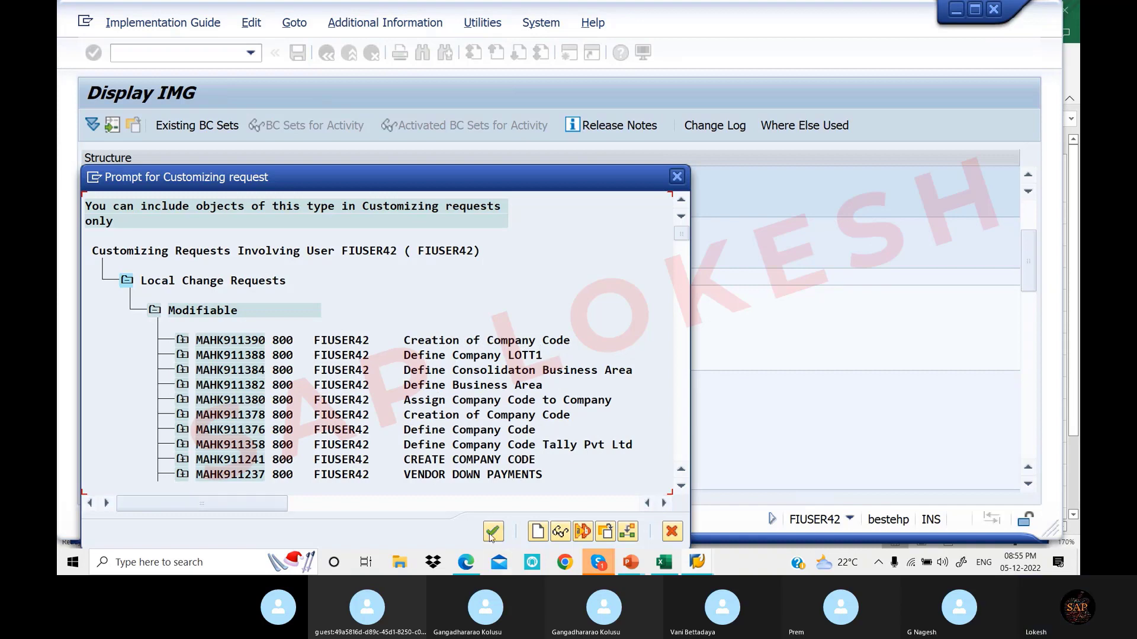
# Create customizing request 'Assign Company Code to Company' and save the LOT1-to-LOTT1 assignment under it
pyautogui.click(677, 177)
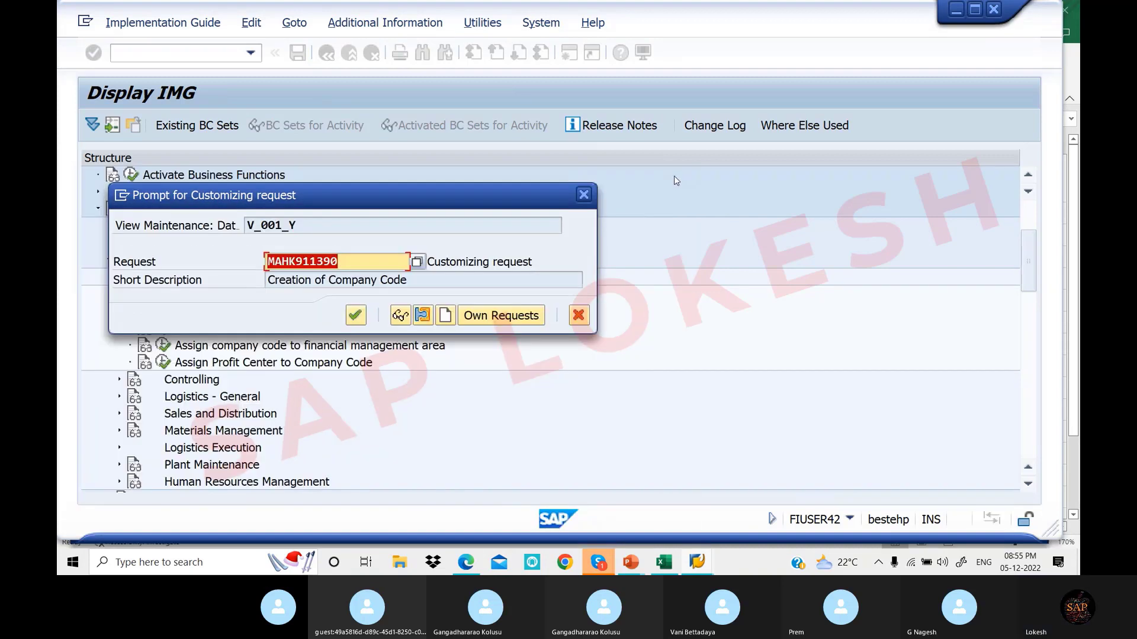
pyautogui.click(446, 316)
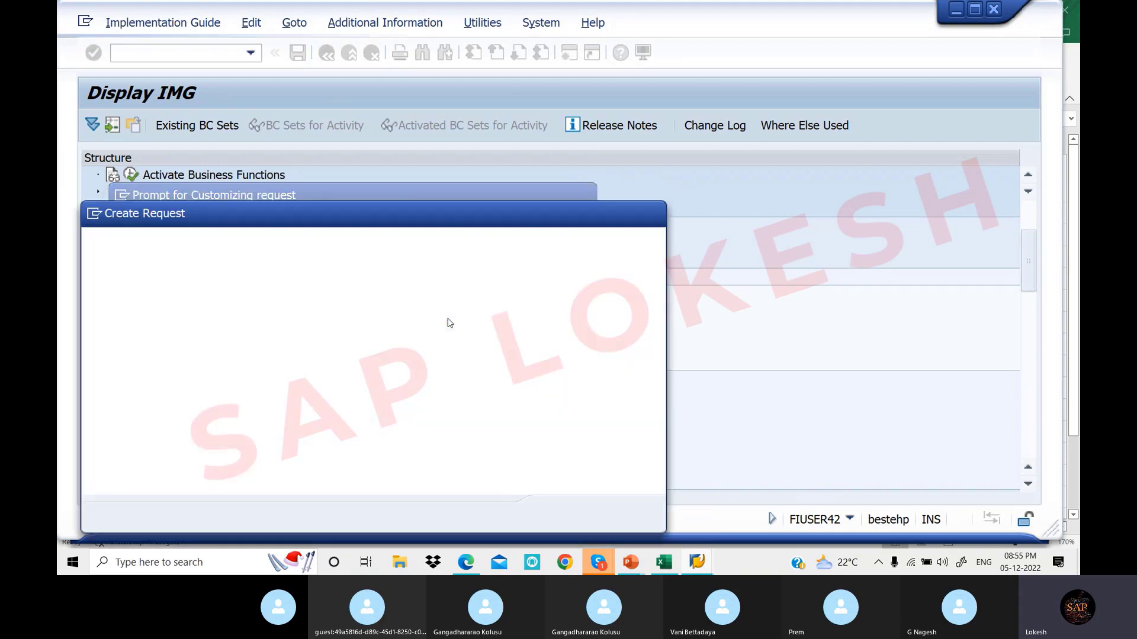
pyautogui.moveTo(390, 218); pyautogui.dragTo(640, 212)
pyautogui.write('Assog')
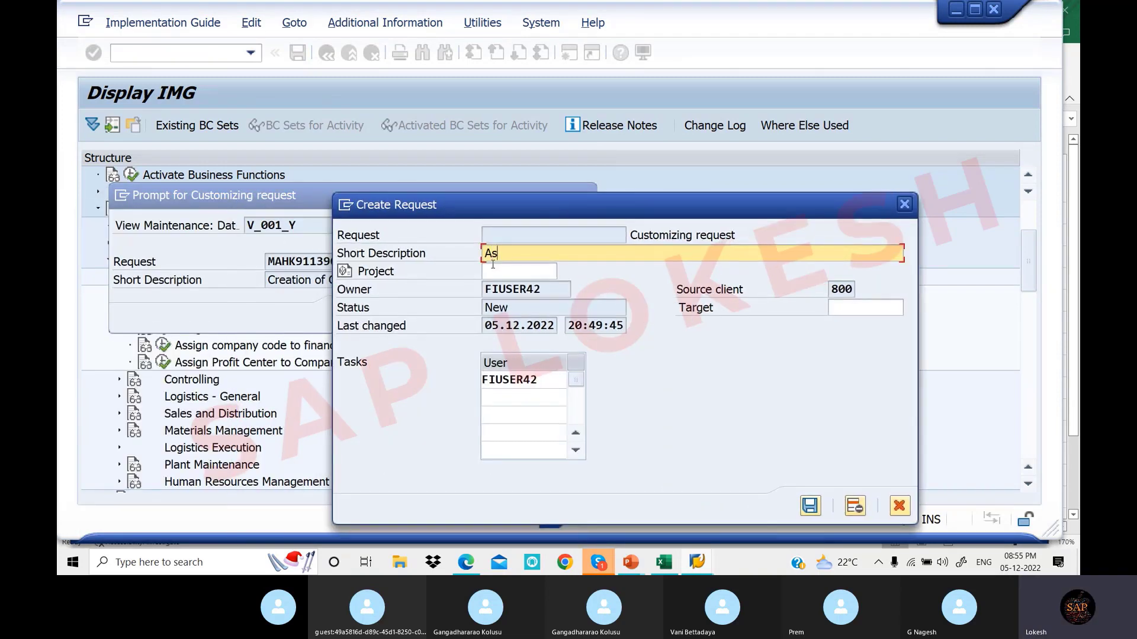
pyautogui.press('BackSpace')
pyautogui.press('BackSpace')
pyautogui.press('BackSpace')
pyautogui.write('ign')
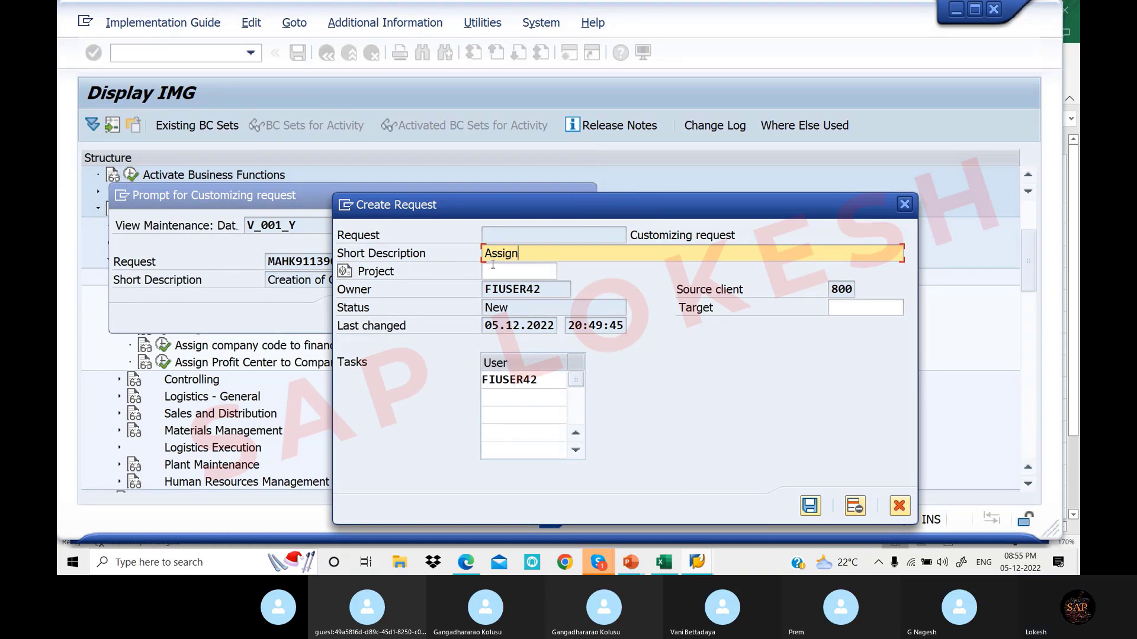
pyautogui.write(' Company ')
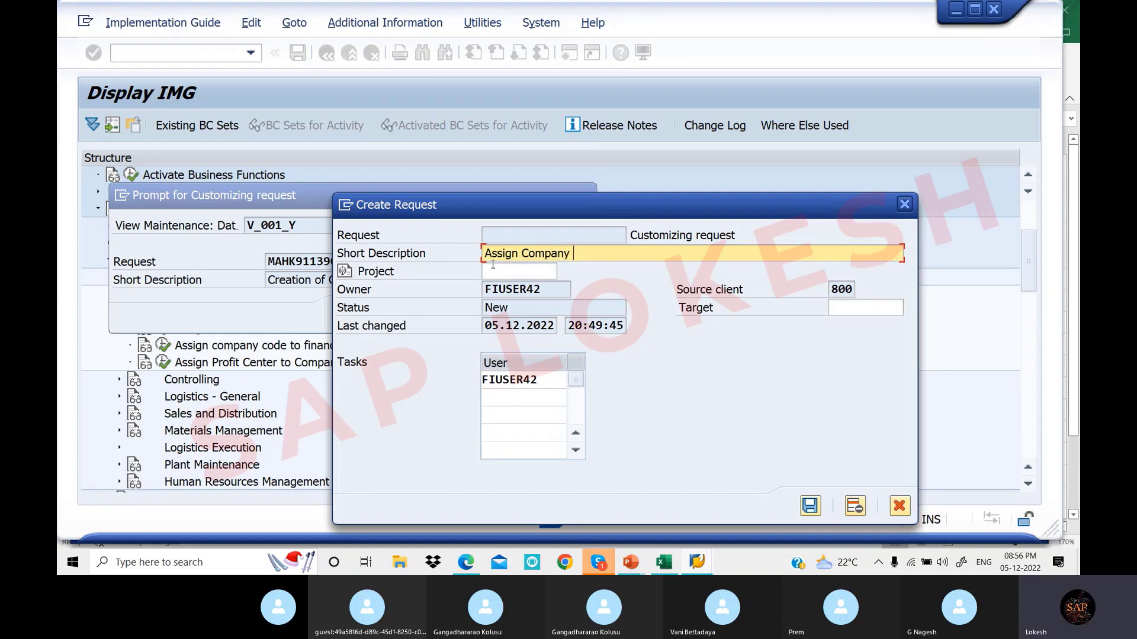
pyautogui.write('cCode to Company')
pyautogui.click(810, 505)
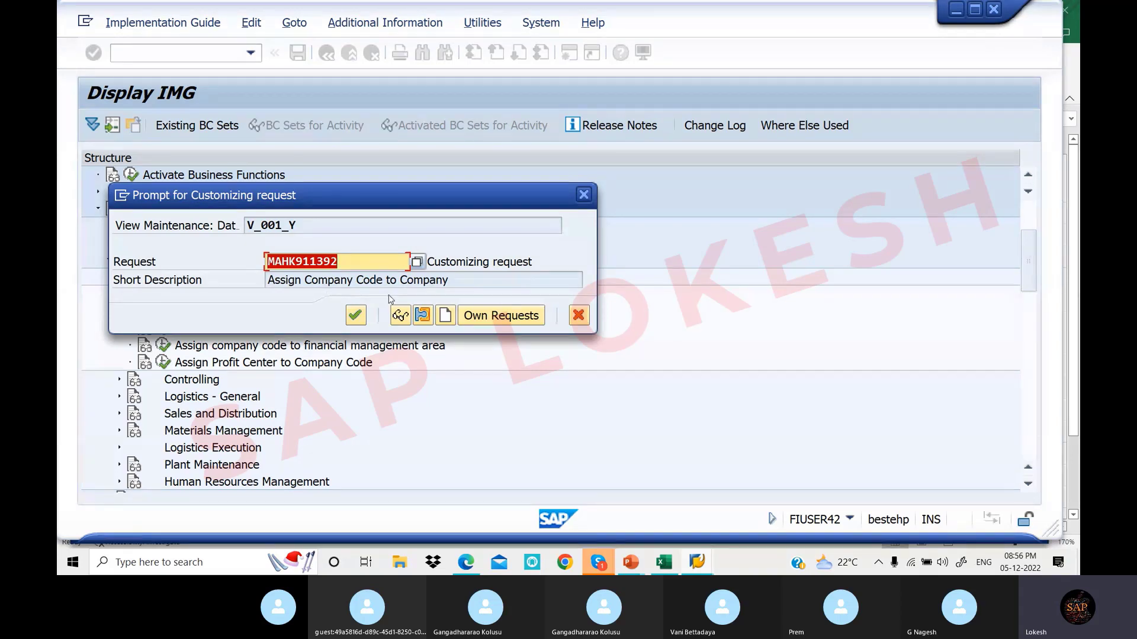
pyautogui.click(356, 315)
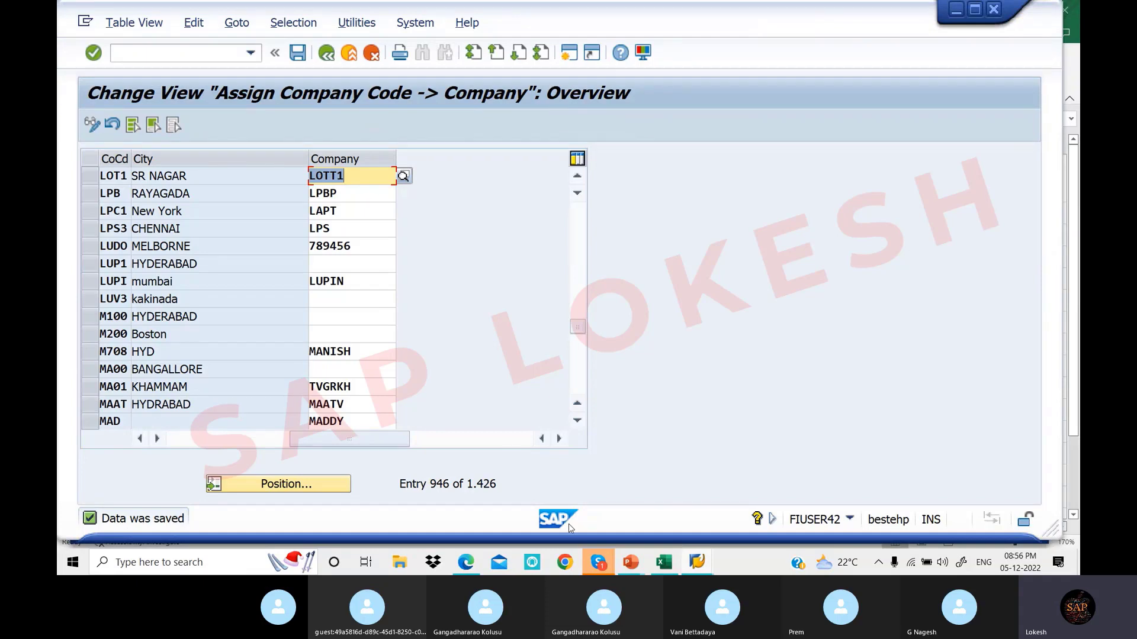
# Read the PDF notes down to section 4 Define Business Area (OX03), then return to SAP
pyautogui.click(477, 565)
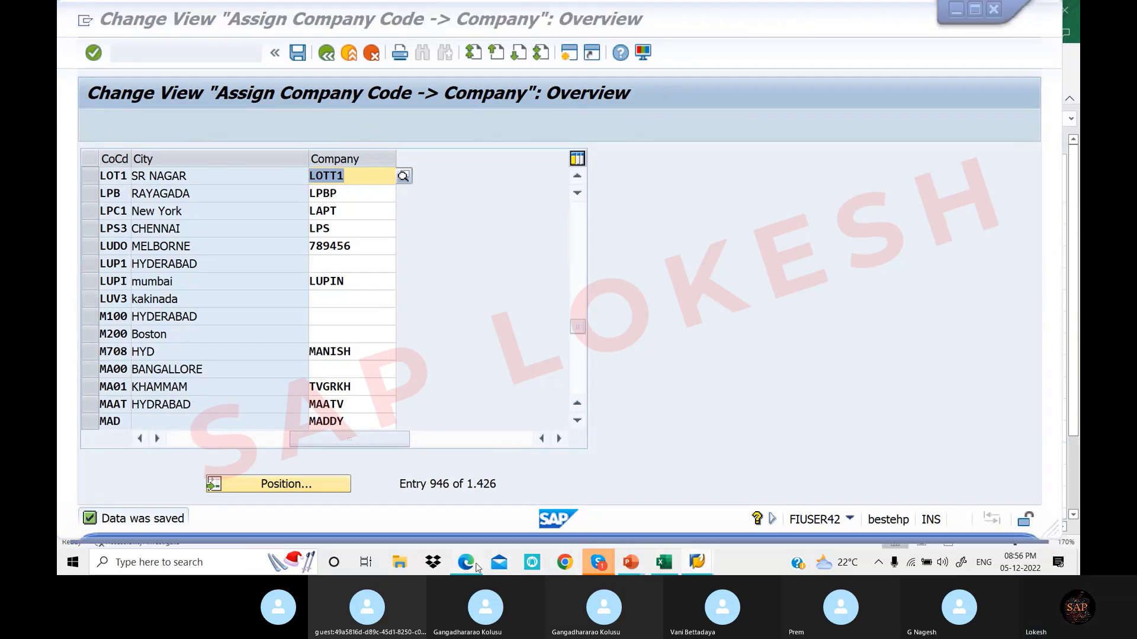
pyautogui.scroll(-7, 484, 302)
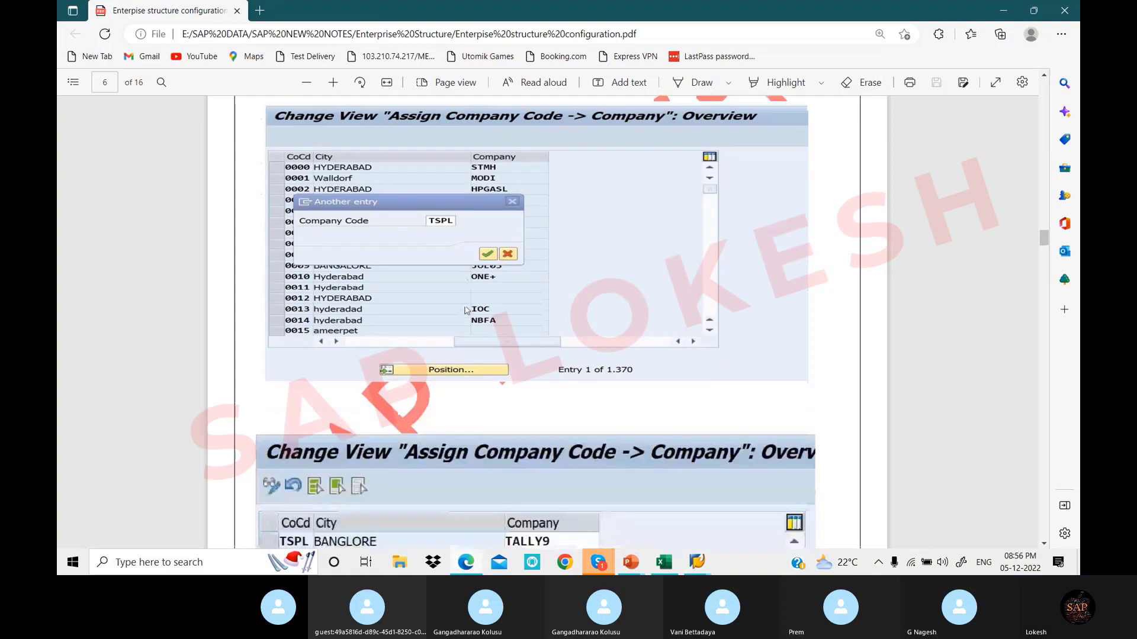
pyautogui.scroll(-9, 482, 297)
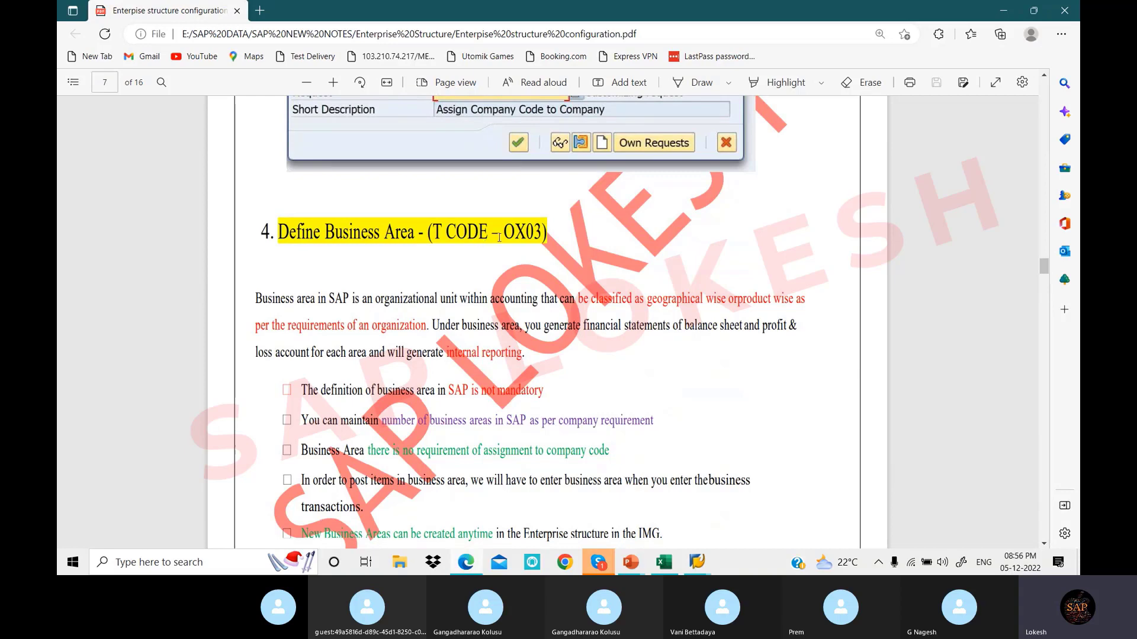
pyautogui.scroll(-10, 544, 240)
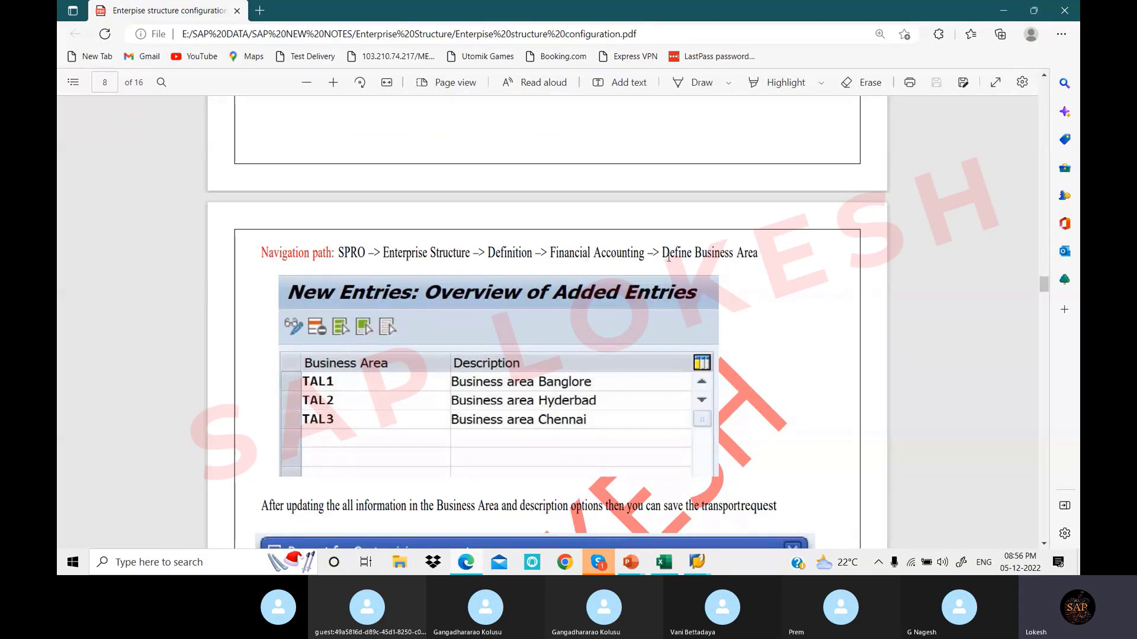
pyautogui.click(697, 562)
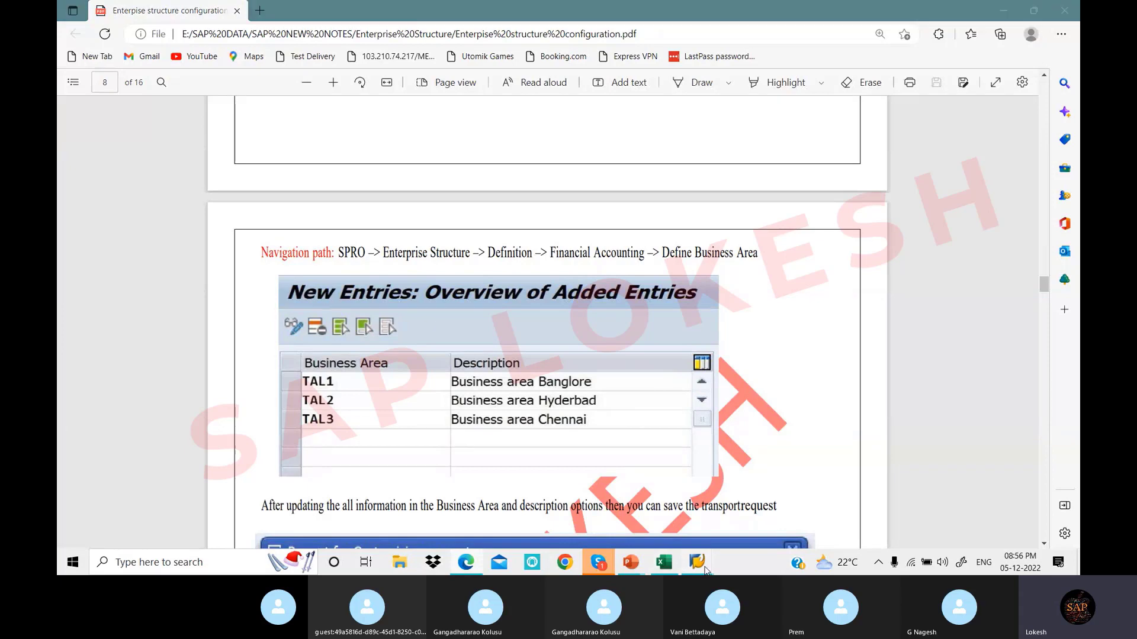
pyautogui.click(737, 526)
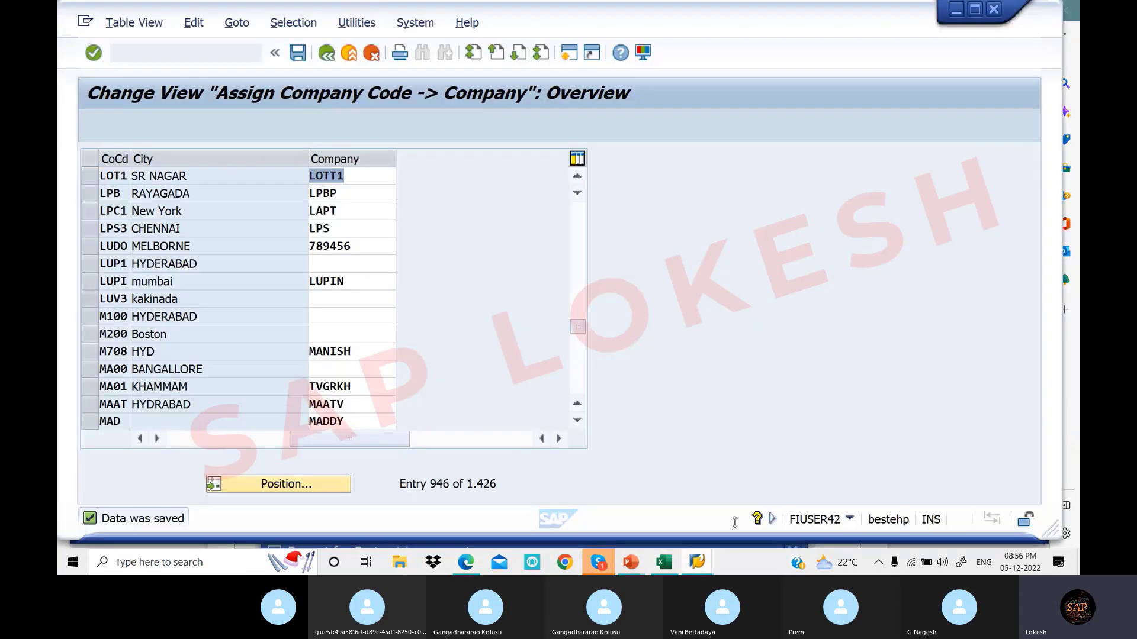
# Return to the IMG tree and run Define Business Area under the Definition branch
pyautogui.click(325, 55)
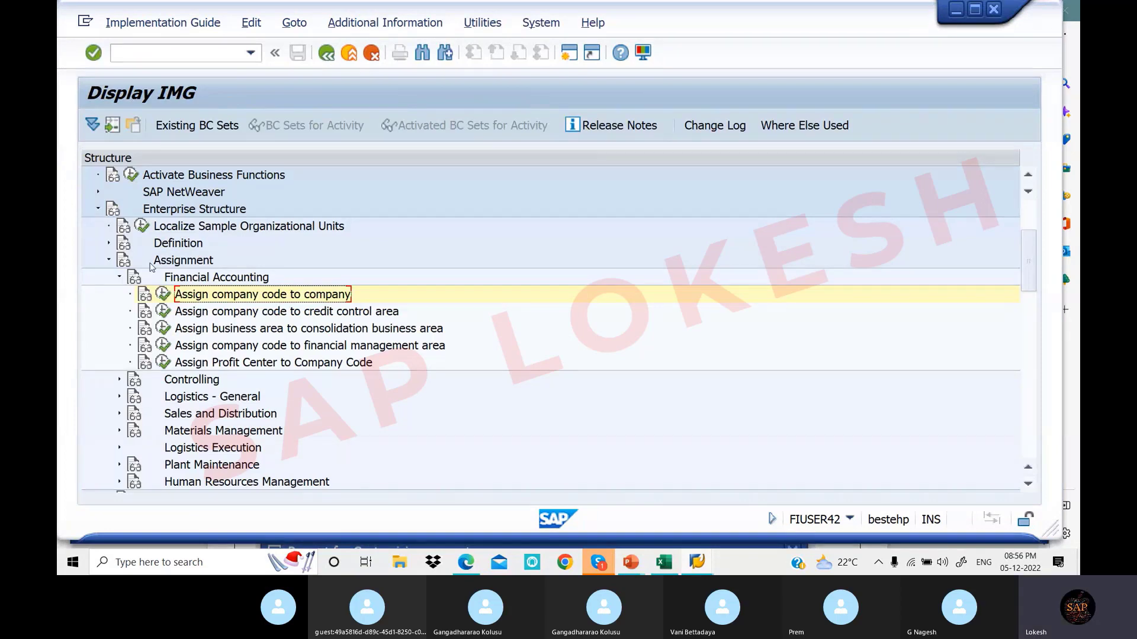
pyautogui.click(109, 261)
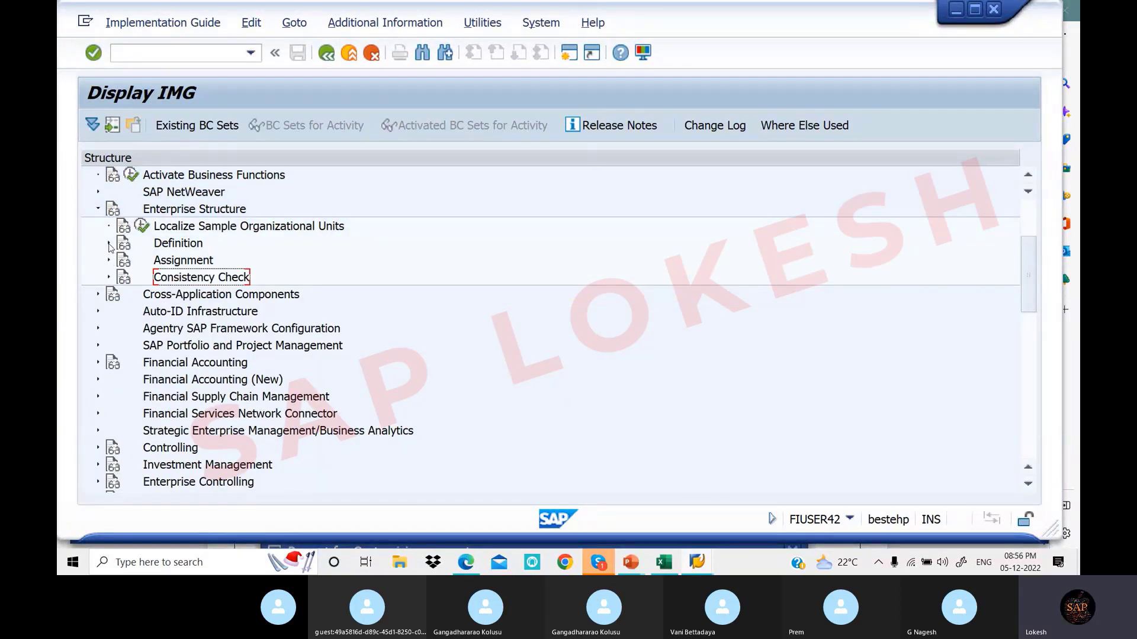
pyautogui.click(109, 243)
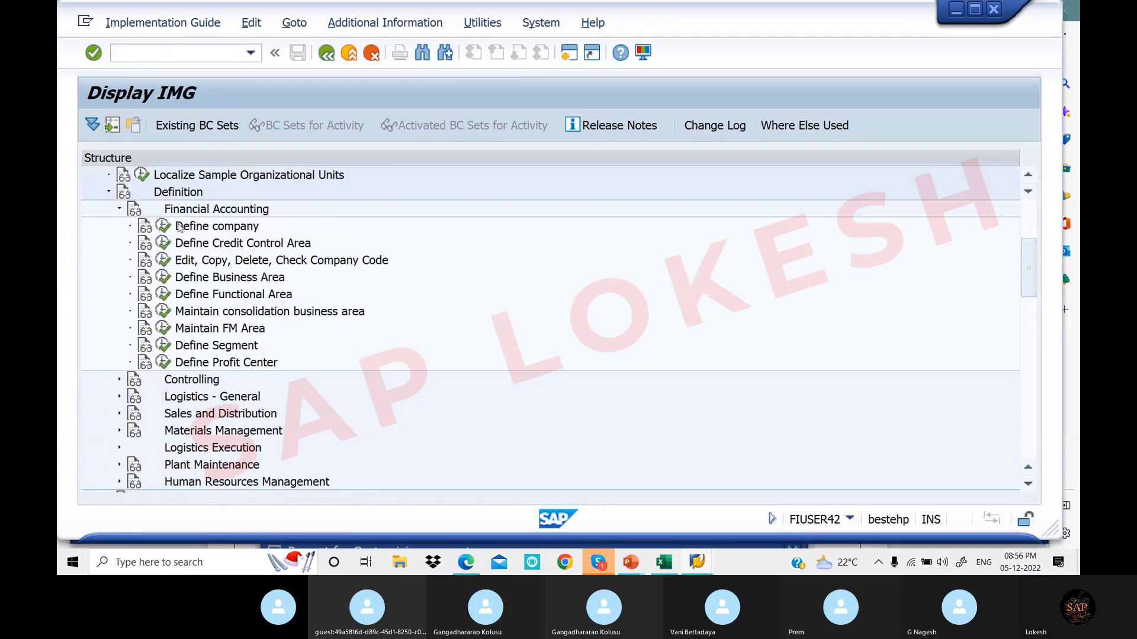
pyautogui.click(165, 279)
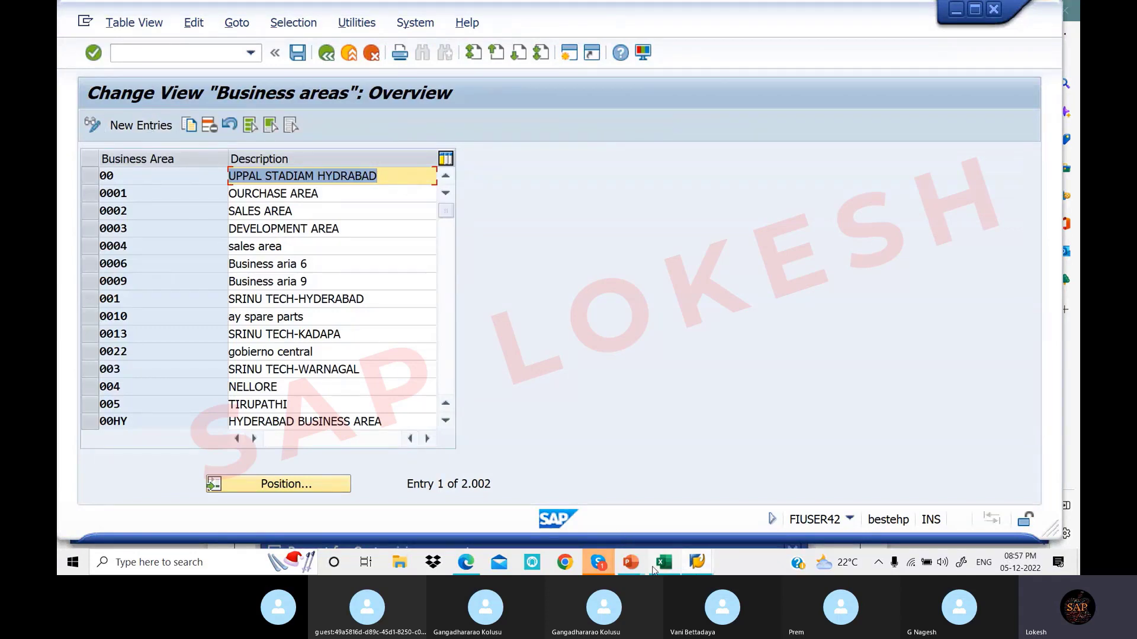
# Scroll the PDF notes to the example business areas TAL1 to TAL3
pyautogui.click(471, 567)
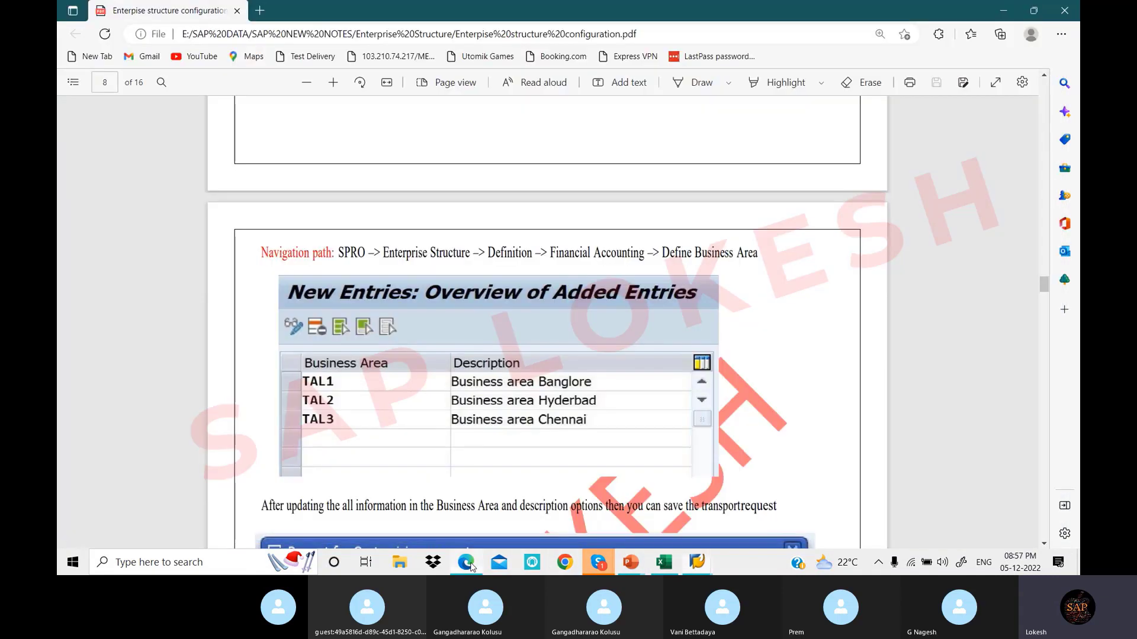
pyautogui.scroll(-2, 477, 325)
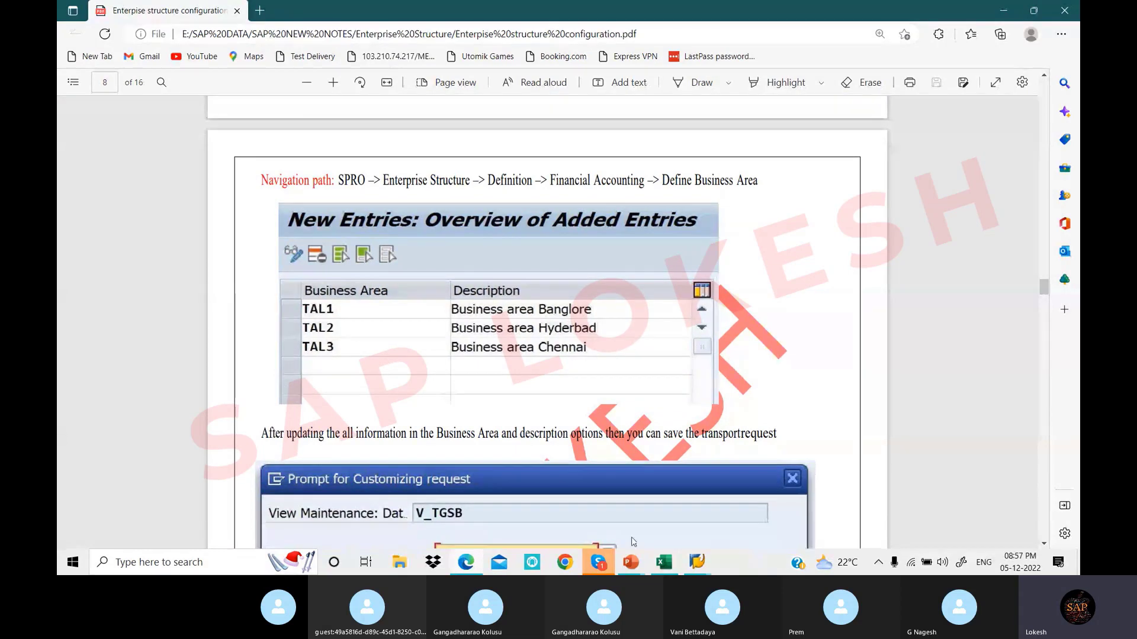
# Select business areas 0006 and 0009 and copy them as new entries
pyautogui.moveTo(694, 567)
pyautogui.click(748, 518)
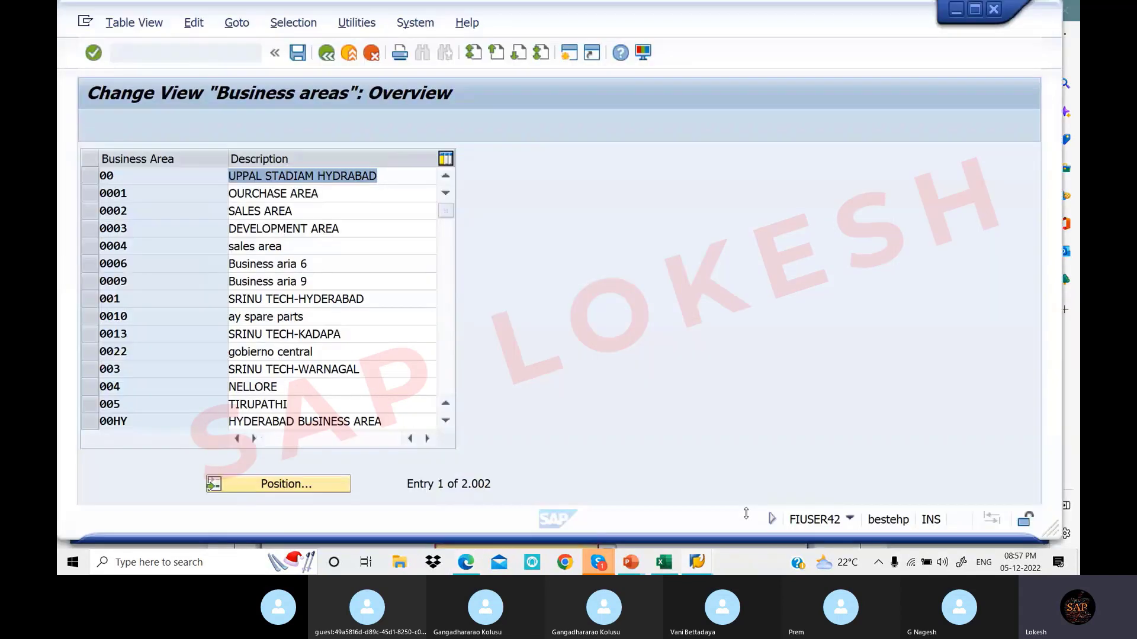
pyautogui.click(90, 193)
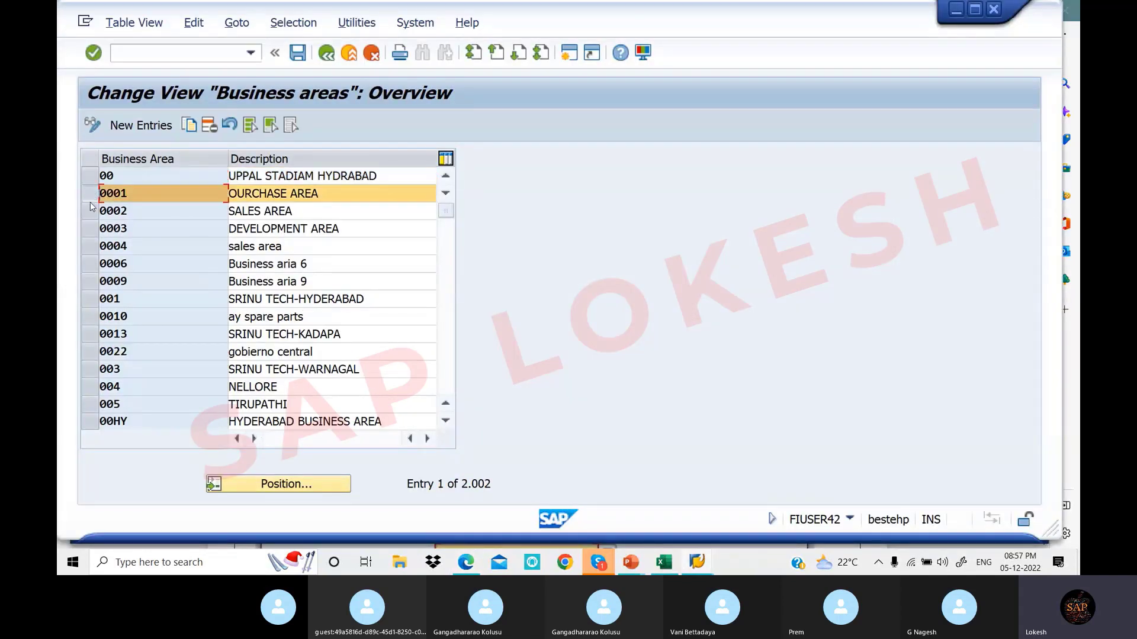
pyautogui.click(89, 210)
pyautogui.click(90, 229)
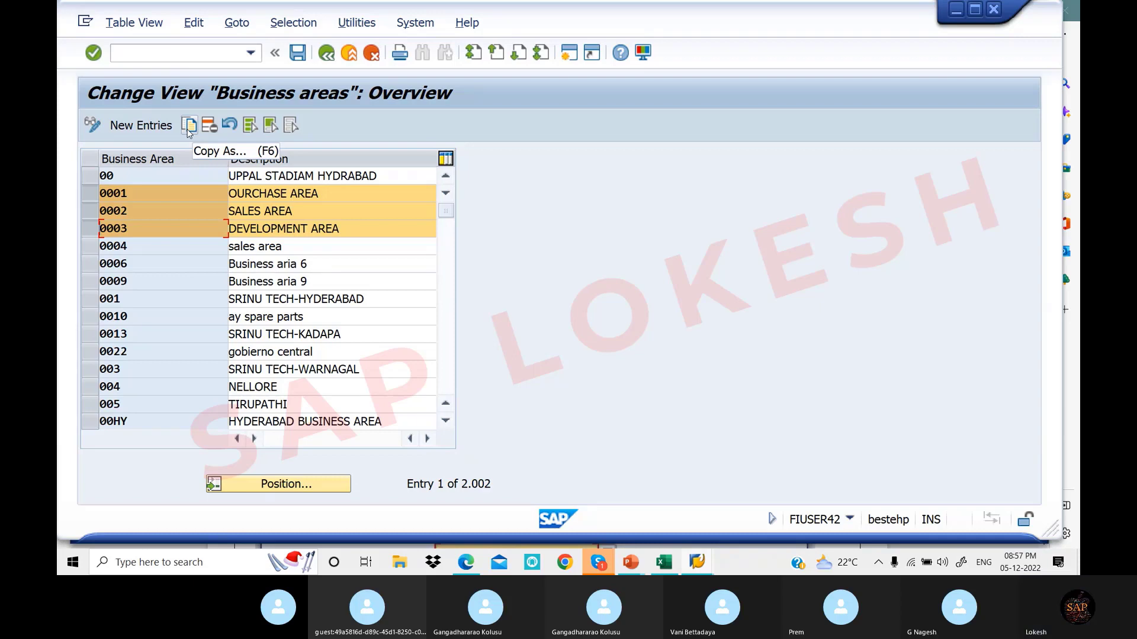
pyautogui.click(90, 193)
pyautogui.click(92, 210)
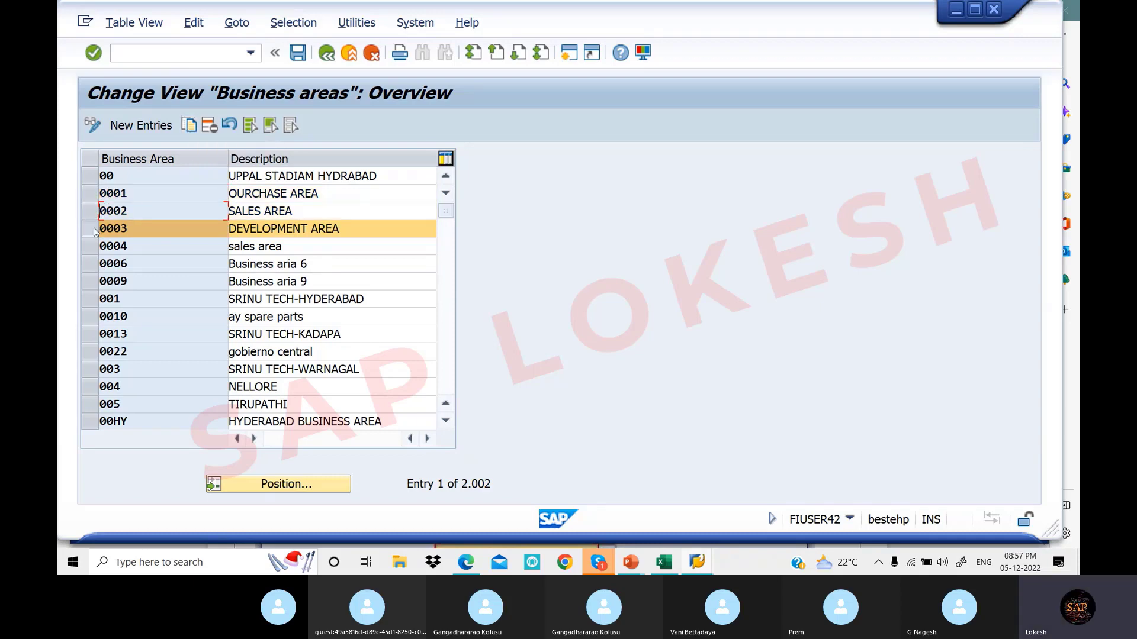
pyautogui.click(90, 229)
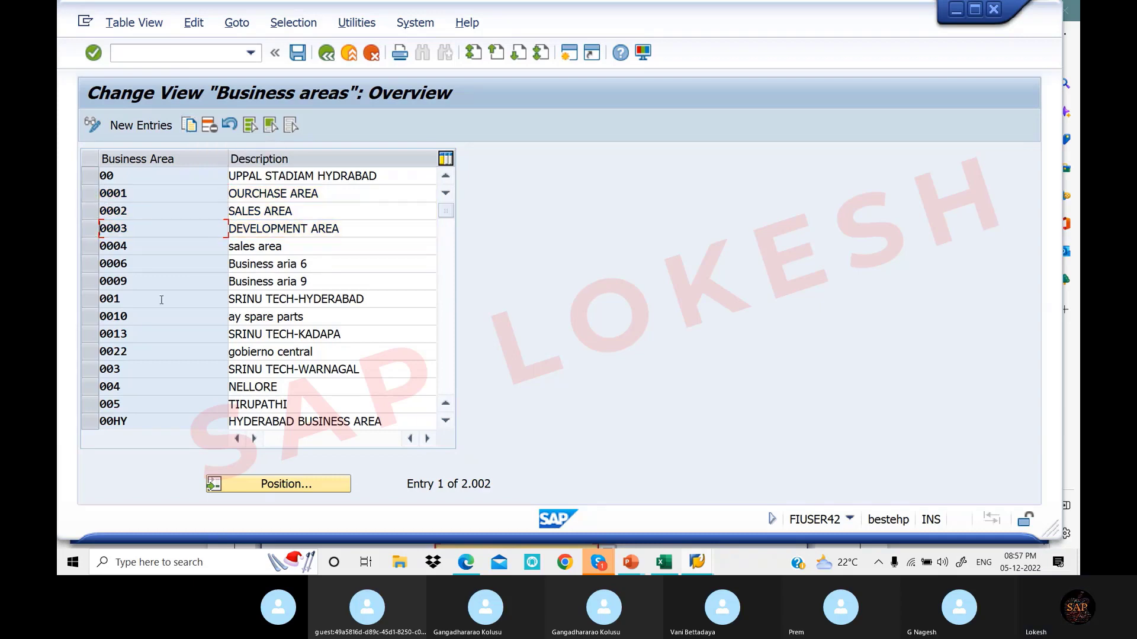
pyautogui.click(90, 264)
pyautogui.click(92, 281)
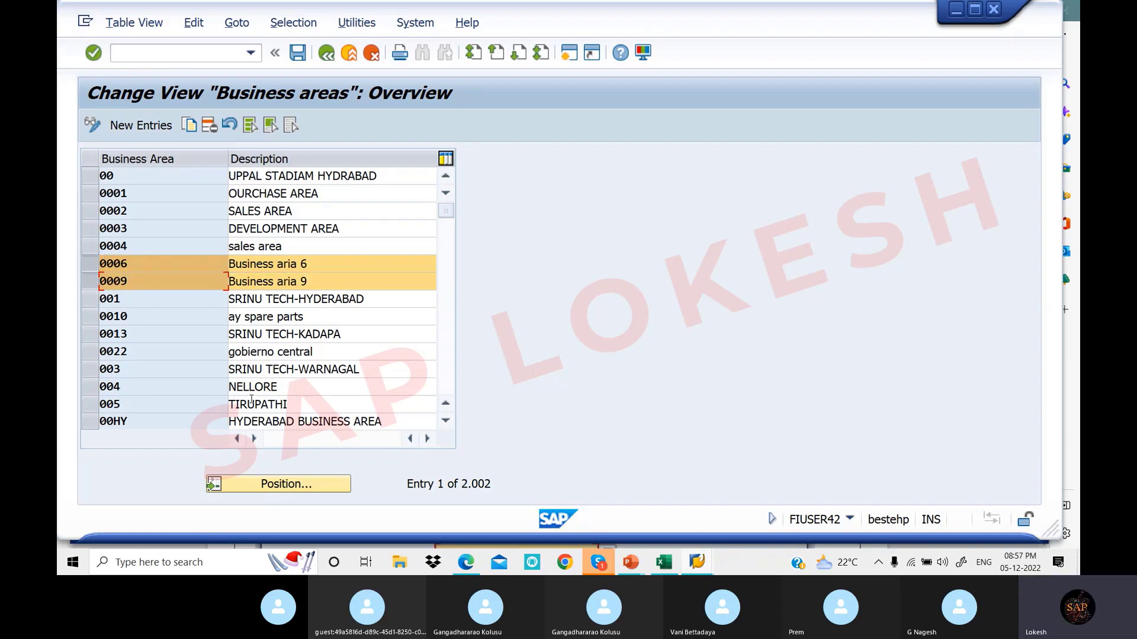
pyautogui.scroll(-1, 270, 368)
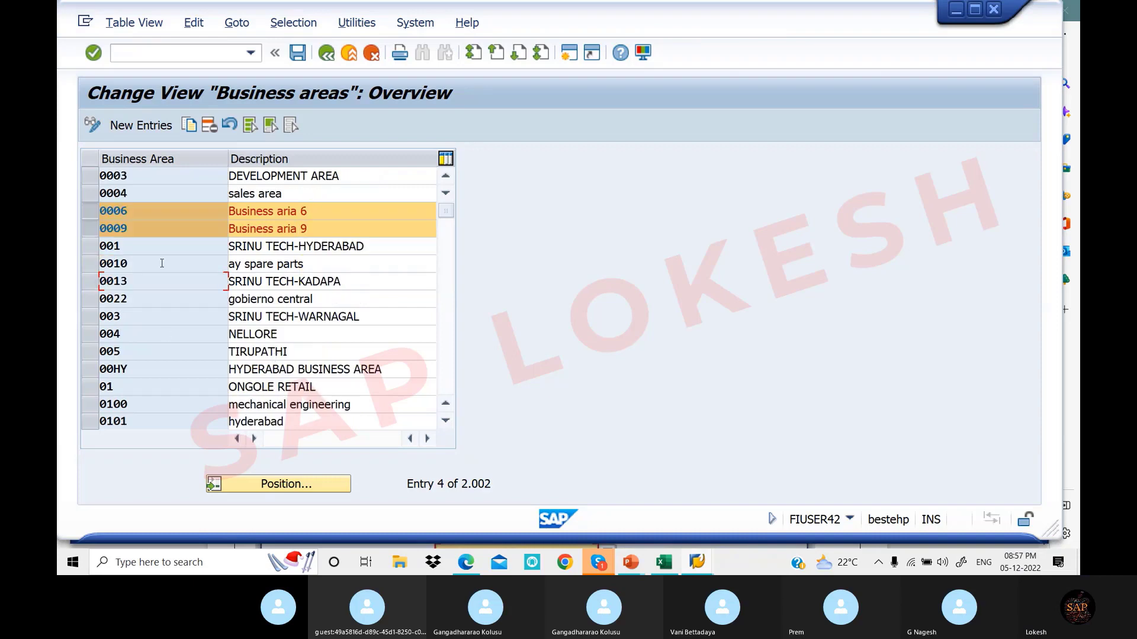
pyautogui.scroll(1, 182, 294)
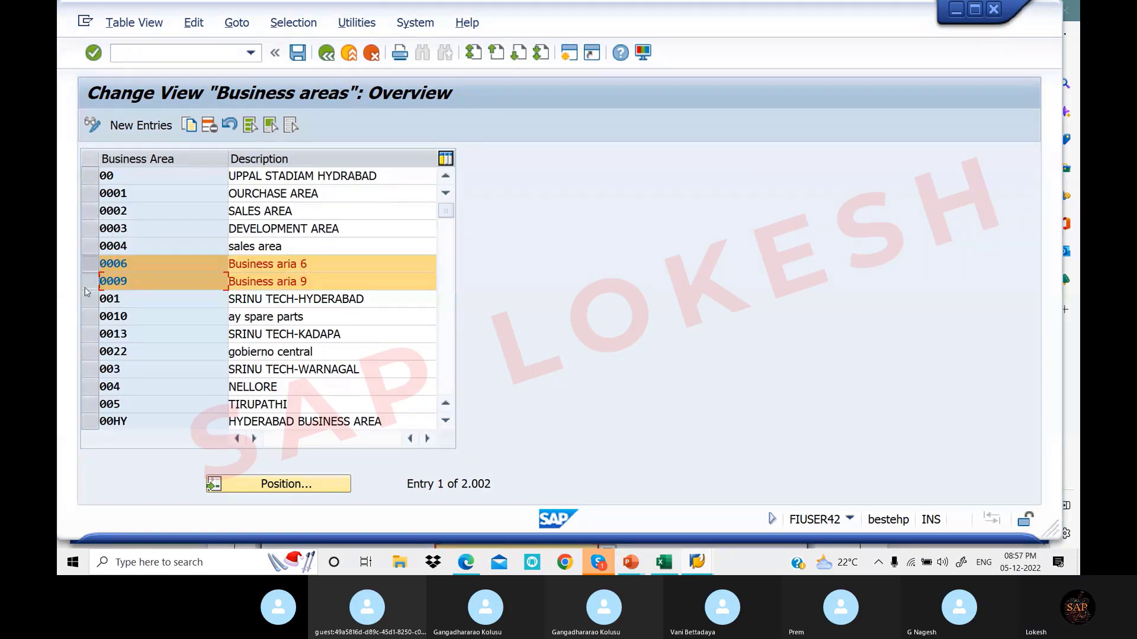
pyautogui.click(191, 126)
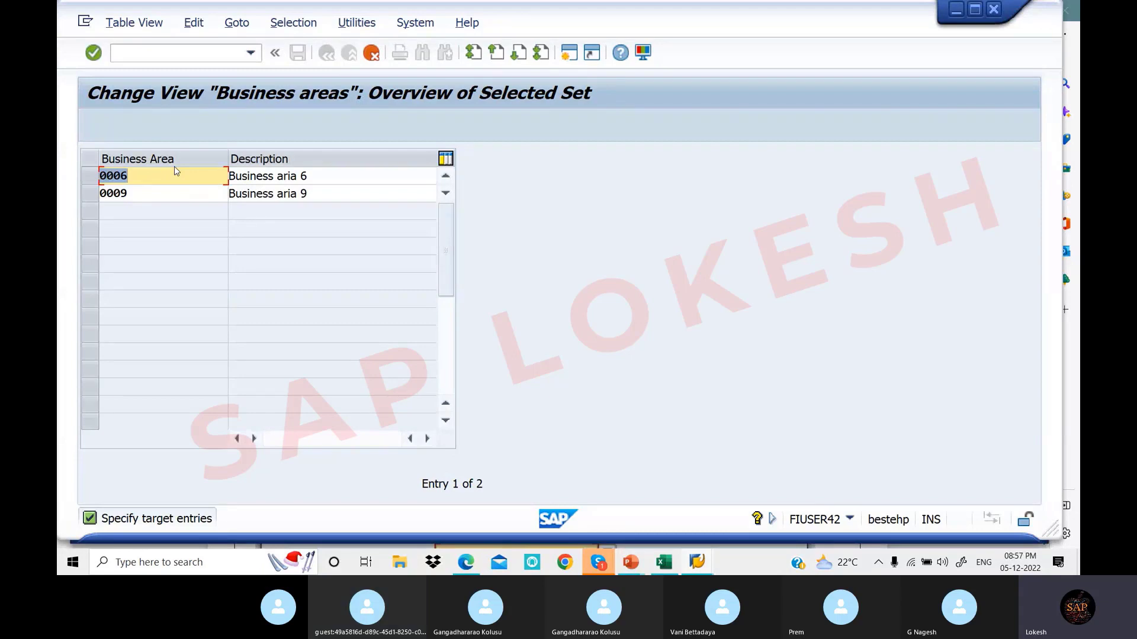
# Change the first copied row to code LO11 with description Business Area Kadapa
pyautogui.press('BackSpace')
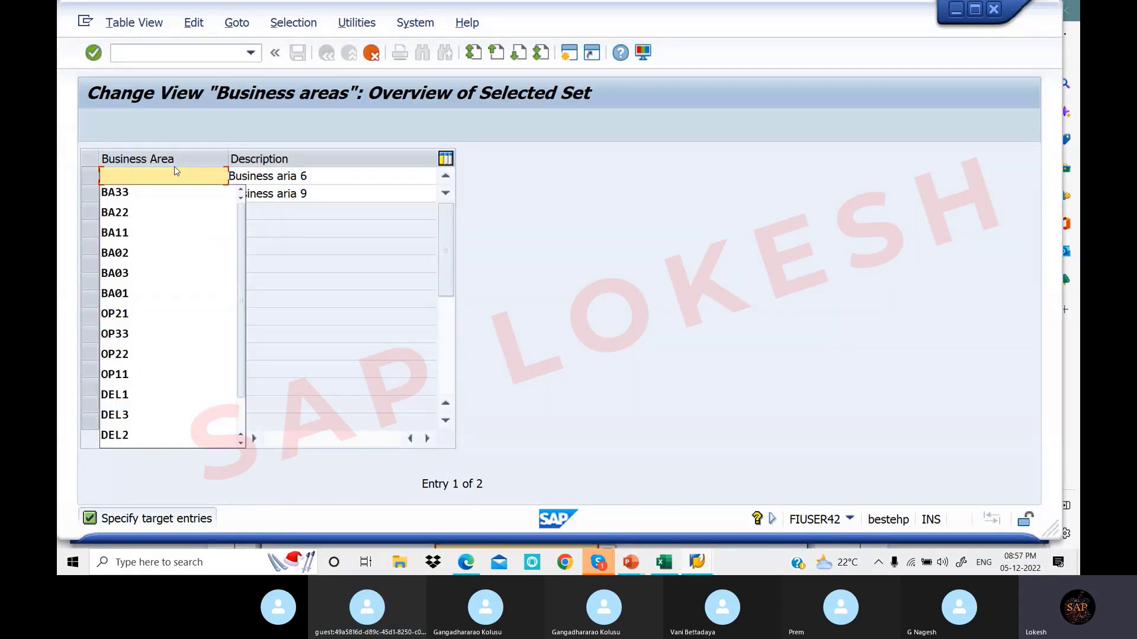
pyautogui.write('1')
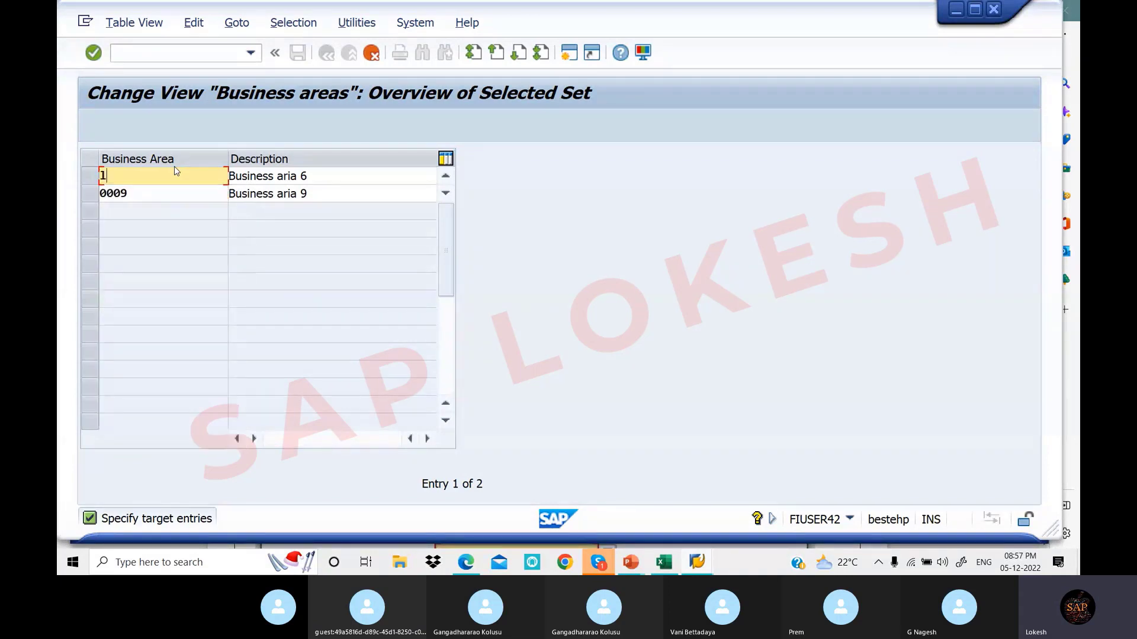
pyautogui.press('BackSpace')
pyautogui.write('LO11')
pyautogui.click(332, 174)
pyautogui.press('BackSpace')
pyautogui.press('BackSpace')
pyautogui.press('BackSpace')
pyautogui.press('BackSpace')
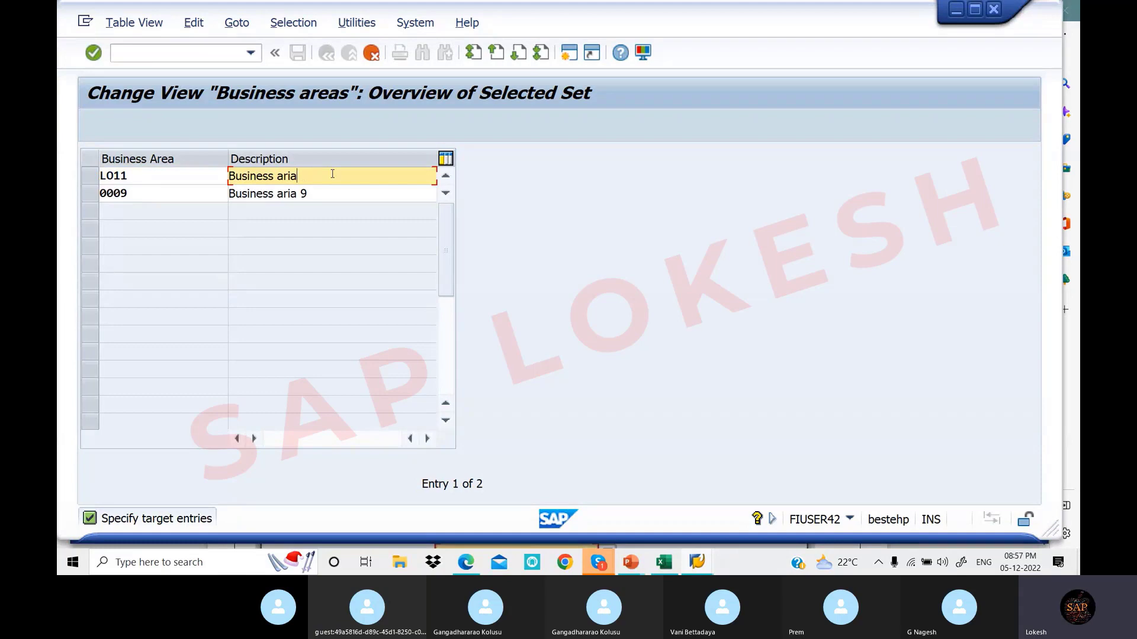
pyautogui.press('BackSpace')
pyautogui.press('BackSpace')
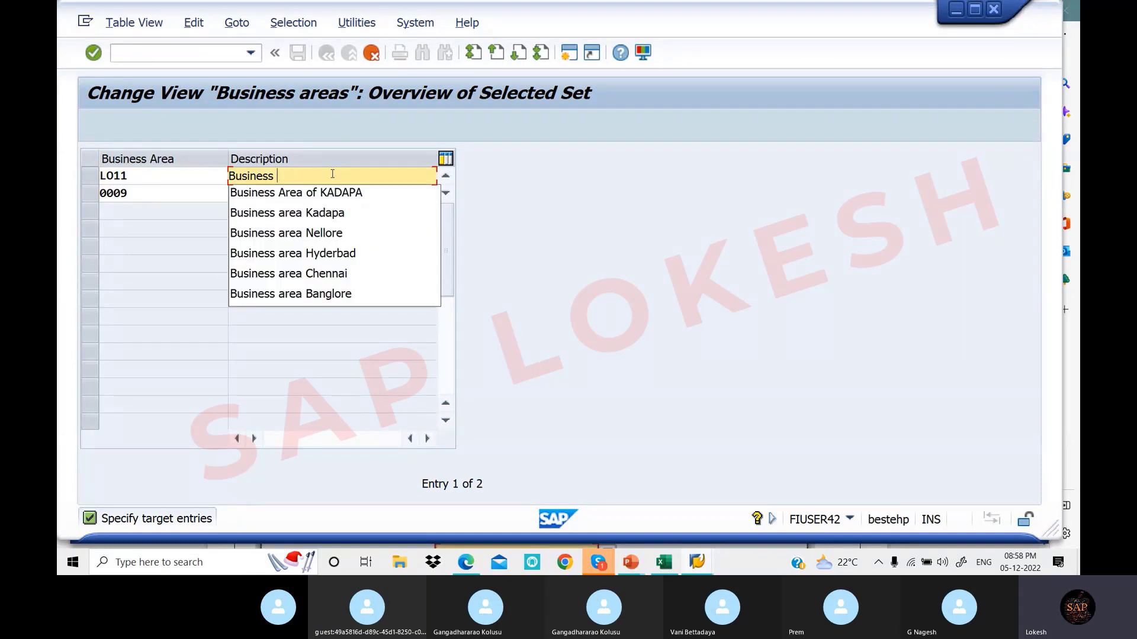
pyautogui.write('Ar')
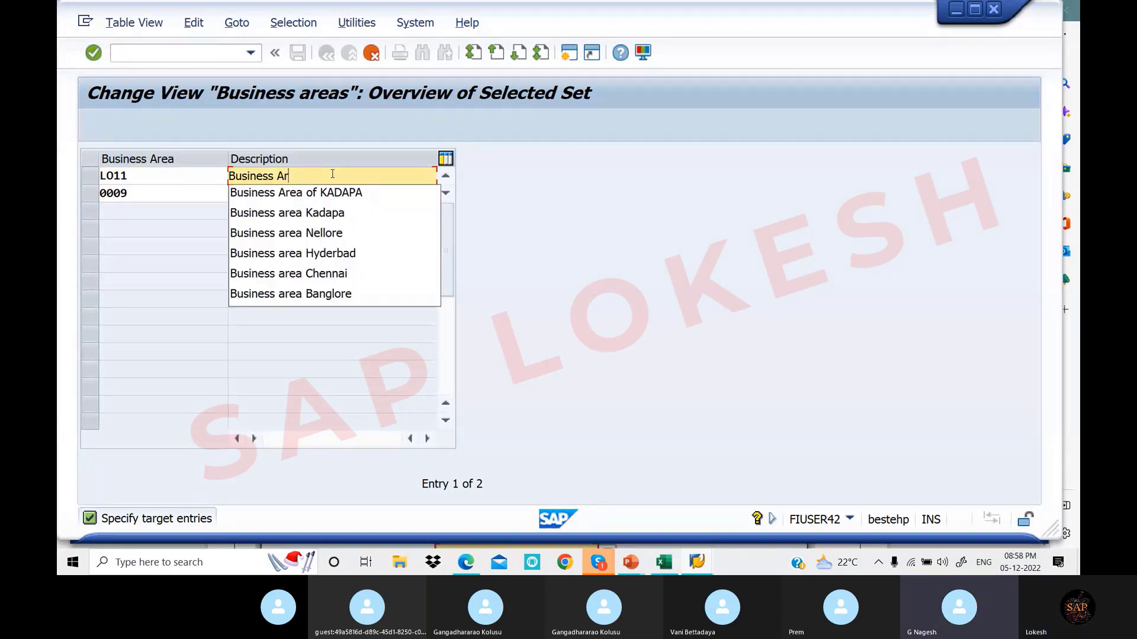
pyautogui.write('ea K')
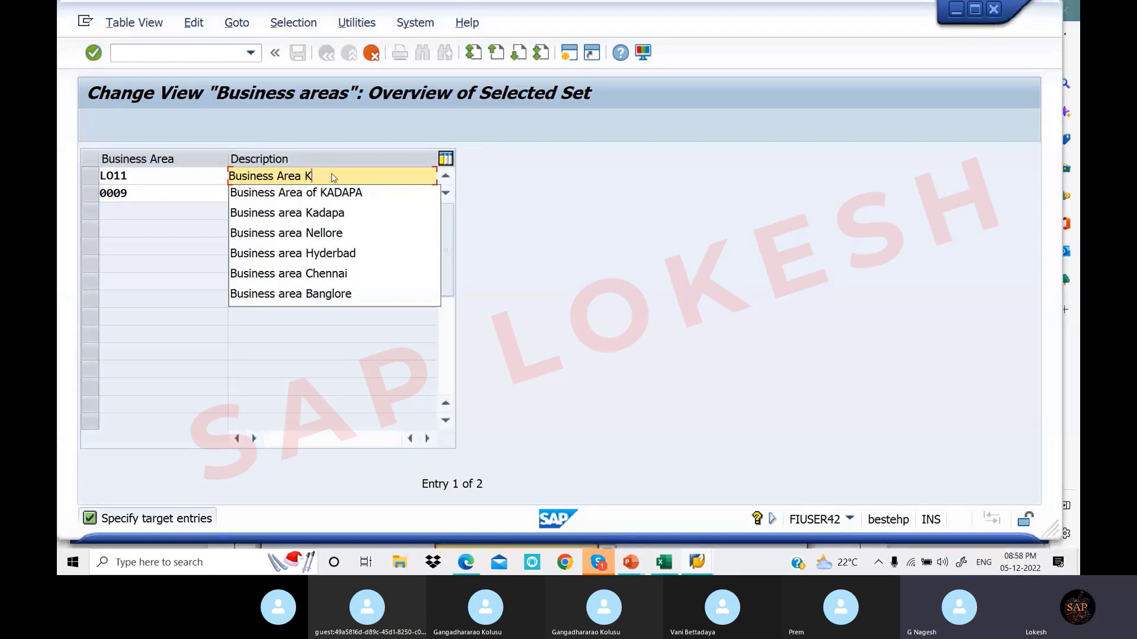
pyautogui.write('adapa')
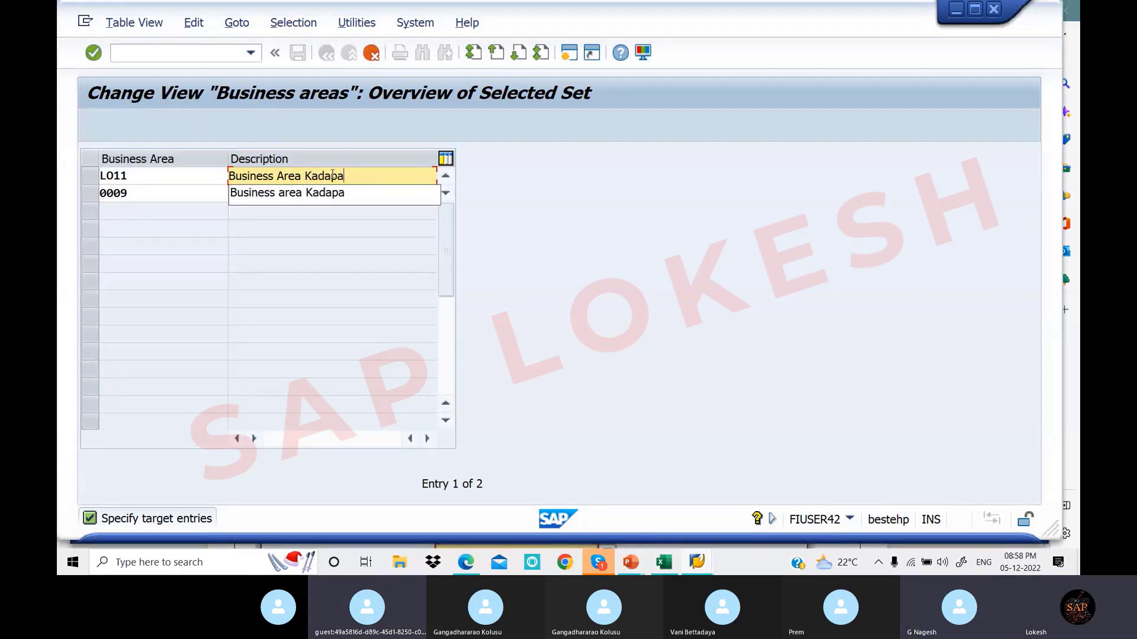
# Change the second row to LO22, Business Area Vizag, and confirm both entries
pyautogui.click(146, 195)
pyautogui.press('BackSpace')
pyautogui.press('BackSpace')
pyautogui.press('BackSpace')
pyautogui.press('BackSpace')
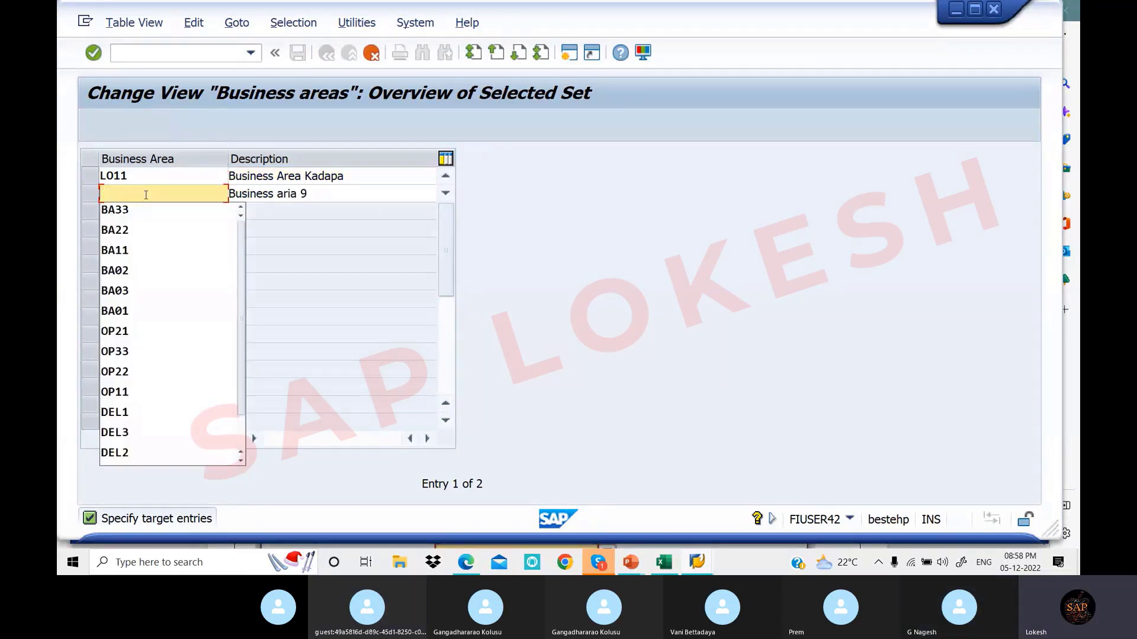
pyautogui.write('LO')
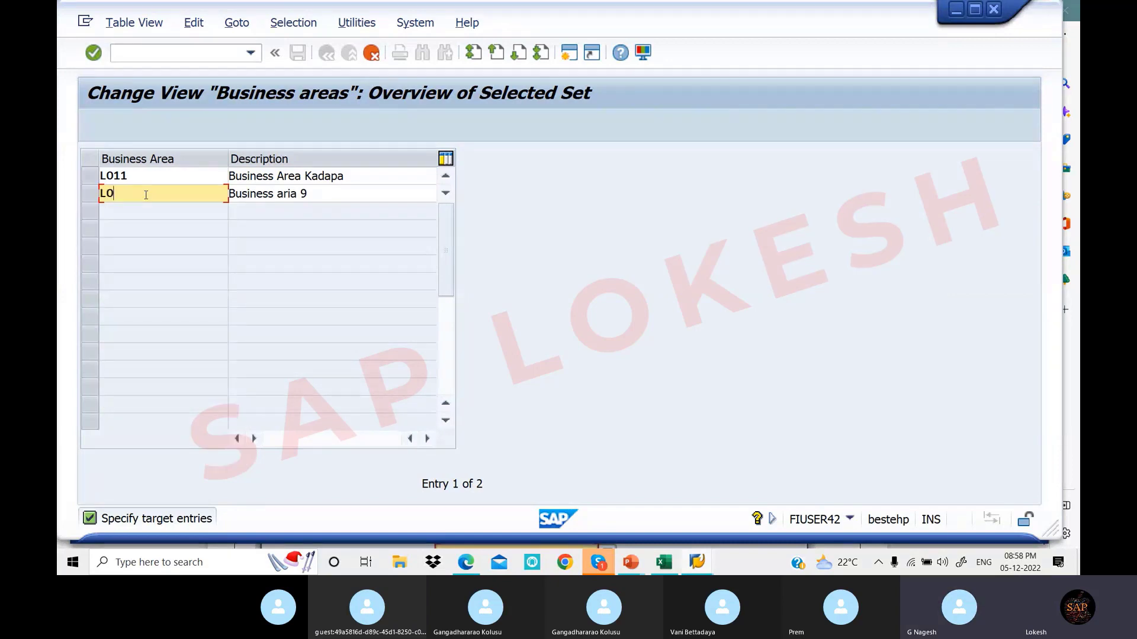
pyautogui.write('22')
pyautogui.press('Tab')
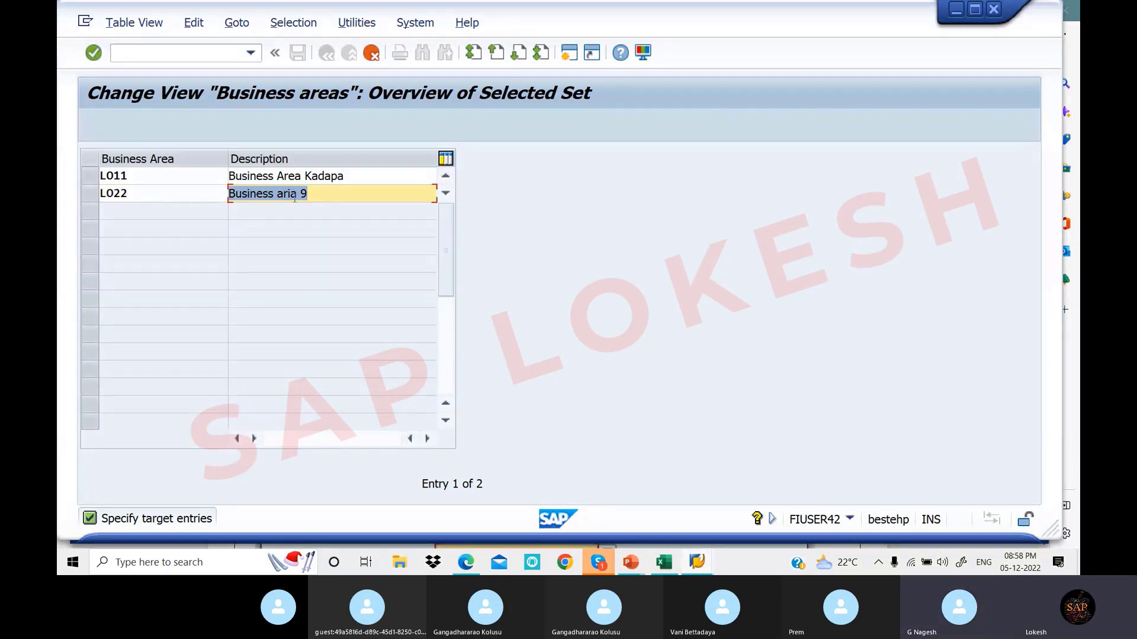
pyautogui.click(342, 192)
pyautogui.press('BackSpace')
pyautogui.press('BackSpace')
pyautogui.press('BackSpace')
pyautogui.press('BackSpace')
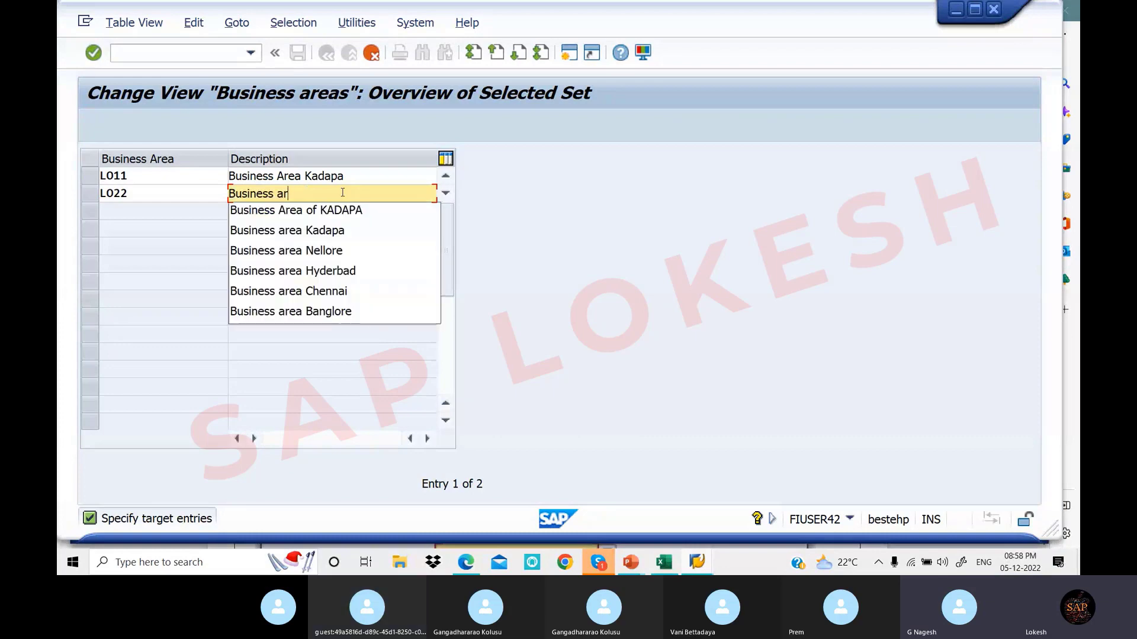
pyautogui.press('BackSpace')
pyautogui.press('BackSpace')
pyautogui.write('Area')
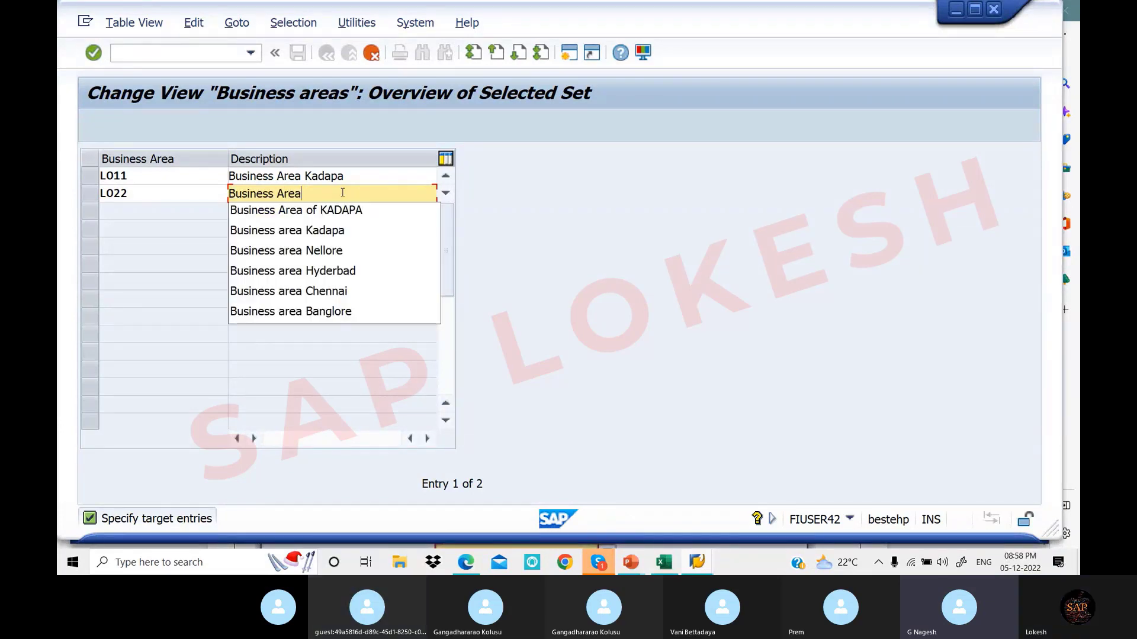
pyautogui.write(' Vi')
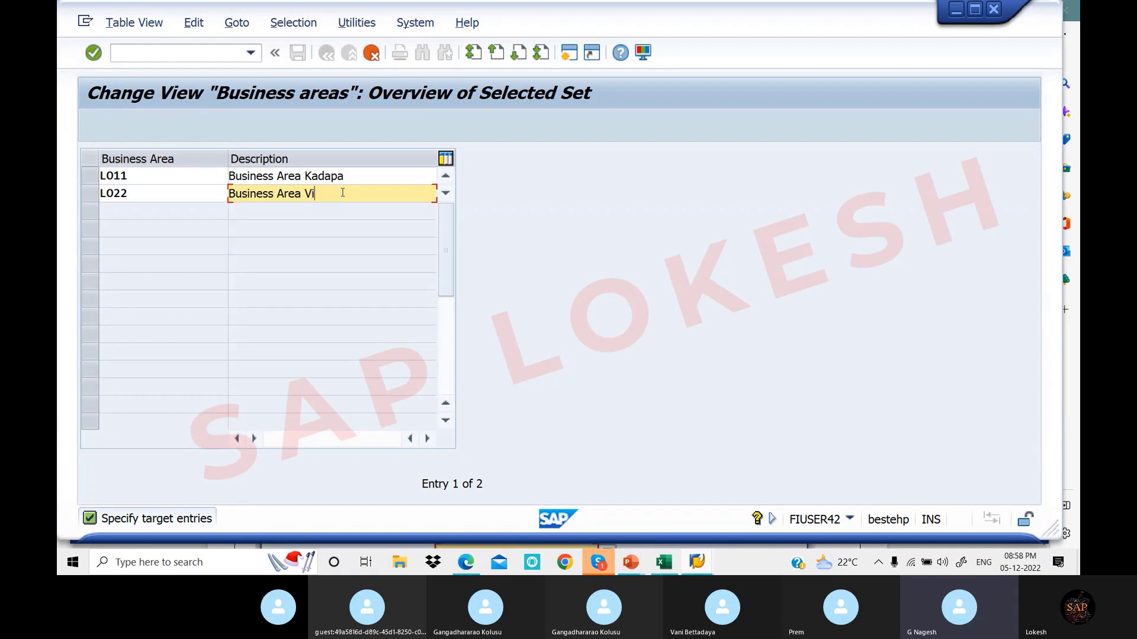
pyautogui.write('zag')
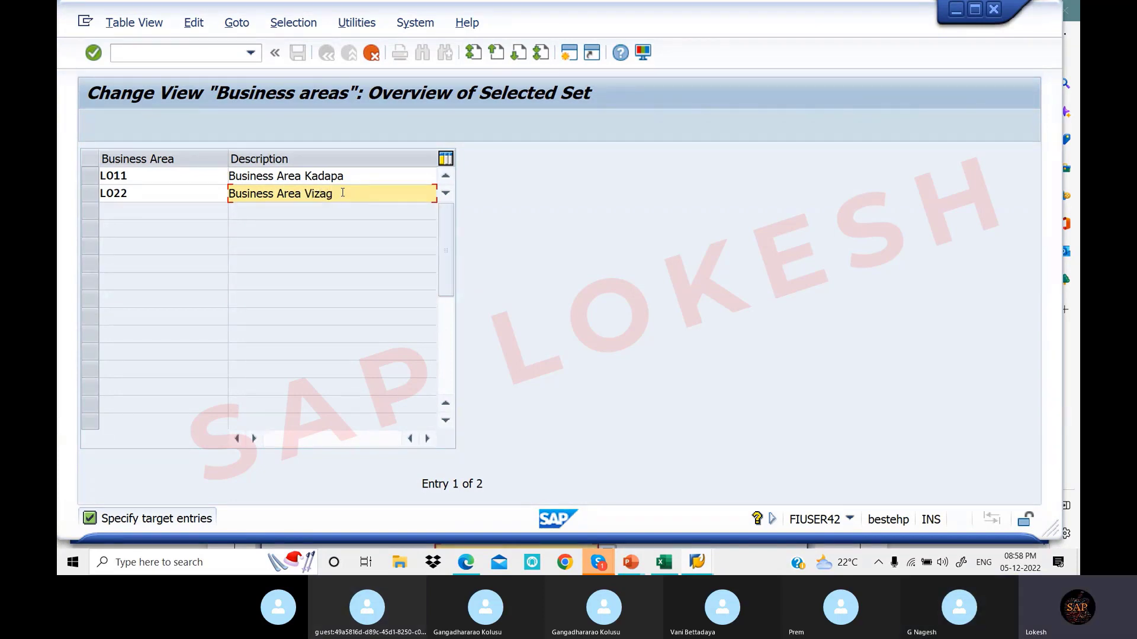
pyautogui.press('Return')
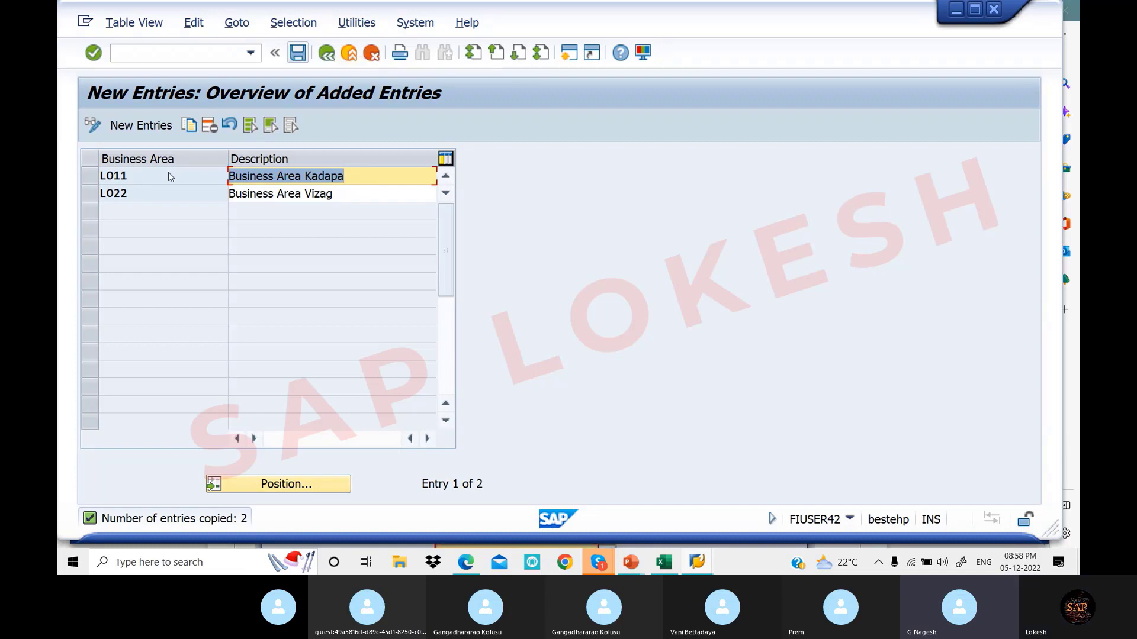
pyautogui.click(138, 176)
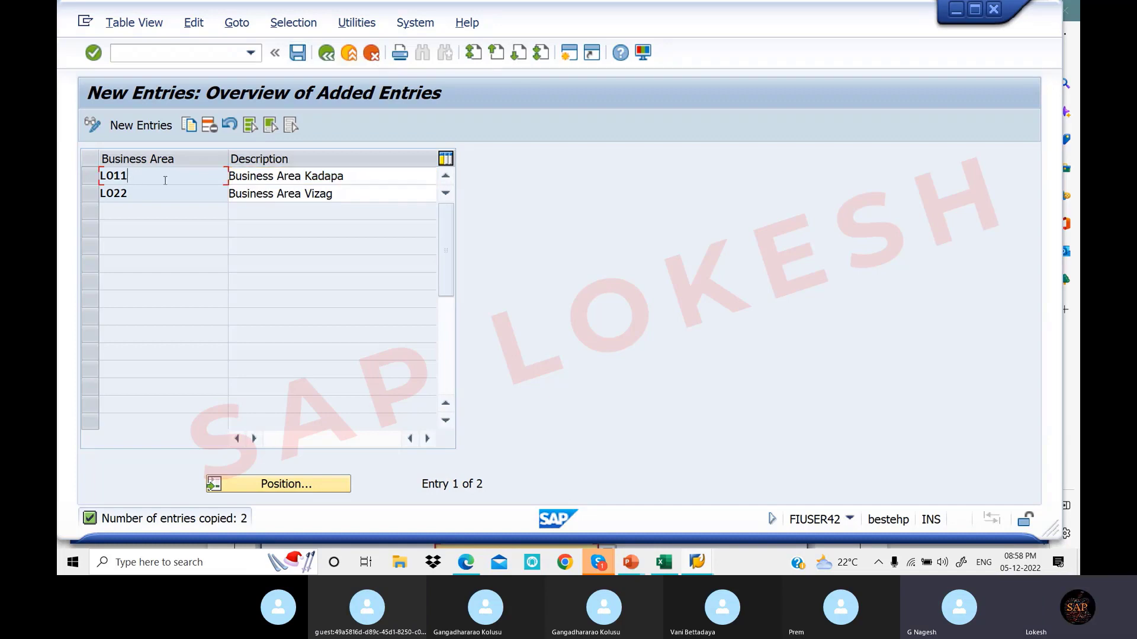
# Record LO11,LO22 in Excel cell E6 beside Define Business Area, then return to SAP
pyautogui.click(667, 564)
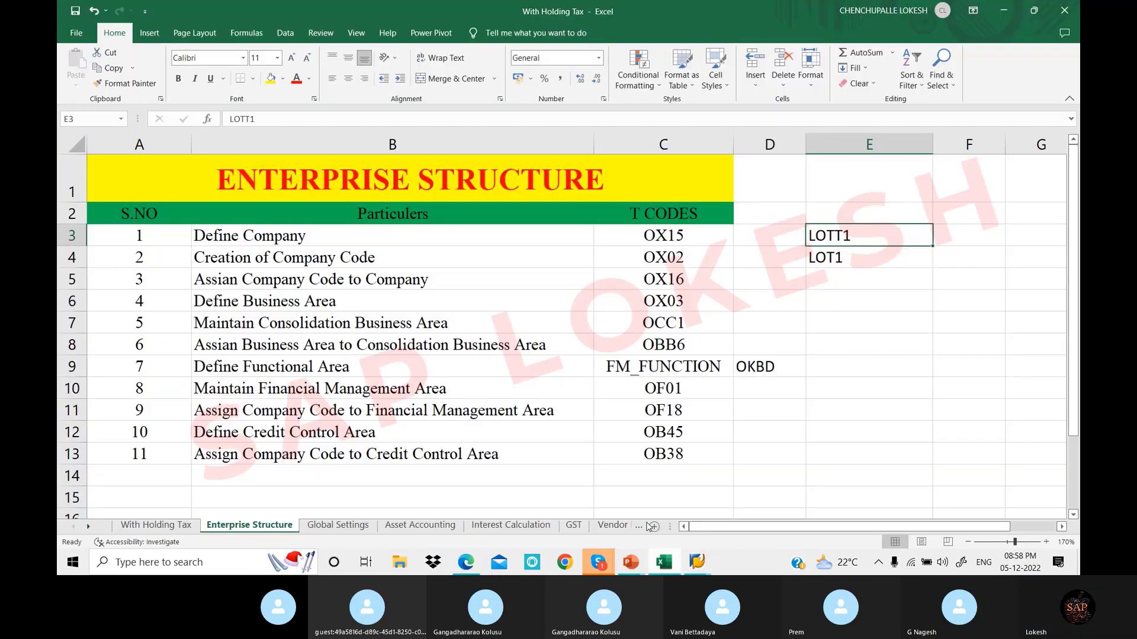
pyautogui.click(772, 301)
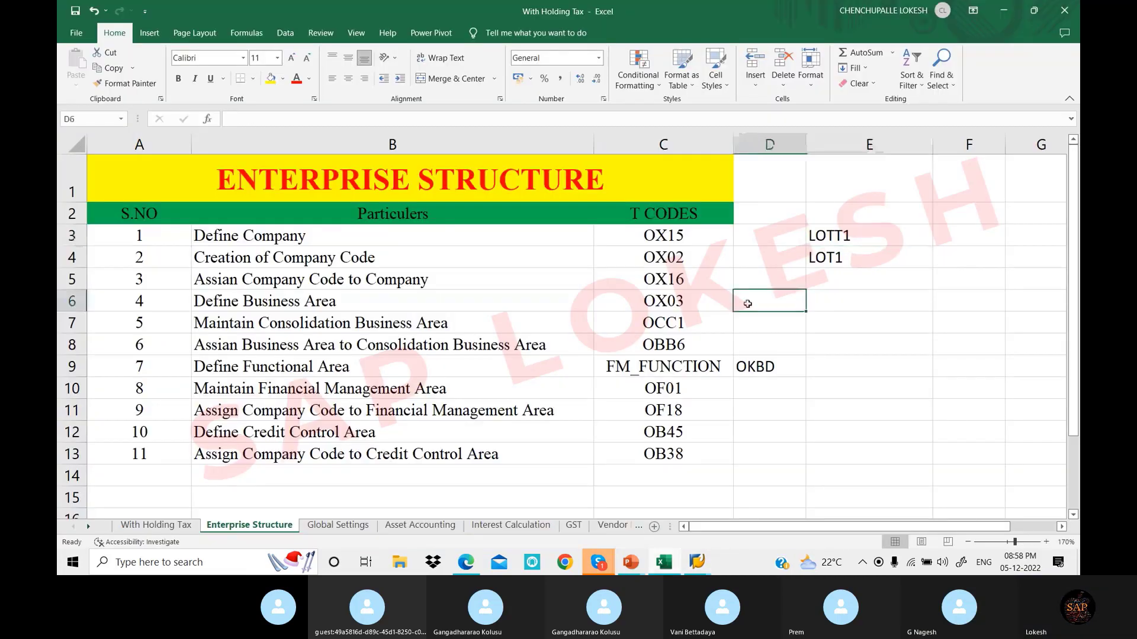
pyautogui.click(826, 302)
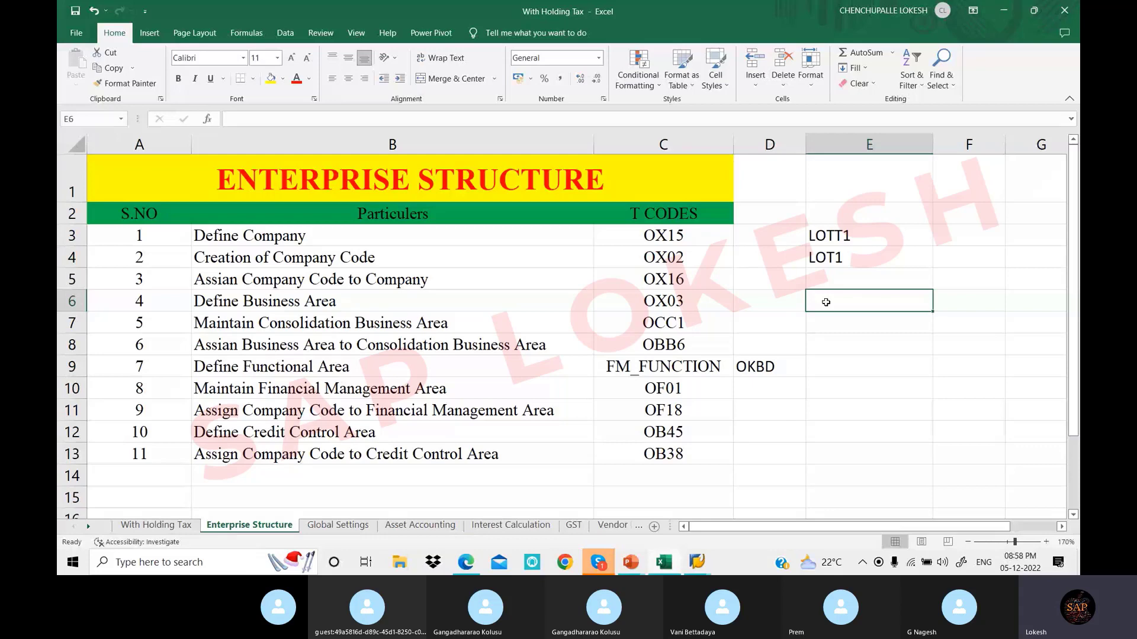
pyautogui.write('LO')
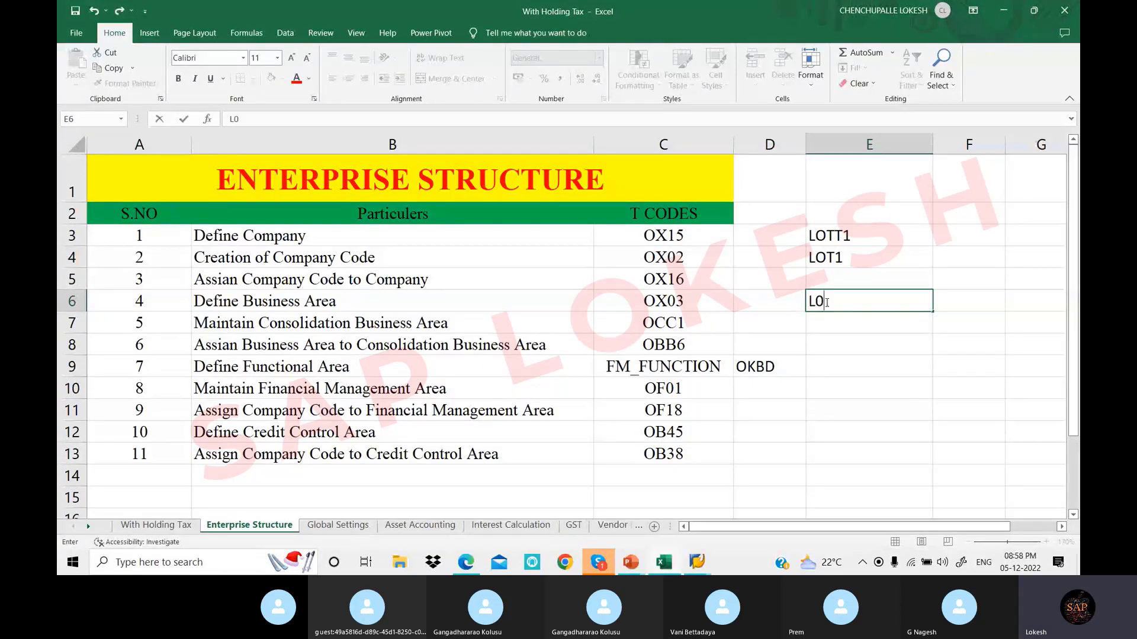
pyautogui.press('BackSpace')
pyautogui.write('O11,LO22')
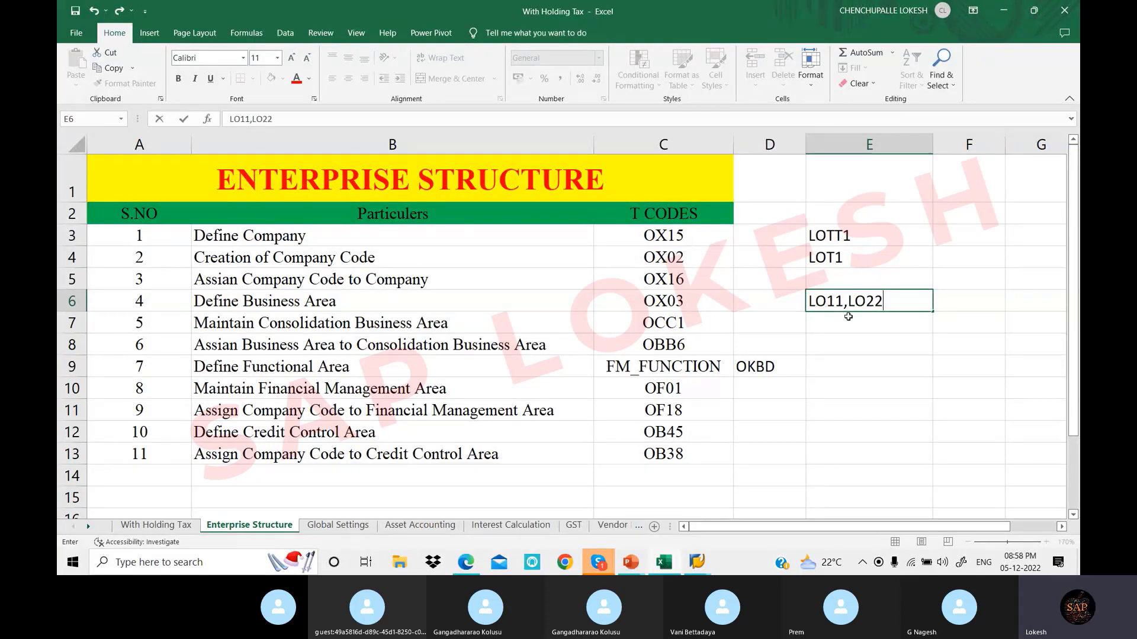
pyautogui.press('Return')
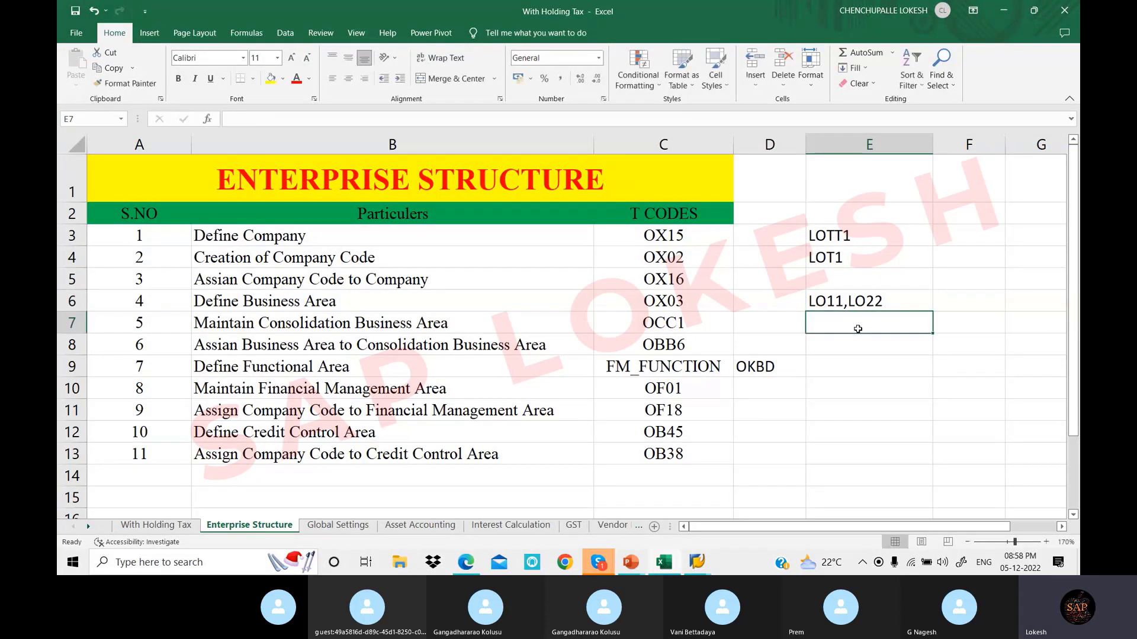
pyautogui.click(699, 562)
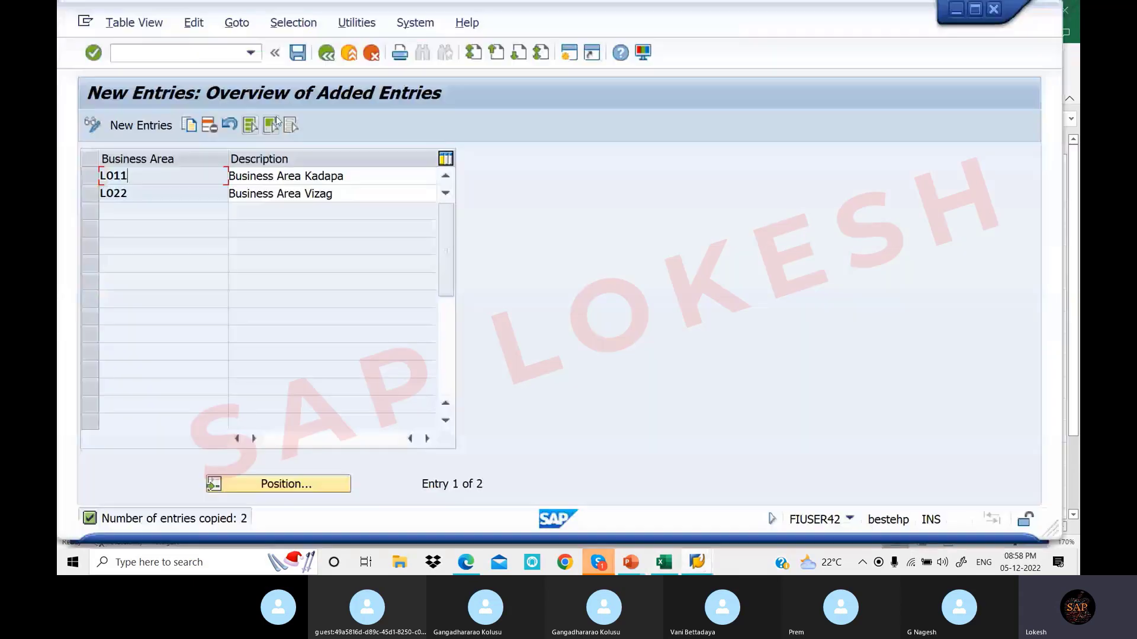
# Save business areas LO11 and LO22 under a new customizing request 'Define Business Area'
pyautogui.click(298, 54)
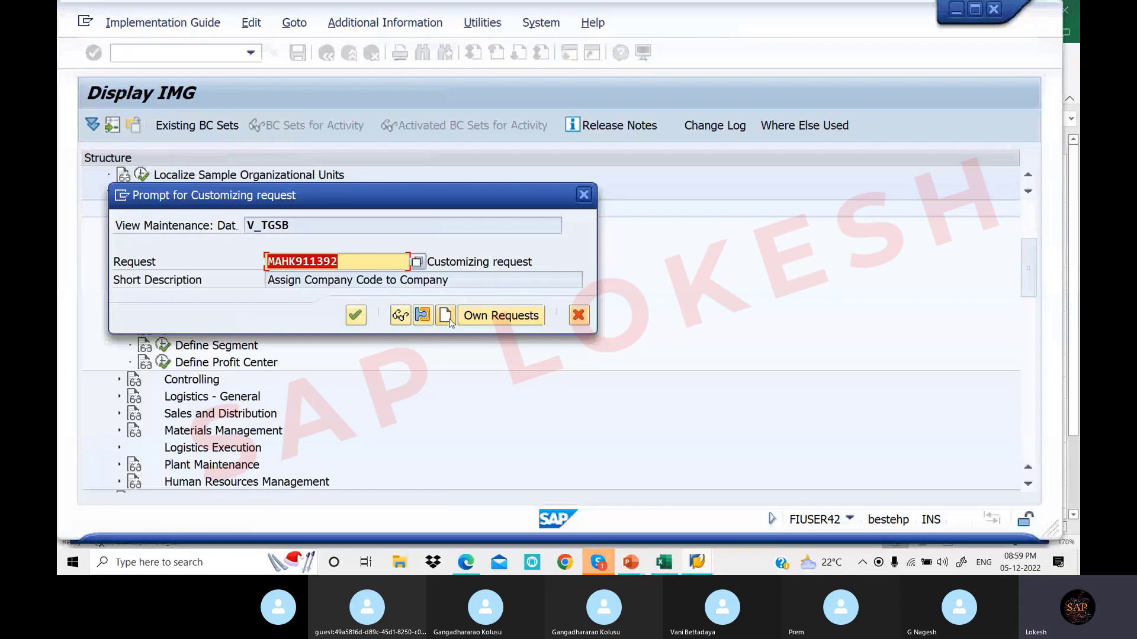
pyautogui.click(446, 316)
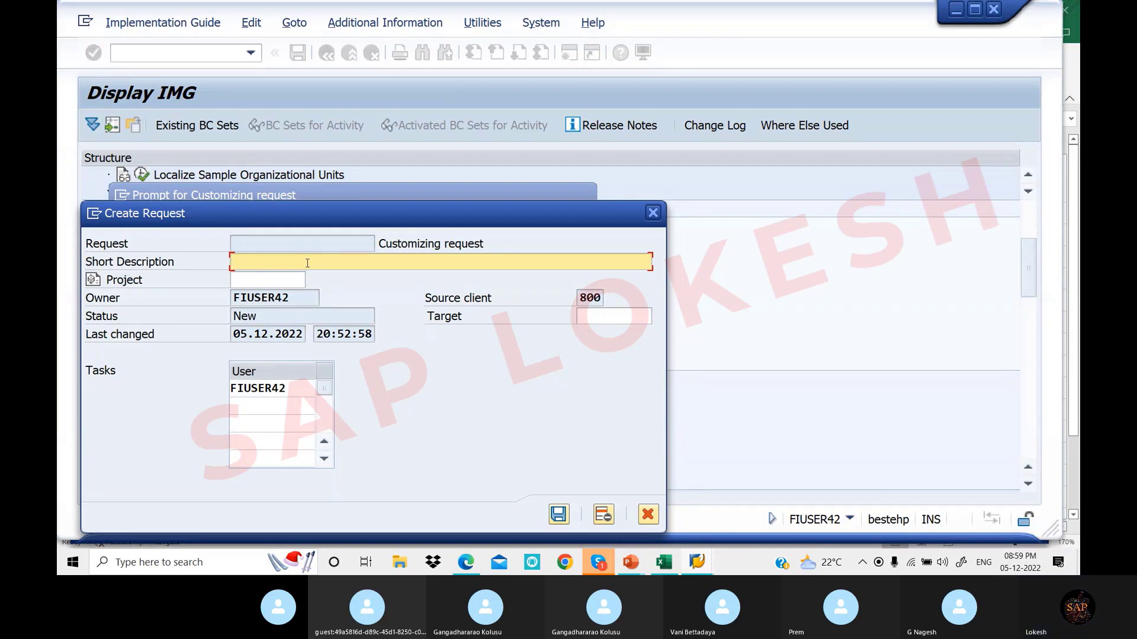
pyautogui.write('d')
pyautogui.press('BackSpace')
pyautogui.write('Define Busi')
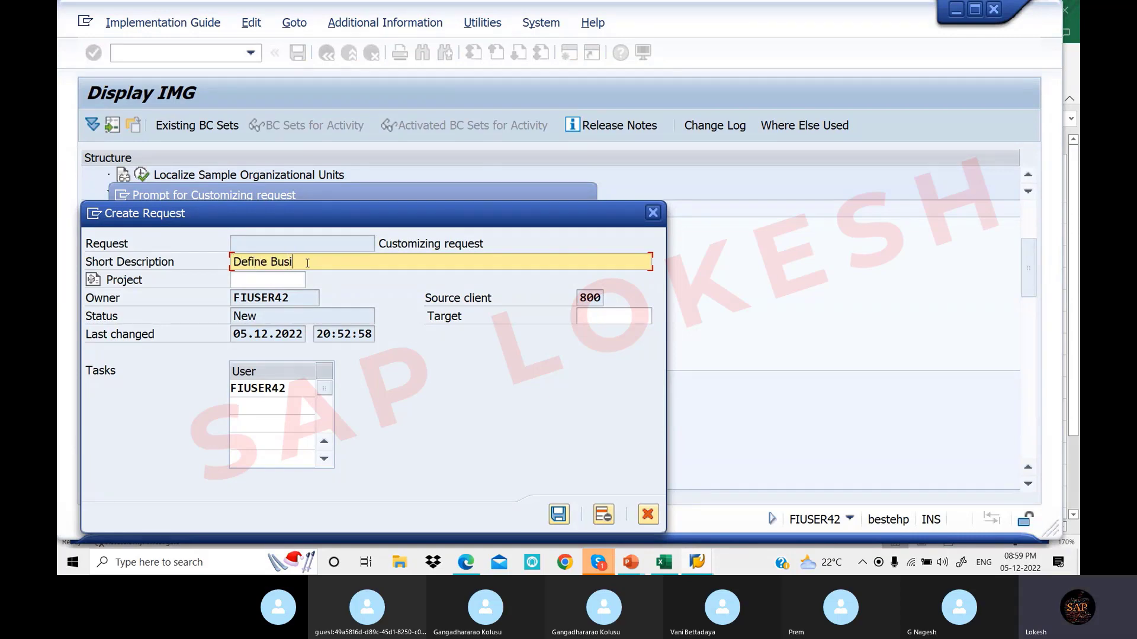
pyautogui.write('ness Area')
pyautogui.click(559, 515)
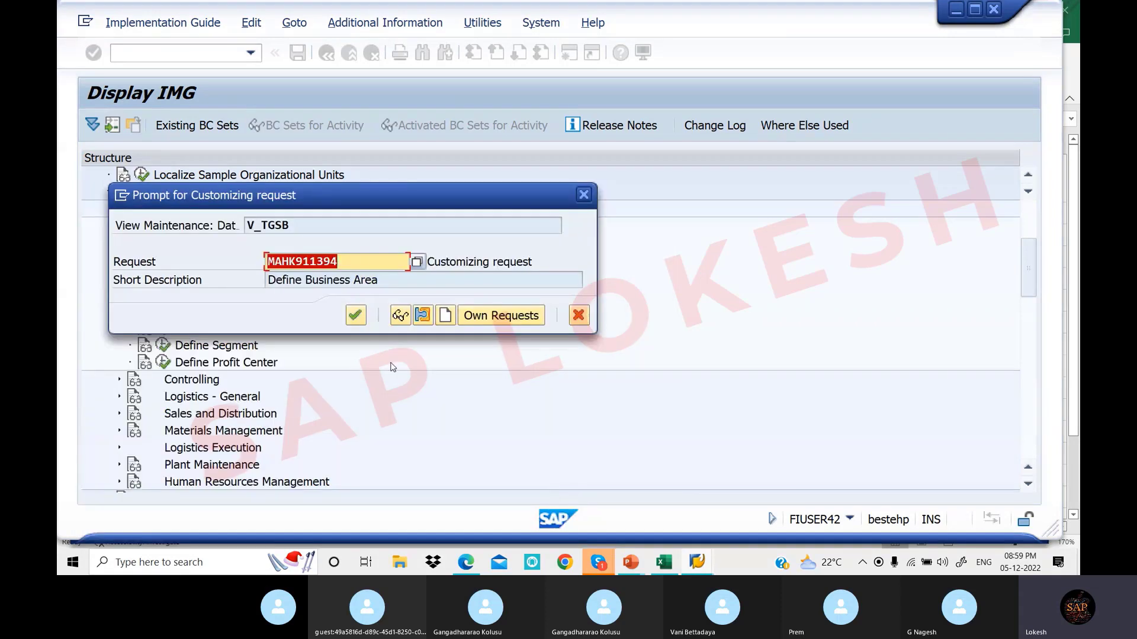
pyautogui.click(356, 317)
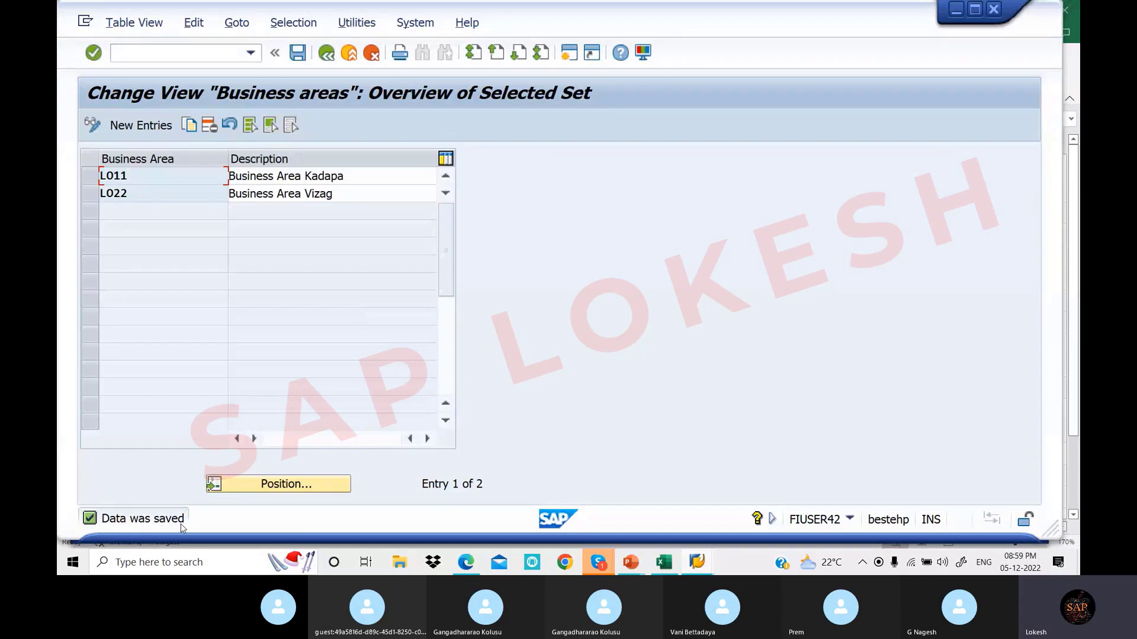
# Scroll the PDF notes to section 5, Consolidation Business Area (OCC1)
pyautogui.click(466, 566)
pyautogui.scroll(-8, 374, 463)
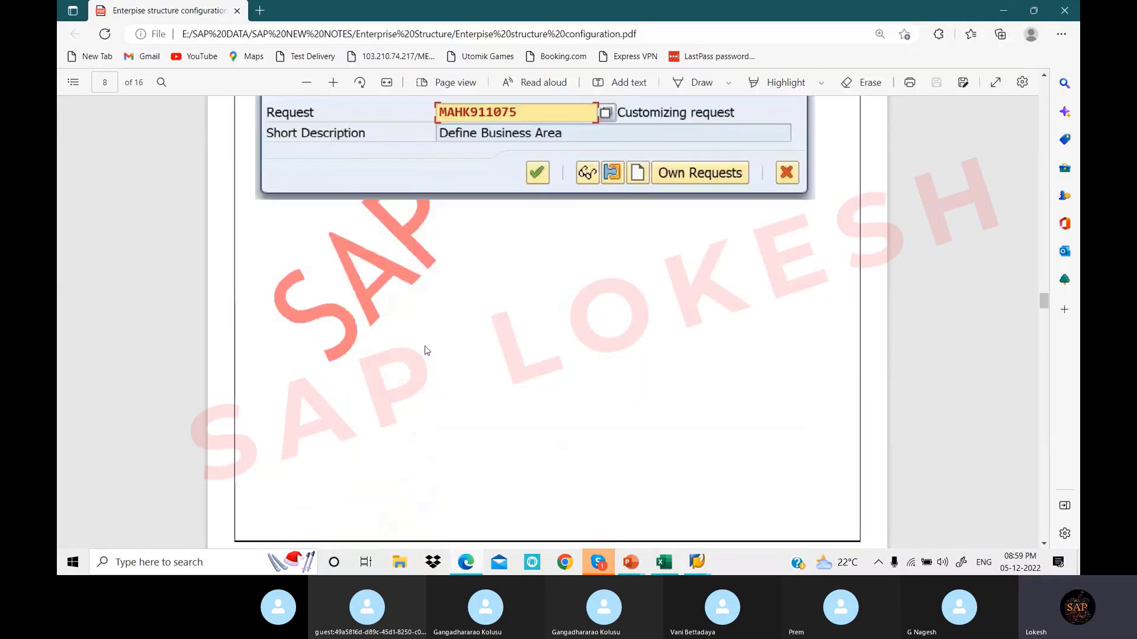
pyautogui.scroll(-7, 426, 351)
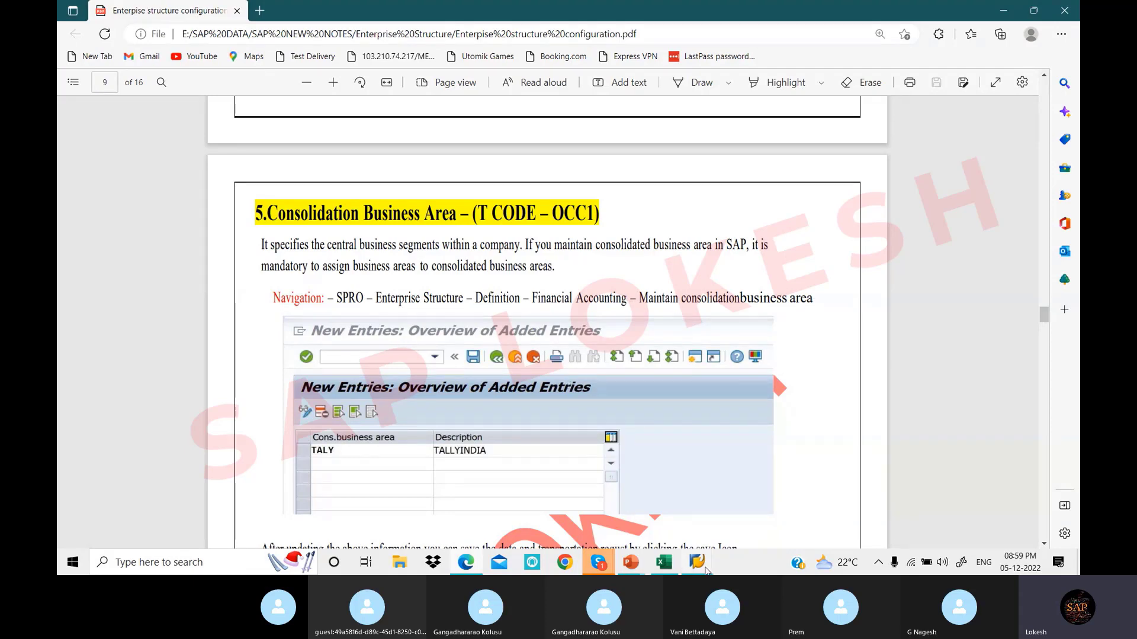
# Go back to the IMG, run Maintain consolidation business area, and start a new entry
pyautogui.moveTo(705, 569)
pyautogui.click(794, 500)
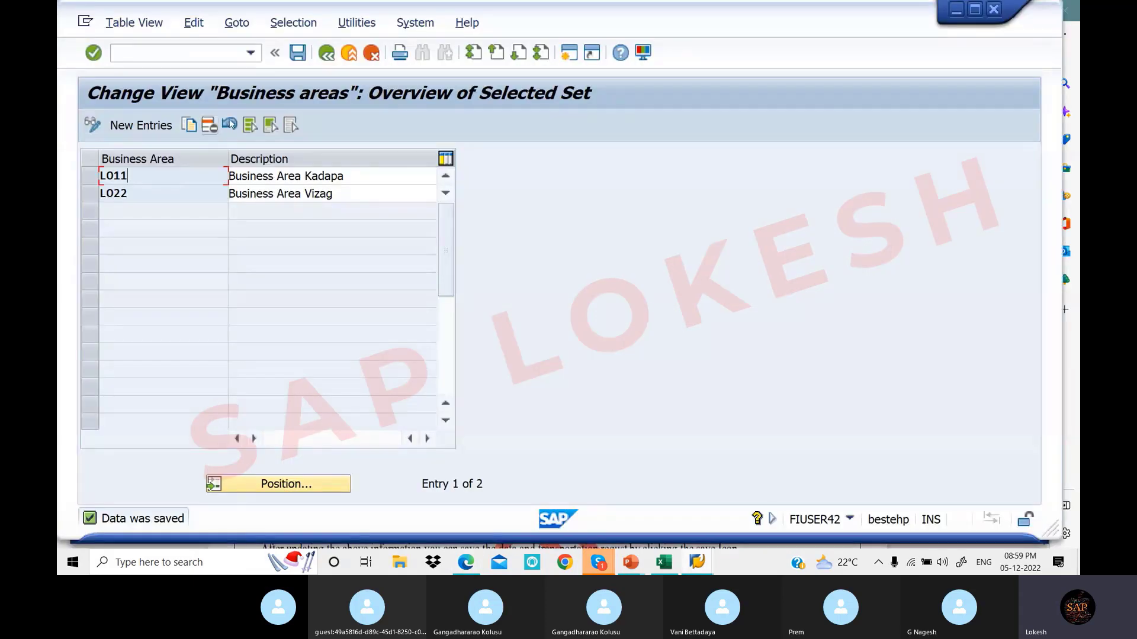
pyautogui.click(327, 53)
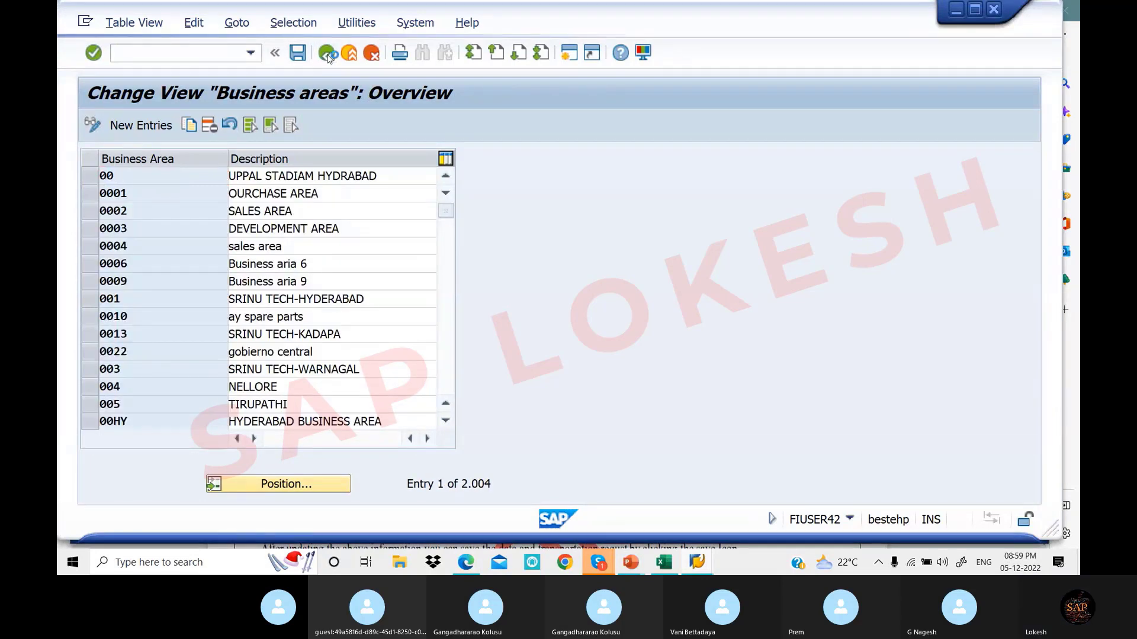
pyautogui.click(326, 53)
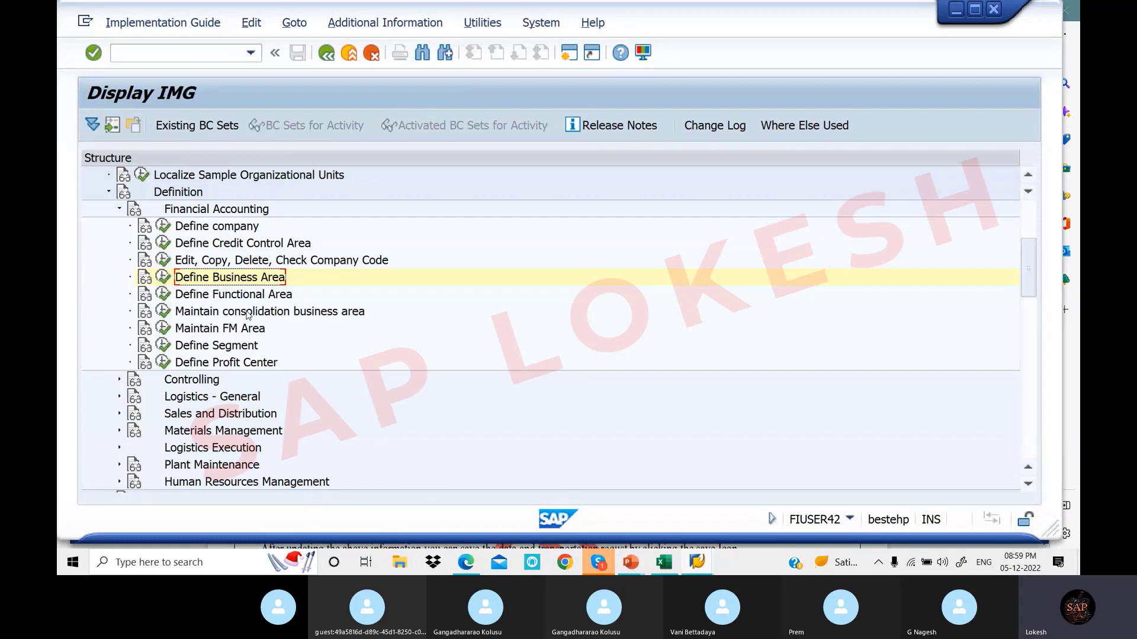
pyautogui.click(164, 313)
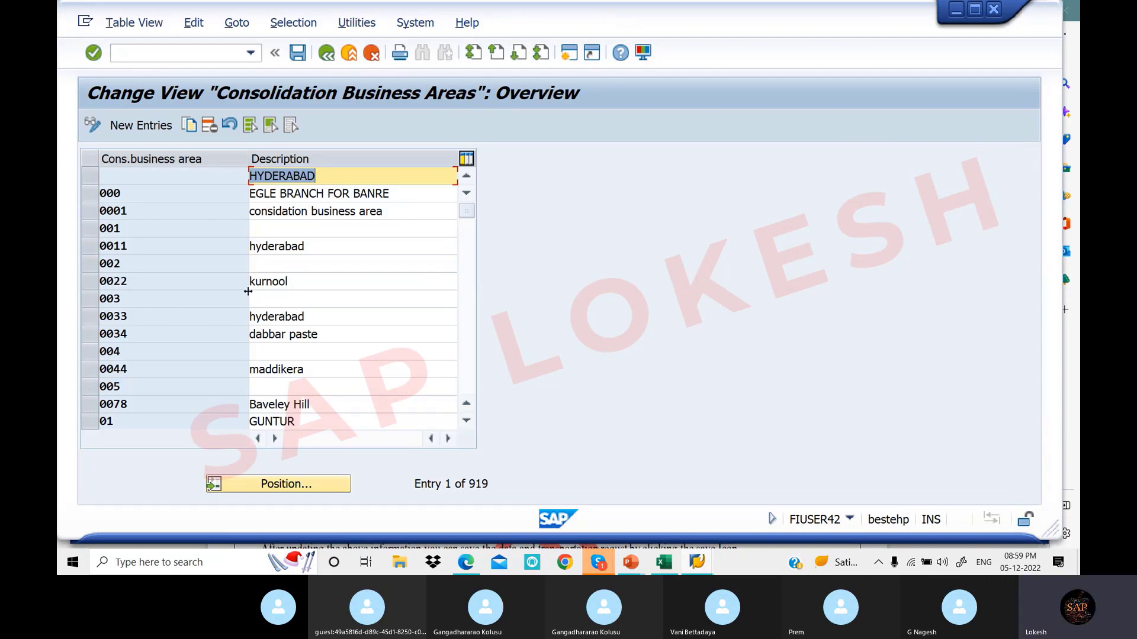
pyautogui.click(136, 127)
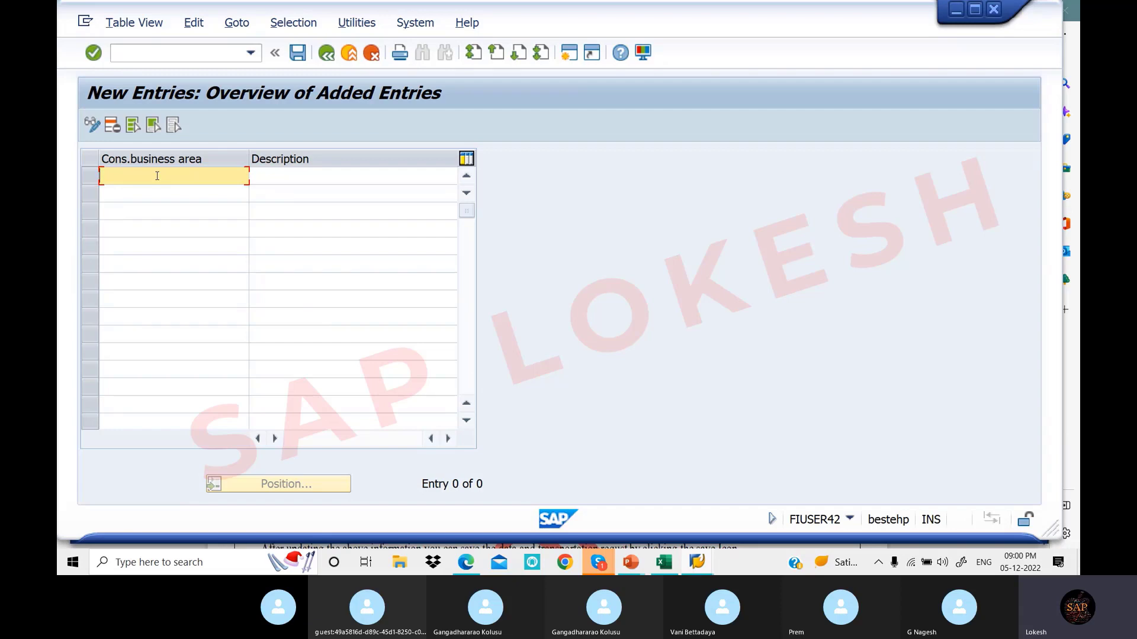
# Enter consolidation business area LOT1 with description 'Consolidate Business Hyderbad'
pyautogui.write('LOT1')
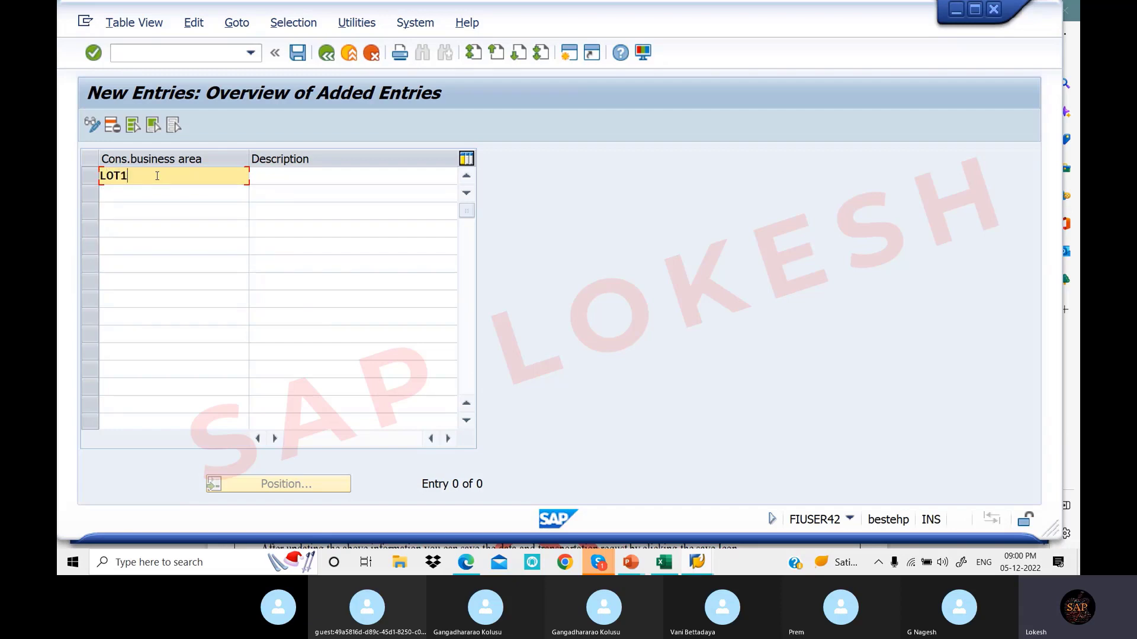
pyautogui.click(278, 179)
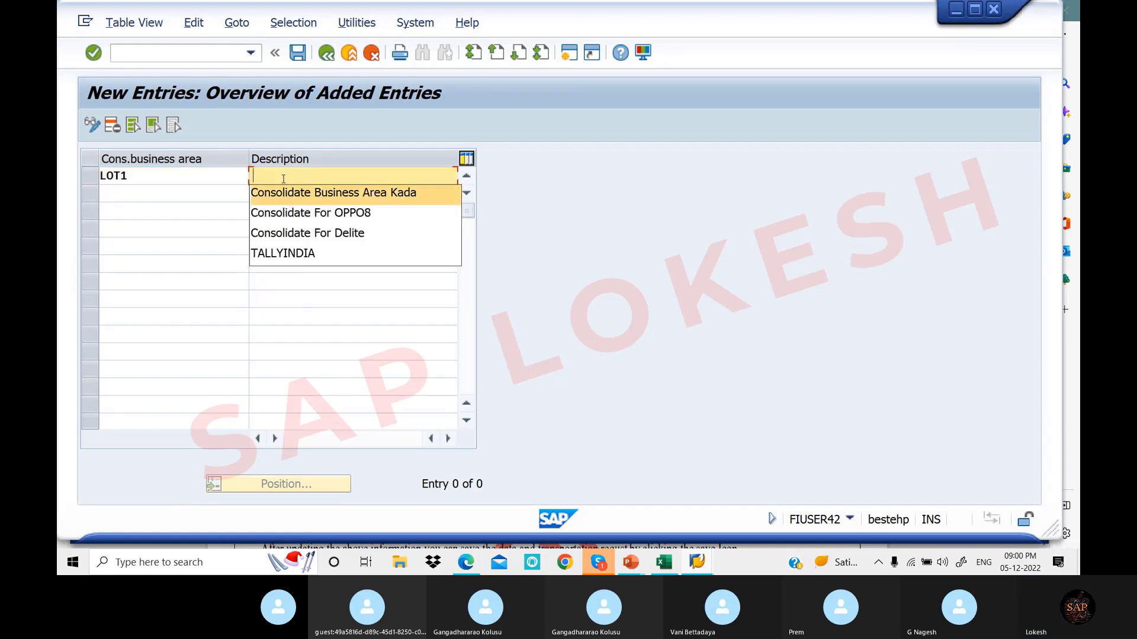
pyautogui.press('Return')
pyautogui.click(427, 175)
pyautogui.press('BackSpace')
pyautogui.press('BackSpace')
pyautogui.press('BackSpace')
pyautogui.press('BackSpace')
pyautogui.press('BackSpace')
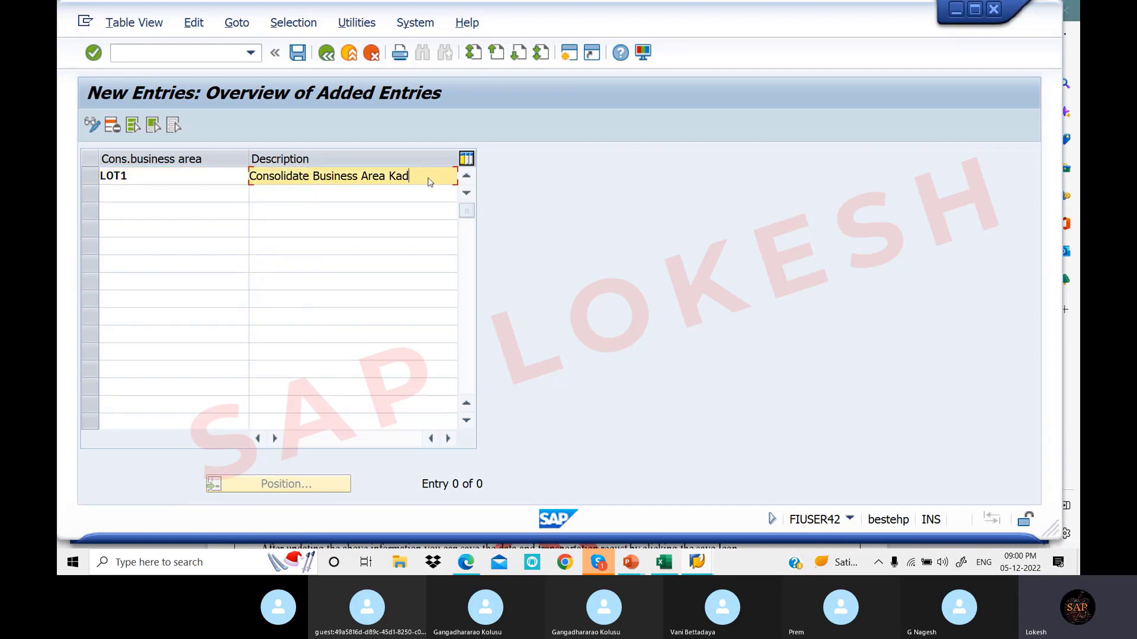
pyautogui.press('BackSpace')
pyautogui.press('BackSpace')
pyautogui.press('BackSpace')
pyautogui.press('BackSpace')
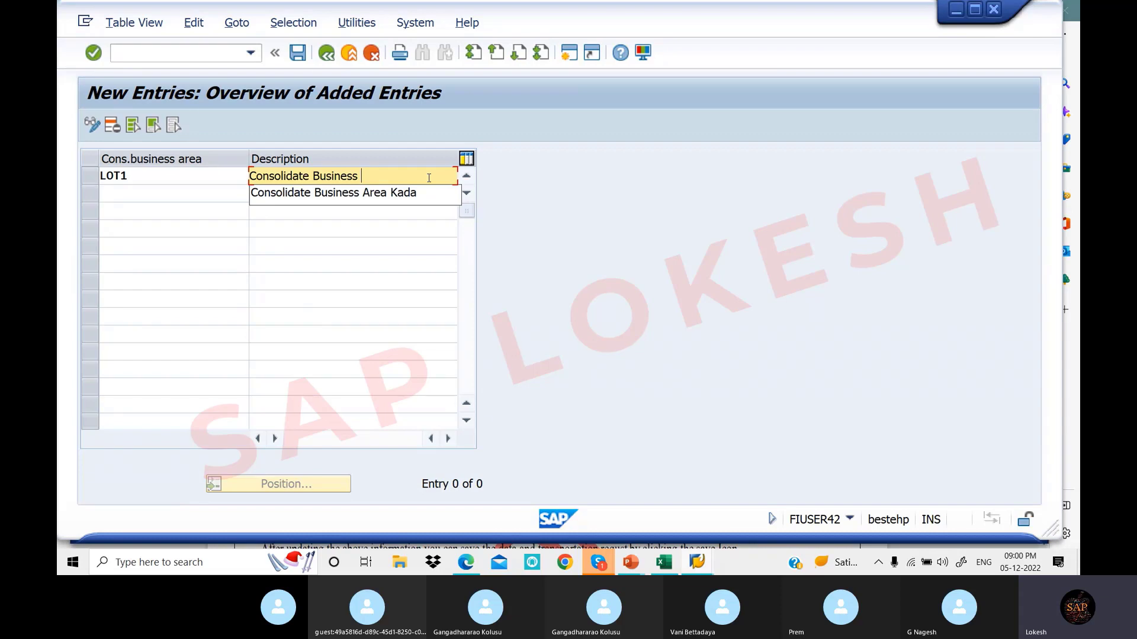
pyautogui.write('Hyd')
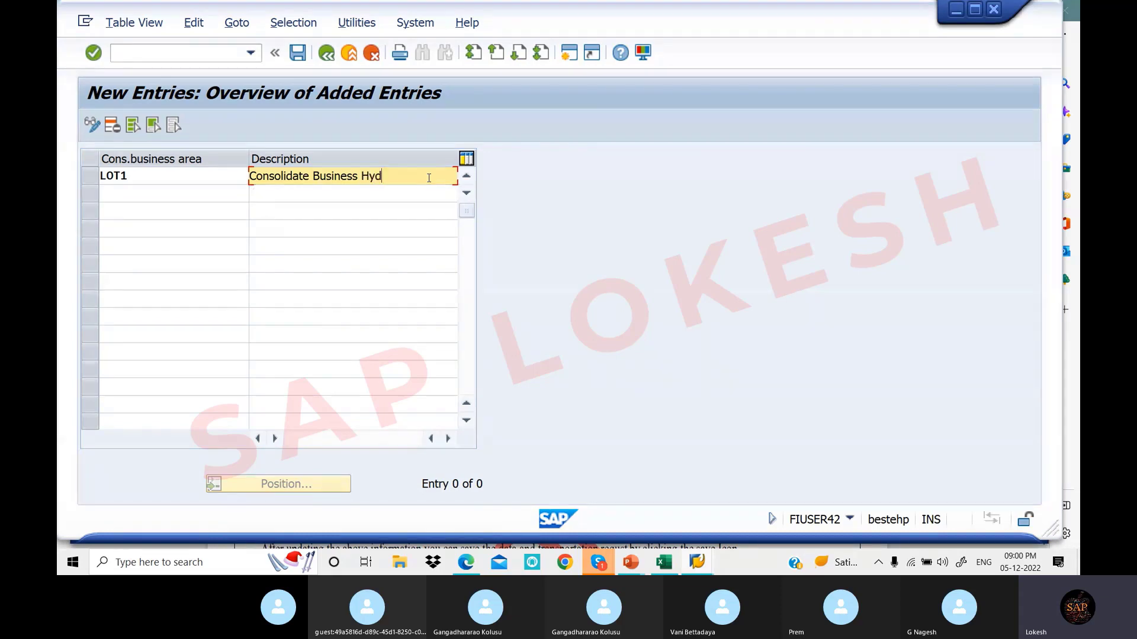
pyautogui.write('erbad')
# Enter LOT1 in cell E7 of the Enterprise Structure sheet, overriding the autocomplete suggestion
pyautogui.click(664, 562)
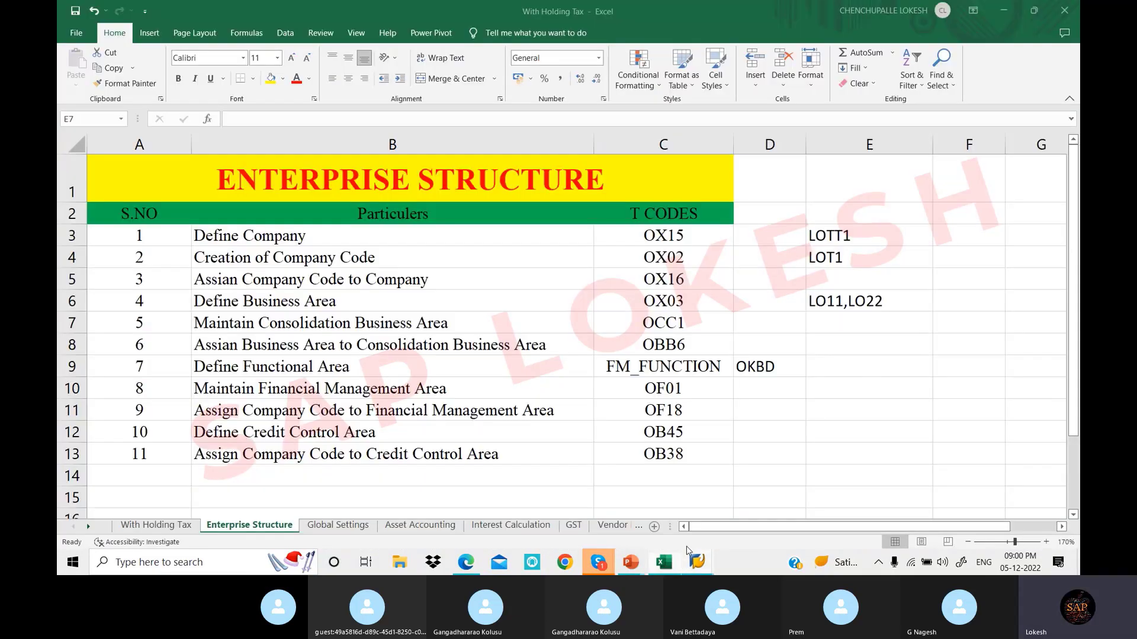
pyautogui.write('LO11,LO22')
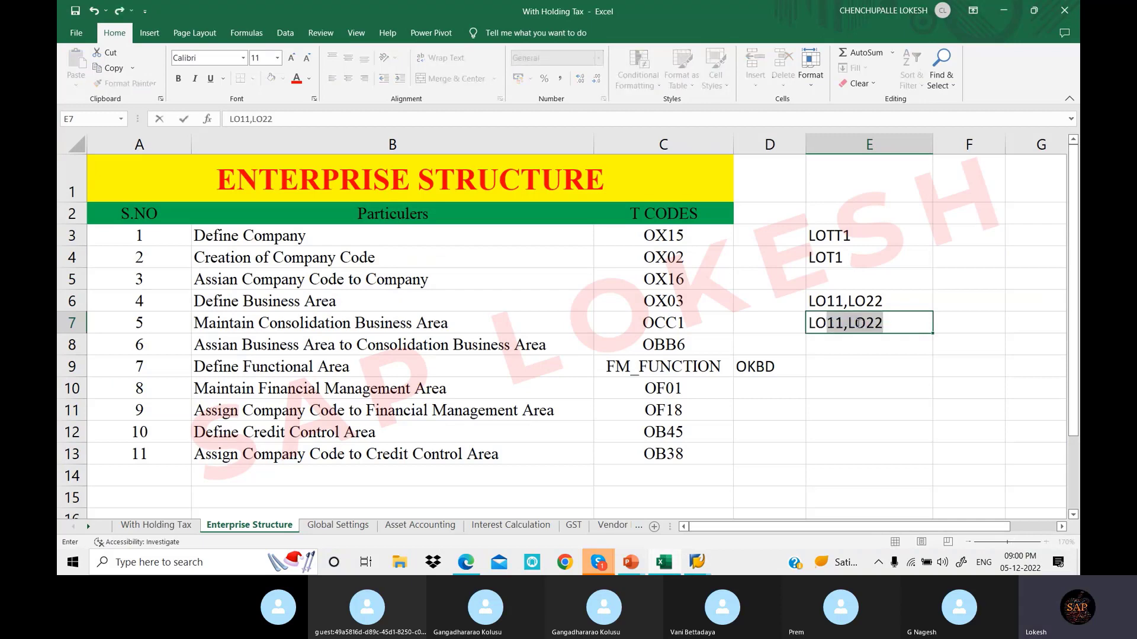
pyautogui.write('1')
pyautogui.press('BackSpace')
pyautogui.press('BackSpace')
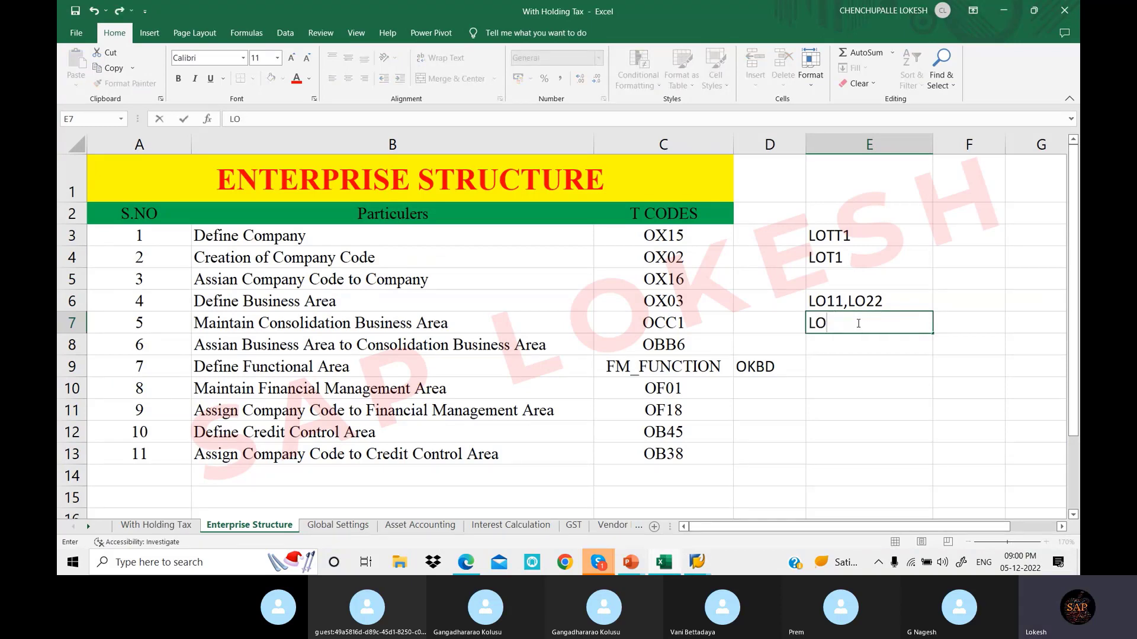
pyautogui.write('T')
pyautogui.write('1')
pyautogui.press('BackSpace')
pyautogui.write('1')
pyautogui.click(848, 351)
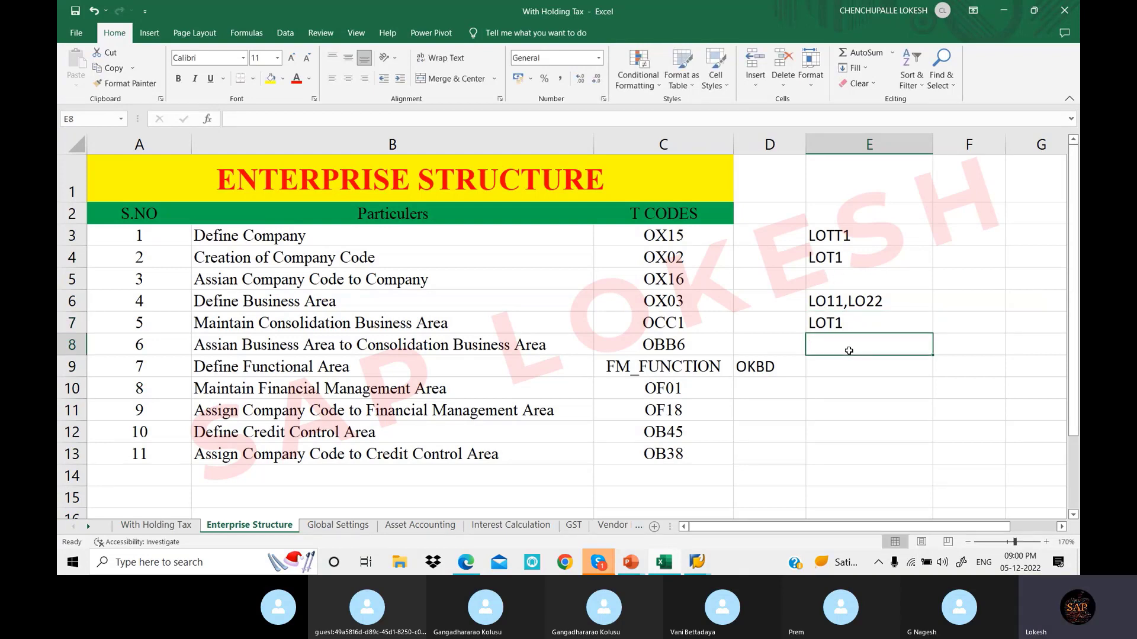
# Save LOT1 in SAP under new customizing request 'Maintain Consolidation Business Area'
pyautogui.click(698, 563)
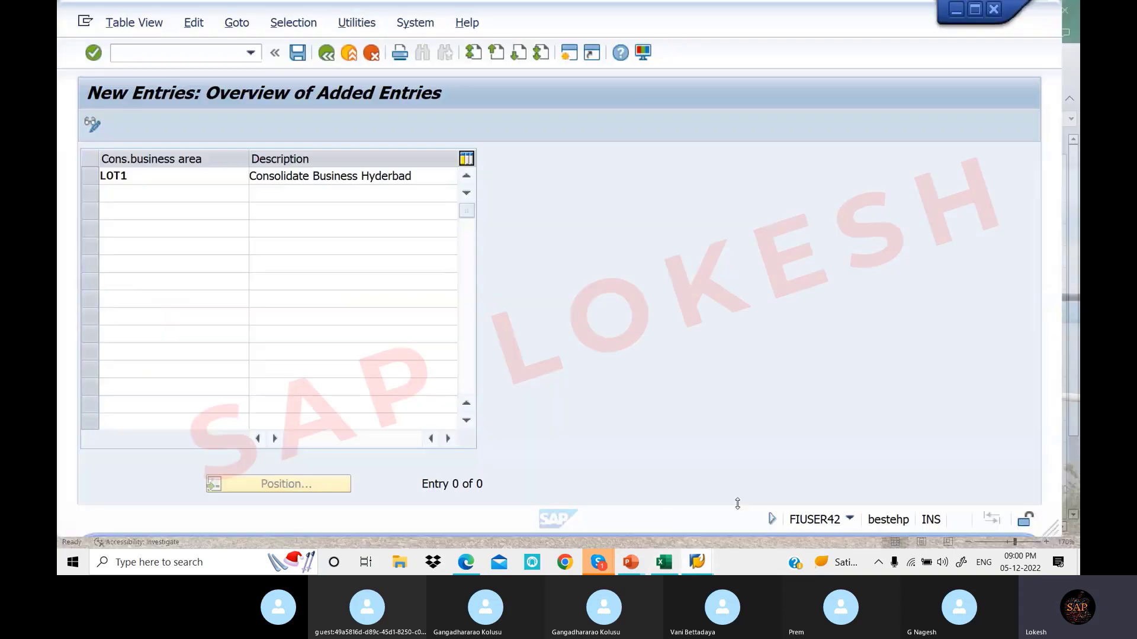
pyautogui.click(296, 55)
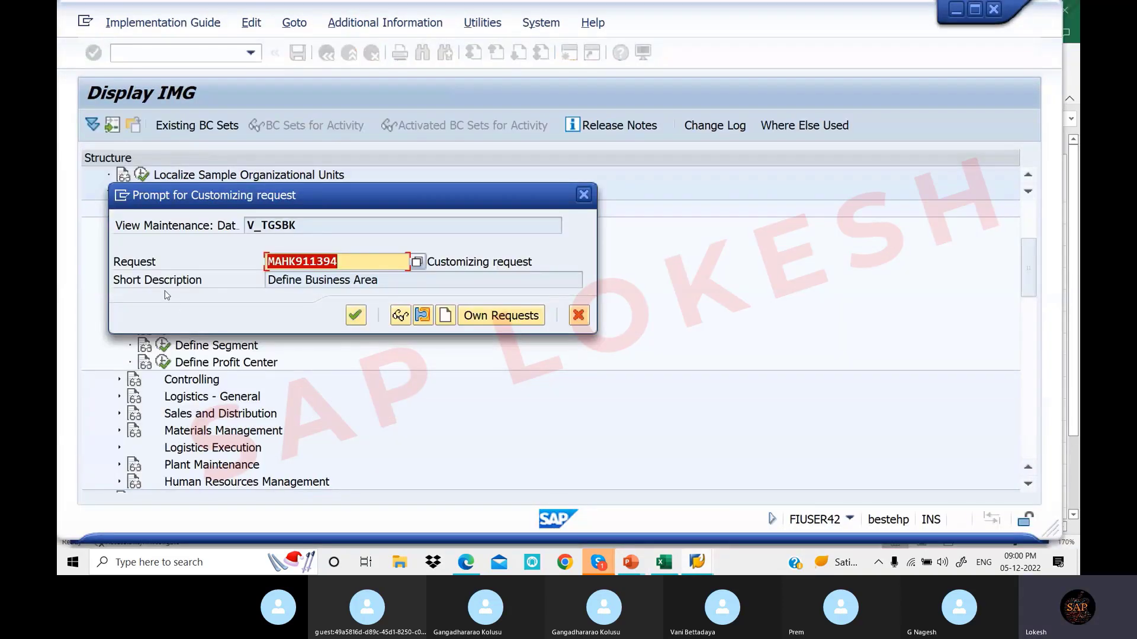
pyautogui.click(445, 316)
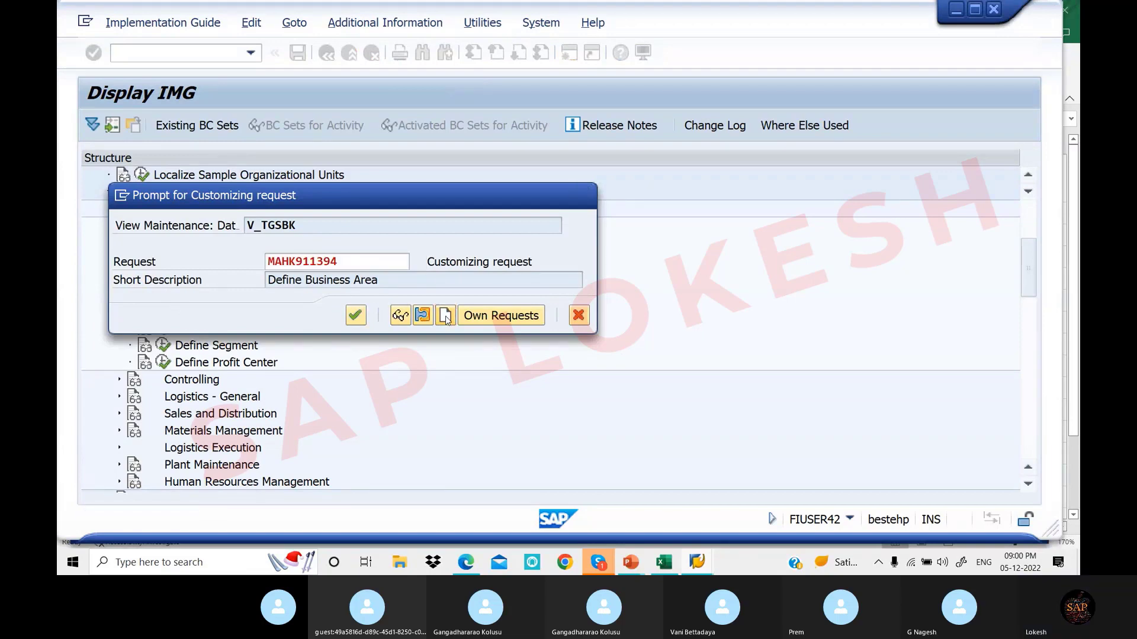
pyautogui.write('M')
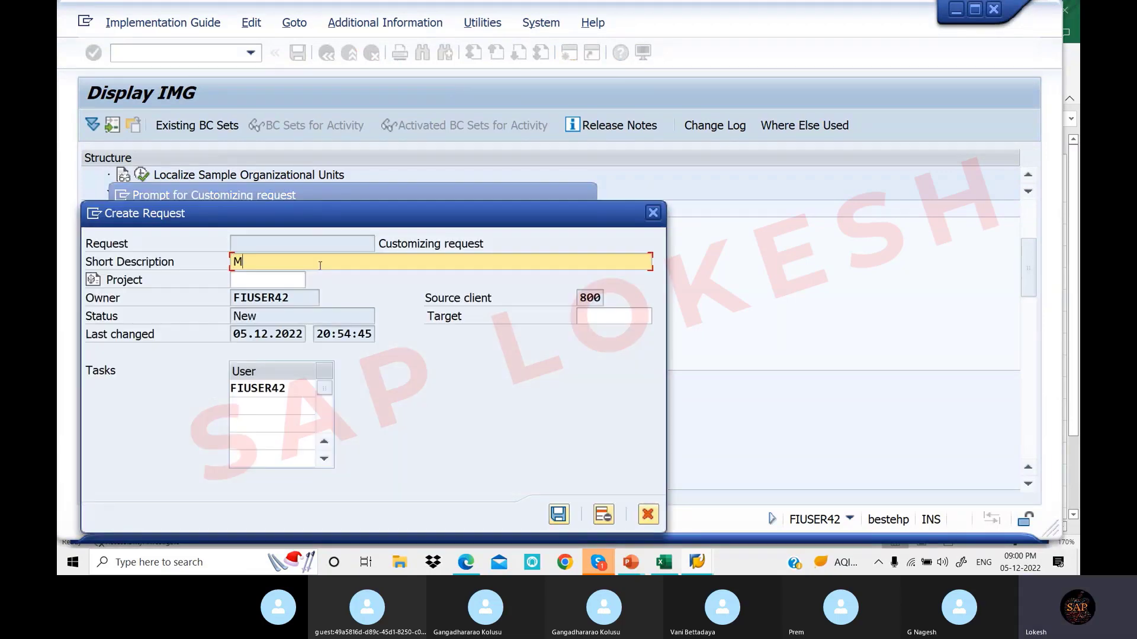
pyautogui.write('aintain Cons')
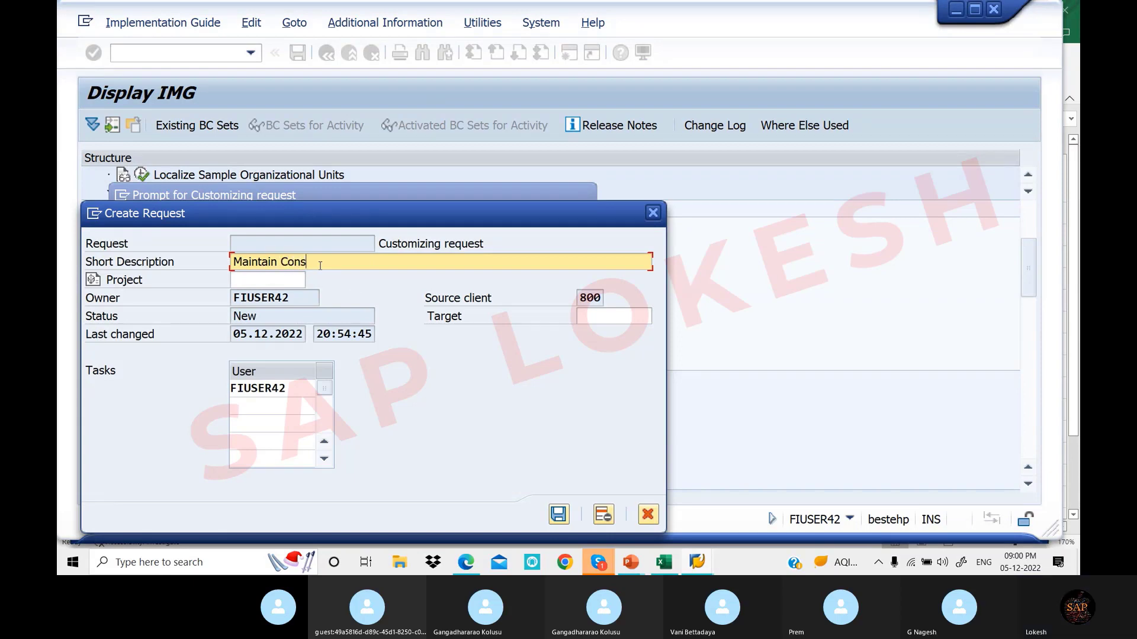
pyautogui.write('olidation ')
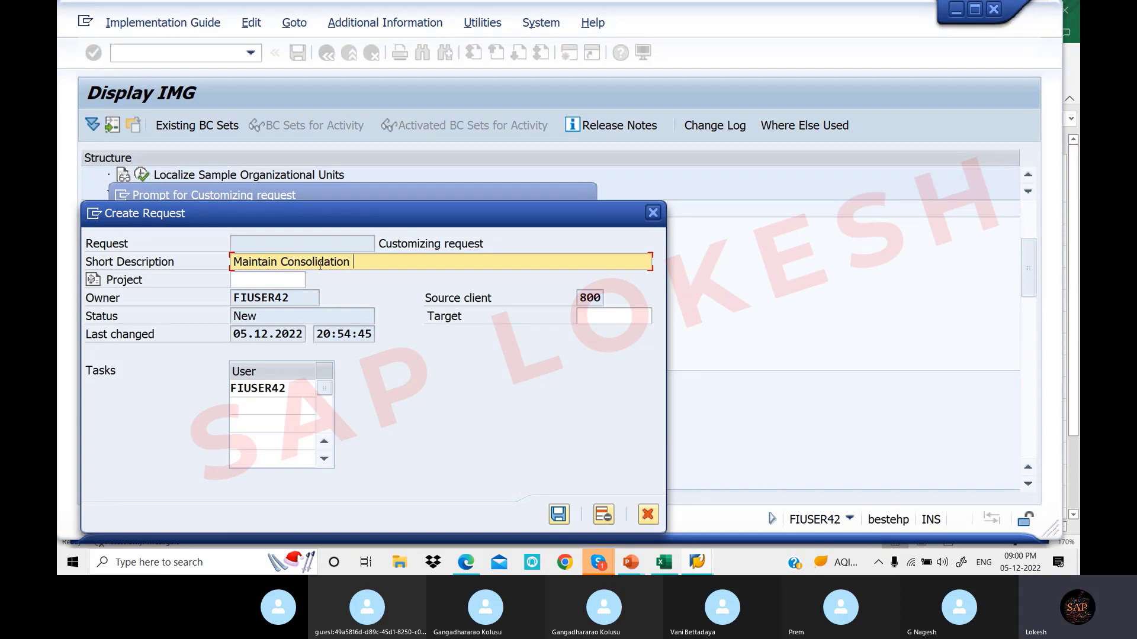
pyautogui.write('Business')
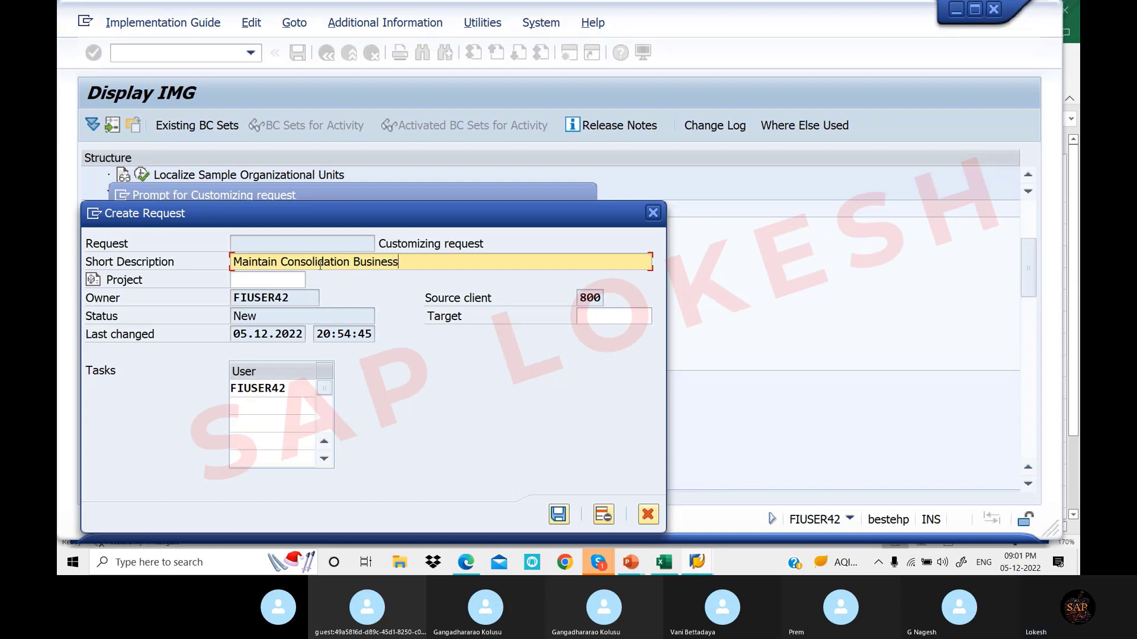
pyautogui.write(' Area')
pyautogui.click(559, 516)
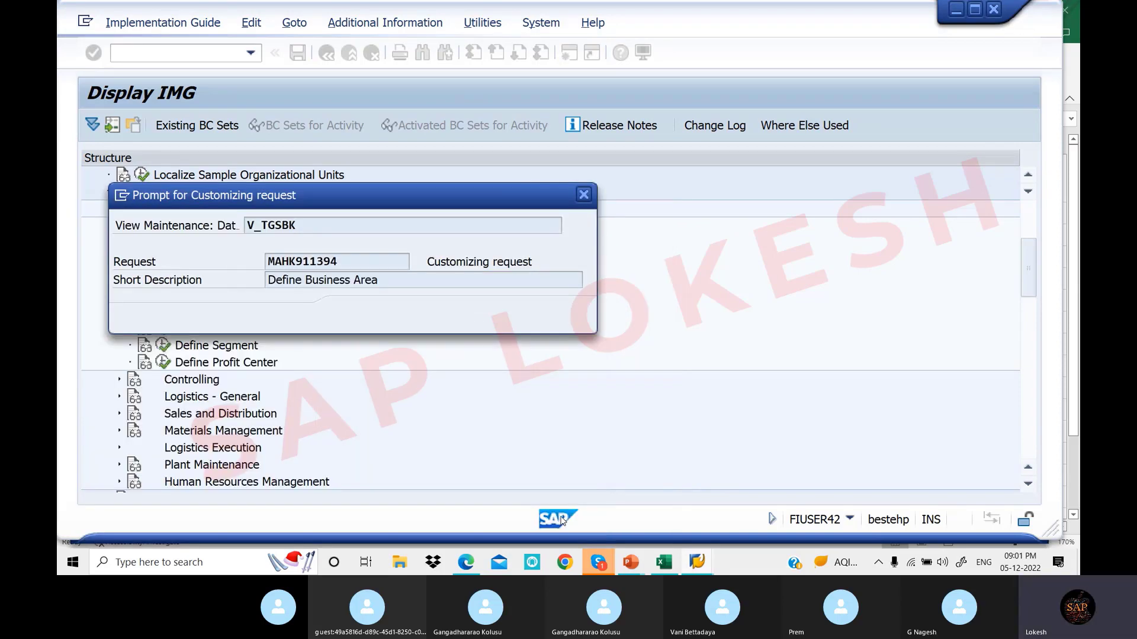
pyautogui.click(356, 316)
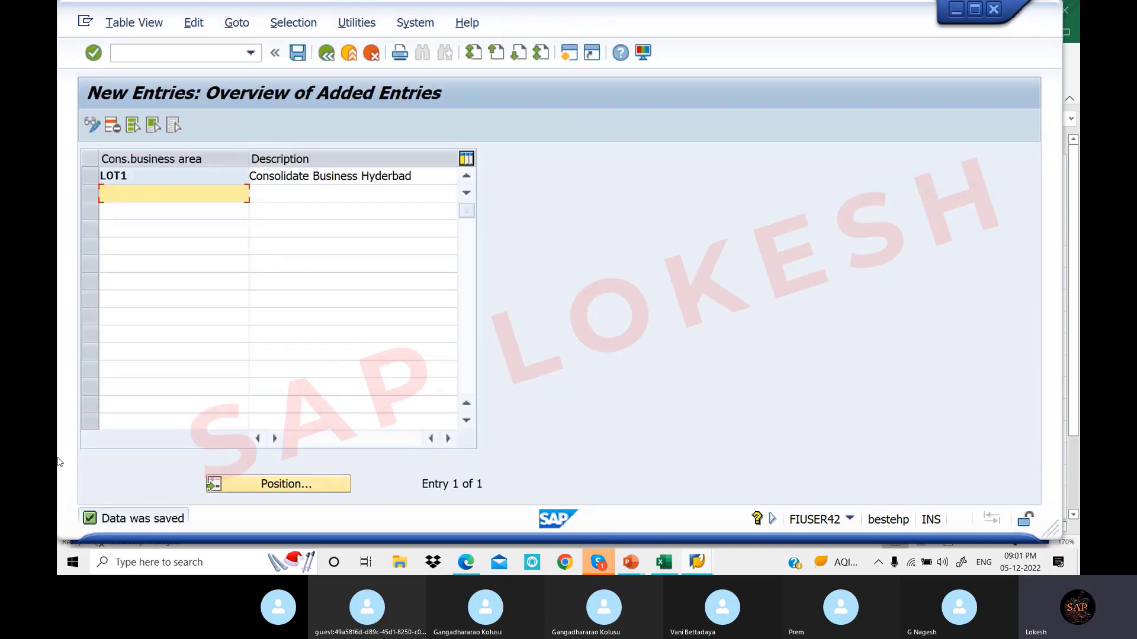
pyautogui.click(475, 565)
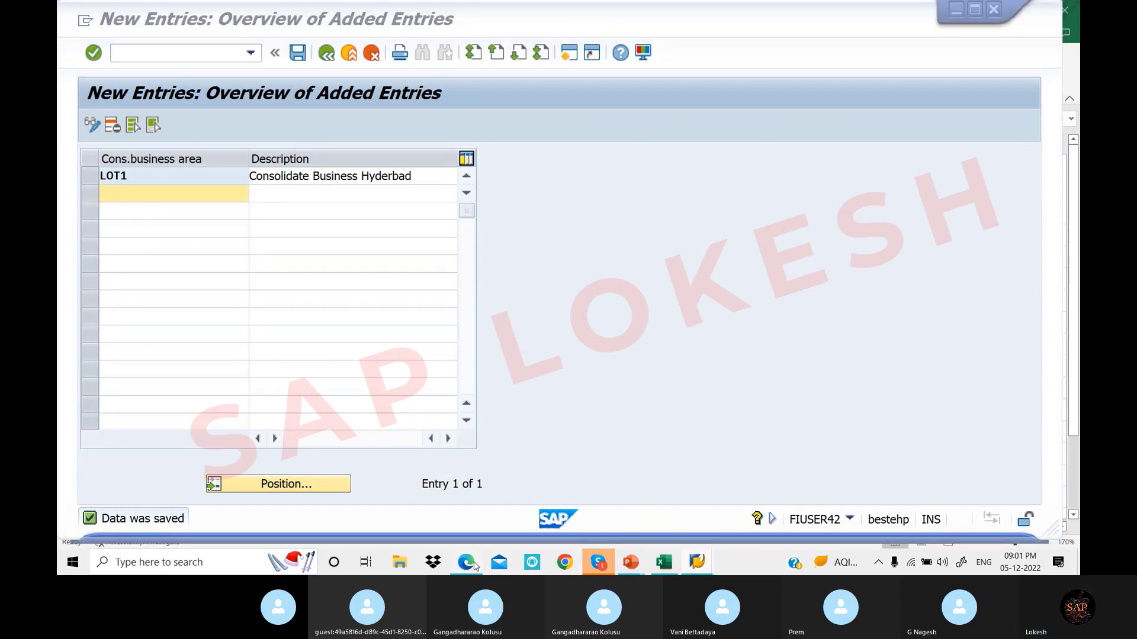
pyautogui.click(475, 565)
# Scroll the PDF notes to step 6, the OBB6 assignment, then return to the SAP entries window
pyautogui.scroll(-5, 531, 316)
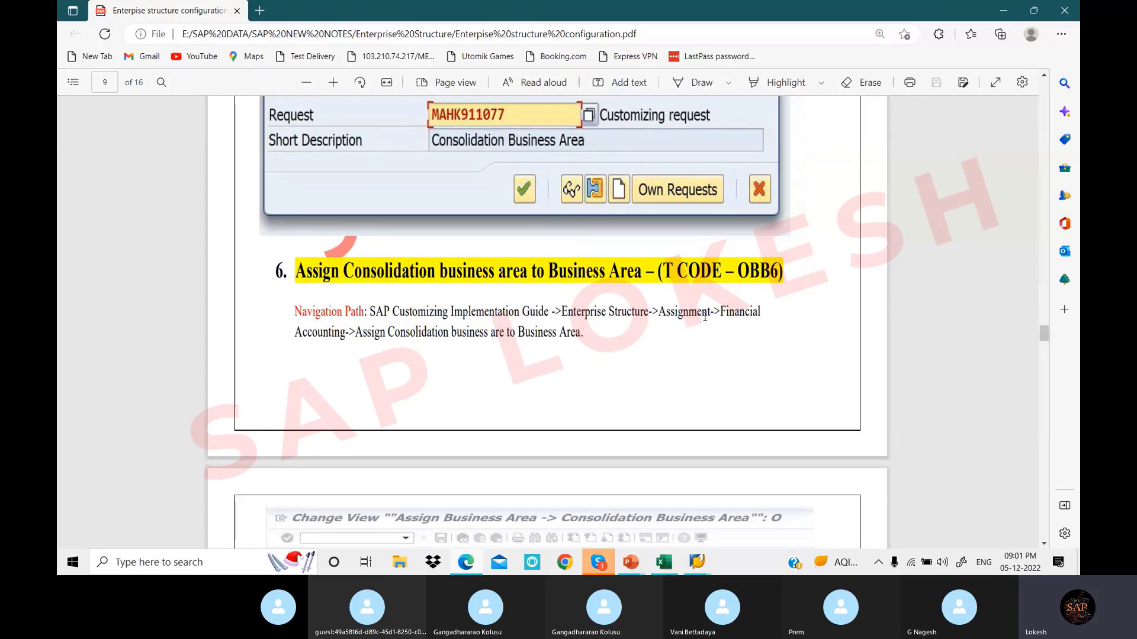
pyautogui.click(702, 564)
pyautogui.click(749, 519)
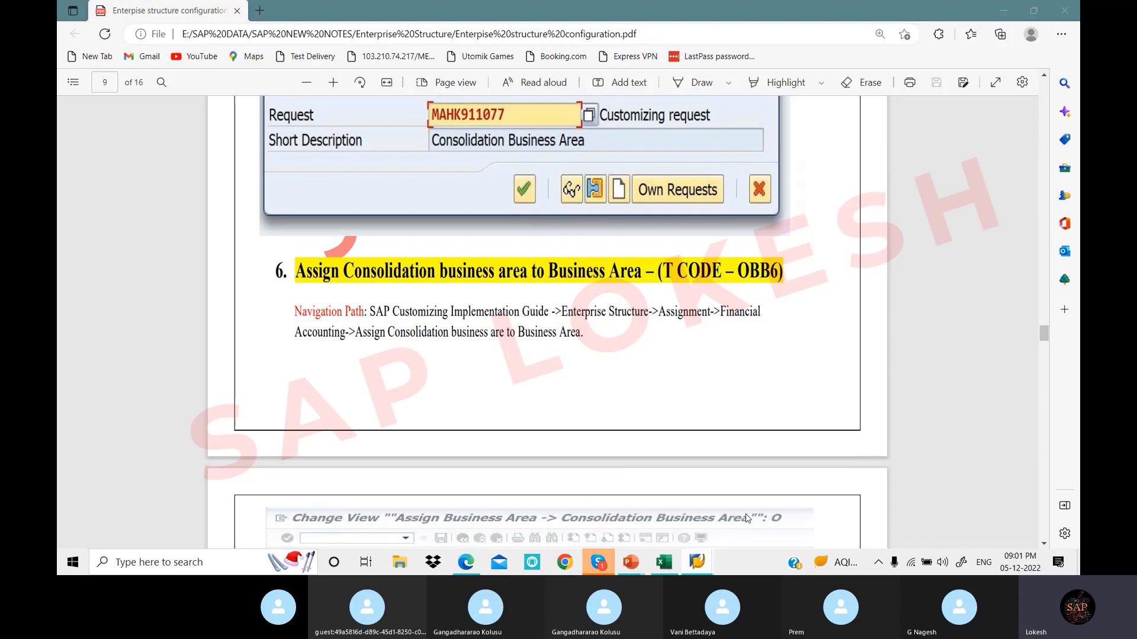
# Back out to the IMG tree, collapse Definition and expand Enterprise Structure Assignment
pyautogui.click(329, 54)
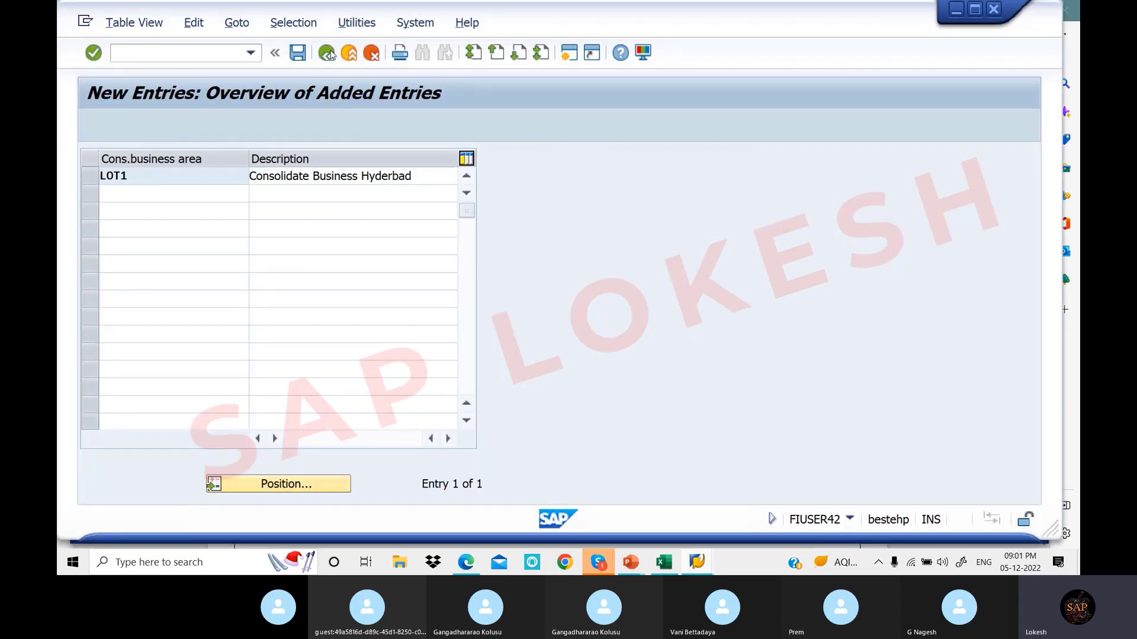
pyautogui.click(329, 54)
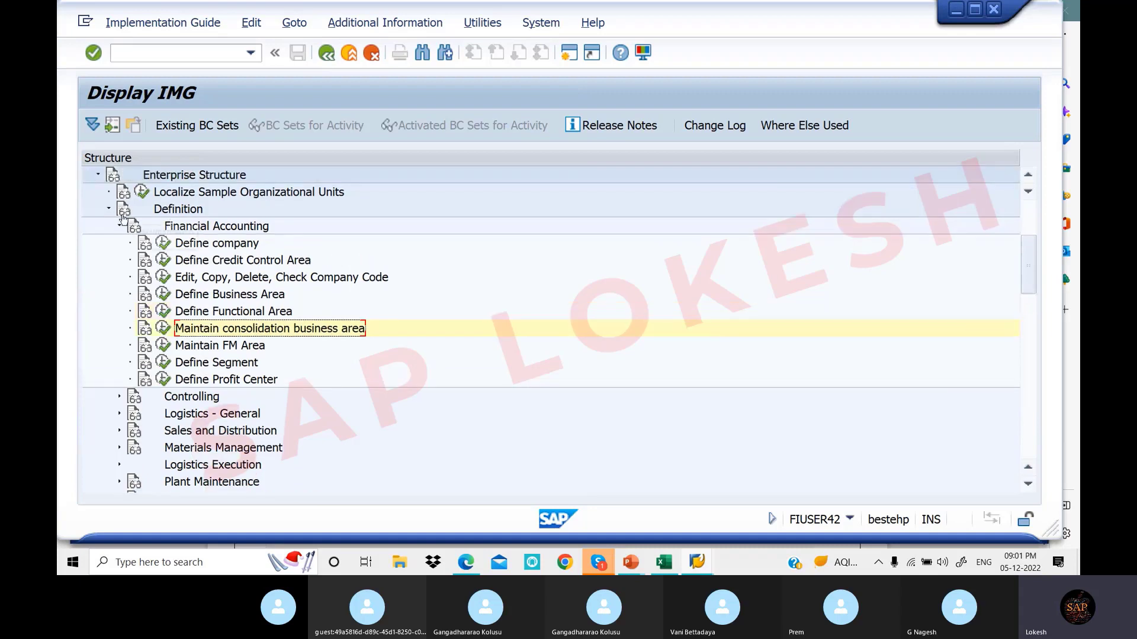
pyautogui.click(109, 209)
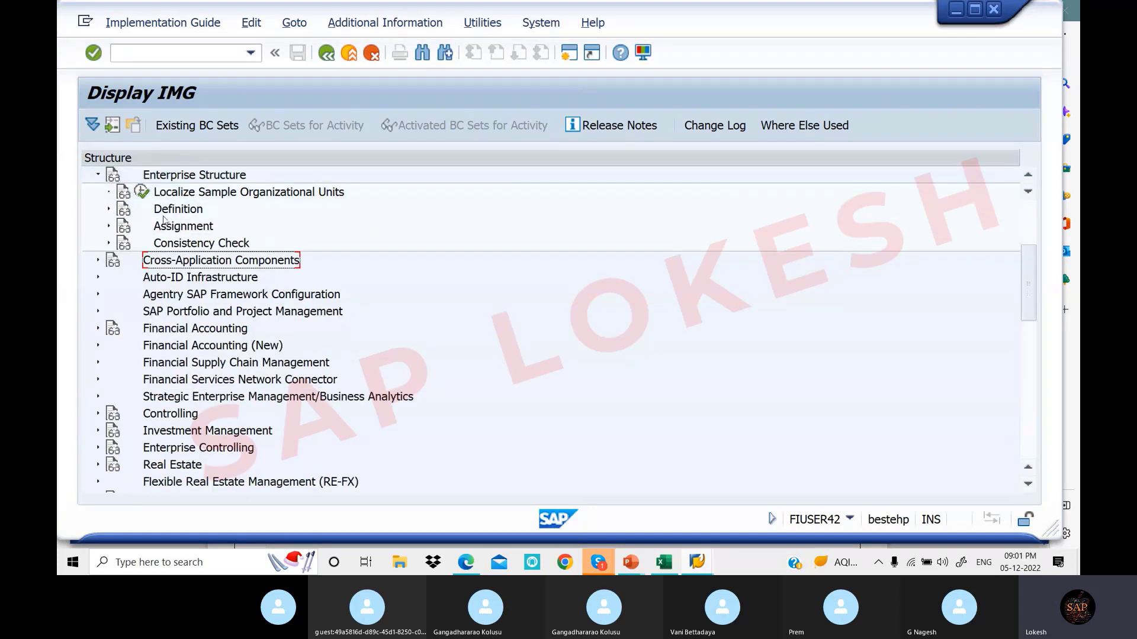
pyautogui.click(109, 227)
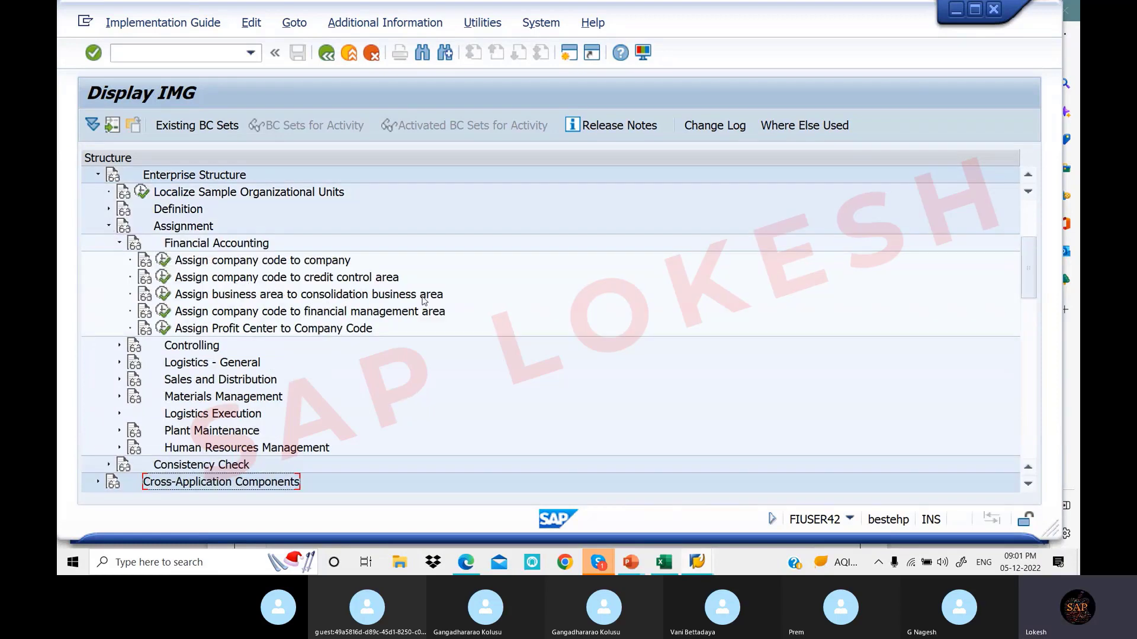
# Execute 'Assign business area to consolidation business area' and bring up the Position lookup dialog
pyautogui.click(164, 296)
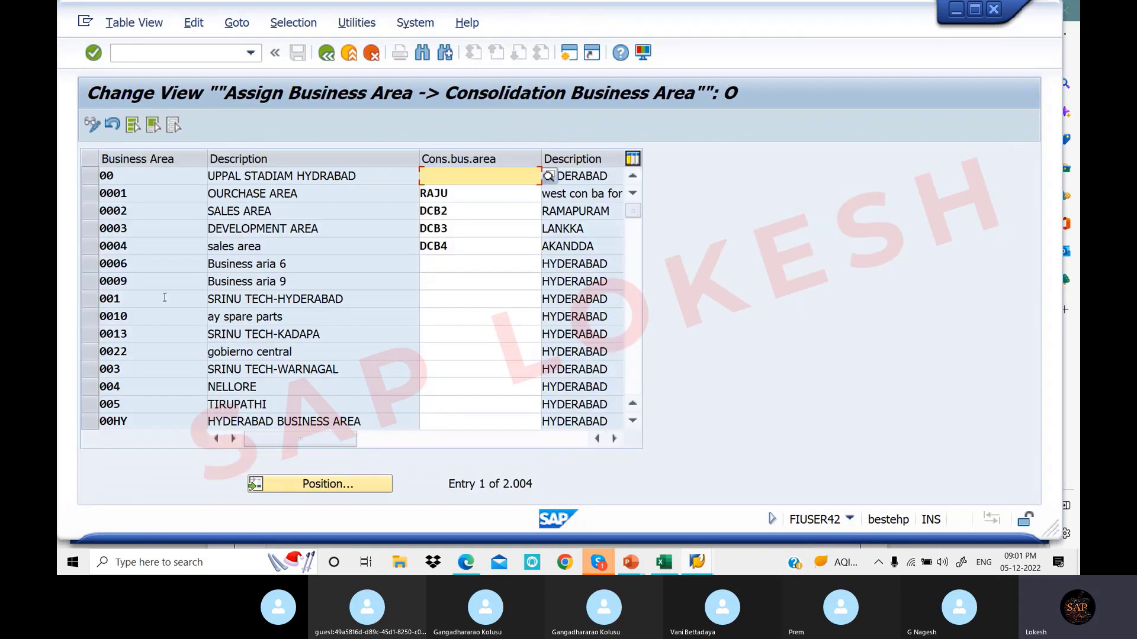
pyautogui.click(338, 485)
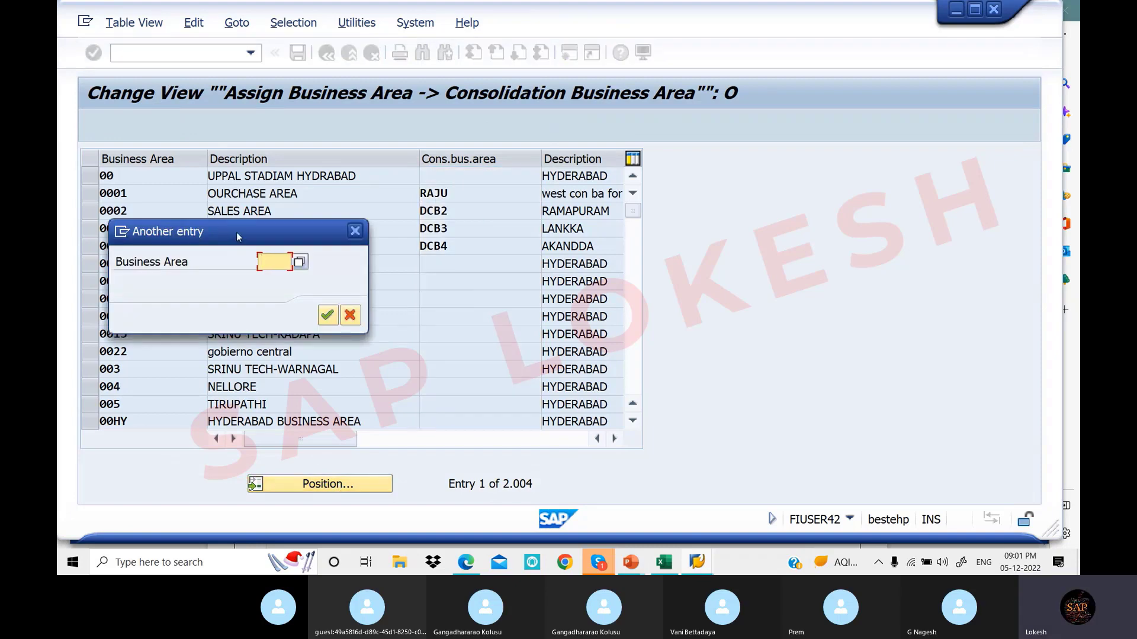
pyautogui.moveTo(236, 232); pyautogui.dragTo(456, 296)
pyautogui.click(664, 565)
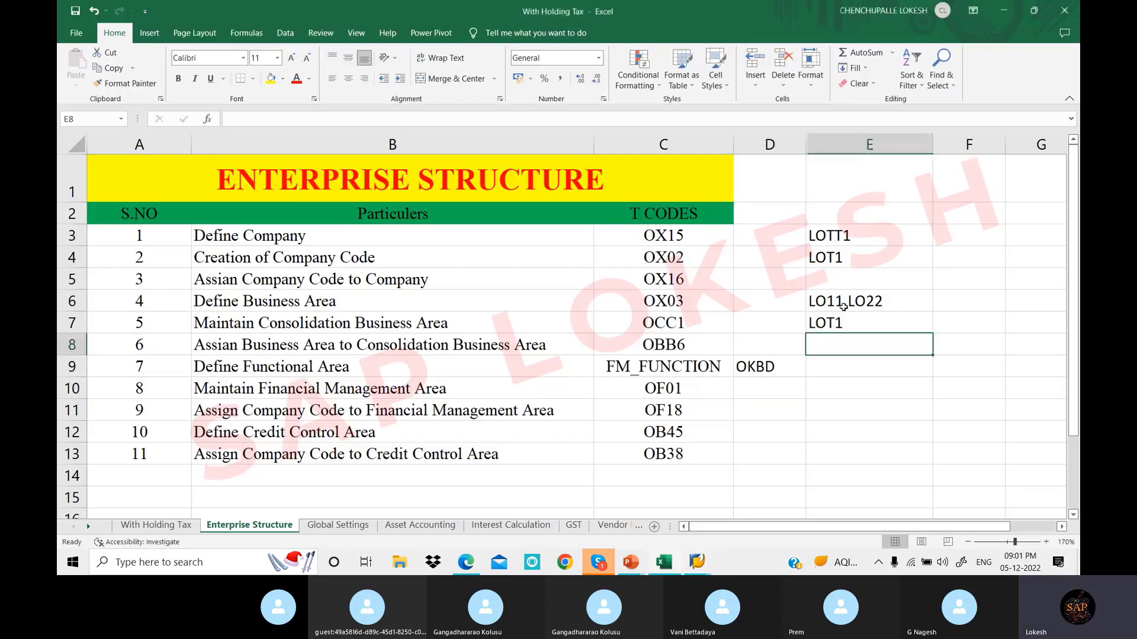
pyautogui.click(836, 305)
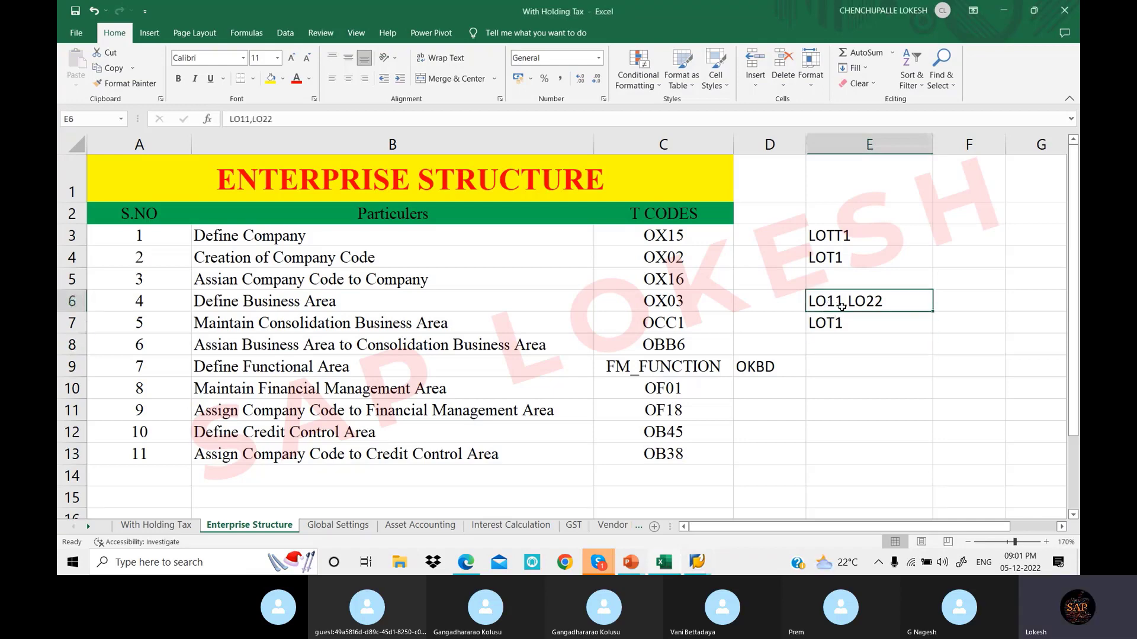
pyautogui.click(698, 563)
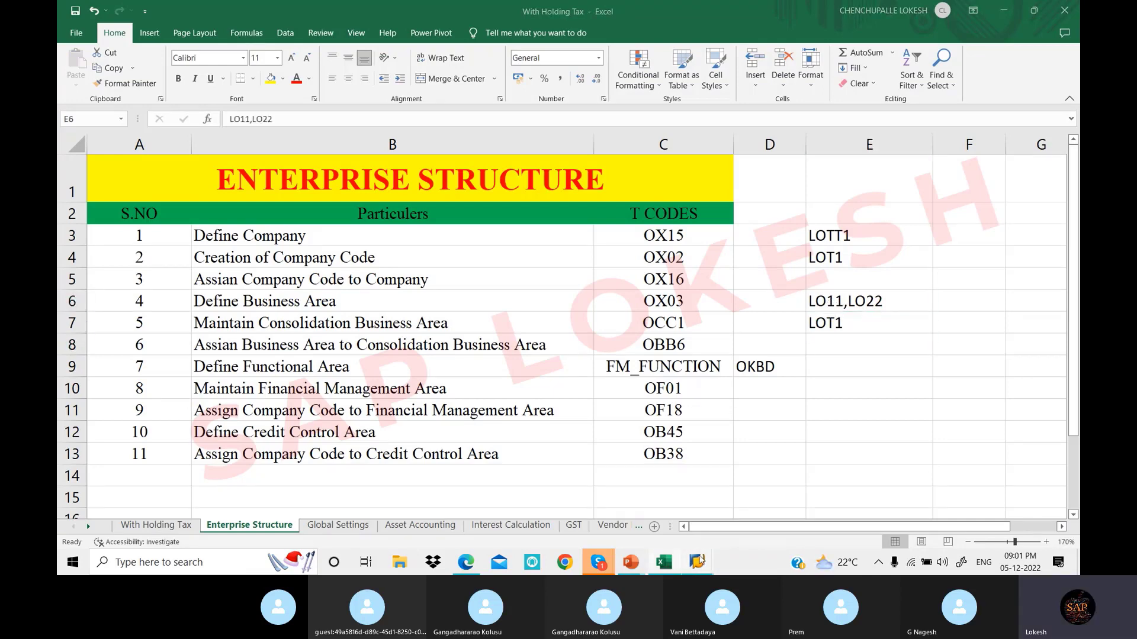
pyautogui.click(728, 514)
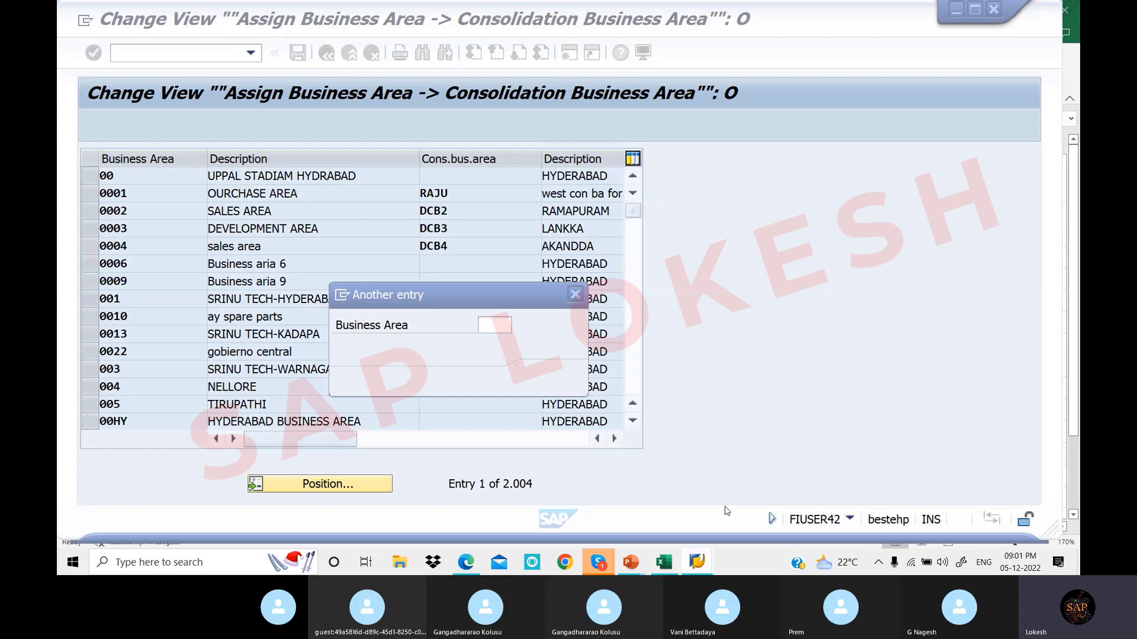
# Position on LO11, enter Cons.bus.area LOT1 for business areas LO11 and LO22, then save
pyautogui.click(496, 325)
pyautogui.write('LO')
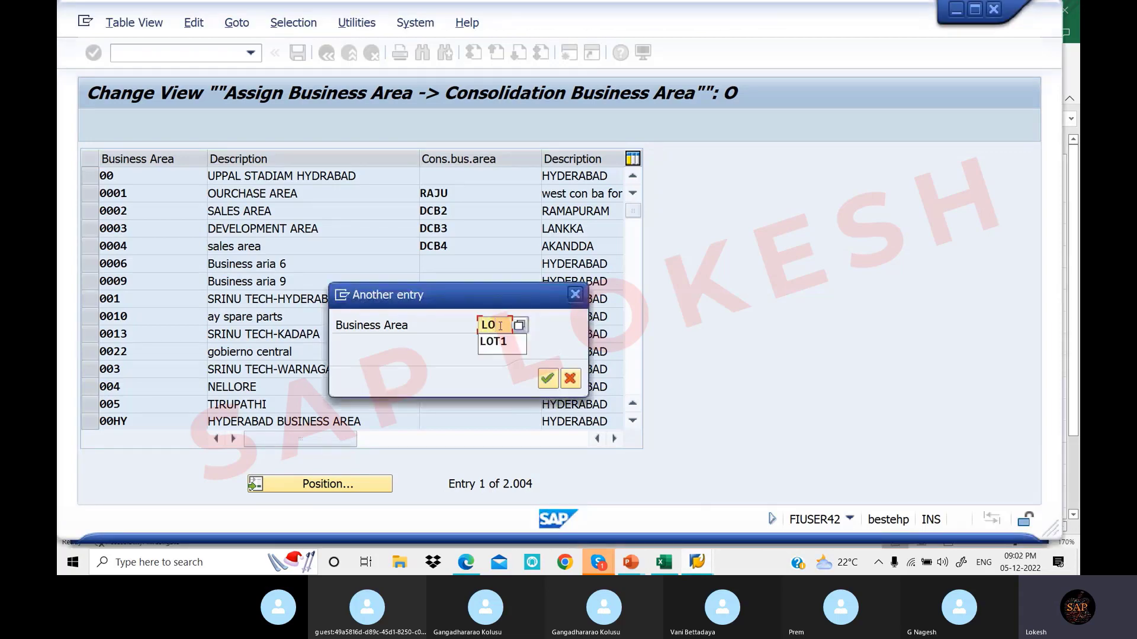
pyautogui.write('11')
pyautogui.press('Return')
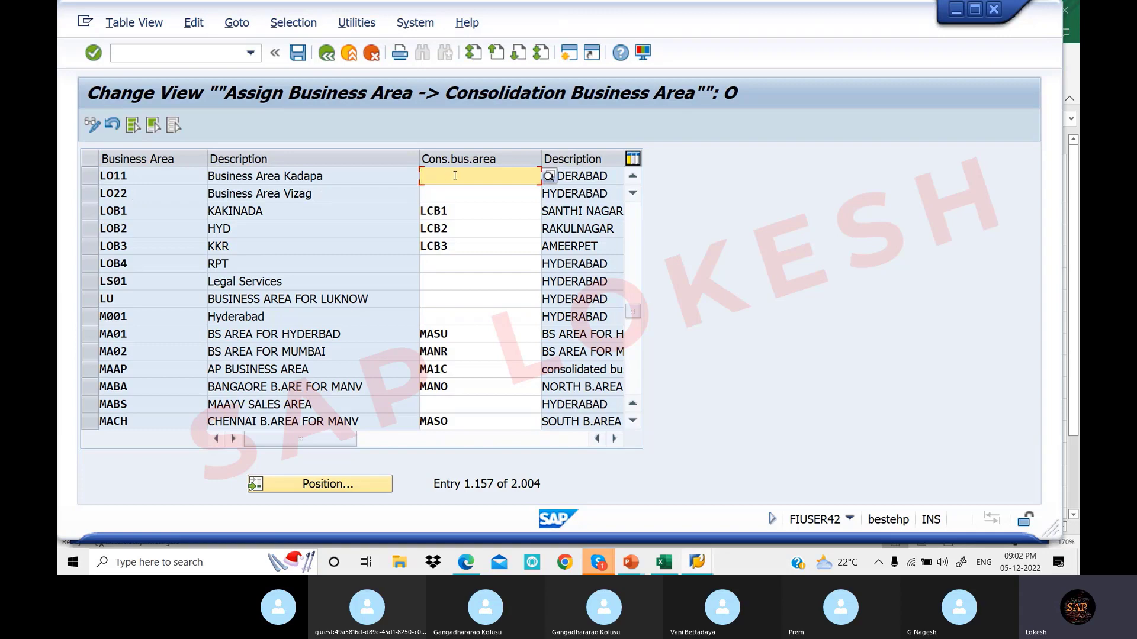
pyautogui.write('LOT1')
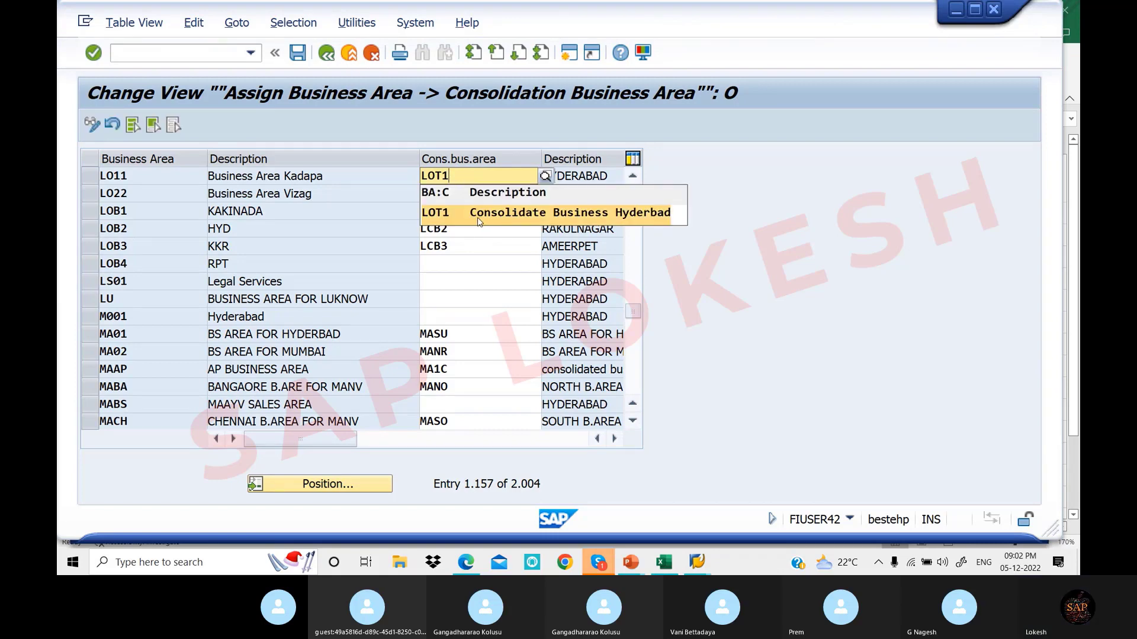
pyautogui.click(646, 218)
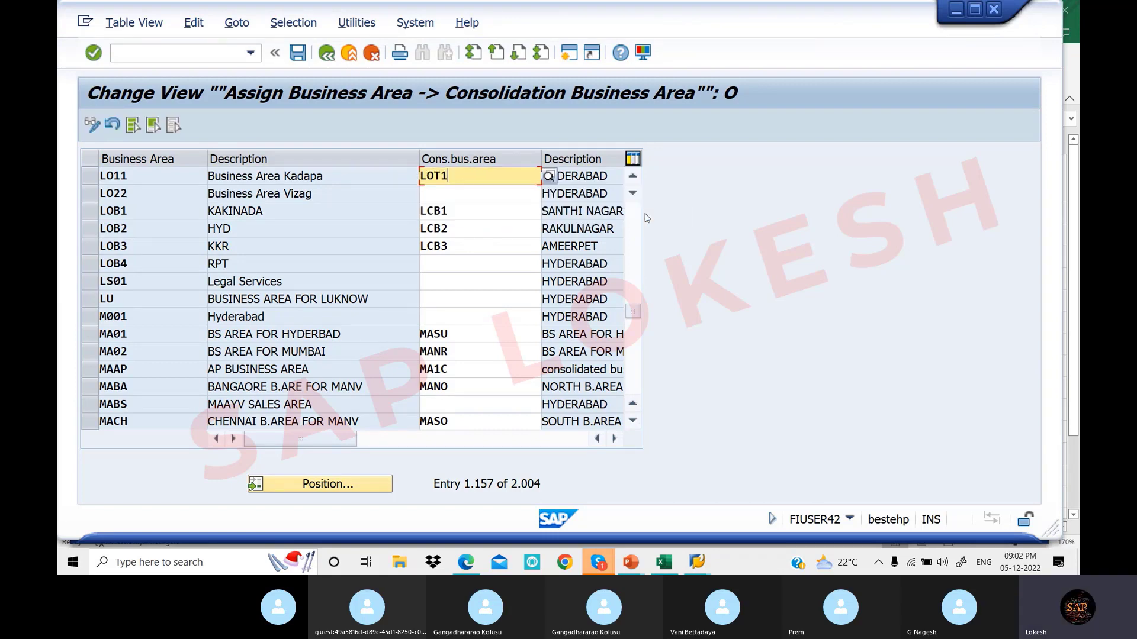
pyautogui.click(472, 197)
pyautogui.write('LO')
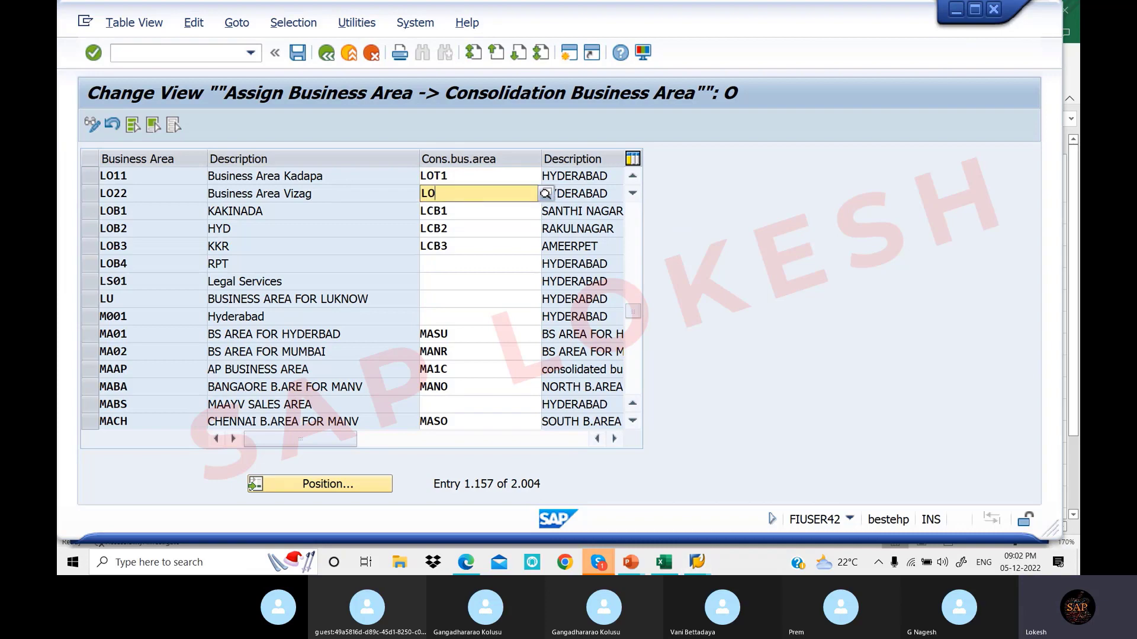
pyautogui.write('T1')
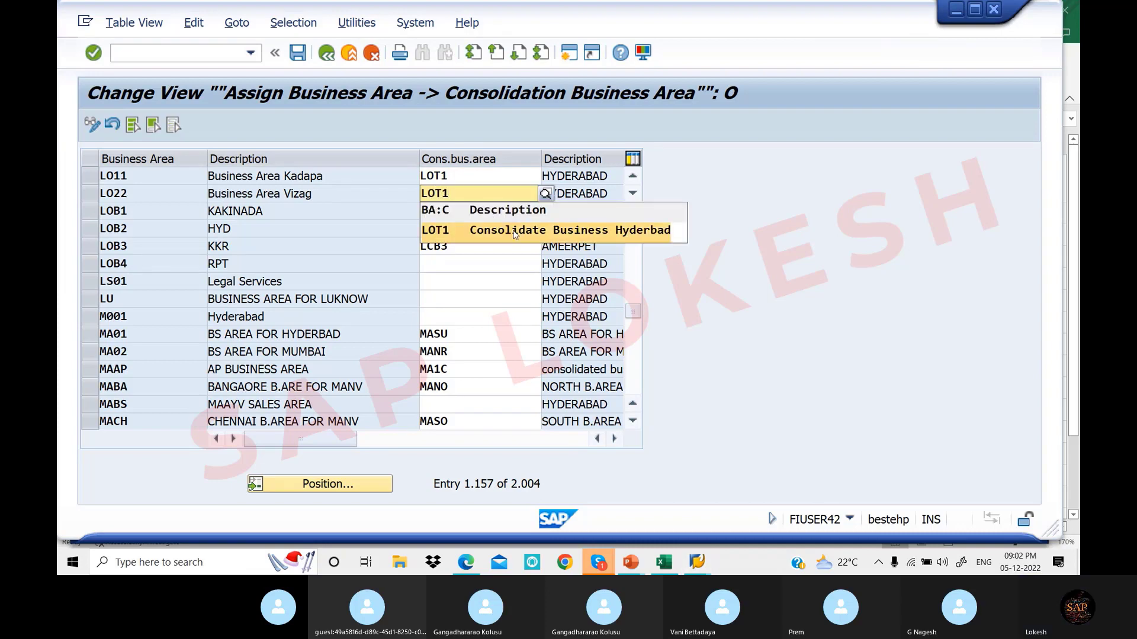
pyautogui.click(514, 233)
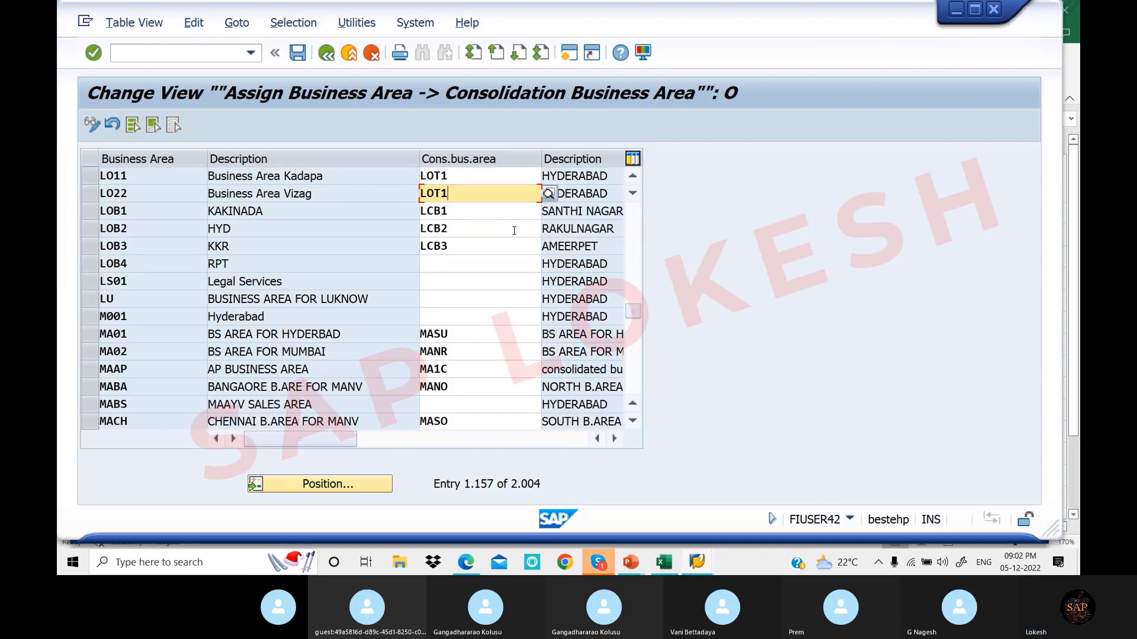
pyautogui.click(298, 52)
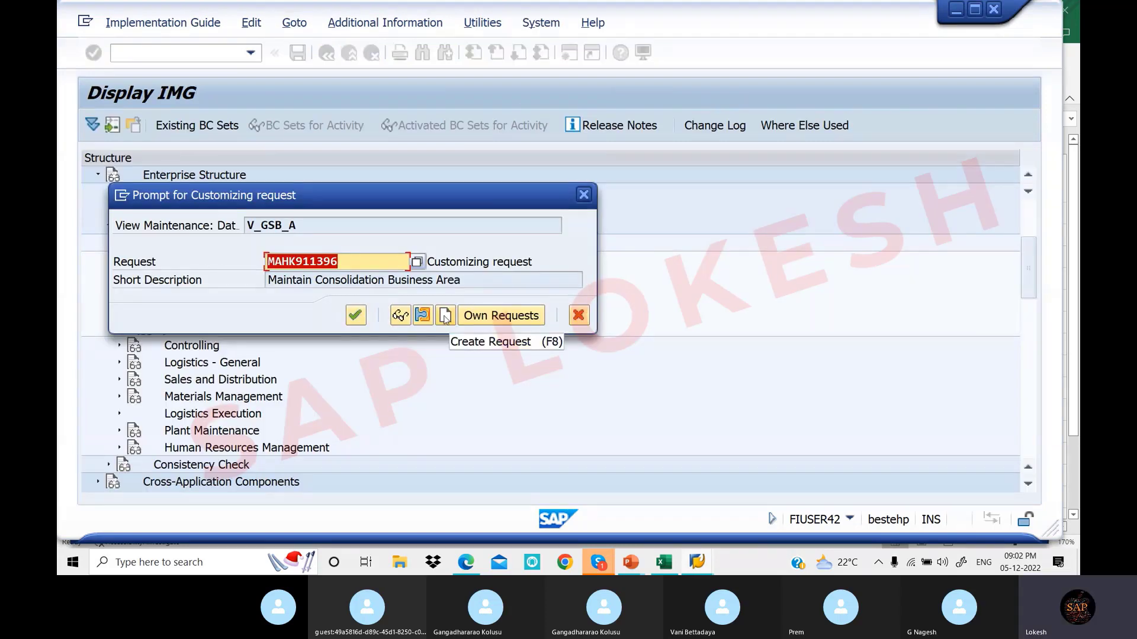
# Create customizing request 'Assign Business Area to Consolidation Business Area' and confirm to save the data
pyautogui.click(446, 316)
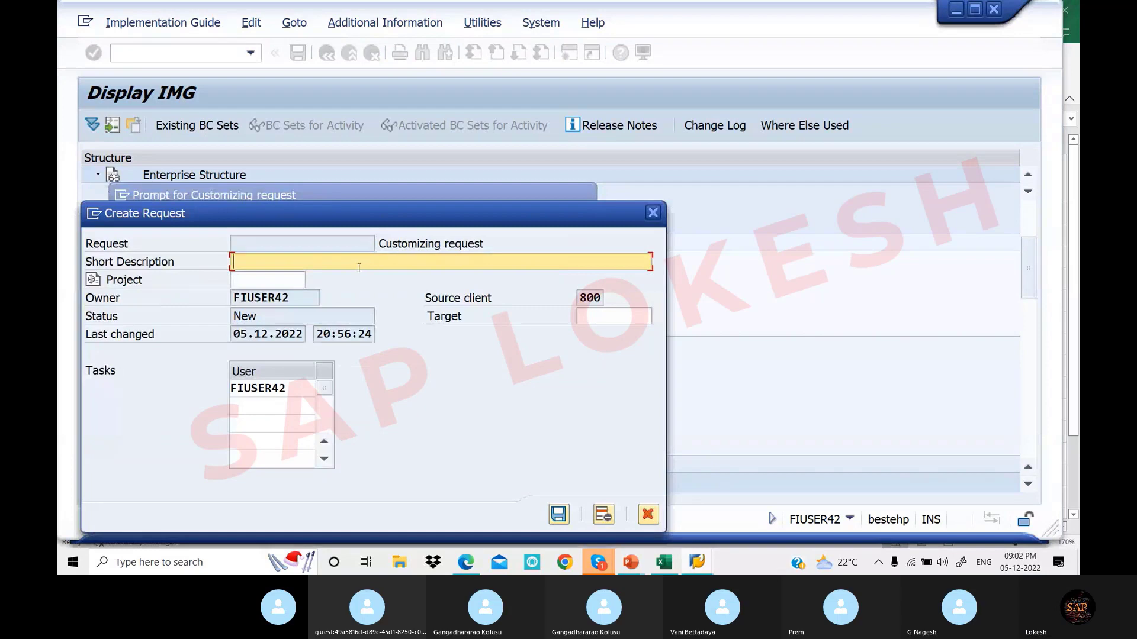
pyautogui.write('Assign Bu')
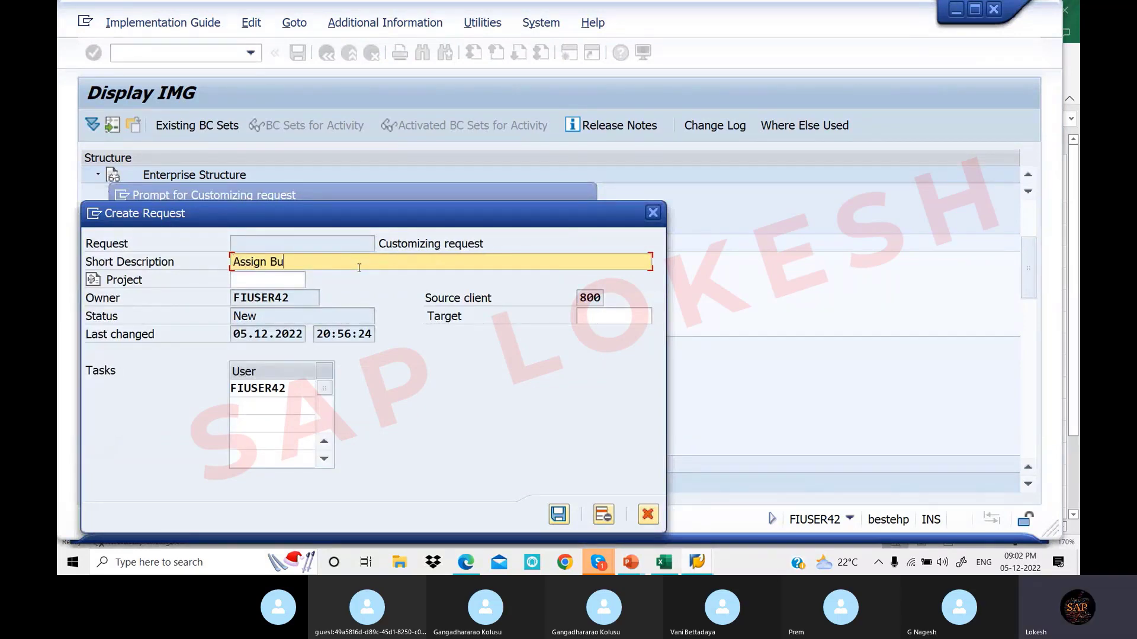
pyautogui.write('siness Area to Consolidatio')
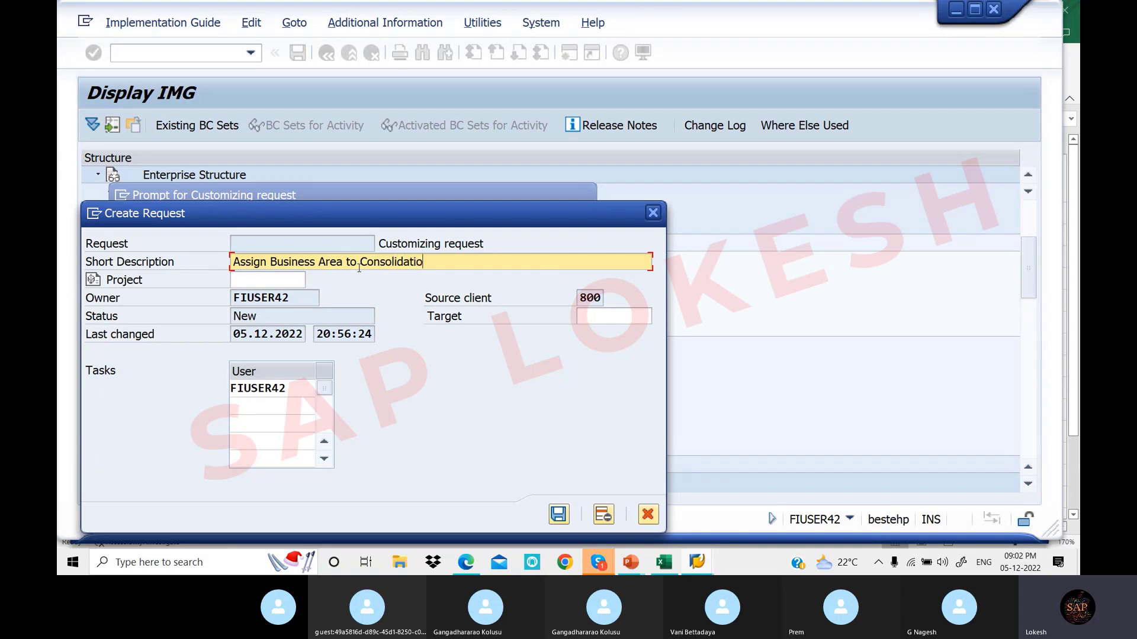
pyautogui.write('n Business Area')
pyautogui.click(558, 515)
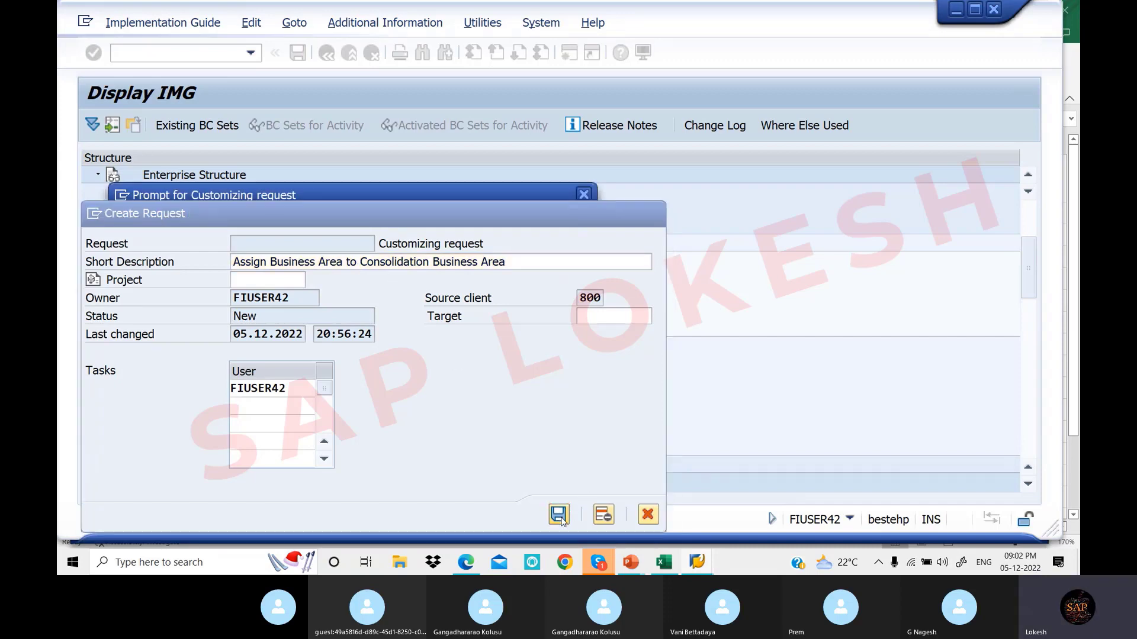
pyautogui.click(356, 314)
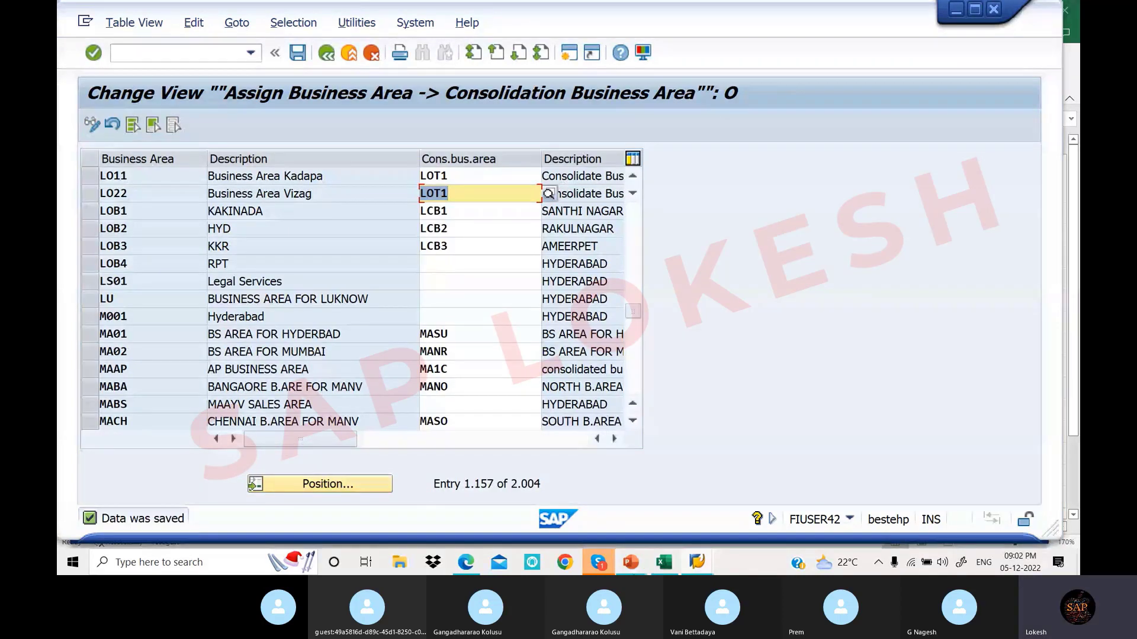
# Scroll the PDF notes back from page 8 to page 7's Define Business Area (OX03) section
pyautogui.click(466, 562)
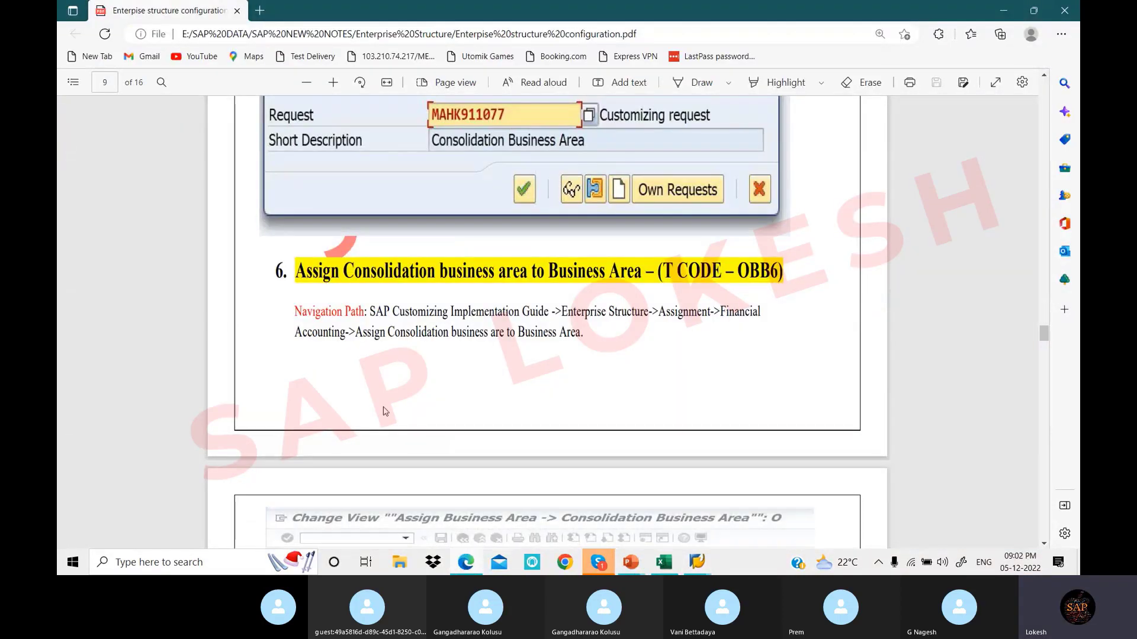
pyautogui.scroll(-6, 469, 313)
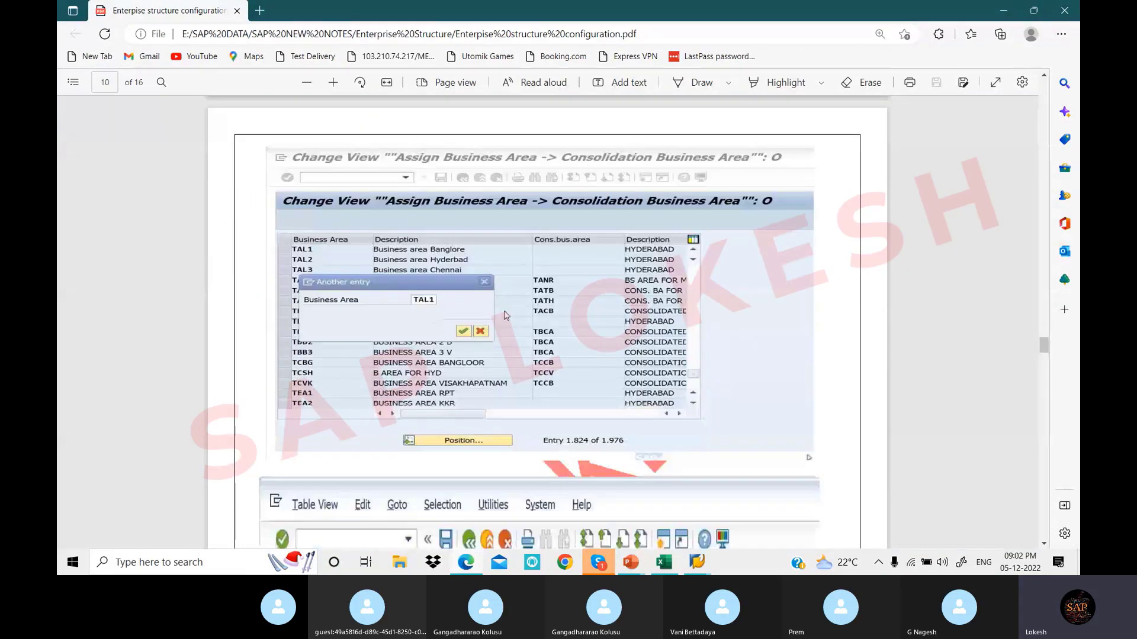
pyautogui.scroll(-6, 505, 315)
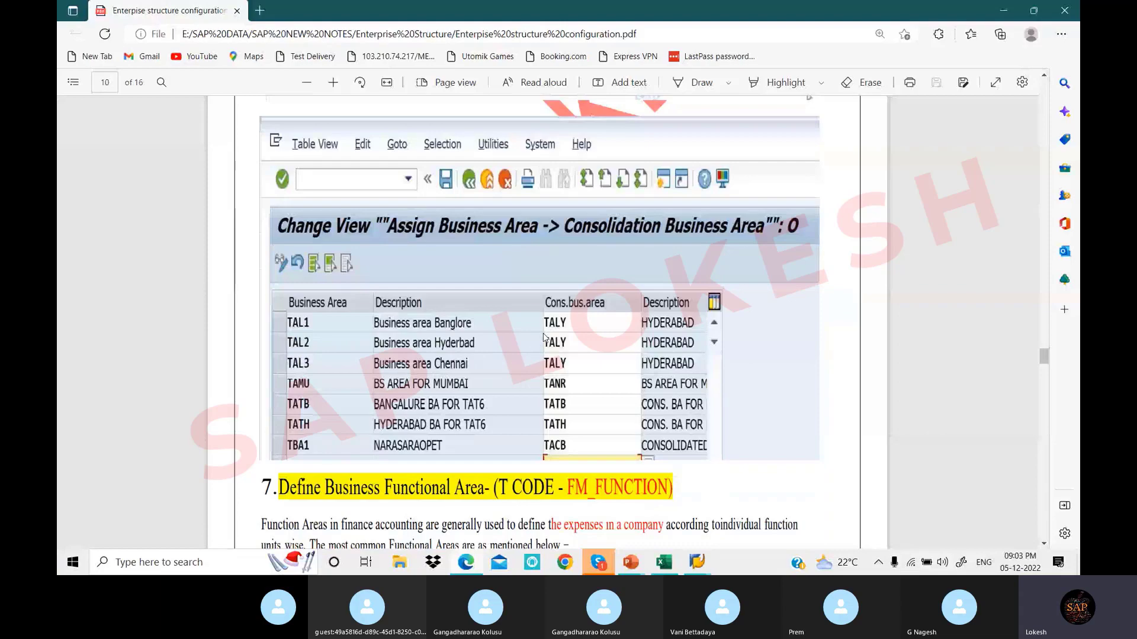
pyautogui.scroll(1, 553, 332)
pyautogui.scroll(10, 553, 332)
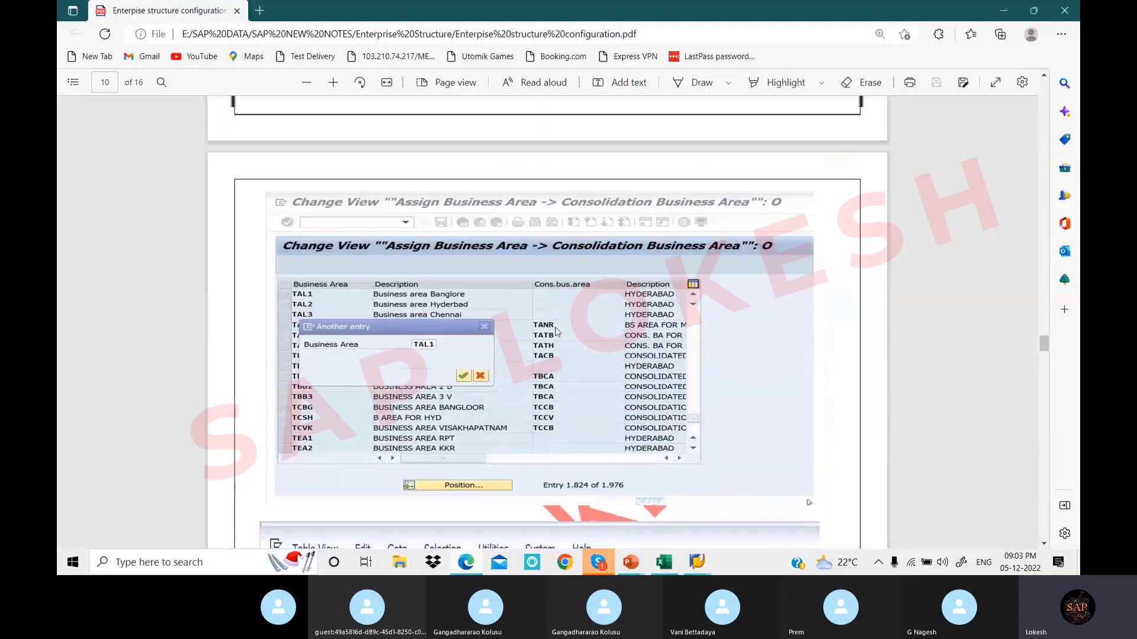
pyautogui.scroll(4, 556, 332)
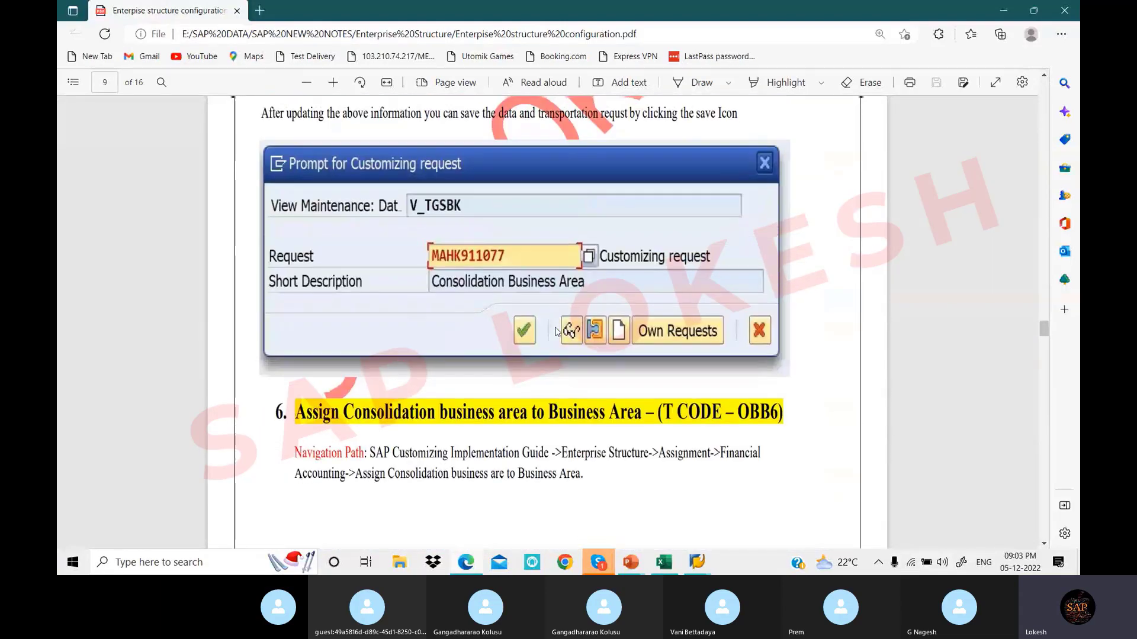
pyautogui.scroll(7, 556, 332)
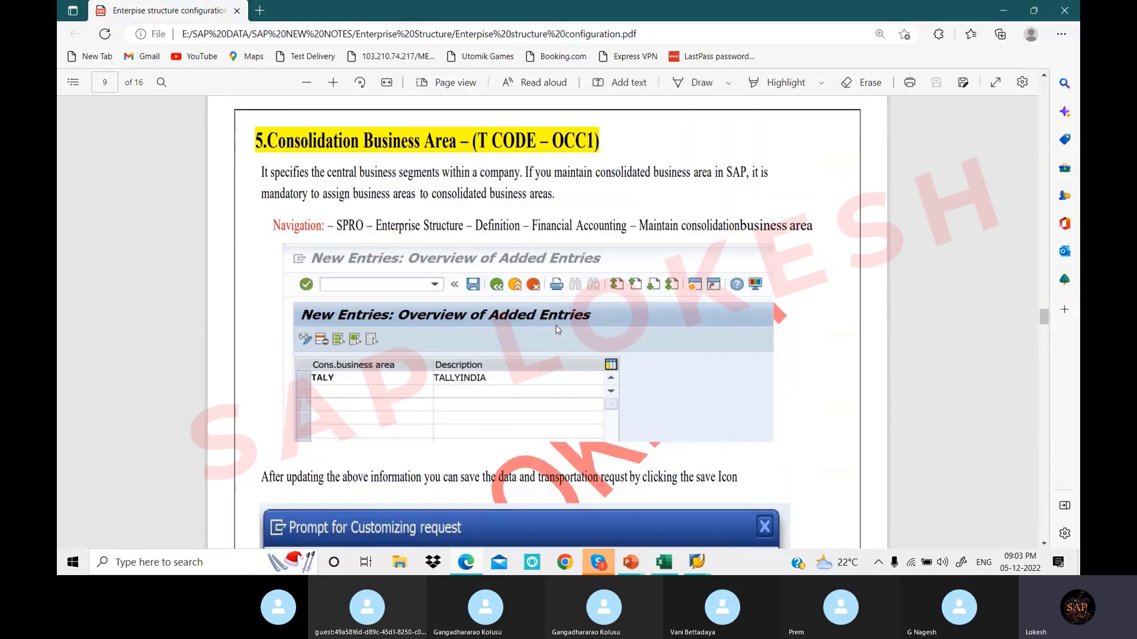
pyautogui.scroll(3, 557, 331)
pyautogui.scroll(6, 556, 324)
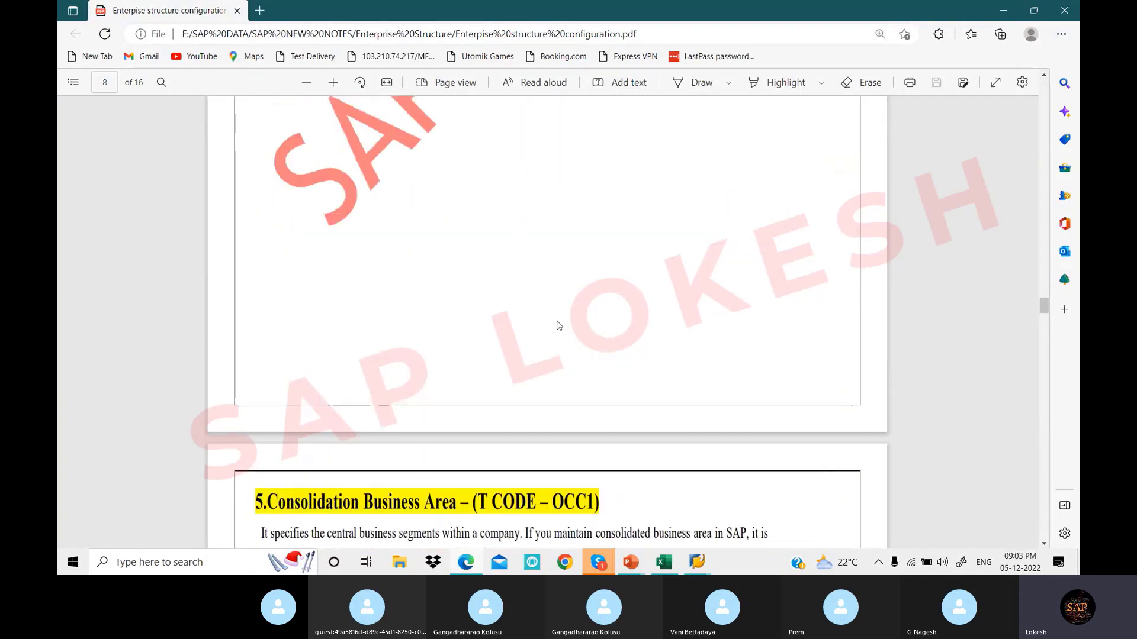
pyautogui.scroll(1, 558, 326)
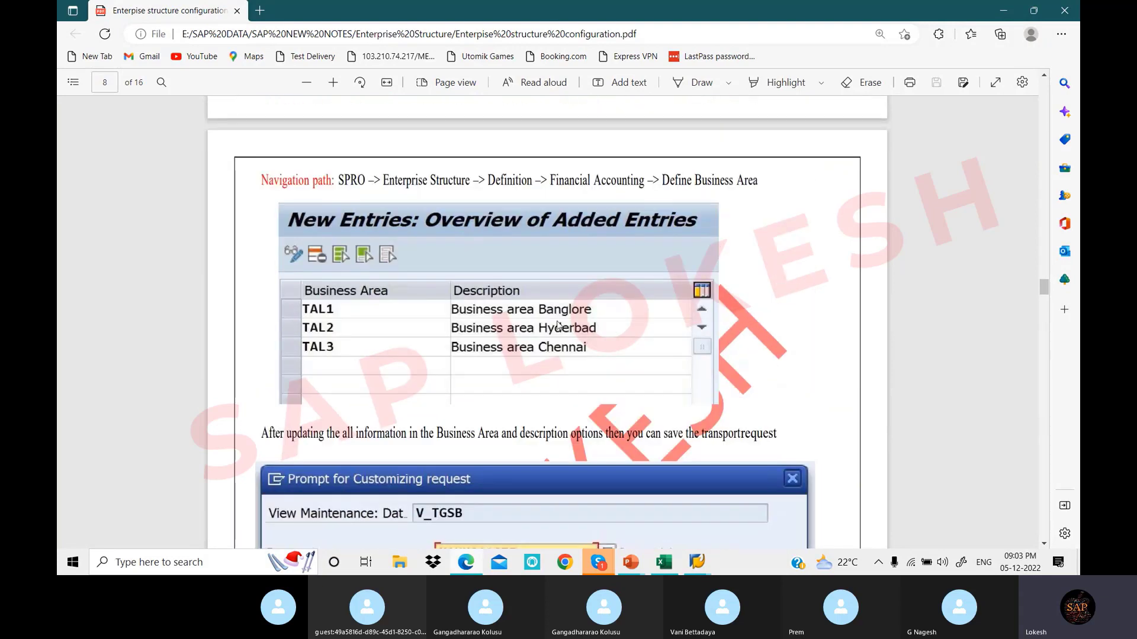
pyautogui.scroll(7, 556, 325)
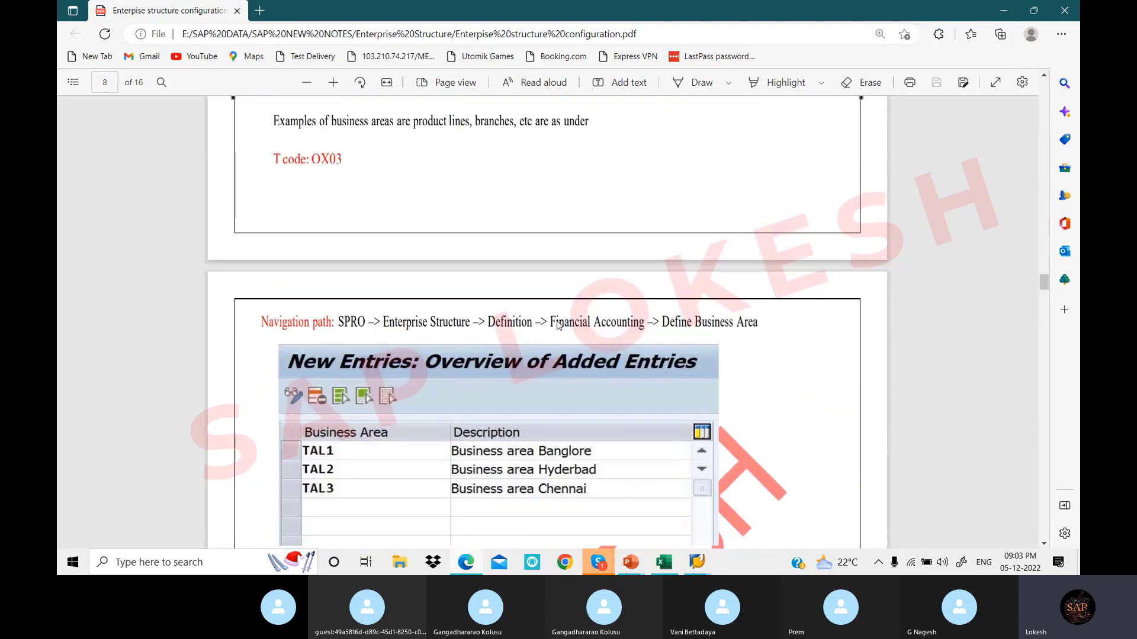
pyautogui.scroll(4, 556, 325)
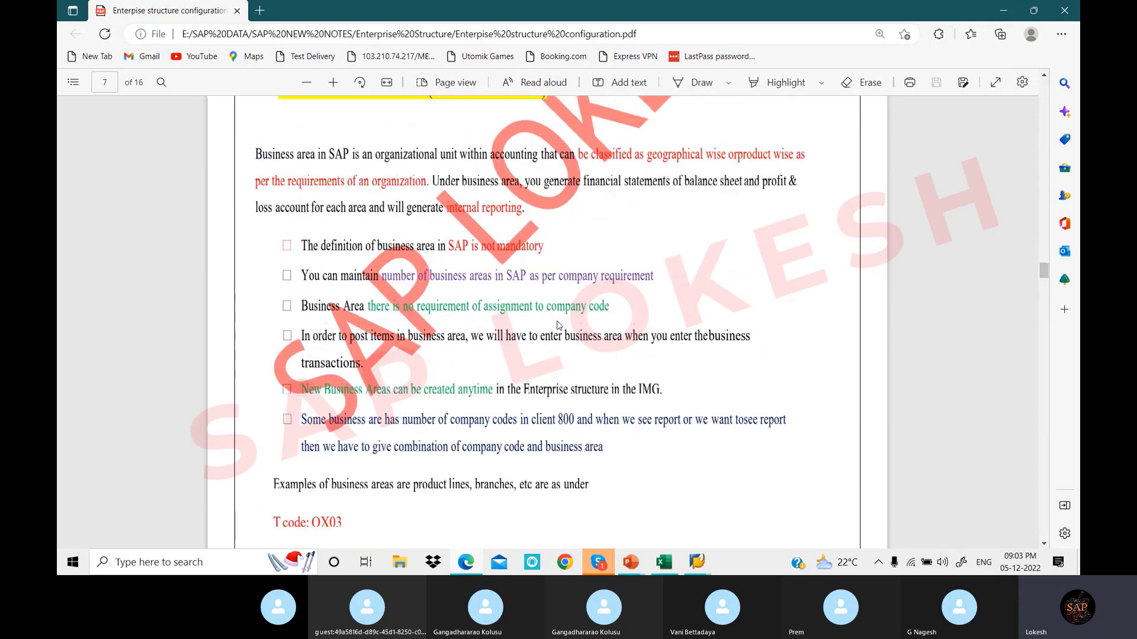
pyautogui.scroll(3, 559, 326)
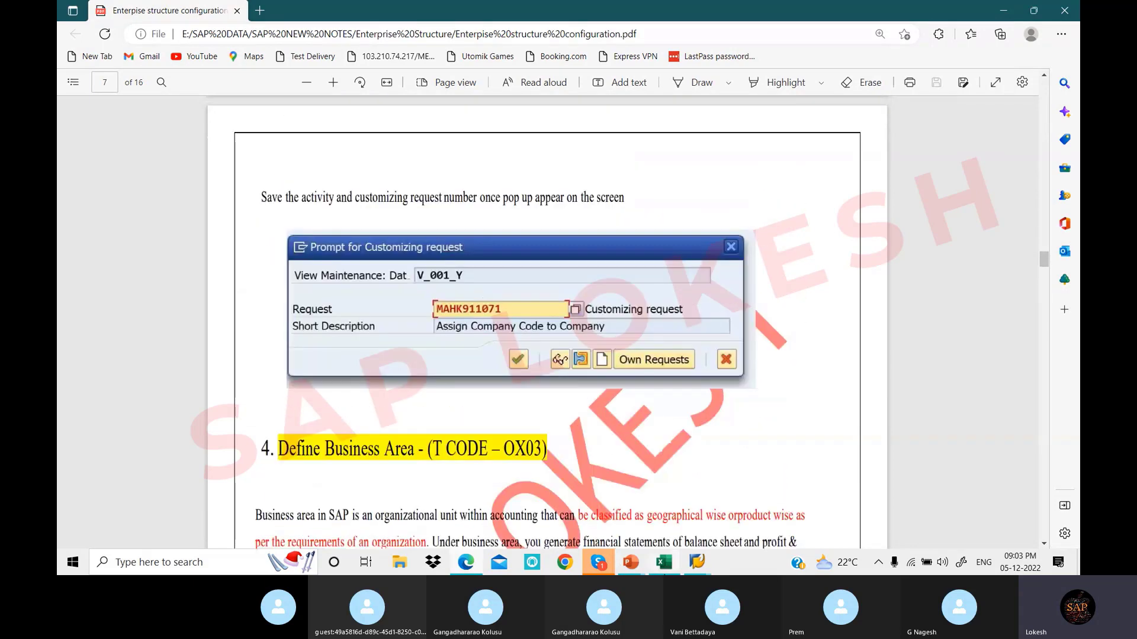
pyautogui.click(663, 563)
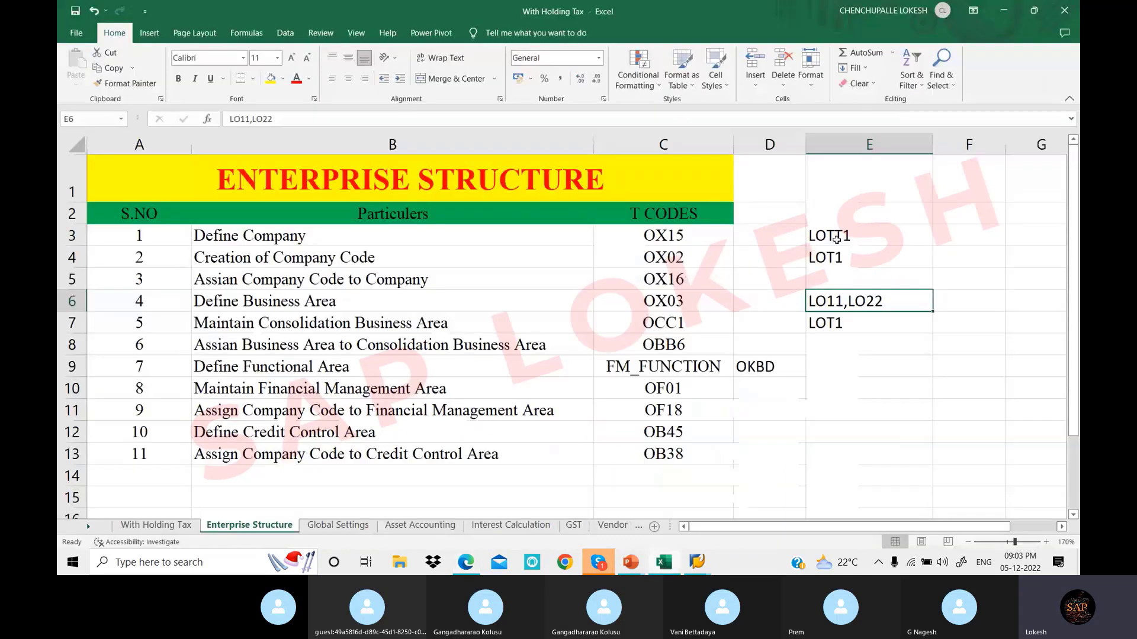
# Select cells E3:E7 to review the created codes LOTT1, LOT1, LO11,LO22, then deselect
pyautogui.click(836, 238)
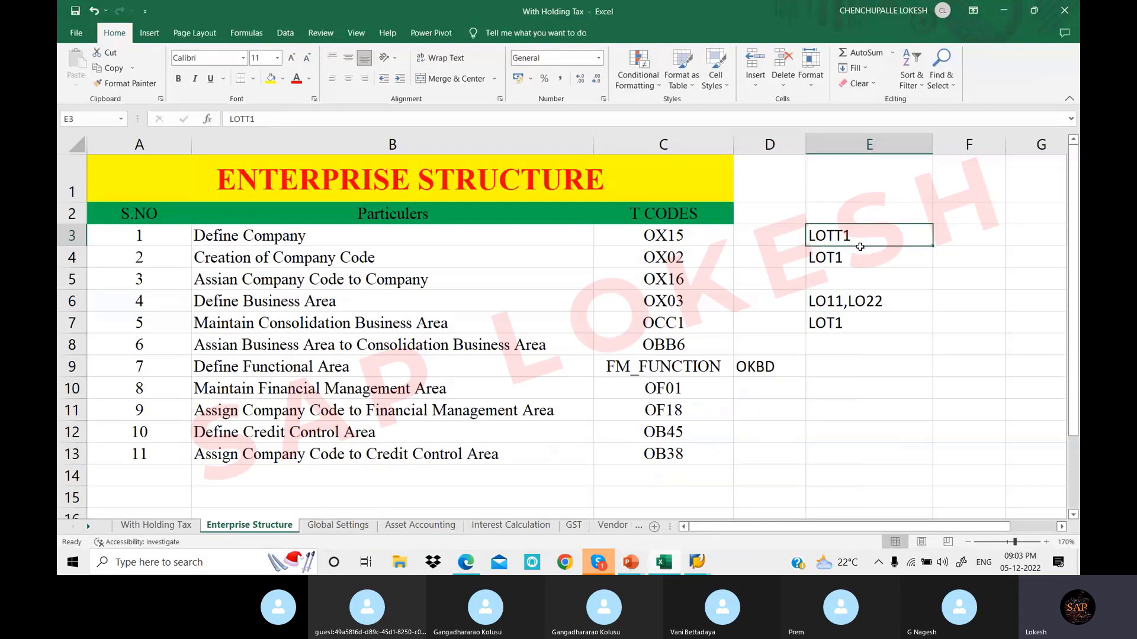
pyautogui.moveTo(859, 246); pyautogui.dragTo(875, 315)
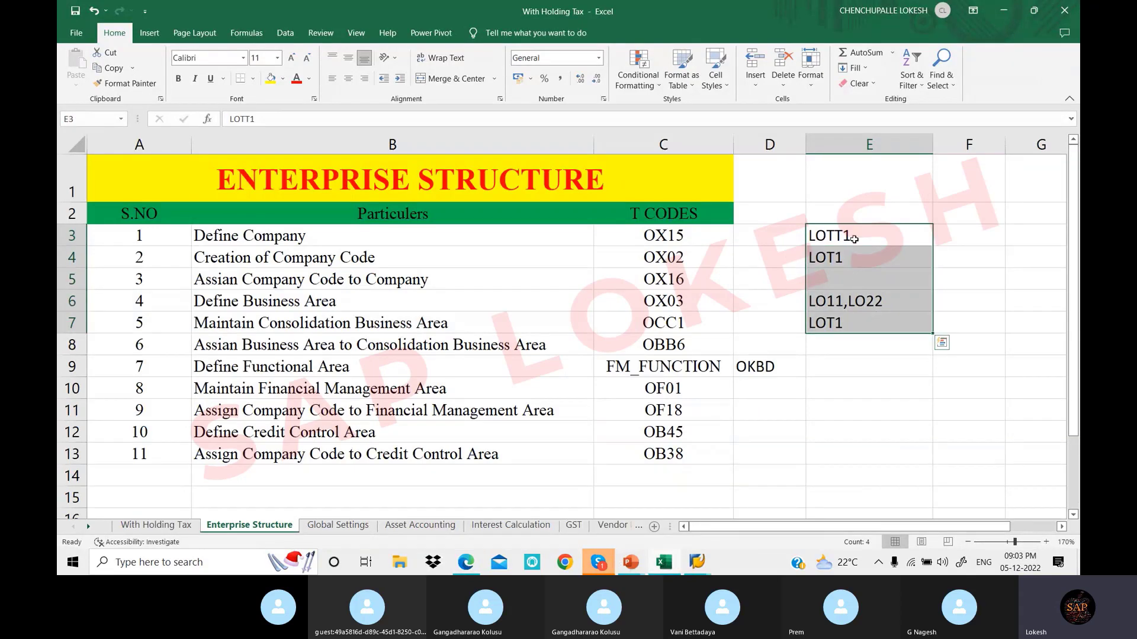
pyautogui.moveTo(855, 237); pyautogui.dragTo(867, 318)
pyautogui.click(848, 246)
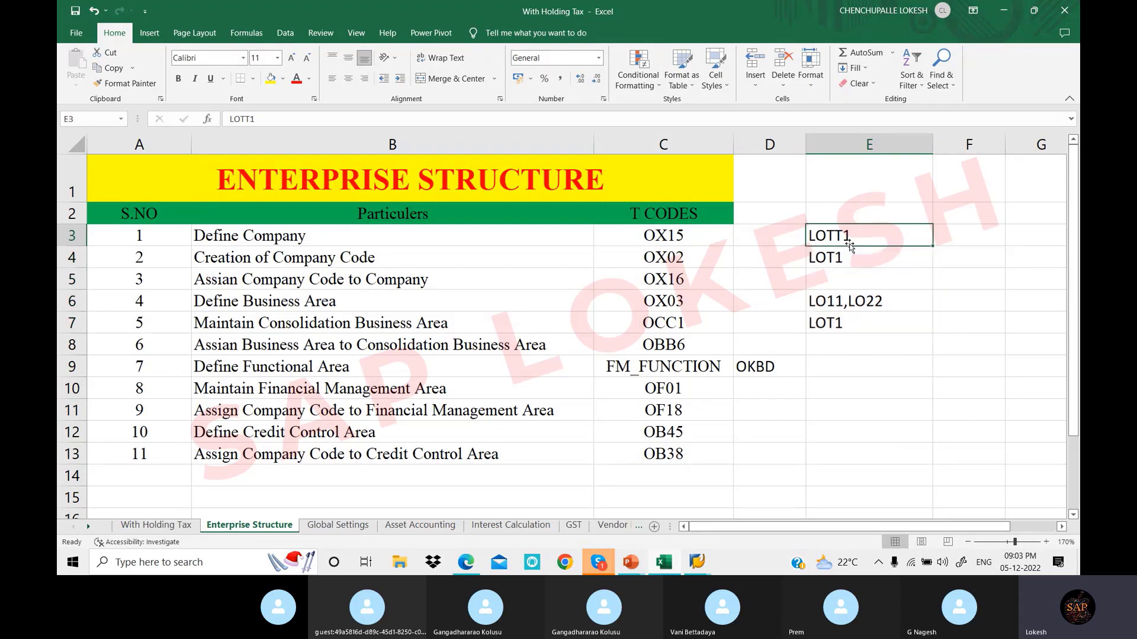
pyautogui.moveTo(870, 227); pyautogui.dragTo(875, 318)
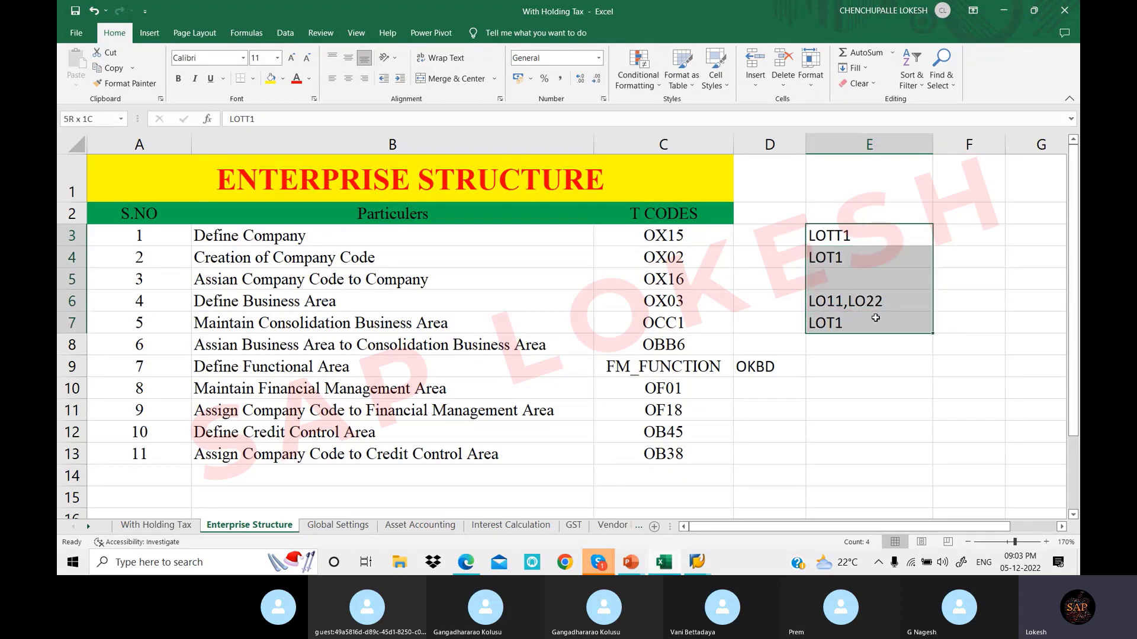
pyautogui.click(755, 404)
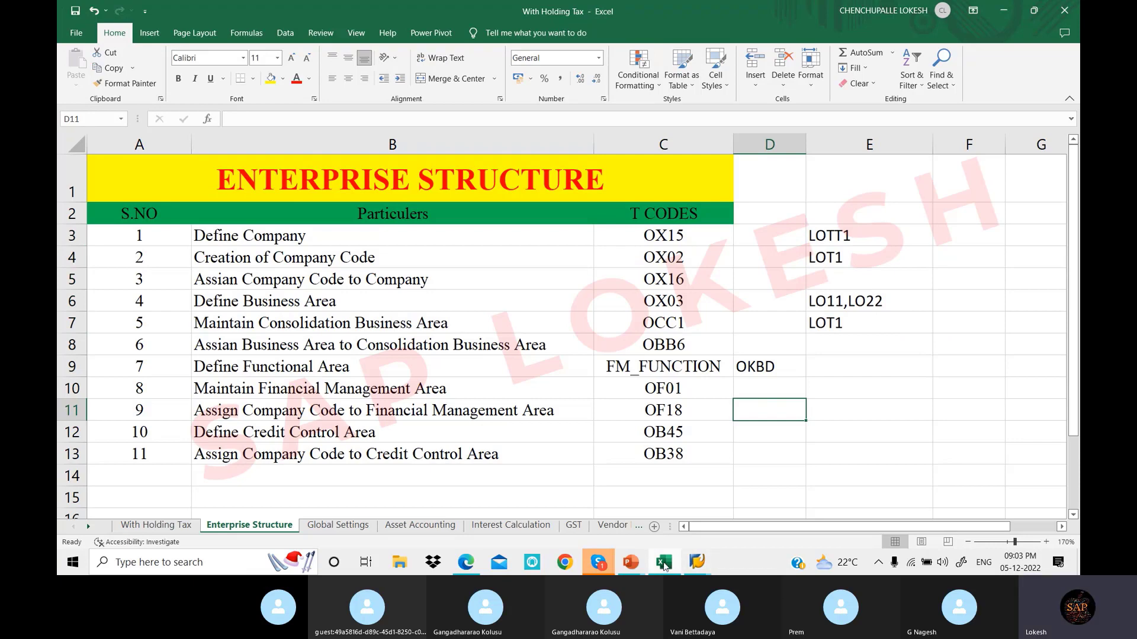
# Leave the Change View assignment table for SAP Easy Access using /N
pyautogui.moveTo(696, 562)
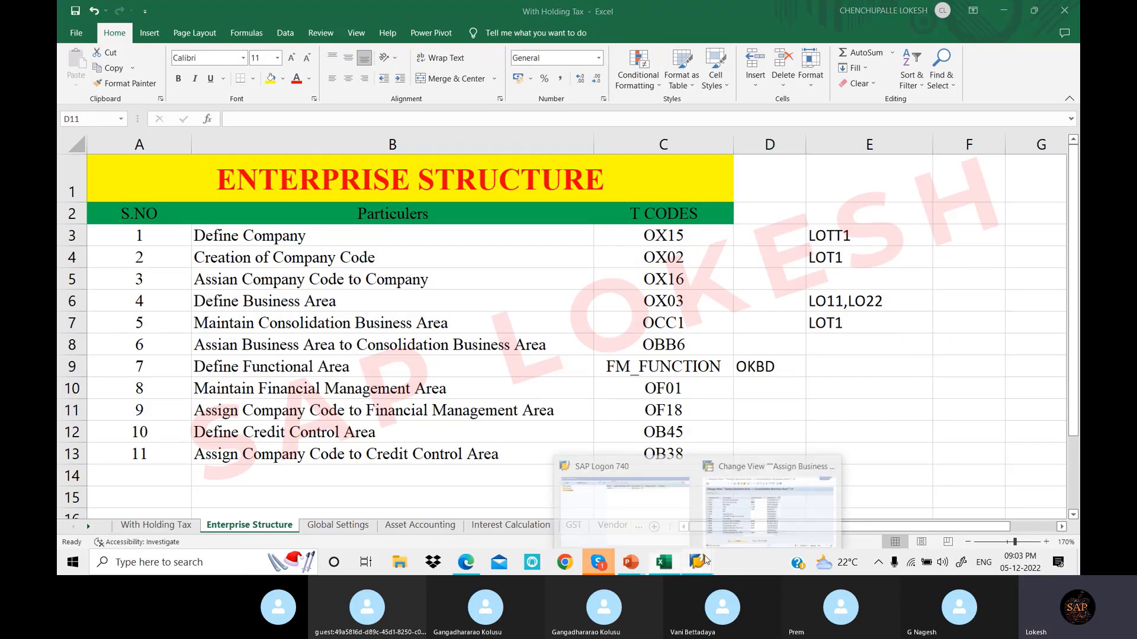
pyautogui.click(751, 512)
pyautogui.click(459, 257)
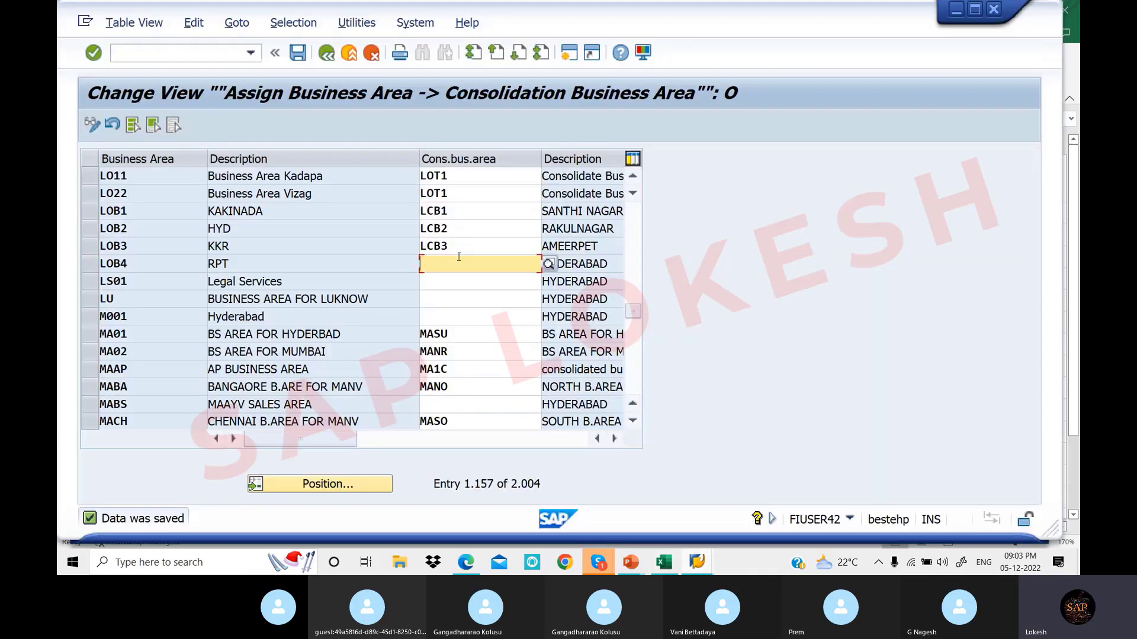
pyautogui.click(203, 57)
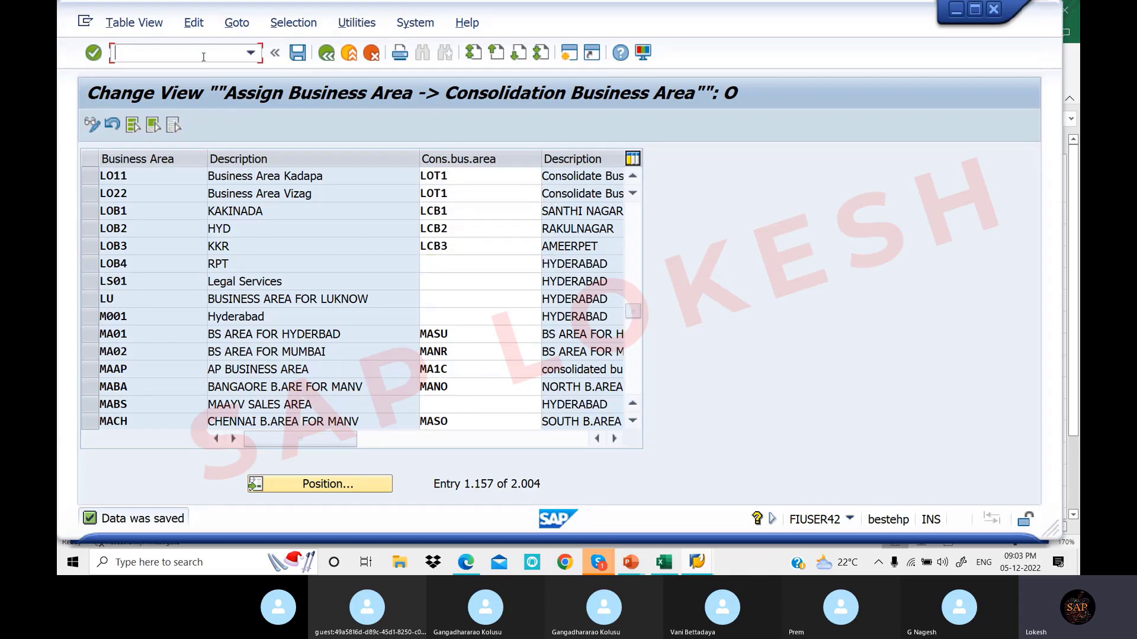
pyautogui.write('/N')
pyautogui.press('Return')
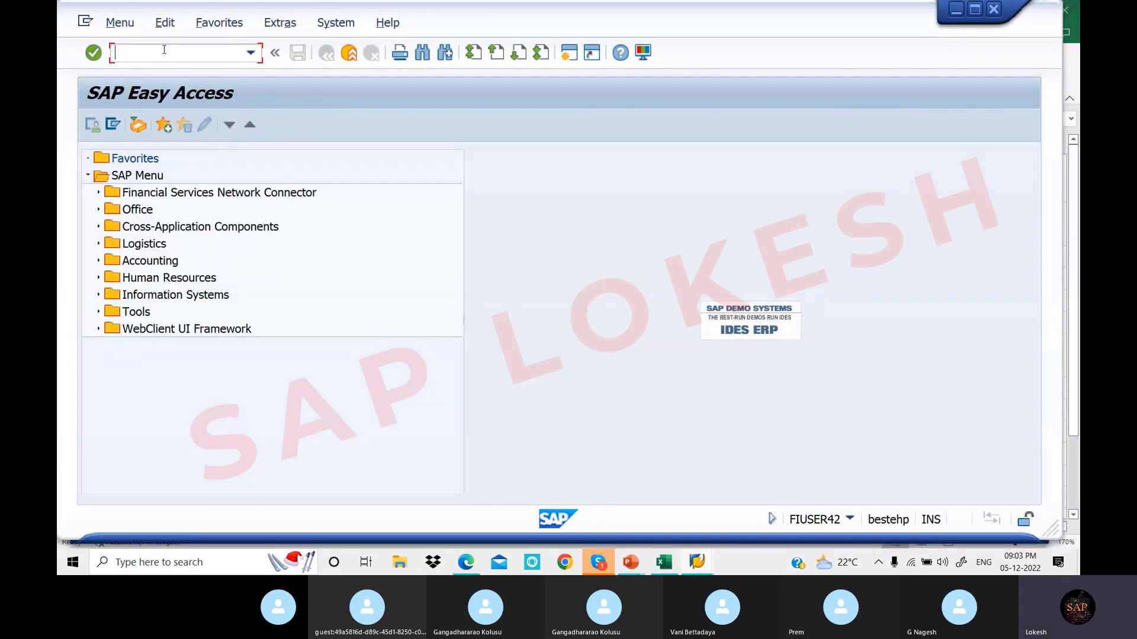
# Review the T-codes OX15 through OBB6 for steps 1–6 in the Excel list
pyautogui.click(665, 565)
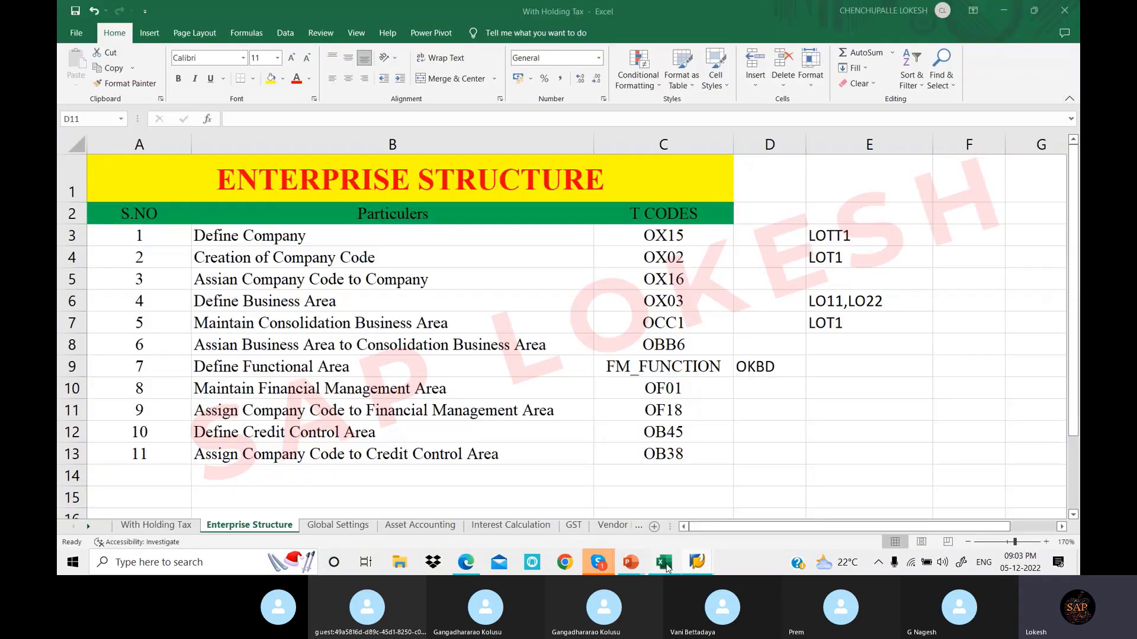
pyautogui.moveTo(662, 236); pyautogui.dragTo(705, 344)
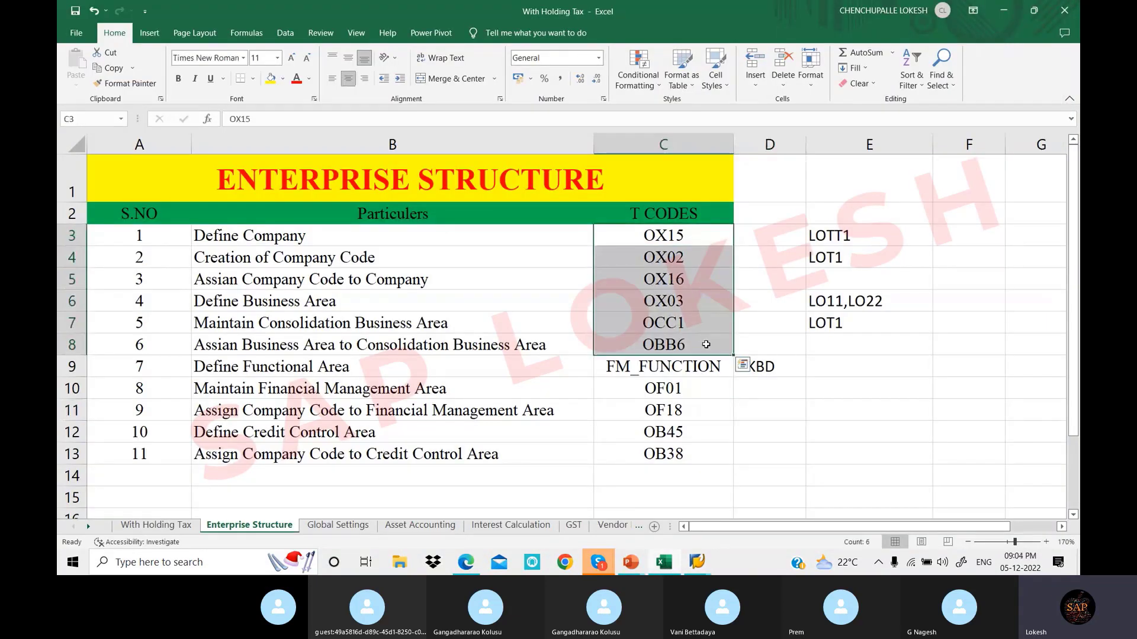
pyautogui.click(660, 230)
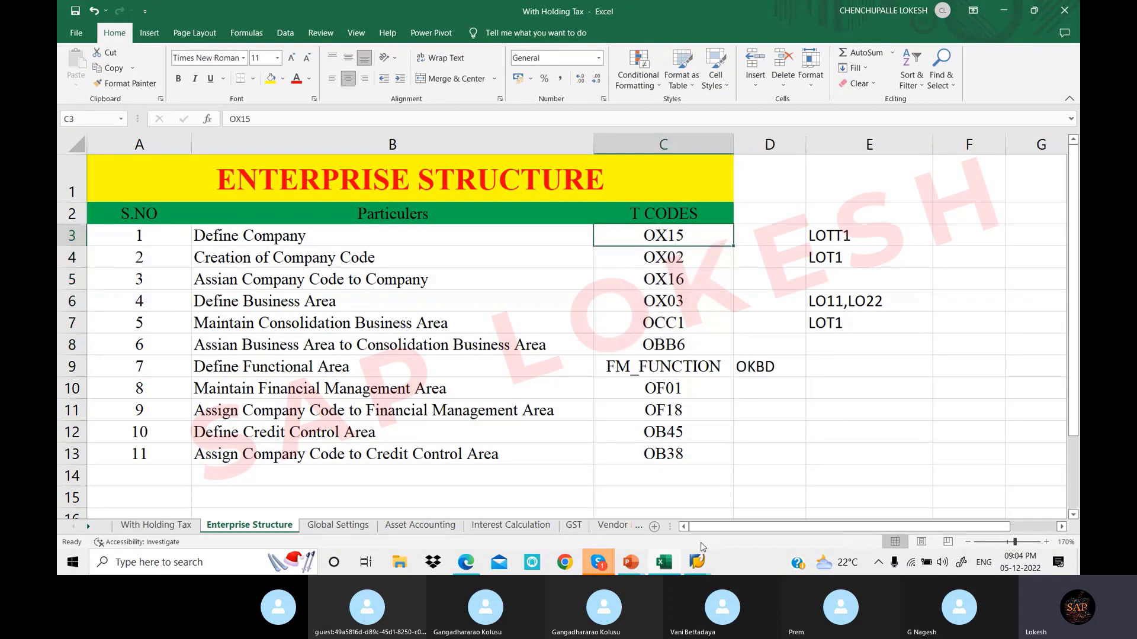
# Back in SAP, open the internal trading partners overview for defining companies
pyautogui.click(709, 561)
pyautogui.click(710, 491)
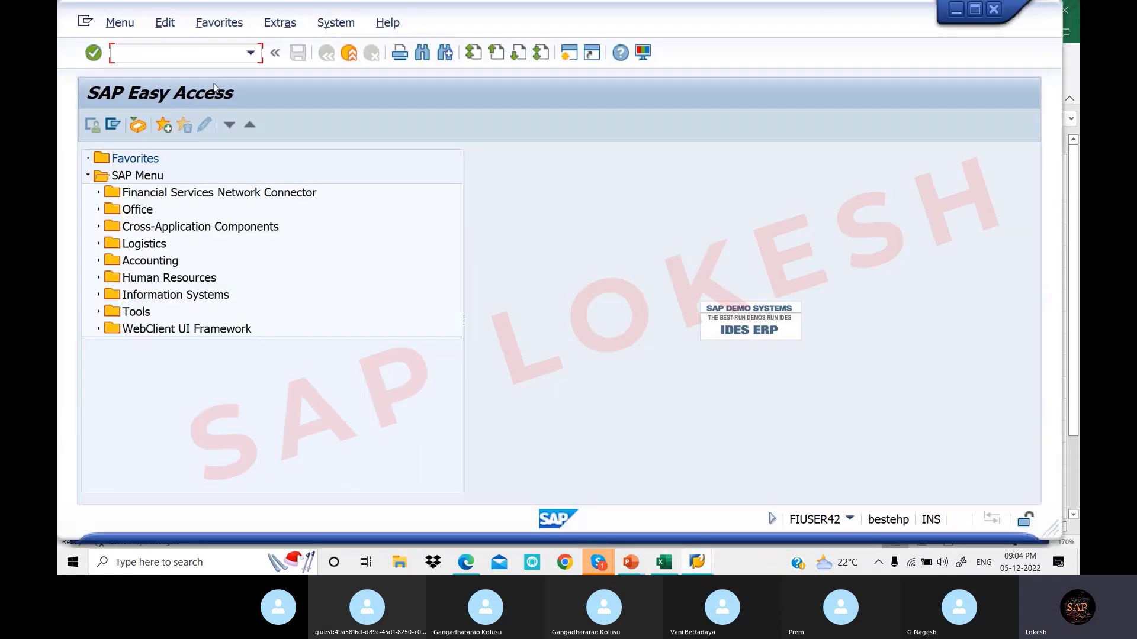
pyautogui.write('O')
pyautogui.write('B13')
pyautogui.press('Return')
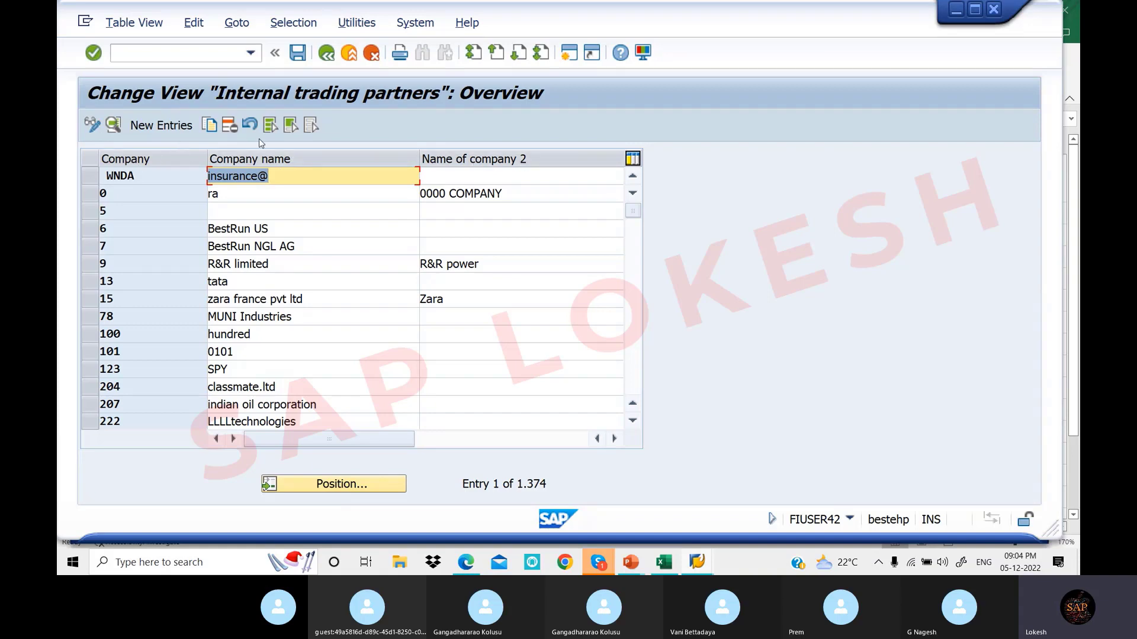
# Open a blank new company entry screen and check the Excel T-code list
pyautogui.click(165, 126)
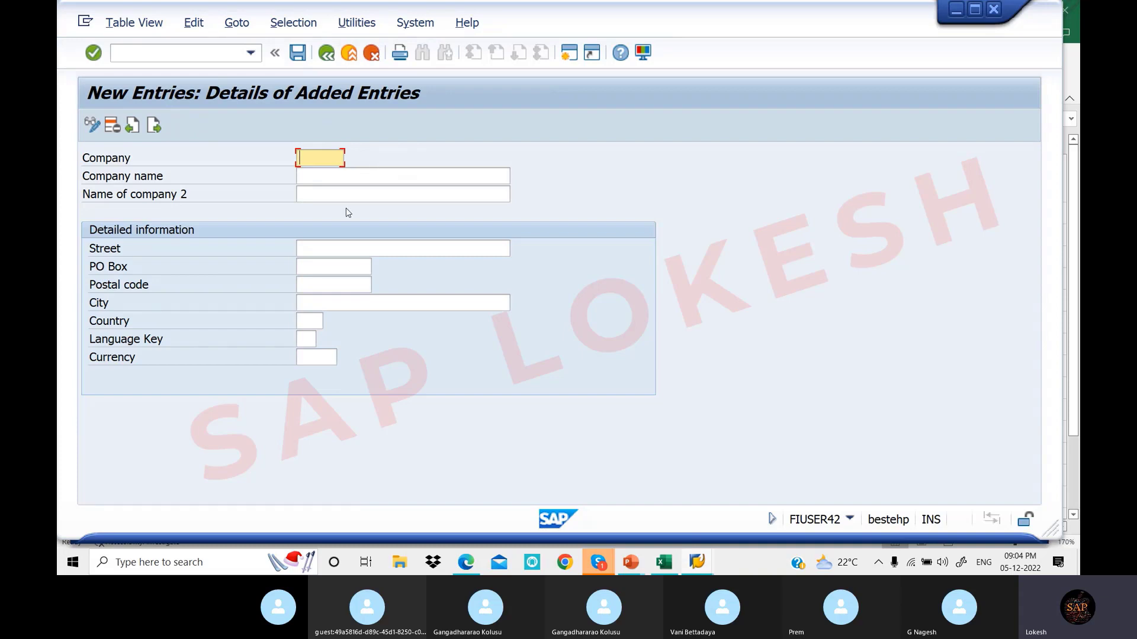
pyautogui.click(188, 54)
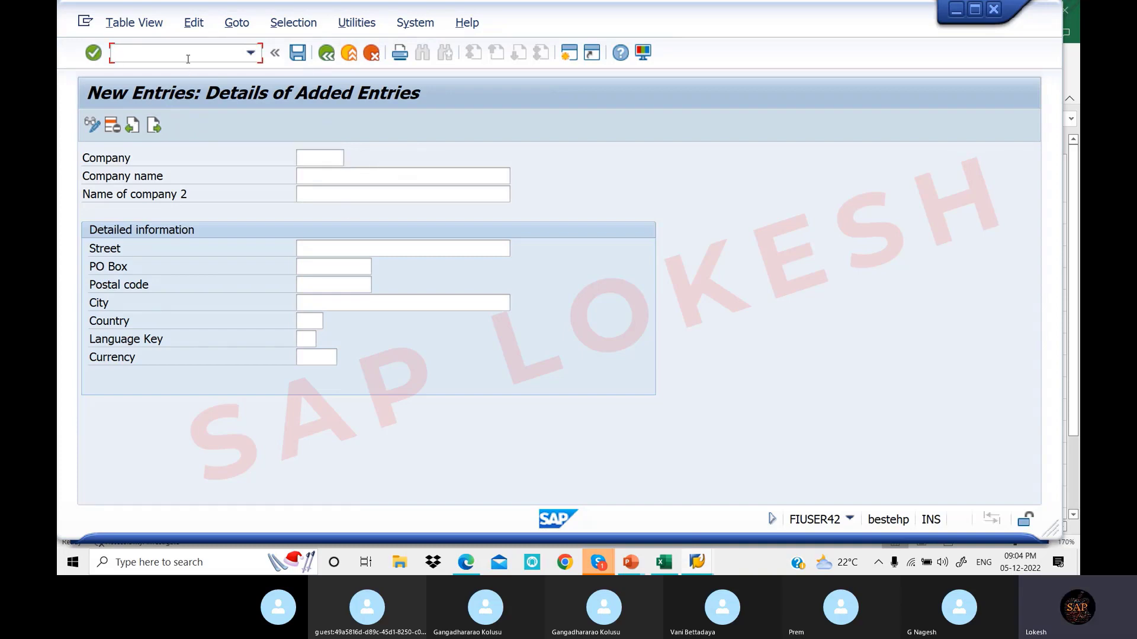
pyautogui.click(676, 564)
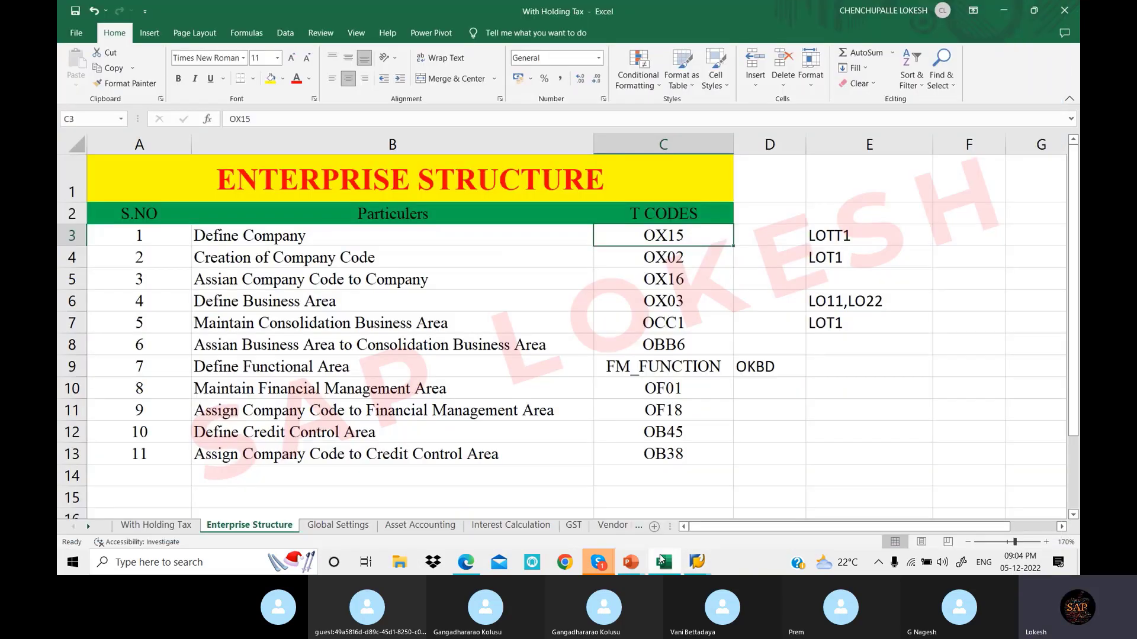
pyautogui.moveTo(689, 560)
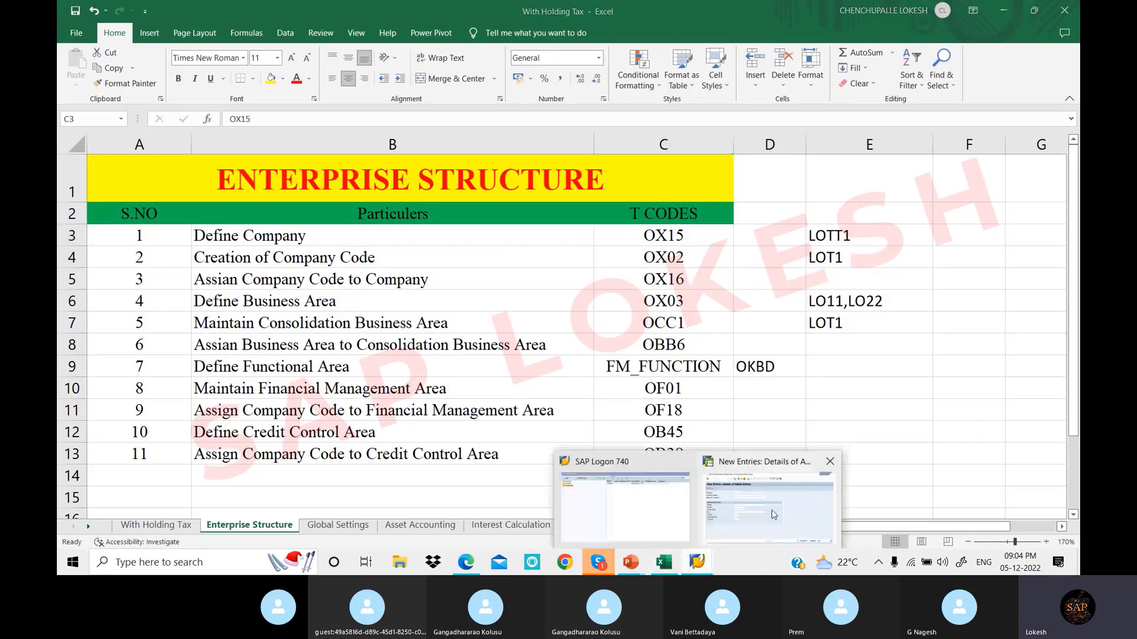
# Back in SAP, run /NOX02 to show the Company Code overview of 1,426 codes
pyautogui.click(741, 479)
pyautogui.write('/')
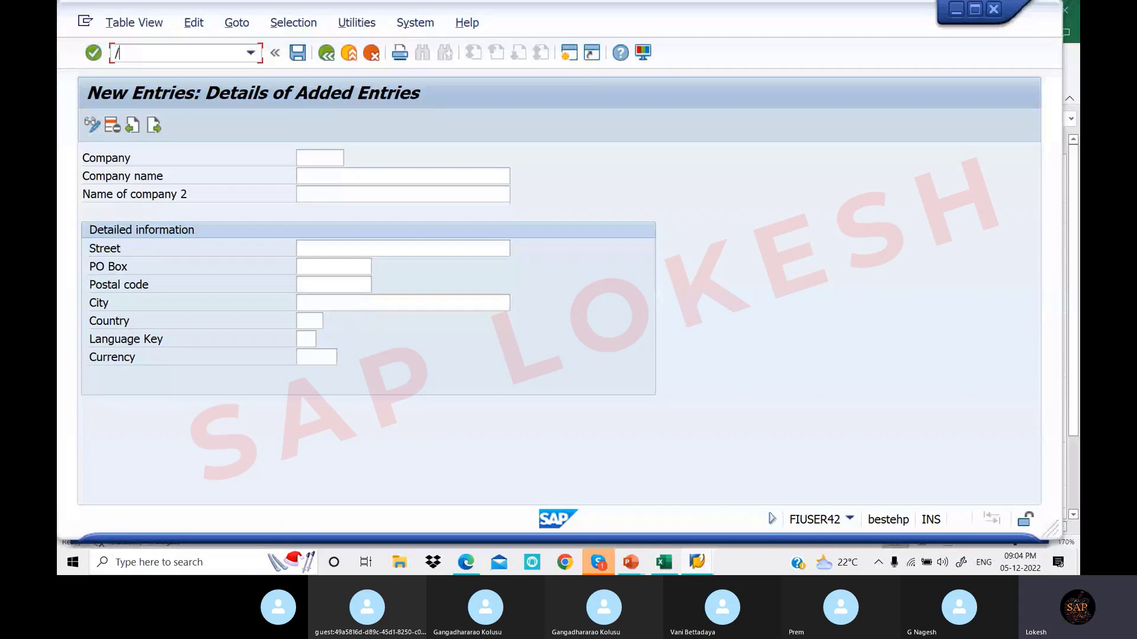
pyautogui.write('NOX02')
pyautogui.press('Return')
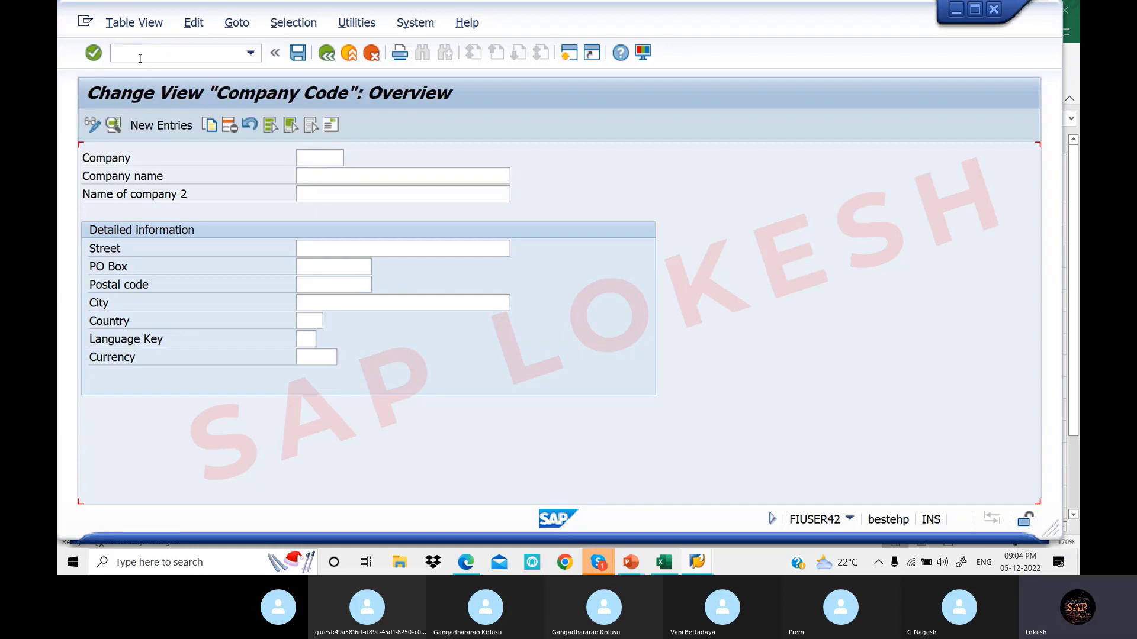
# Open a blank company code entry form and mark the Assign Company Code to Company row in Excel
pyautogui.click(154, 127)
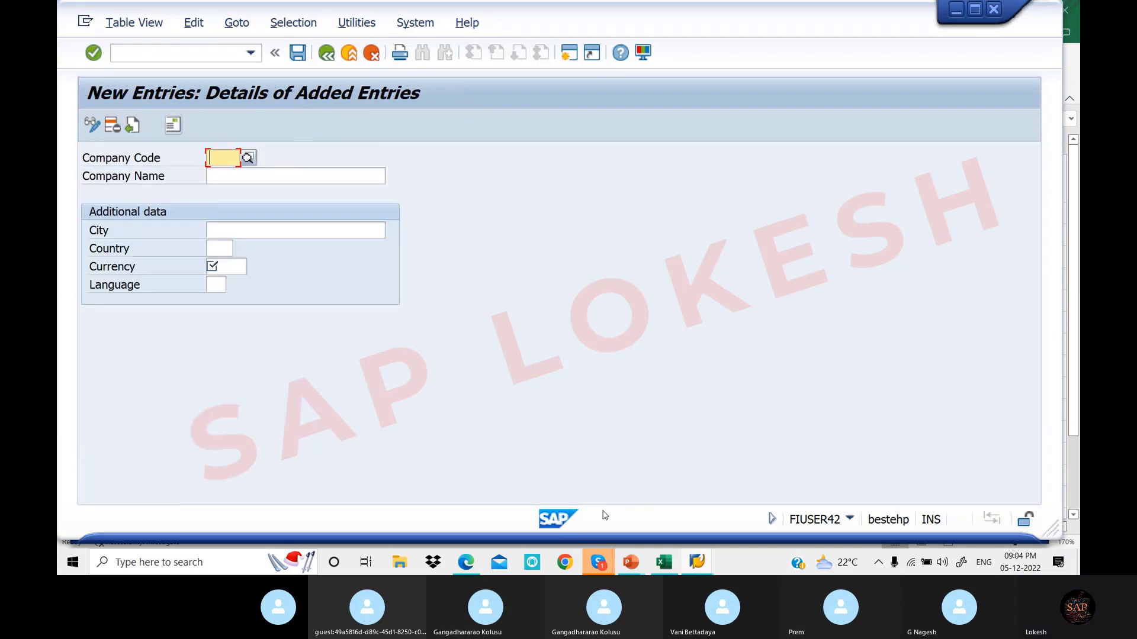
pyautogui.click(665, 562)
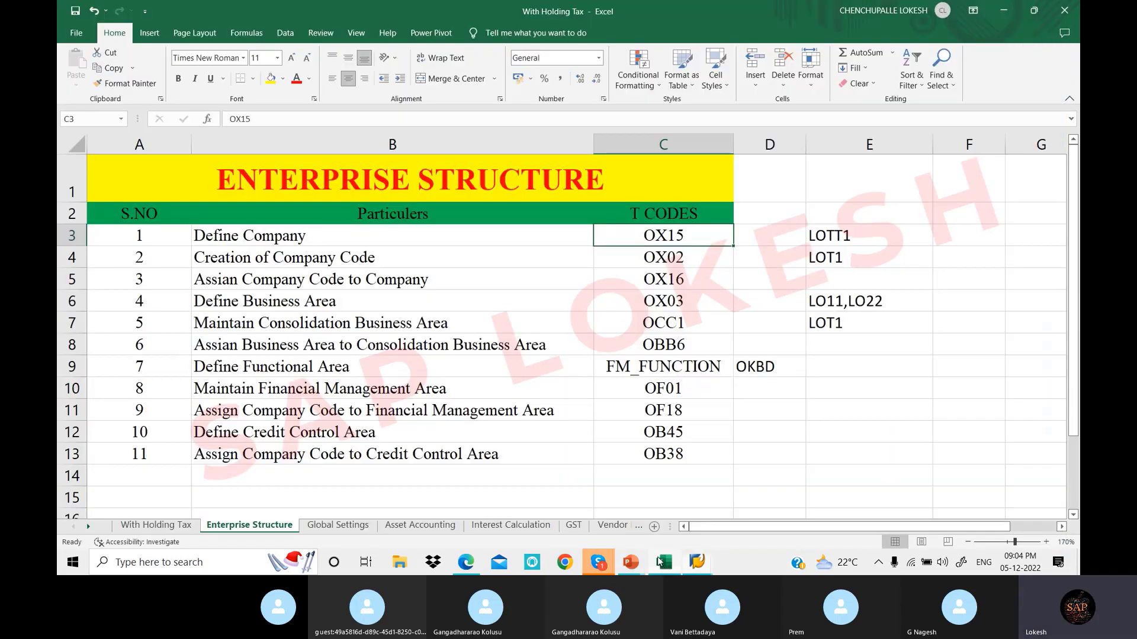
pyautogui.moveTo(562, 257); pyautogui.dragTo(643, 256)
pyautogui.click(587, 258)
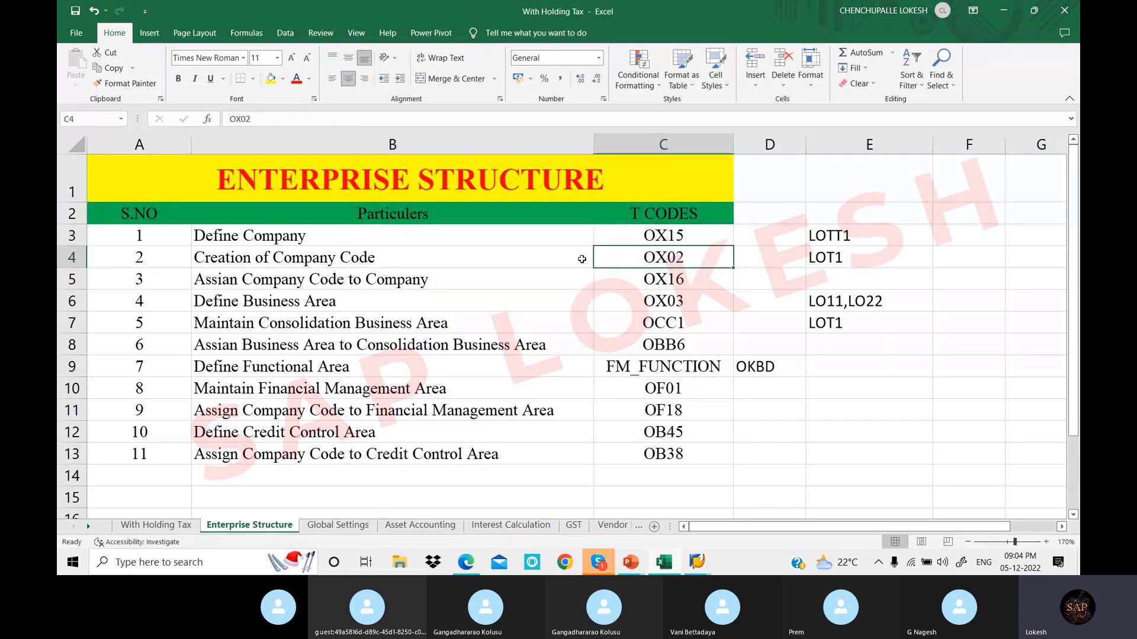
pyautogui.moveTo(431, 283); pyautogui.dragTo(639, 275)
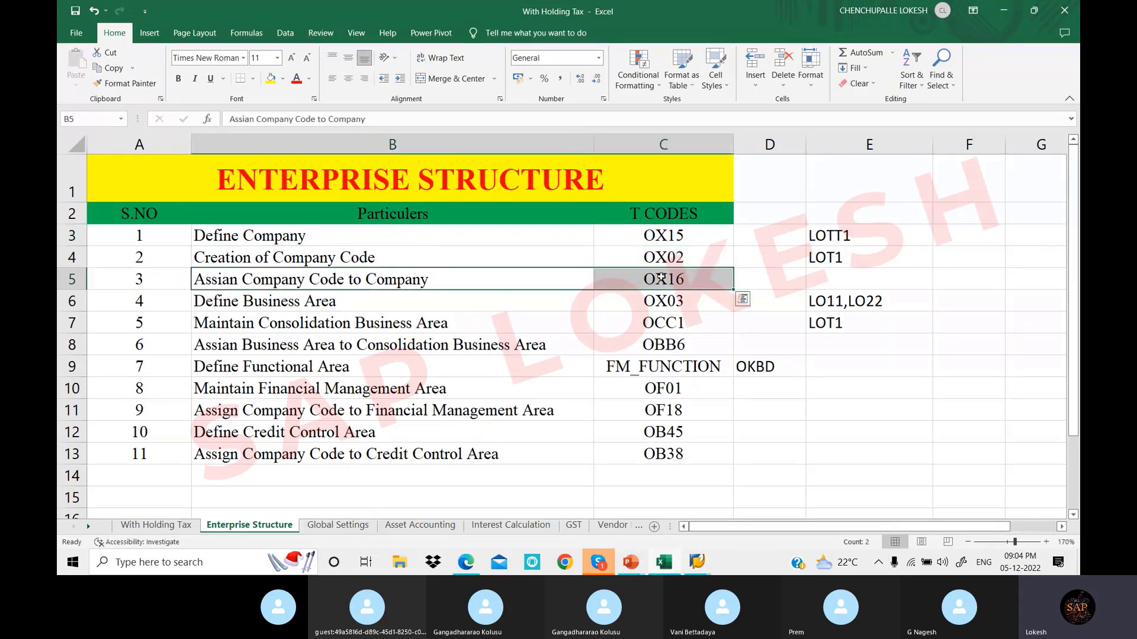
# Back in SAP, run /NOX16 to open the Assign Company Code -> Company overview
pyautogui.click(699, 562)
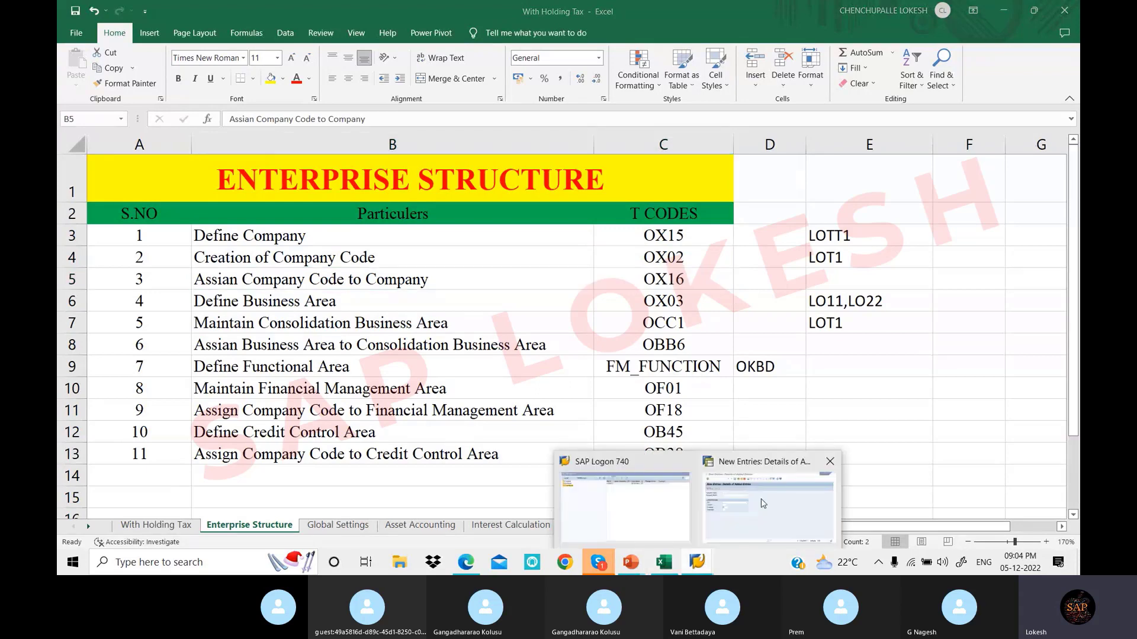
pyautogui.click(763, 504)
pyautogui.write('/N')
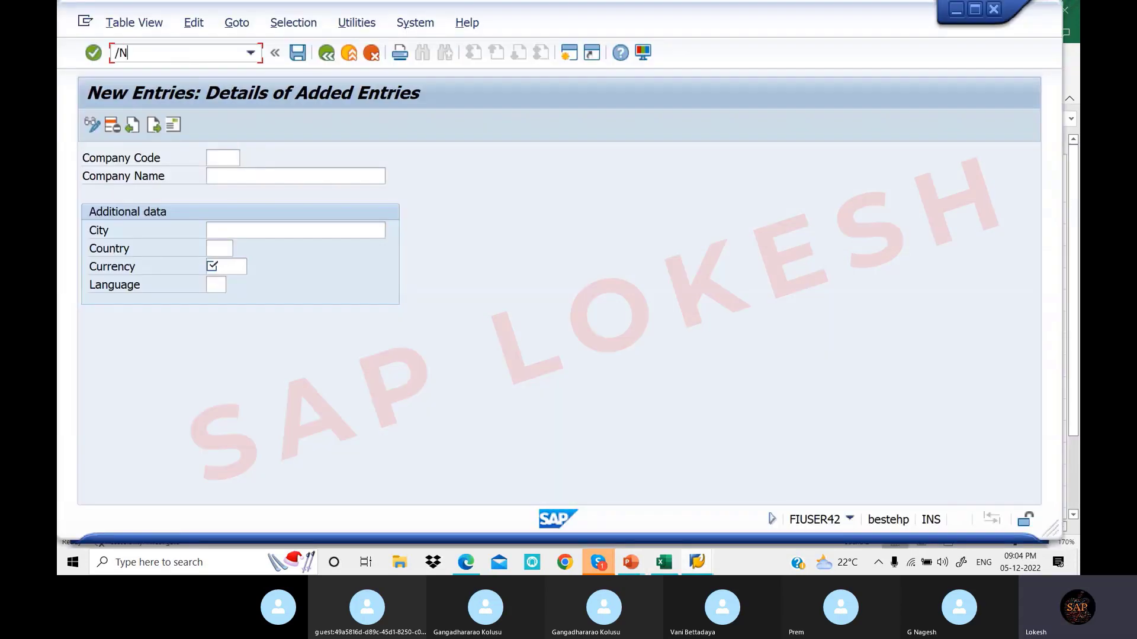
pyautogui.write('OX16')
pyautogui.press('Return')
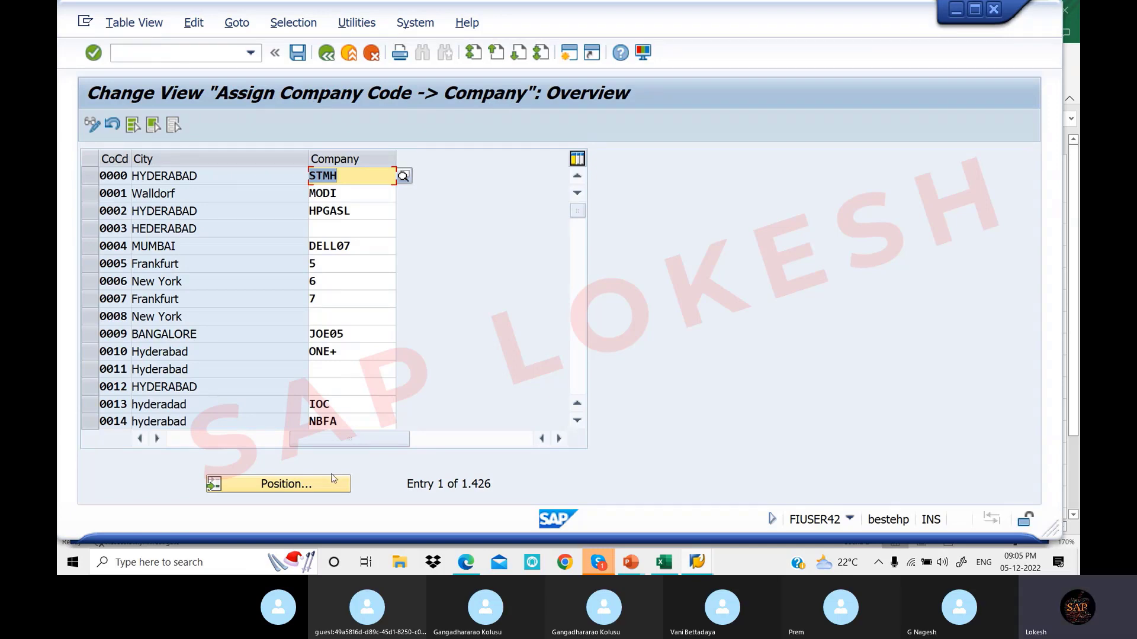
pyautogui.click(663, 561)
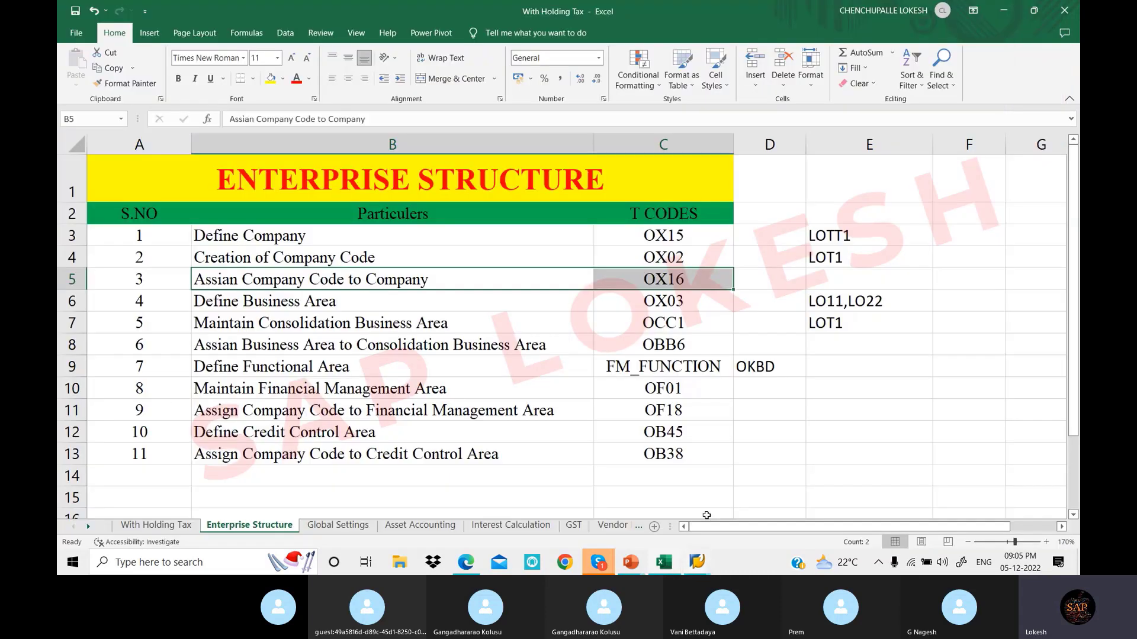
pyautogui.moveTo(512, 299); pyautogui.dragTo(663, 301)
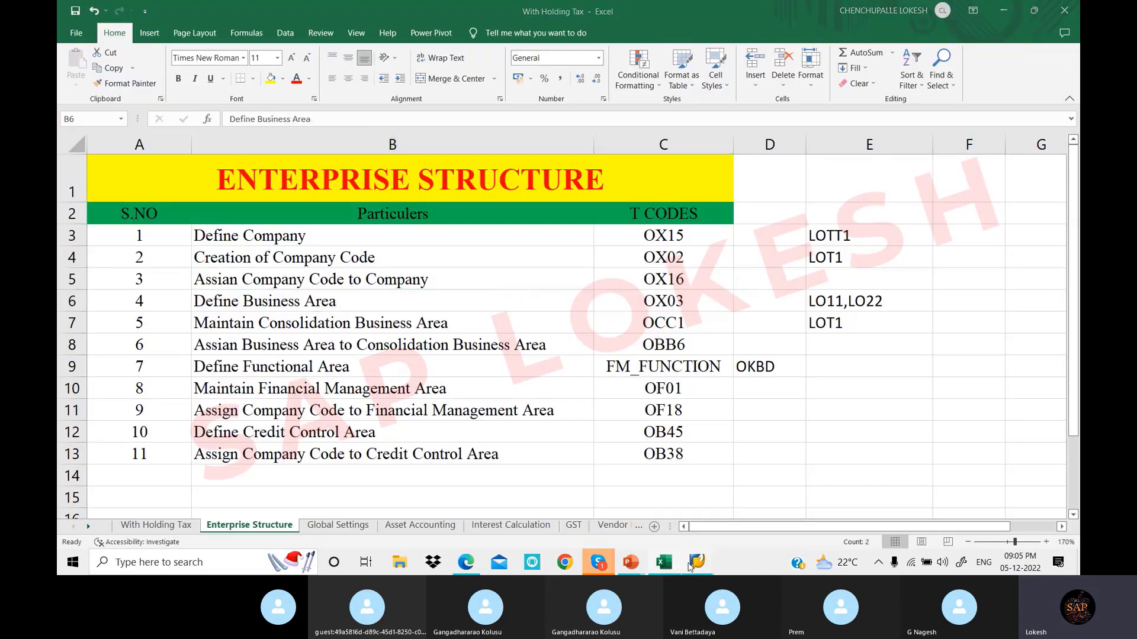
pyautogui.moveTo(705, 562)
pyautogui.click(762, 494)
pyautogui.click(180, 50)
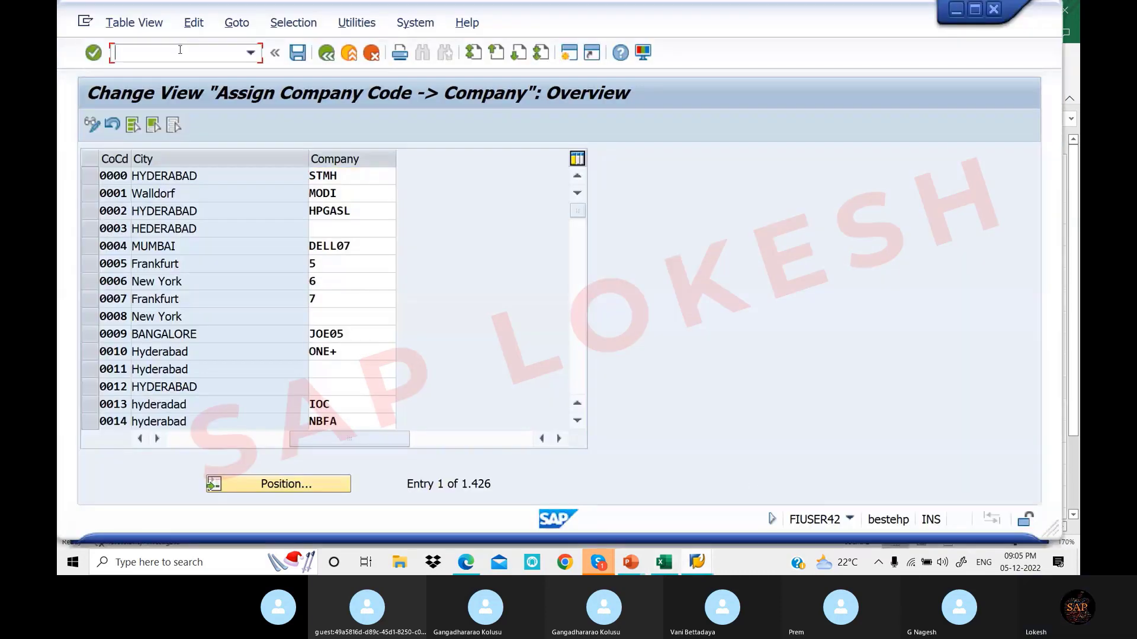
pyautogui.write('/NOX')
pyautogui.doubleClick(659, 566)
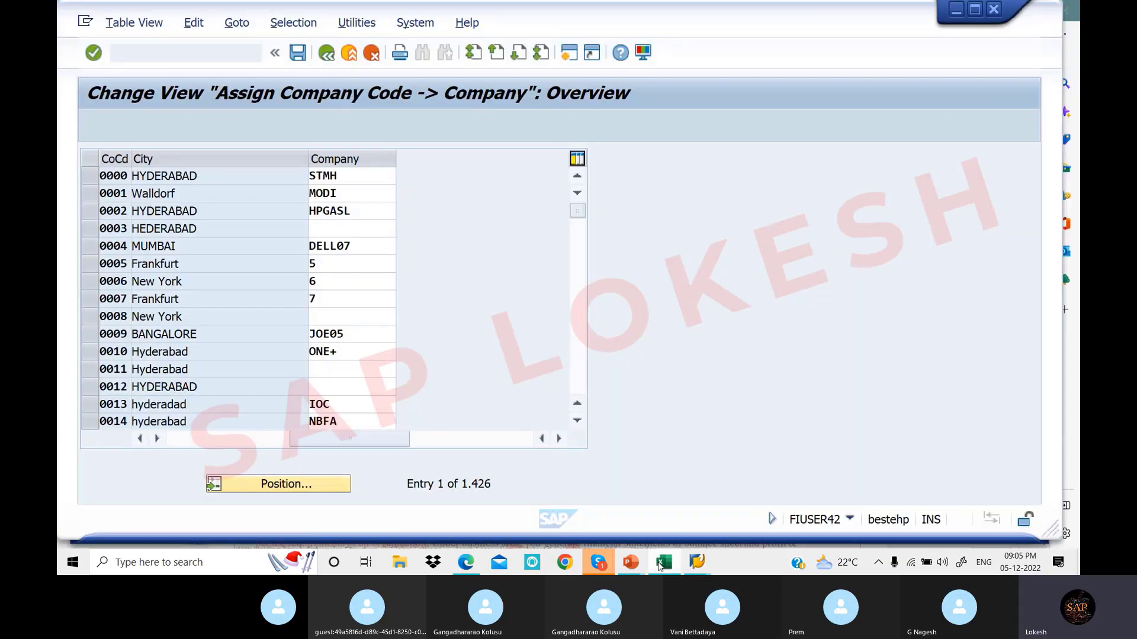
pyautogui.click(638, 572)
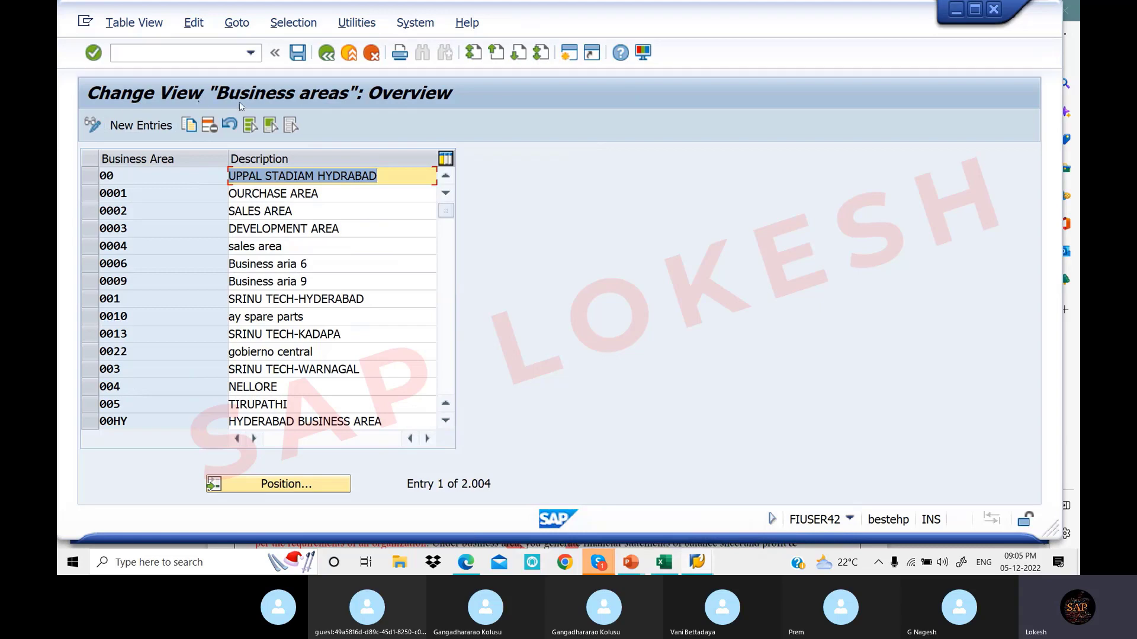
# Start an empty new business area entry screen and look up OCC1 in the Excel list
pyautogui.click(153, 126)
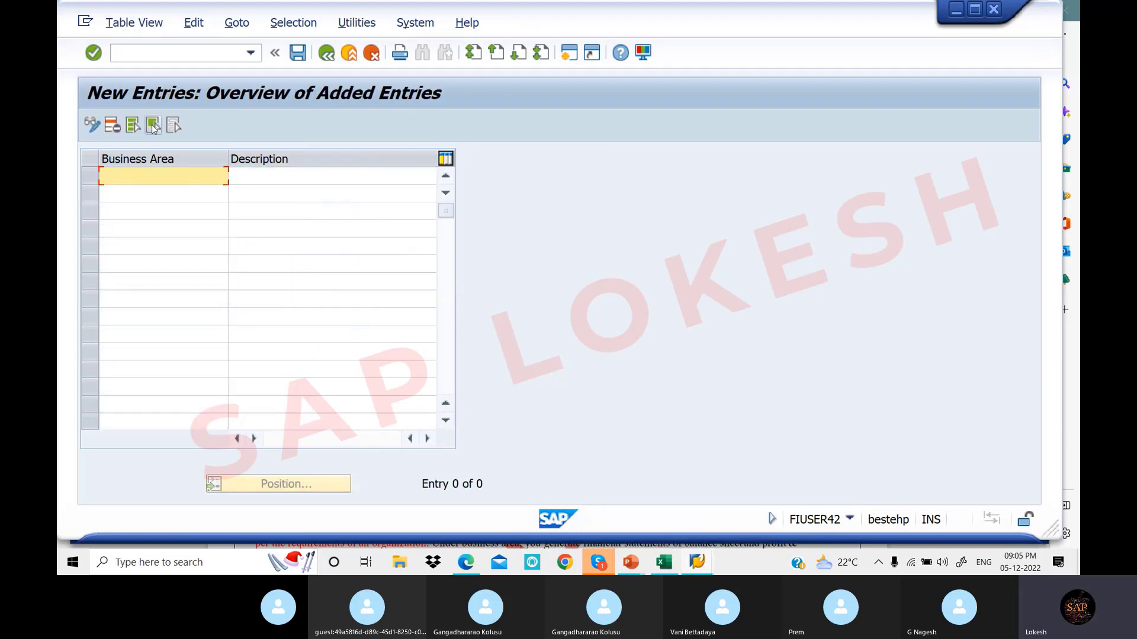
pyautogui.click(660, 567)
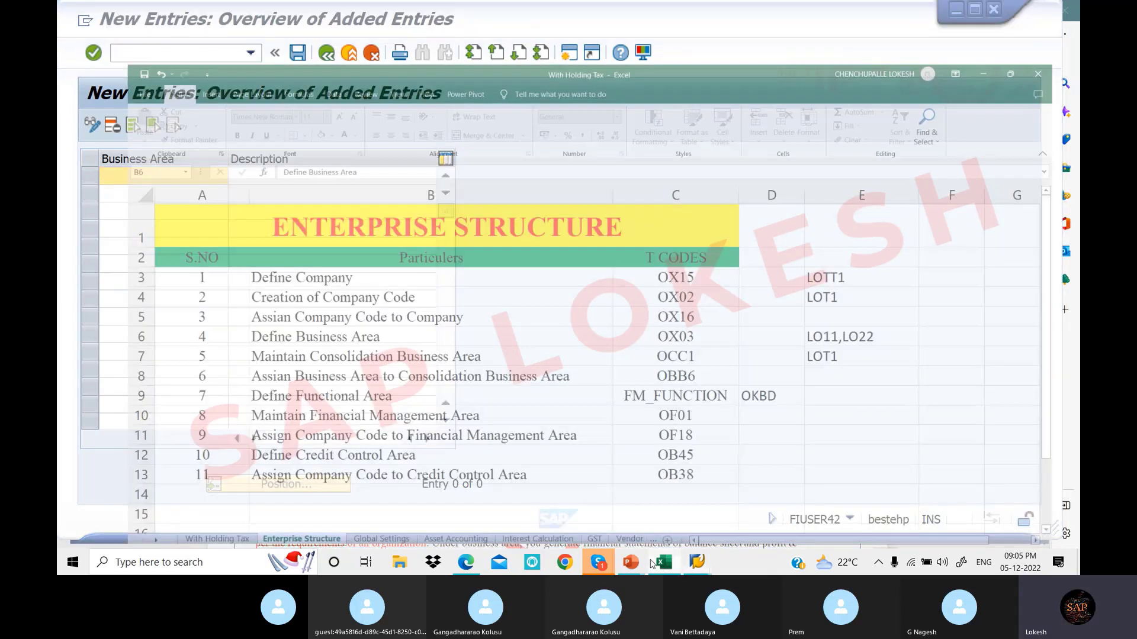
pyautogui.click(675, 323)
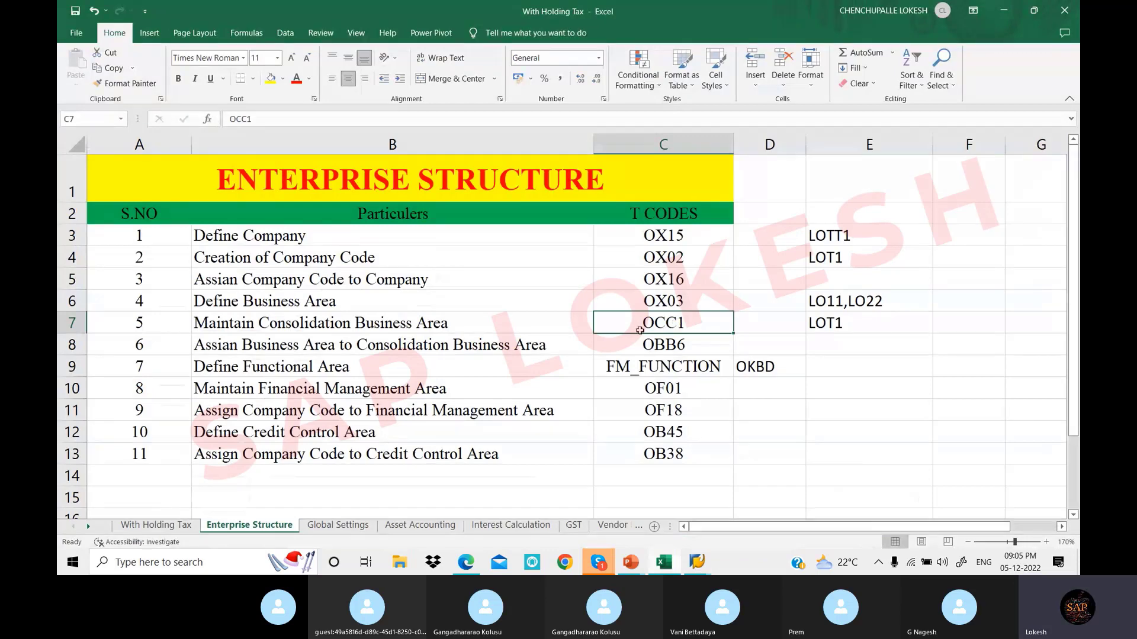
# Back in SAP, run /NOCC1 to open the Consolidation Business Areas overview
pyautogui.click(698, 563)
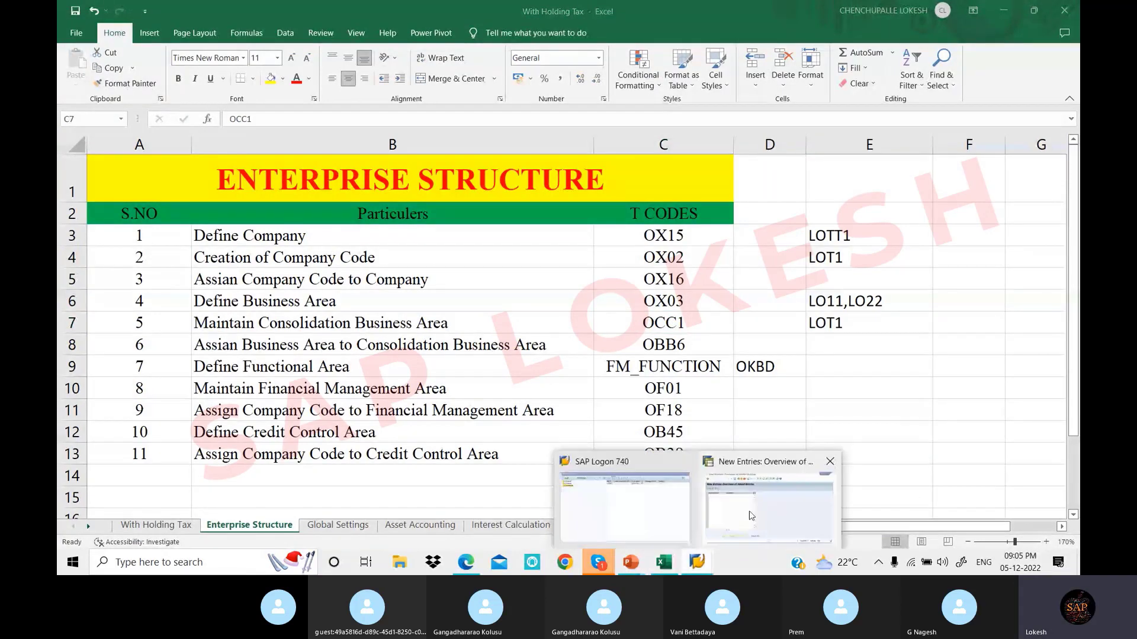
pyautogui.click(769, 482)
pyautogui.write('/NOCC1')
pyautogui.press('Return')
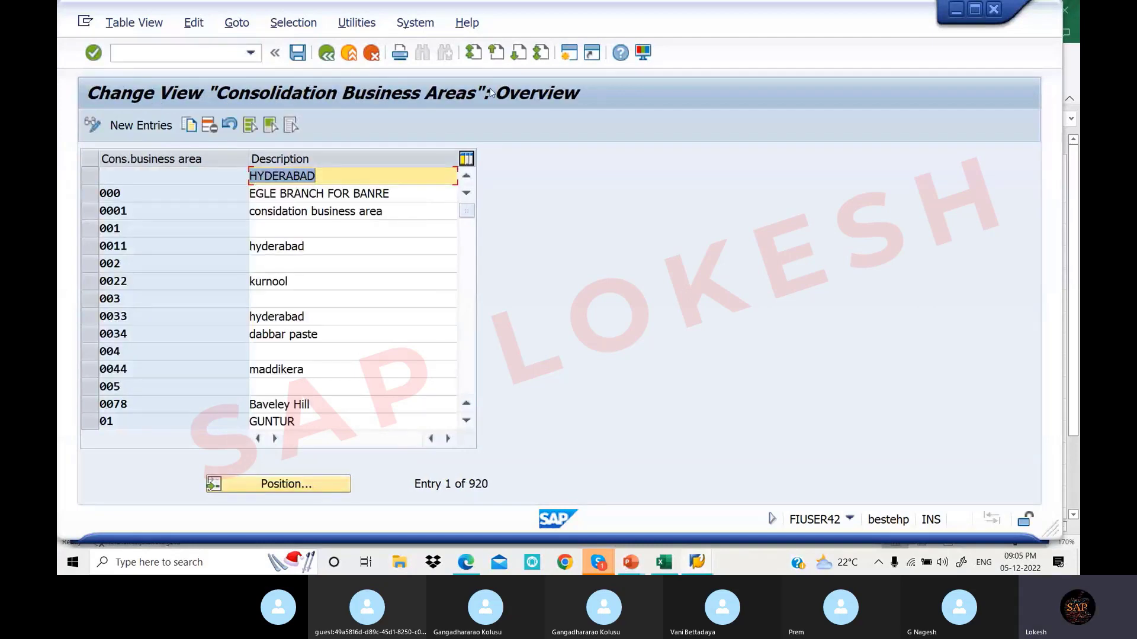
# After checking Excel, open the Assign Business Area -> Consolidation Business Area overview (OBB6)
pyautogui.click(675, 567)
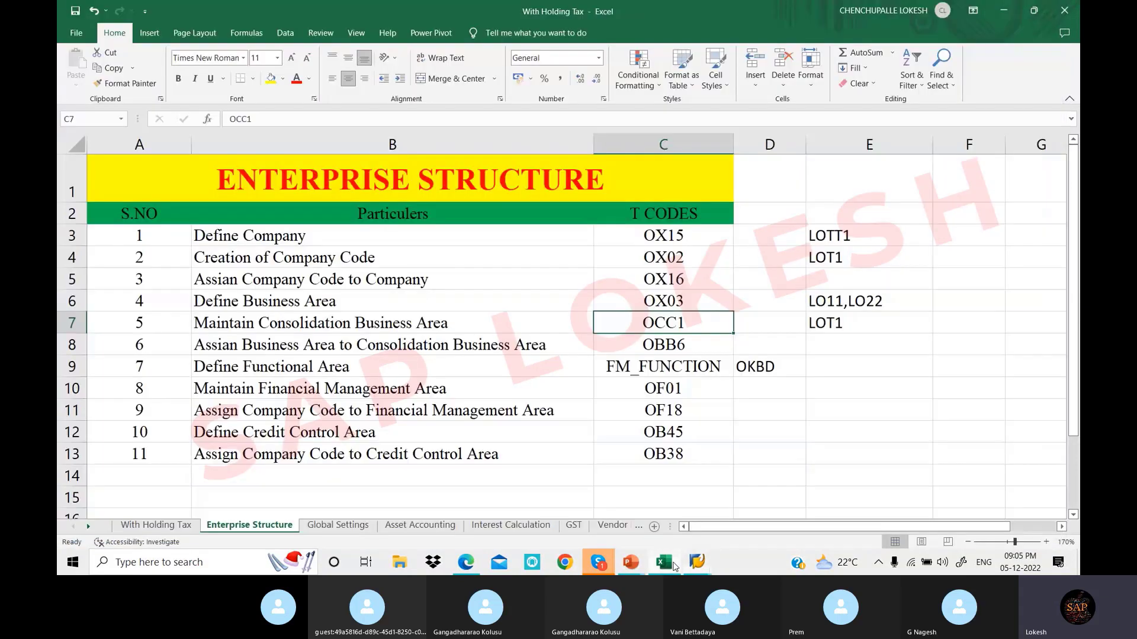
pyautogui.moveTo(697, 562)
pyautogui.click(760, 468)
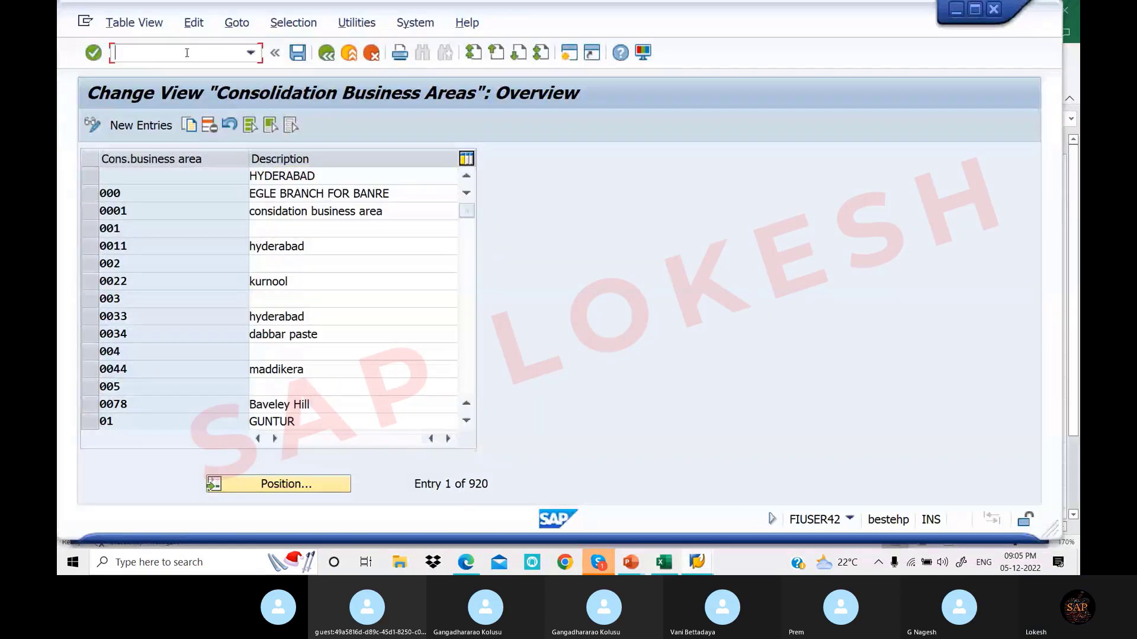
pyautogui.write('/NOBB6')
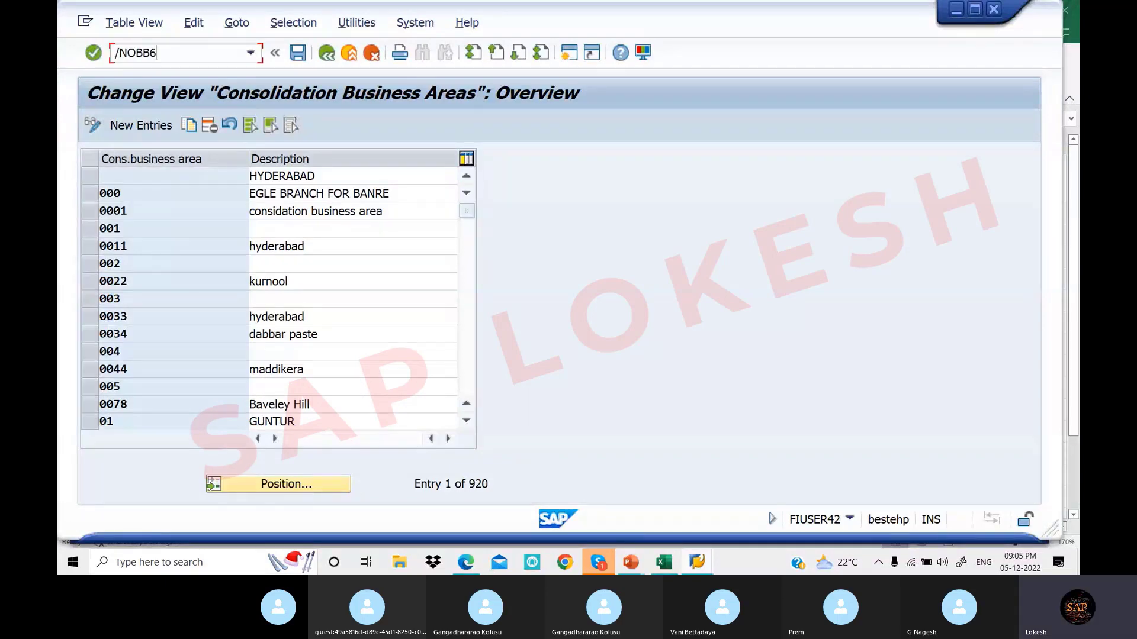
pyautogui.press('Return')
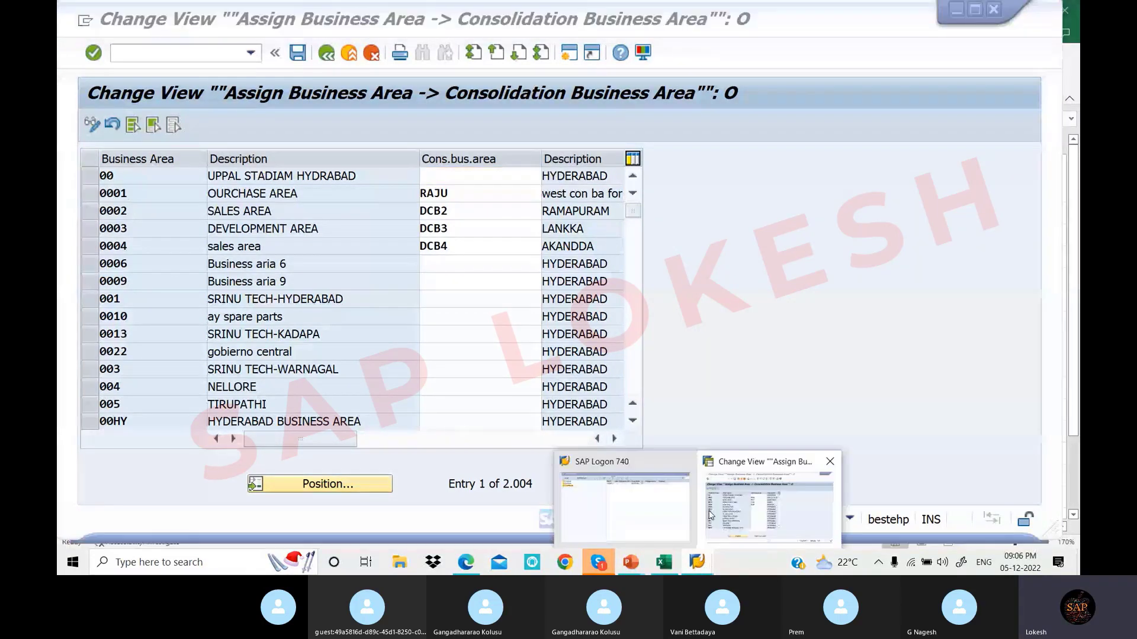
# Leave the OBB6 assignment table with /N and return to the SAP Easy Access menu
pyautogui.click(176, 53)
pyautogui.write('/N')
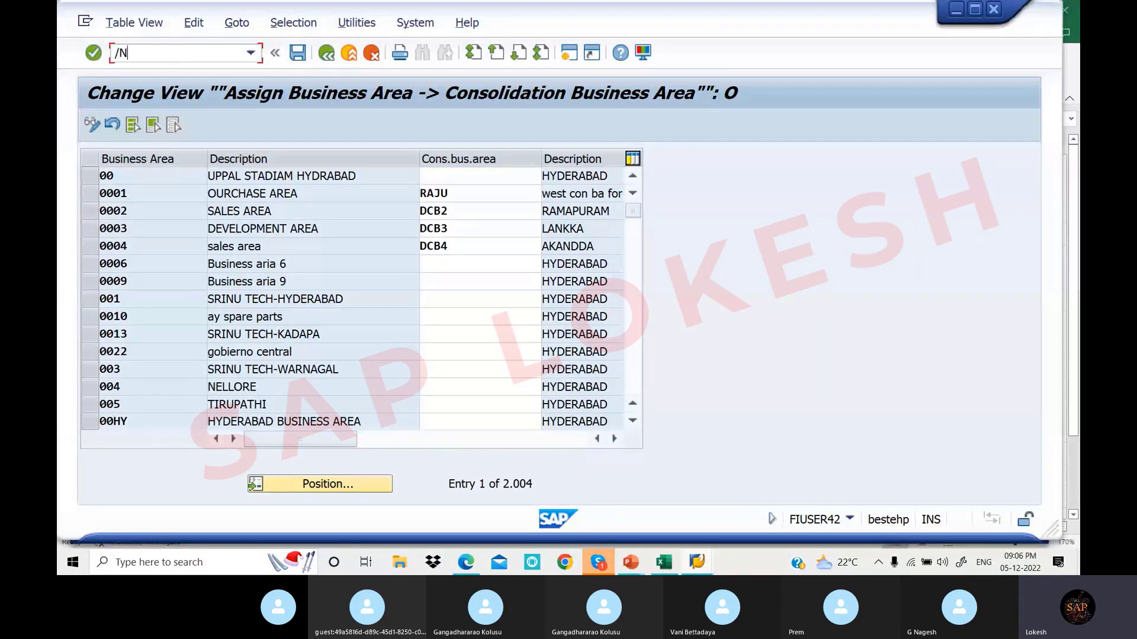
pyautogui.press('Return')
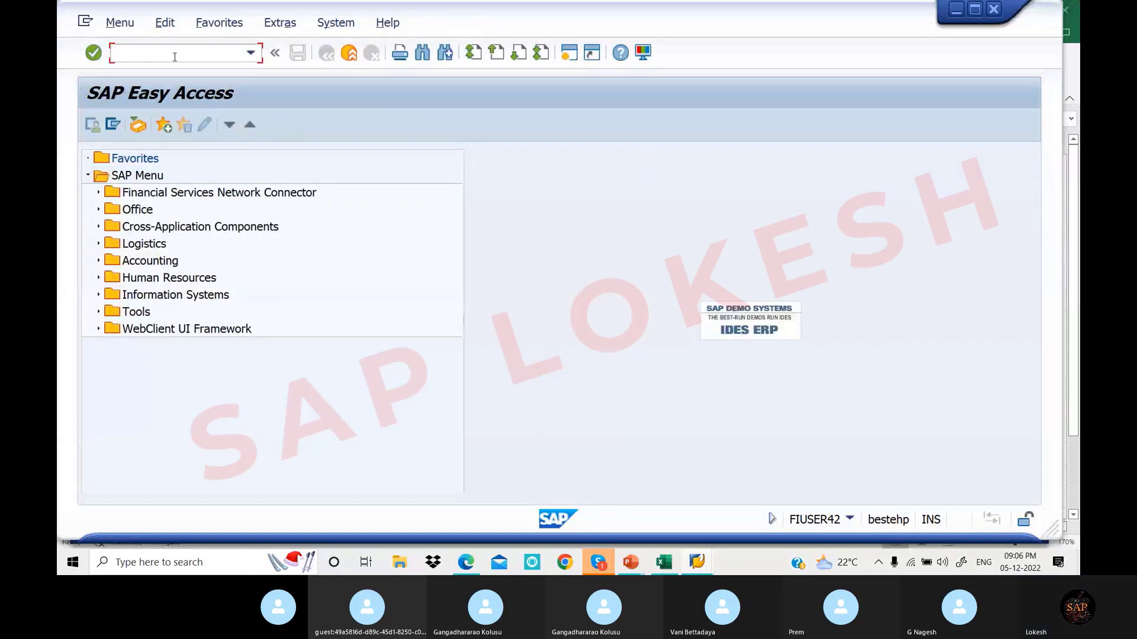
# Review the completed enterprise structure steps 1 to 6 in Excel
pyautogui.click(658, 567)
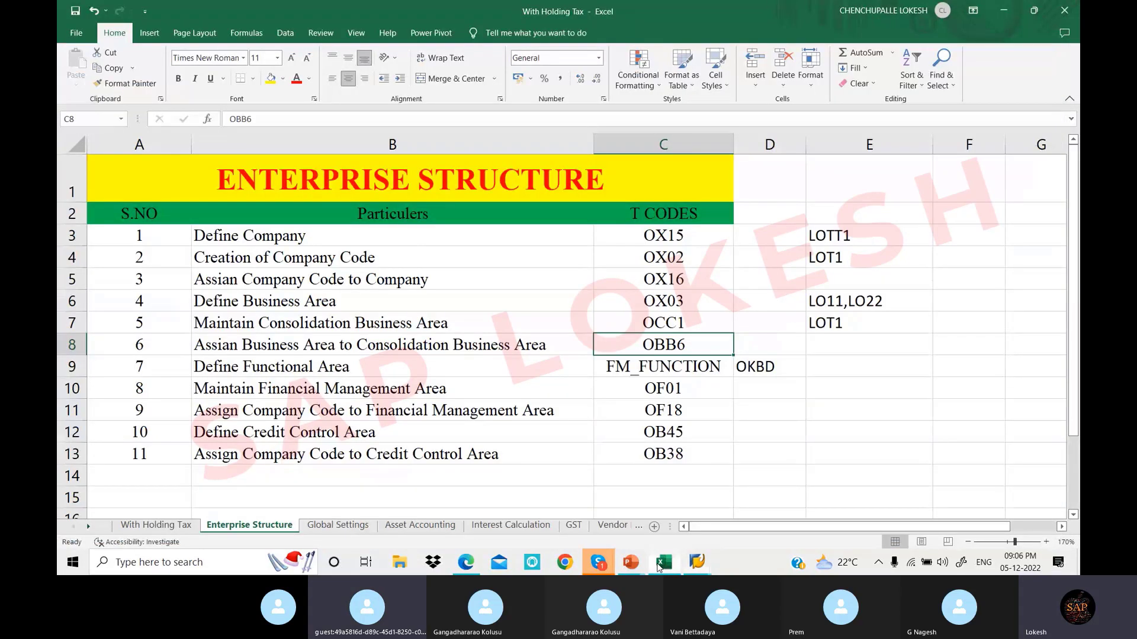
pyautogui.moveTo(578, 235); pyautogui.dragTo(701, 342)
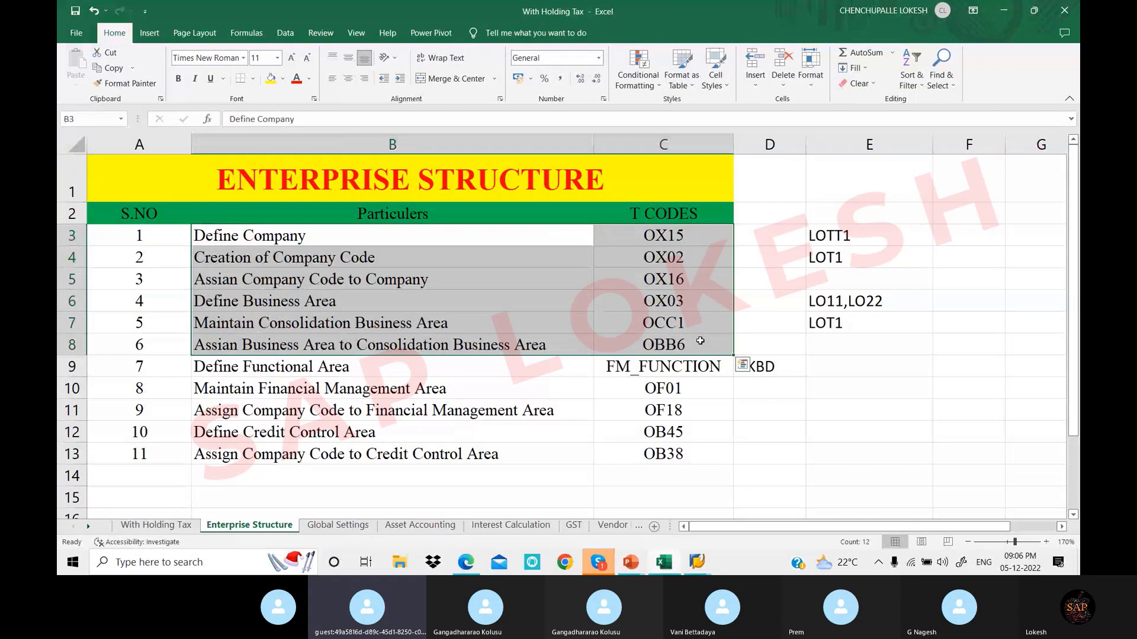
pyautogui.click(866, 369)
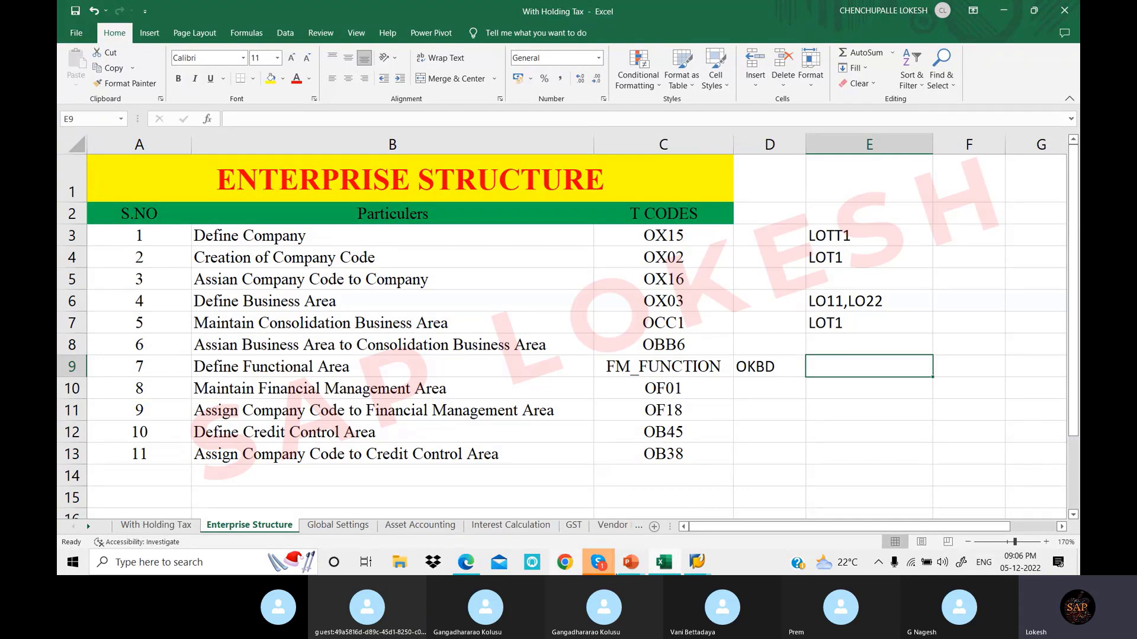
# Back in SAP Easy Access, reopen the internal trading partners overview listing 1,374 entries
pyautogui.click(696, 561)
pyautogui.click(753, 508)
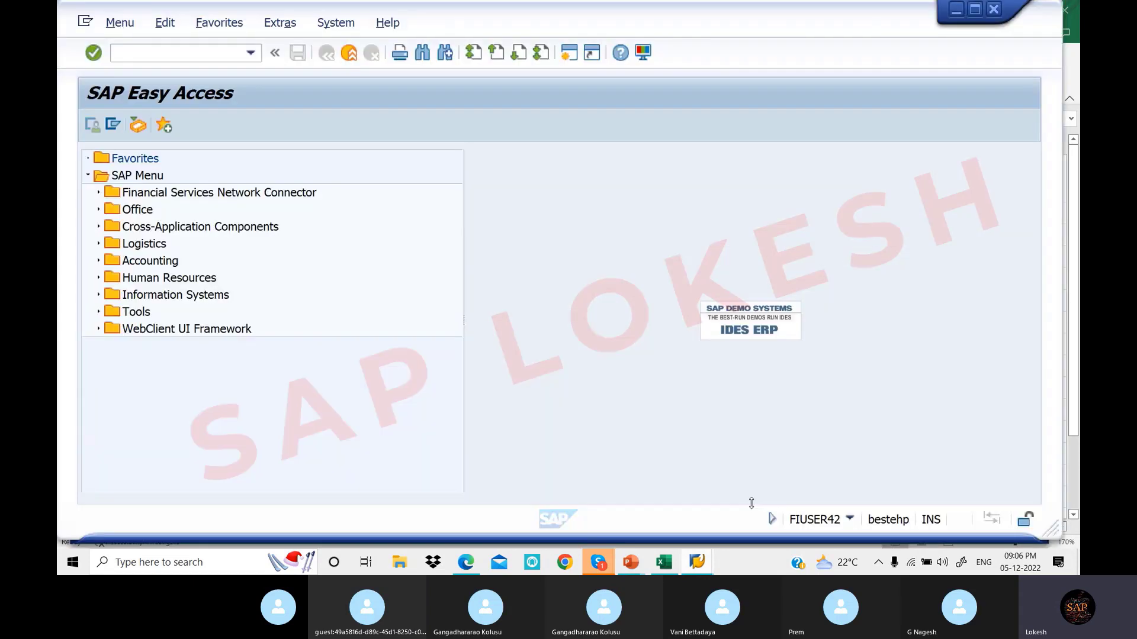
pyautogui.write('O')
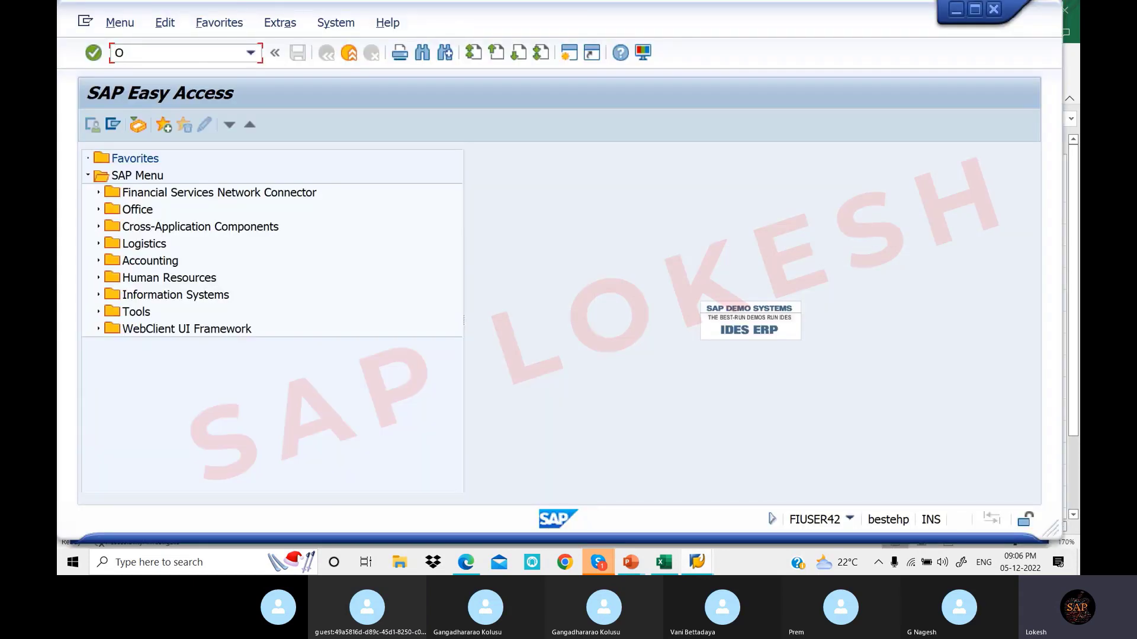
pyautogui.write('B13')
pyautogui.press('Return')
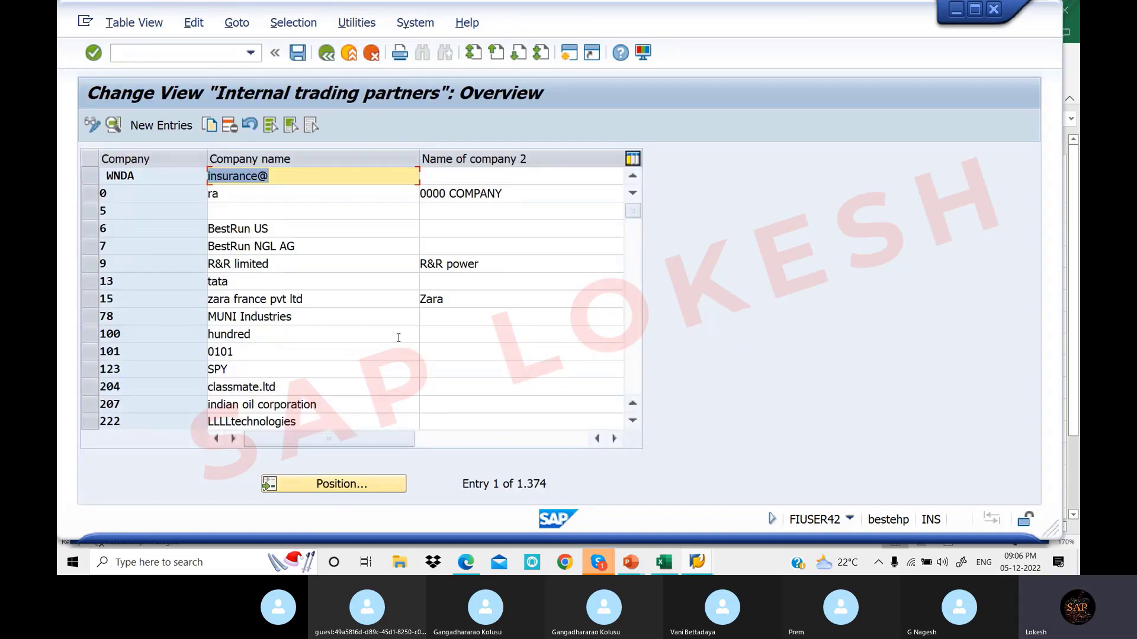
# Position the internal trading partners list on company LOTT1
pyautogui.click(379, 489)
pyautogui.moveTo(252, 232); pyautogui.dragTo(596, 250)
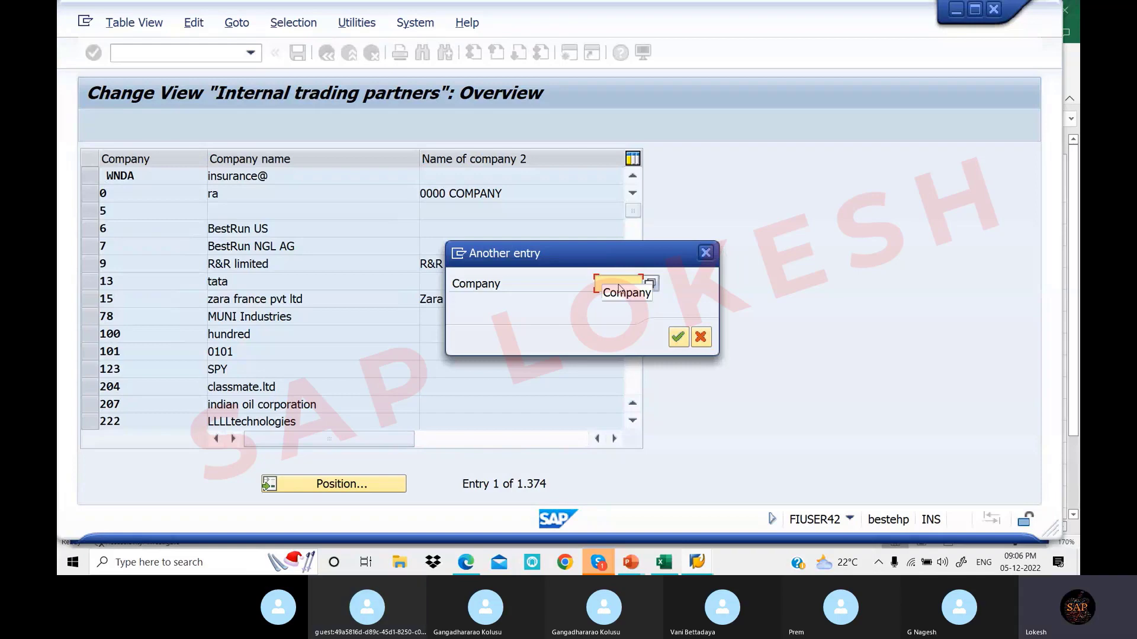
pyautogui.click(679, 337)
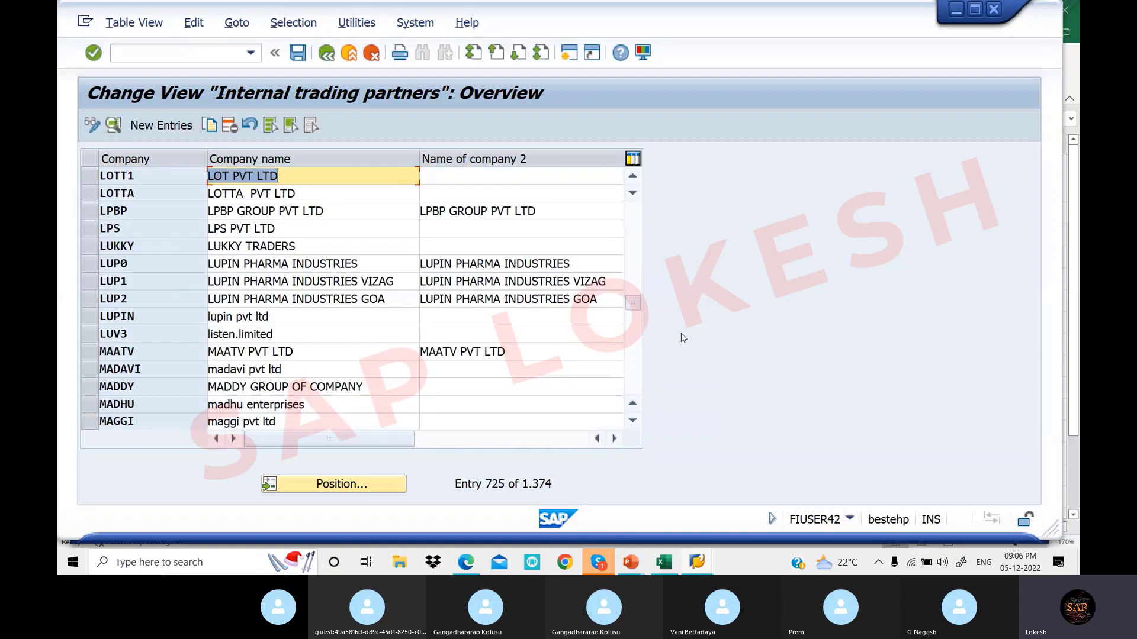
# Inspect the LOTT1 (LOT PVT LTD) entry, then bring the Skype meeting window forward
pyautogui.click(326, 180)
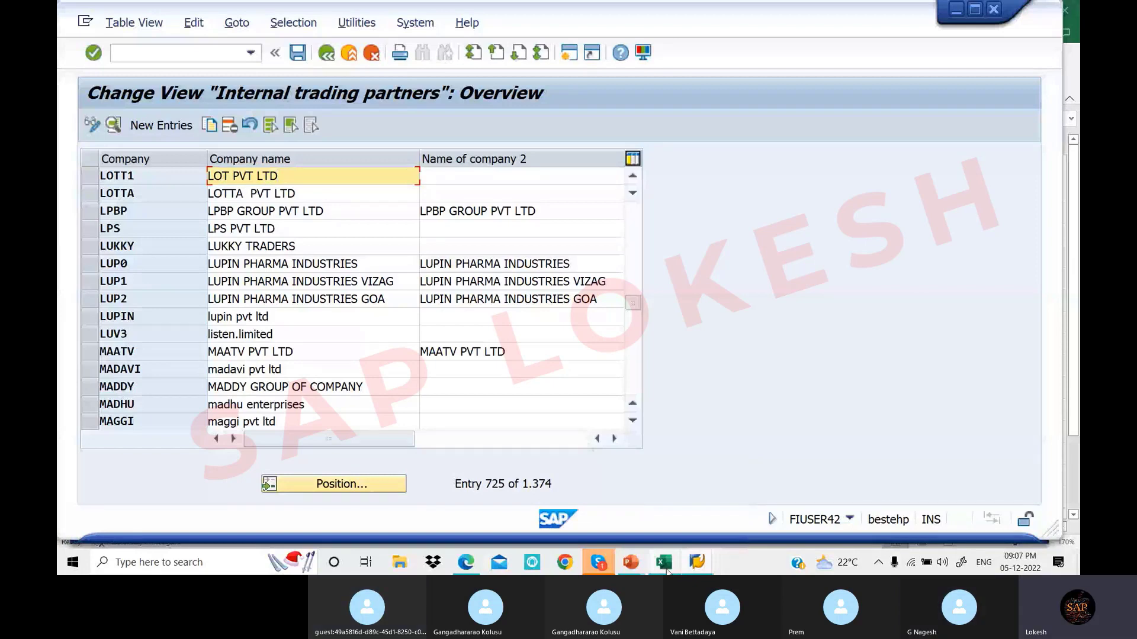
pyautogui.click(664, 564)
pyautogui.click(598, 562)
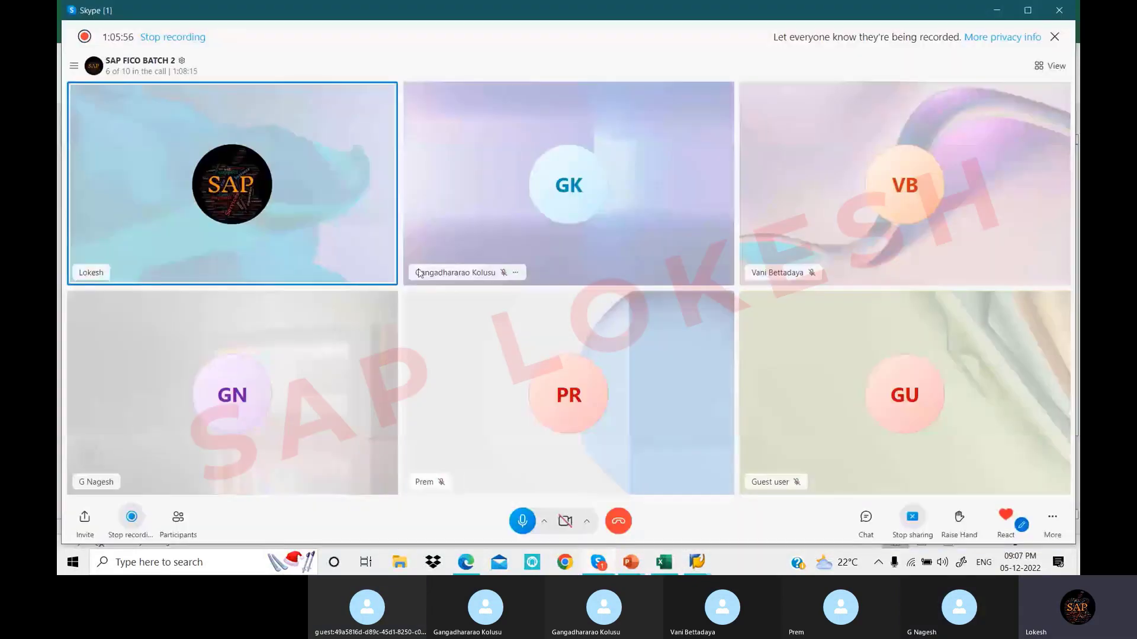
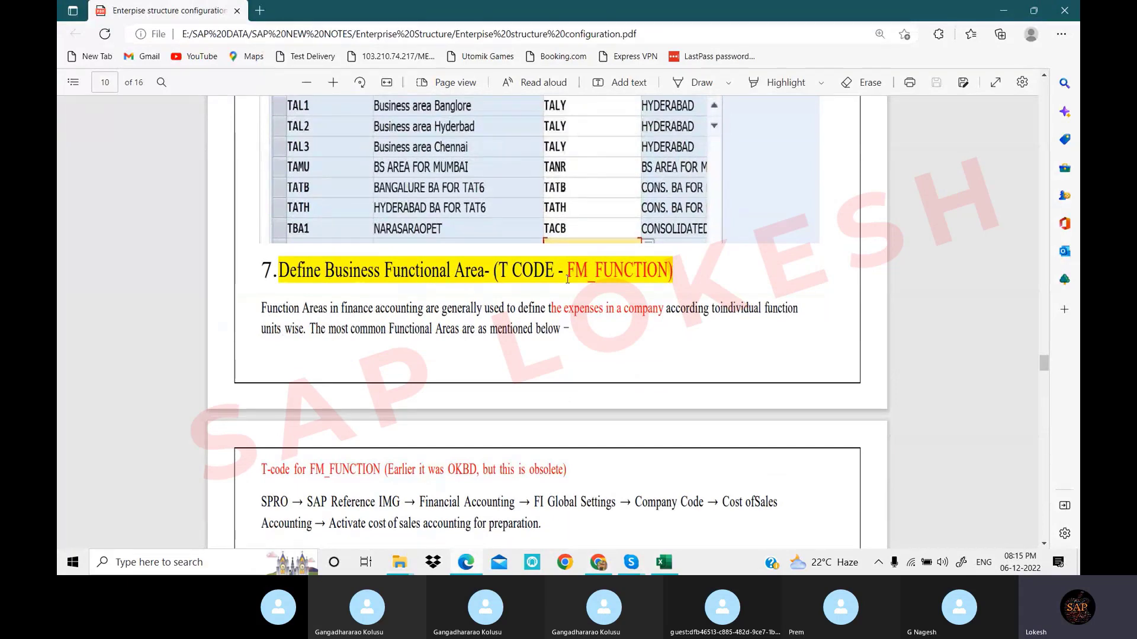
# Scroll the notes down to the page 11 Create Functional Area example for TAL1 Manufacturing
pyautogui.scroll(-3, 662, 279)
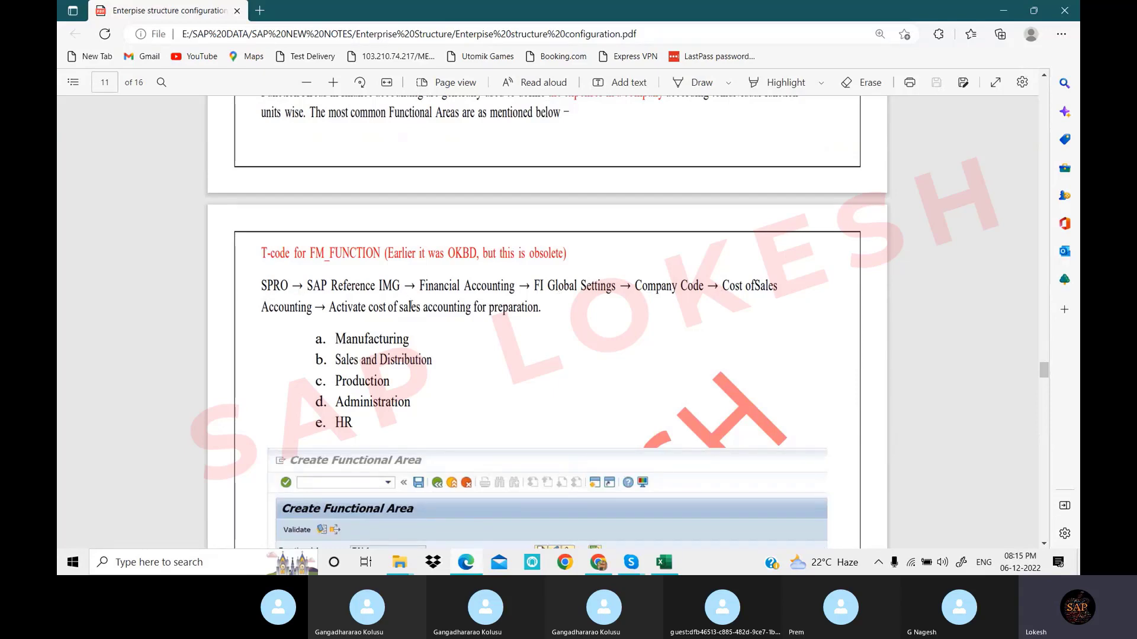
pyautogui.scroll(-1, 410, 306)
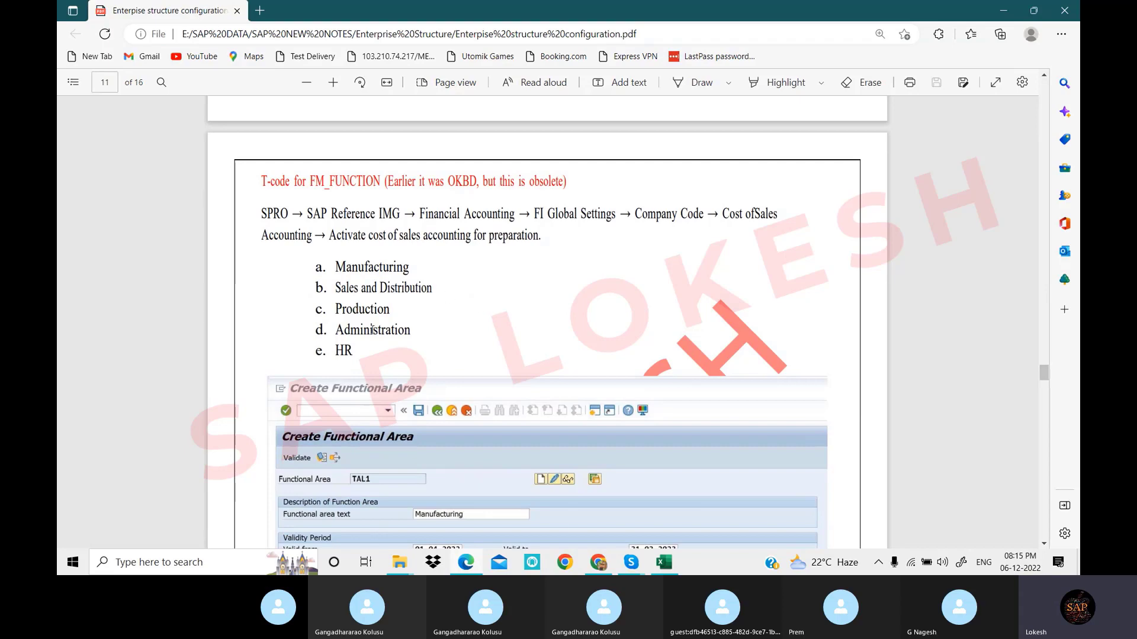
pyautogui.scroll(-3, 629, 240)
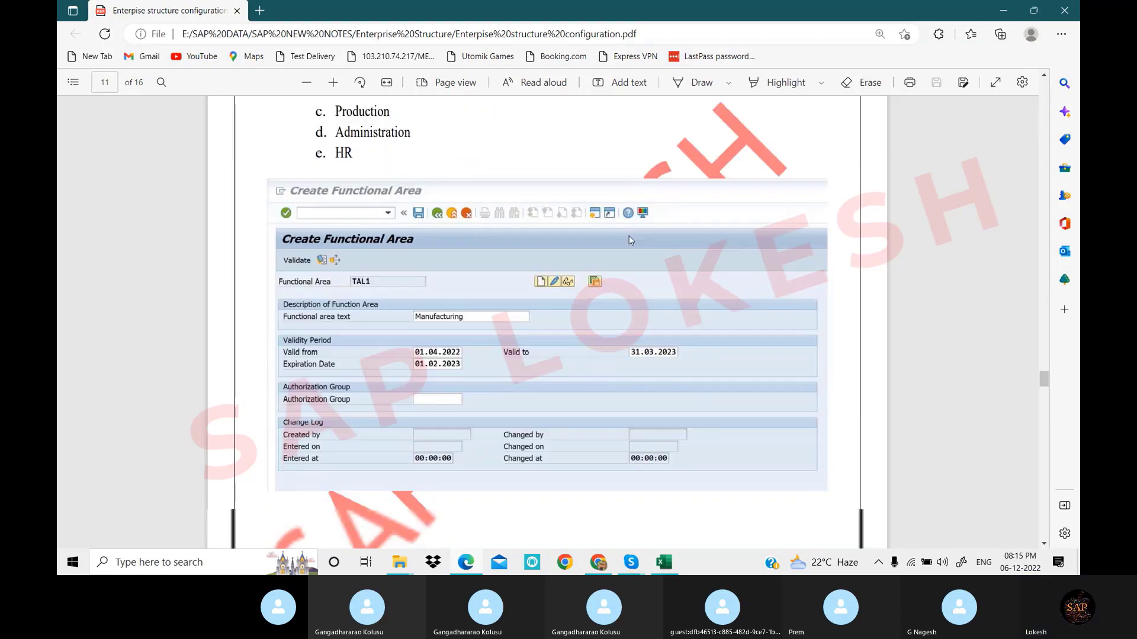
pyautogui.scroll(-2, 629, 235)
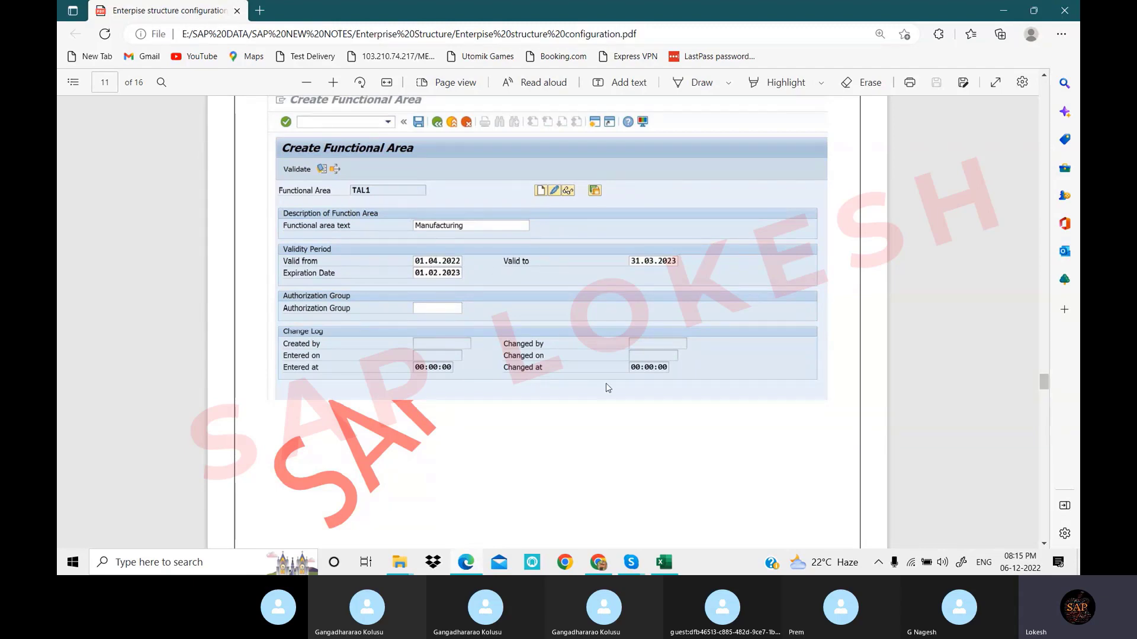
# Clear the other windows off the desktop and launch SAP Logon
pyautogui.click(1004, 13)
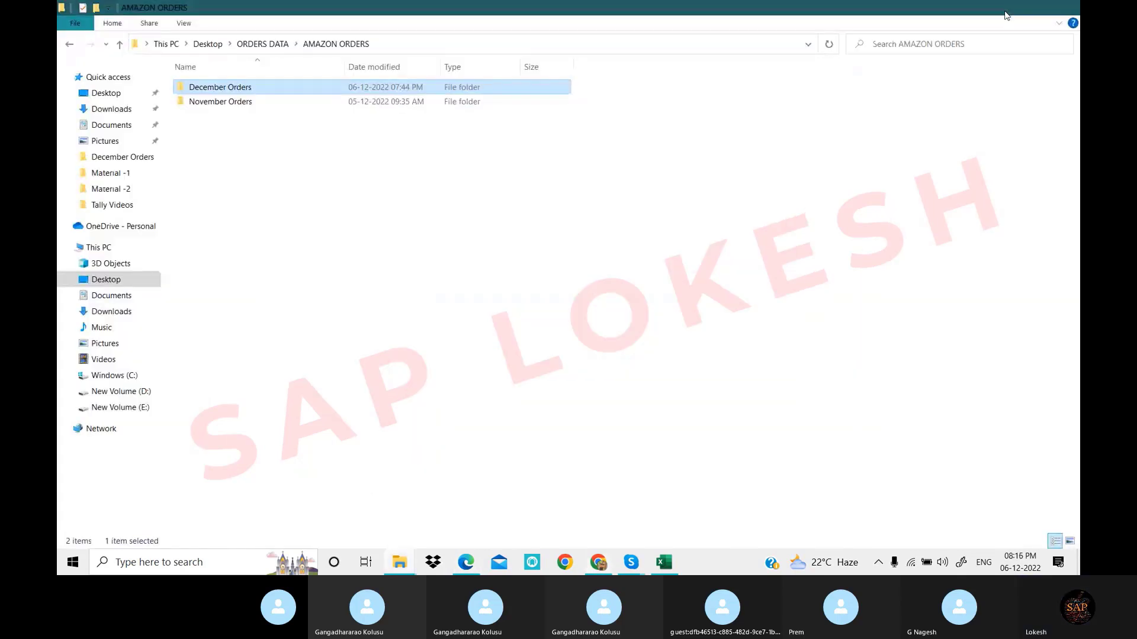
pyautogui.click(1005, 13)
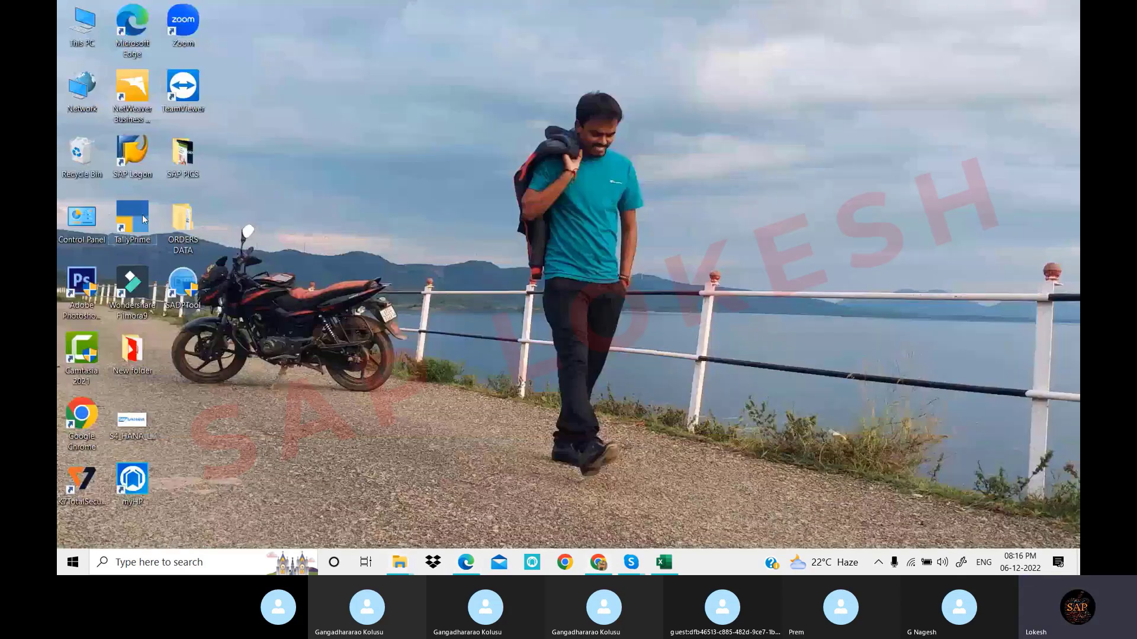
pyautogui.doubleClick(144, 158)
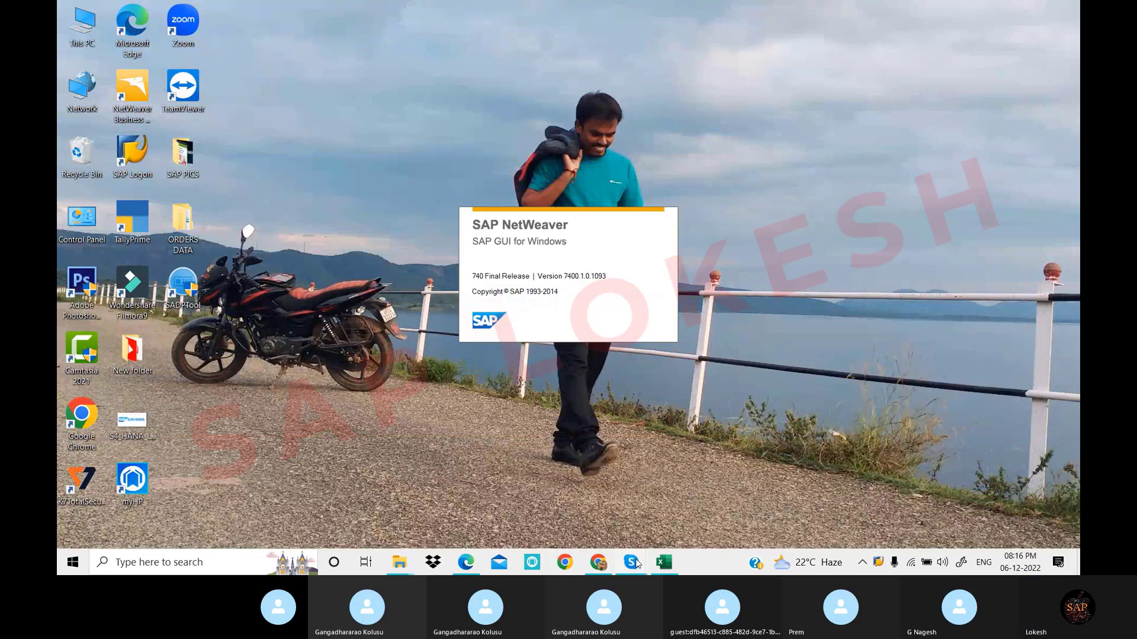
pyautogui.moveTo(633, 563)
pyautogui.click(616, 516)
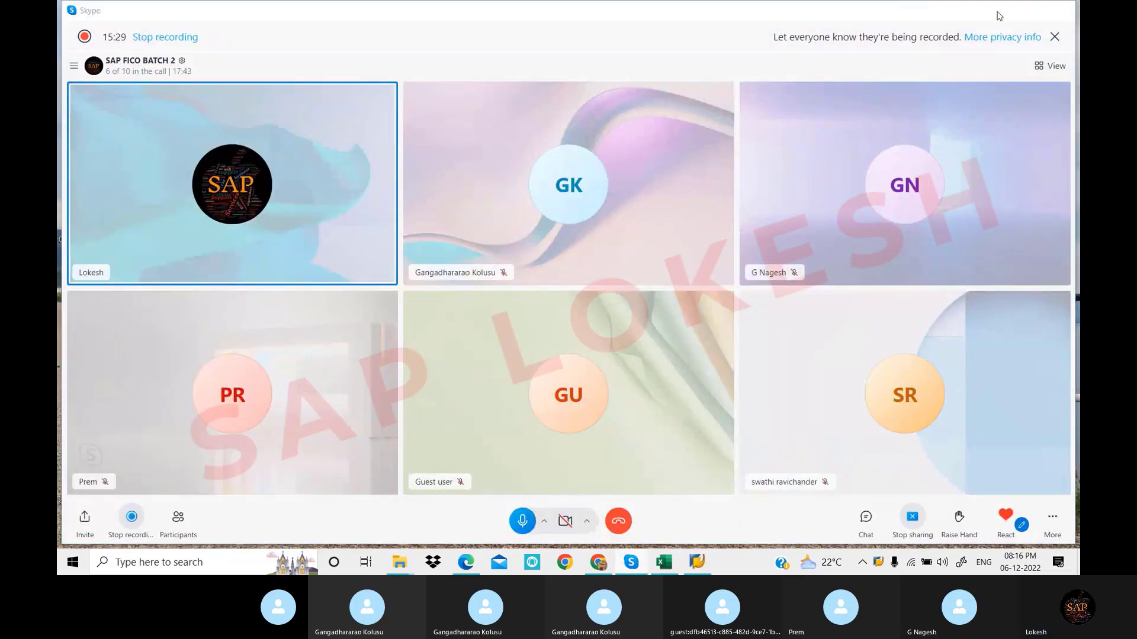
pyautogui.click(1000, 13)
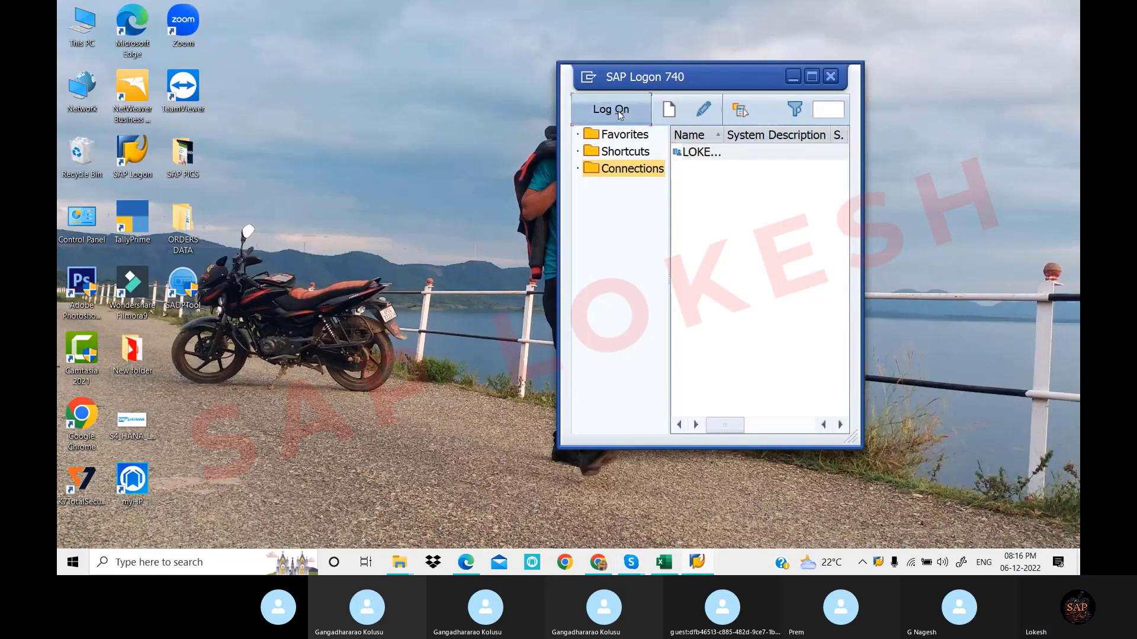
# Log on to the client 800 system with the remembered user and the account password
pyautogui.click(620, 112)
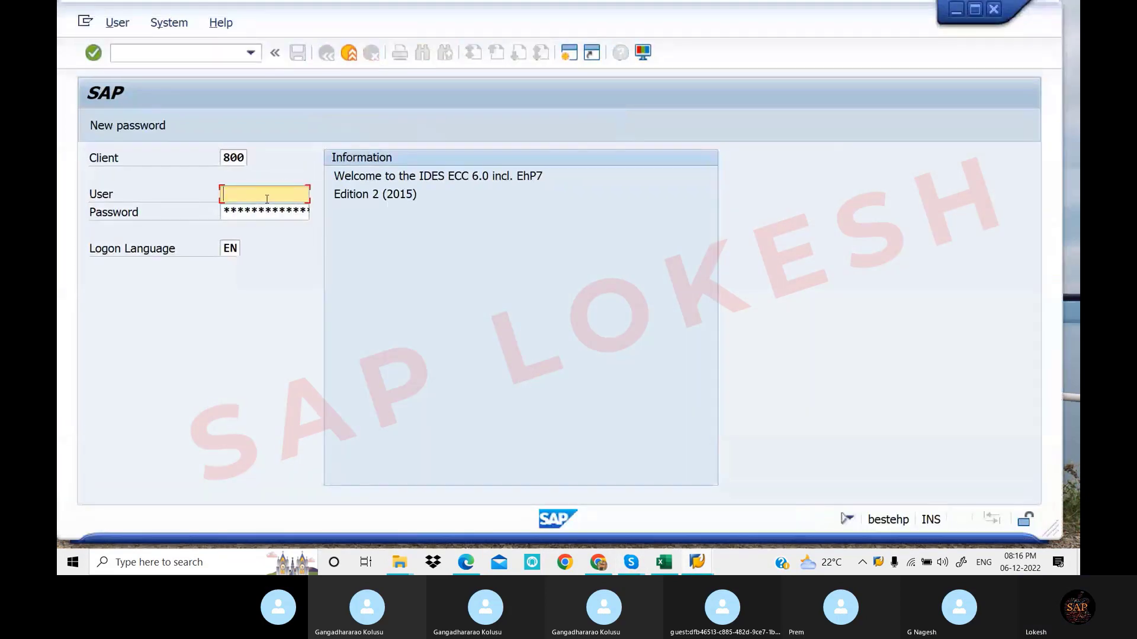
pyautogui.write('F')
pyautogui.press('Down')
pyautogui.press('Tab')
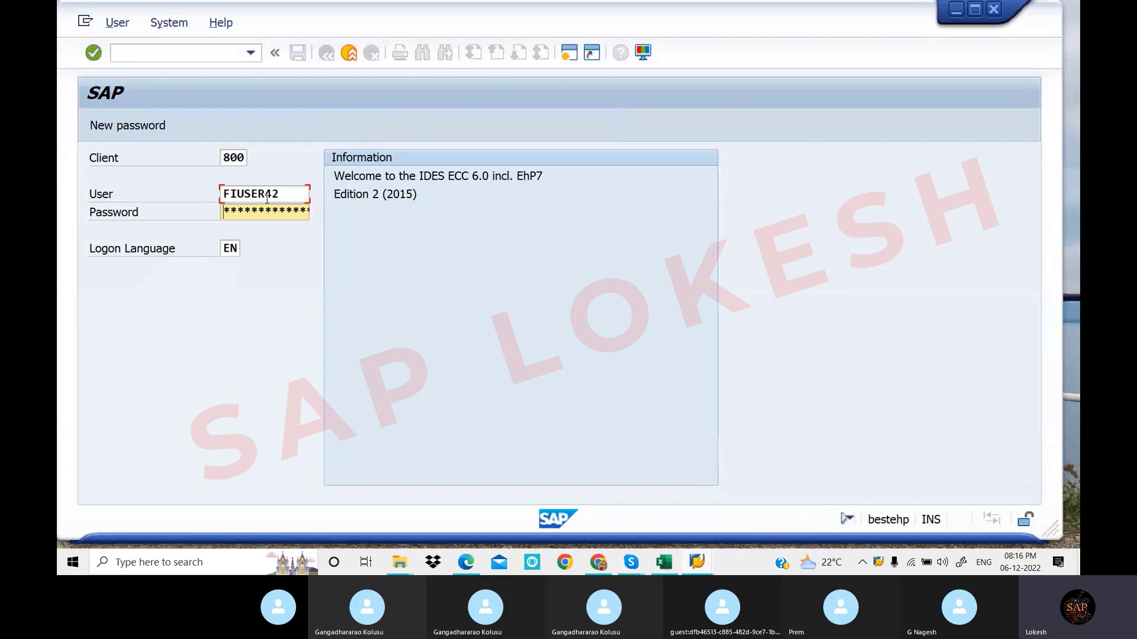
pyautogui.write('****')
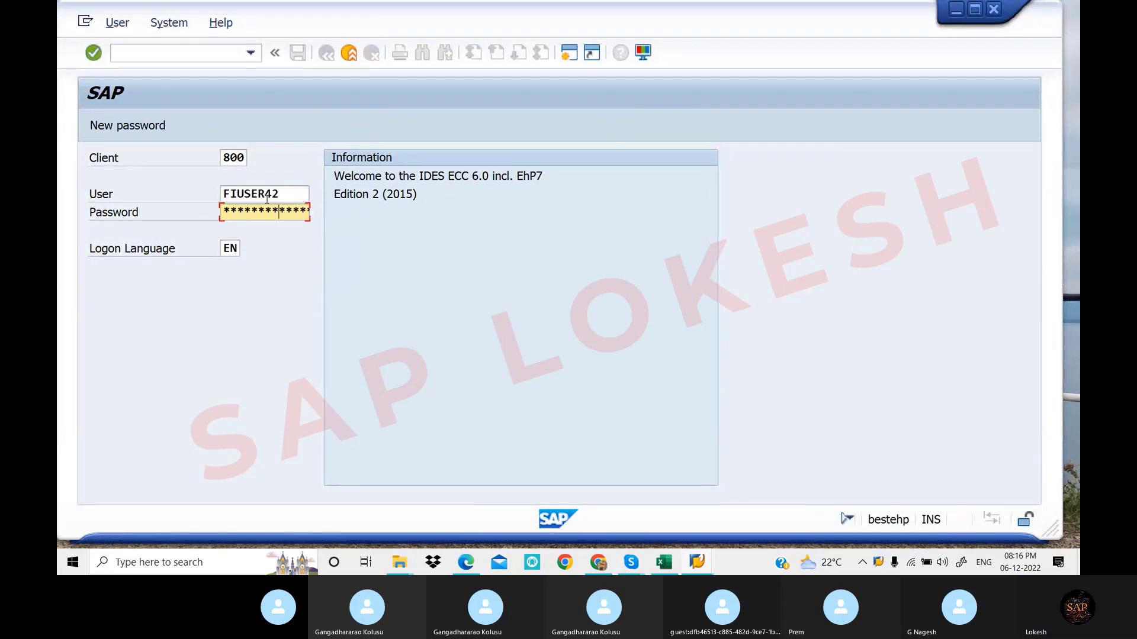
pyautogui.press('Return')
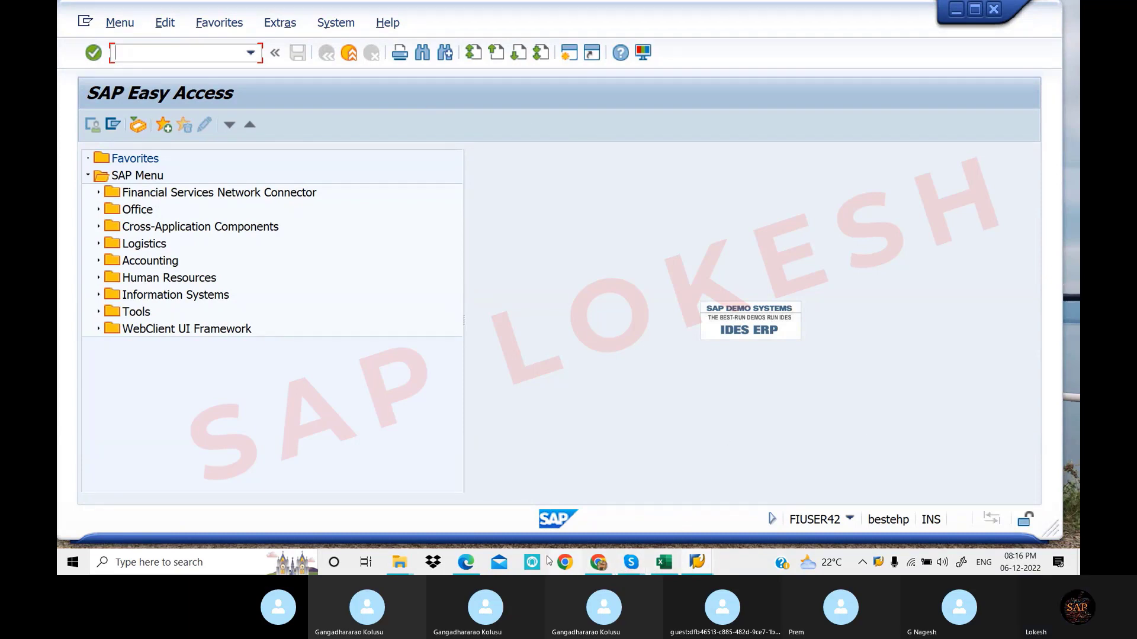
# Copy the FM_FUNCTION transaction code from section 7 of the notes, then return to SAP Easy Access
pyautogui.click(468, 569)
pyautogui.scroll(5, 527, 249)
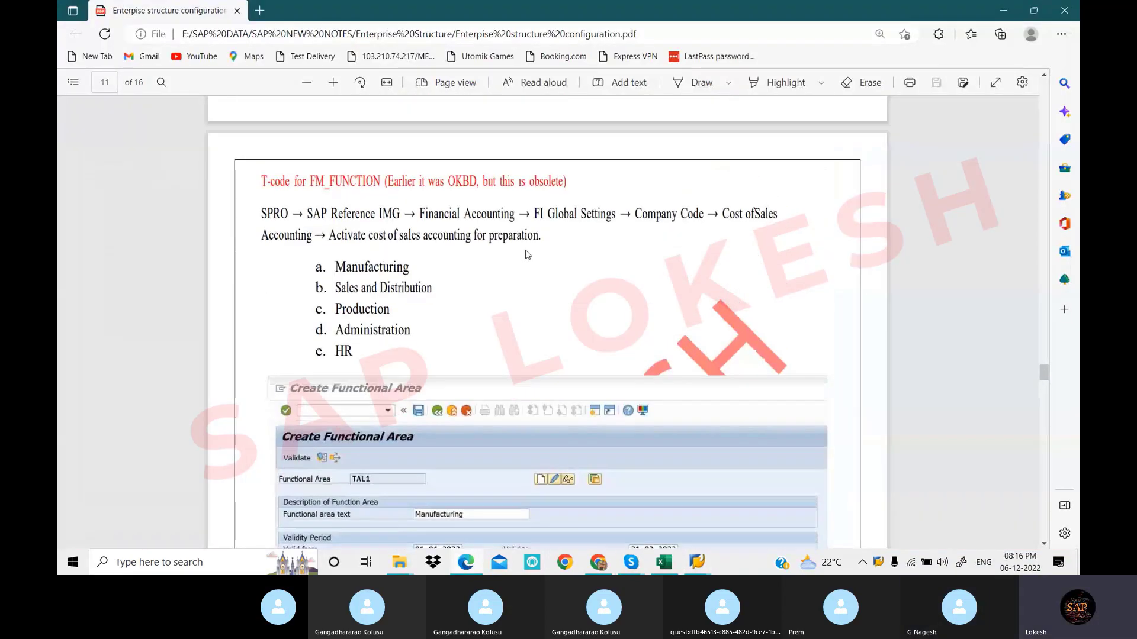
pyautogui.scroll(3, 527, 249)
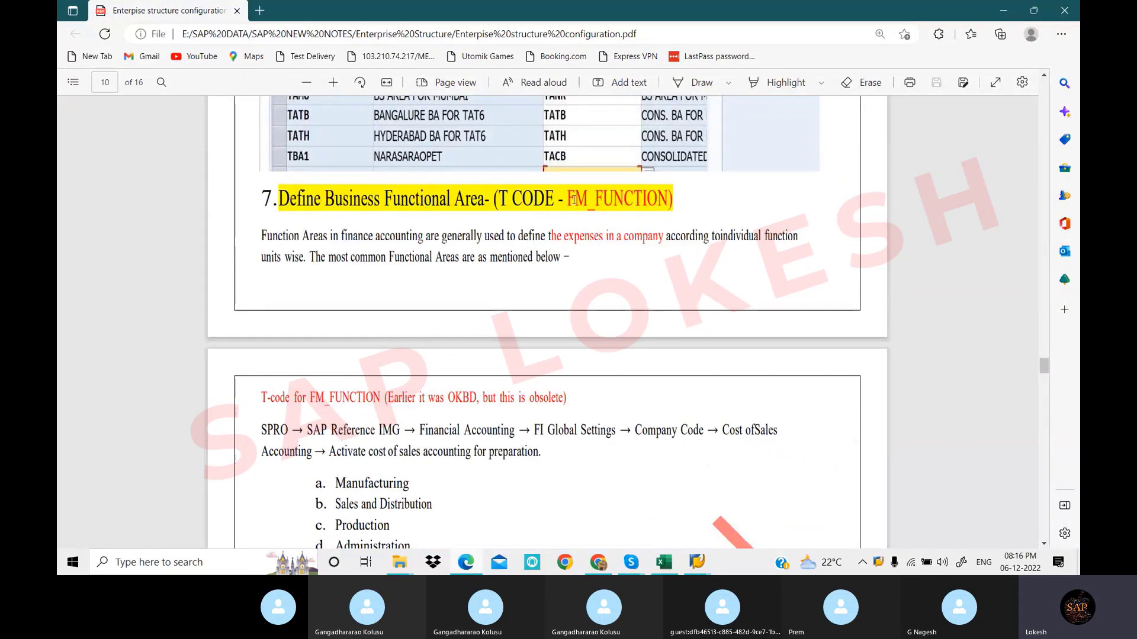
pyautogui.scroll(-2, 572, 201)
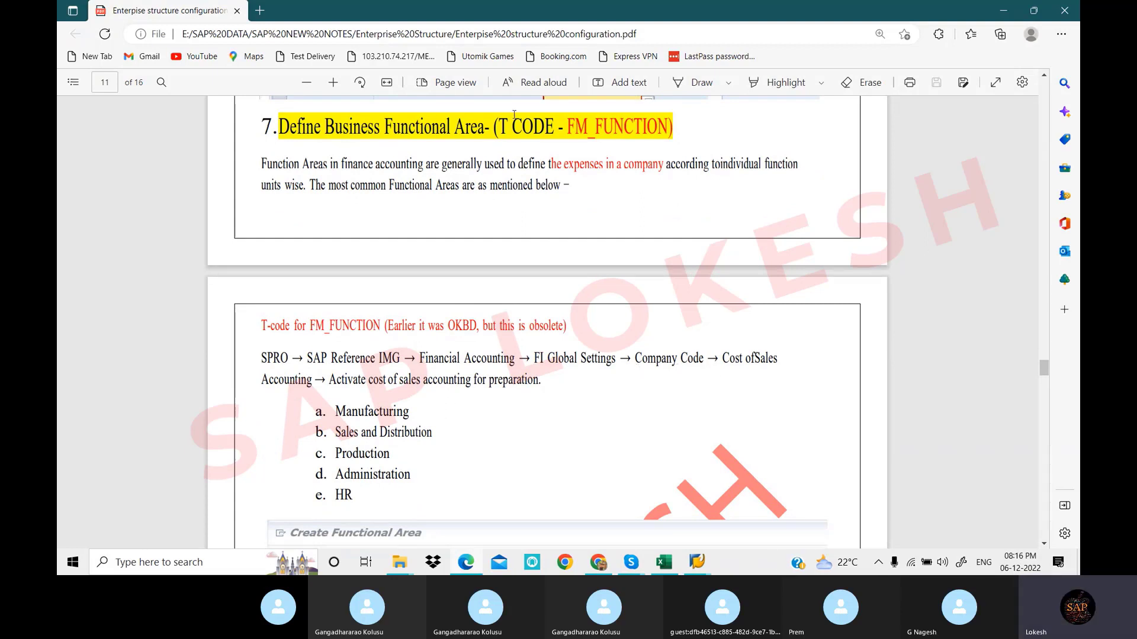
pyautogui.moveTo(568, 125); pyautogui.dragTo(662, 129)
pyautogui.hotkey('ctrl', 'c')
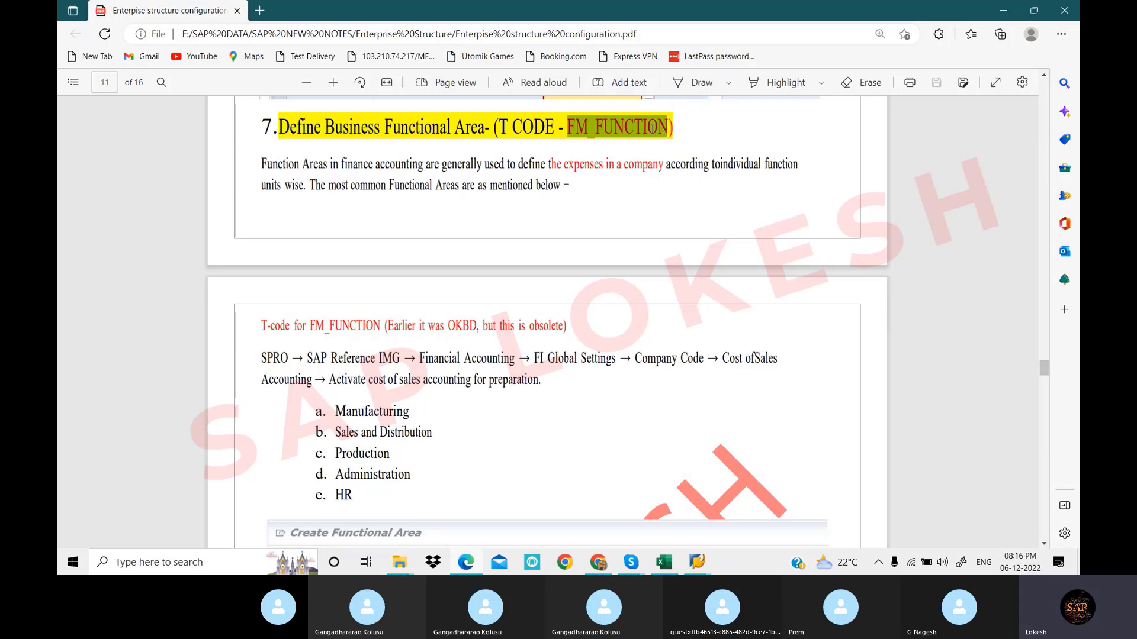
pyautogui.click(698, 559)
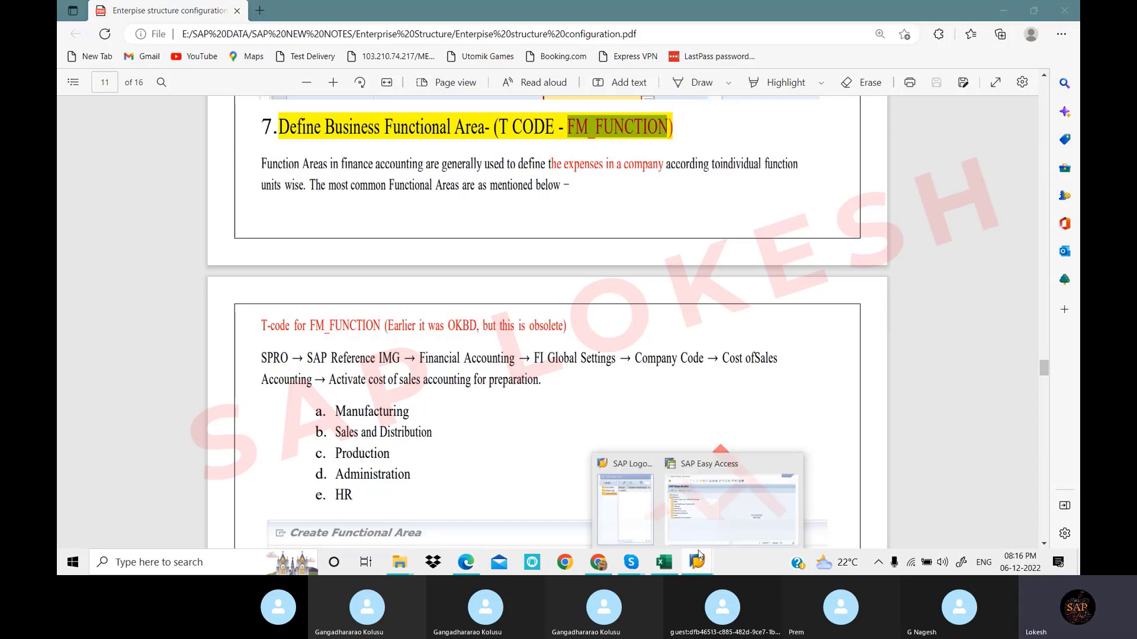
pyautogui.click(725, 502)
pyautogui.click(148, 49)
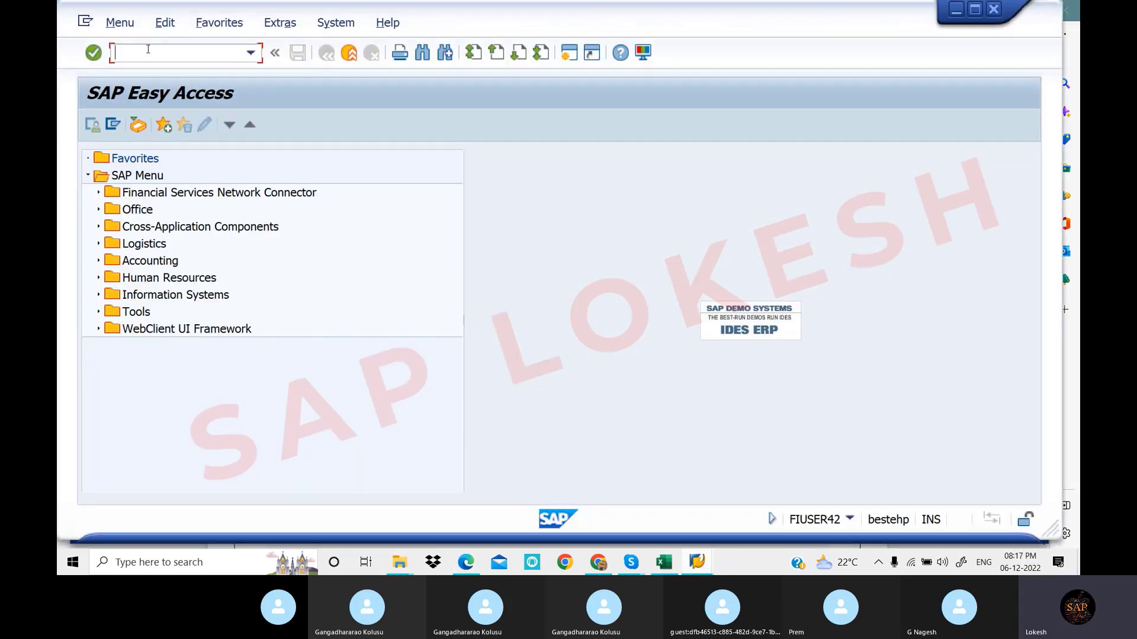
# Run FM_FUNCTION and enter Manufacturing8, copied from the notes plus 8, as the functional area
pyautogui.hotkey('ctrl', 'v')
pyautogui.press('Return')
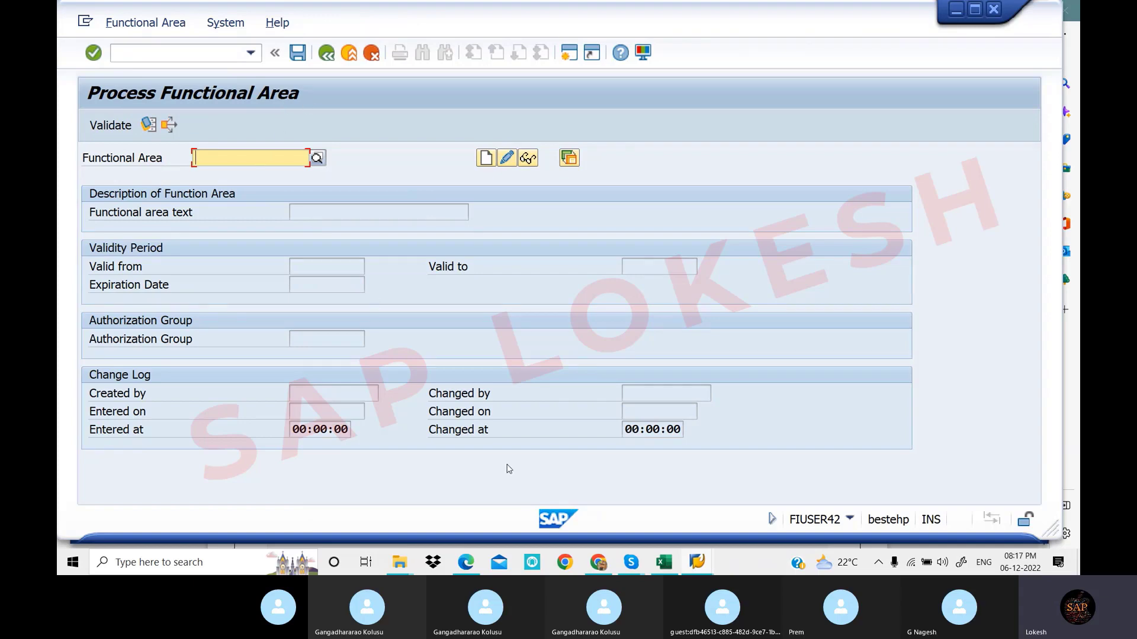
pyautogui.click(467, 563)
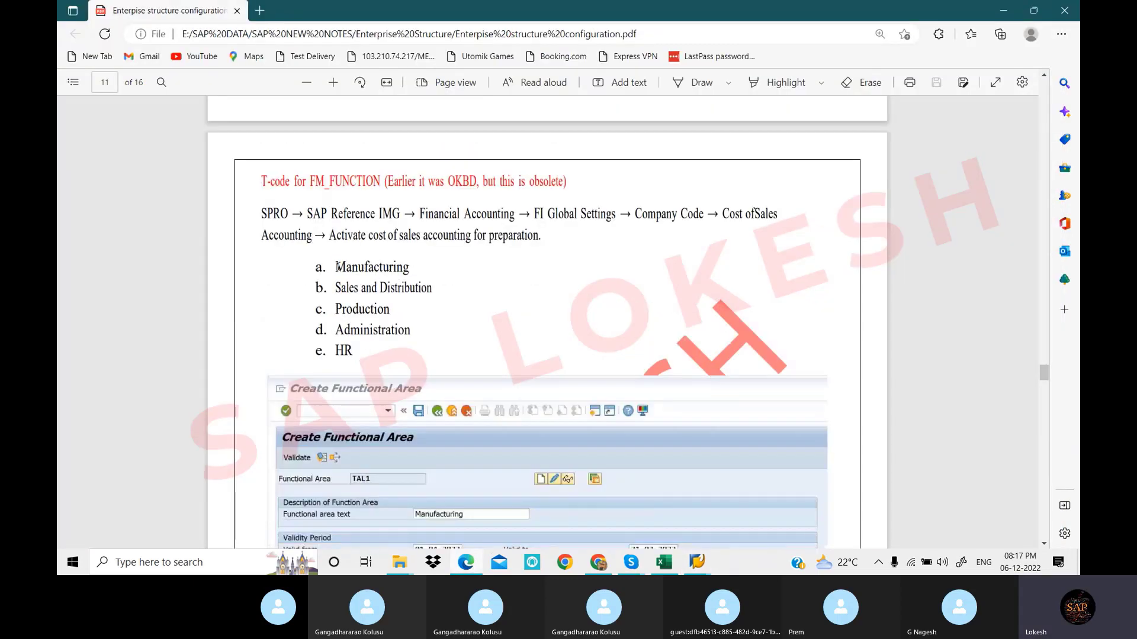
pyautogui.moveTo(335, 267); pyautogui.dragTo(411, 267)
pyautogui.hotkey('ctrl', 'c')
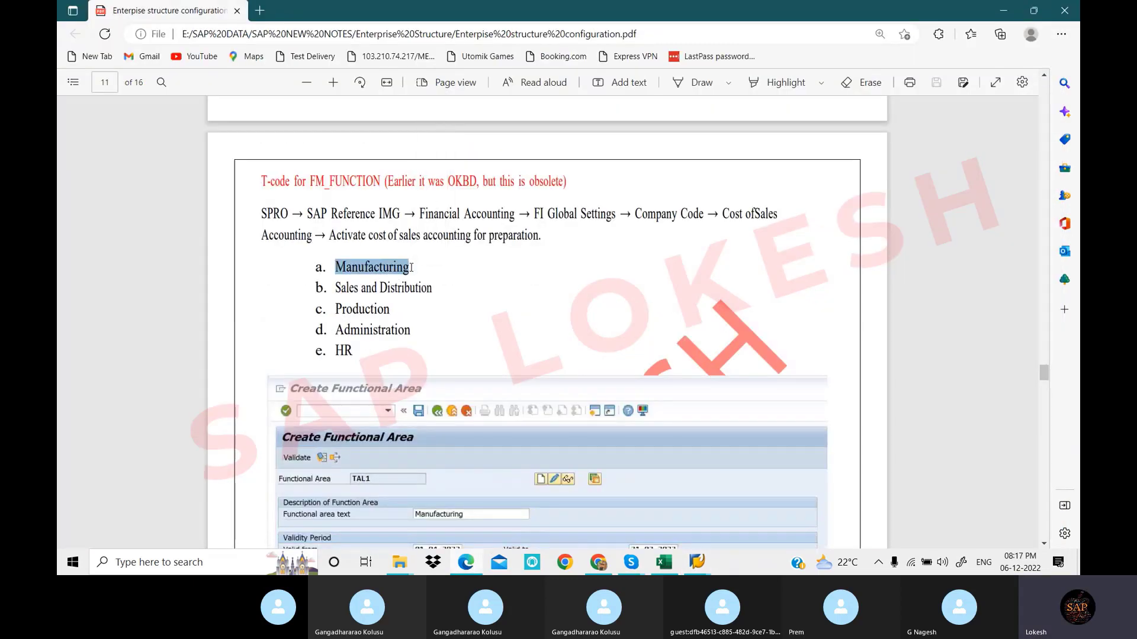
pyautogui.click(697, 562)
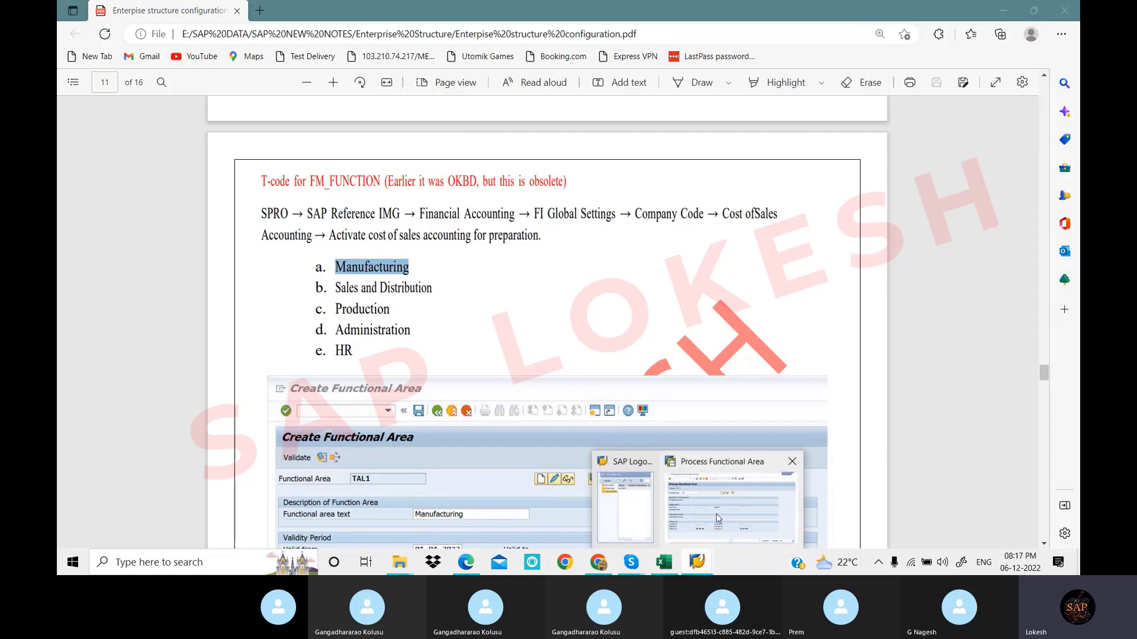
pyautogui.click(716, 513)
pyautogui.click(237, 157)
pyautogui.hotkey('ctrl', 'v')
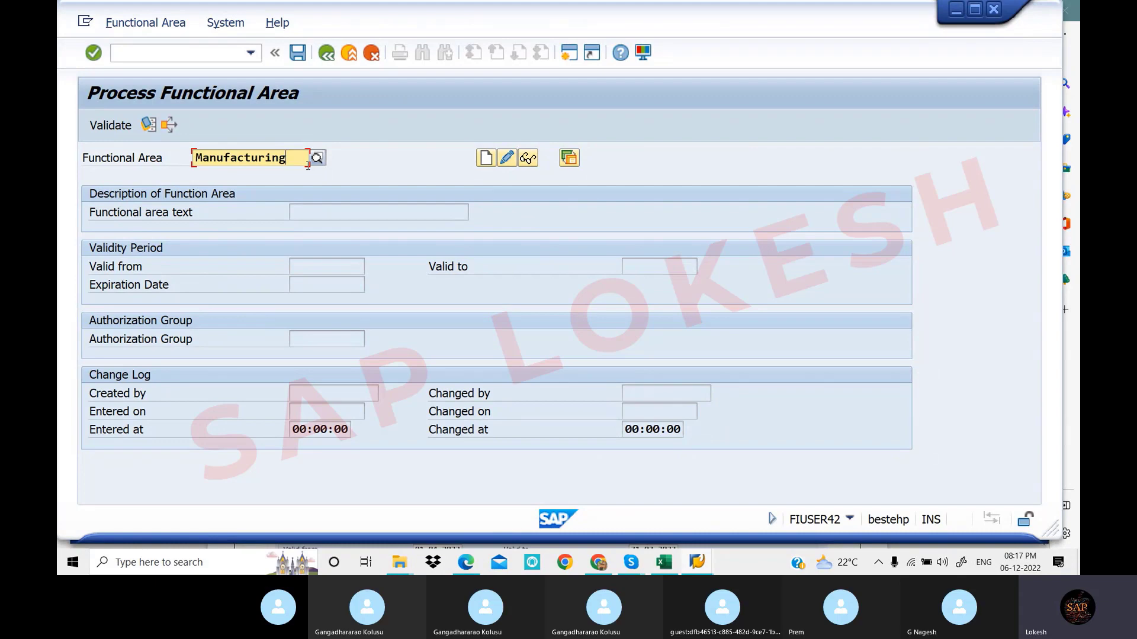
pyautogui.write('8')
# Create MANUFACTURING8 with text MANUFACTURING and valid-from date 01.04.2022
pyautogui.click(485, 159)
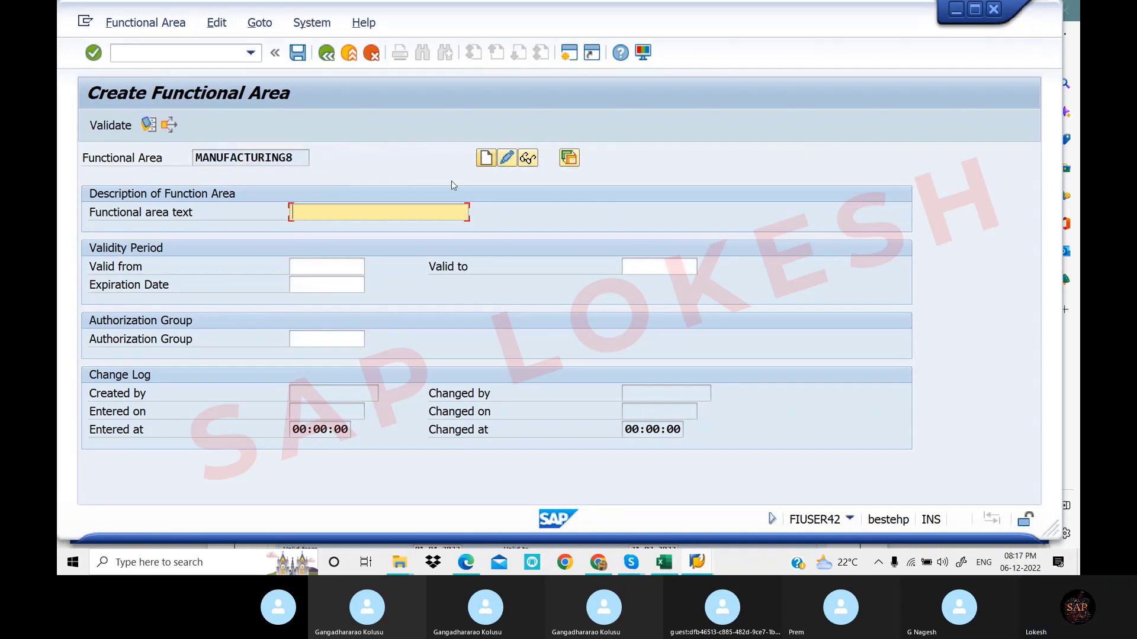
pyautogui.click(353, 208)
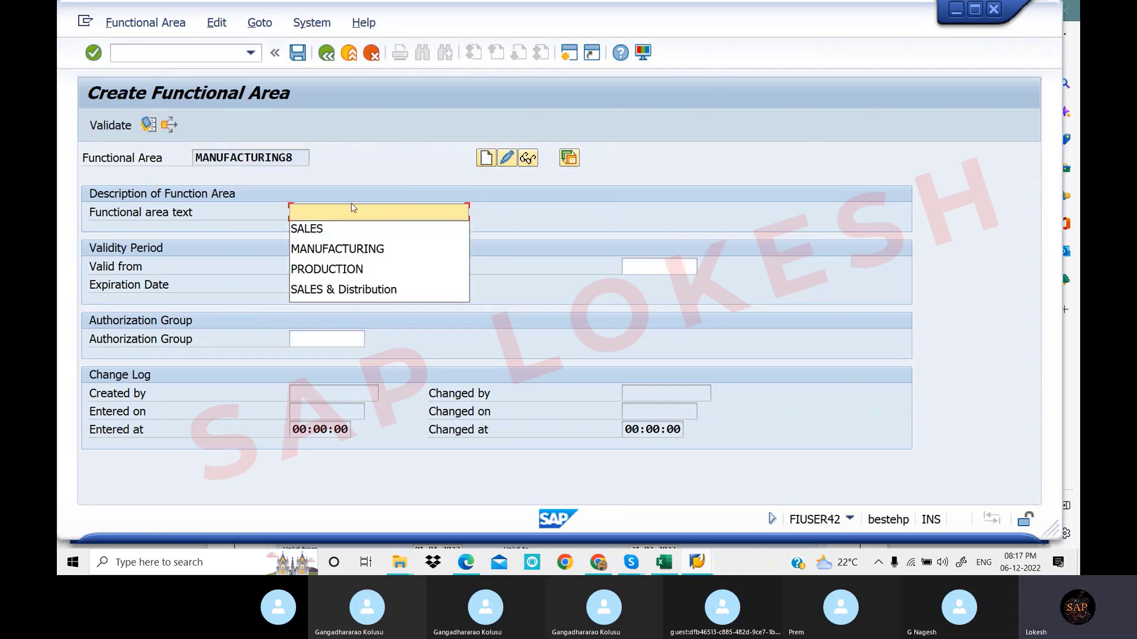
pyautogui.click(363, 248)
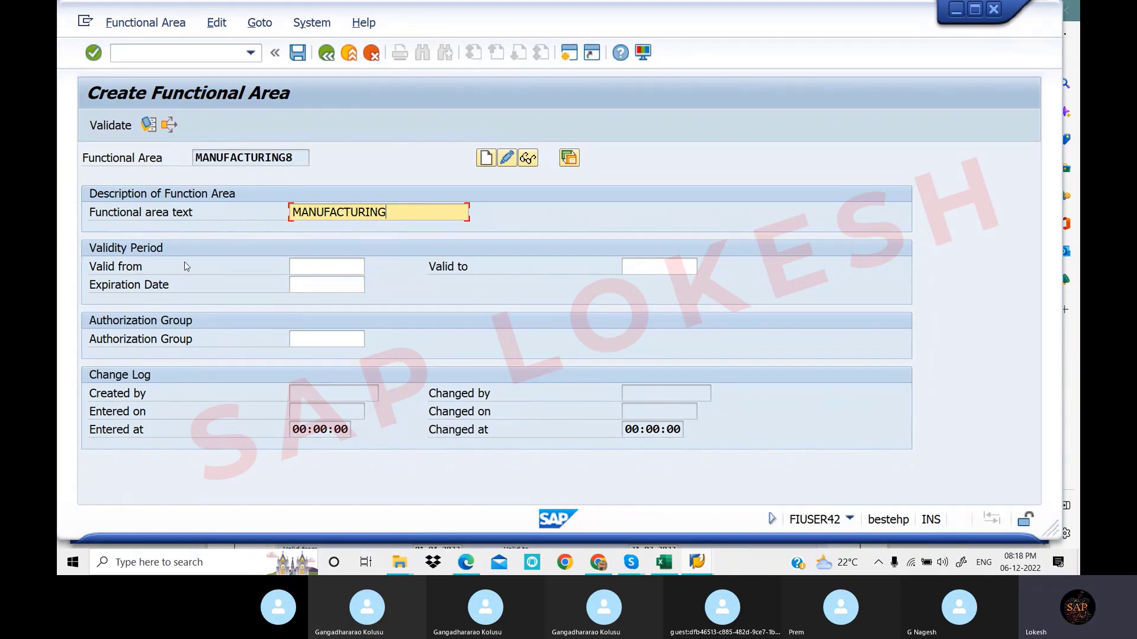
pyautogui.click(309, 266)
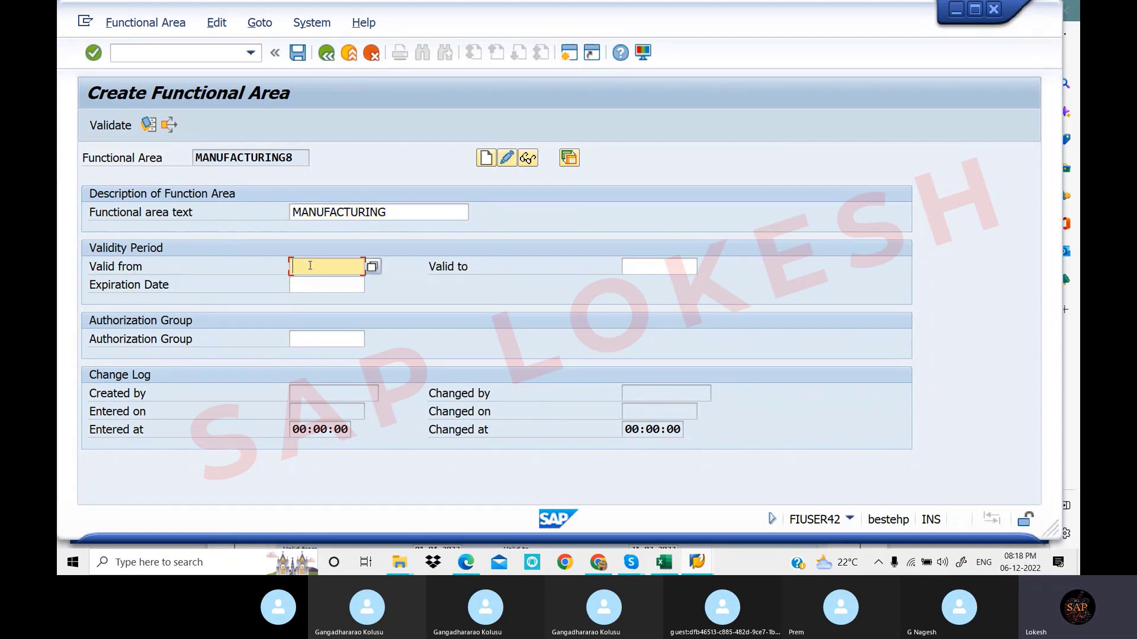
pyautogui.click(311, 260)
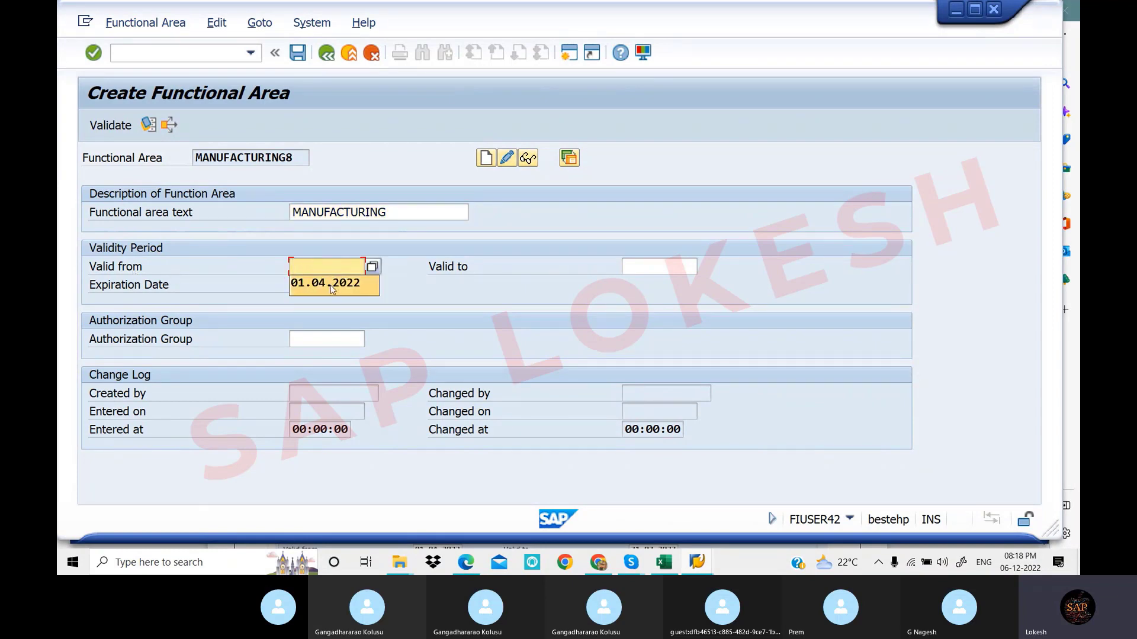
pyautogui.click(331, 285)
# Set valid-to and expiration dates to 31.03.2023 and save the functional area
pyautogui.click(655, 268)
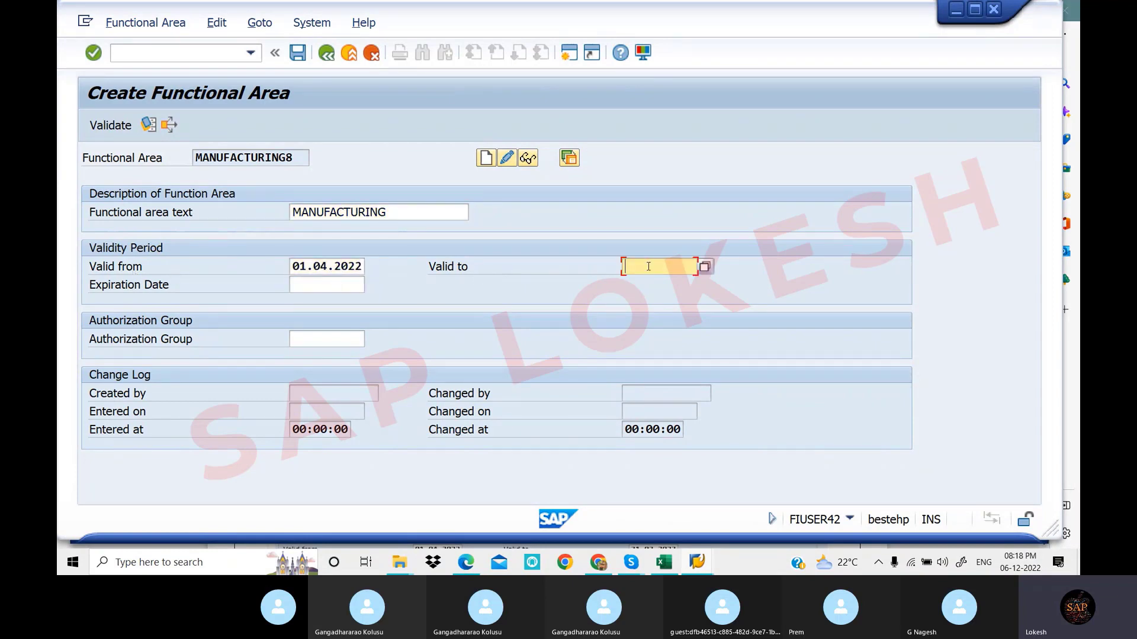
pyautogui.click(656, 272)
pyautogui.click(663, 285)
pyautogui.click(333, 281)
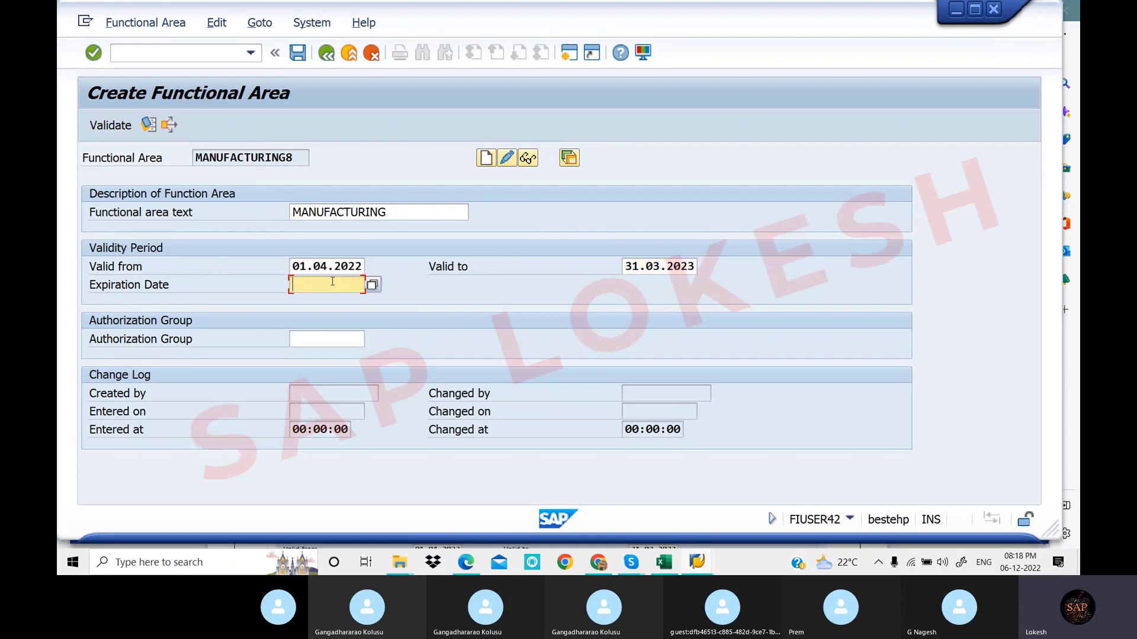
pyautogui.click(333, 282)
pyautogui.click(344, 302)
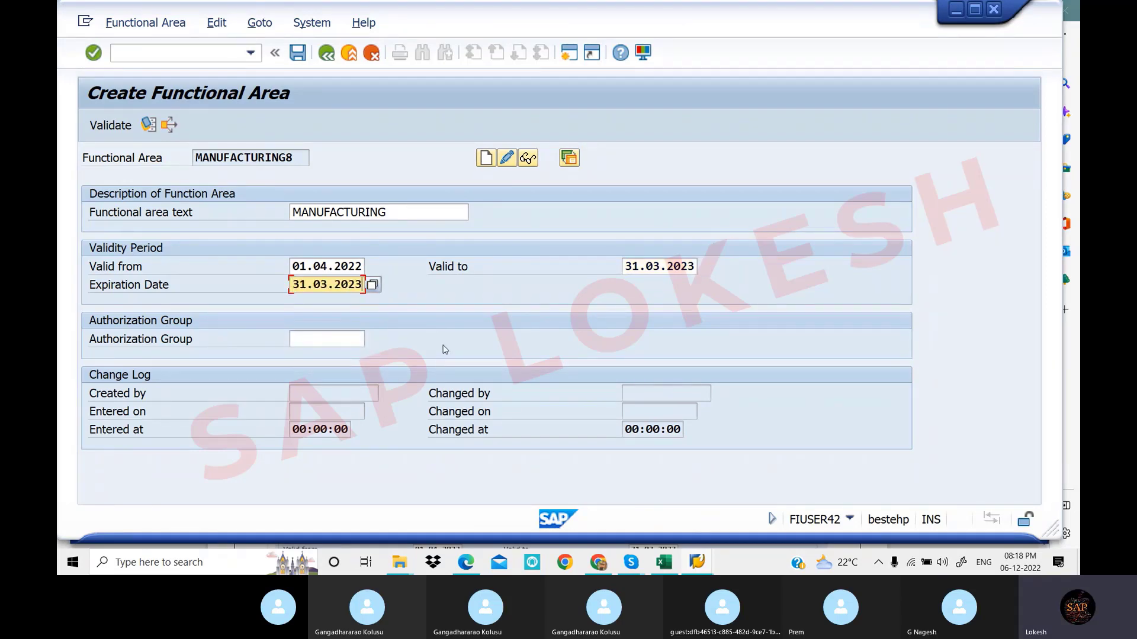
pyautogui.click(299, 54)
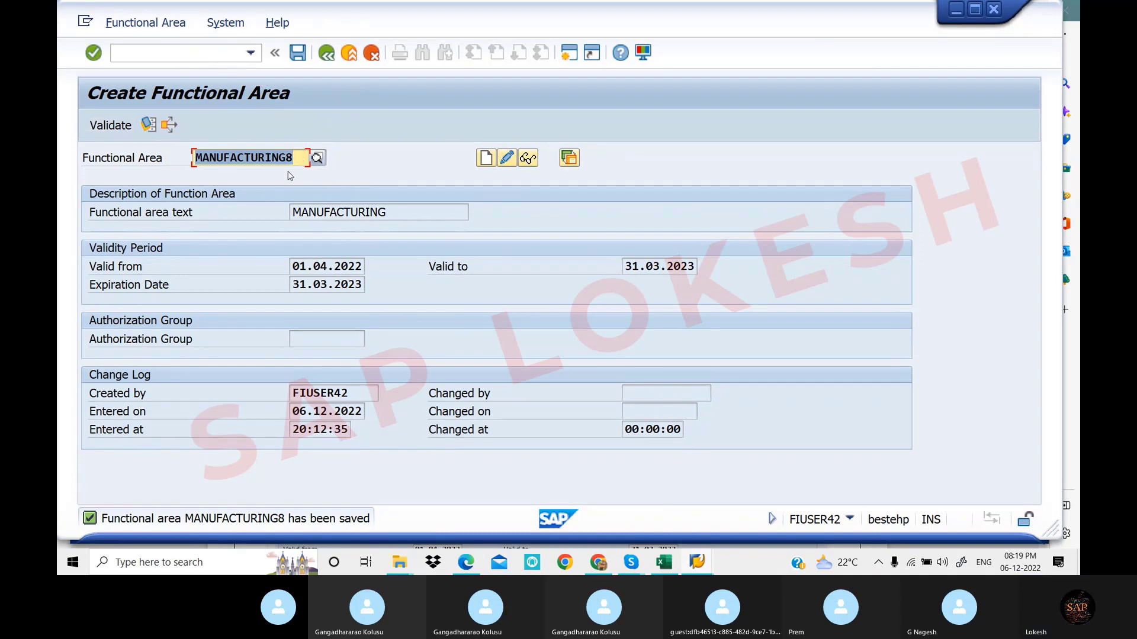
# Paste 'Sales and Distribution' from the notes as the new functional area key
pyautogui.press('BackSpace')
pyautogui.press('F4')
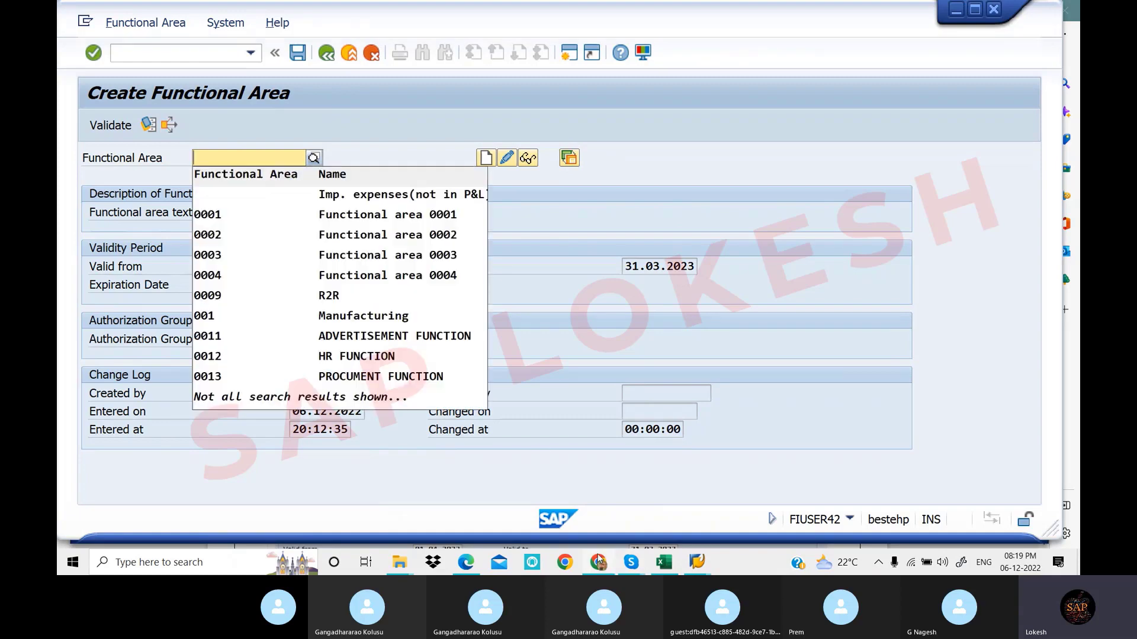
pyautogui.moveTo(467, 565)
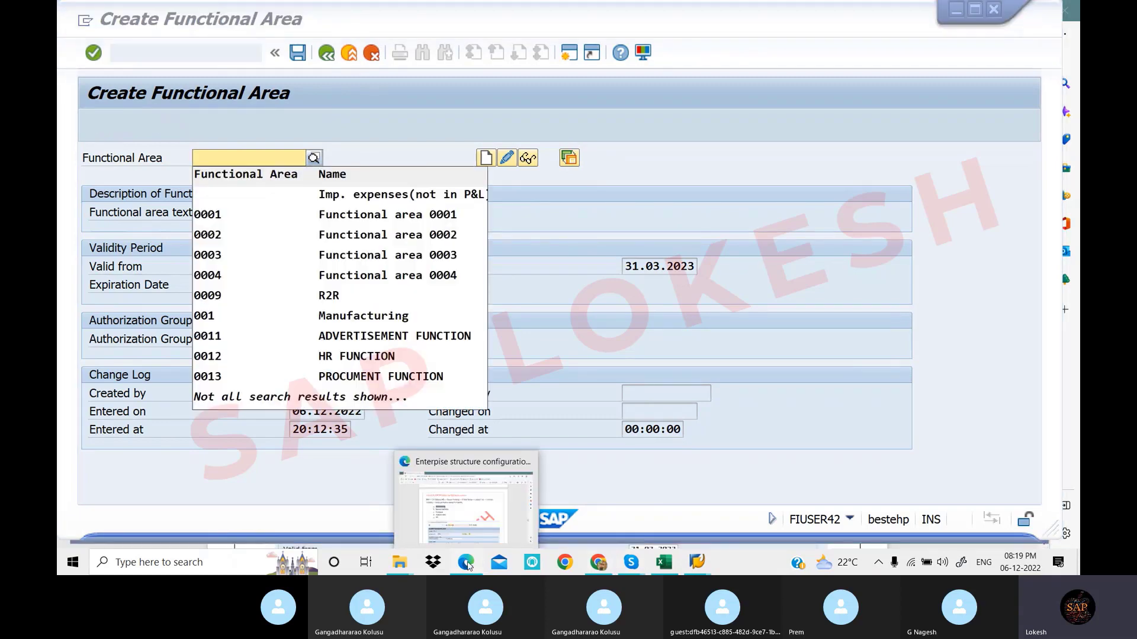
pyautogui.click(468, 565)
pyautogui.moveTo(336, 289); pyautogui.dragTo(431, 293)
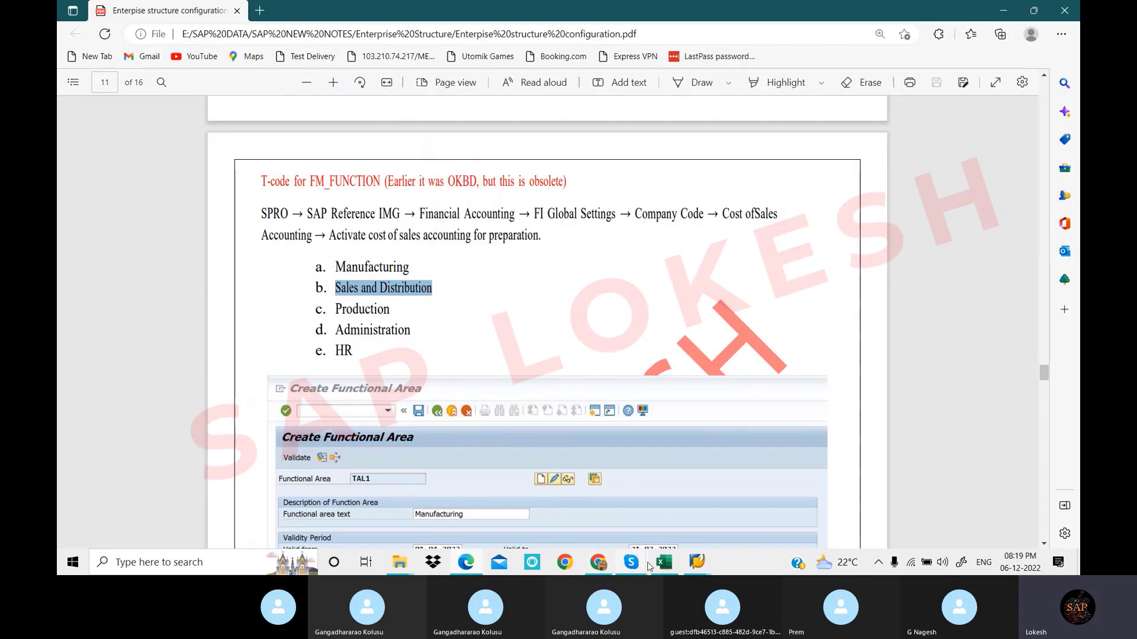
pyautogui.moveTo(696, 562)
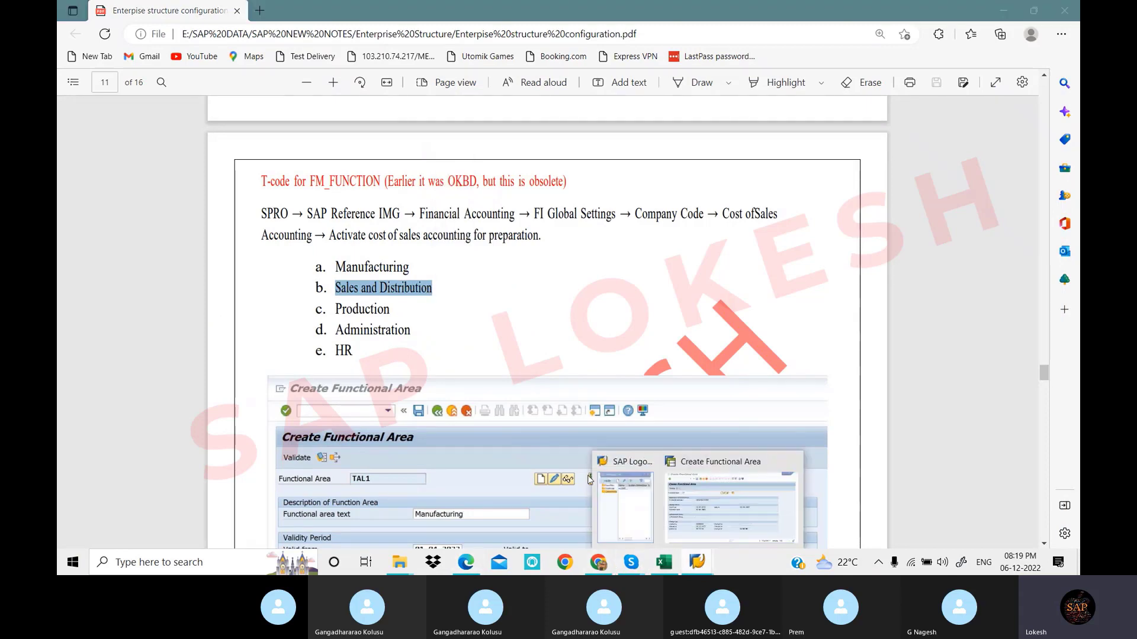
pyautogui.click(730, 524)
pyautogui.write('Sales and Distri')
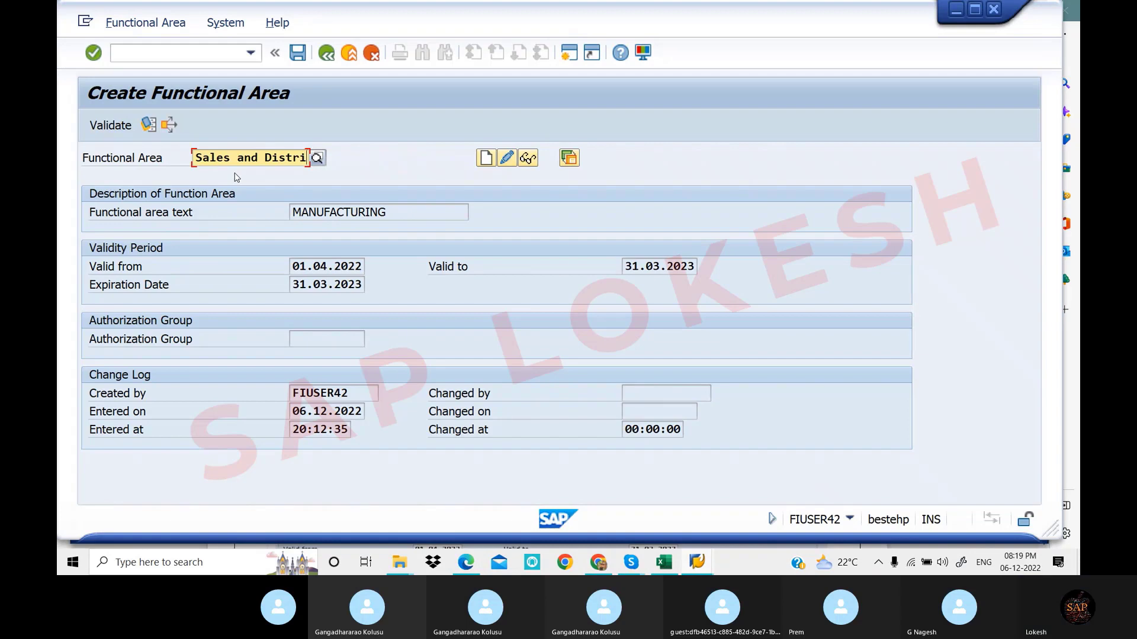
# Shorten the key to 'SALES 5' and attempt to create the functional area
pyautogui.press('BackSpace')
pyautogui.press('BackSpace')
pyautogui.press('BackSpace')
pyautogui.press('BackSpace')
pyautogui.press('BackSpace')
pyautogui.press('BackSpace')
pyautogui.press('BackSpace')
pyautogui.press('BackSpace')
pyautogui.press('BackSpace')
pyautogui.press('BackSpace')
pyautogui.press('BackSpace')
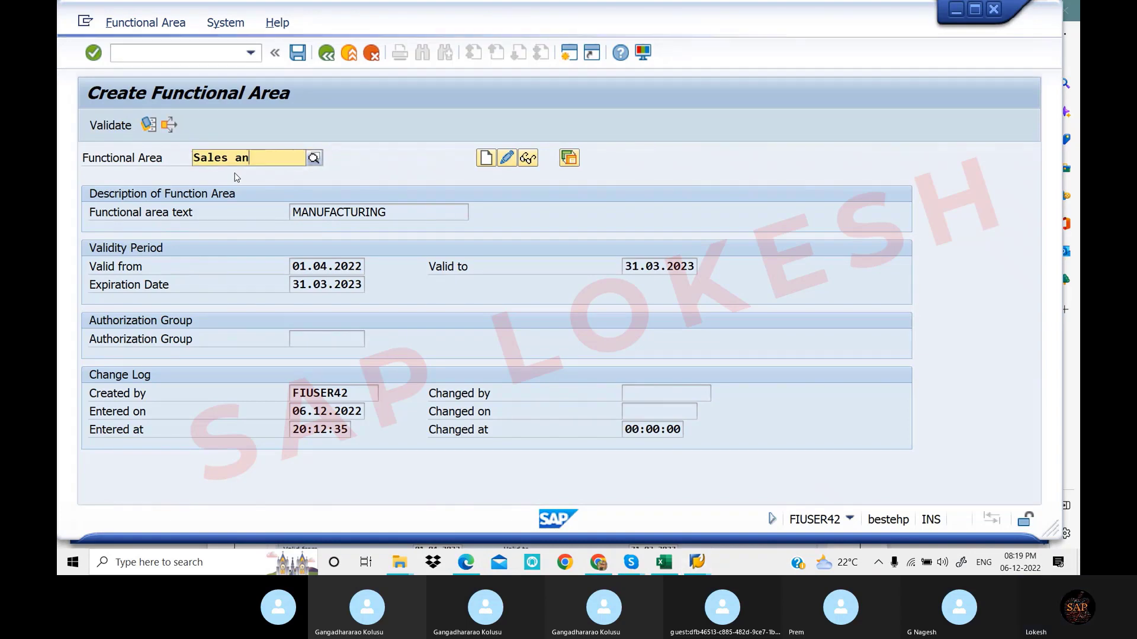
pyautogui.write('9')
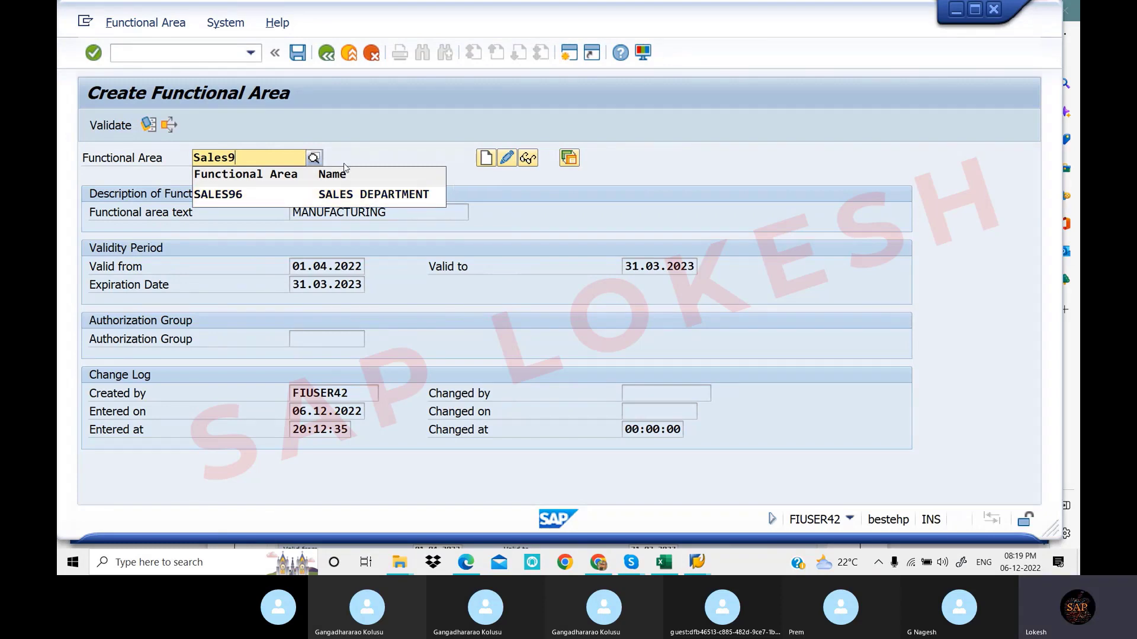
pyautogui.click(385, 154)
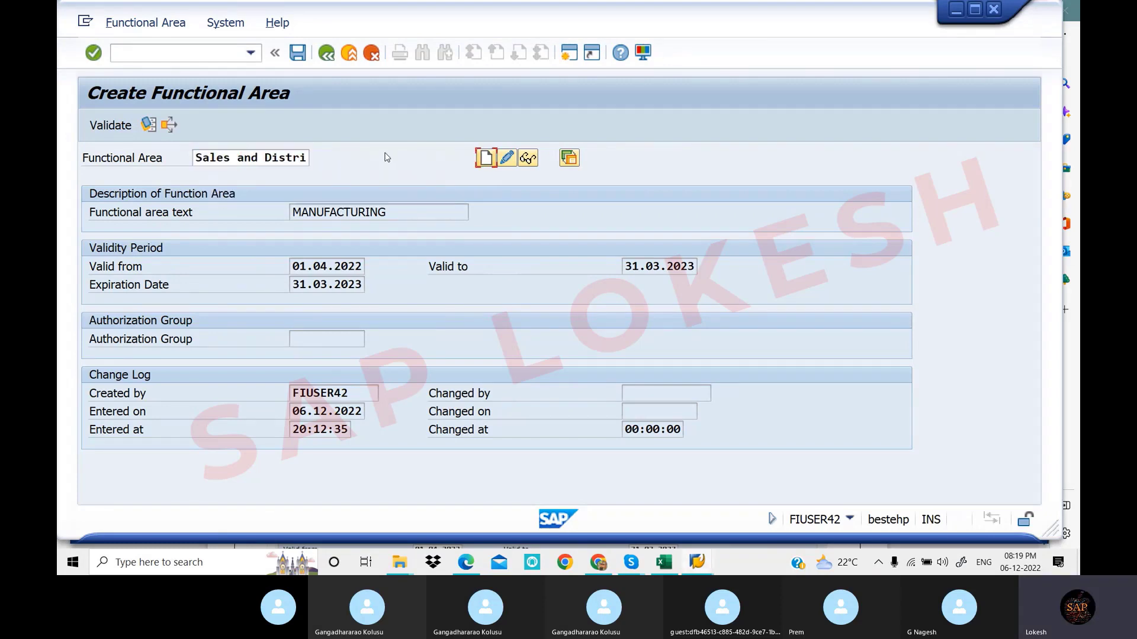
pyautogui.click(275, 157)
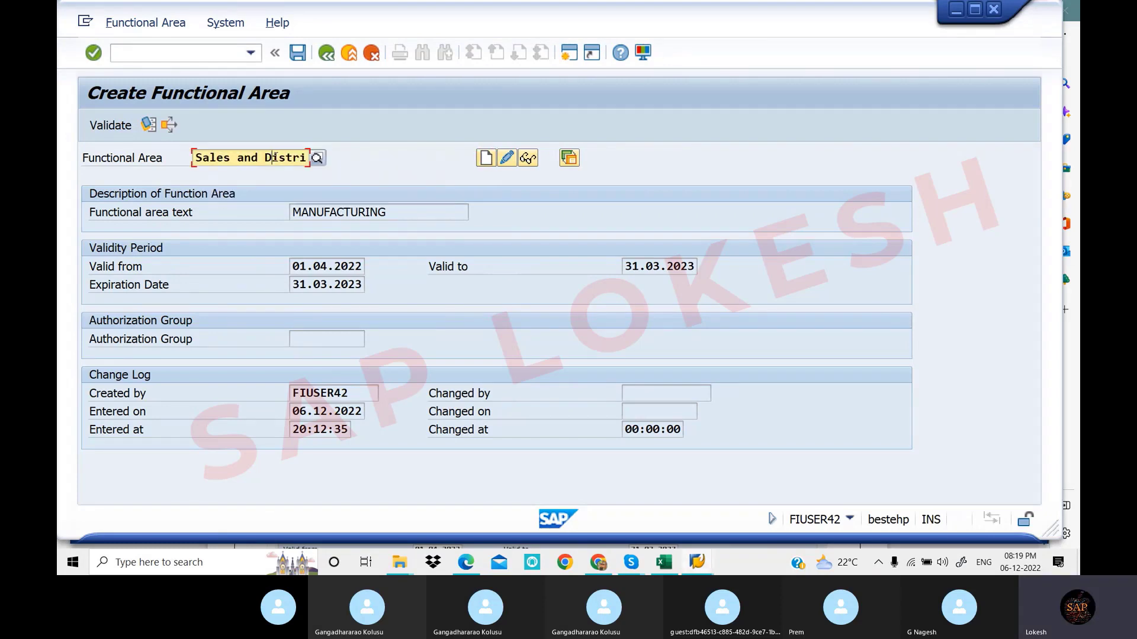
pyautogui.click(486, 158)
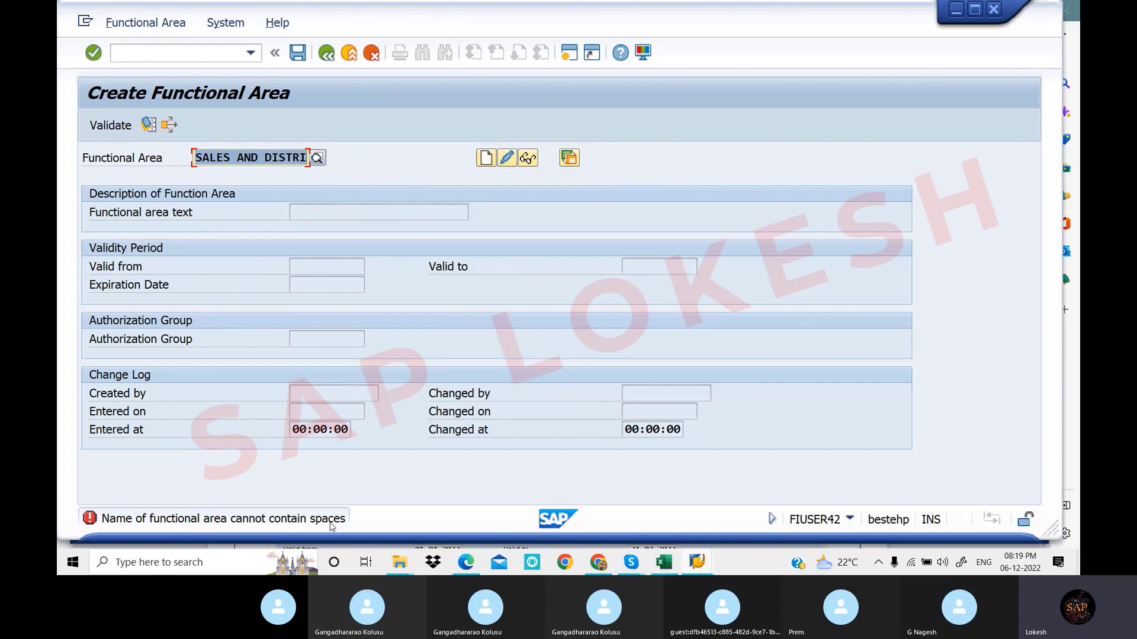
pyautogui.click(306, 159)
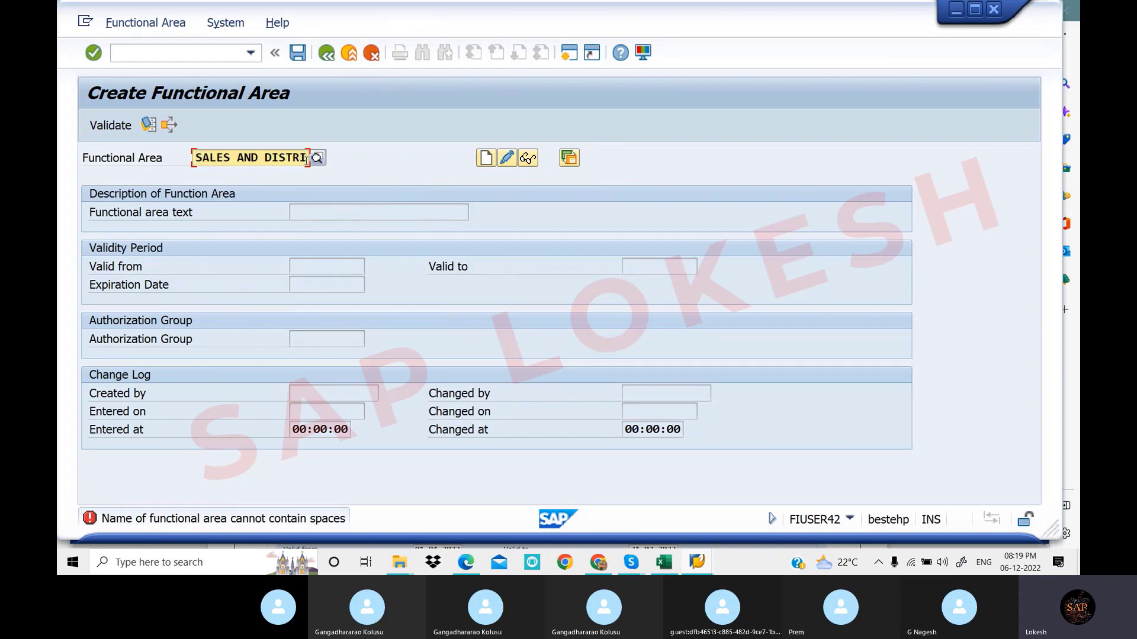
pyautogui.press('BackSpace')
pyautogui.press('BackSpace')
pyautogui.press('BackSpace')
pyautogui.press('BackSpace')
pyautogui.press('BackSpace')
pyautogui.press('BackSpace')
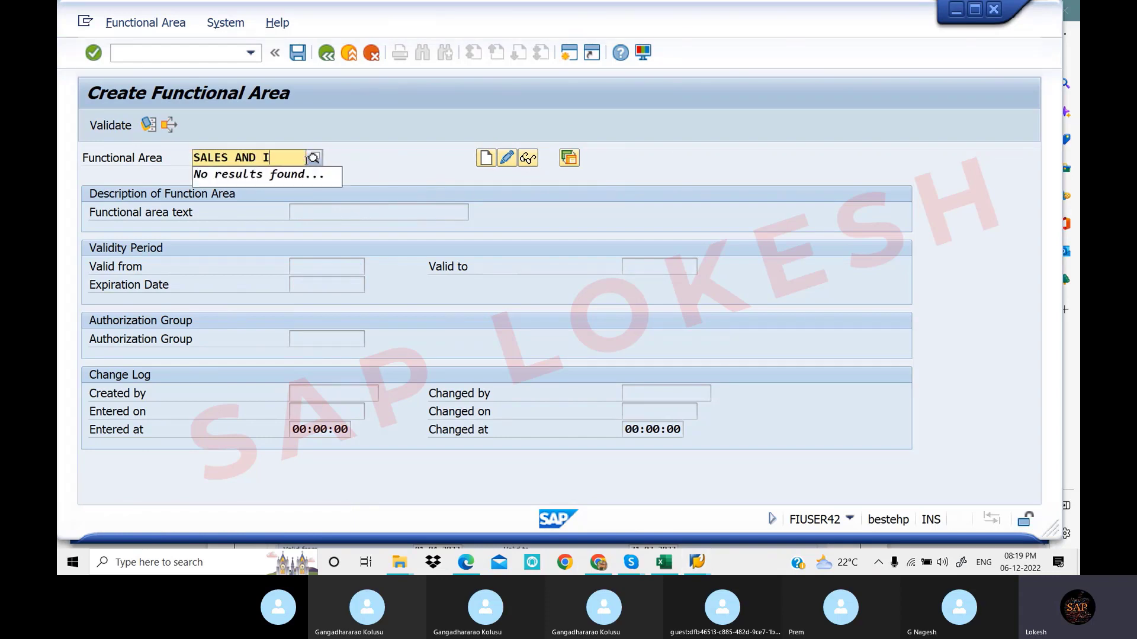
pyautogui.press('BackSpace')
pyautogui.press('BackSpace')
pyautogui.press('BackSpace')
pyautogui.press('BackSpace')
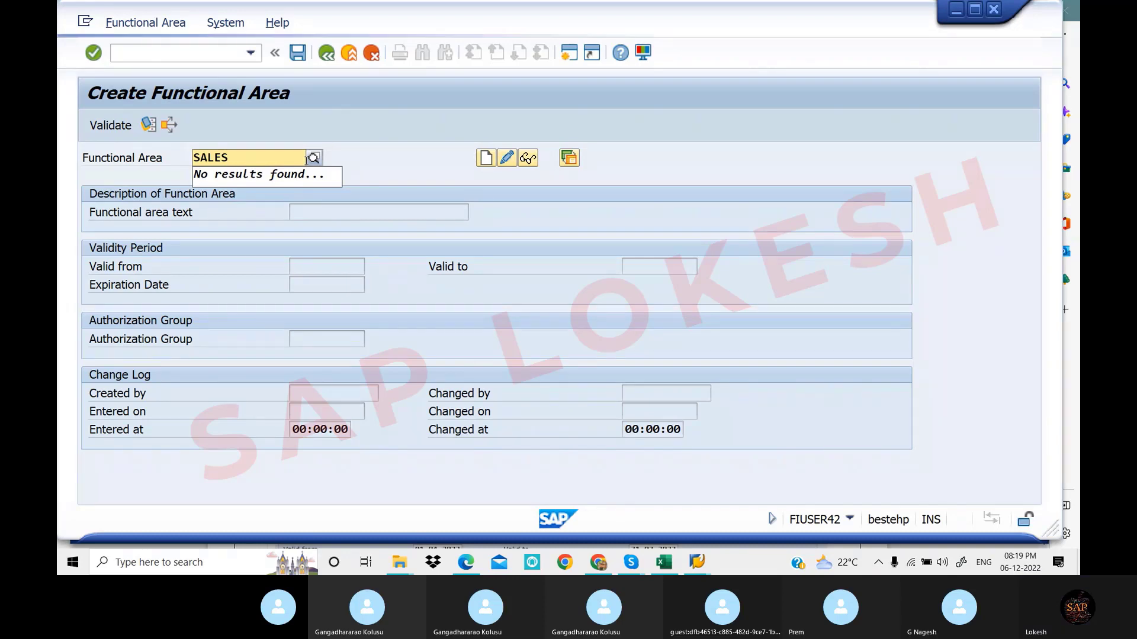
pyautogui.write('5')
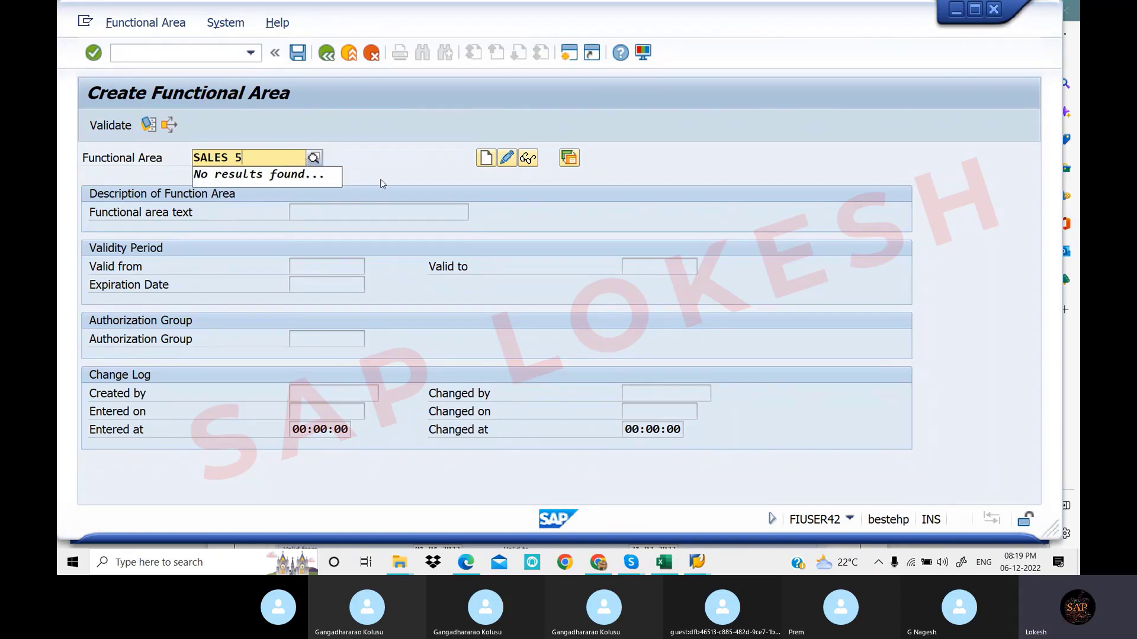
pyautogui.click(487, 158)
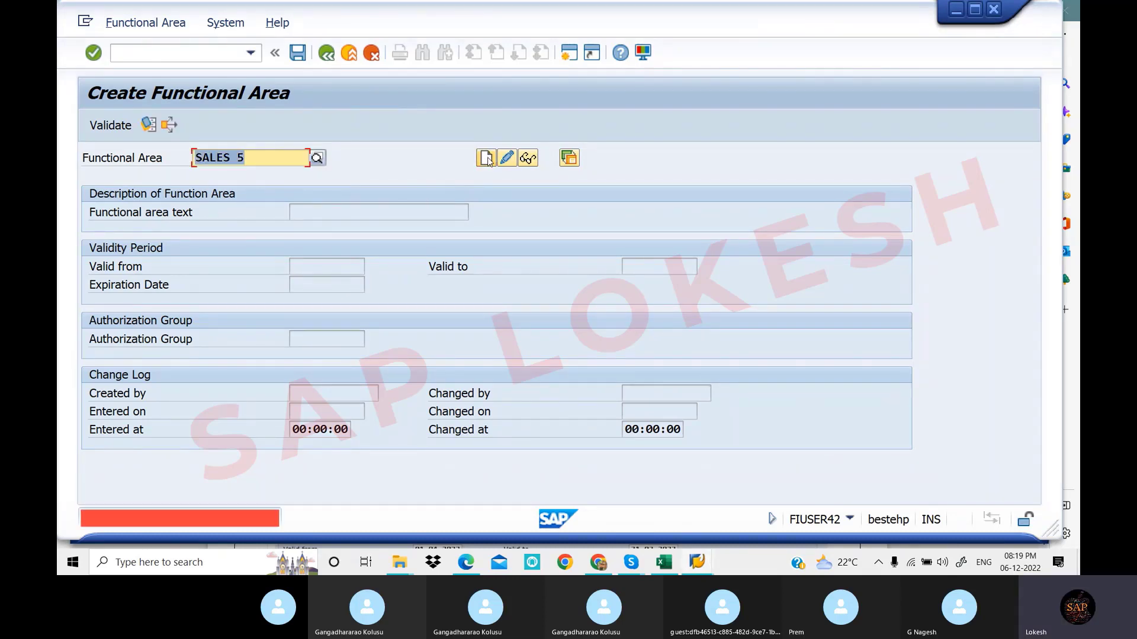
# Resubmit 'SALES 5', see it rejected for spaces, and go back to SAP Easy Access
pyautogui.click(259, 159)
pyautogui.press('BackSpace')
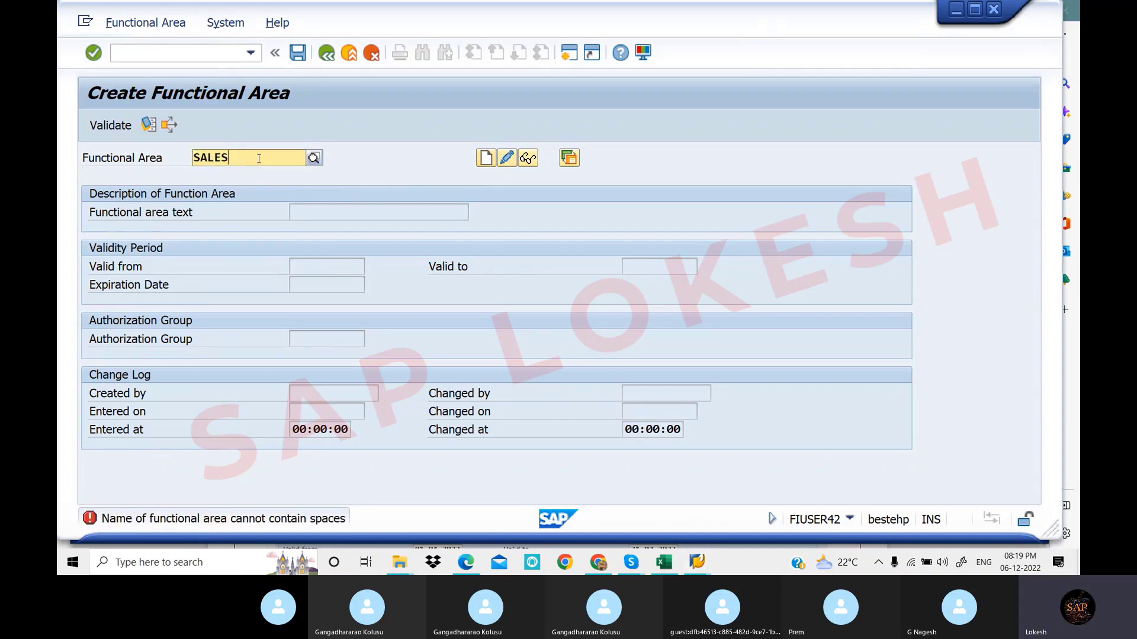
pyautogui.write('5')
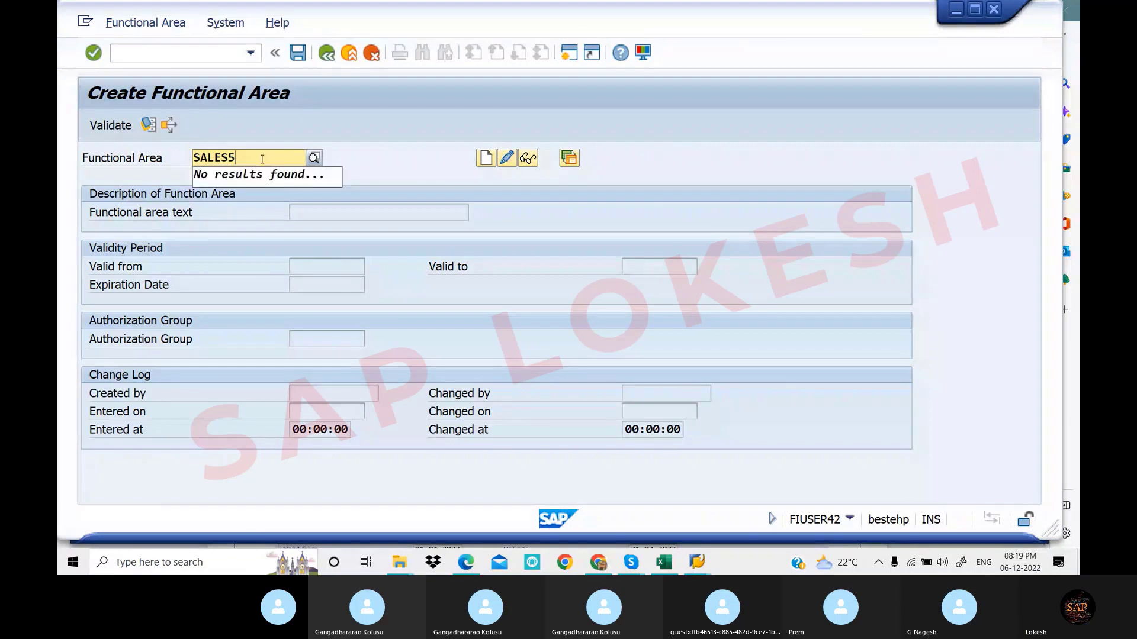
pyautogui.press('Return')
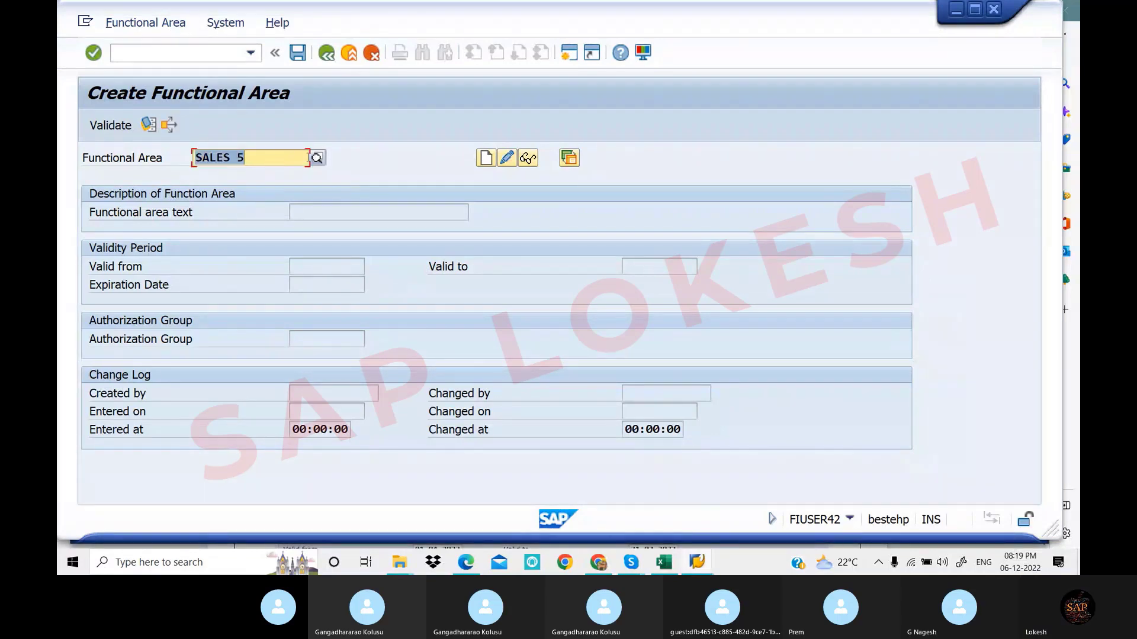
pyautogui.press('F3')
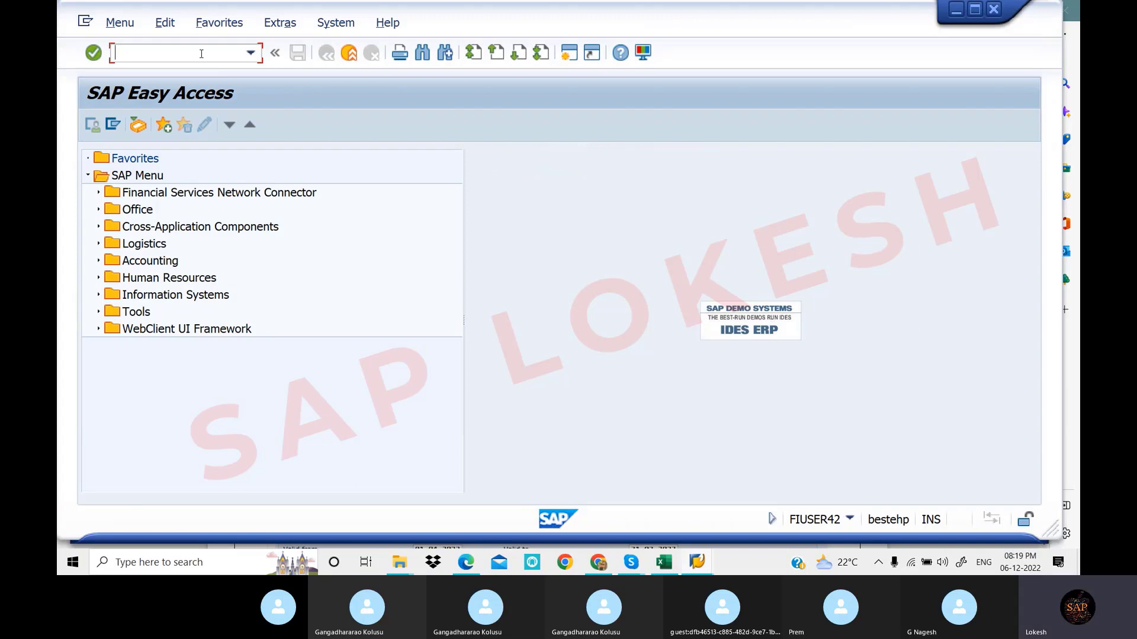
# Rerun FM_FUNCTION and start creating functional area SALES5 without the space
pyautogui.write('f')
pyautogui.press('BackSpace')
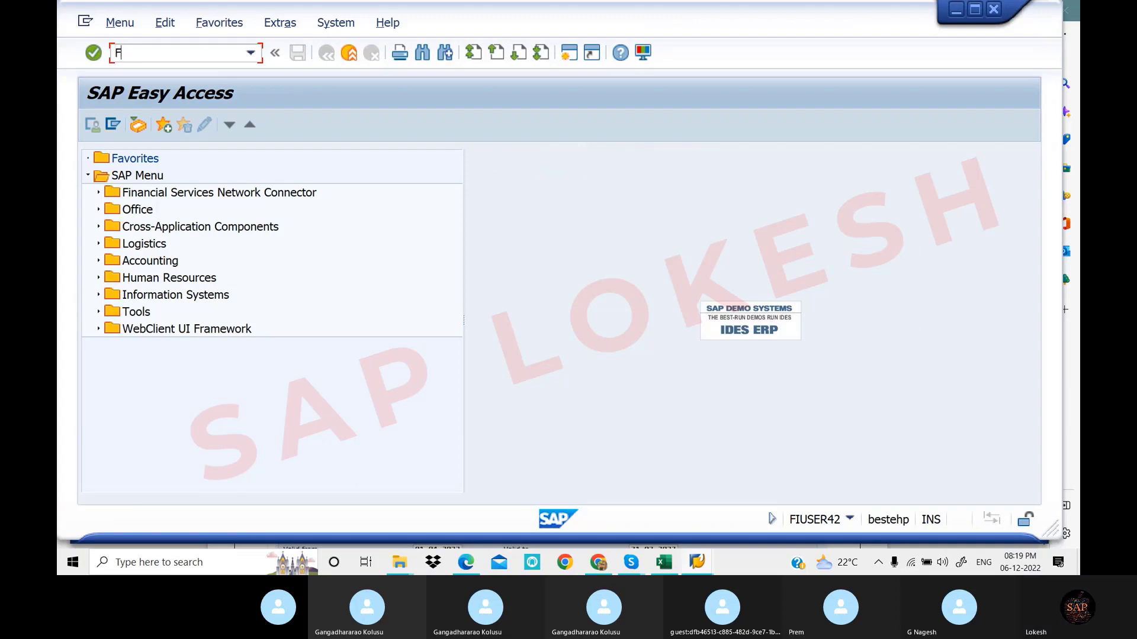
pyautogui.write('M_F')
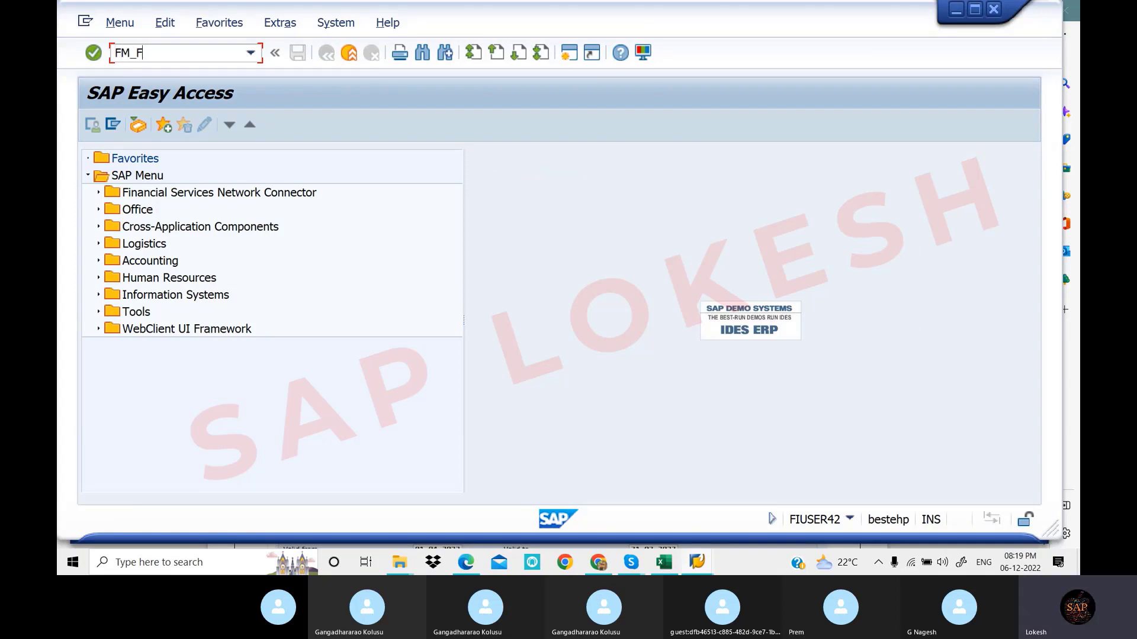
pyautogui.write('UNCTION')
pyautogui.press('Return')
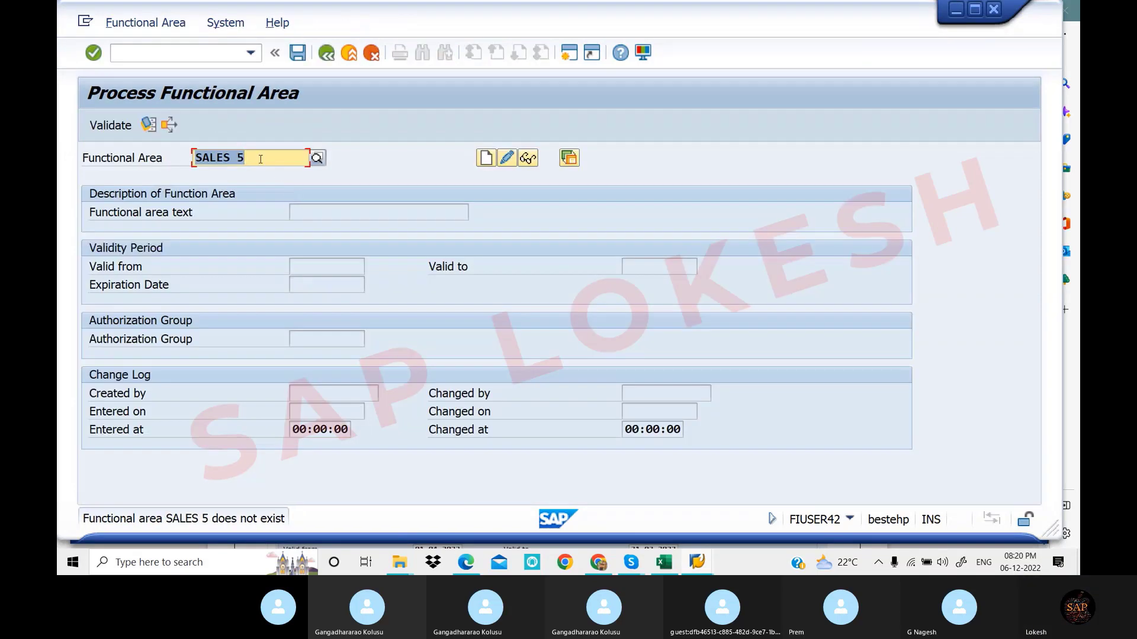
pyautogui.click(240, 158)
pyautogui.press('BackSpace')
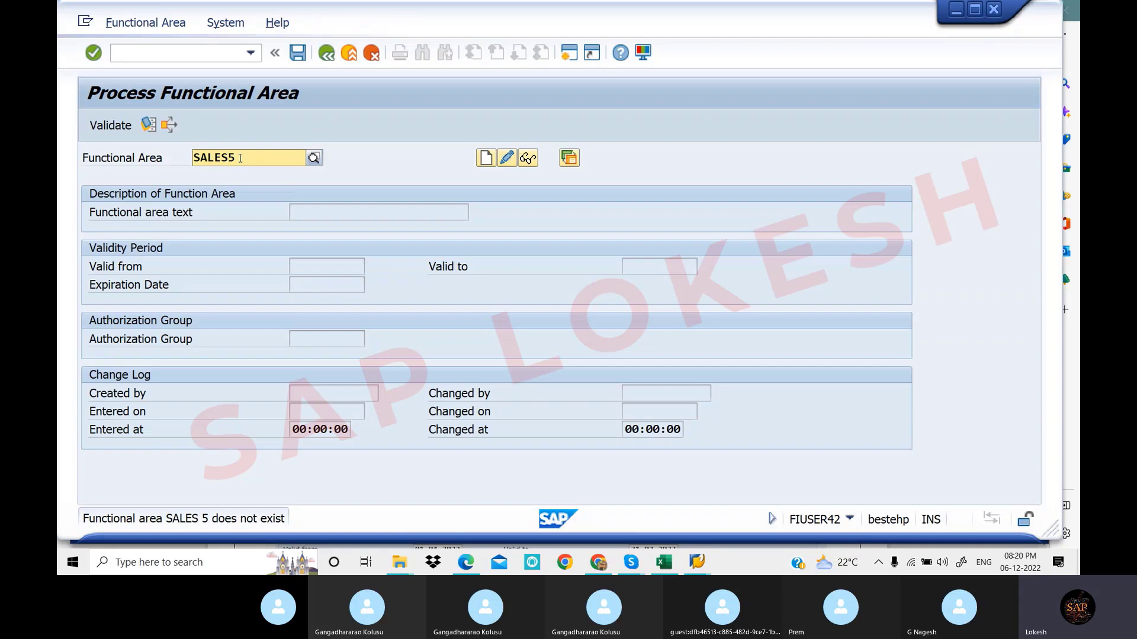
pyautogui.click(361, 161)
pyautogui.click(486, 158)
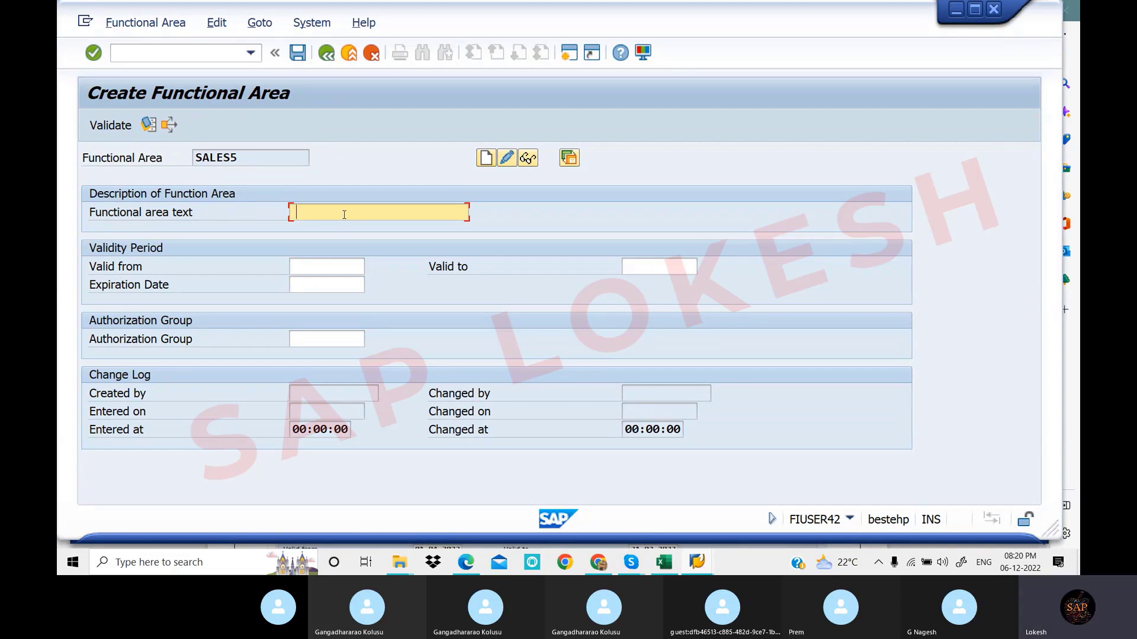
# Give SALES5 text SALES, validity 01.04.2022–31.03.2023, save it, and return to the notes
pyautogui.click(344, 214)
pyautogui.click(343, 245)
pyautogui.click(332, 272)
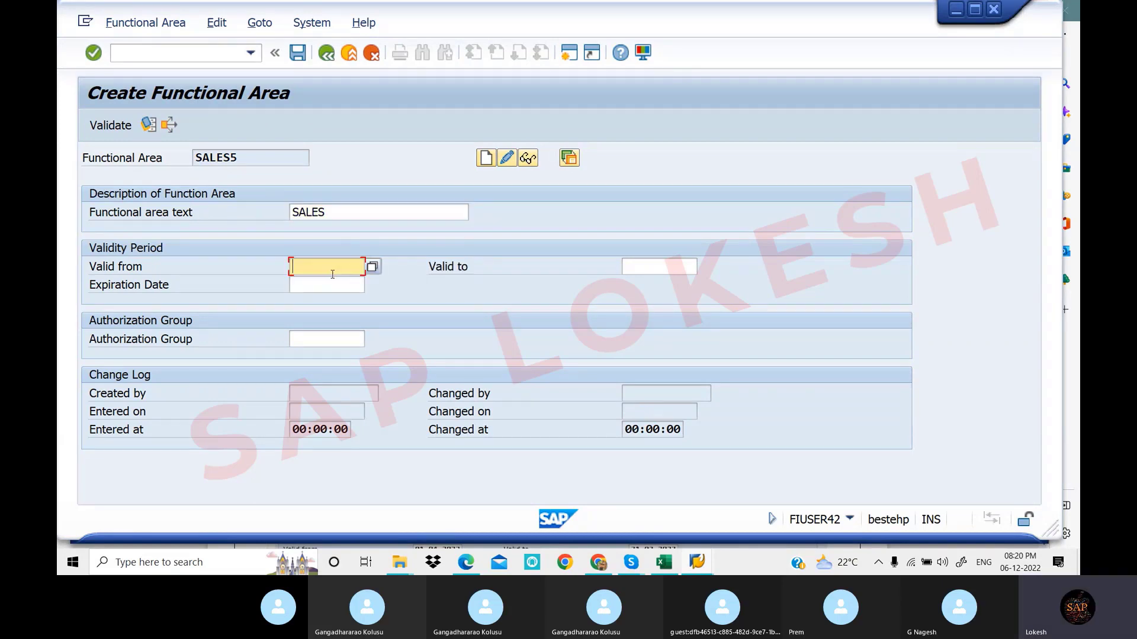
pyautogui.click(326, 285)
pyautogui.click(656, 264)
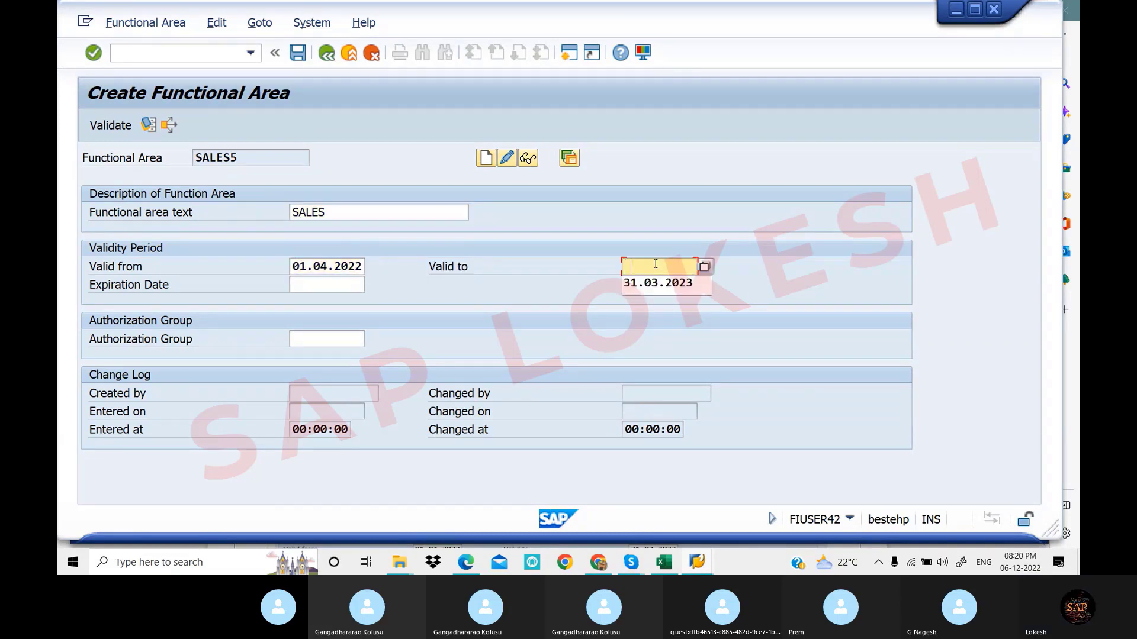
pyautogui.click(657, 283)
pyautogui.click(327, 285)
pyautogui.click(330, 300)
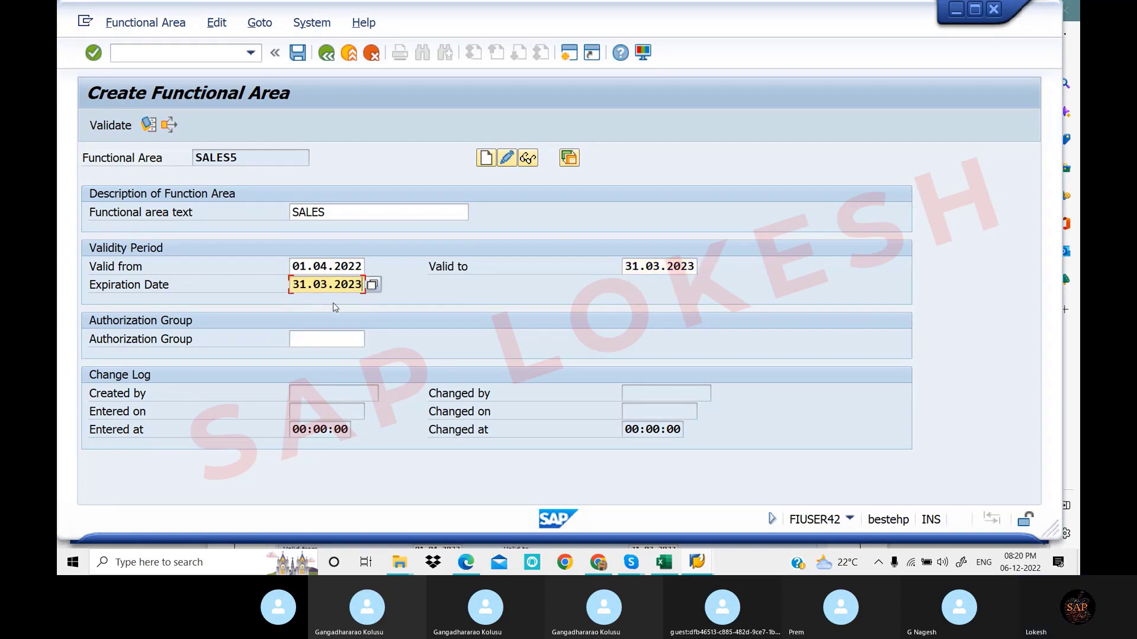
pyautogui.click(297, 57)
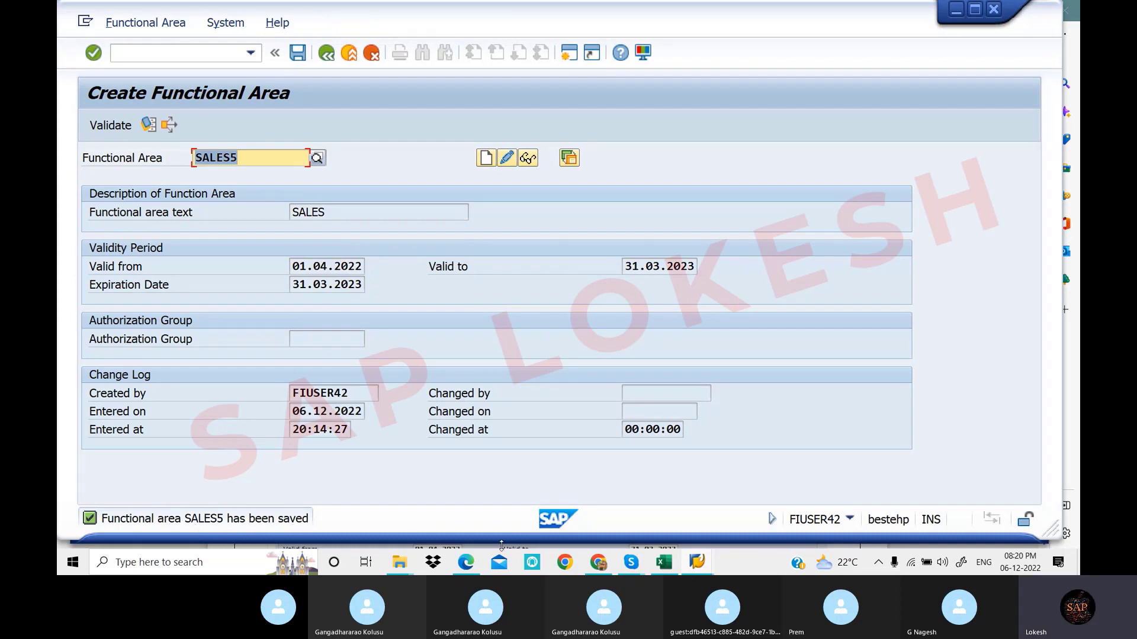
pyautogui.click(472, 568)
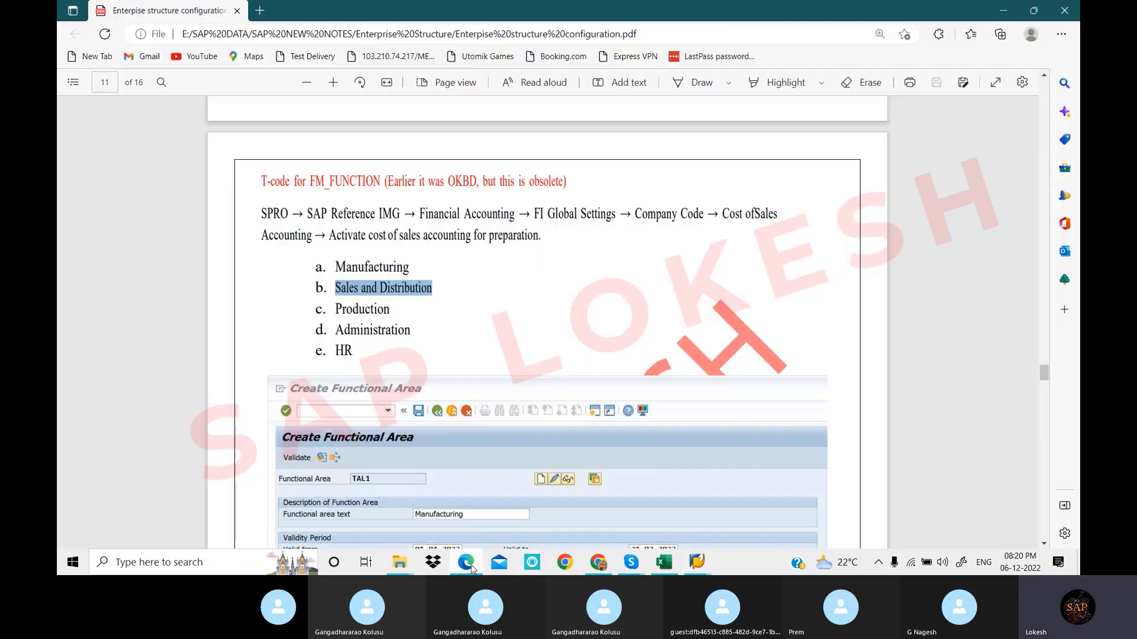
# Copy Production from the notes and start creating functional area PRODUCTION4
pyautogui.moveTo(335, 309); pyautogui.dragTo(391, 310)
pyautogui.hotkey('ctrl', 'c')
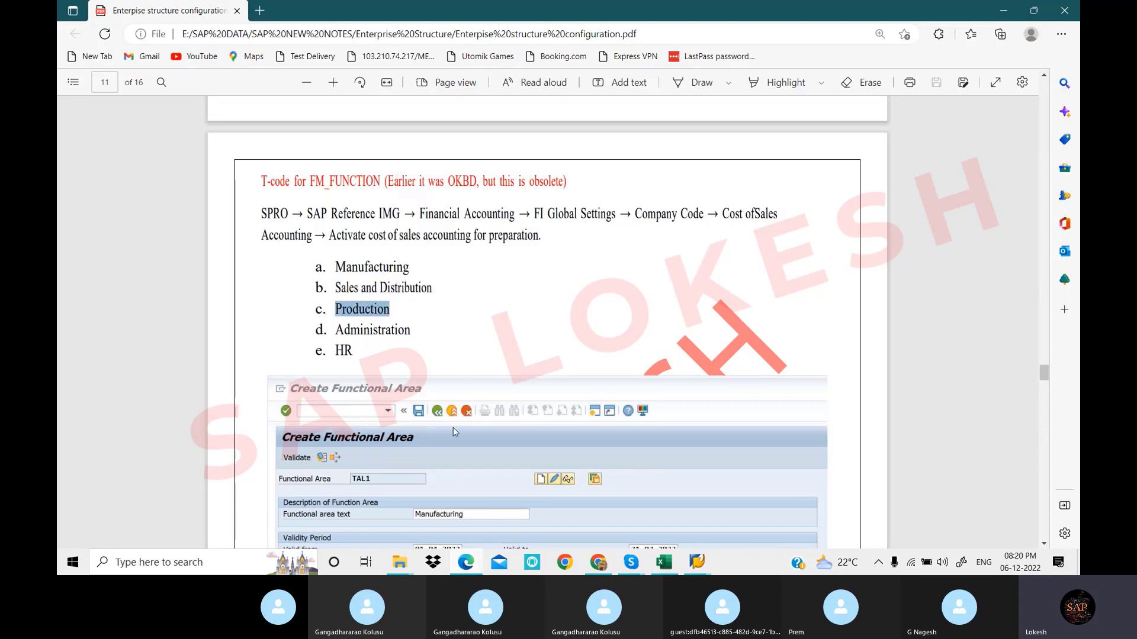
pyautogui.click(696, 562)
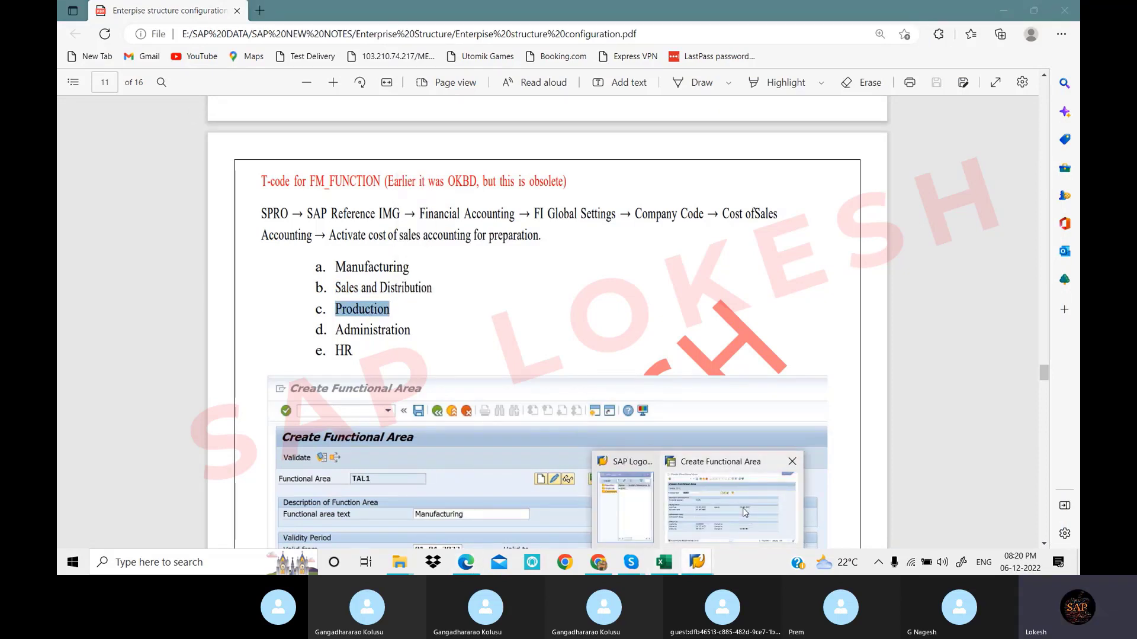
pyautogui.click(745, 513)
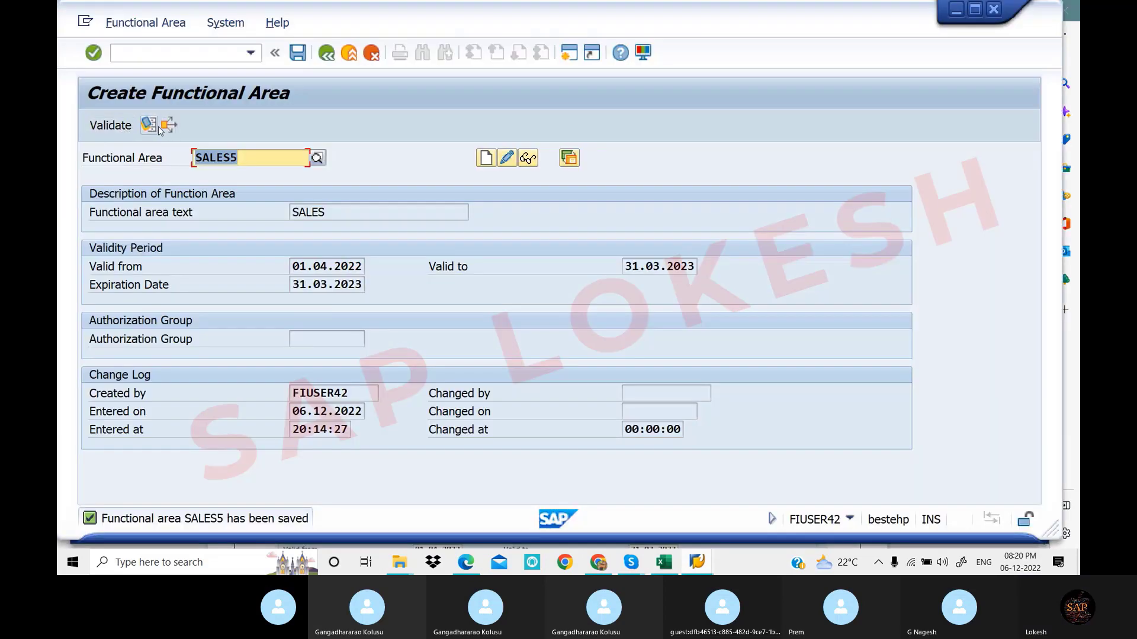
pyautogui.click(230, 120)
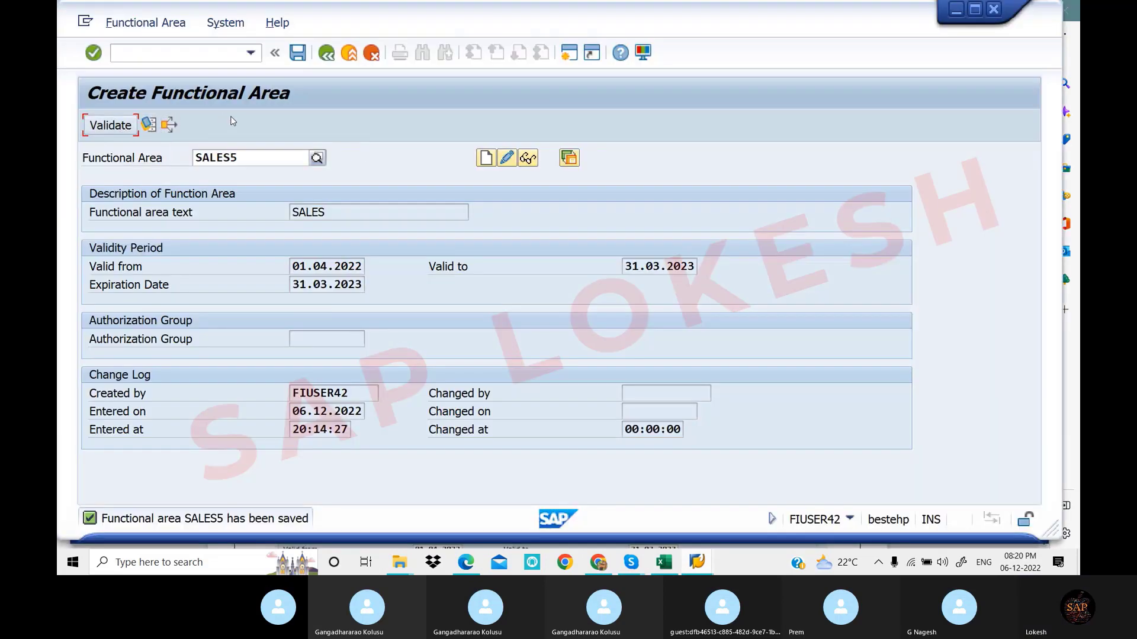
pyautogui.moveTo(240, 155); pyautogui.dragTo(190, 159)
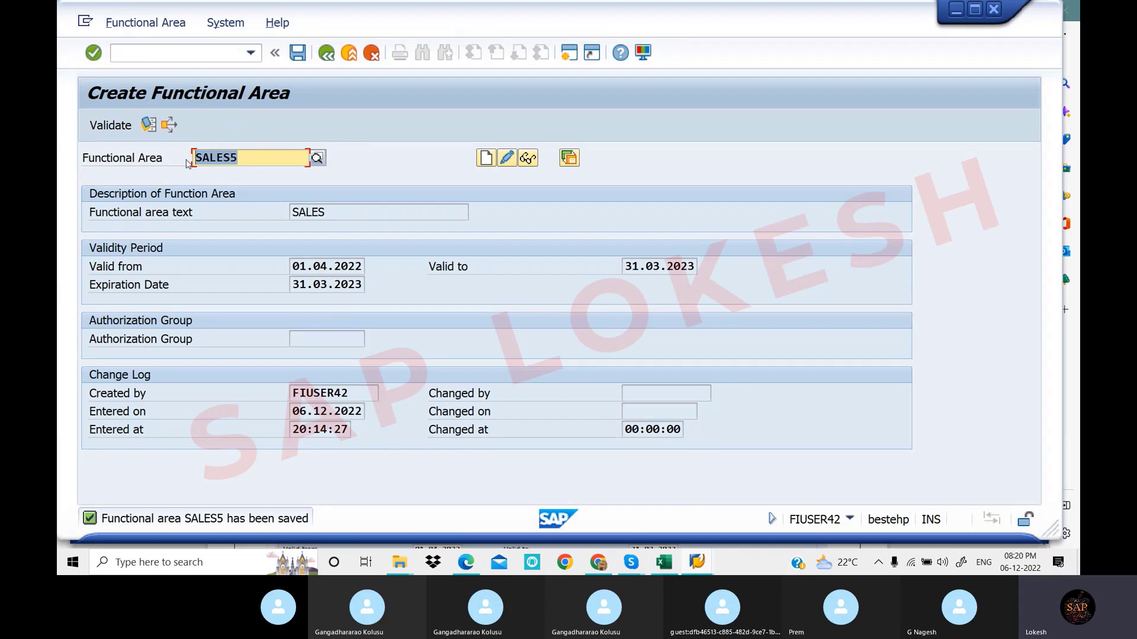
pyautogui.hotkey('ctrl', 'v')
pyautogui.write('4')
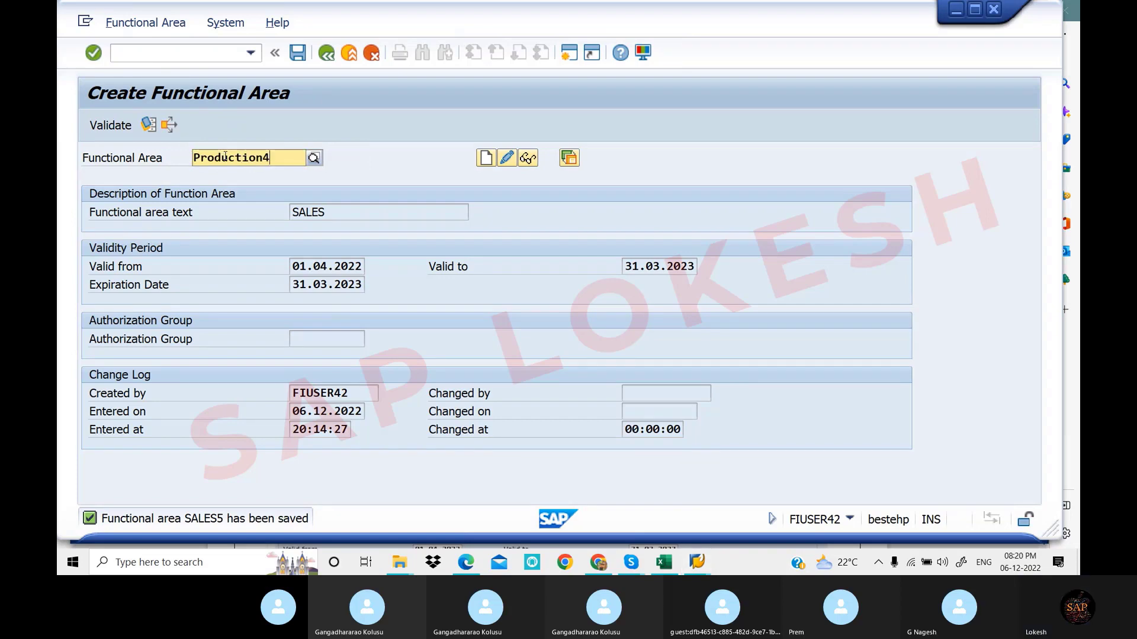
pyautogui.click(485, 159)
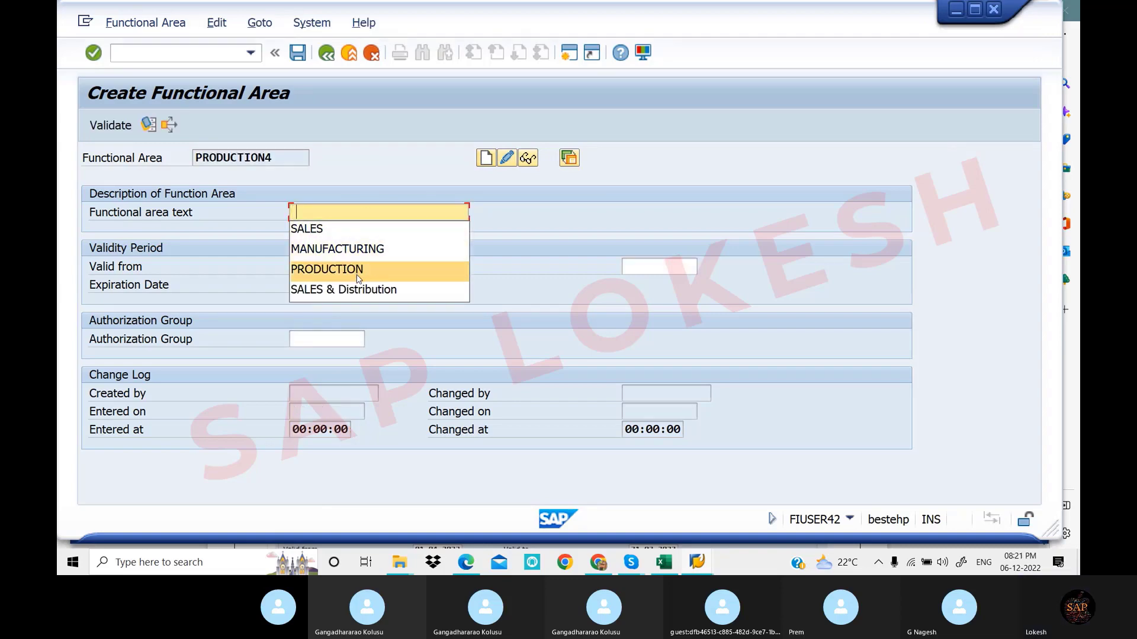
# Give PRODUCTION4 text PRODUCTION, validity 01.04.2022–31.03.2023, save it, and return to the notes
pyautogui.click(358, 276)
pyautogui.click(336, 270)
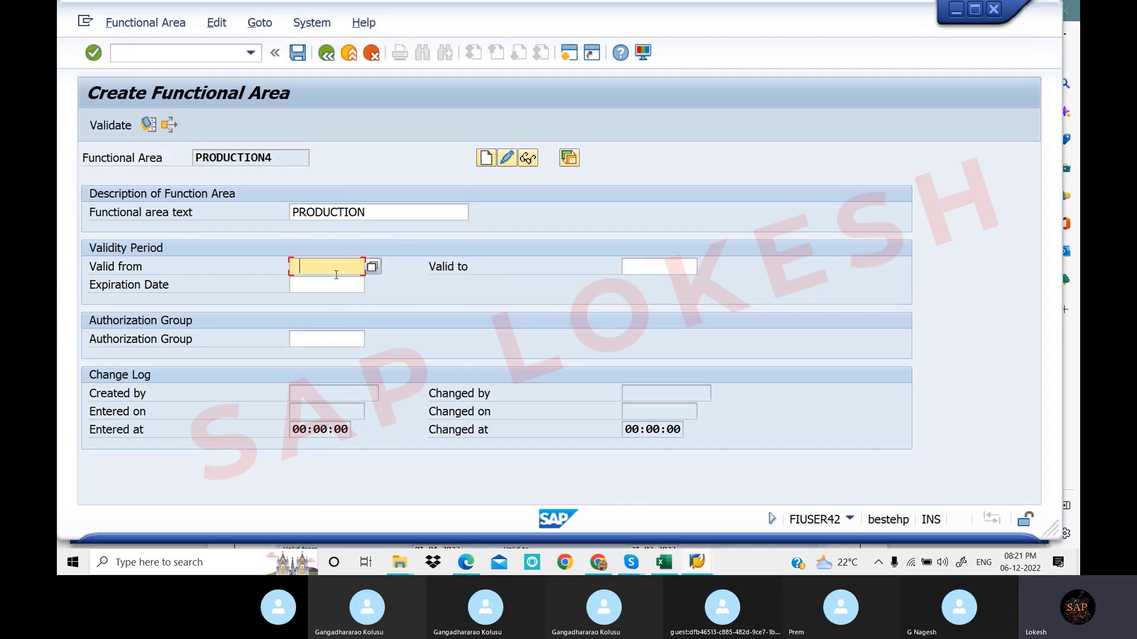
pyautogui.click(344, 286)
pyautogui.click(638, 264)
pyautogui.click(646, 284)
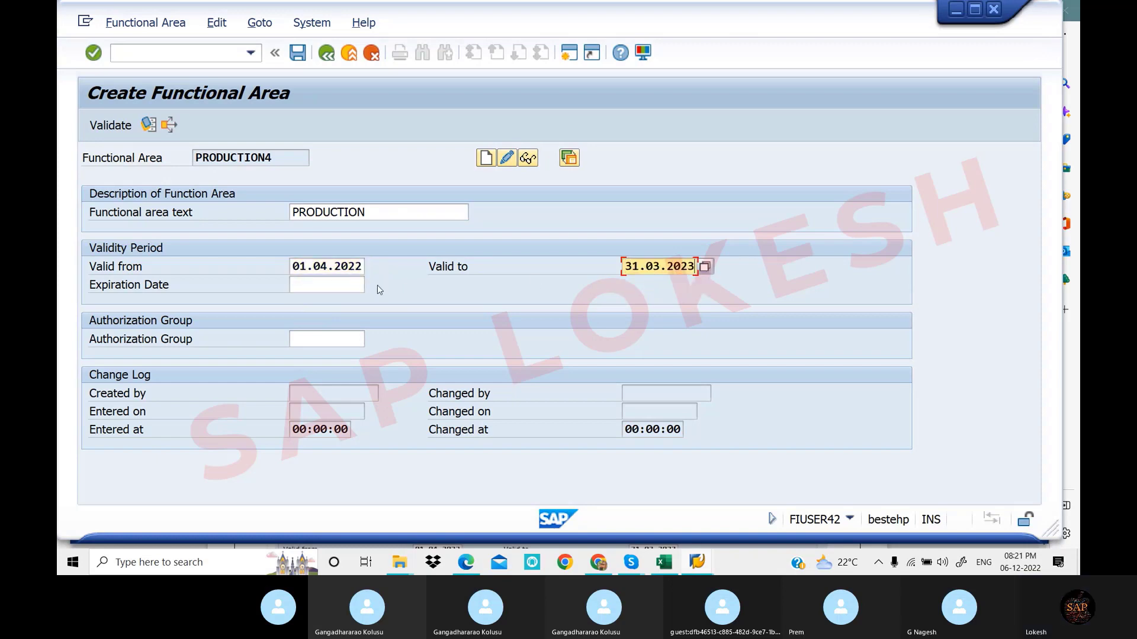
pyautogui.click(341, 284)
pyautogui.click(340, 303)
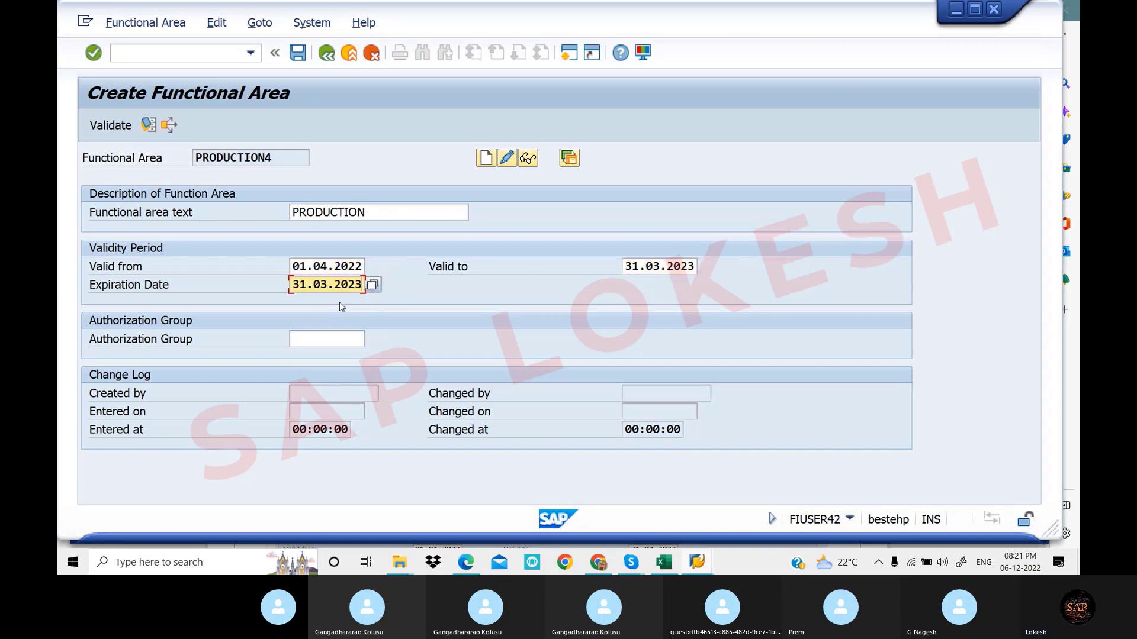
pyautogui.click(298, 52)
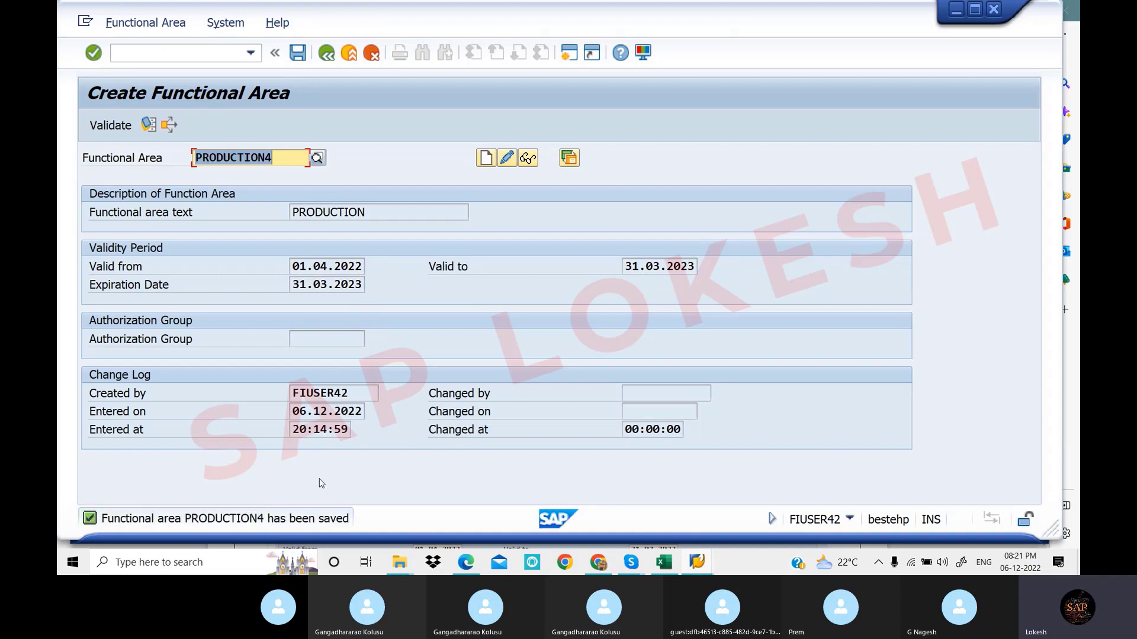
pyautogui.click(467, 563)
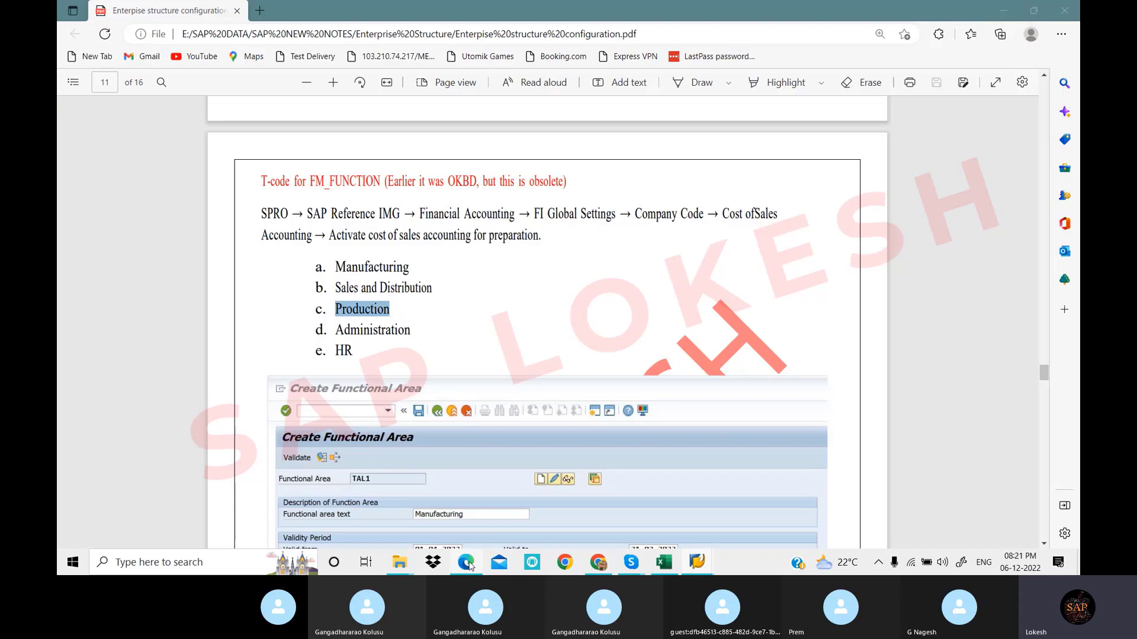
# Scroll the notes to the OF01 Maintain FM Area section, then exit to SAP Easy Access with /N
pyautogui.scroll(-10, 412, 244)
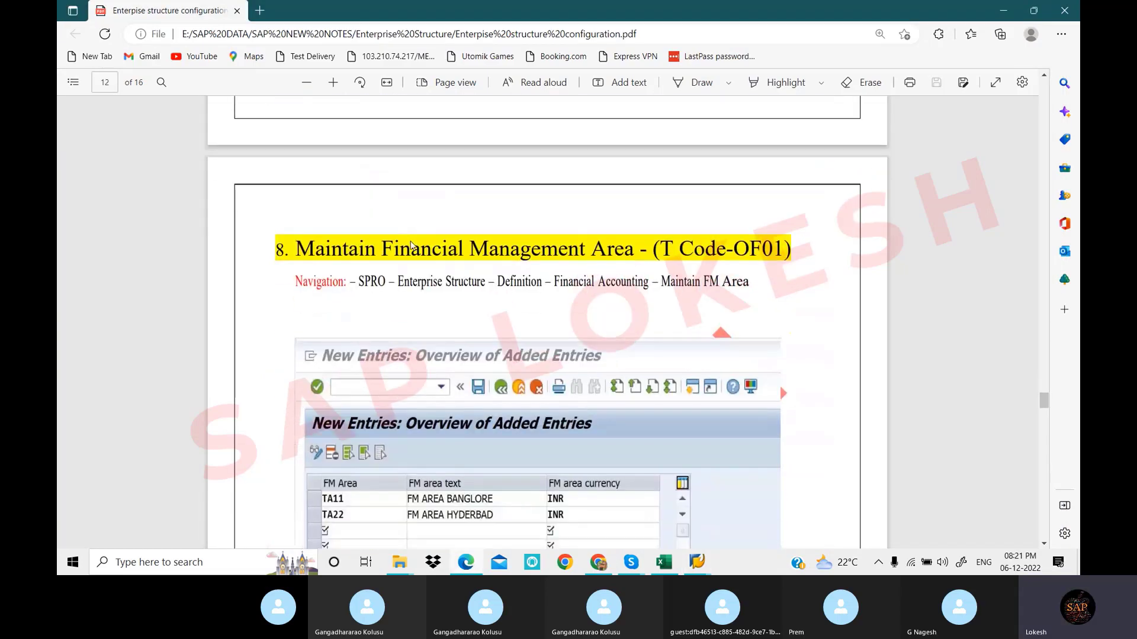
pyautogui.scroll(-1, 412, 244)
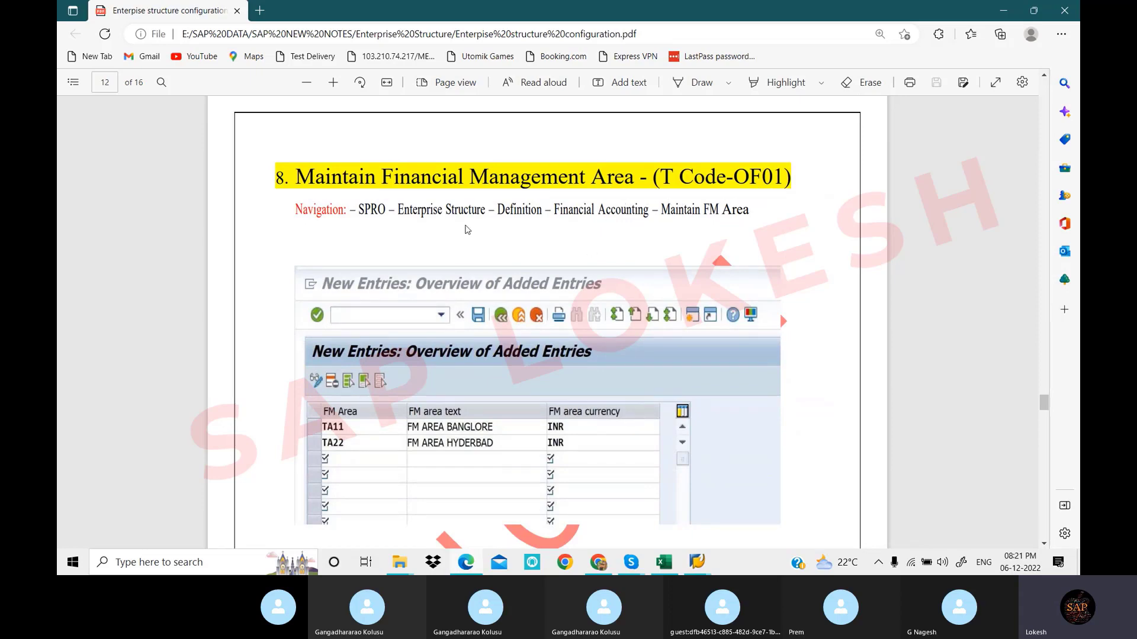
pyautogui.click(696, 563)
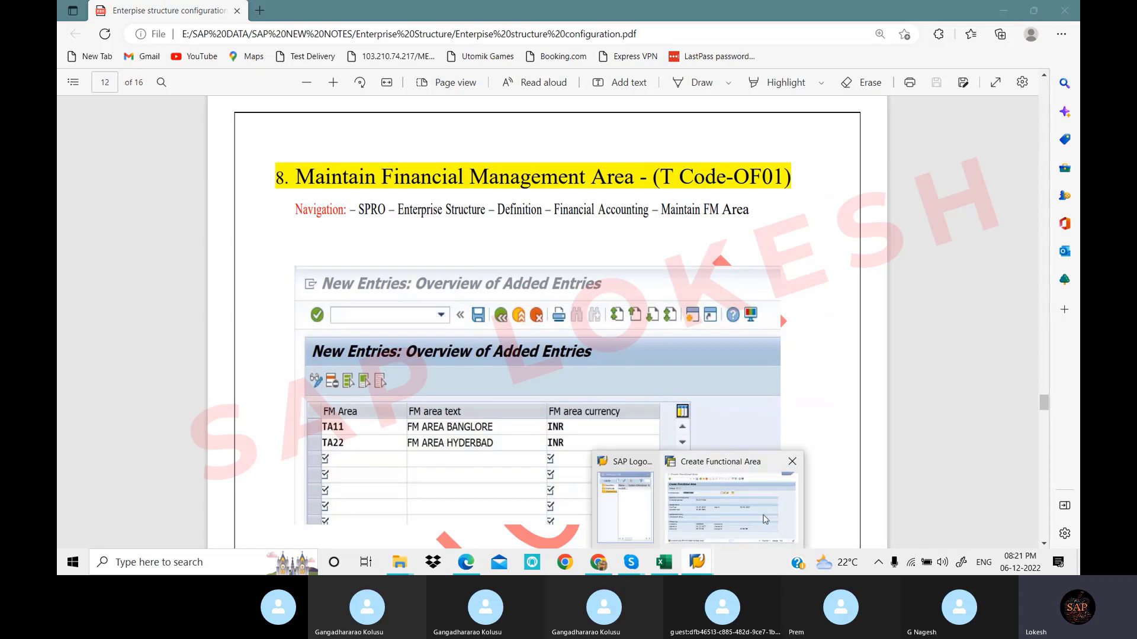
pyautogui.click(763, 519)
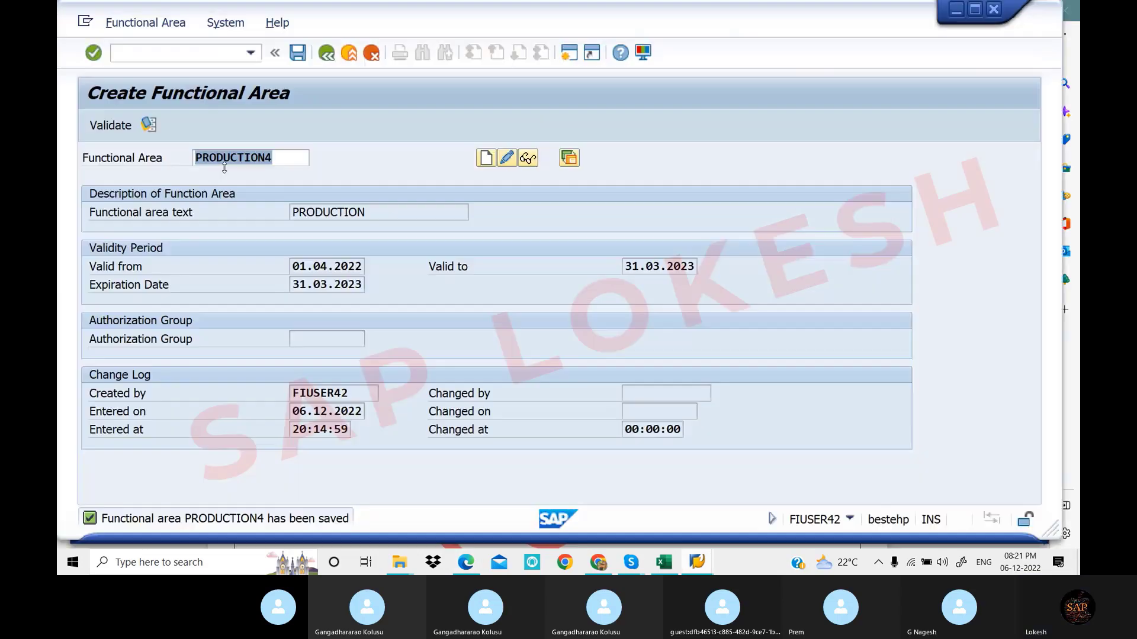
pyautogui.click(161, 52)
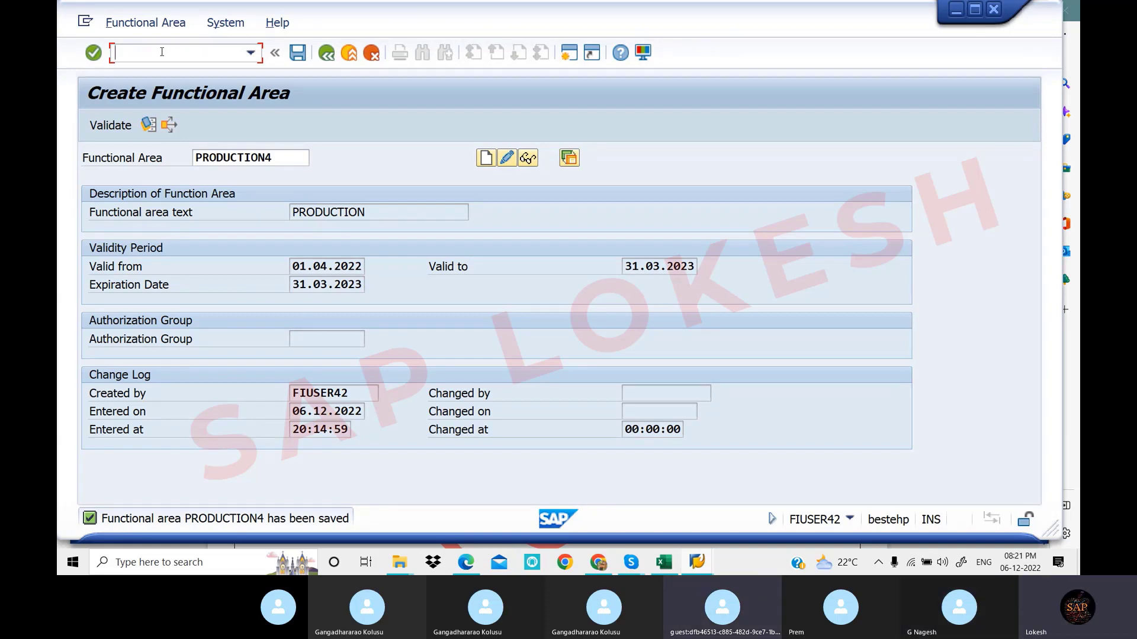
pyautogui.write('/N')
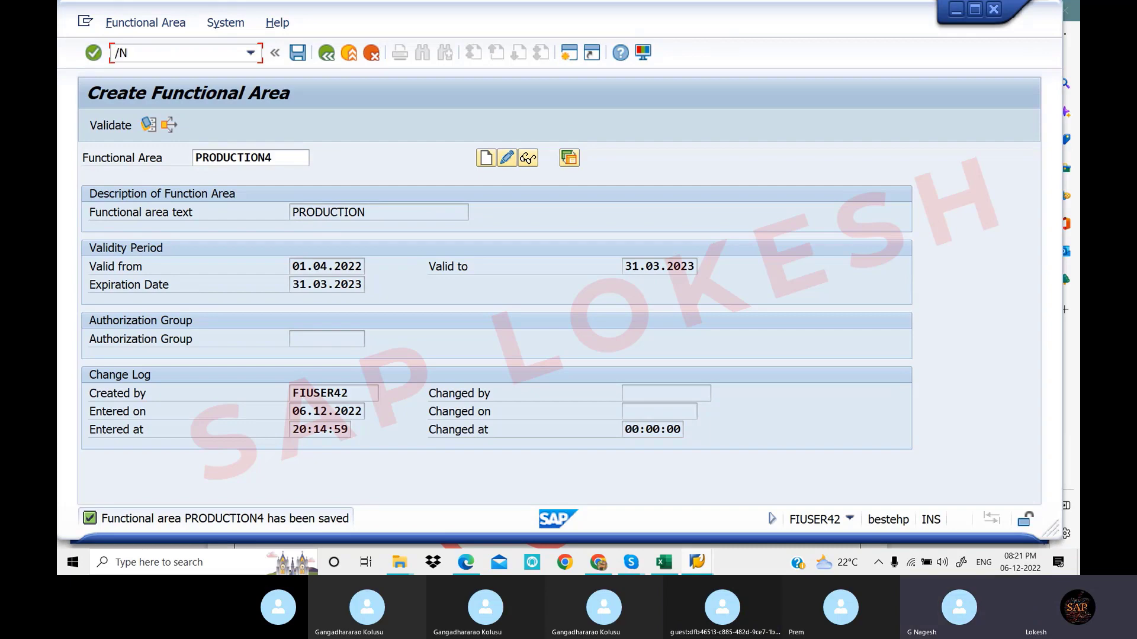
pyautogui.press('Return')
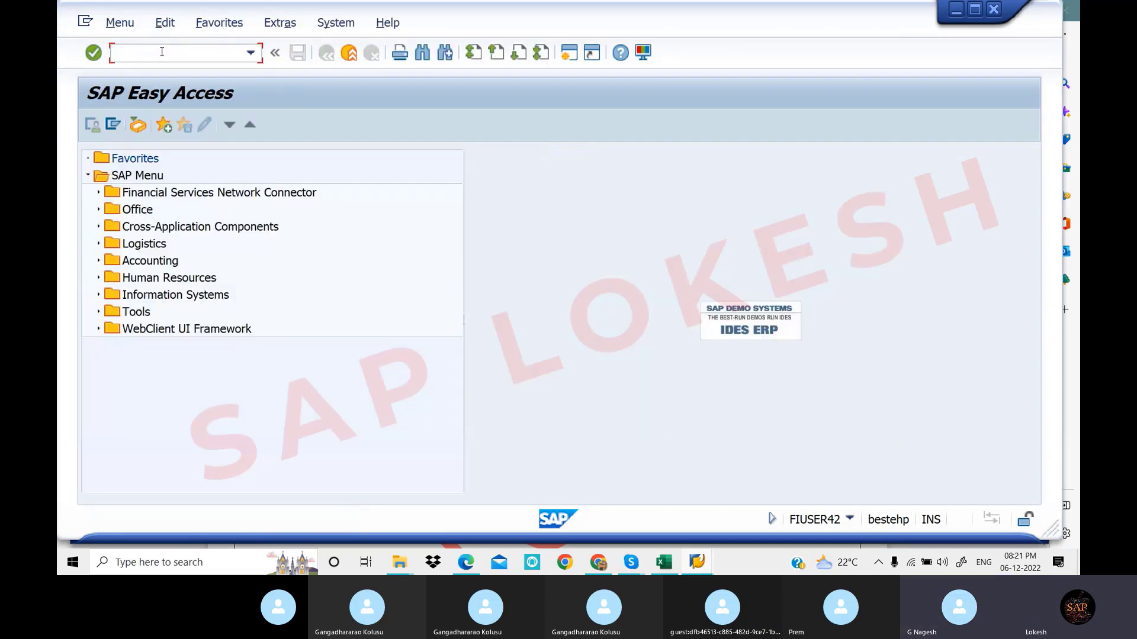
# Run Maintain FM Area from SPRO under Enterprise Structure > Definition > Financial Accounting
pyautogui.write('SPRO')
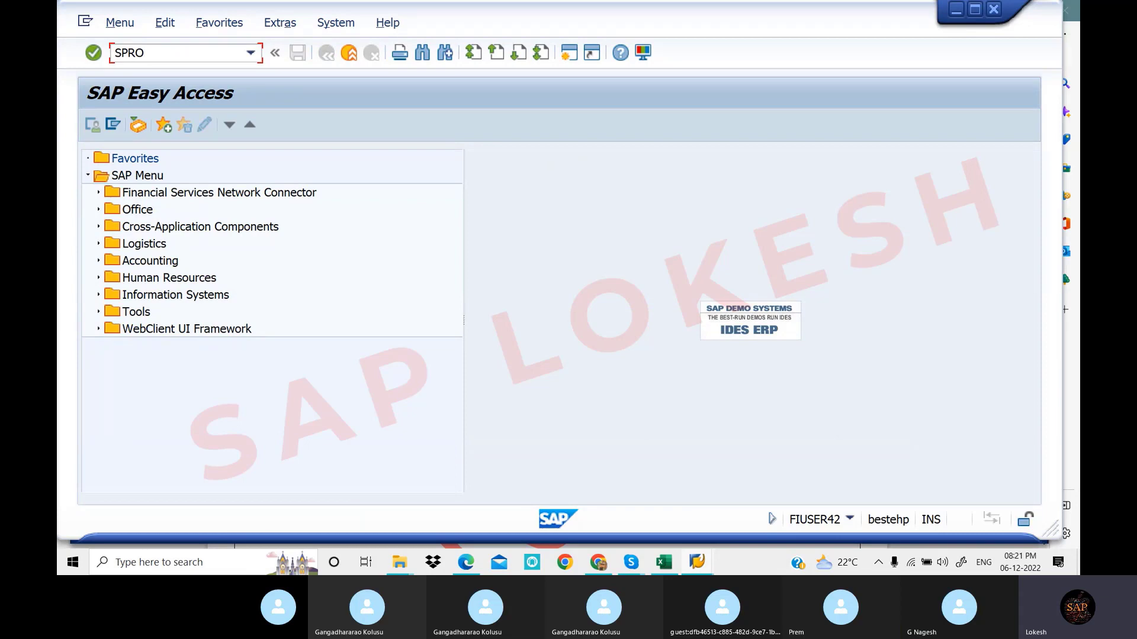
pyautogui.press('Return')
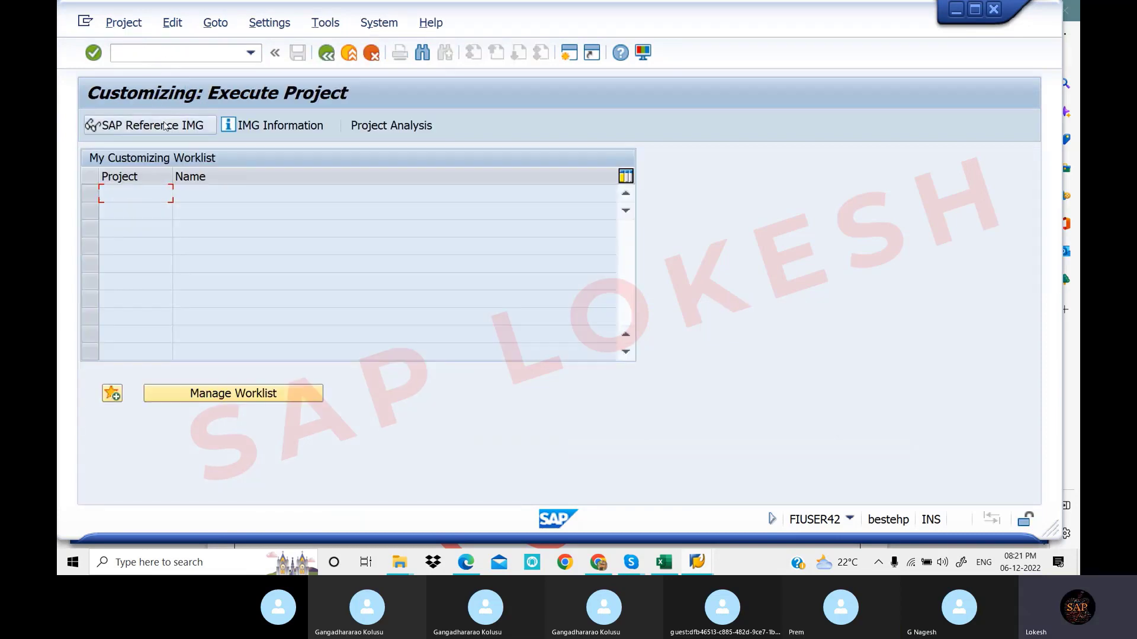
pyautogui.click(166, 127)
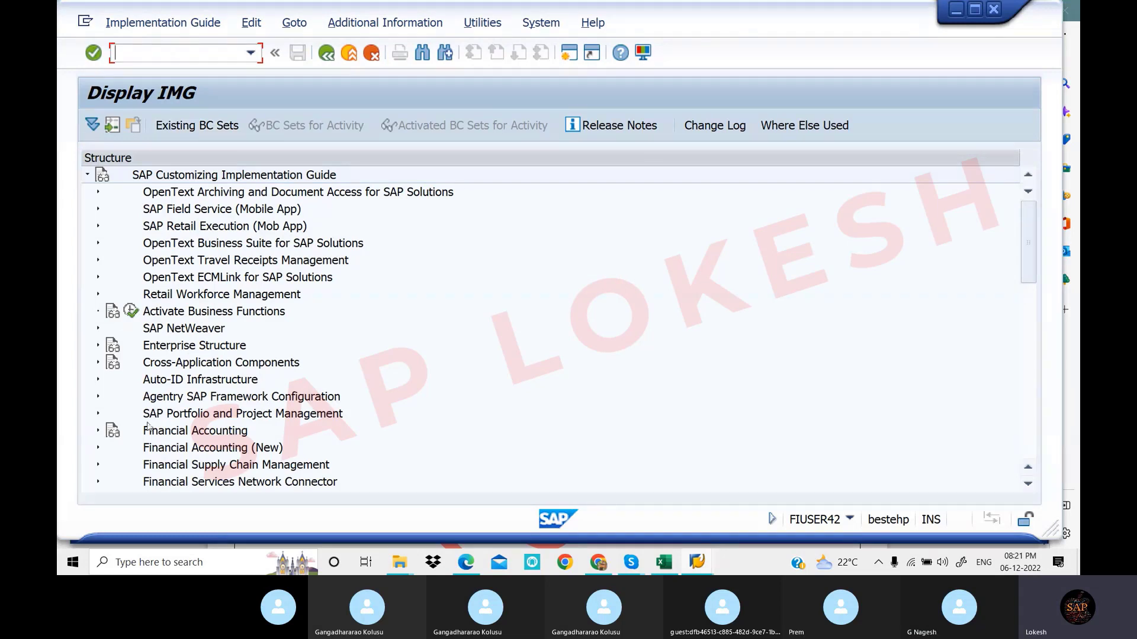
pyautogui.click(98, 346)
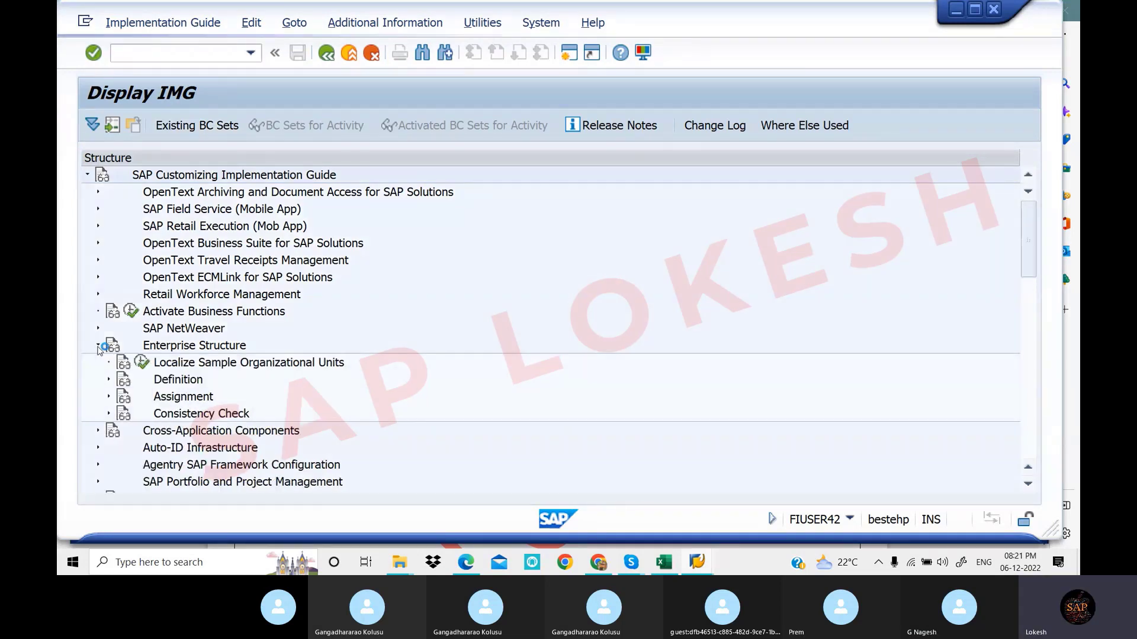
pyautogui.click(109, 380)
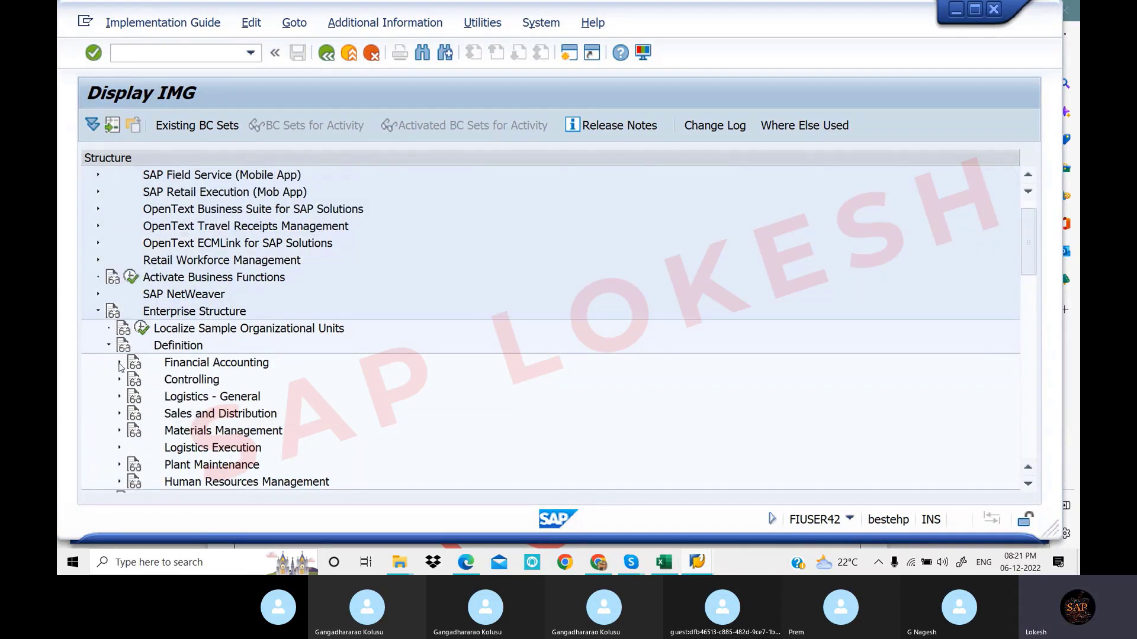
pyautogui.click(119, 364)
pyautogui.scroll(-3, 318, 320)
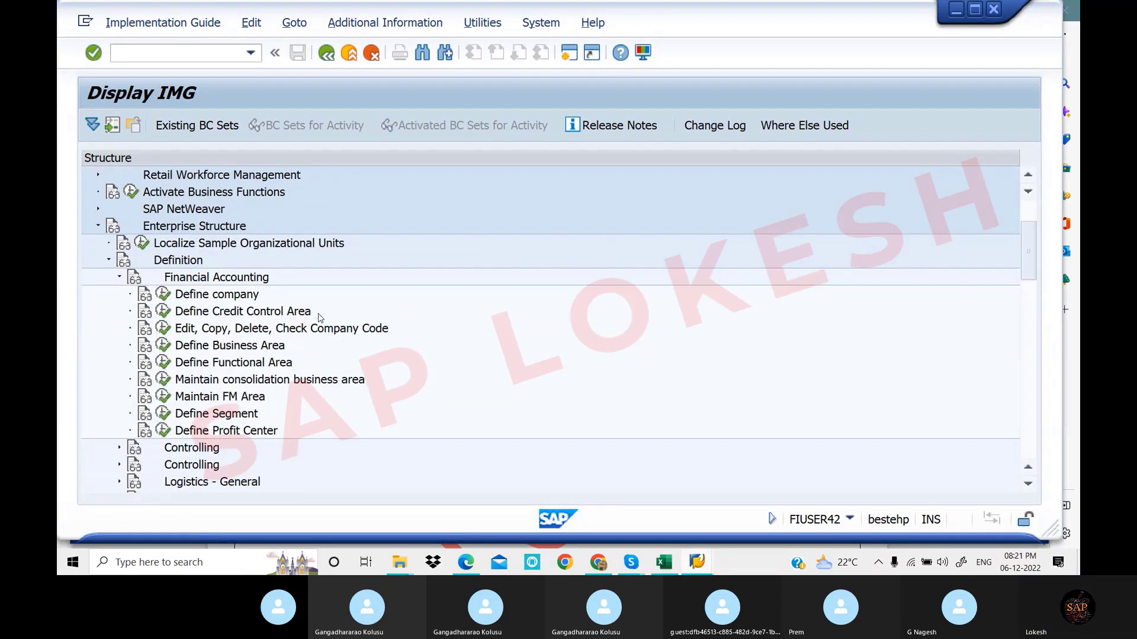
pyautogui.scroll(-1, 318, 316)
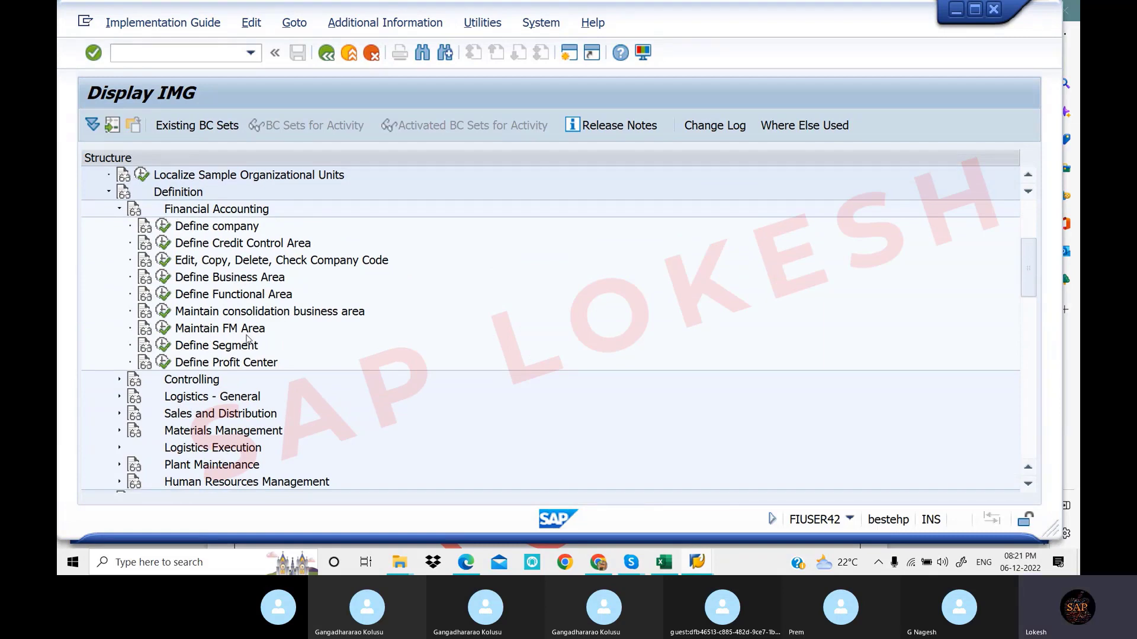
pyautogui.click(165, 330)
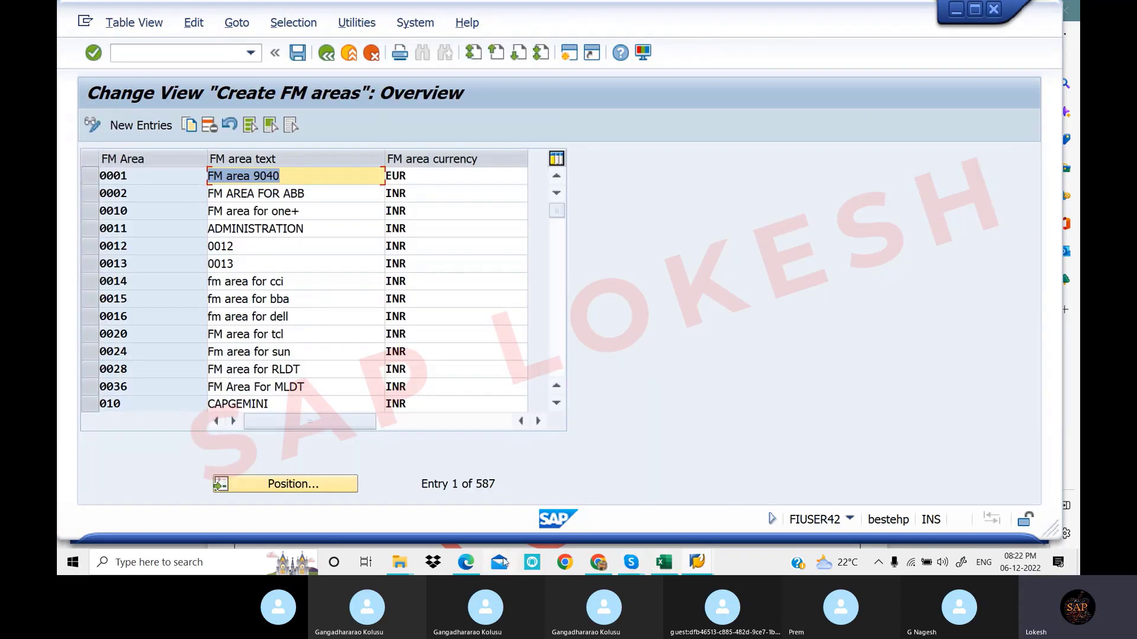
# Scroll the notes to the OF01 TA11/TA22 customizing-request example
pyautogui.click(462, 561)
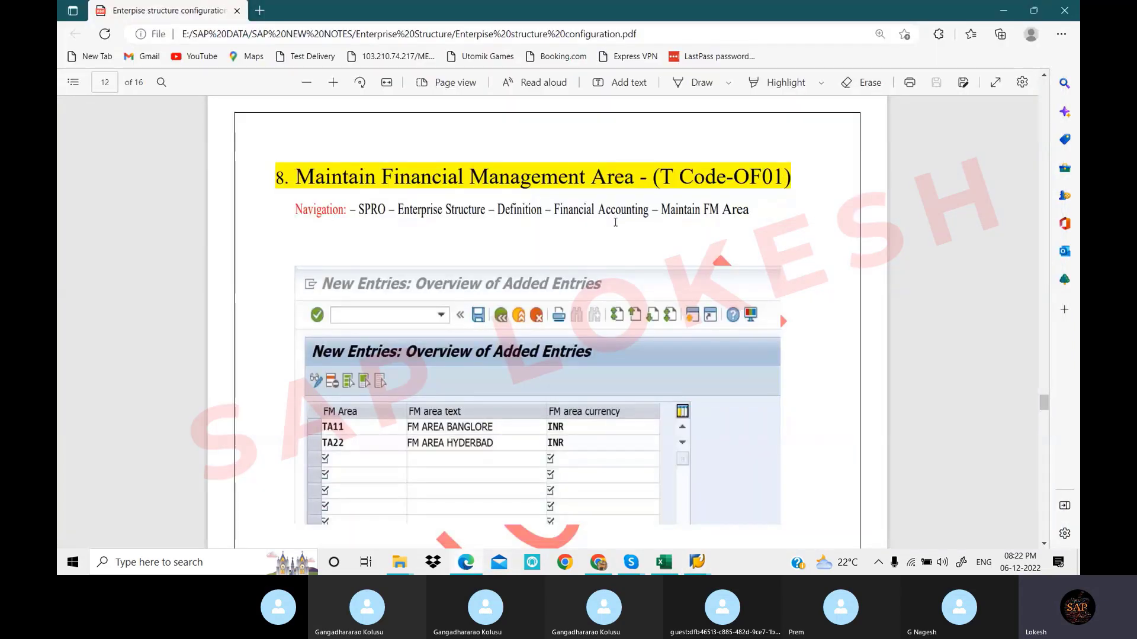
pyautogui.scroll(-3, 599, 229)
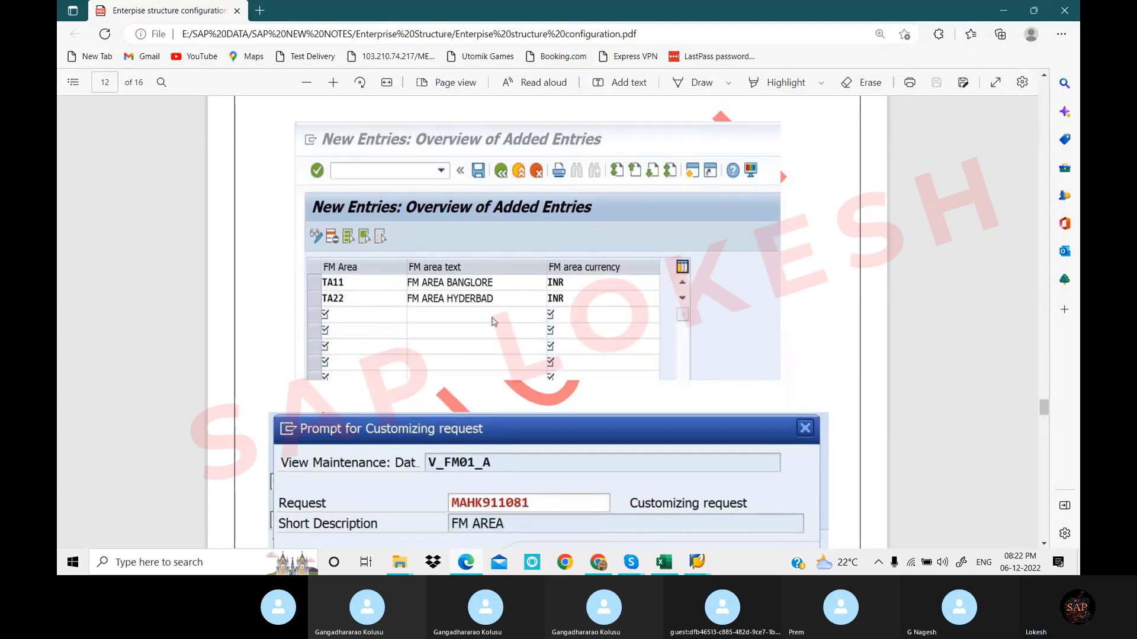
pyautogui.click(698, 564)
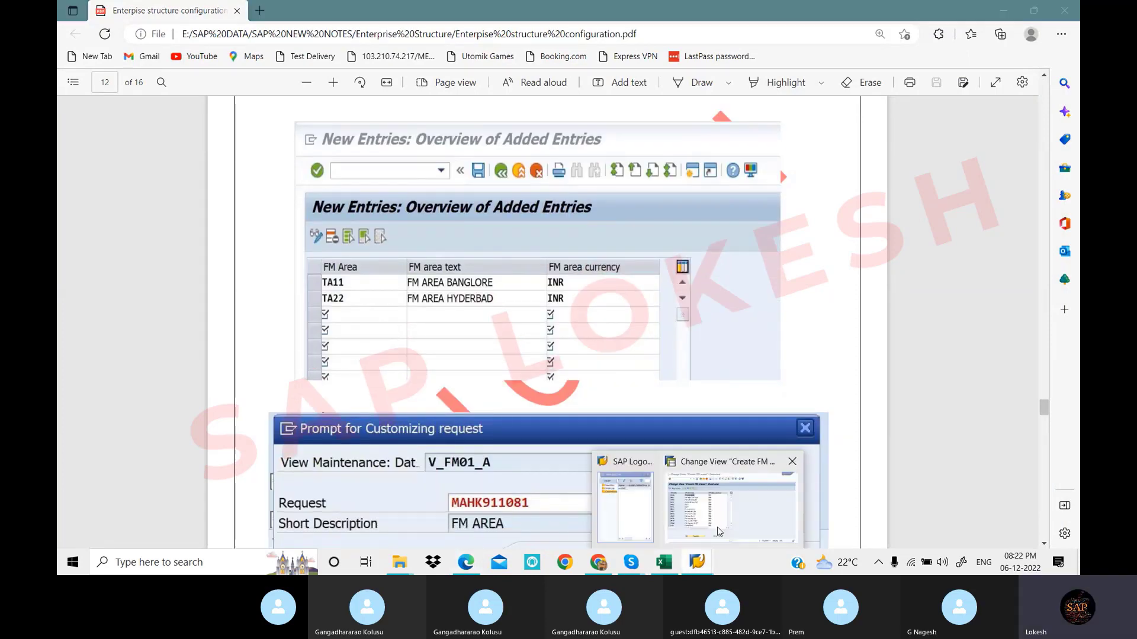
# Select FM areas 0010 and 0011 in the Create FM areas table and copy them as new entries
pyautogui.click(722, 529)
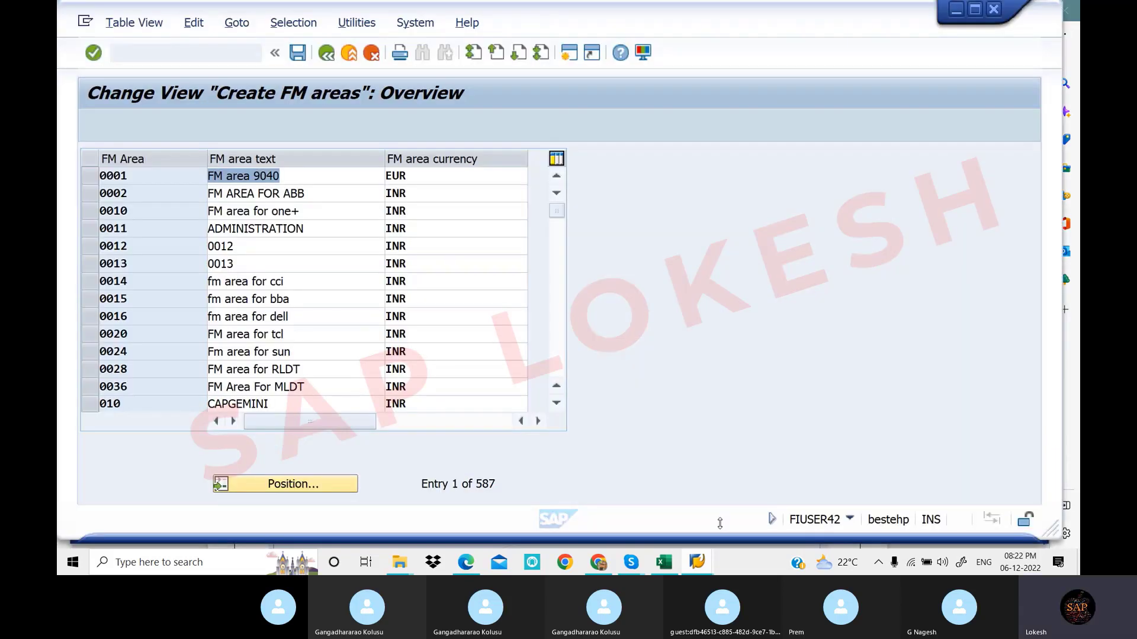
pyautogui.click(266, 234)
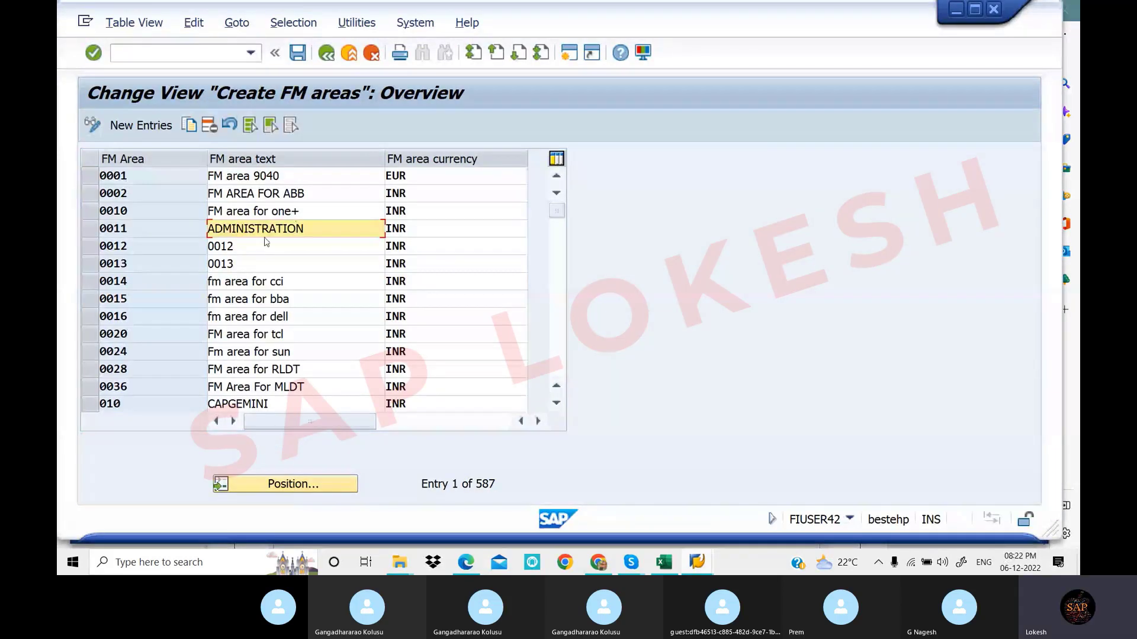
pyautogui.click(89, 212)
pyautogui.click(89, 231)
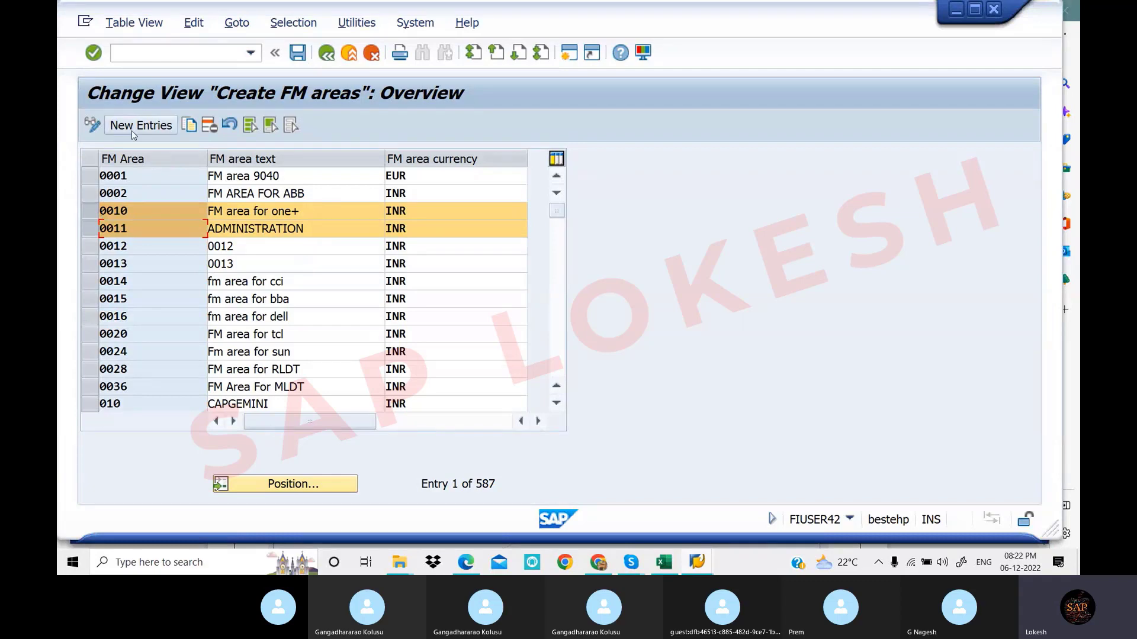
pyautogui.click(190, 126)
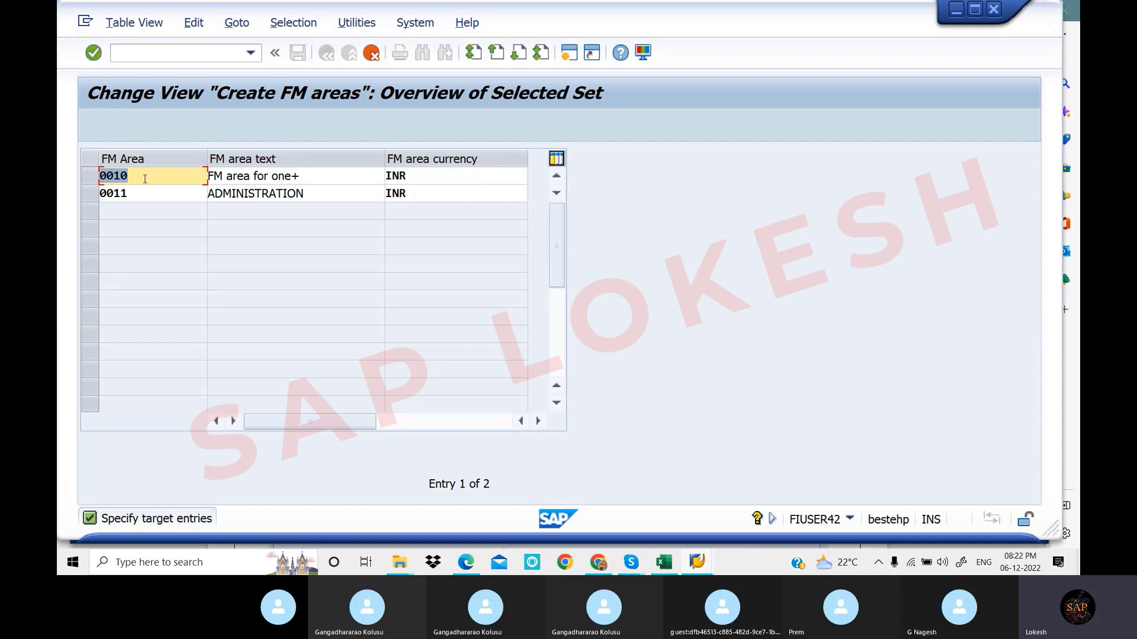
# Change the first copy's key to LOT1 with the text 'FM Area for Kadapa'
pyautogui.press('Delete')
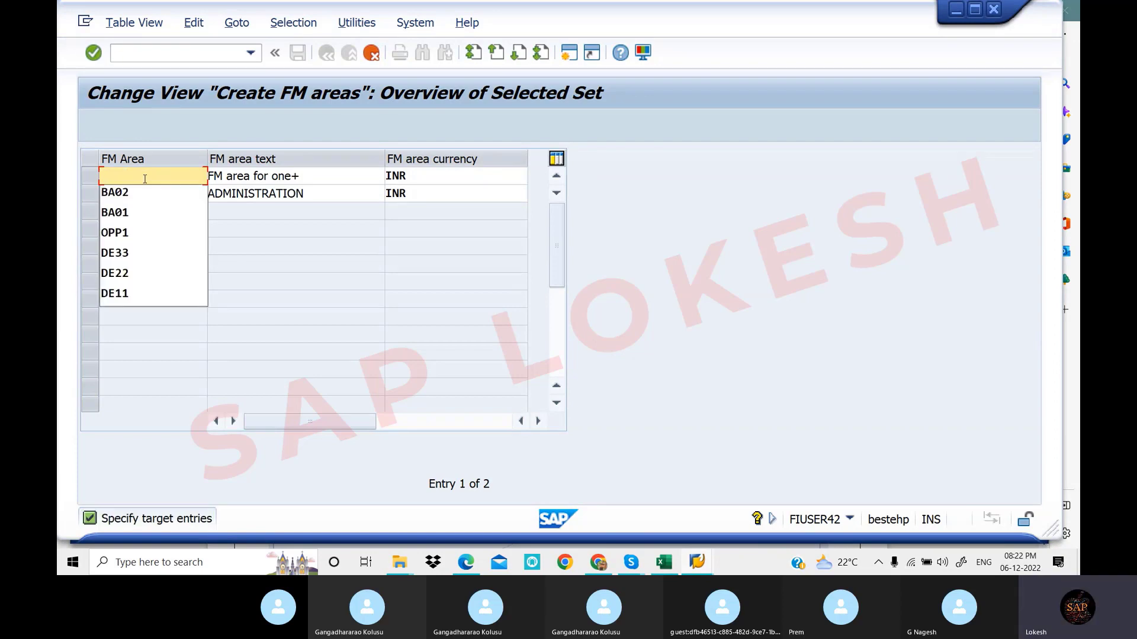
pyautogui.write('LOT1')
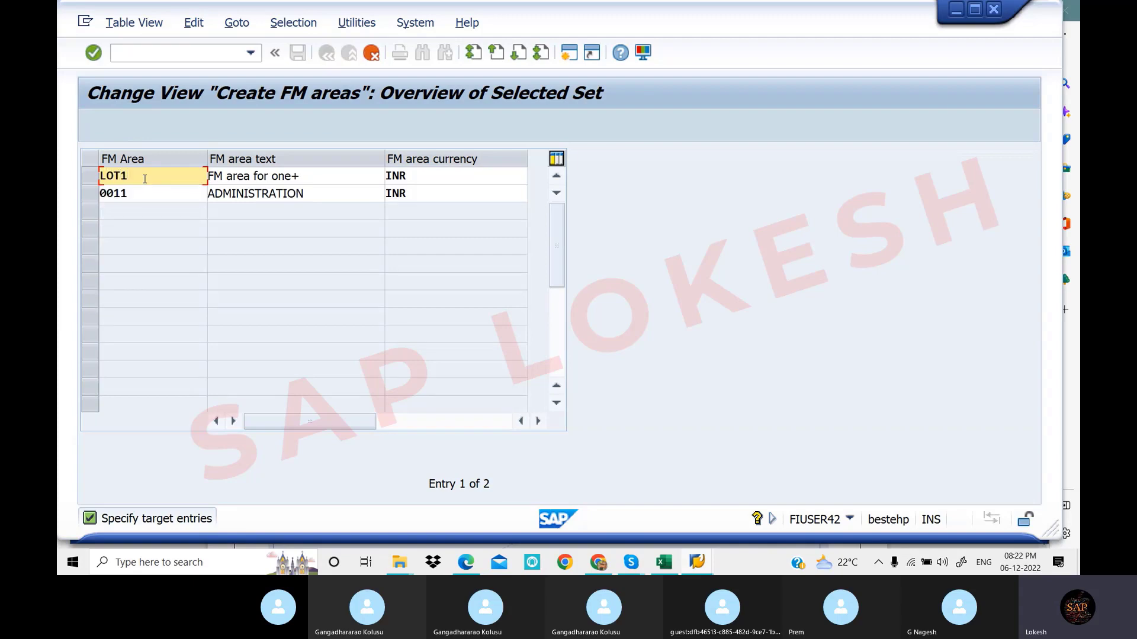
pyautogui.press('Tab')
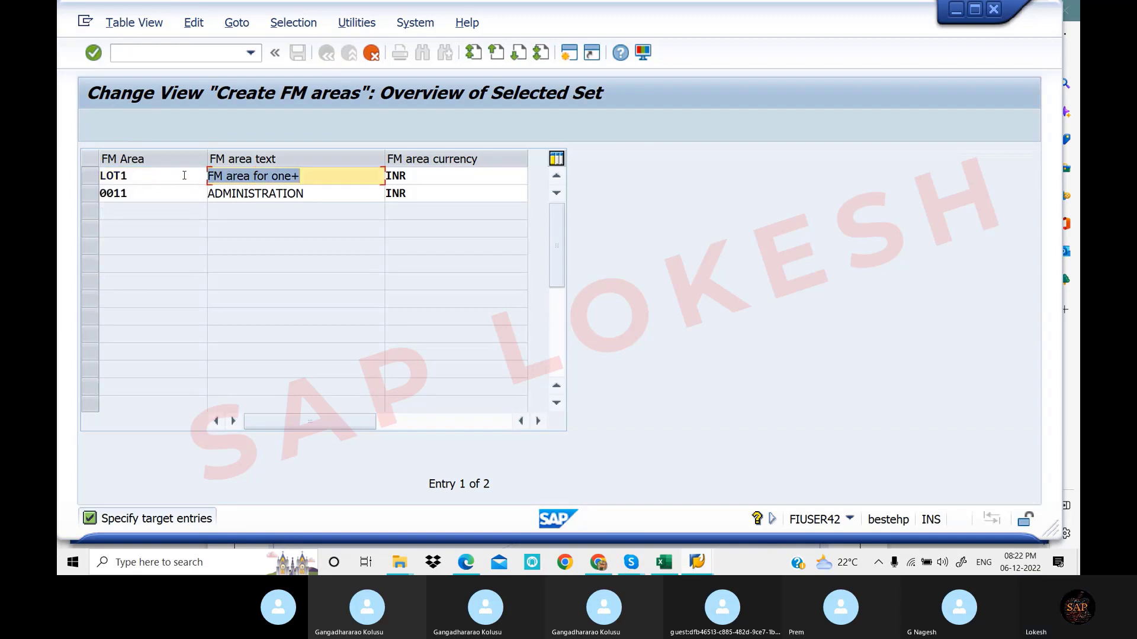
pyautogui.click(302, 179)
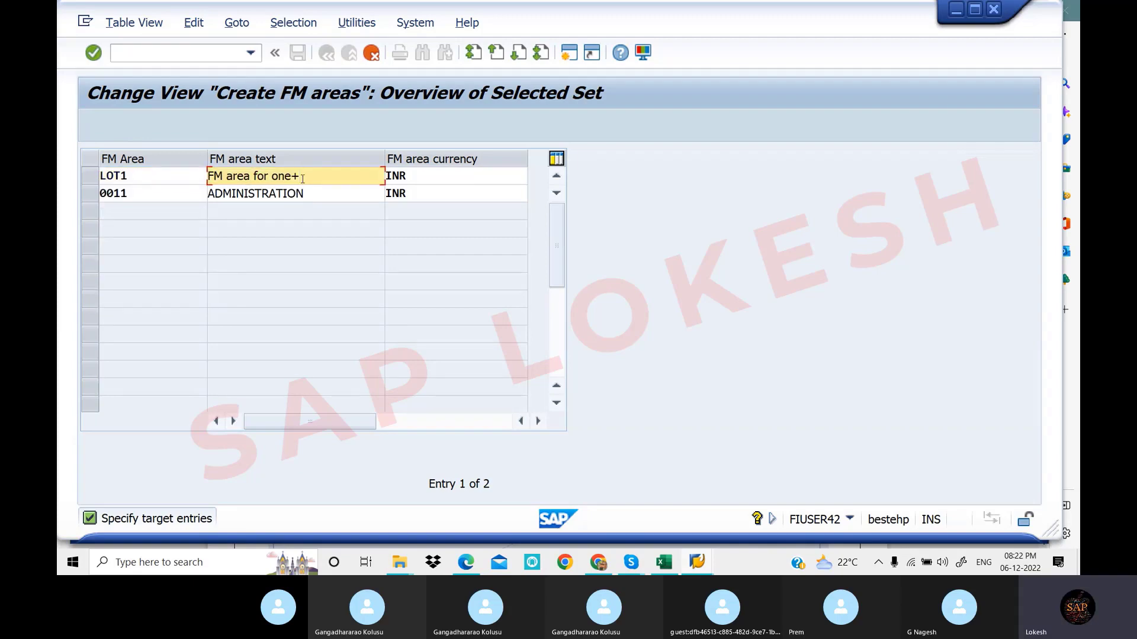
pyautogui.press('BackSpace')
pyautogui.press('BackSpace')
pyautogui.press('BackSpace')
pyautogui.press('BackSpace')
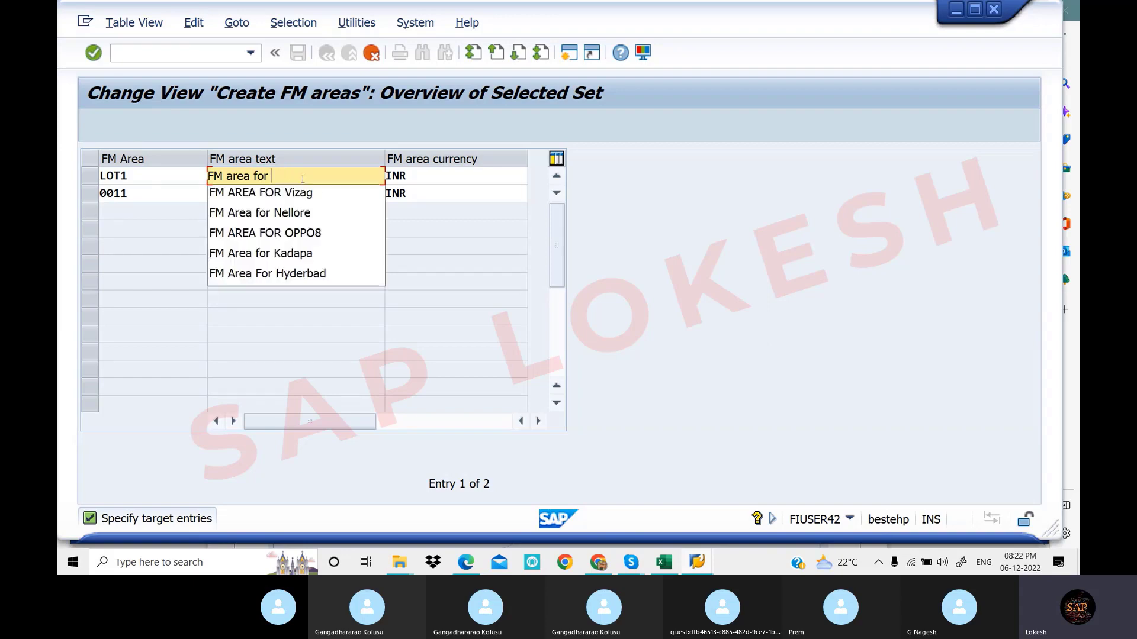
pyautogui.write('k')
pyautogui.press('Down')
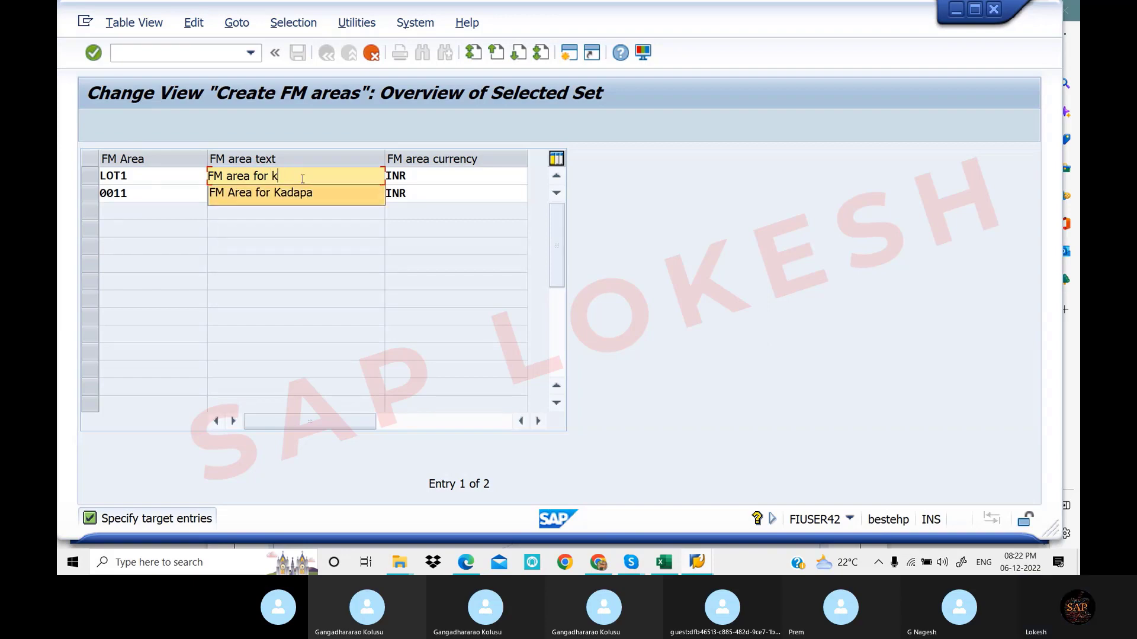
pyautogui.press('Tab')
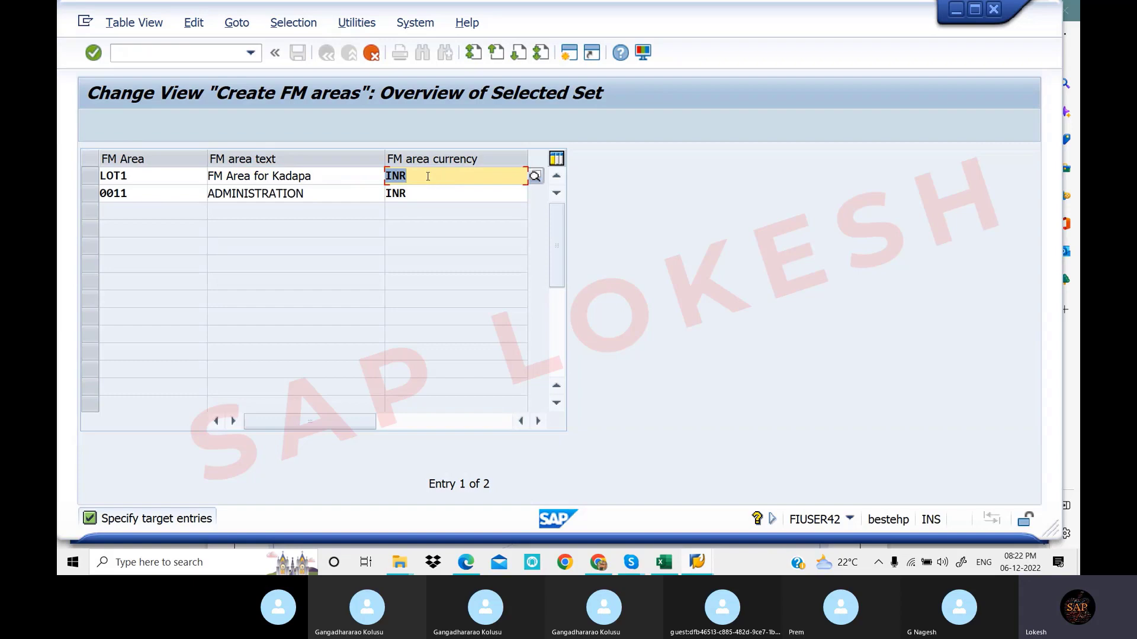
# Select the 'FM Area for Kadapa' text, then select ADMINISTRATION in the second row to replace it
pyautogui.click(320, 192)
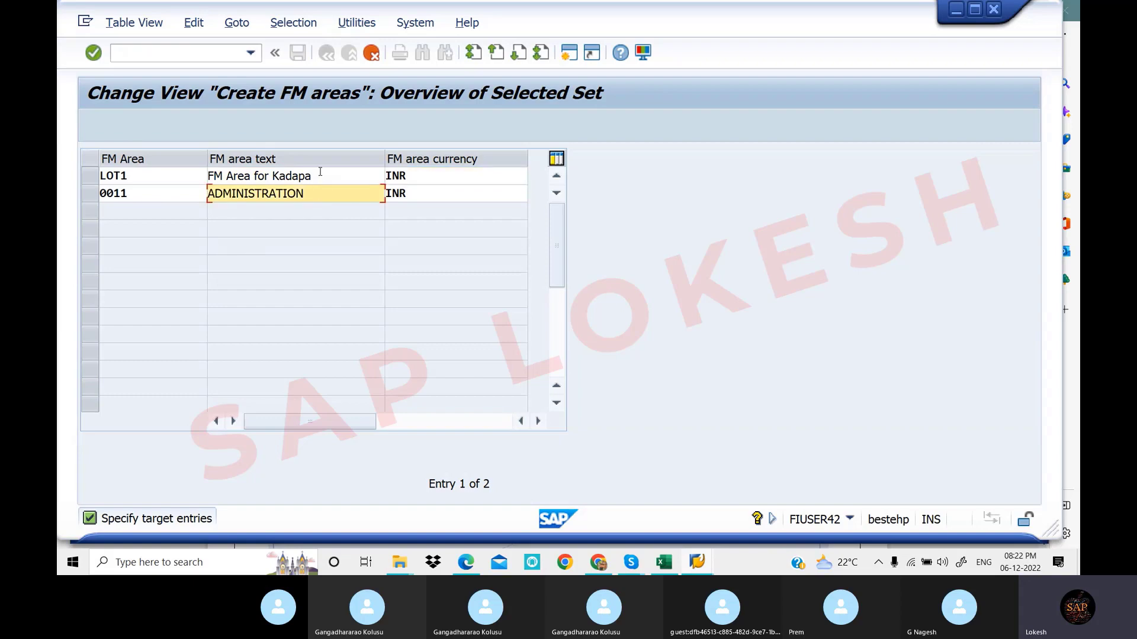
pyautogui.moveTo(322, 174); pyautogui.dragTo(202, 172)
pyautogui.hotkey('ctrl', 'c')
pyautogui.click(202, 172)
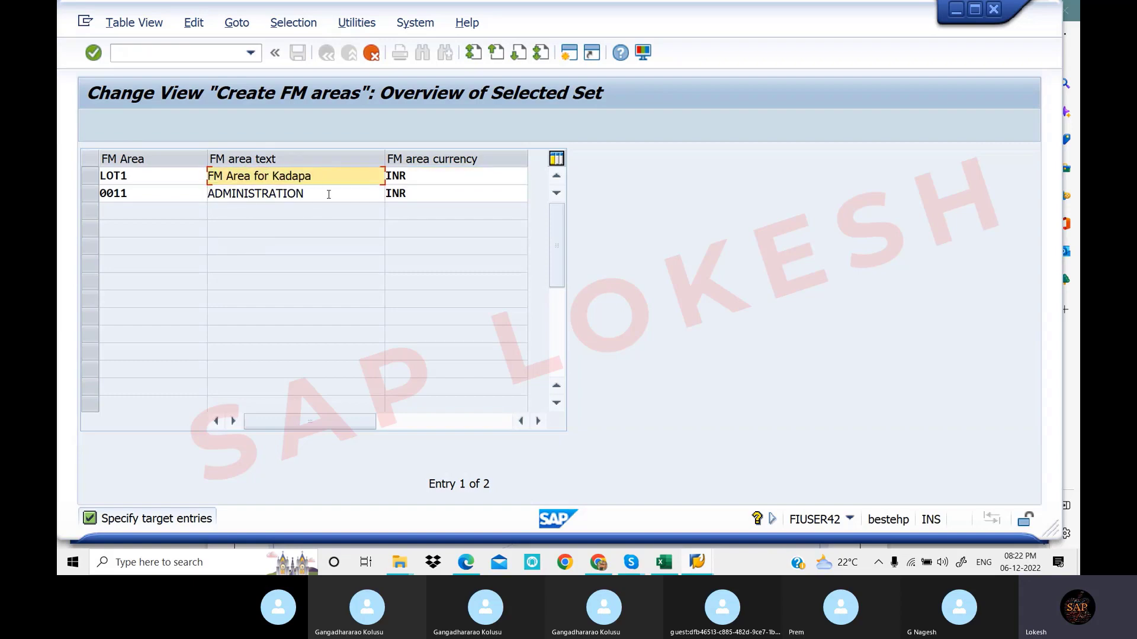
pyautogui.moveTo(325, 193); pyautogui.dragTo(205, 191)
# Replace the second copy's text with 'FM Area for Nellore'
pyautogui.hotkey('ctrl', 'v')
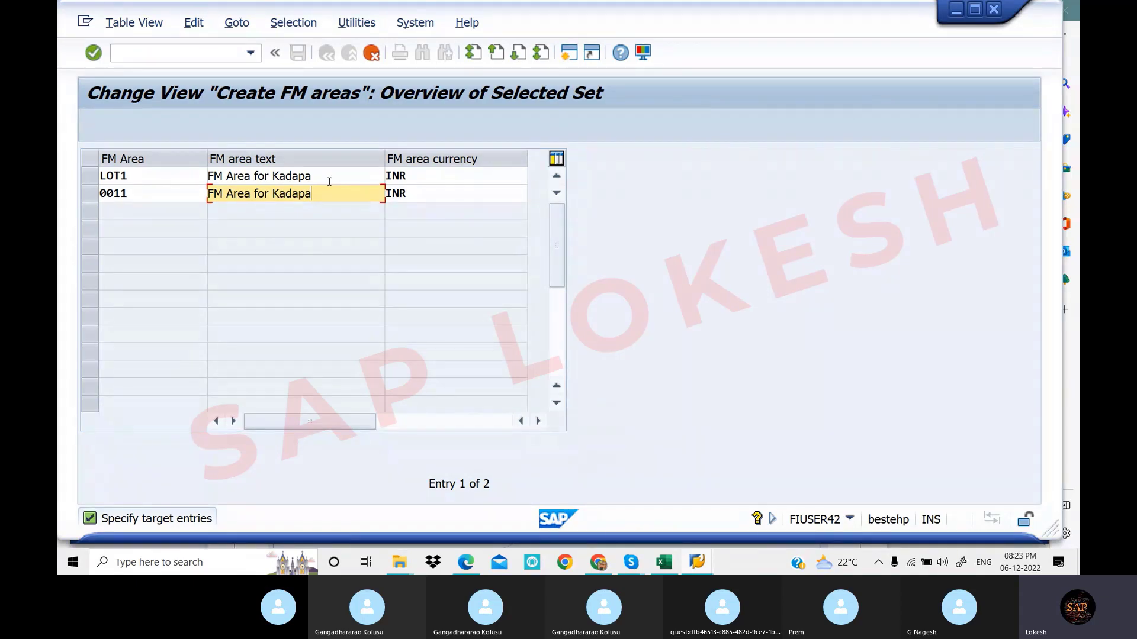
pyautogui.press('BackSpace')
pyautogui.press('BackSpace')
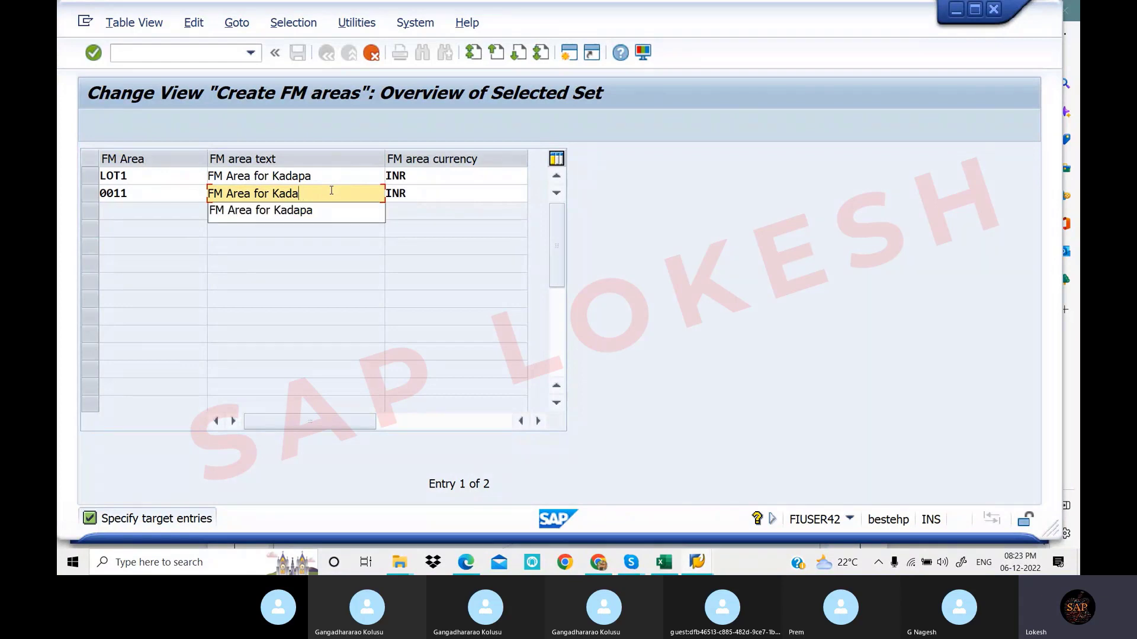
pyautogui.press('BackSpace')
pyautogui.press('BackSpace')
pyautogui.press('BackSpace')
pyautogui.press('BackSpace')
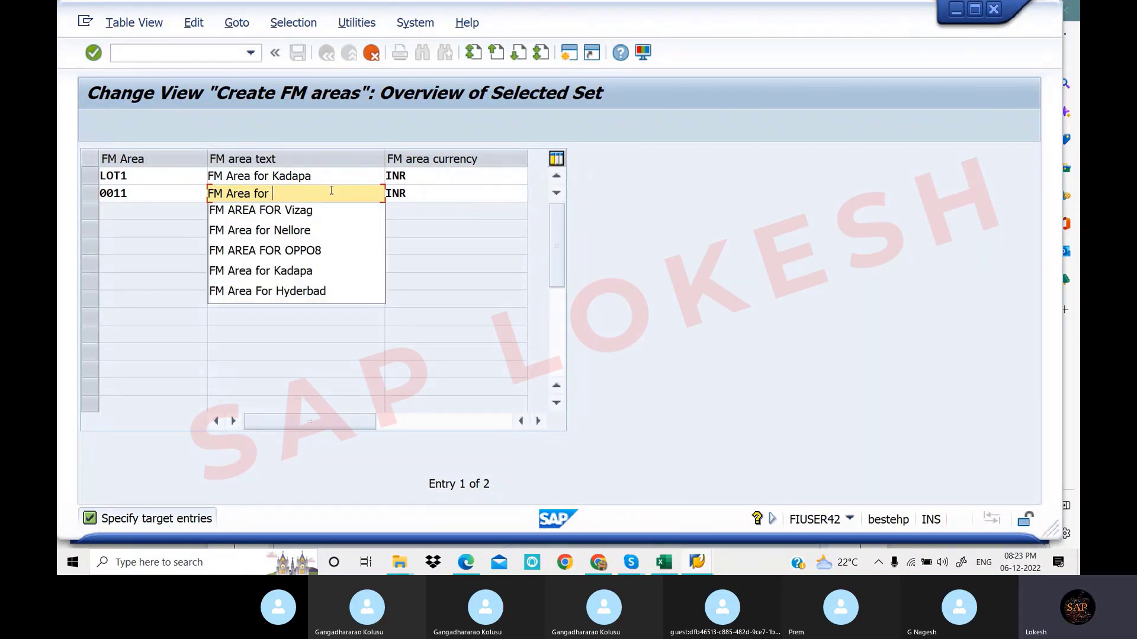
pyautogui.write('N')
pyautogui.press('Down')
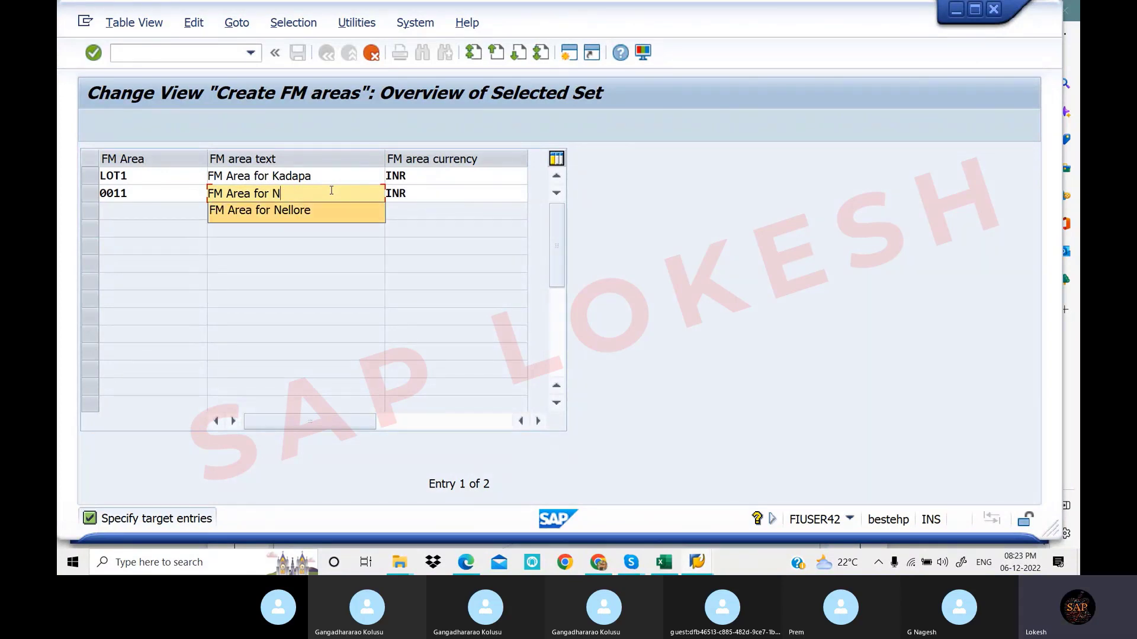
pyautogui.press('Tab')
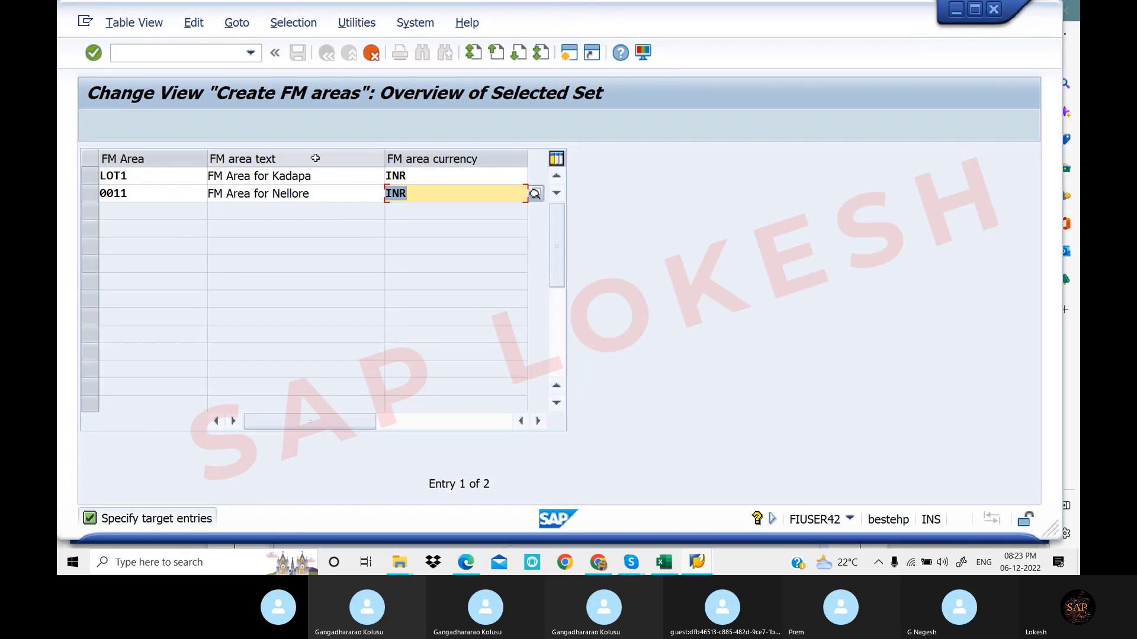
pyautogui.press('Return')
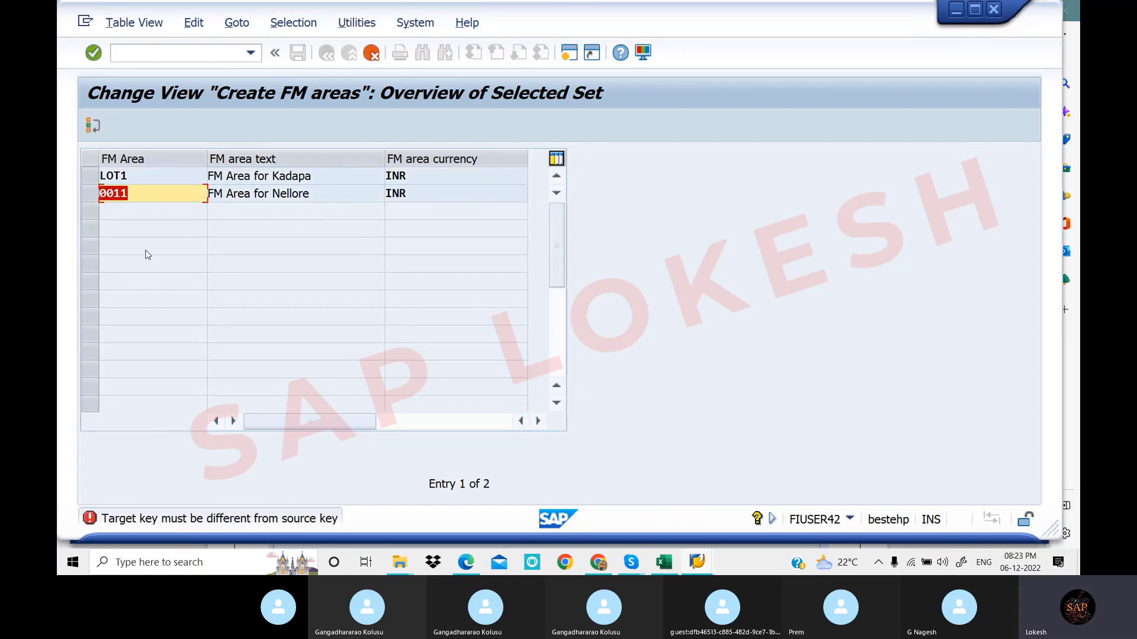
# Change the second copy's key from 0011 to LOT2 and confirm copying both entries
pyautogui.click(141, 195)
pyautogui.press('BackSpace')
pyautogui.press('BackSpace')
pyautogui.press('BackSpace')
pyautogui.press('BackSpace')
pyautogui.write('LOT')
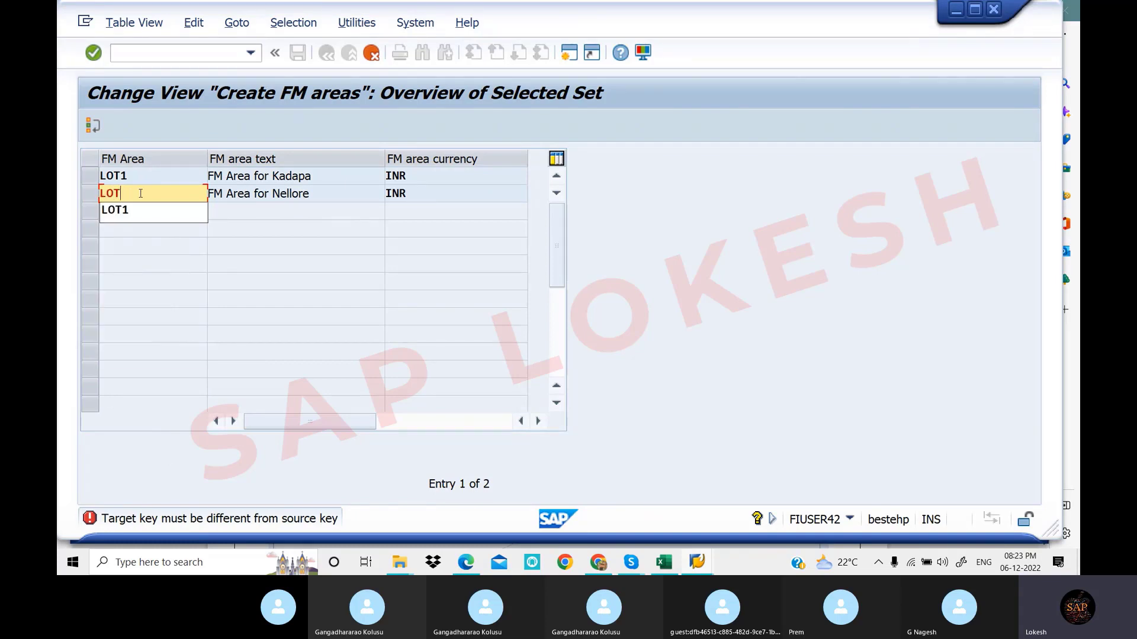
pyautogui.write('2')
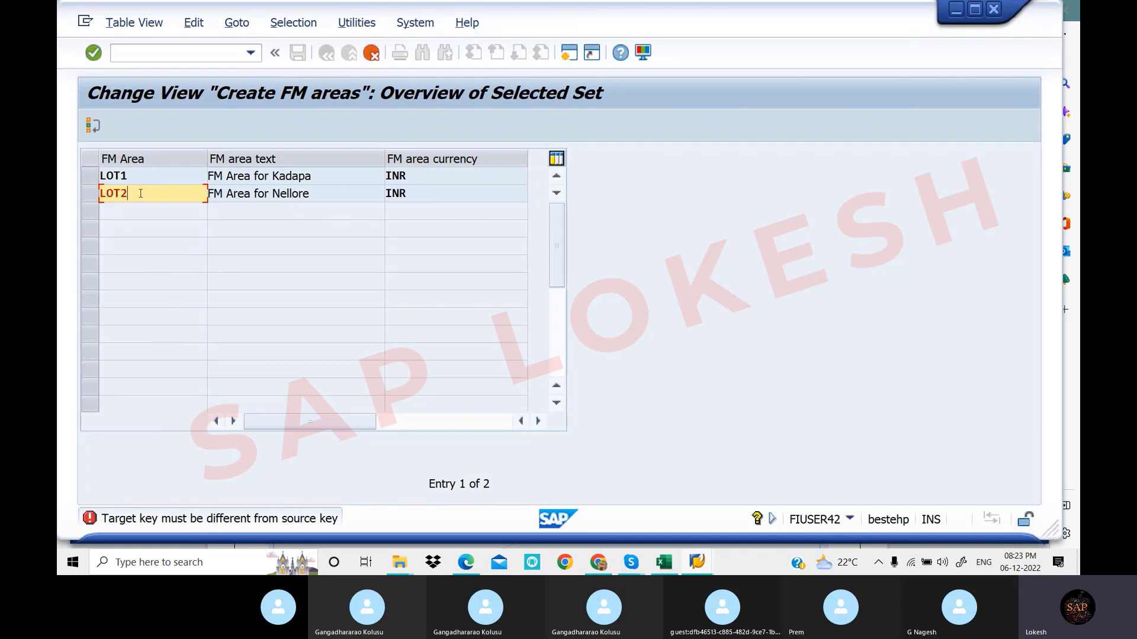
pyautogui.press('Return')
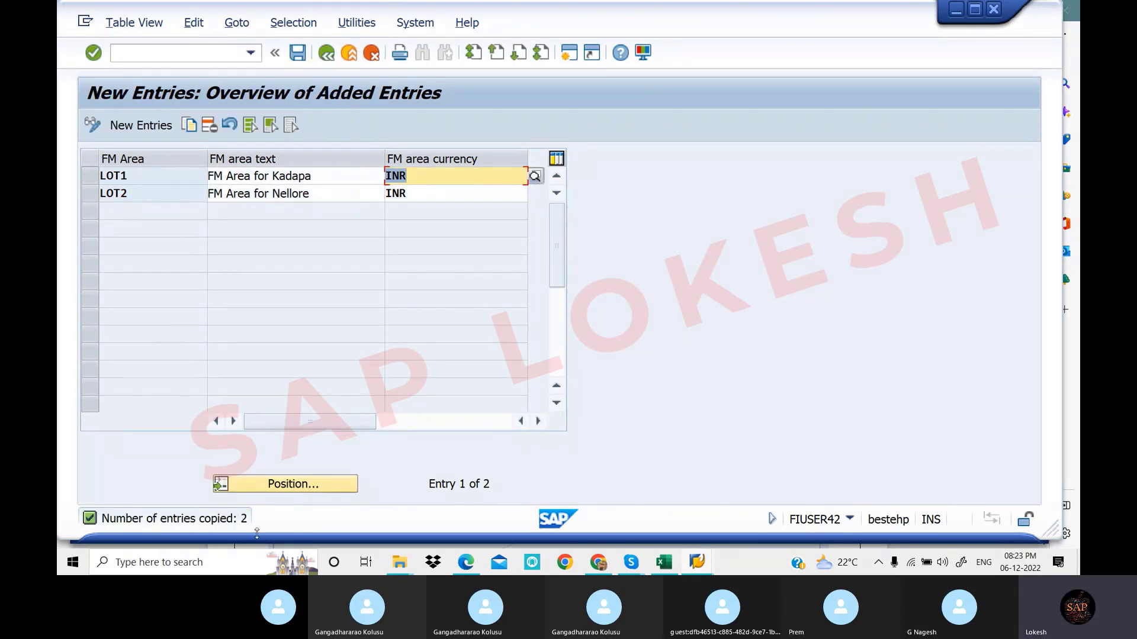
# Save the FM areas and create a new customizing request described 'Maintain FM Area'
pyautogui.click(302, 57)
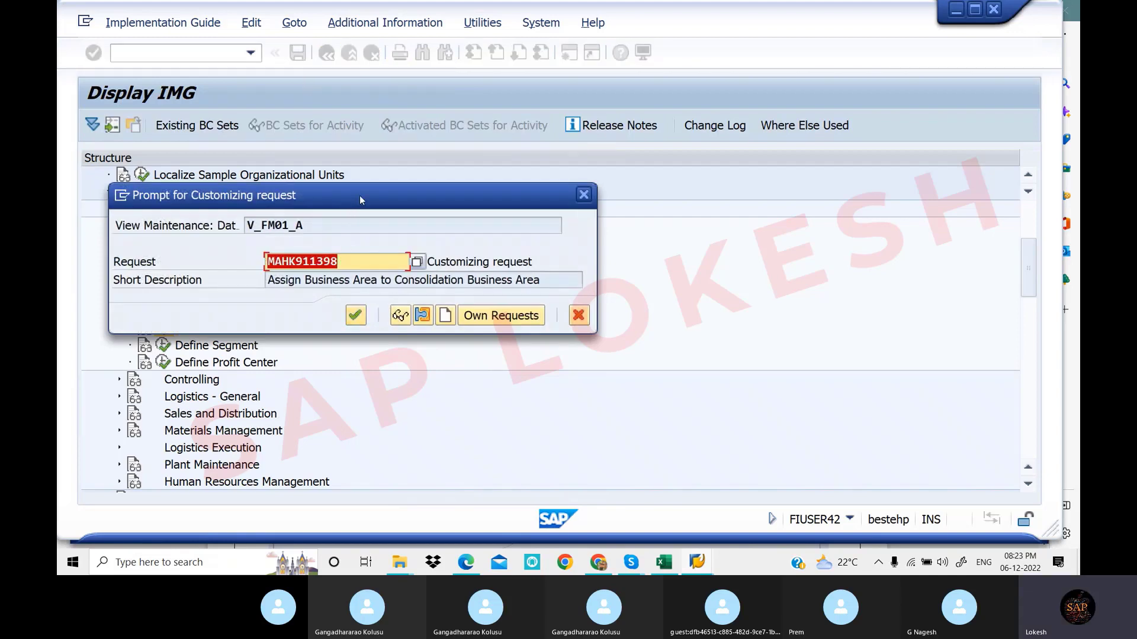
pyautogui.moveTo(360, 195); pyautogui.dragTo(530, 213)
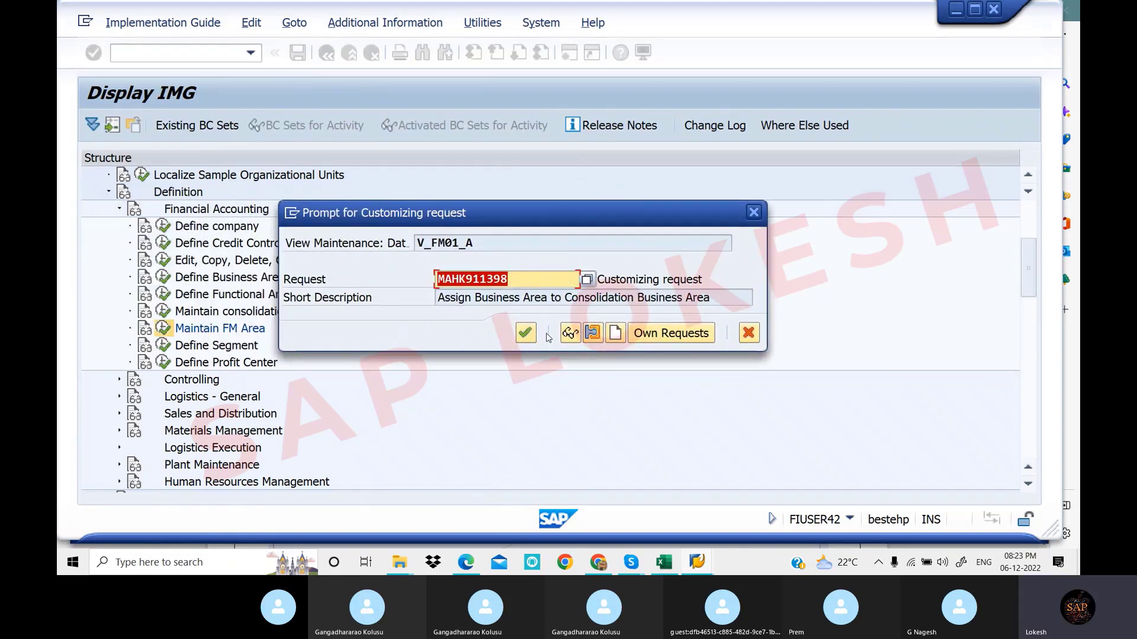
pyautogui.click(615, 335)
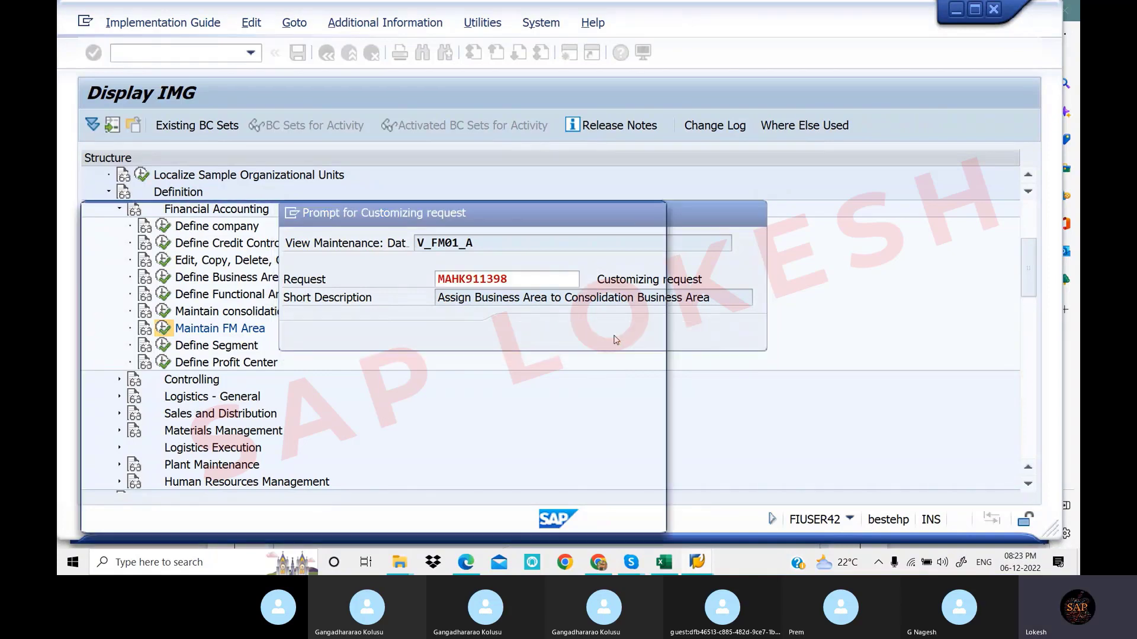
pyautogui.moveTo(428, 211); pyautogui.dragTo(713, 210)
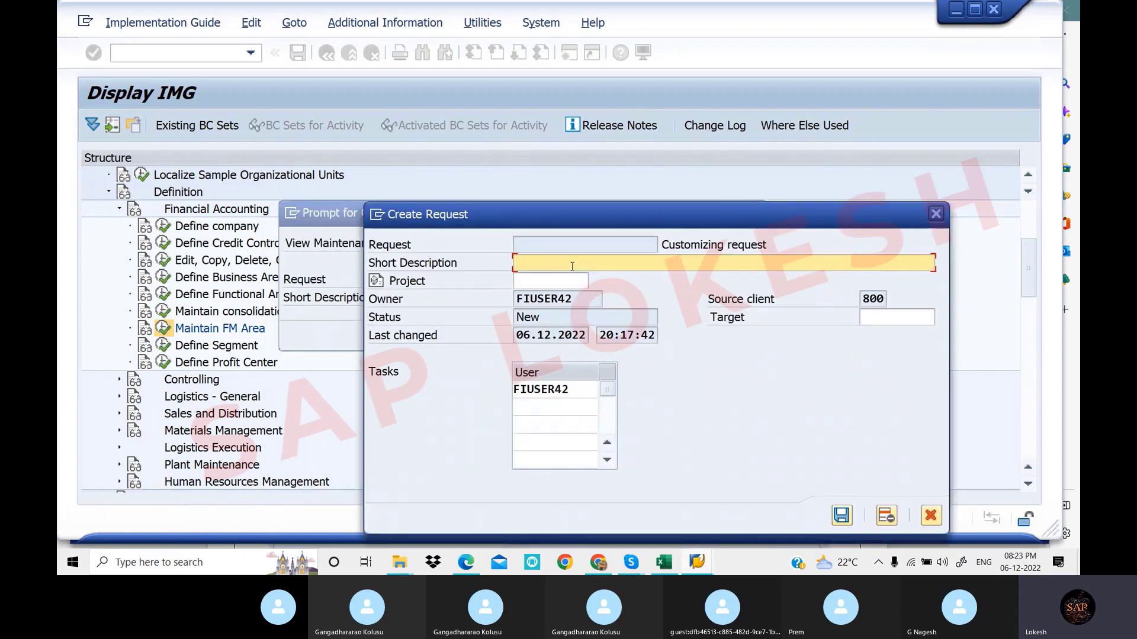
pyautogui.write('Maintain')
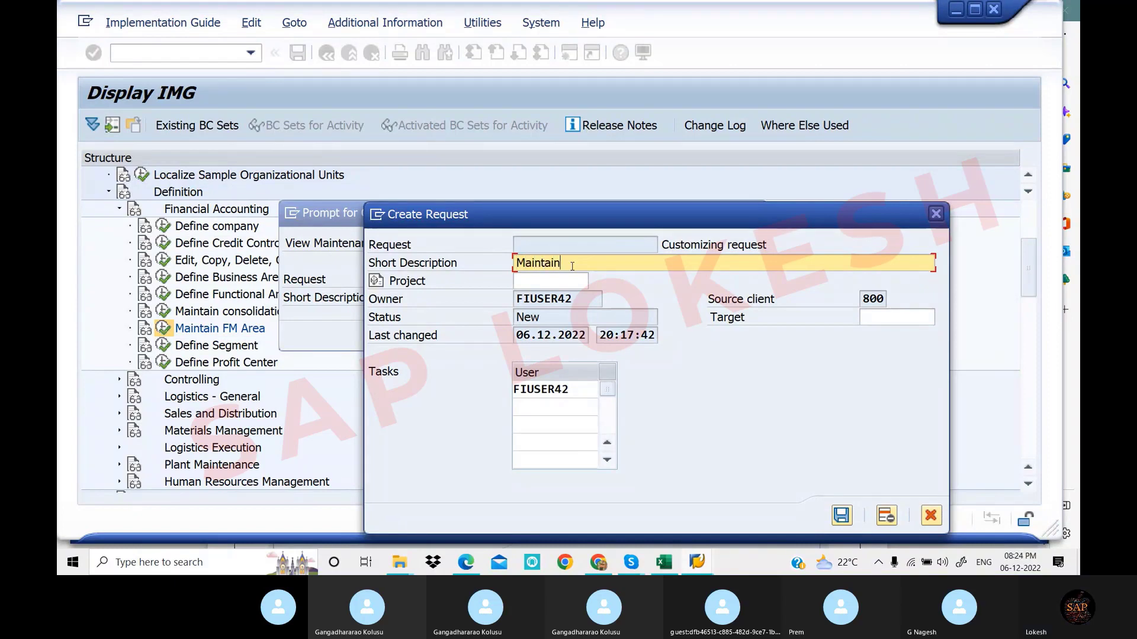
pyautogui.write(' FM AREA')
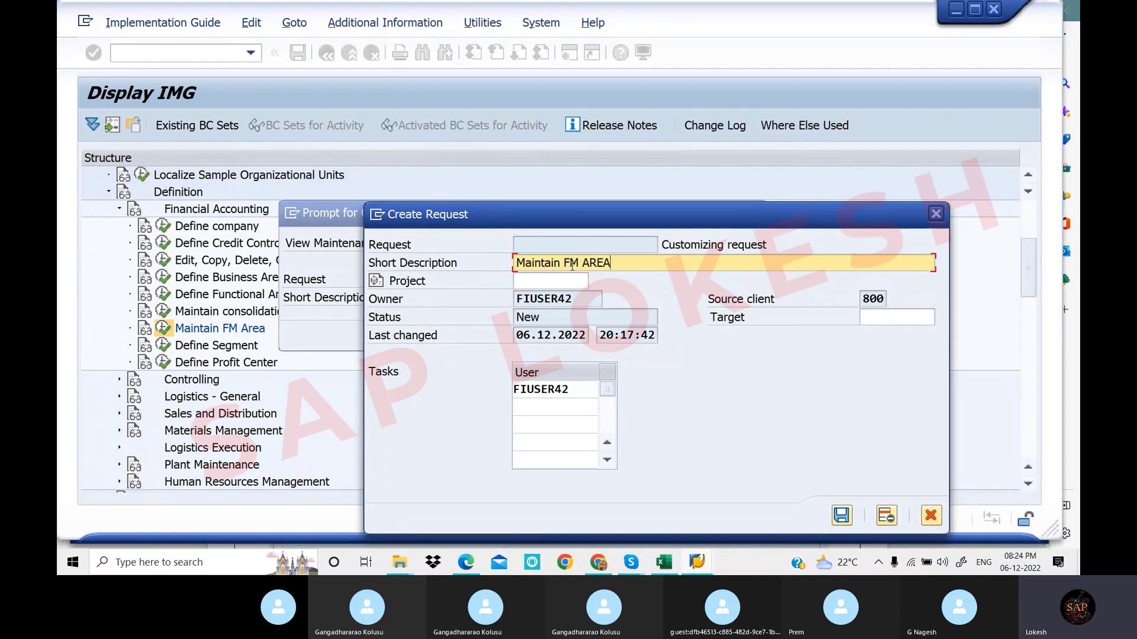
pyautogui.press('BackSpace')
pyautogui.press('BackSpace')
pyautogui.press('BackSpace')
pyautogui.write('rea')
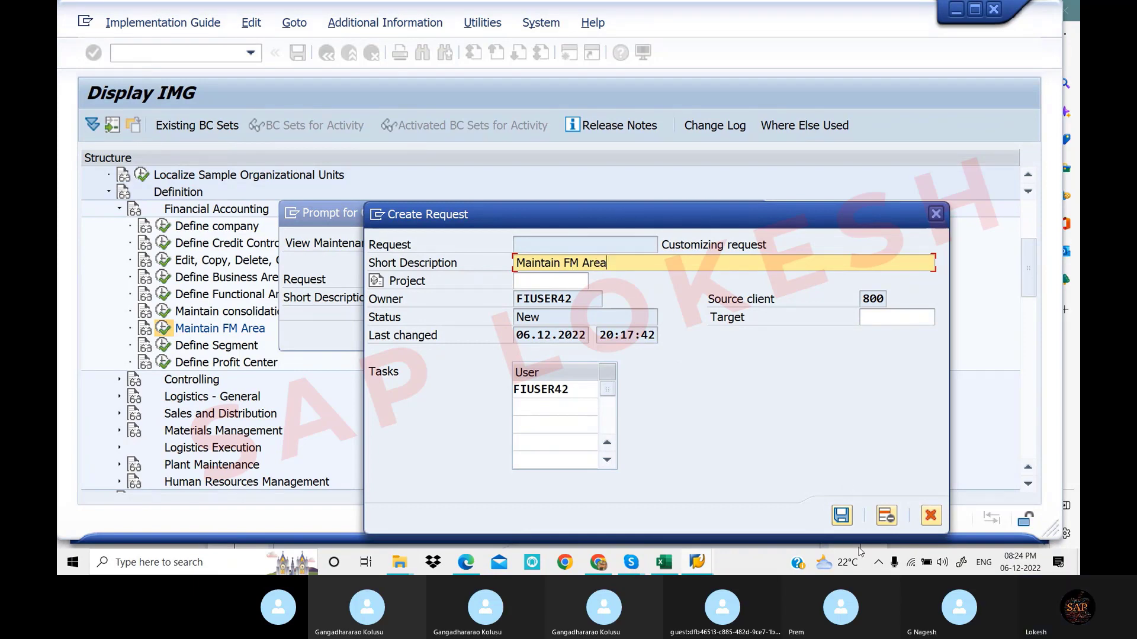
# Save the request, store the FM areas under it, and return to the 589-entry overview
pyautogui.click(842, 517)
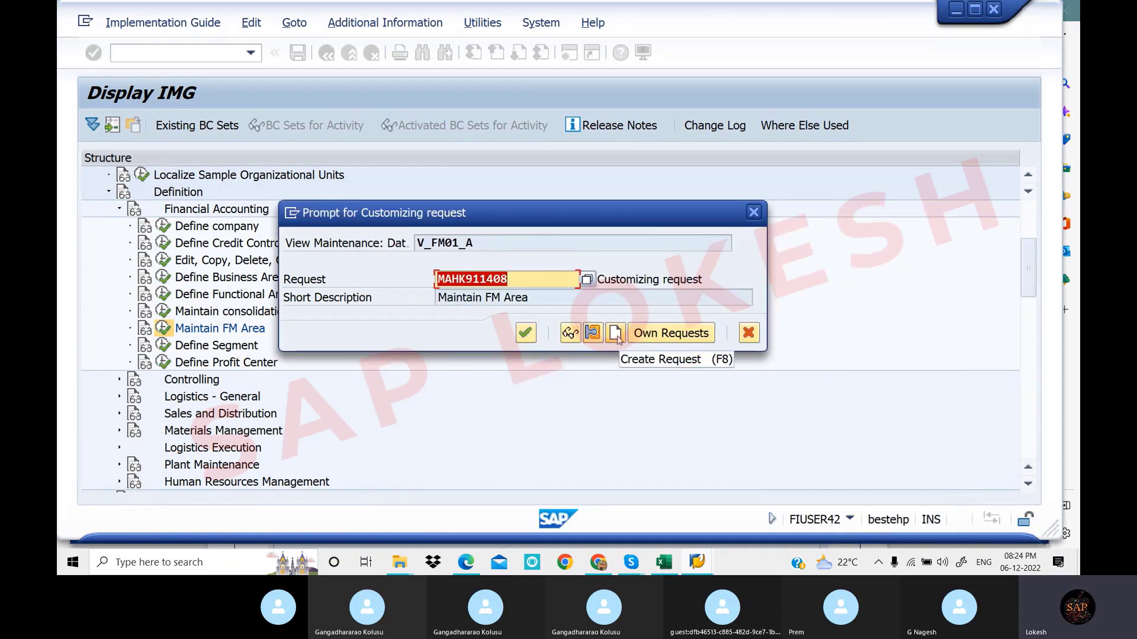
pyautogui.click(529, 336)
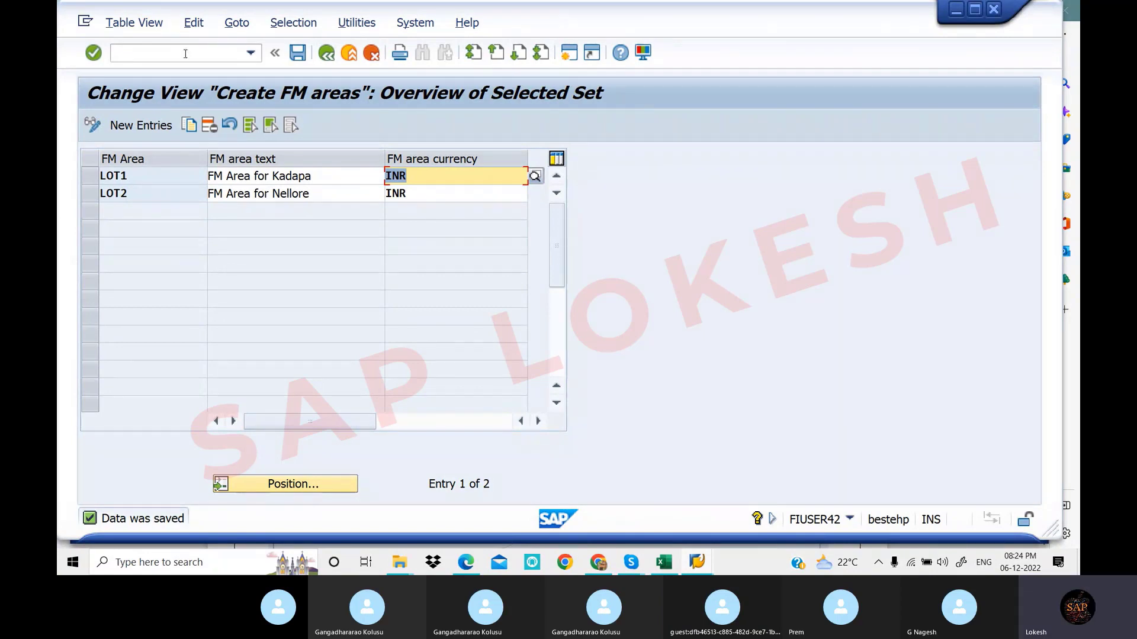
pyautogui.click(327, 53)
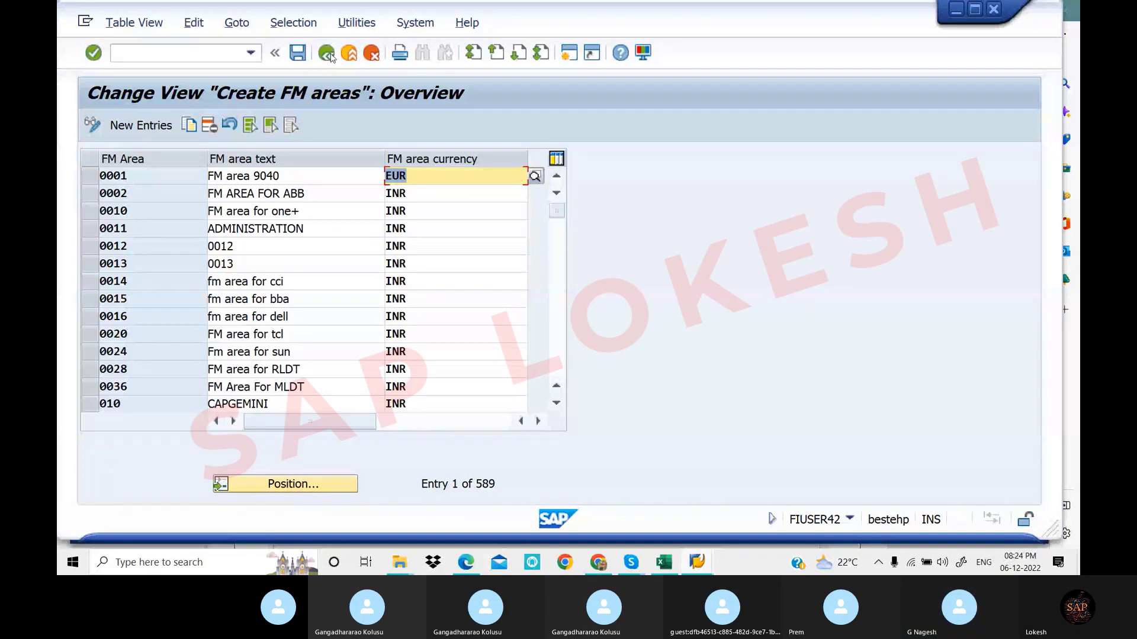
# Record LOT1,LOT2 in Excel cell E10 for Maintain Financial Management Area, then return to SAP
pyautogui.click(668, 566)
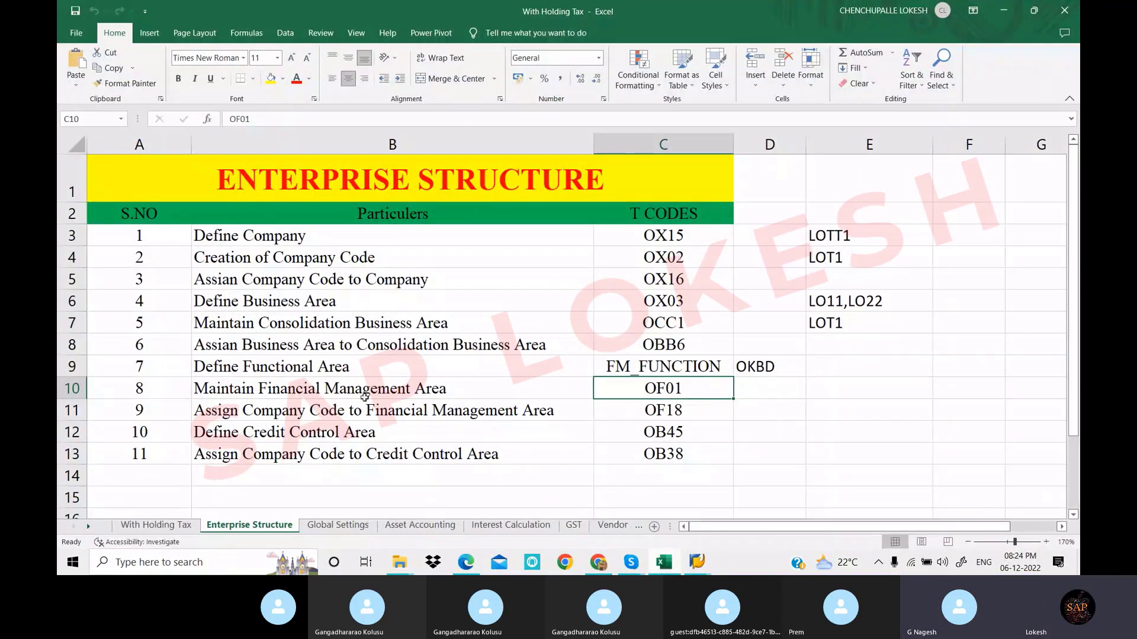
pyautogui.click(770, 392)
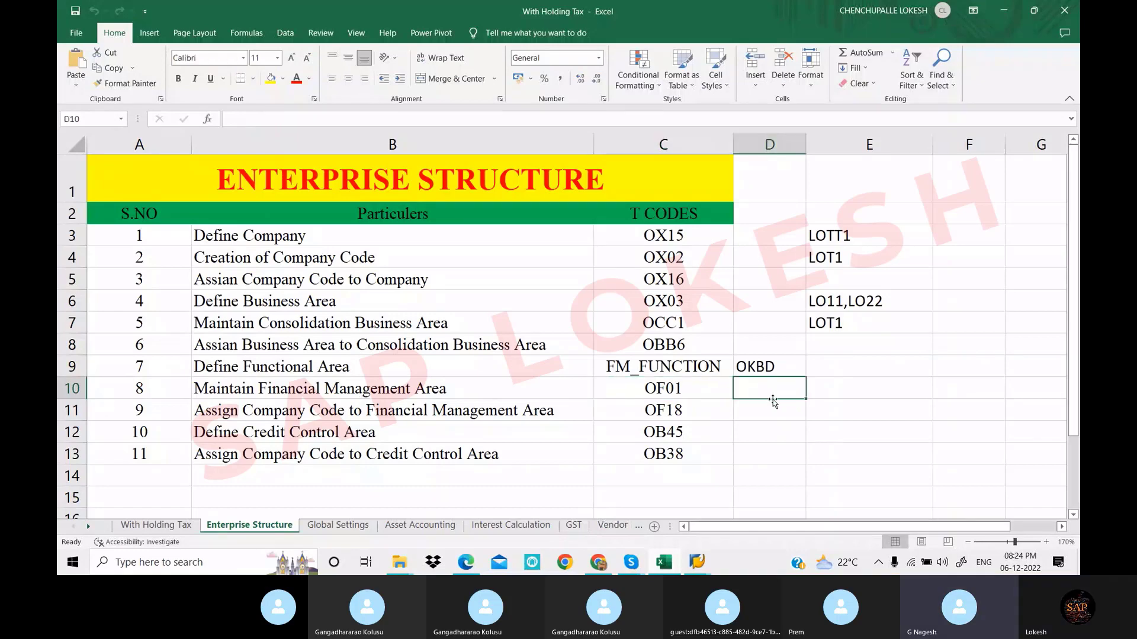
pyautogui.press('Right')
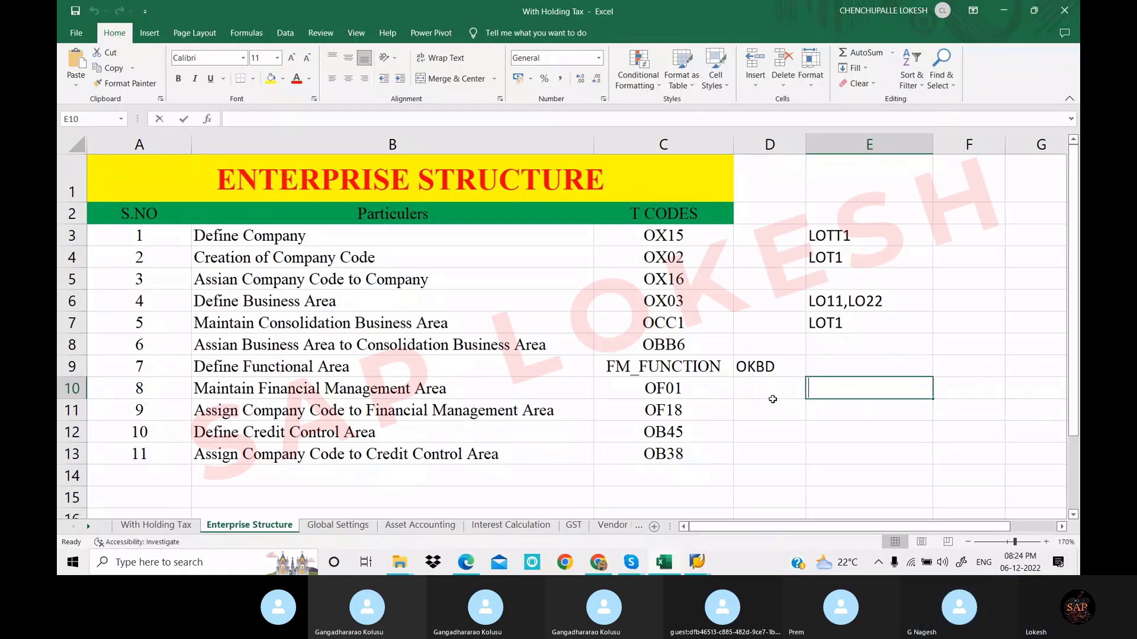
pyautogui.write('LOT')
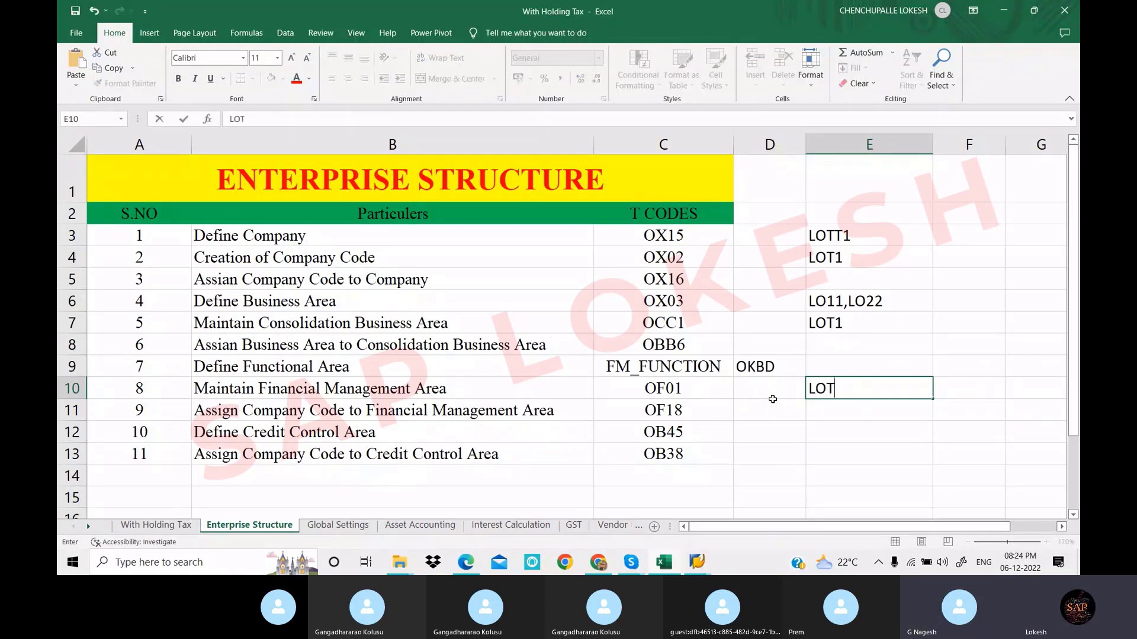
pyautogui.write('1')
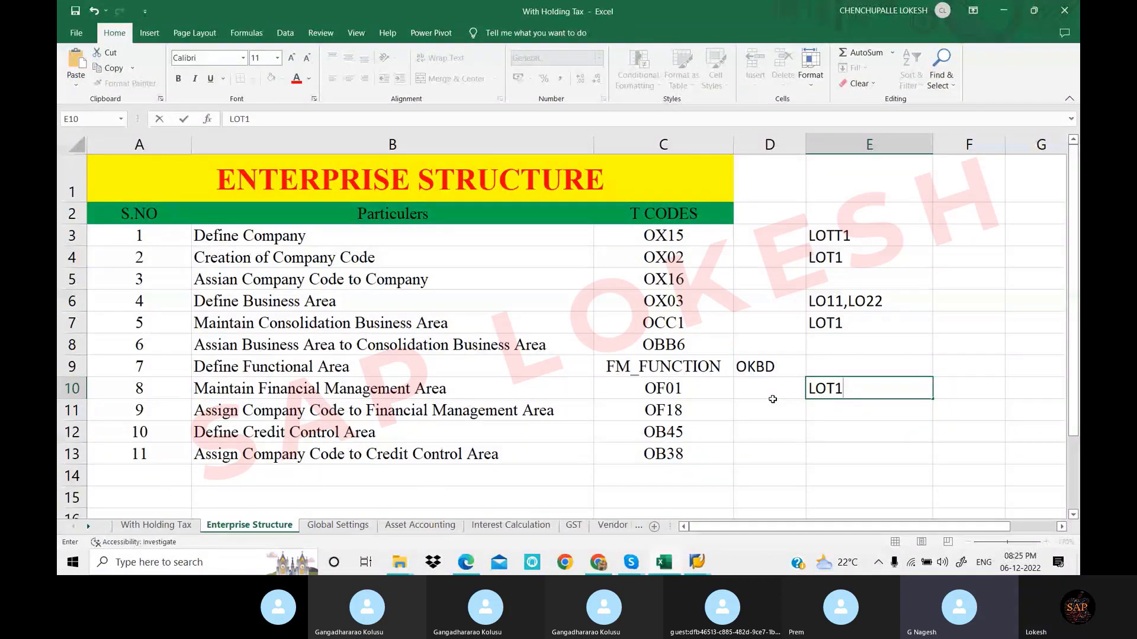
pyautogui.write(',LOT2')
pyautogui.click(871, 349)
pyautogui.click(711, 410)
pyautogui.moveTo(697, 562)
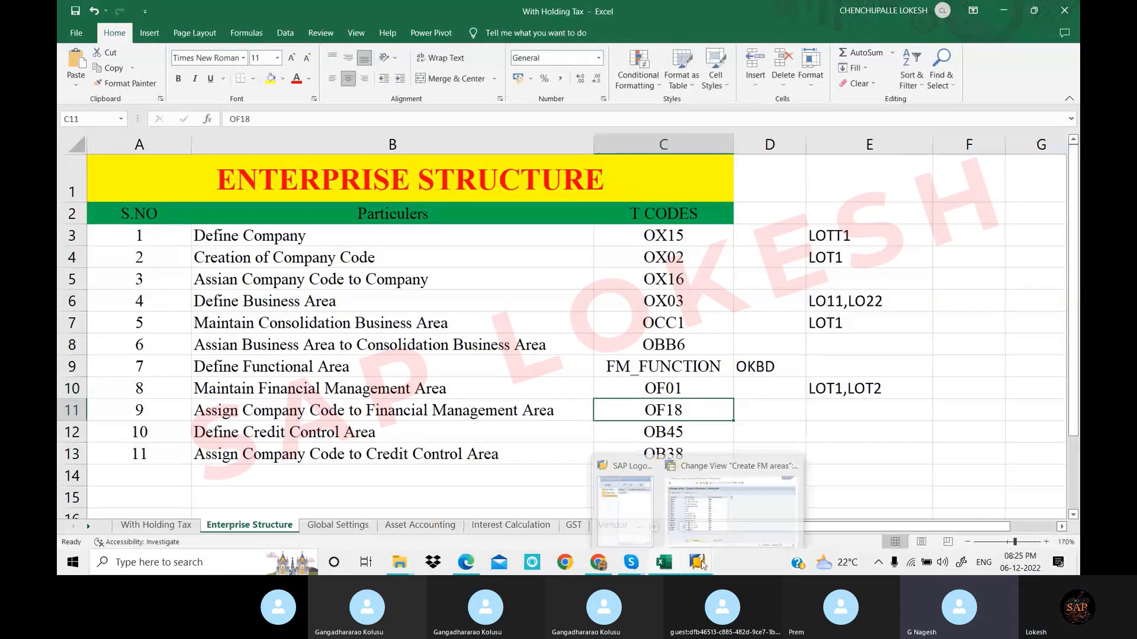
pyautogui.click(718, 526)
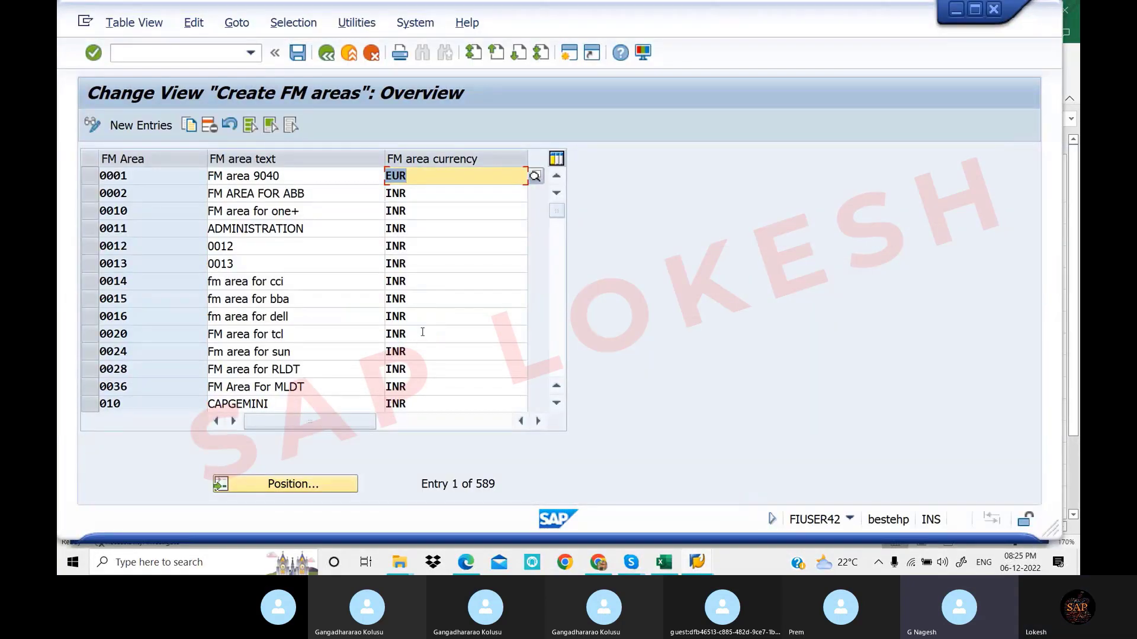
# Position the FM area list on LOT1 to confirm it exists
pyautogui.click(444, 213)
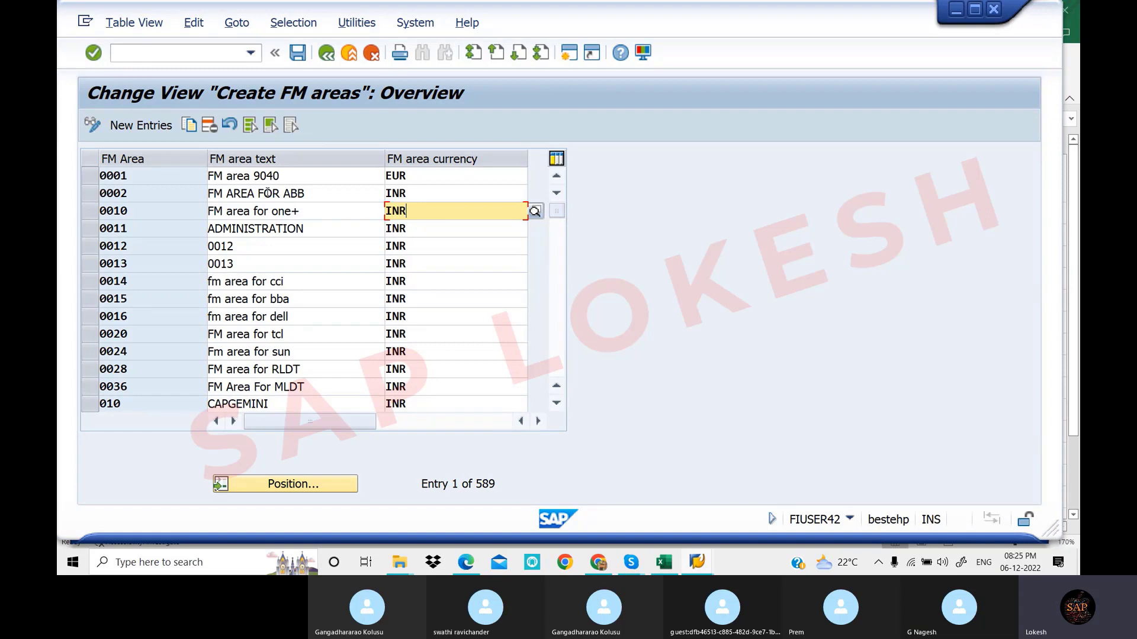
pyautogui.click(296, 484)
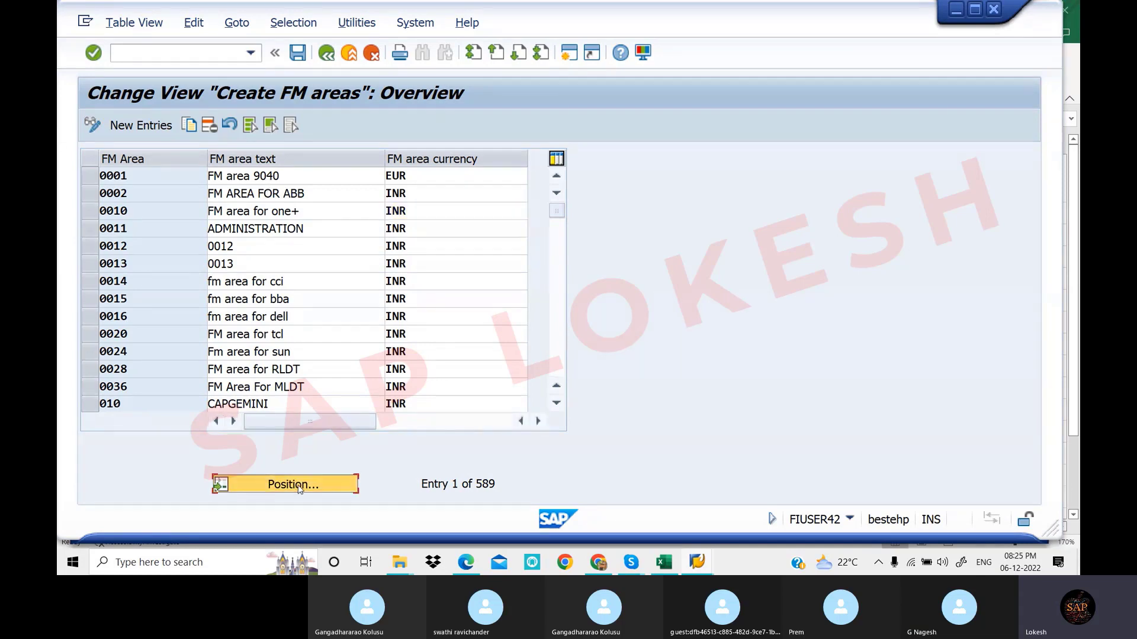
pyautogui.moveTo(277, 231); pyautogui.dragTo(550, 244)
pyautogui.write('LOT')
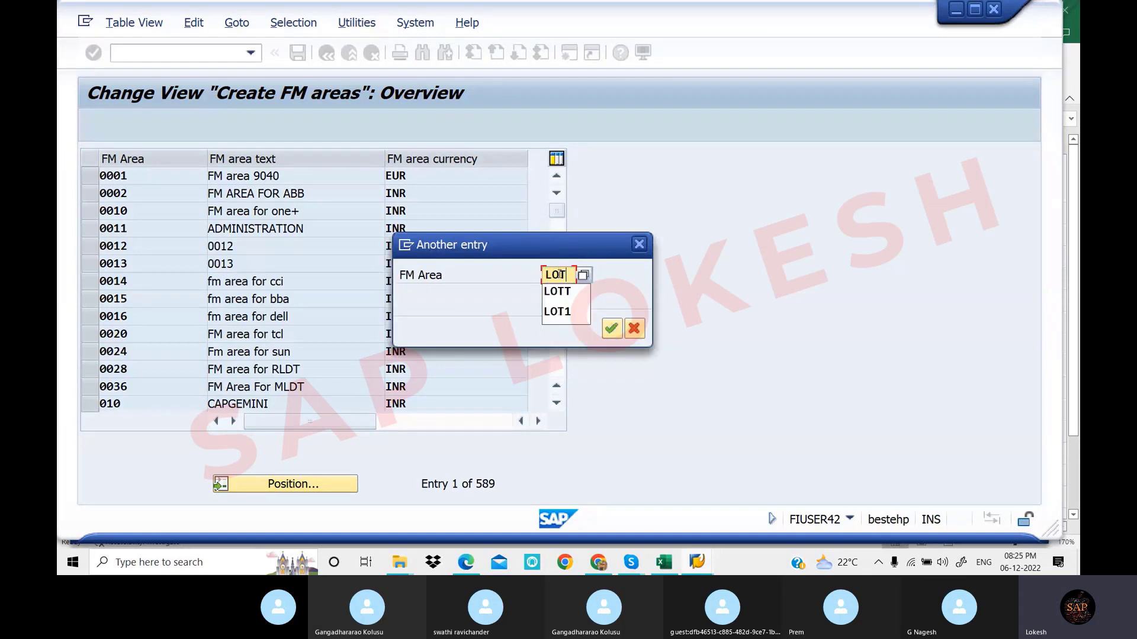
pyautogui.click(560, 312)
pyautogui.click(613, 333)
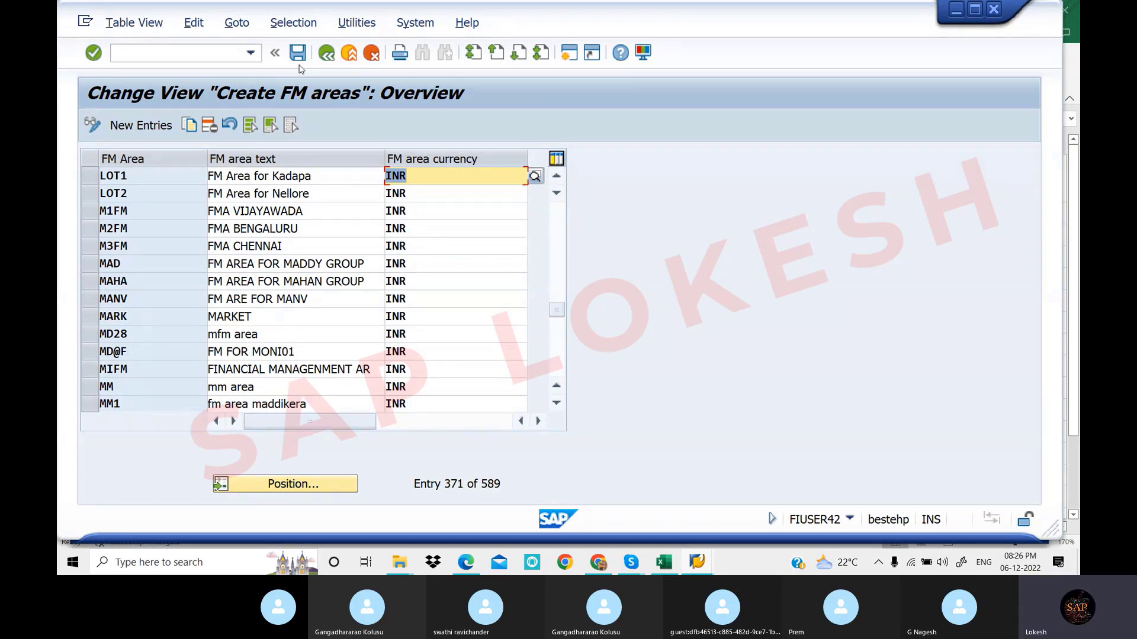
# Return to the IMG tree and collapse the Definition branch
pyautogui.click(330, 55)
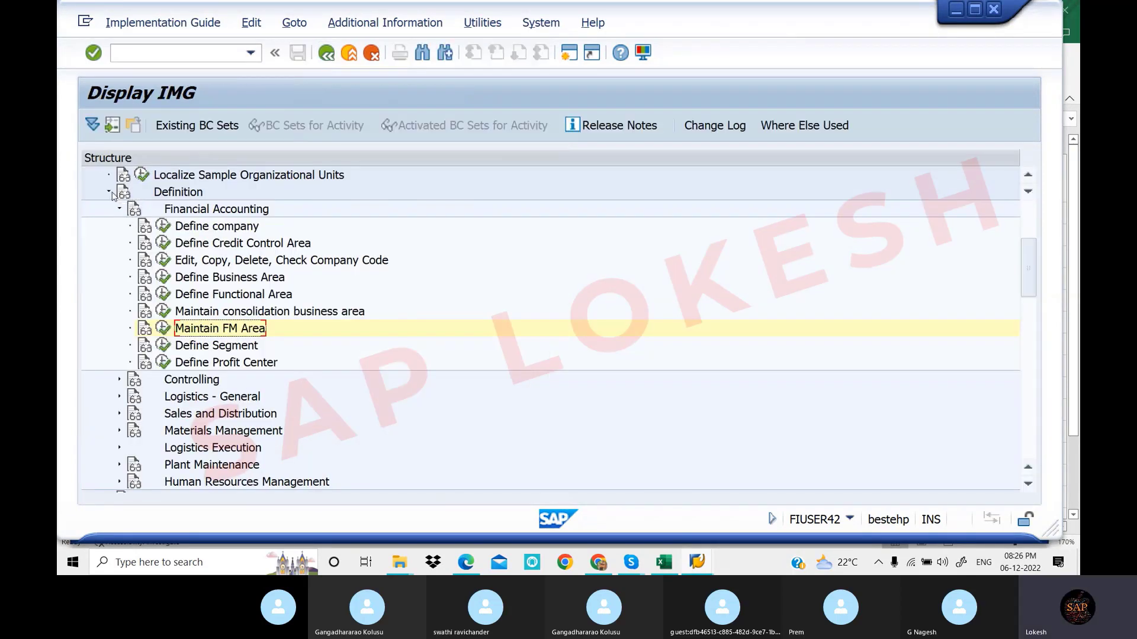
pyautogui.click(109, 193)
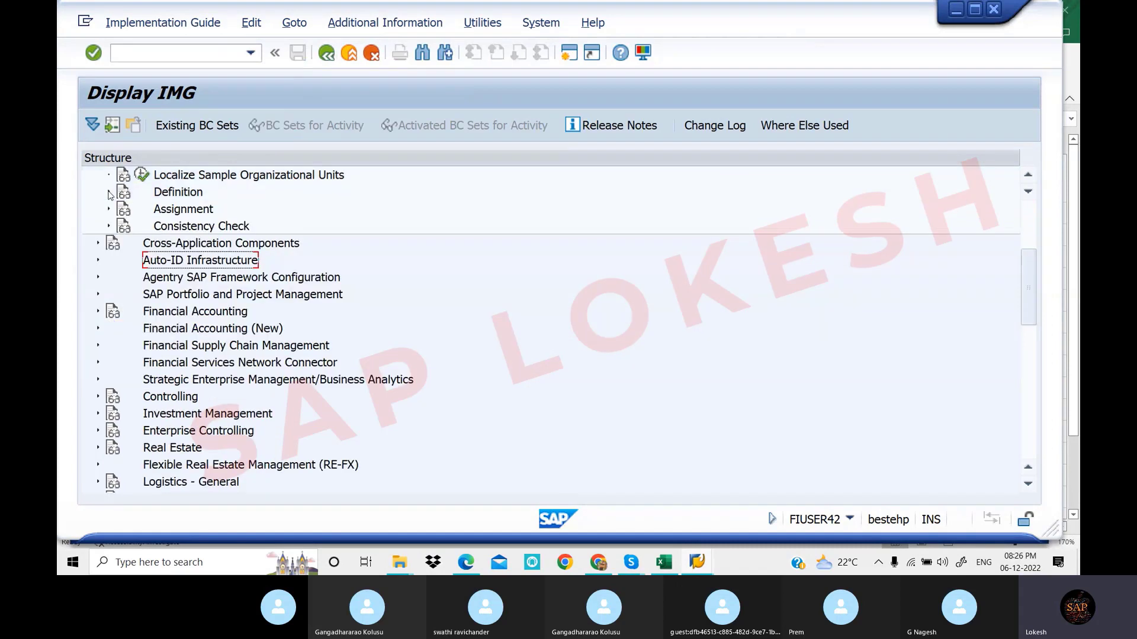
pyautogui.click(665, 563)
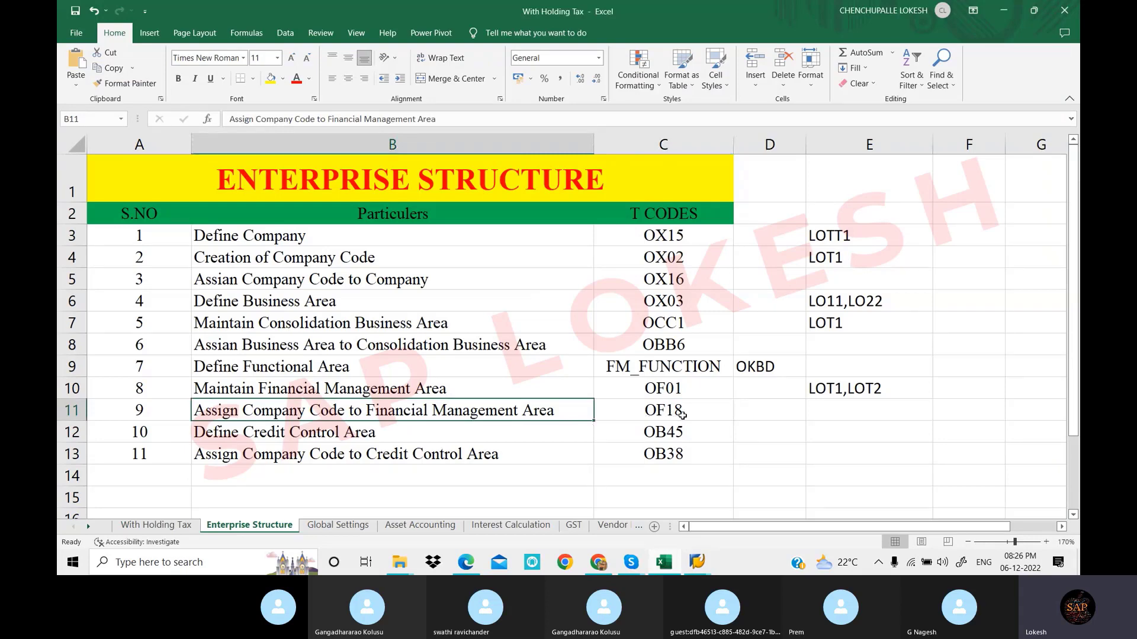
pyautogui.click(701, 563)
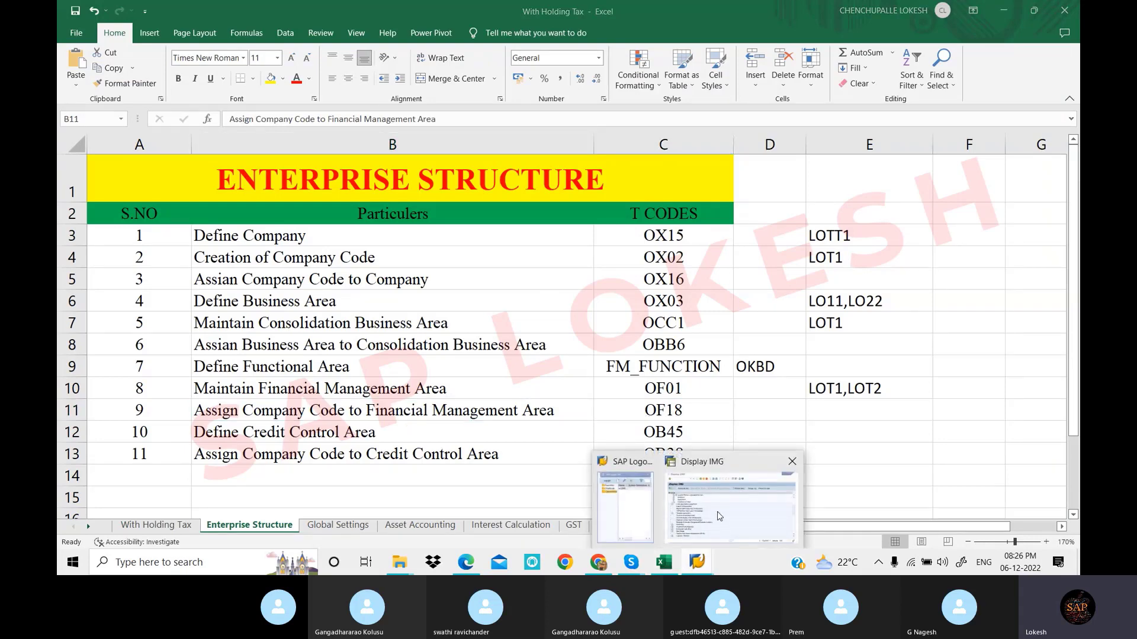
pyautogui.click(719, 517)
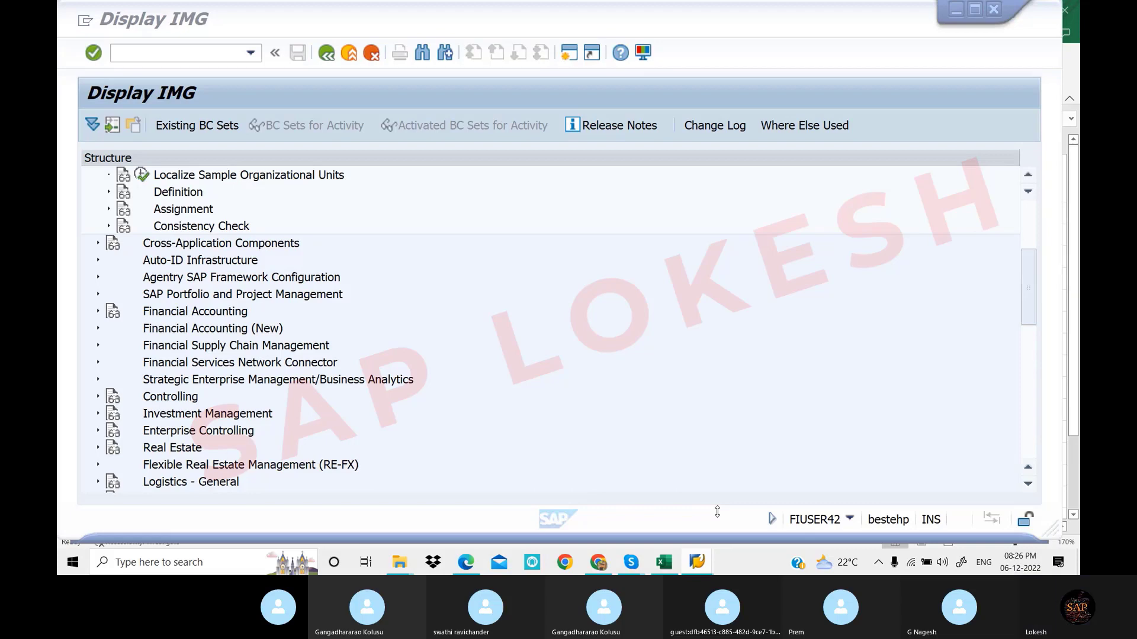
# Expand Assignment > Financial Accounting and run 'Assign company code to financial management area'
pyautogui.click(109, 209)
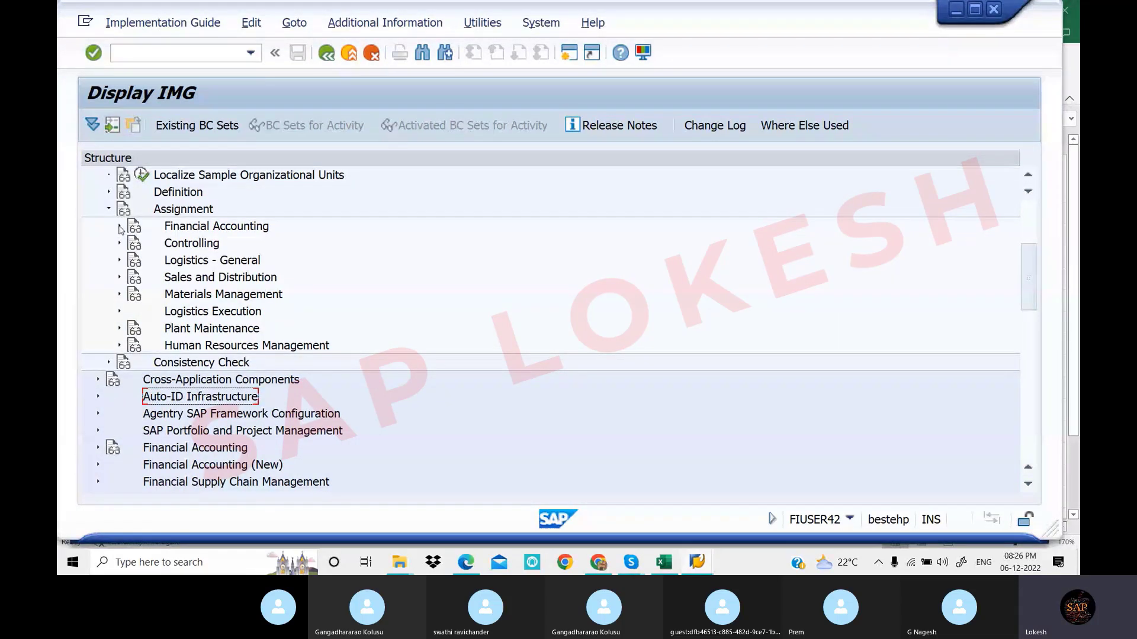
pyautogui.click(119, 226)
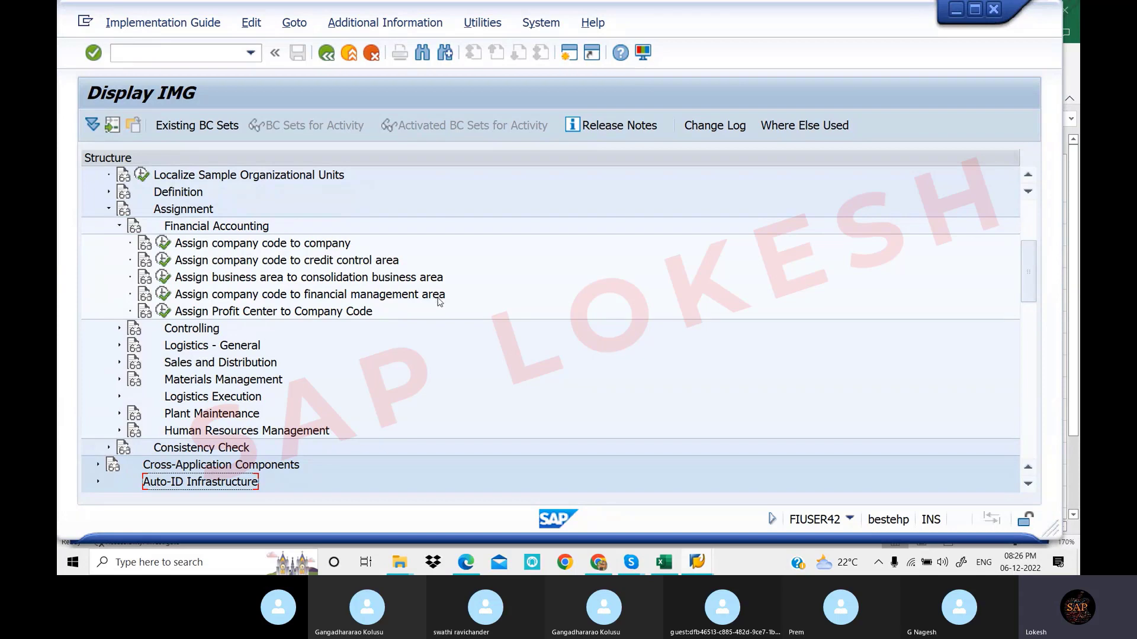
pyautogui.click(164, 296)
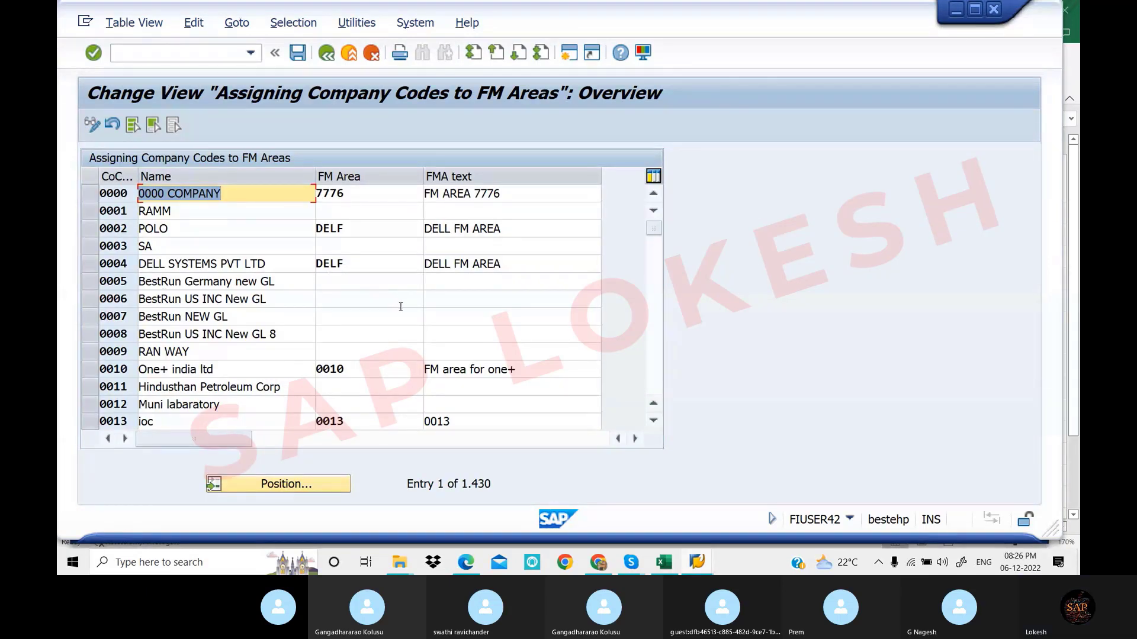
# Return to the company code assignment table and open the company code lookup dialog
pyautogui.click(625, 566)
pyautogui.click(601, 522)
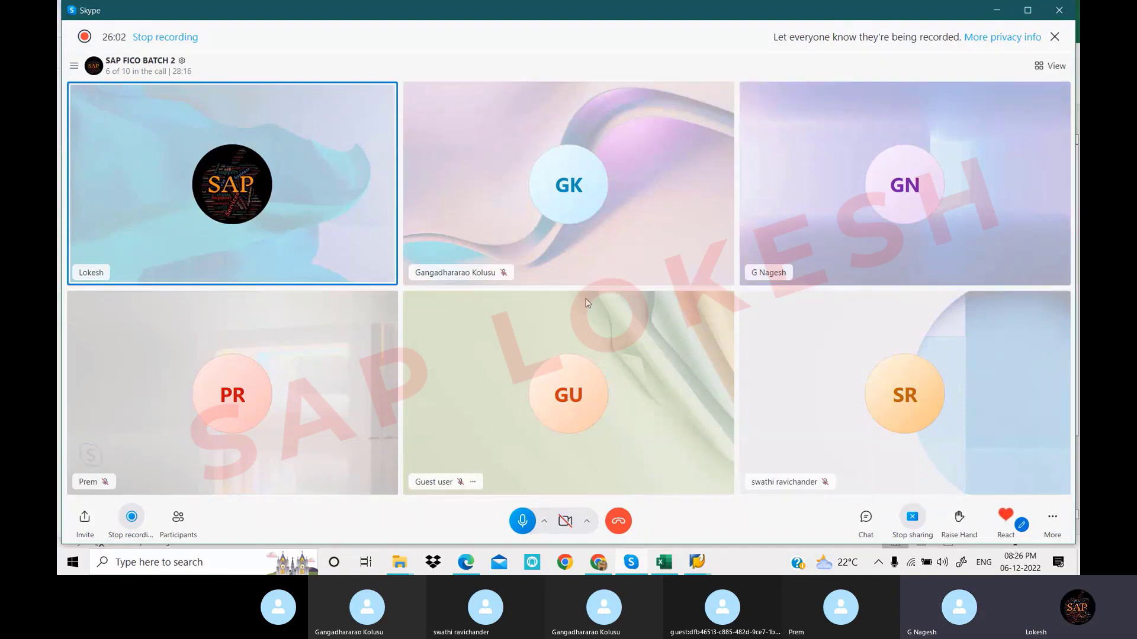
pyautogui.click(697, 562)
pyautogui.click(704, 529)
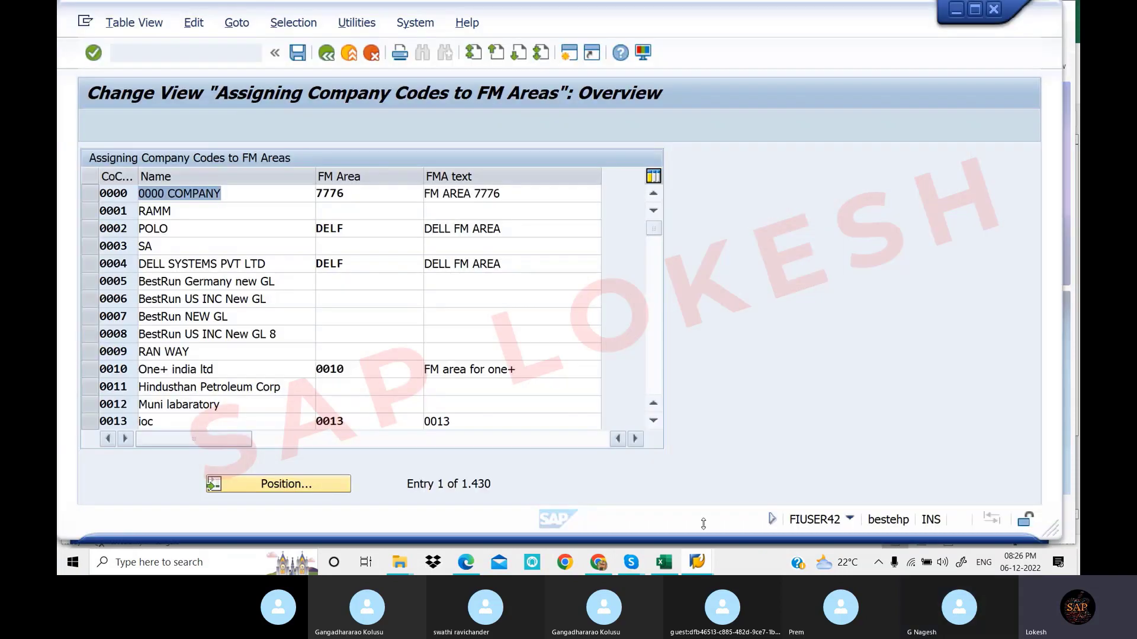
pyautogui.click(325, 487)
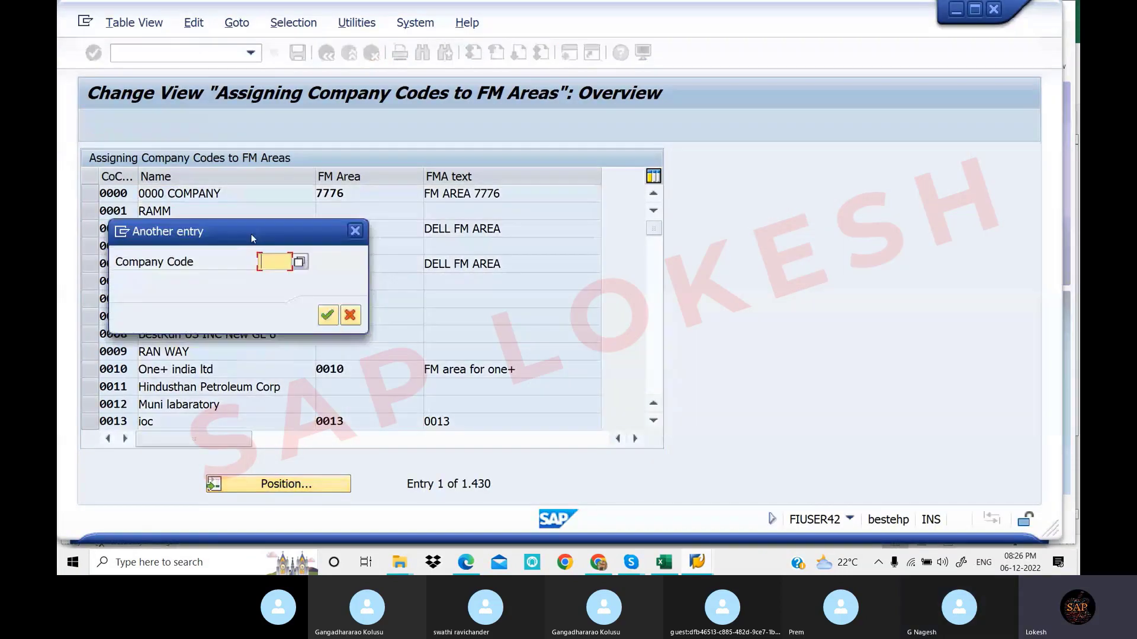
pyautogui.moveTo(254, 236); pyautogui.dragTo(582, 237)
# Check the company and company code noted in Excel cells E3 and E4, then return to SAP
pyautogui.click(671, 563)
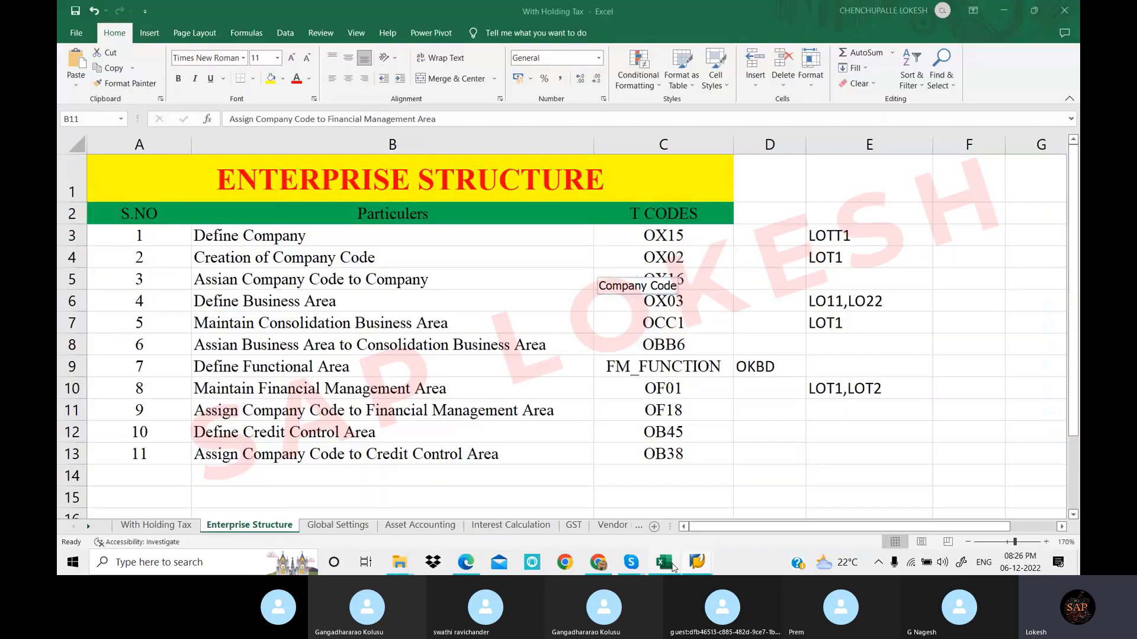
pyautogui.click(408, 259)
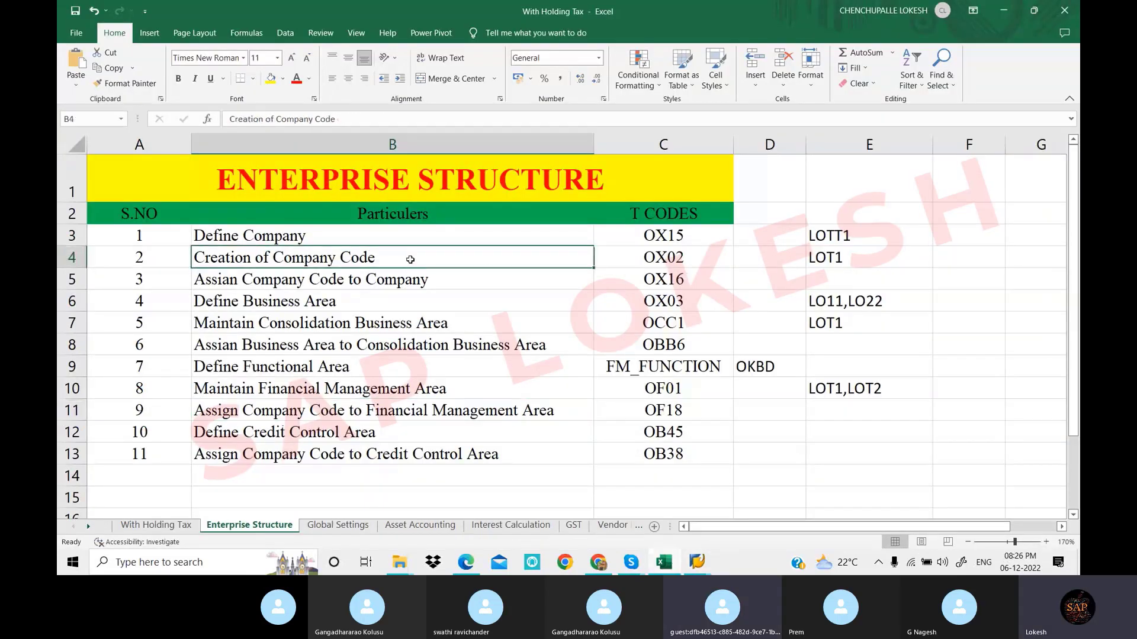
pyautogui.click(852, 258)
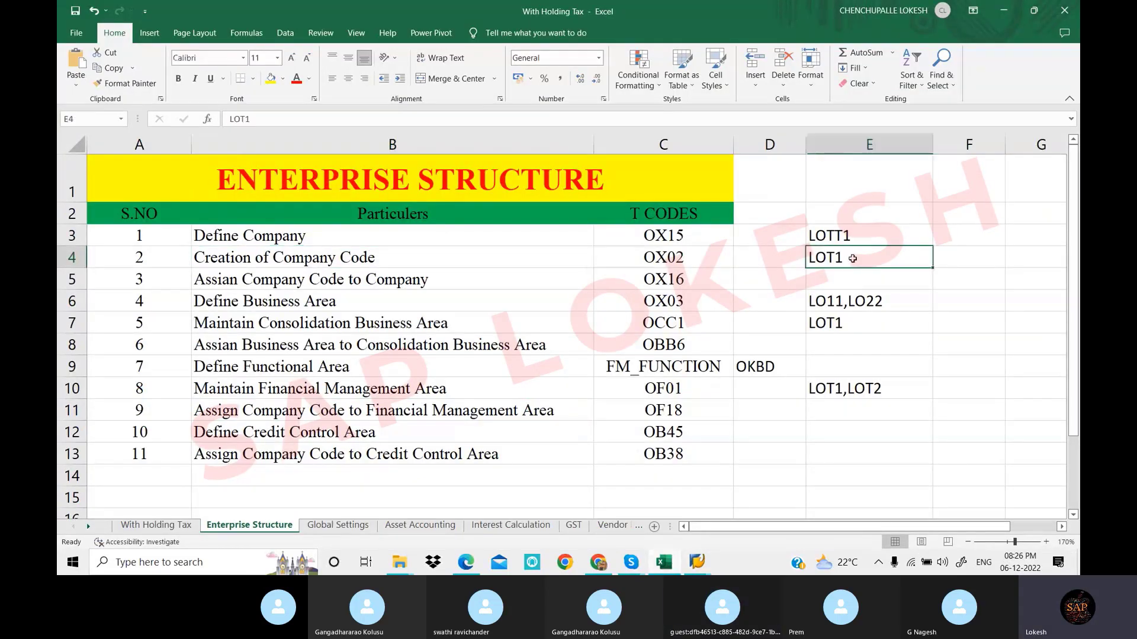
pyautogui.click(839, 236)
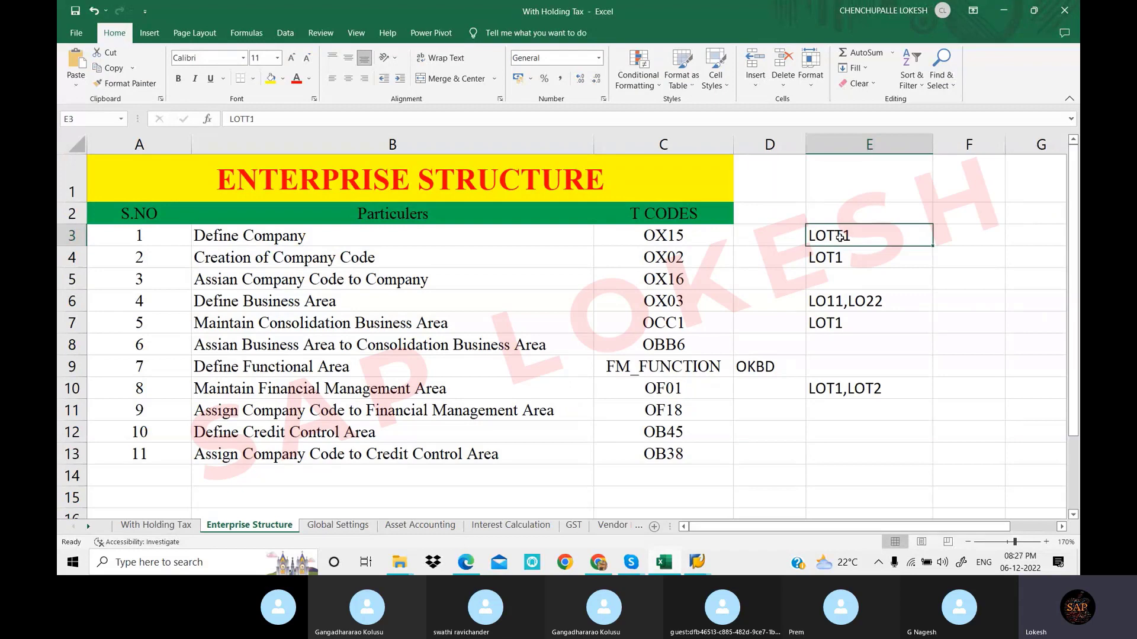
pyautogui.click(852, 258)
pyautogui.click(708, 563)
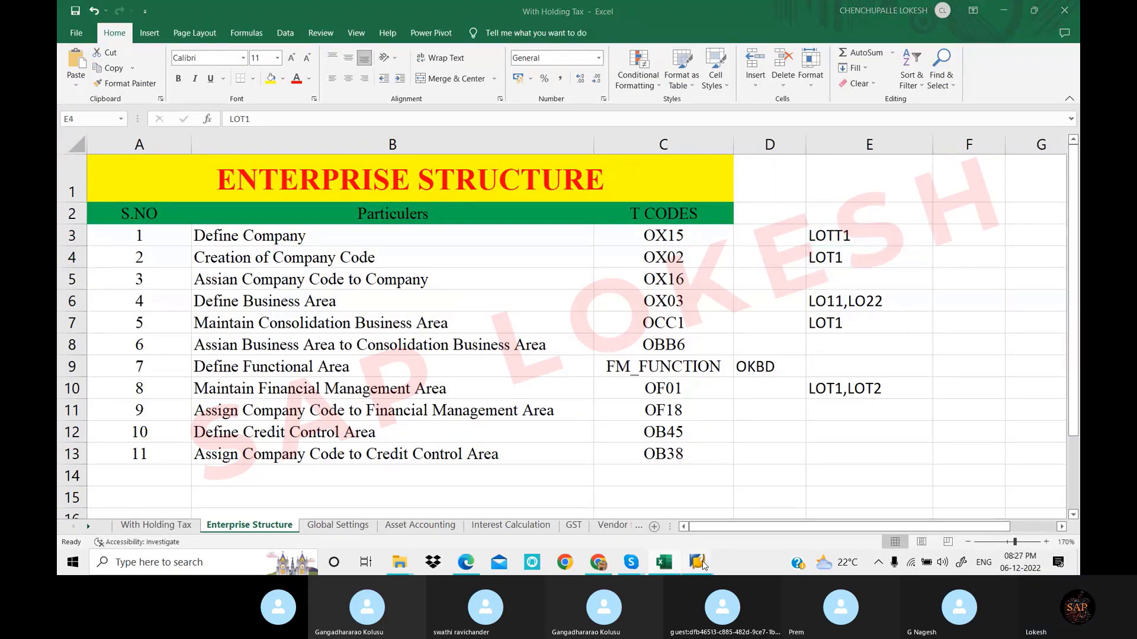
pyautogui.click(721, 523)
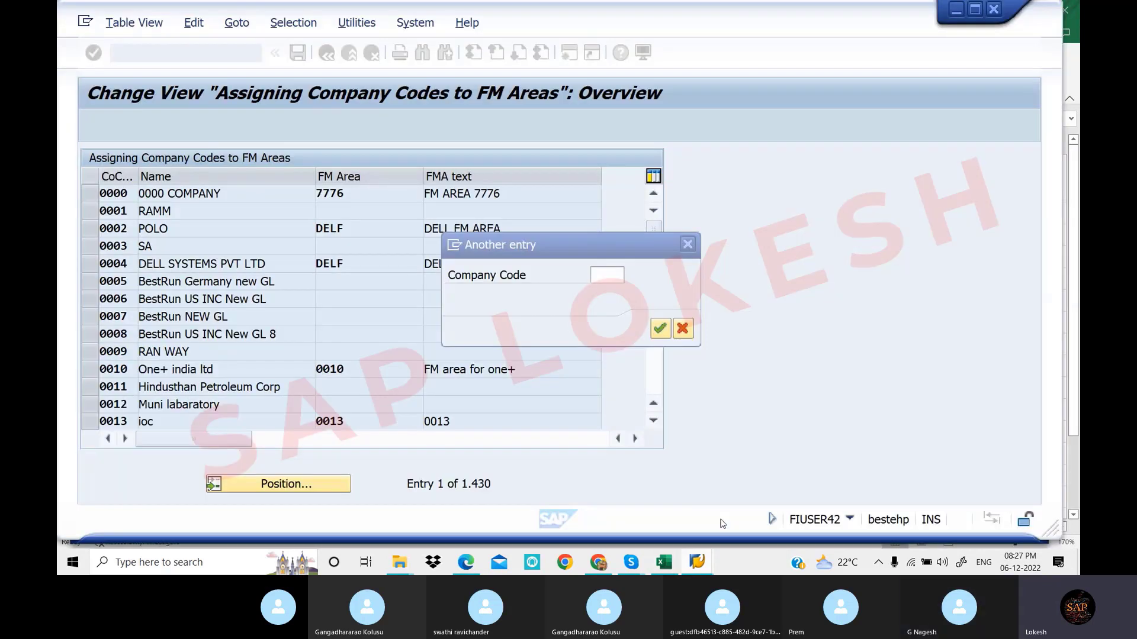
# Jump the assignment list to company code LOT1 (LOT PVT LTD)
pyautogui.write('L')
pyautogui.click(605, 291)
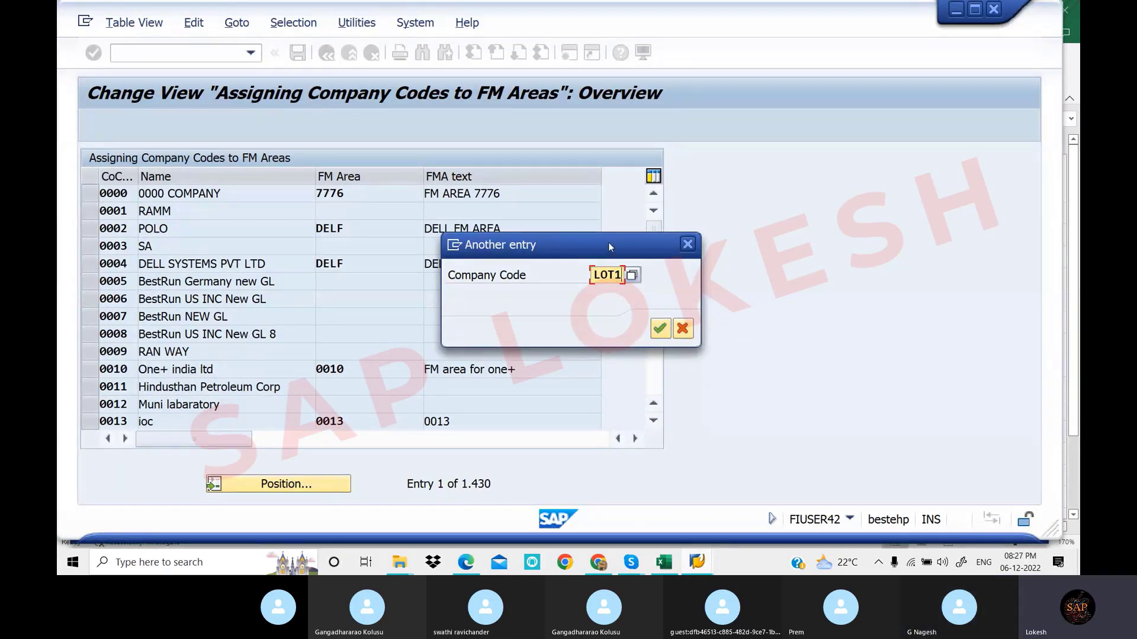
pyautogui.moveTo(610, 247); pyautogui.dragTo(704, 272)
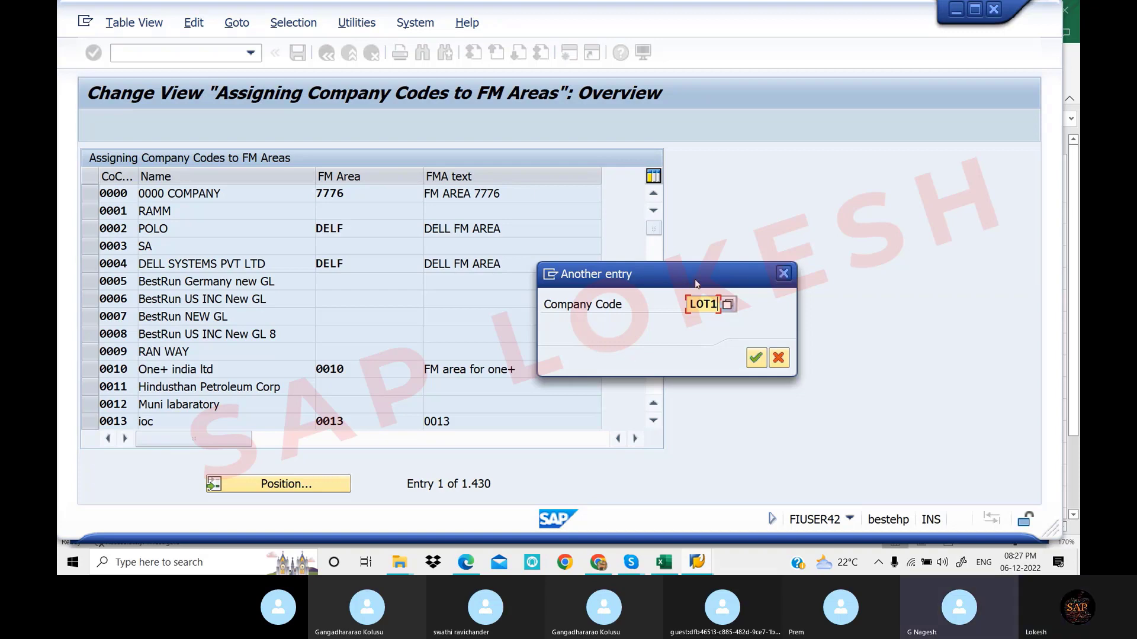
pyautogui.moveTo(698, 274); pyautogui.dragTo(861, 257)
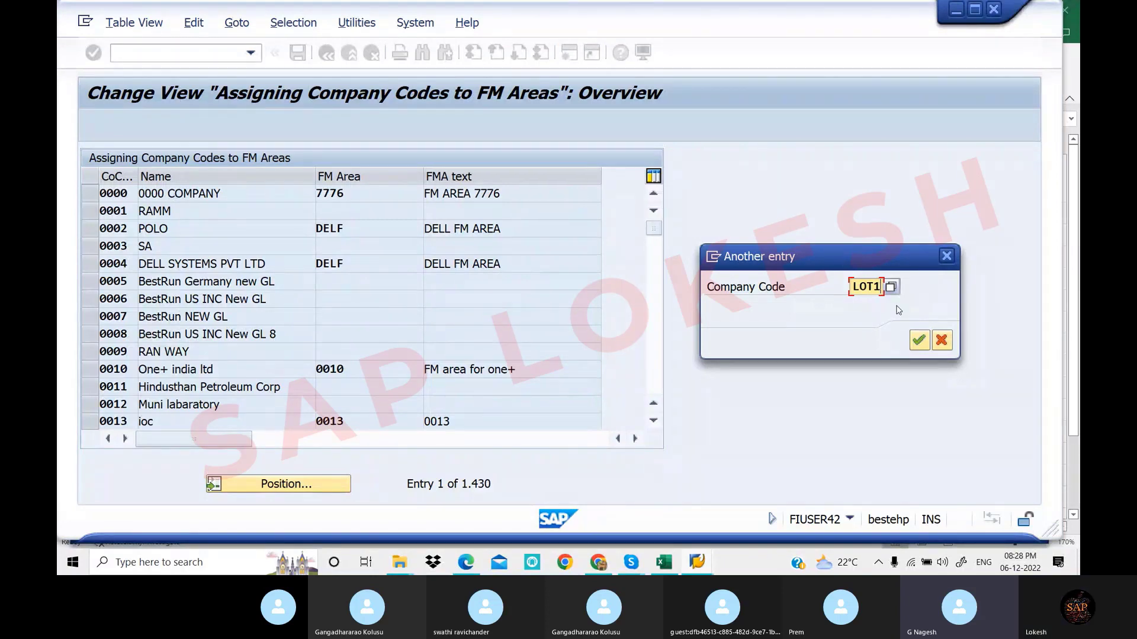
pyautogui.click(918, 341)
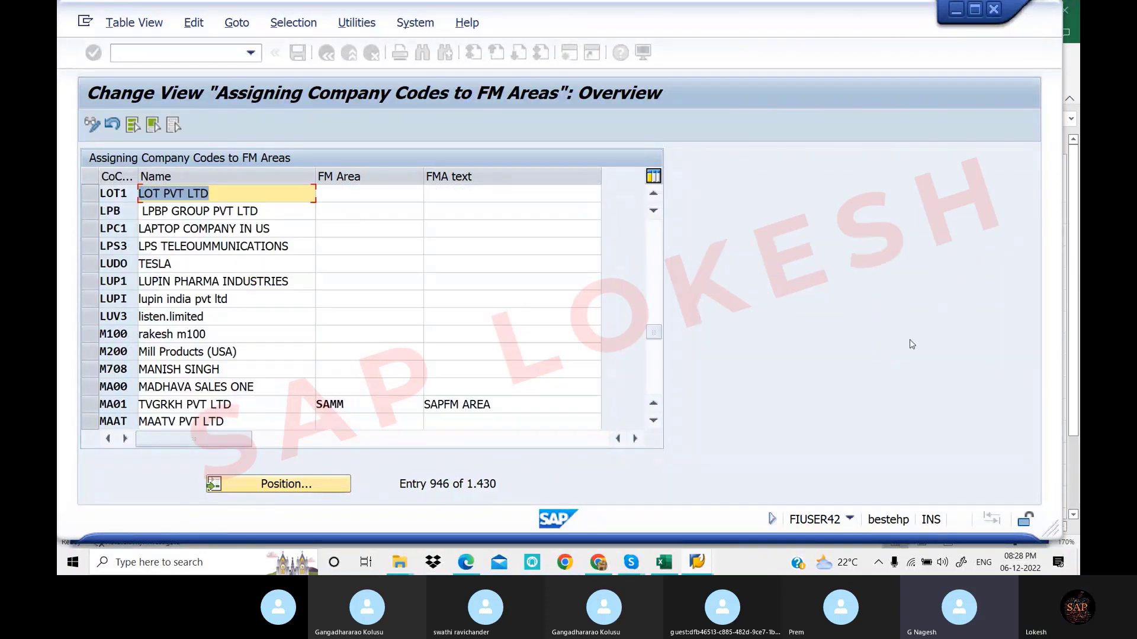
# Select LOT1's FM Area cell, leave it empty, and switch to the Enterprise Structure workbook
pyautogui.click(355, 193)
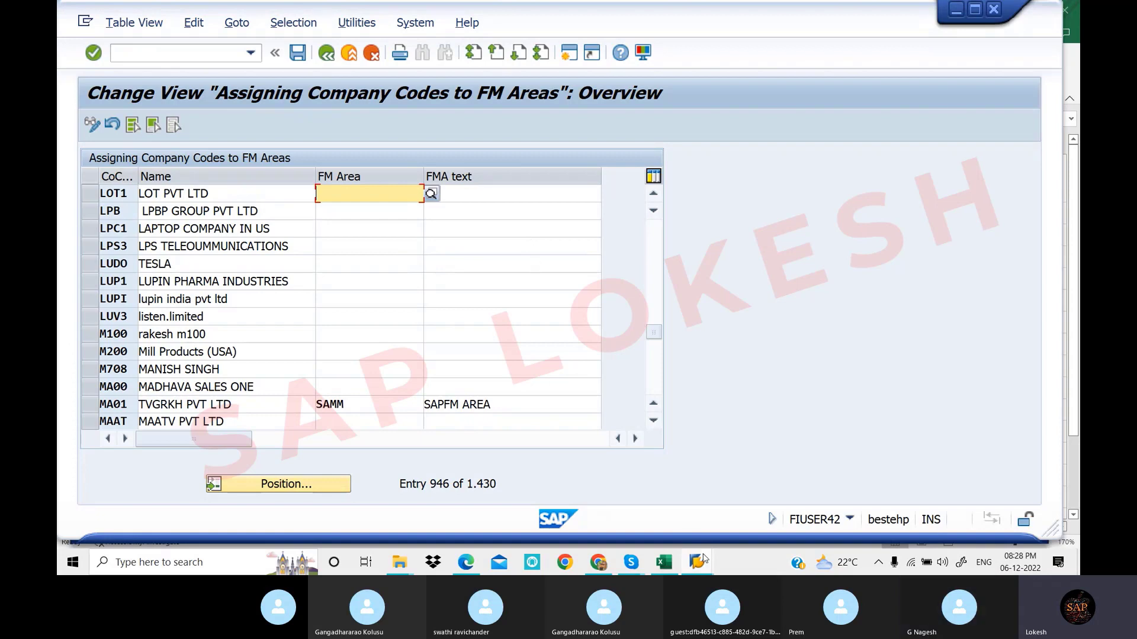
pyautogui.click(660, 569)
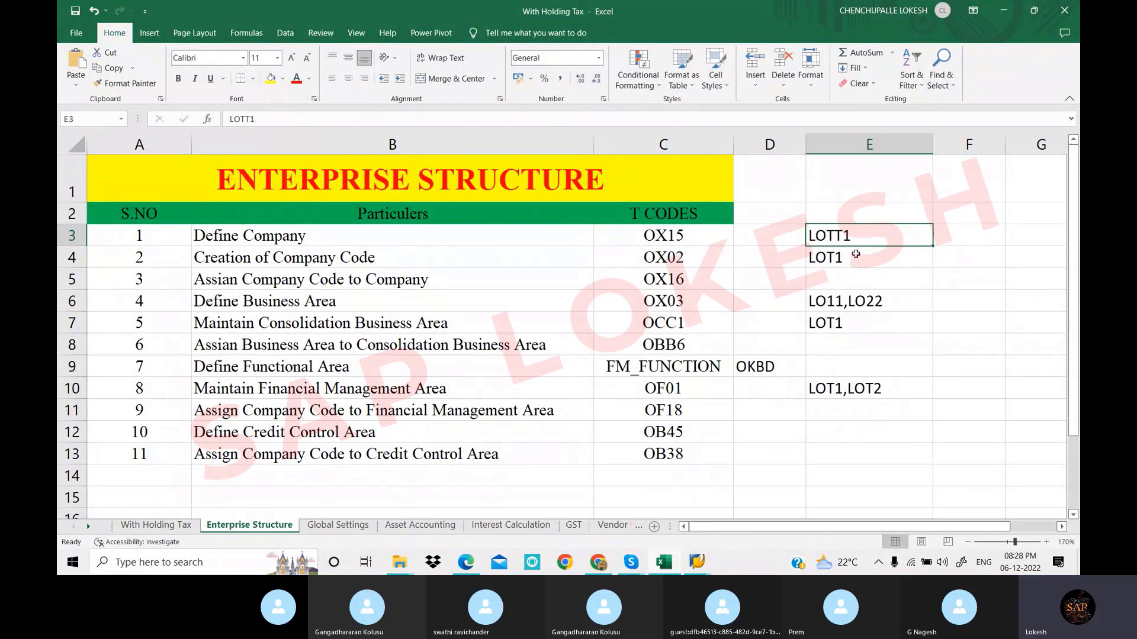
# Extend cell E4 to read LOT1,LOT2,LOT3, then return to the SAP assignment screen
pyautogui.doubleClick(858, 257)
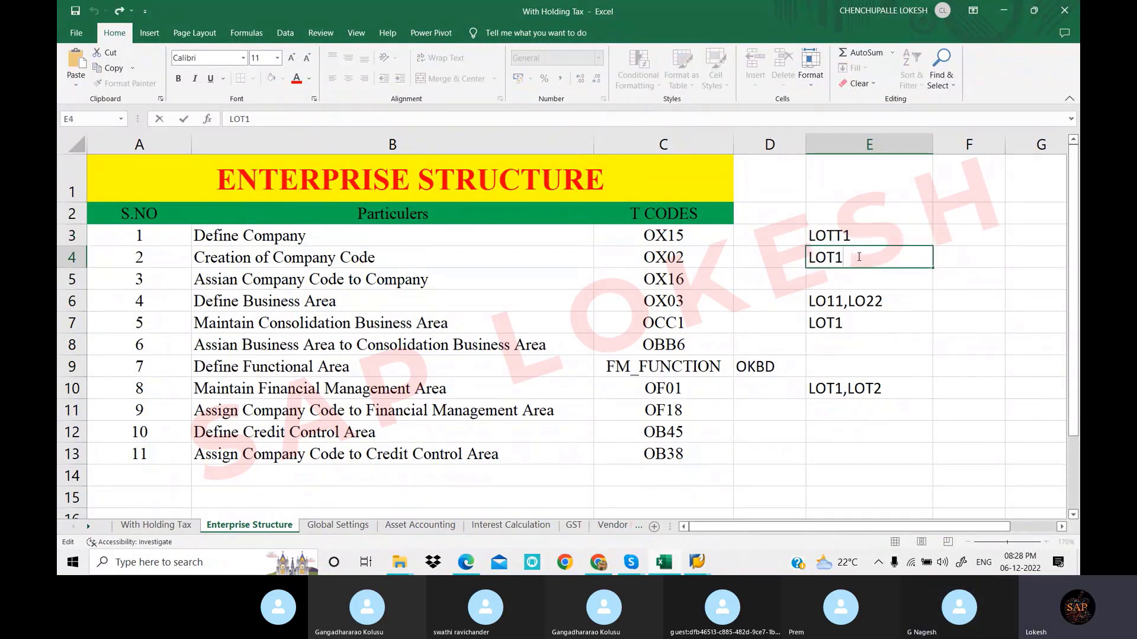
pyautogui.write(',LOT2,LO')
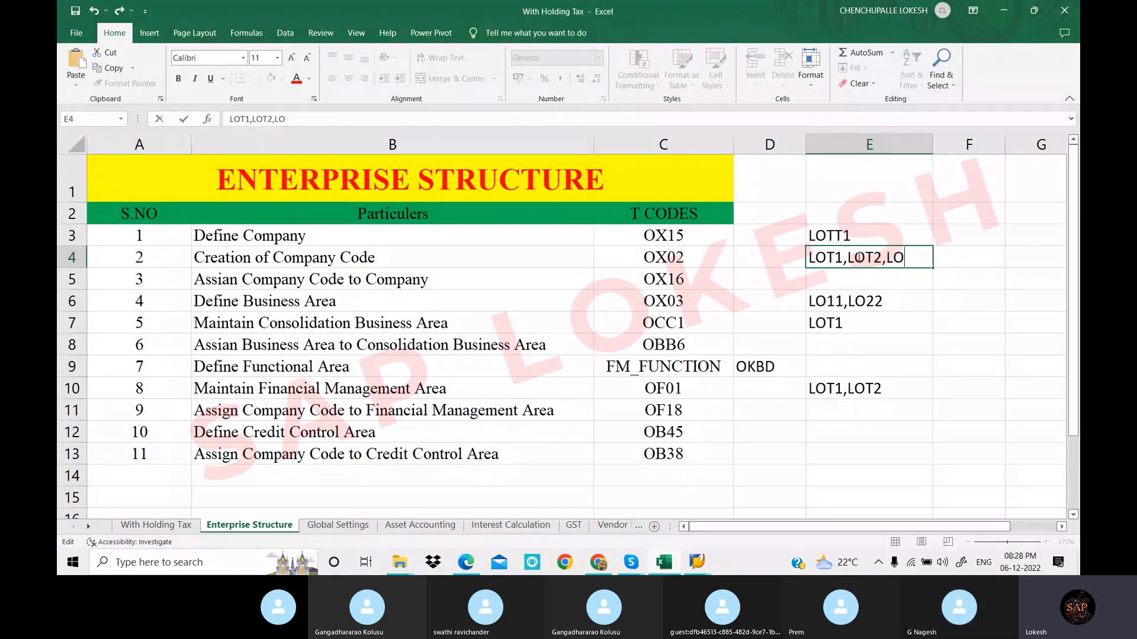
pyautogui.write('T3')
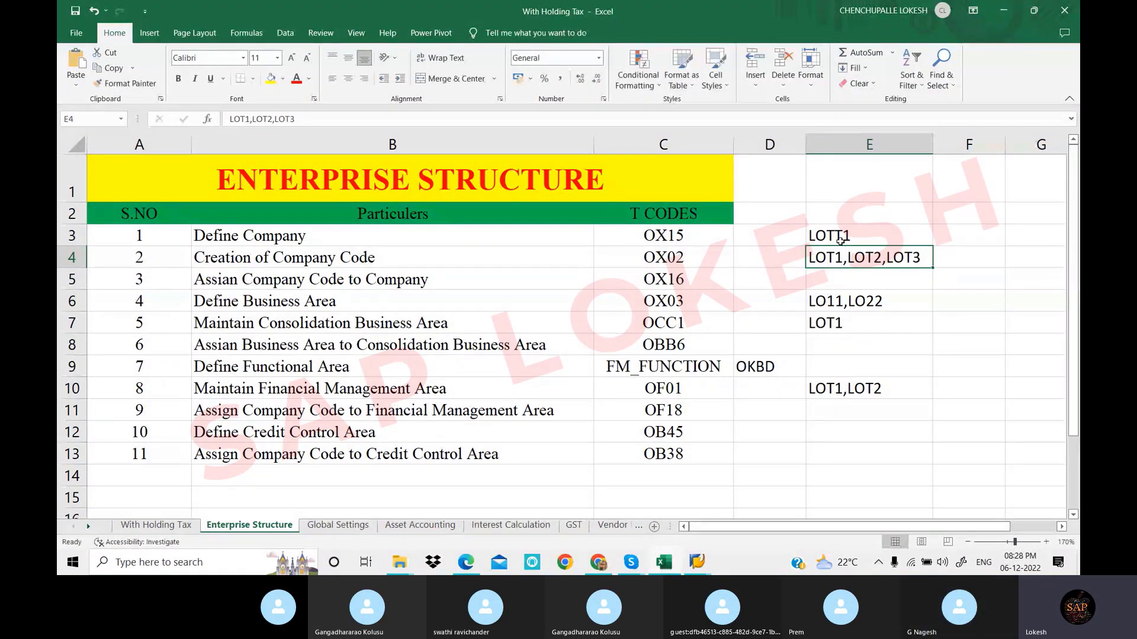
pyautogui.click(845, 236)
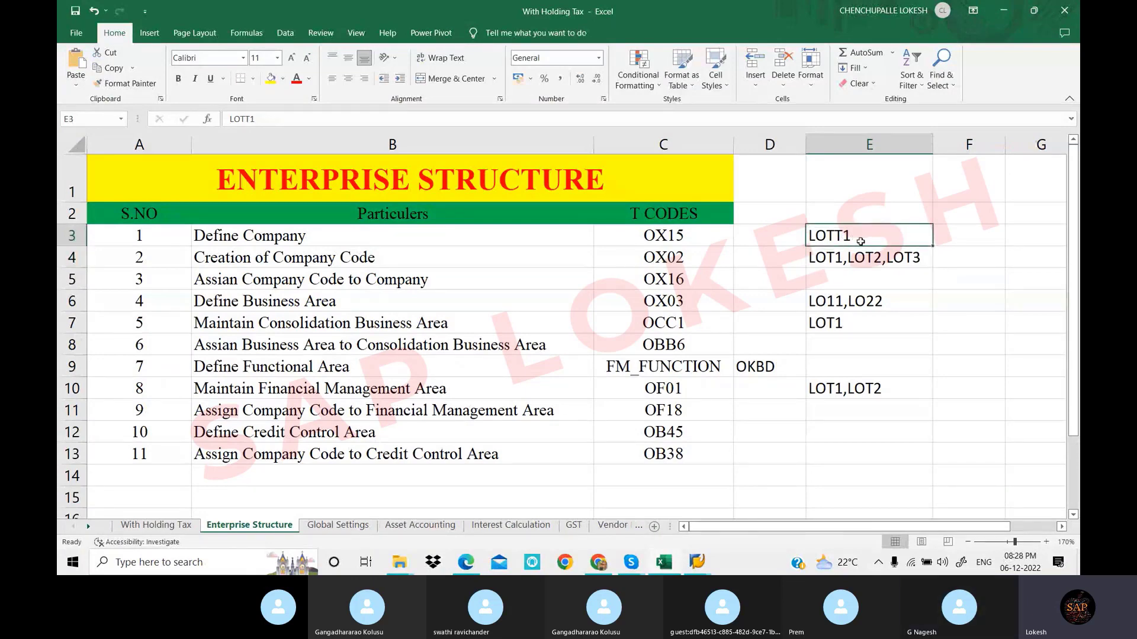
pyautogui.click(856, 261)
pyautogui.moveTo(1017, 269); pyautogui.dragTo(1031, 264)
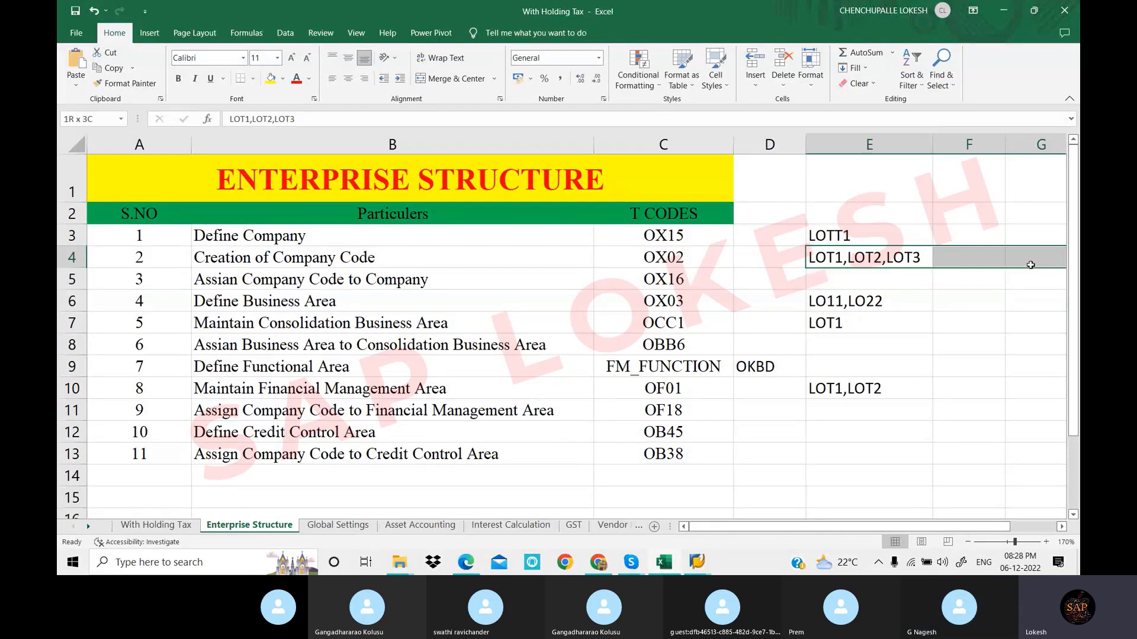
pyautogui.click(867, 237)
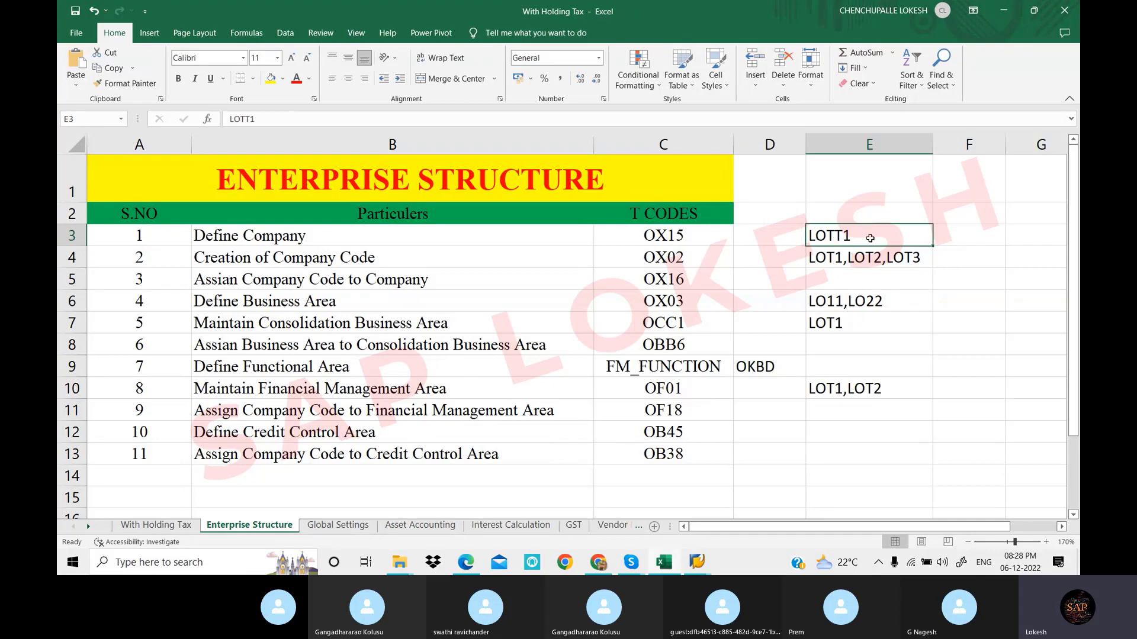
pyautogui.click(878, 257)
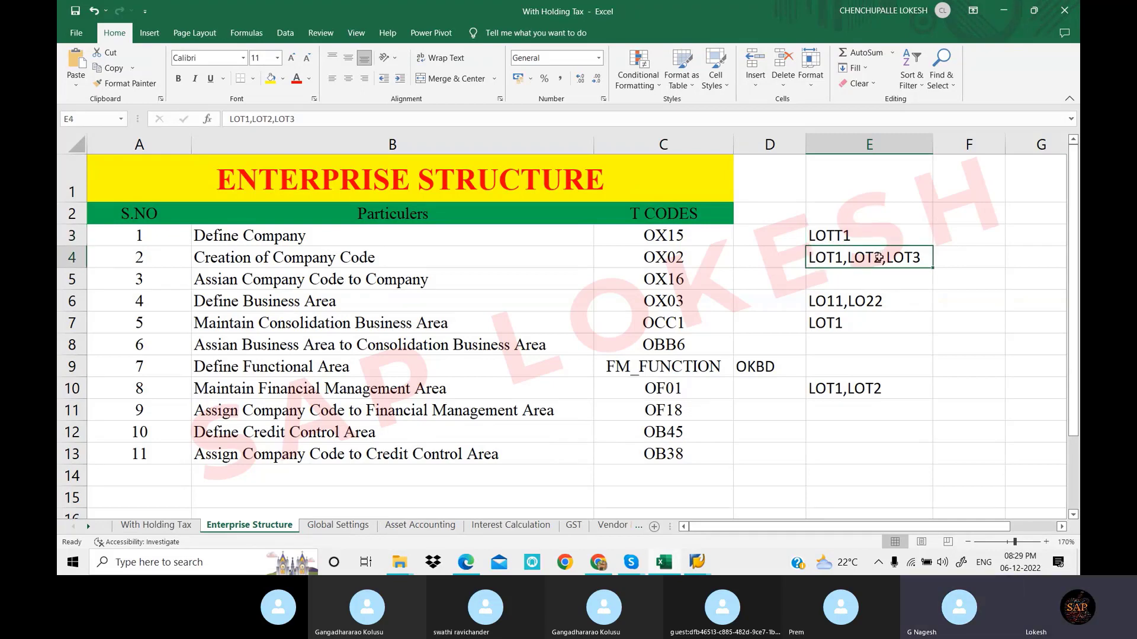
pyautogui.moveTo(699, 565)
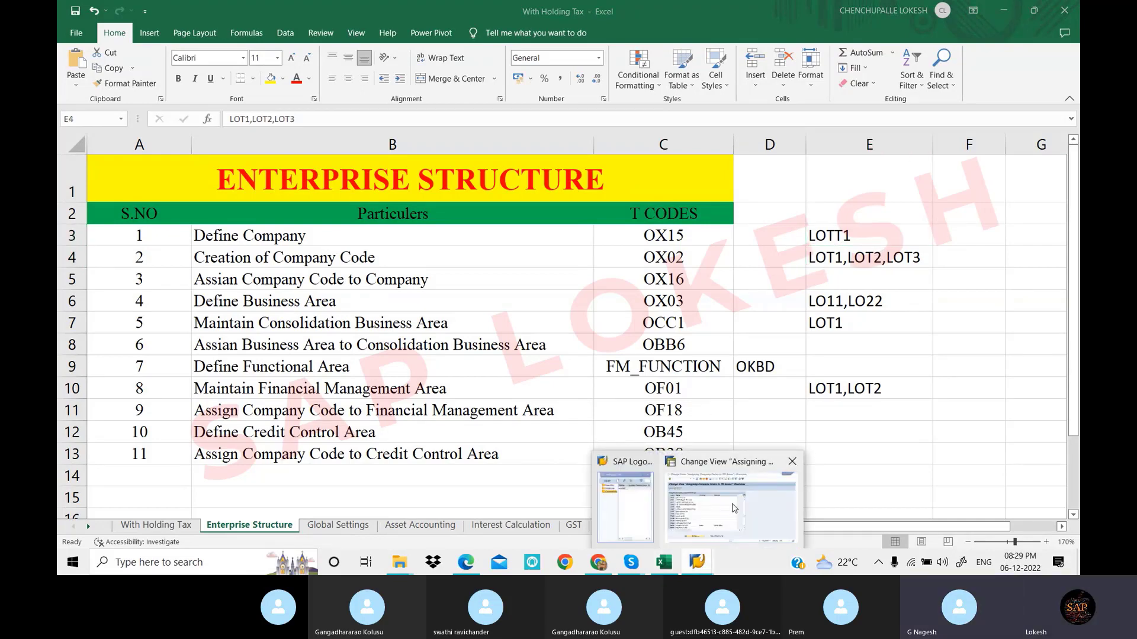
pyautogui.click(732, 504)
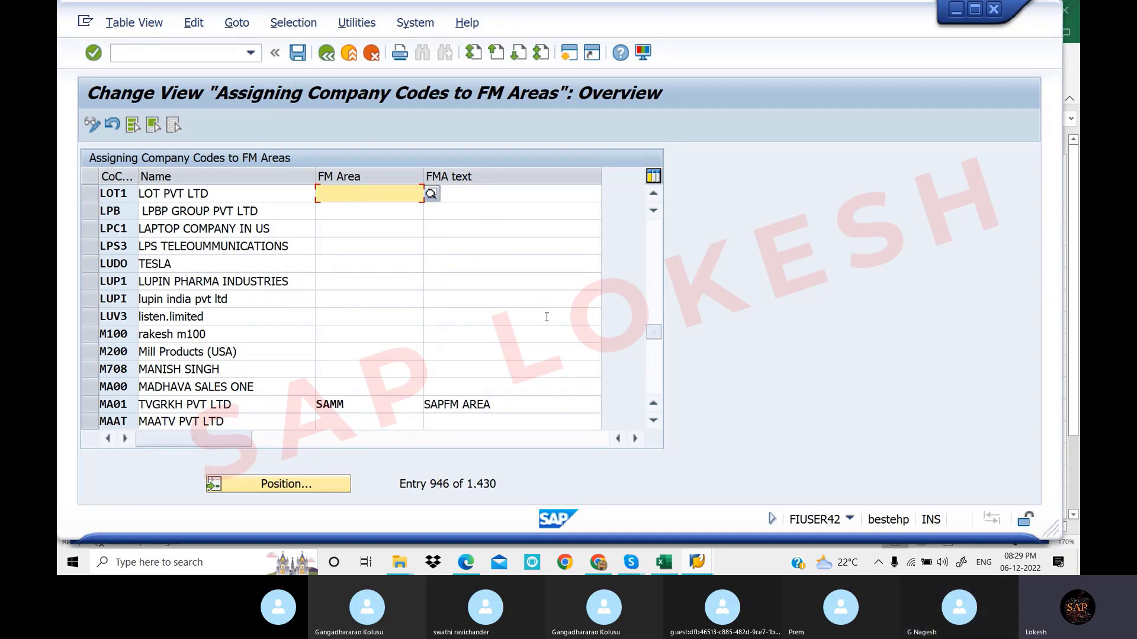
# Check the FM areas noted in cell E10 of the Excel workbook
pyautogui.click(699, 562)
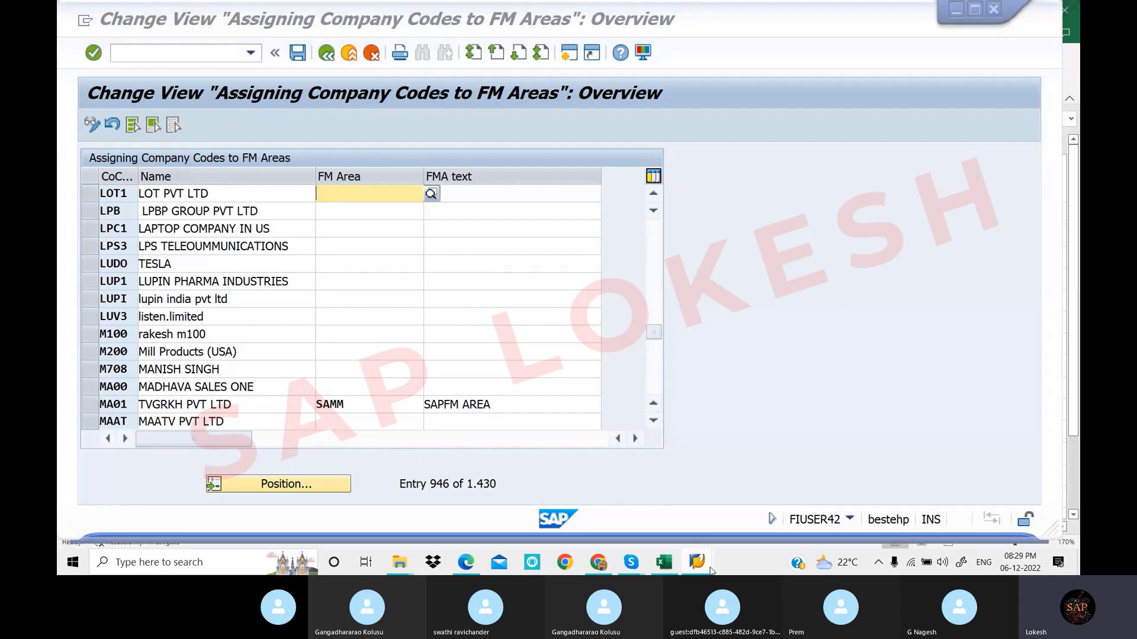
pyautogui.click(664, 563)
pyautogui.click(848, 393)
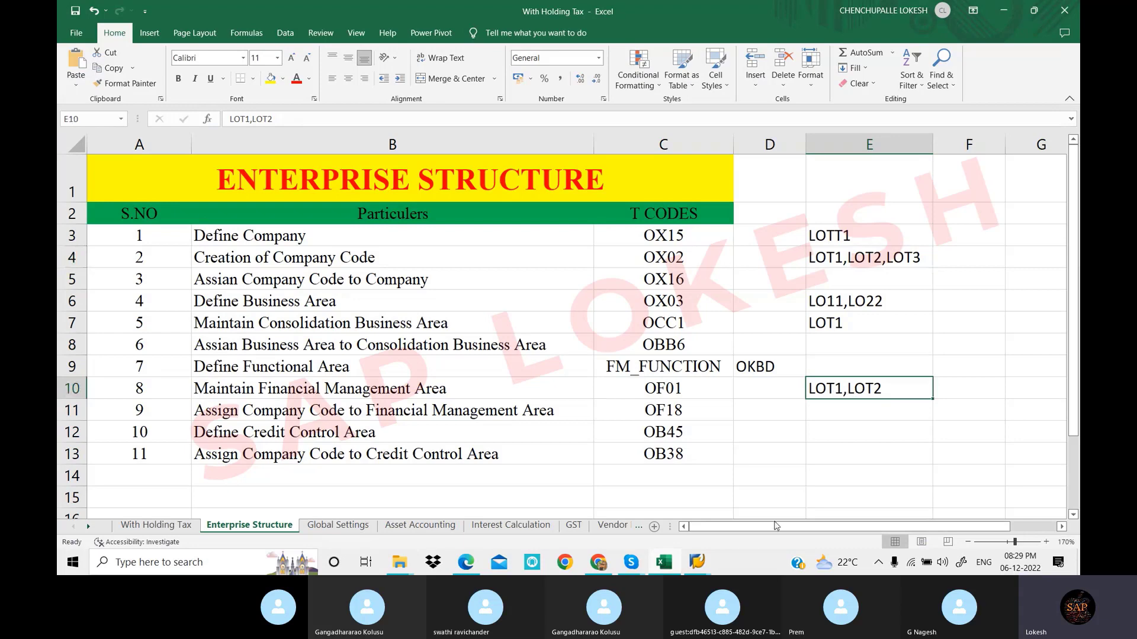
# Back in SAP, enter LOT1 in company code LOT1's FM Area field
pyautogui.click(701, 562)
pyautogui.click(736, 515)
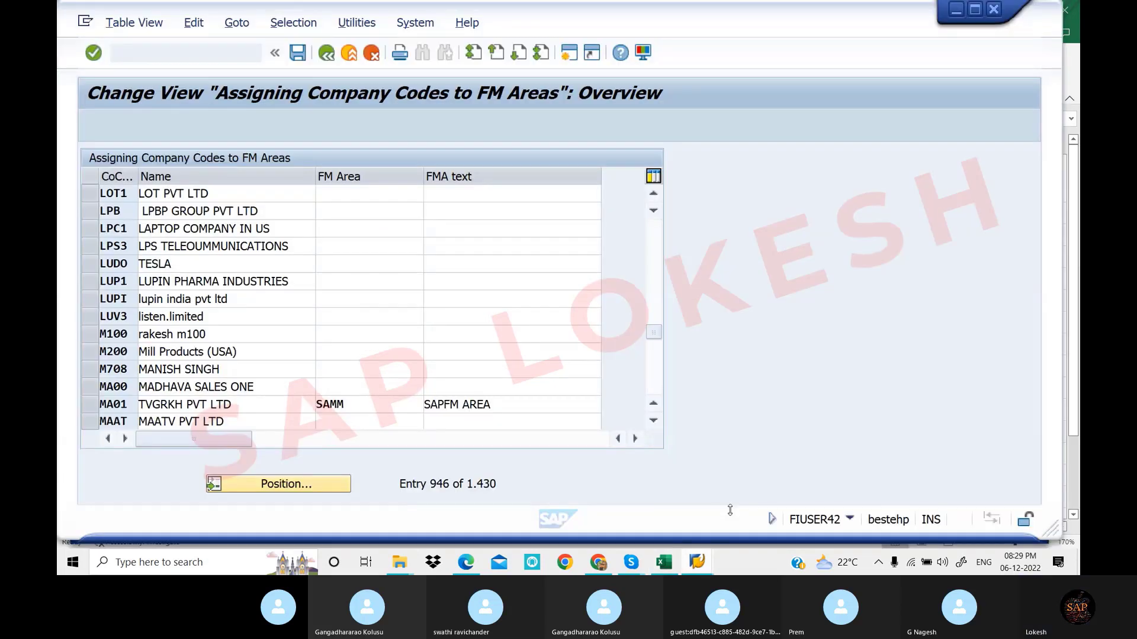
pyautogui.click(413, 199)
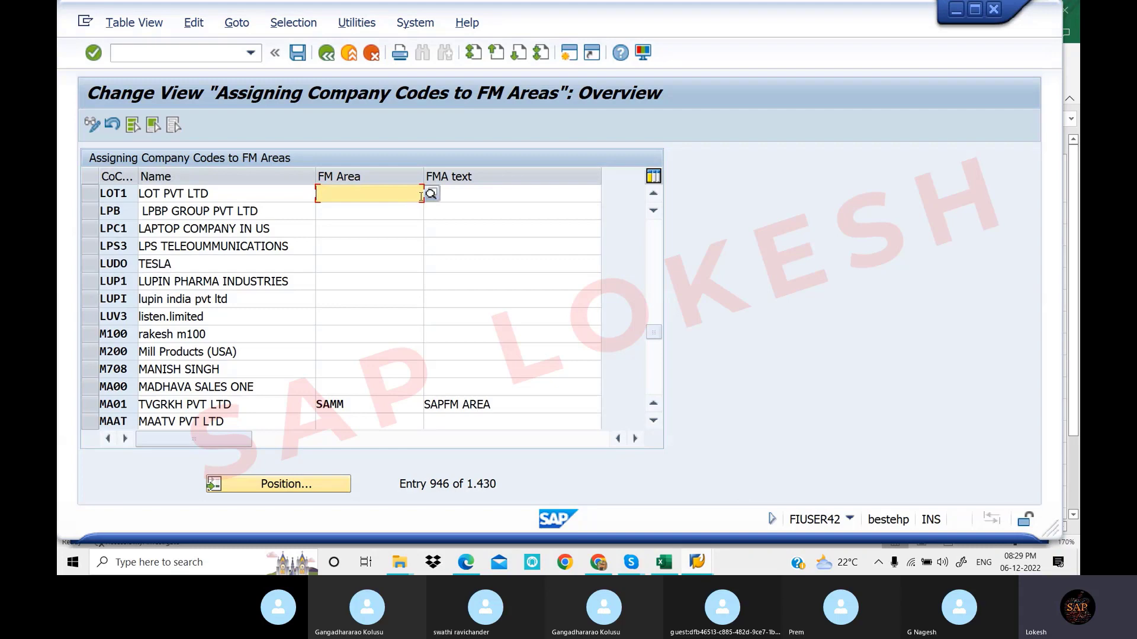
pyautogui.write('LOT')
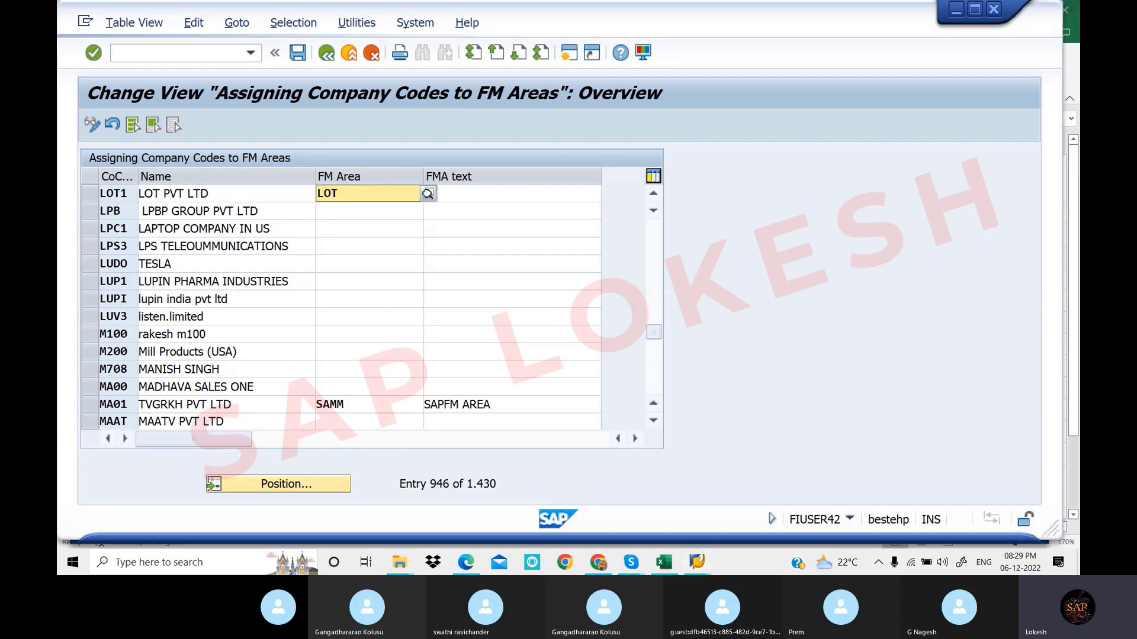
pyautogui.write('1')
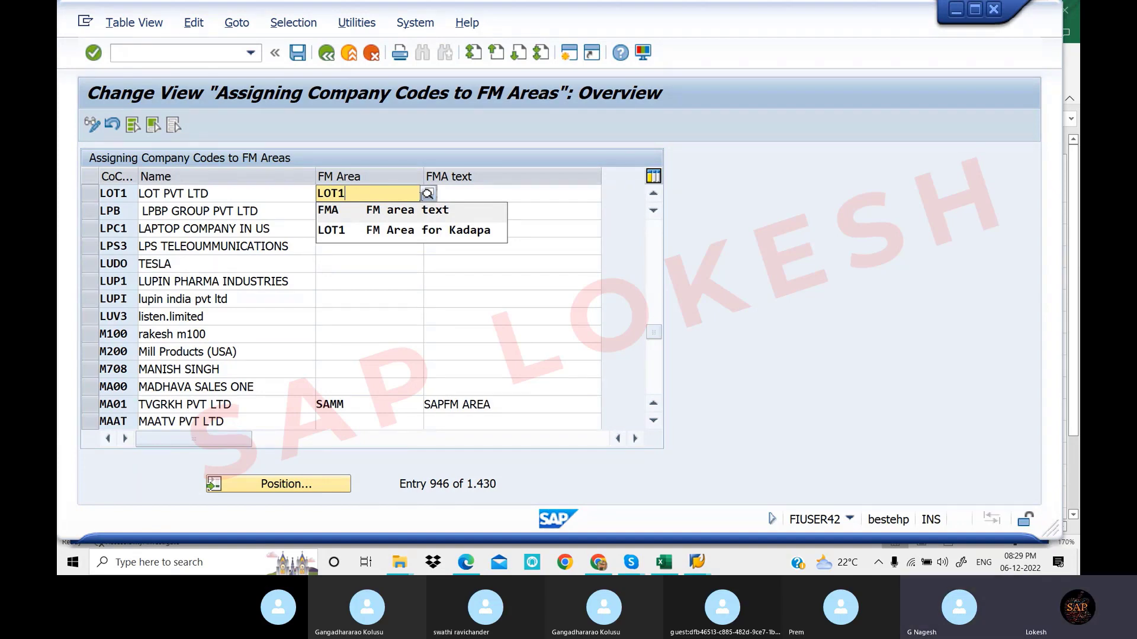
# Correct company code LOT1's FM area from LOT2 to LOT1 and validate, showing 'FM Area for Kadapa'
pyautogui.click(432, 230)
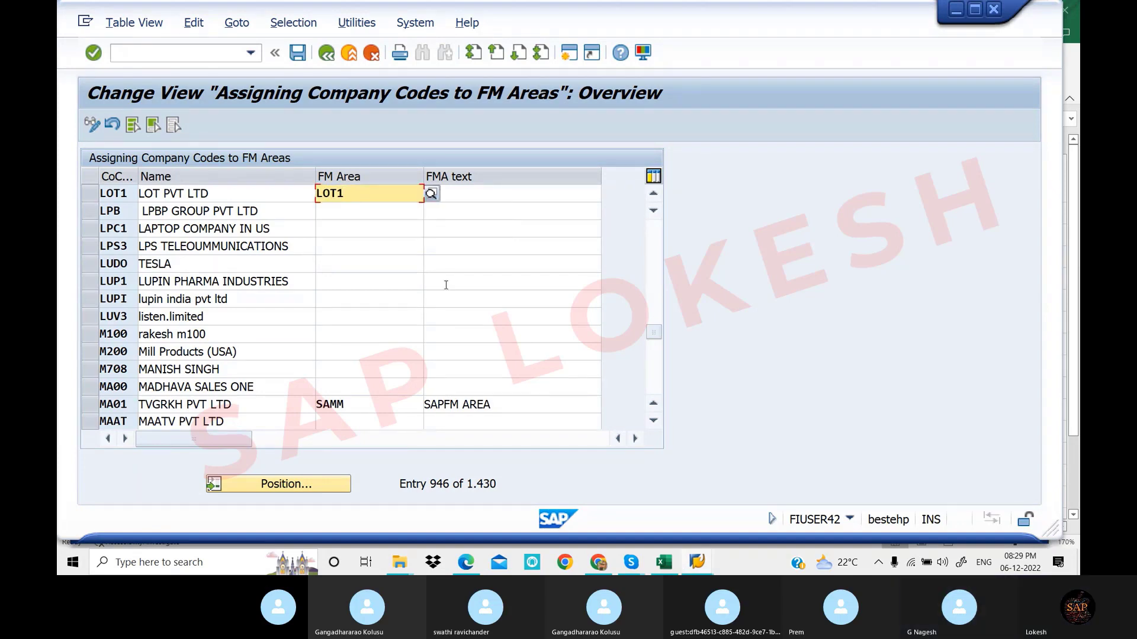
pyautogui.click(473, 194)
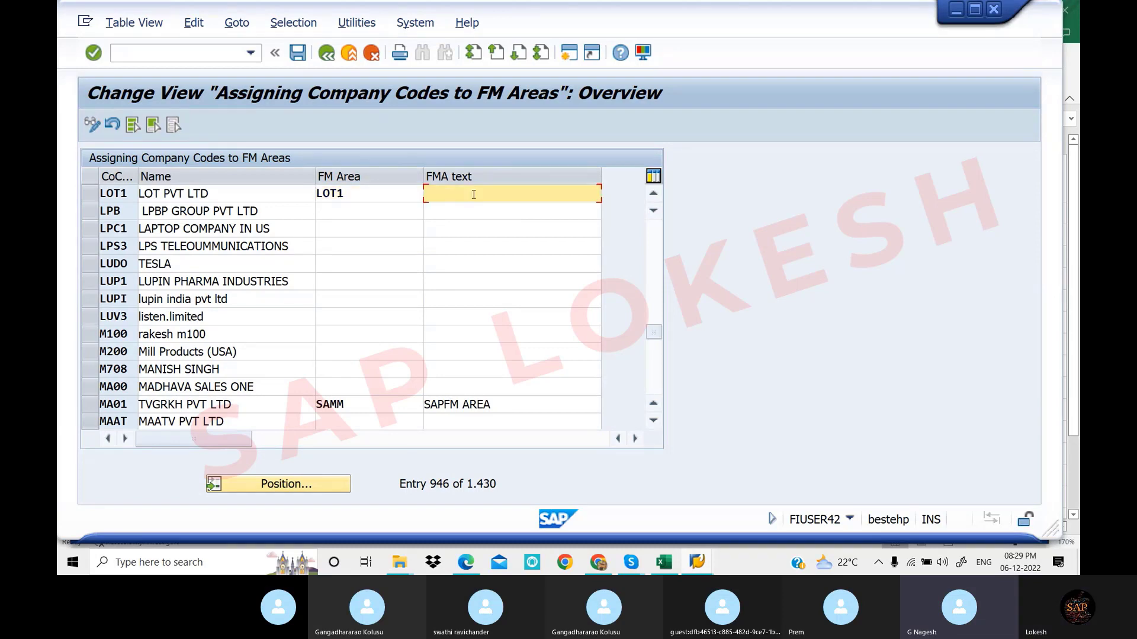
pyautogui.press('Return')
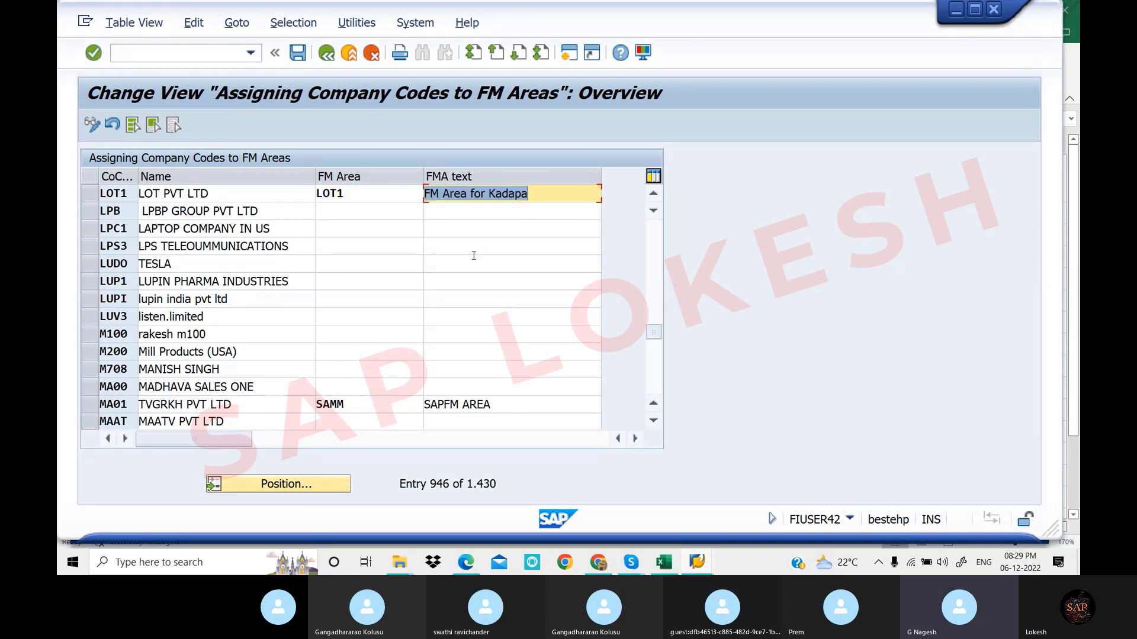
pyautogui.click(370, 193)
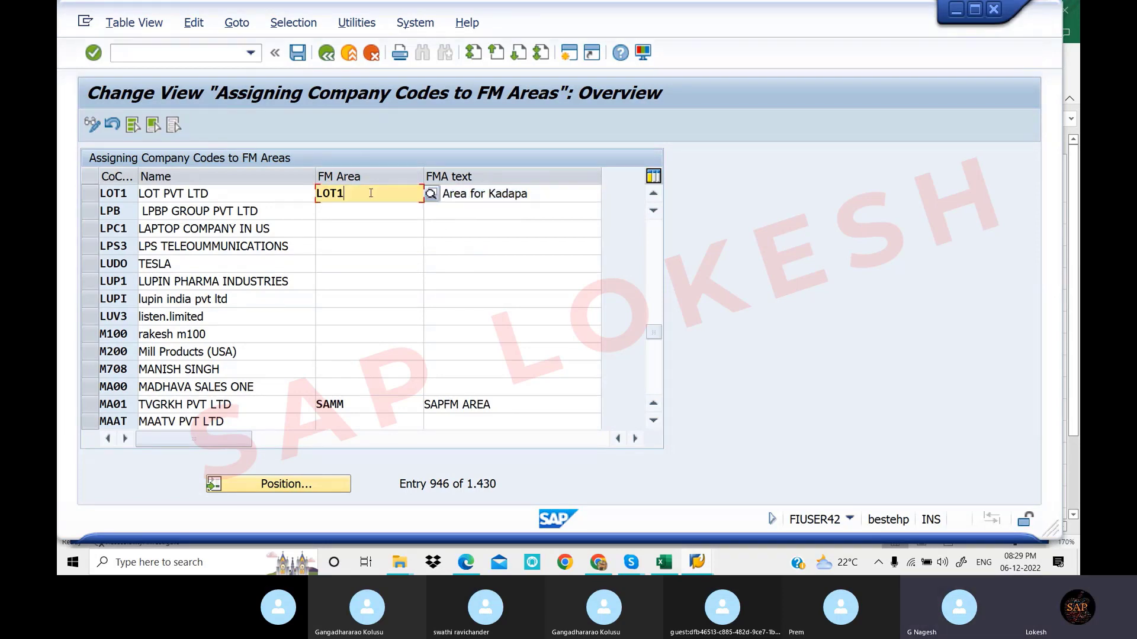
pyautogui.press('BackSpace')
pyautogui.write('2')
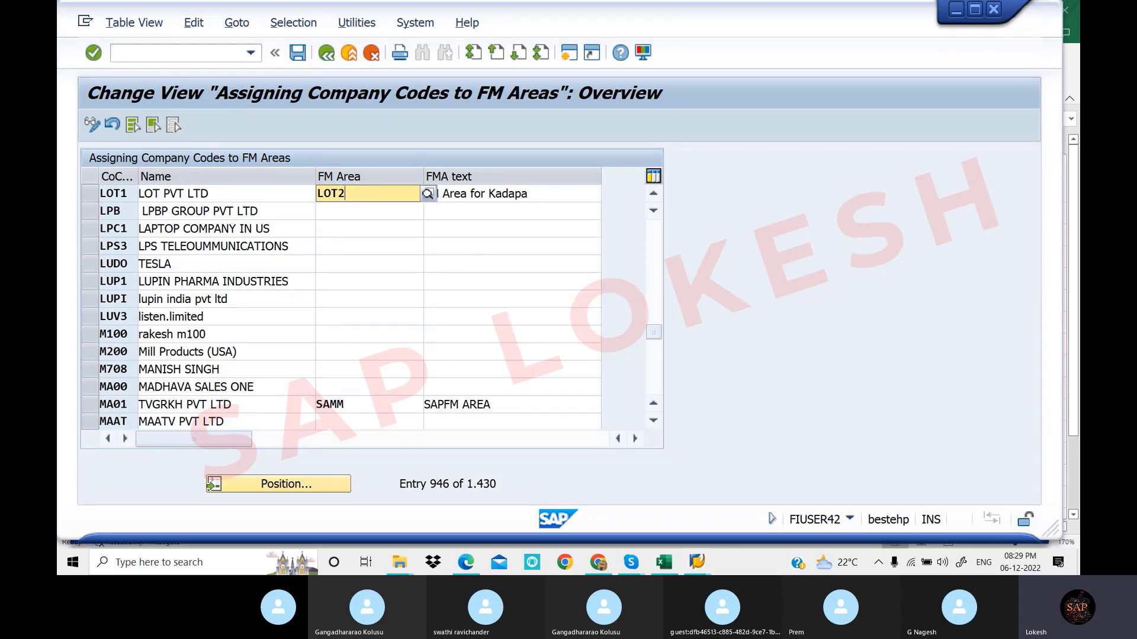
pyautogui.press('Down')
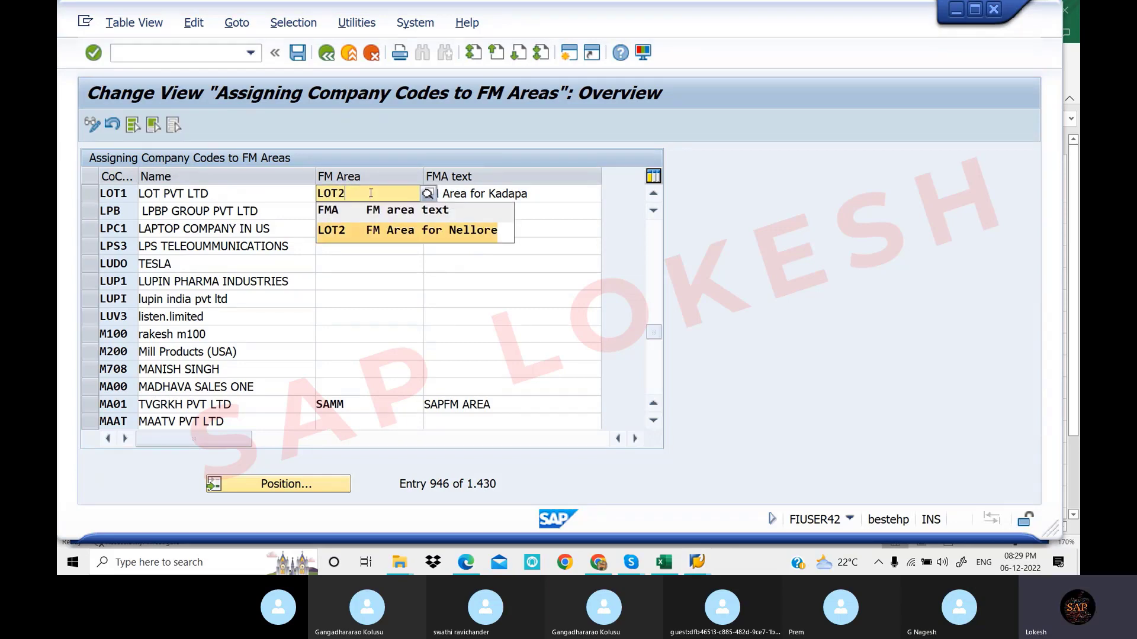
pyautogui.press('Return')
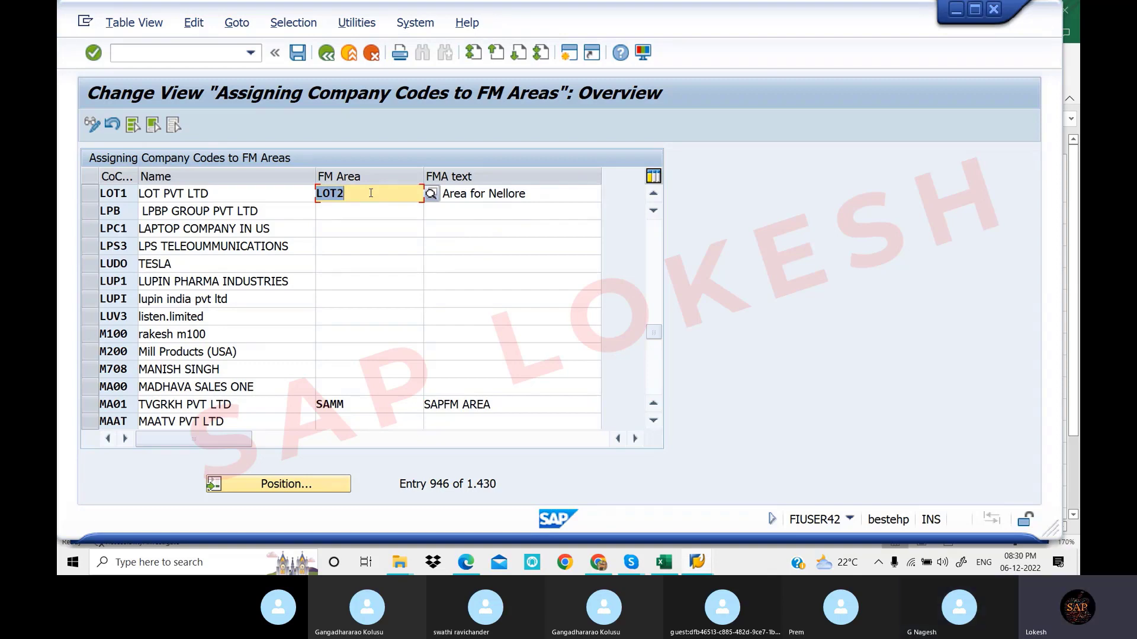
pyautogui.click(371, 193)
pyautogui.press('BackSpace')
pyautogui.write('1')
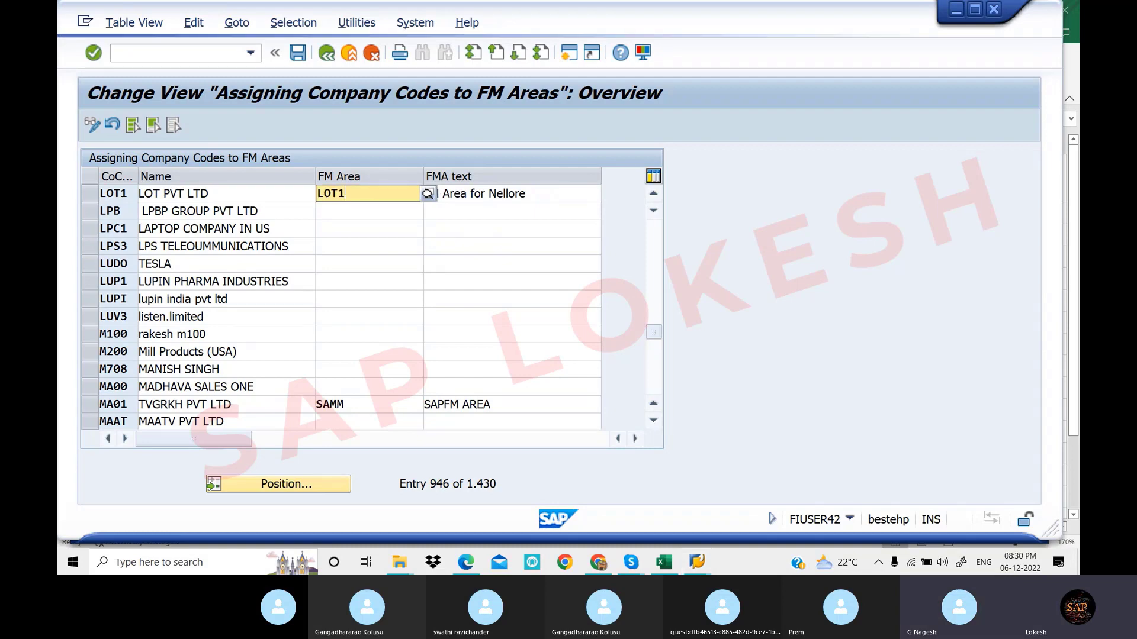
pyautogui.press('Return')
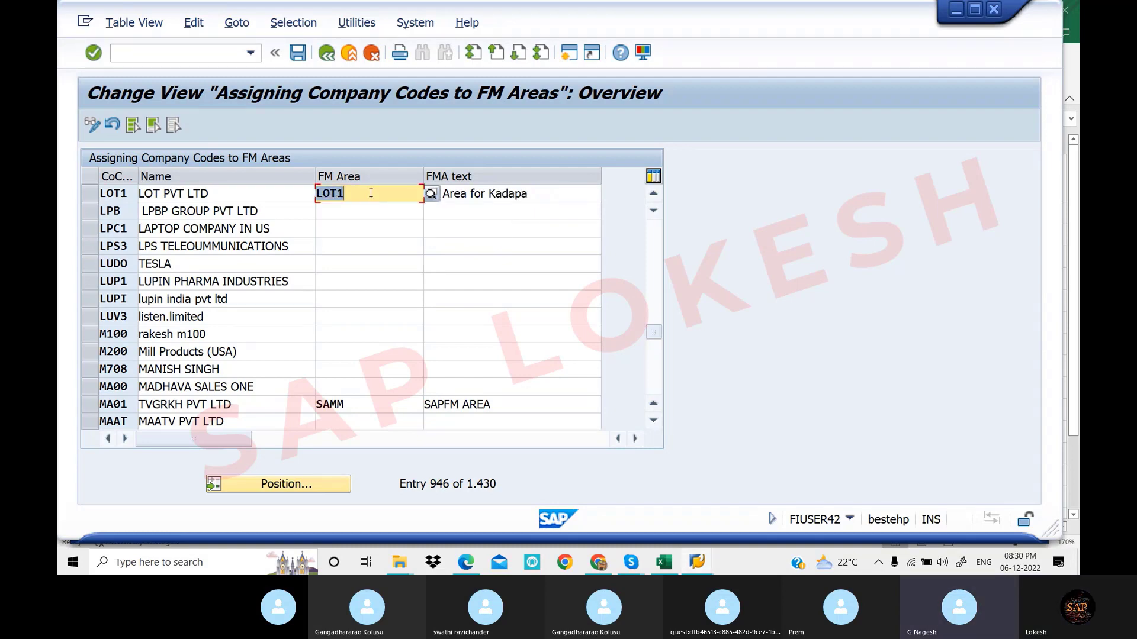
# Save the FM area assignment and choose to create a new customizing request
pyautogui.click(303, 55)
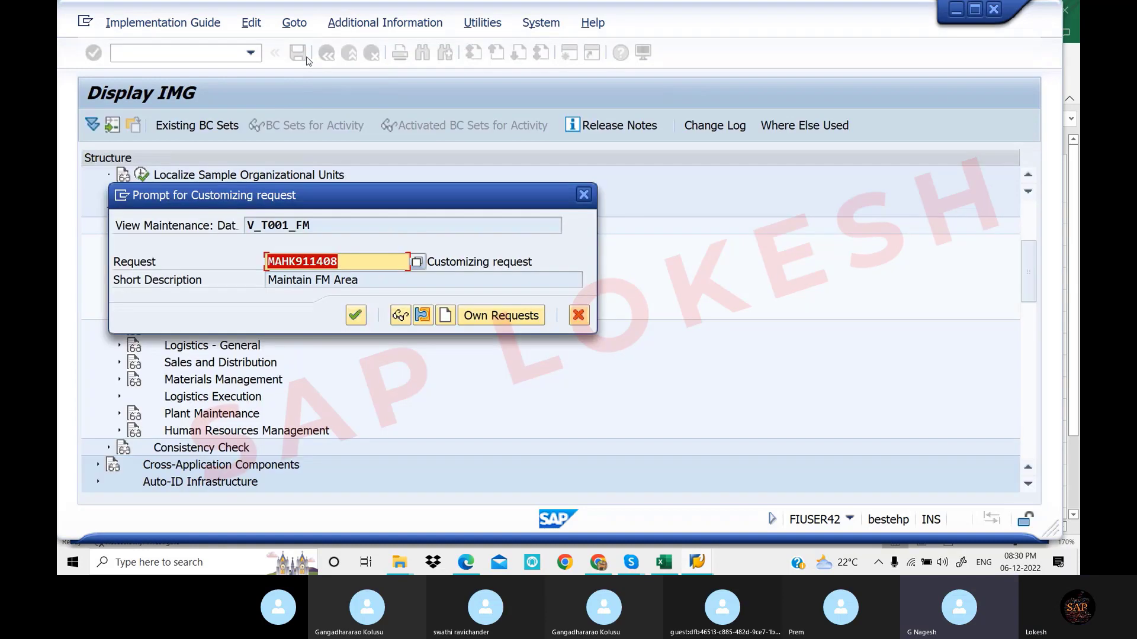
pyautogui.moveTo(379, 196); pyautogui.dragTo(574, 236)
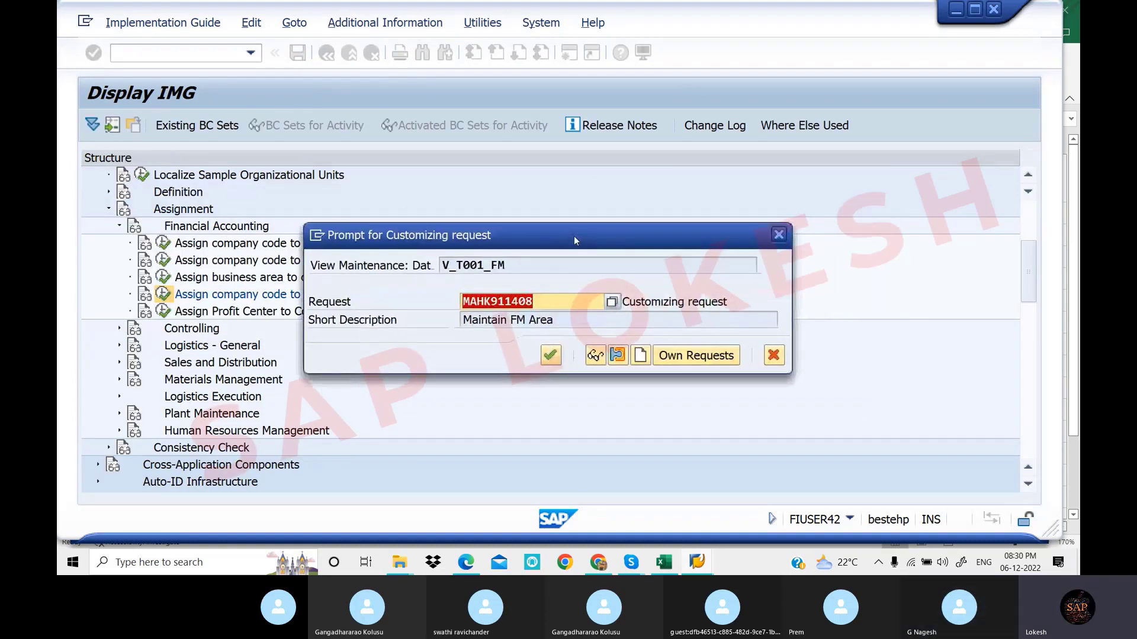
pyautogui.click(642, 355)
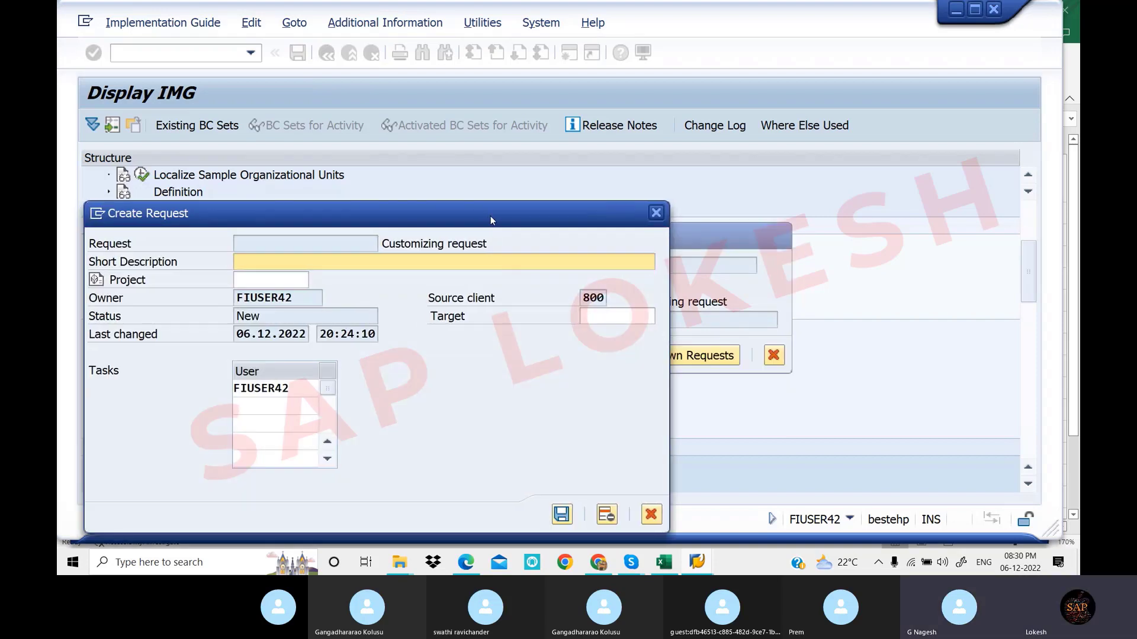
# Give the new request the short description 'Assign Company Code to FM Area' and save it
pyautogui.moveTo(490, 215); pyautogui.dragTo(740, 185)
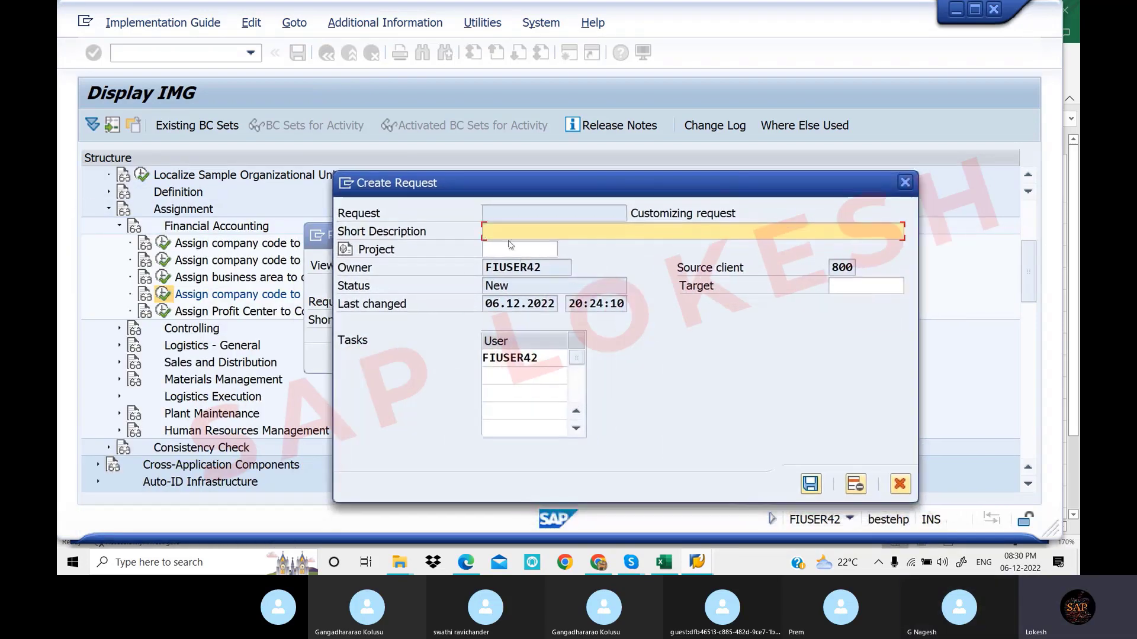
pyautogui.click(520, 229)
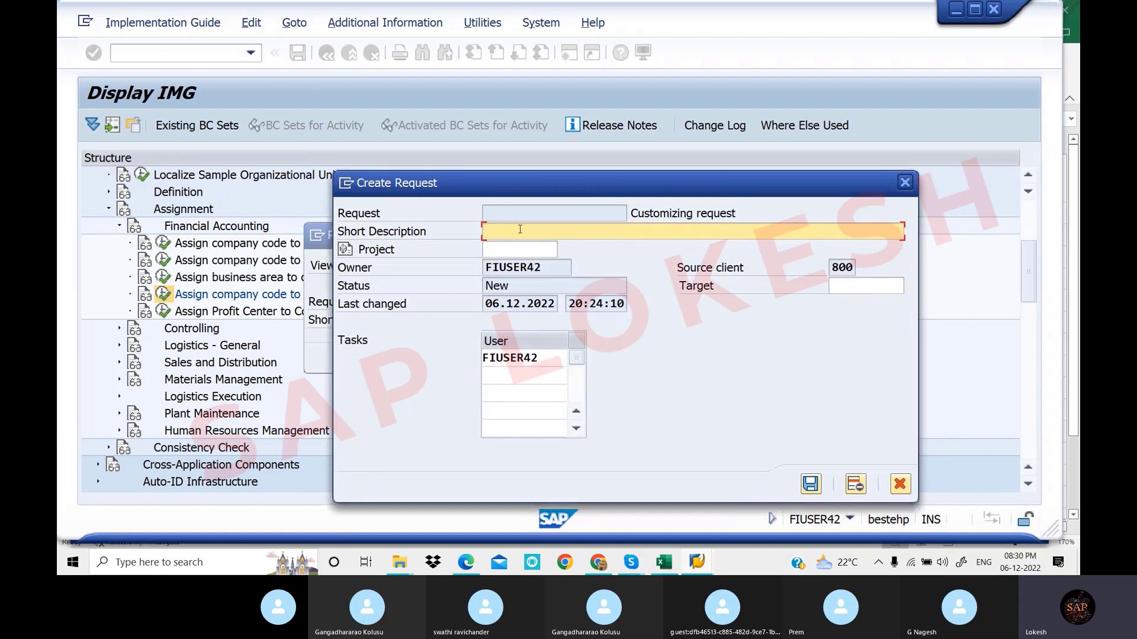
pyautogui.write('Assign co')
pyautogui.press('BackSpace')
pyautogui.press('BackSpace')
pyautogui.press('BackSpace')
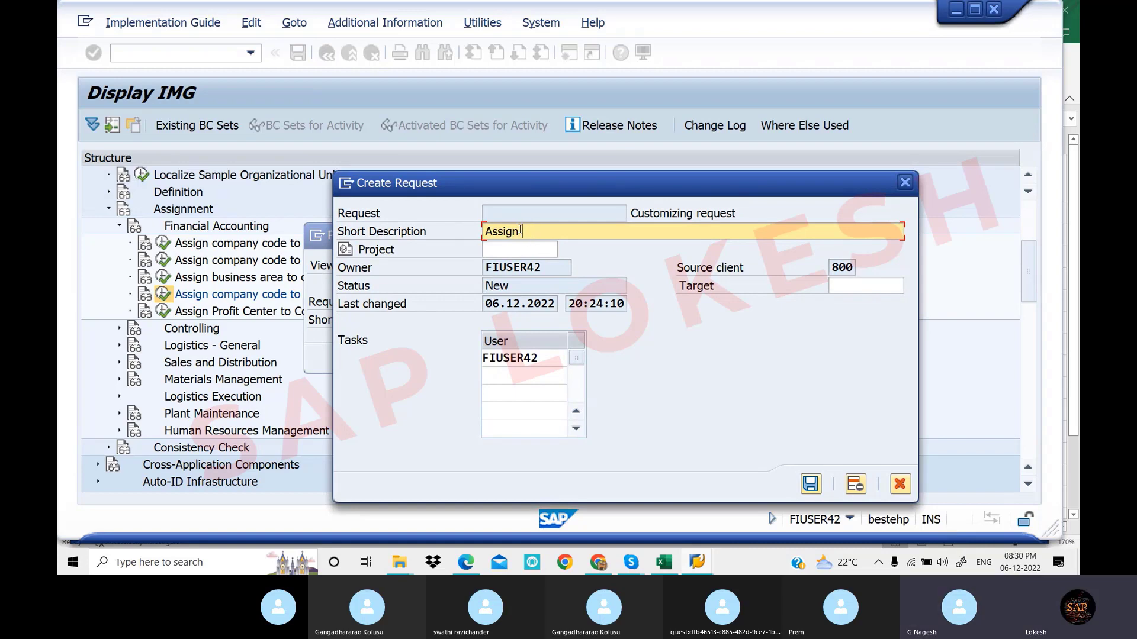
pyautogui.write('c')
pyautogui.press('BackSpace')
pyautogui.write('C')
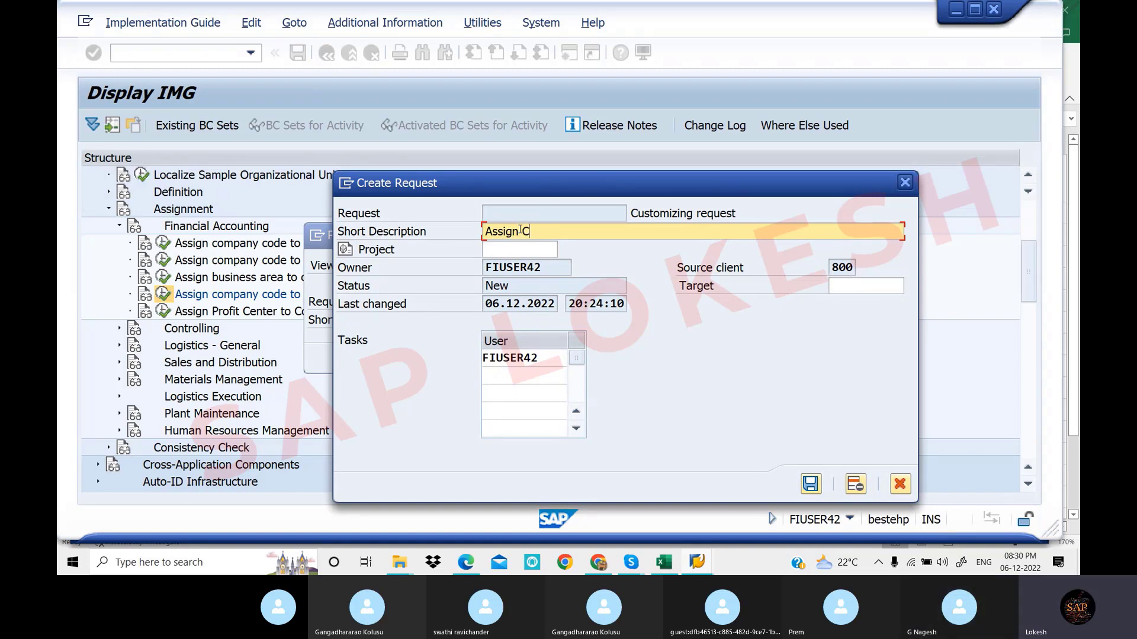
pyautogui.write('ompany ')
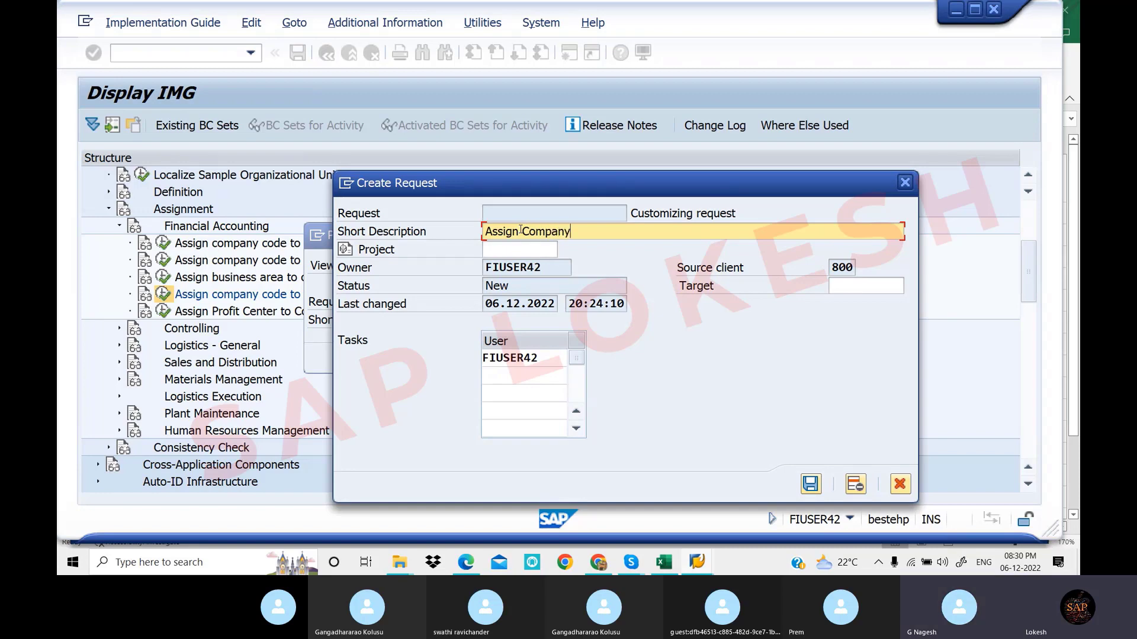
pyautogui.write('Code ')
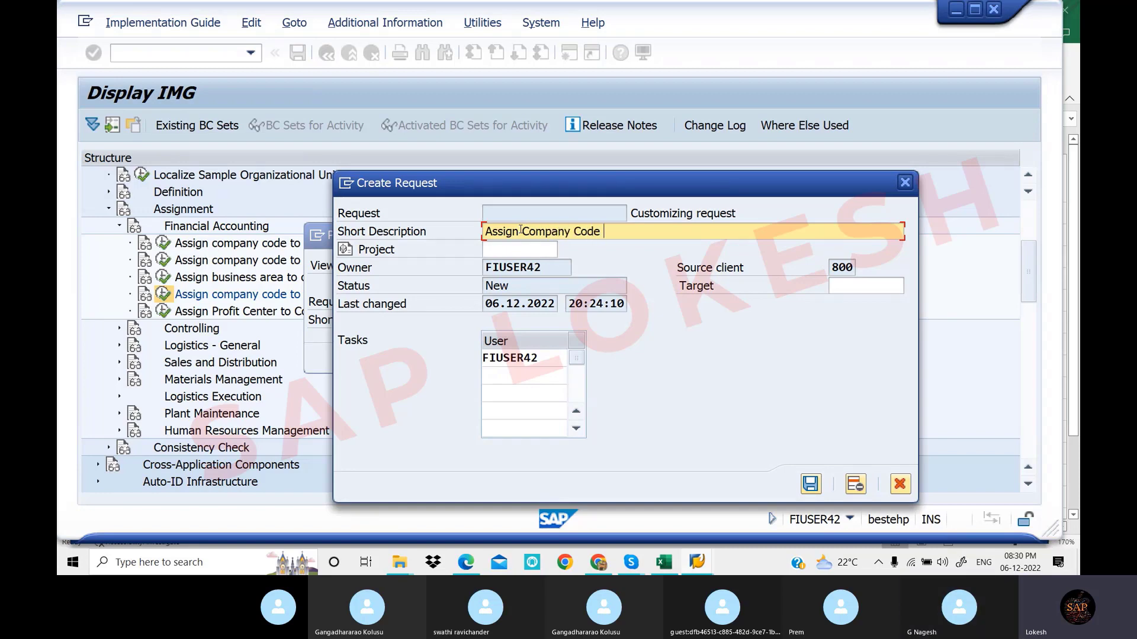
pyautogui.write('to')
pyautogui.write('FM are')
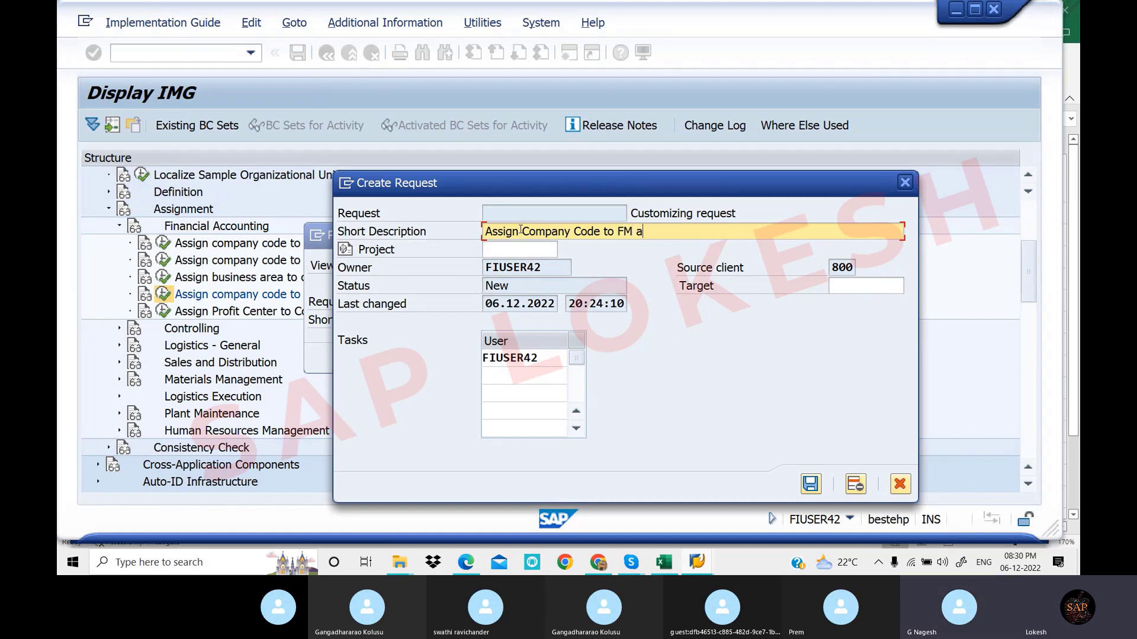
pyautogui.press('BackSpace')
pyautogui.press('BackSpace')
pyautogui.press('BackSpace')
pyautogui.write('Area')
pyautogui.click(810, 485)
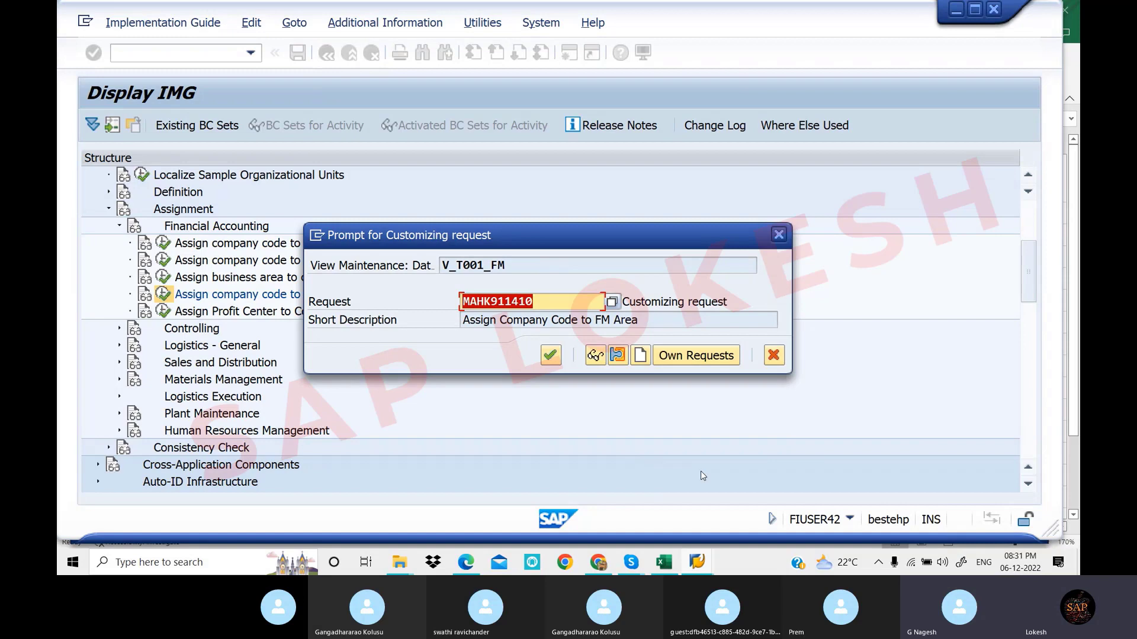
# Save the assignment under the 'Assign Company Code to FM Area' request and return to the IMG tree
pyautogui.click(612, 304)
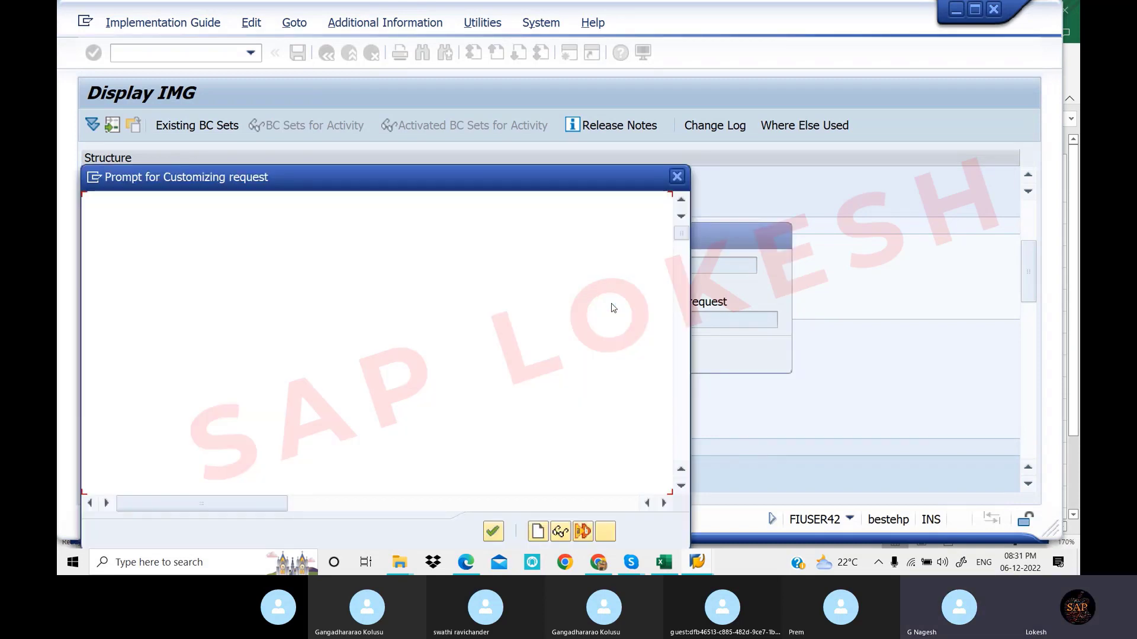
pyautogui.click(262, 447)
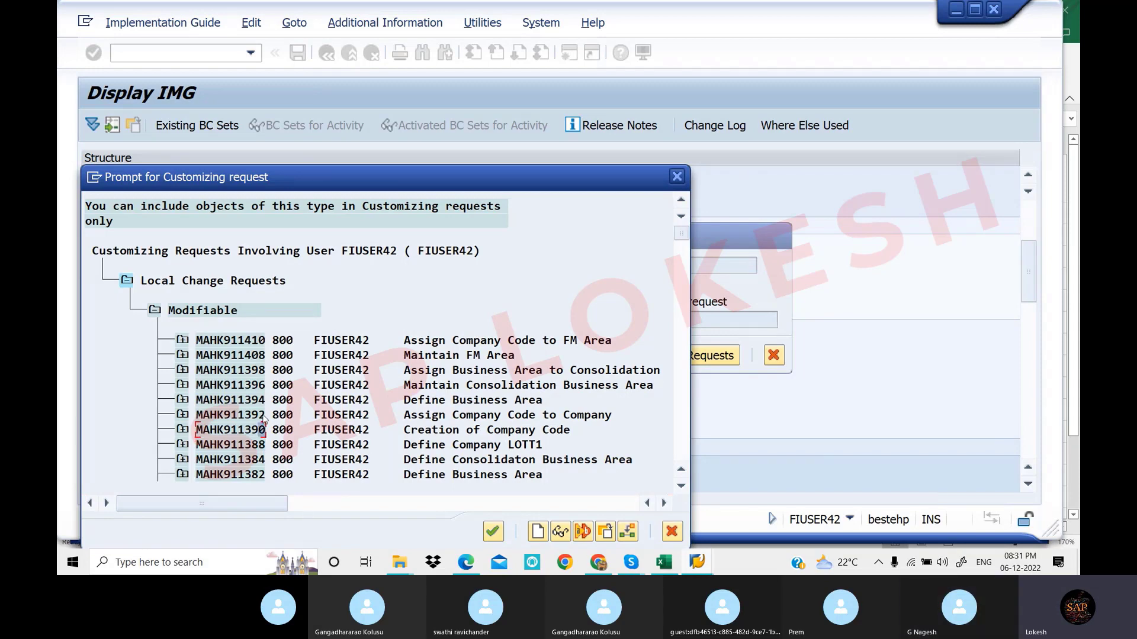
pyautogui.click(261, 414)
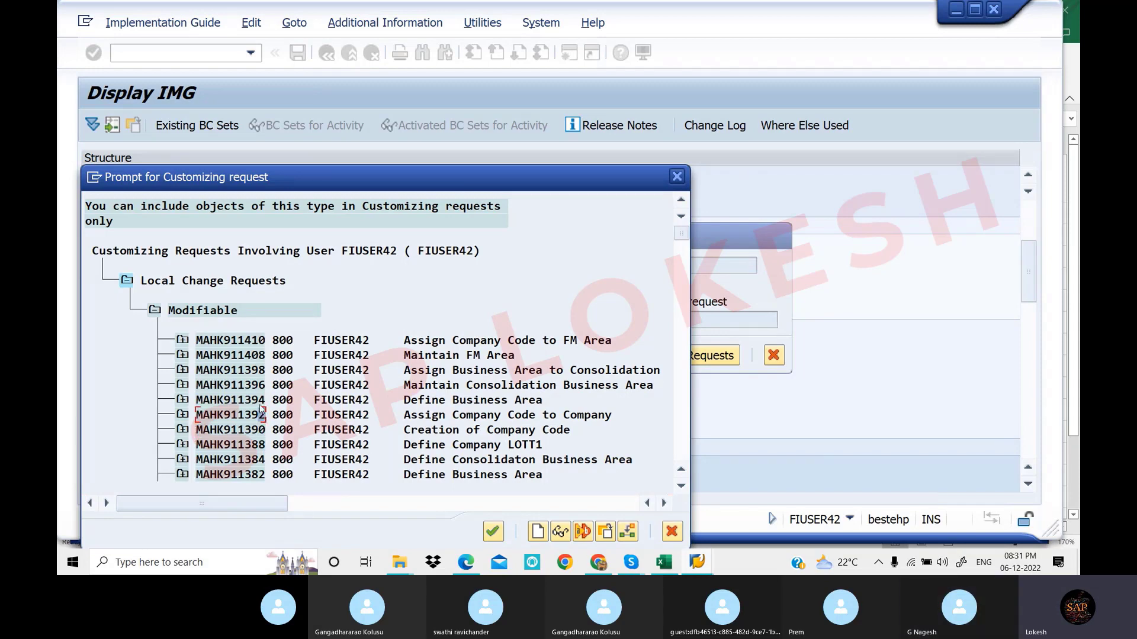
pyautogui.click(262, 369)
pyautogui.click(262, 355)
pyautogui.click(261, 340)
pyautogui.click(490, 535)
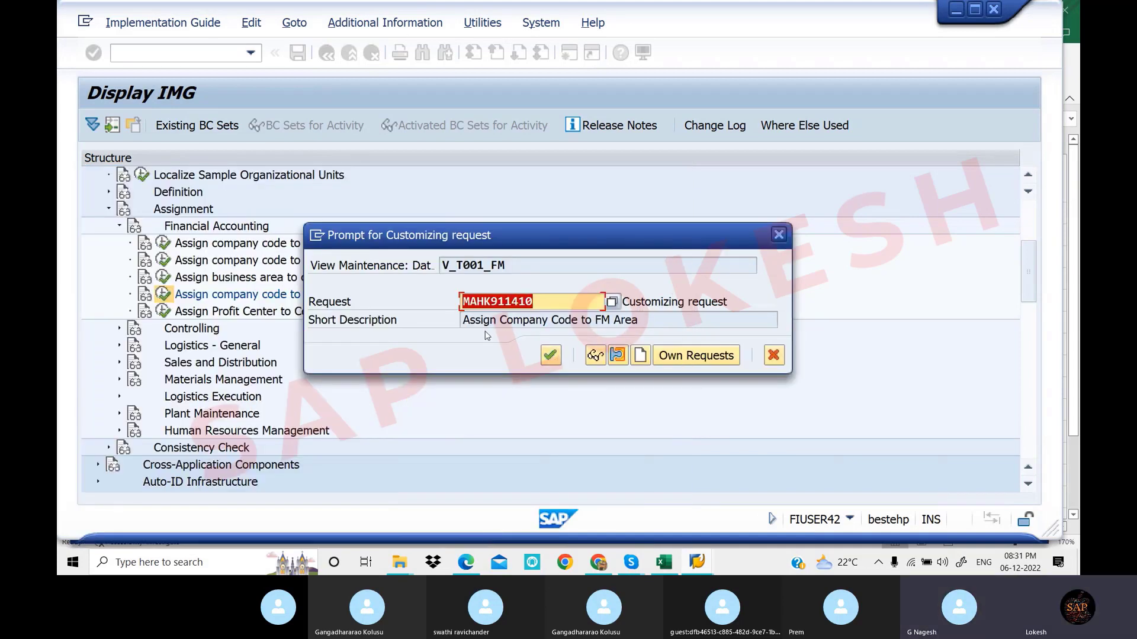
pyautogui.click(550, 355)
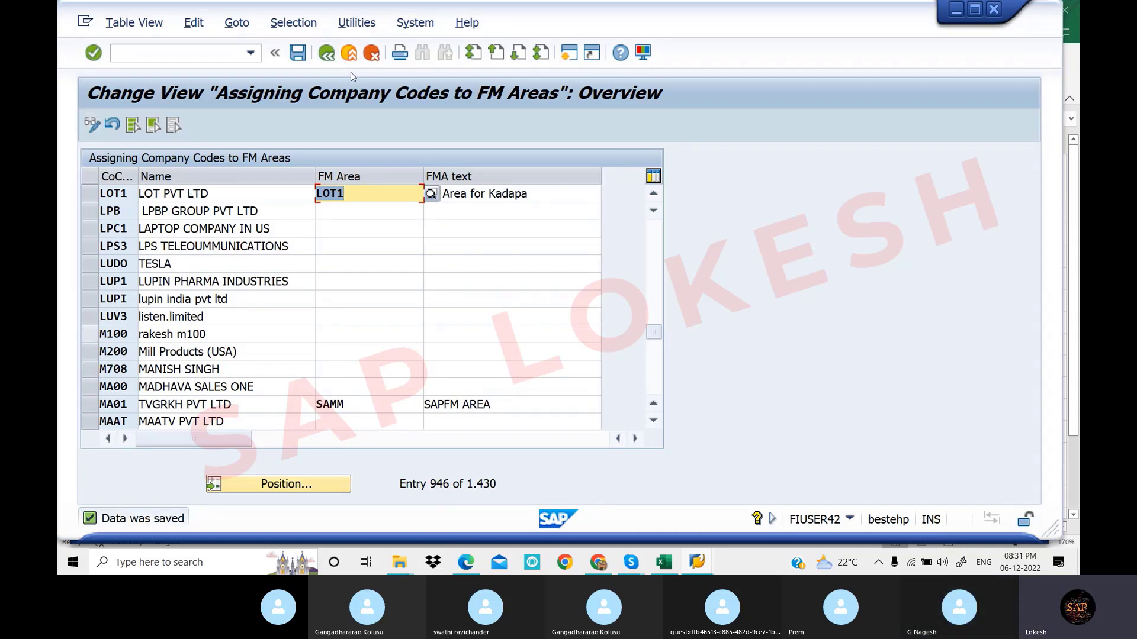
pyautogui.click(329, 58)
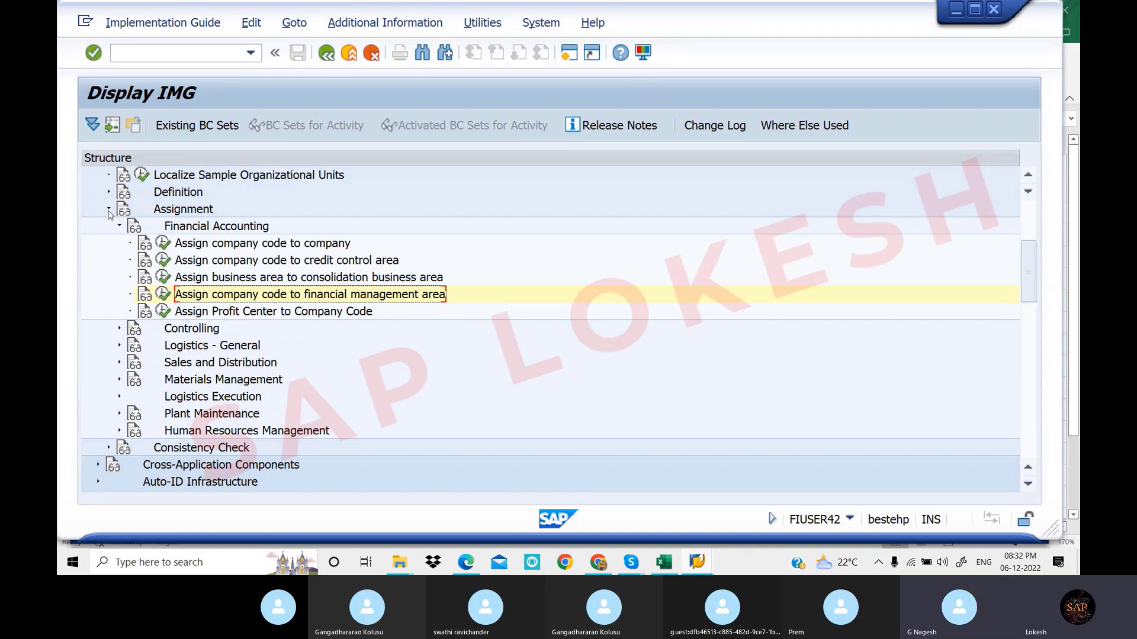
pyautogui.click(476, 568)
pyautogui.click(466, 562)
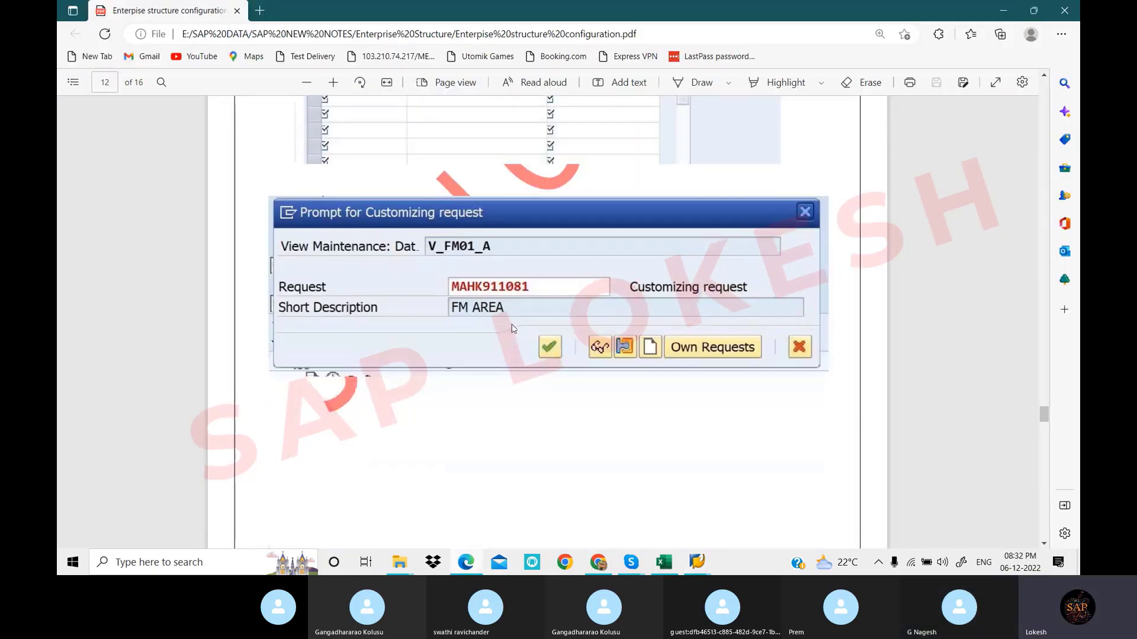
pyautogui.scroll(-10, 516, 243)
pyautogui.scroll(-10, 517, 242)
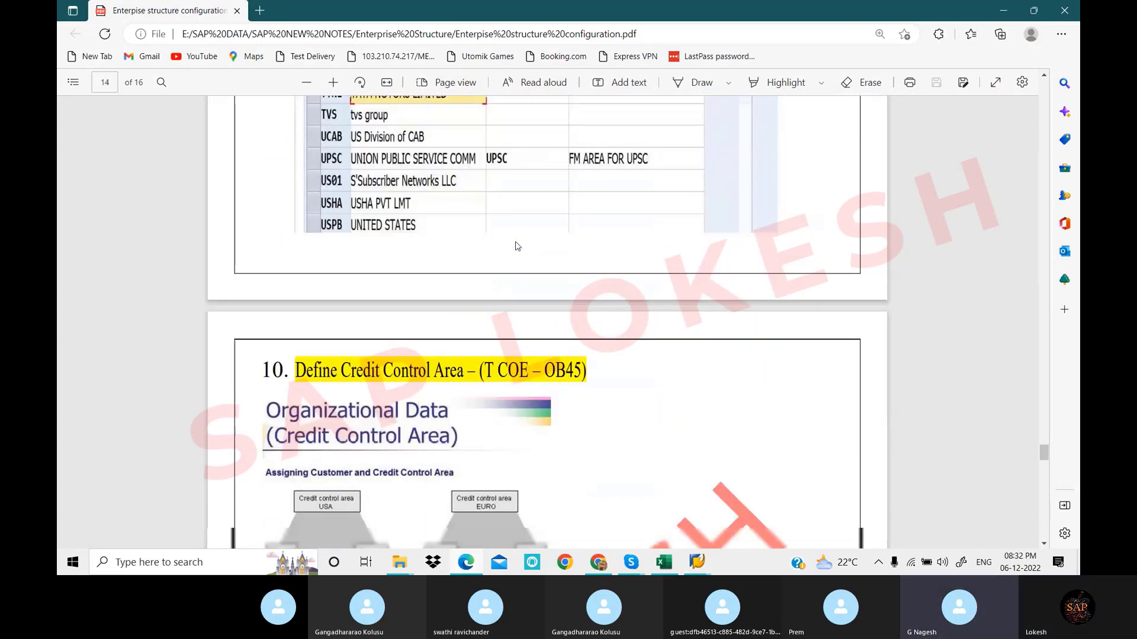
pyautogui.scroll(-4, 516, 247)
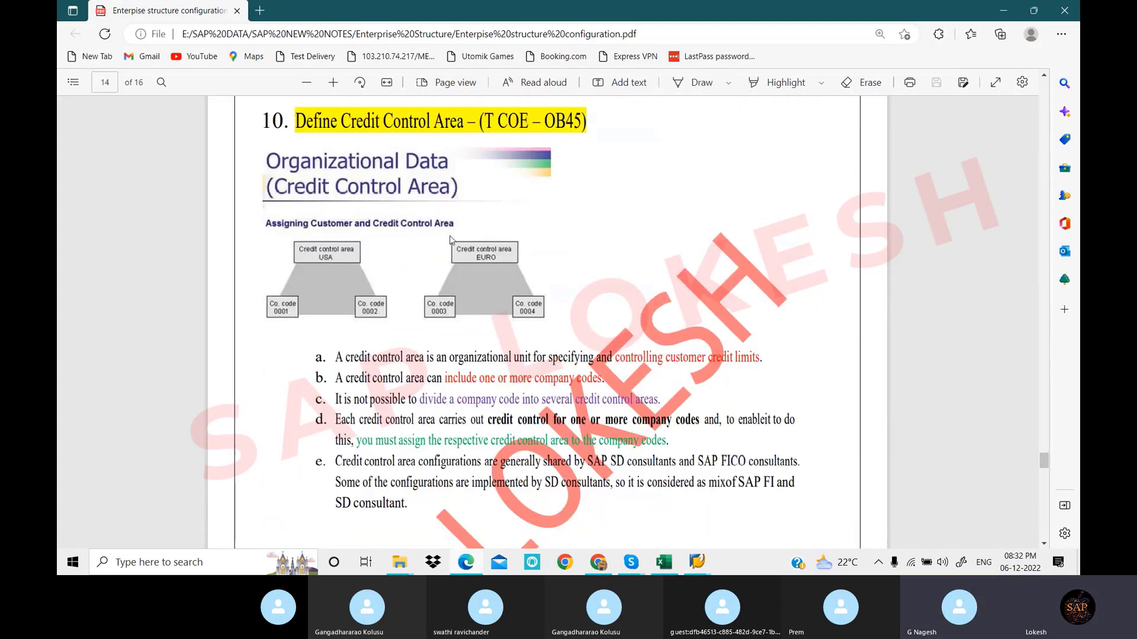
pyautogui.scroll(-1, 461, 255)
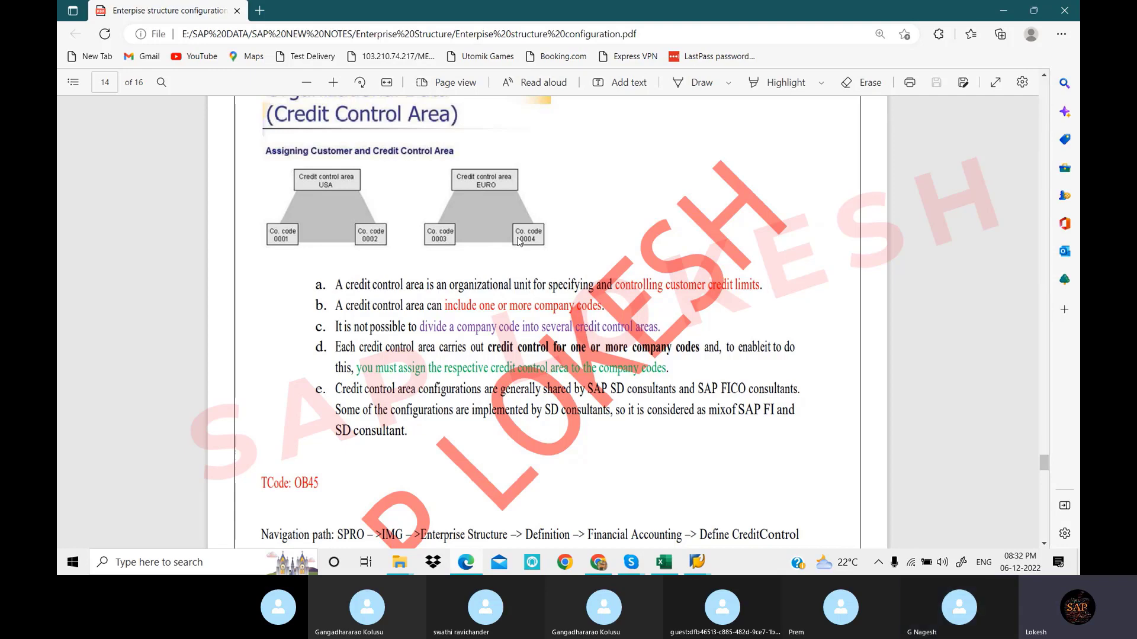
pyautogui.scroll(-4, 544, 255)
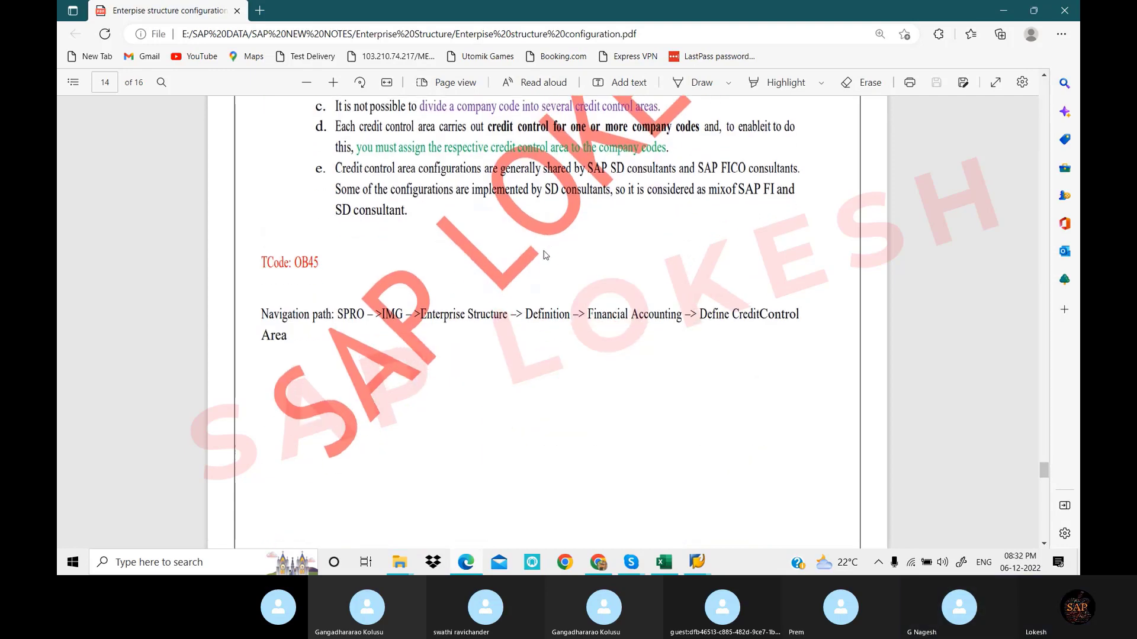
pyautogui.scroll(-8, 545, 255)
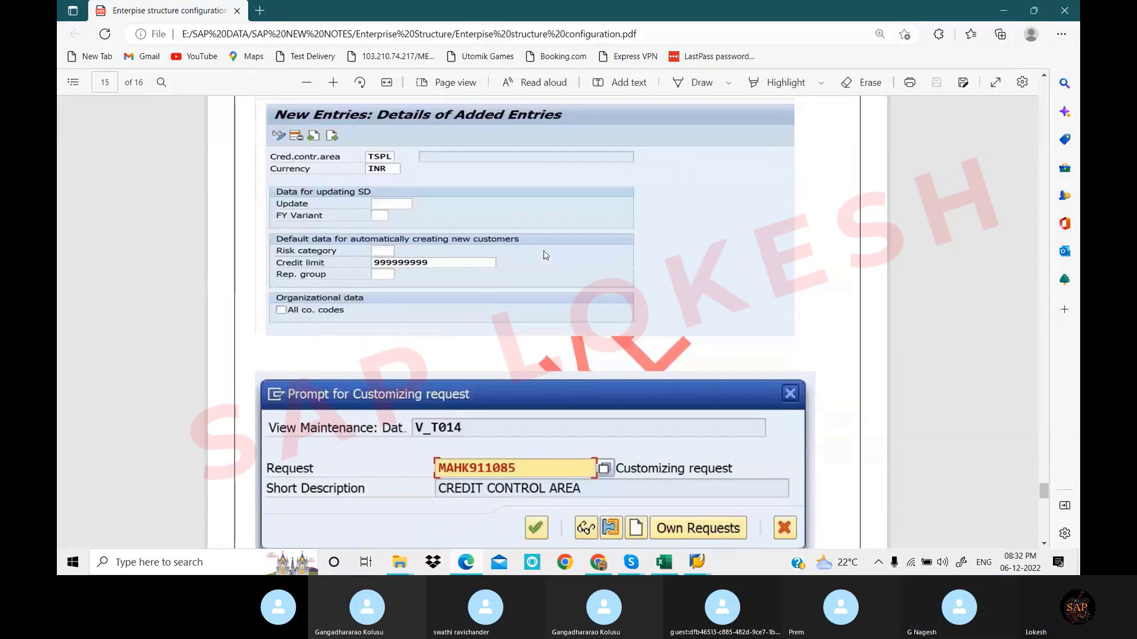
pyautogui.scroll(1, 545, 254)
pyautogui.moveTo(690, 565)
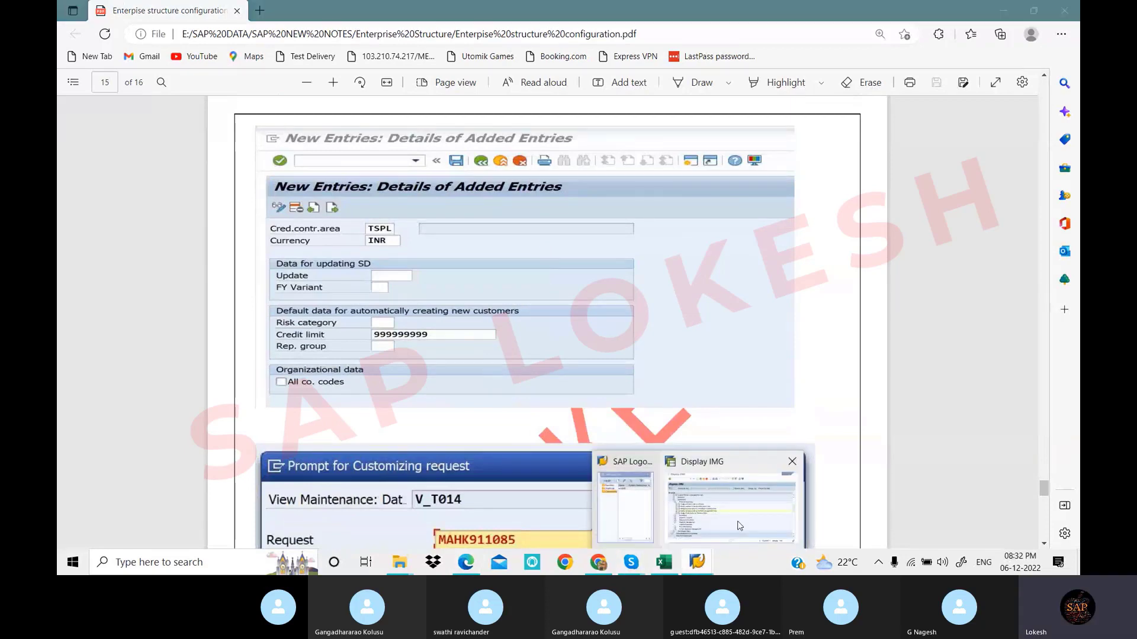
pyautogui.click(734, 492)
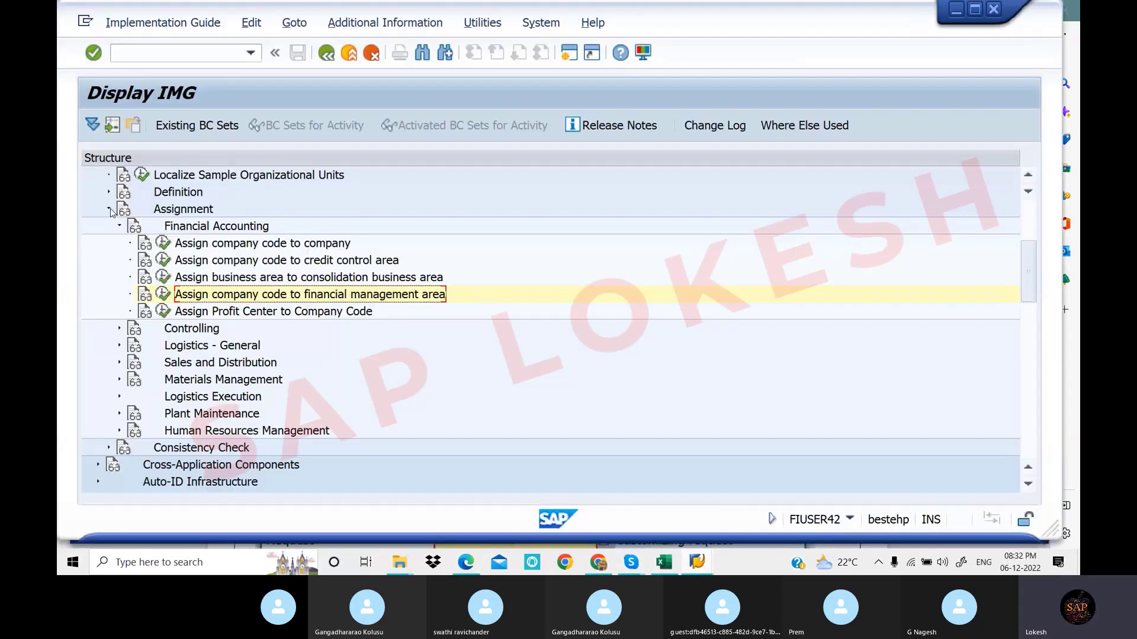
pyautogui.click(108, 210)
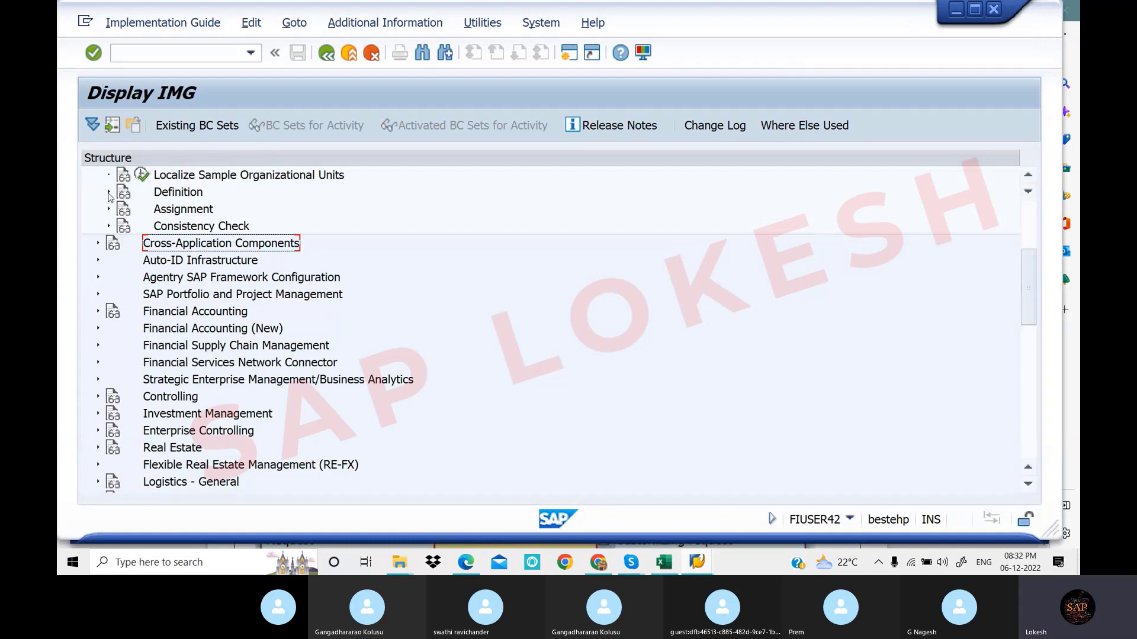
pyautogui.click(109, 193)
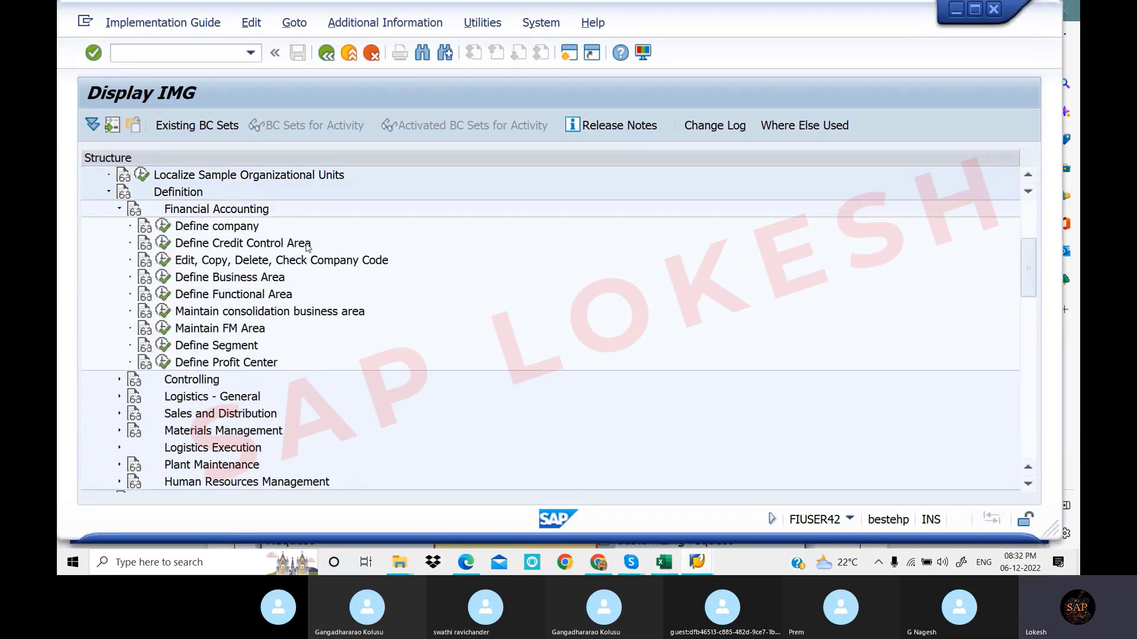
pyautogui.click(168, 243)
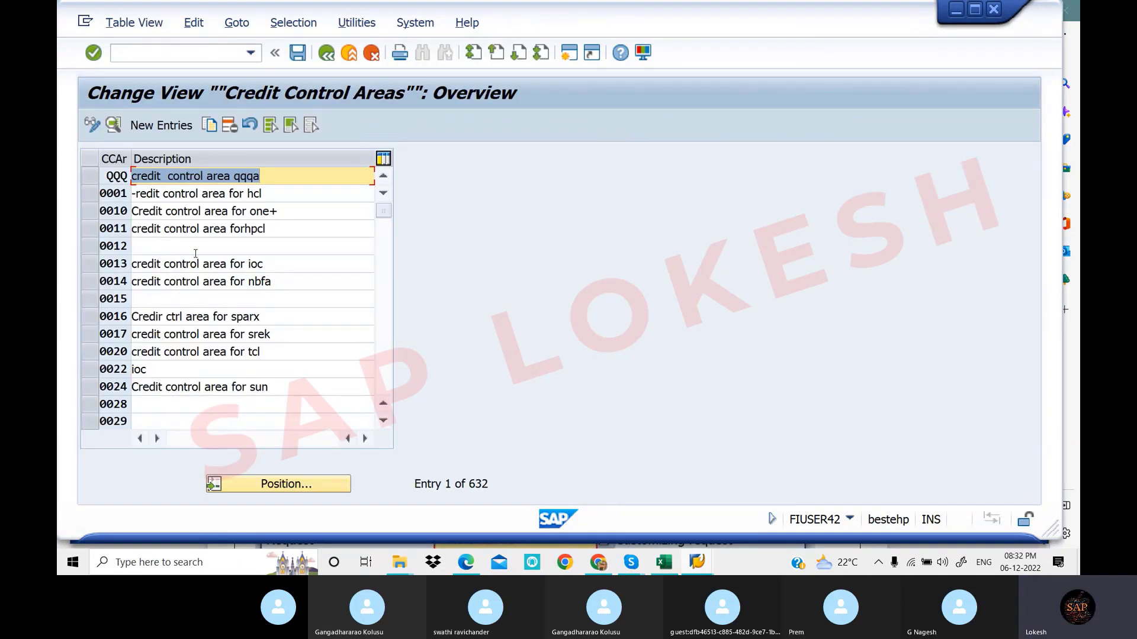
pyautogui.doubleClick(290, 217)
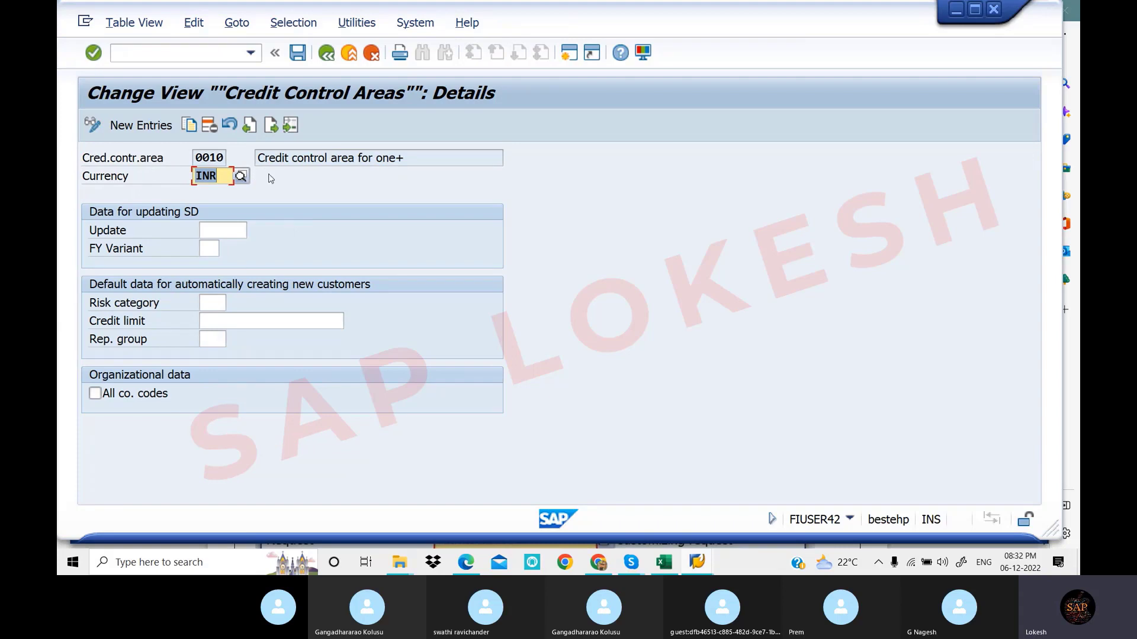
pyautogui.click(248, 320)
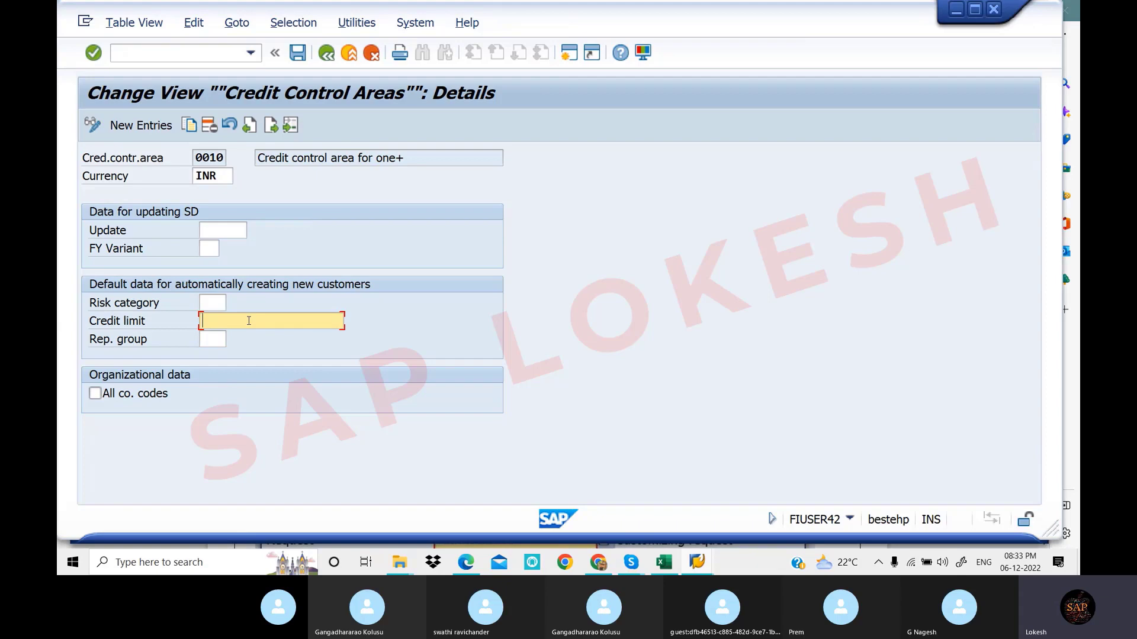
pyautogui.click(329, 60)
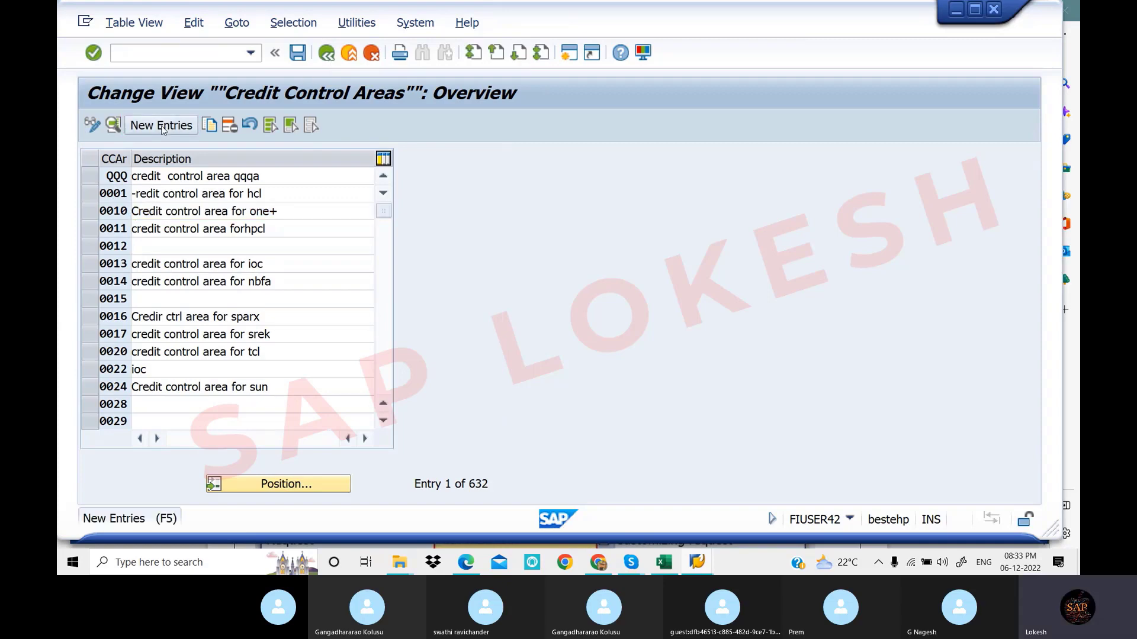
# Add credit control area LOT1 with currency INR and credit limit 999999999
pyautogui.click(161, 124)
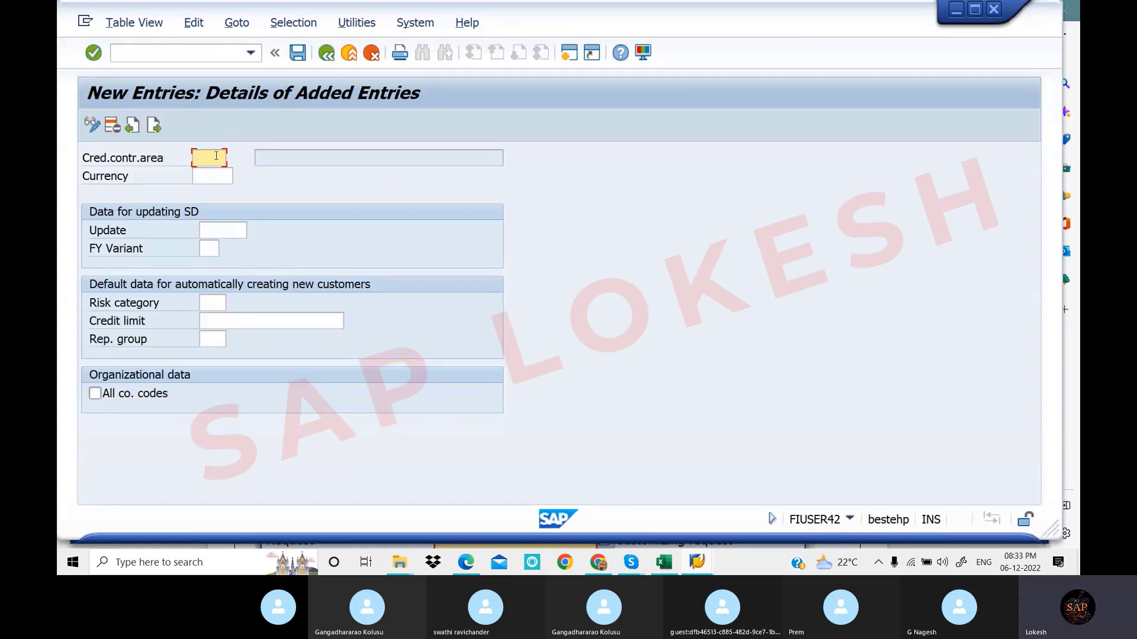
pyautogui.write('tat')
pyautogui.press('BackSpace')
pyautogui.press('BackSpace')
pyautogui.press('BackSpace')
pyautogui.write('LOT1')
pyautogui.click(220, 174)
pyautogui.write('INR')
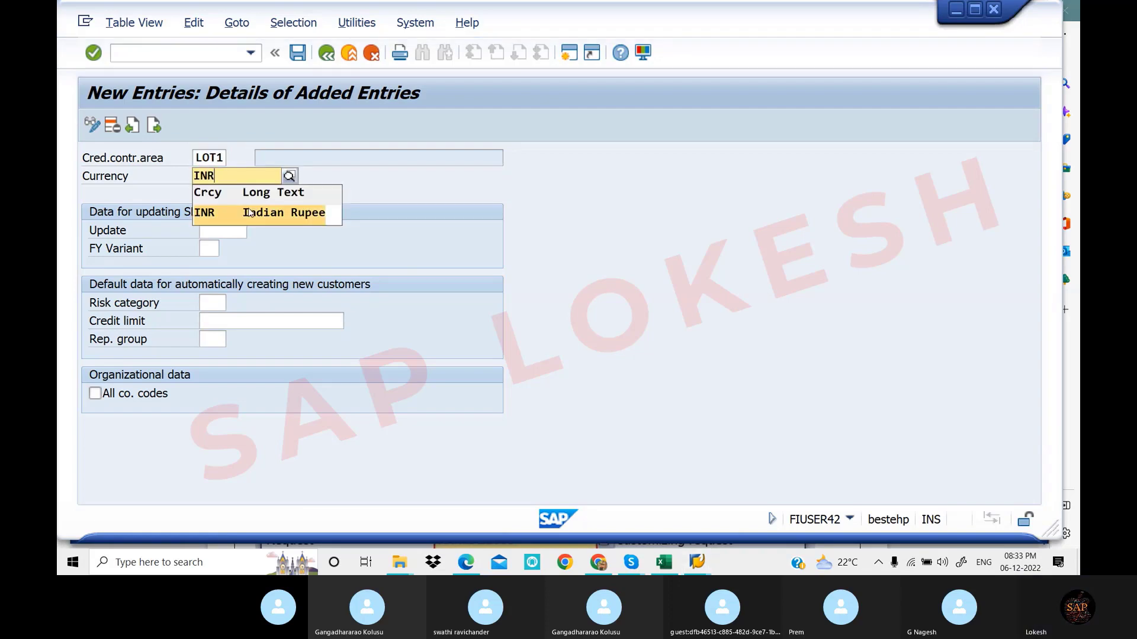
pyautogui.click(247, 208)
pyautogui.click(235, 320)
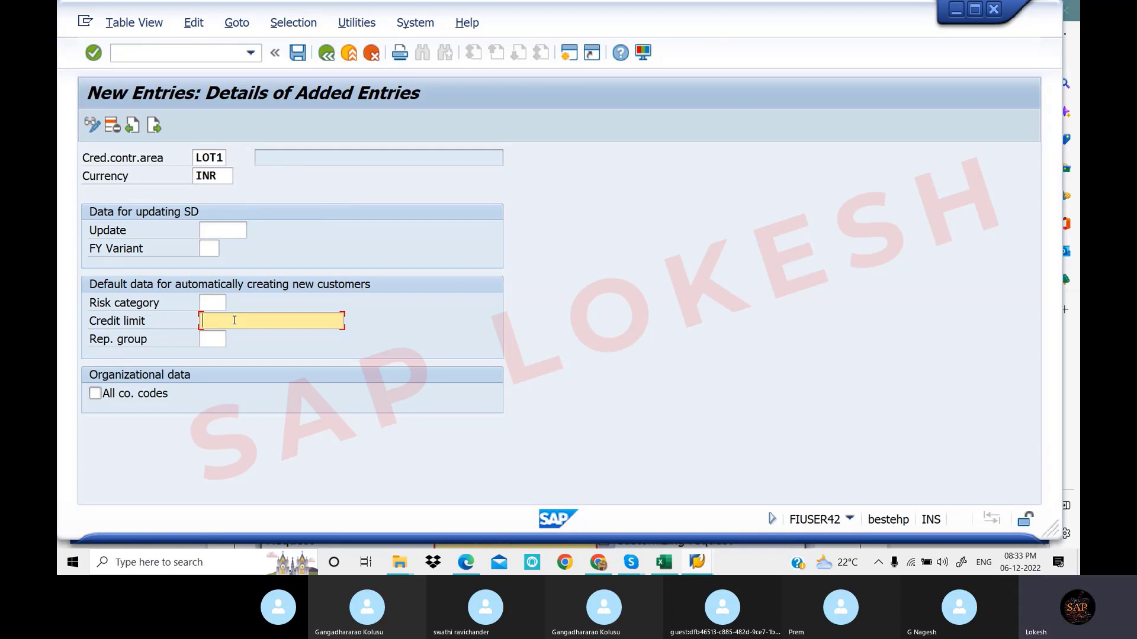
pyautogui.click(265, 326)
pyautogui.click(284, 333)
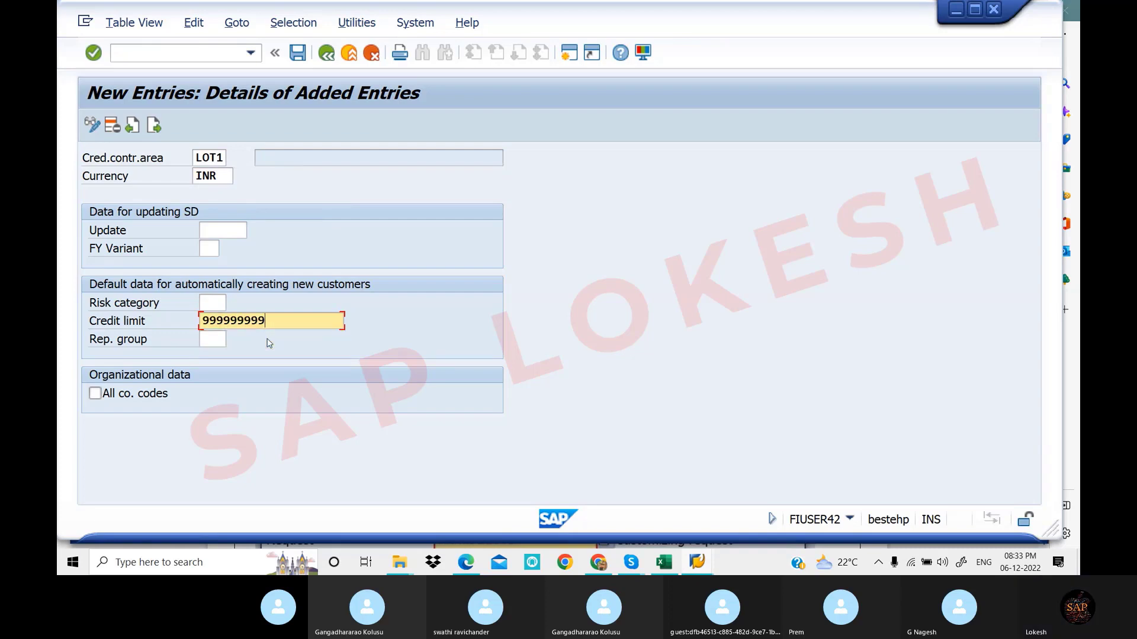
# Save it under a new customizing request described 'Define Credit Control A' and go back
pyautogui.click(297, 53)
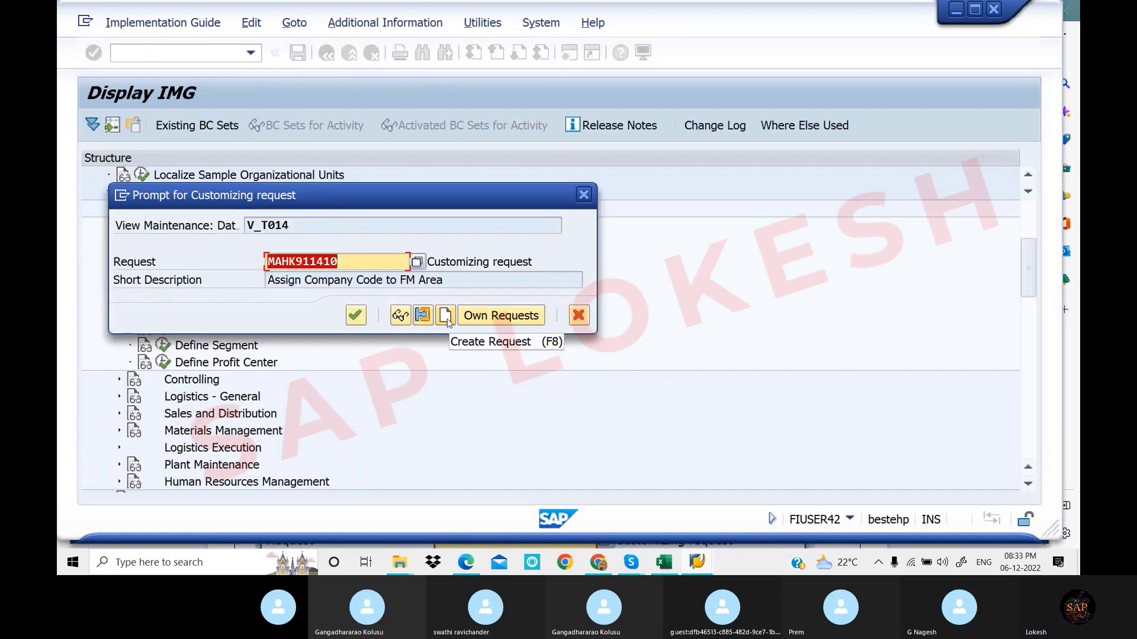
pyautogui.click(447, 317)
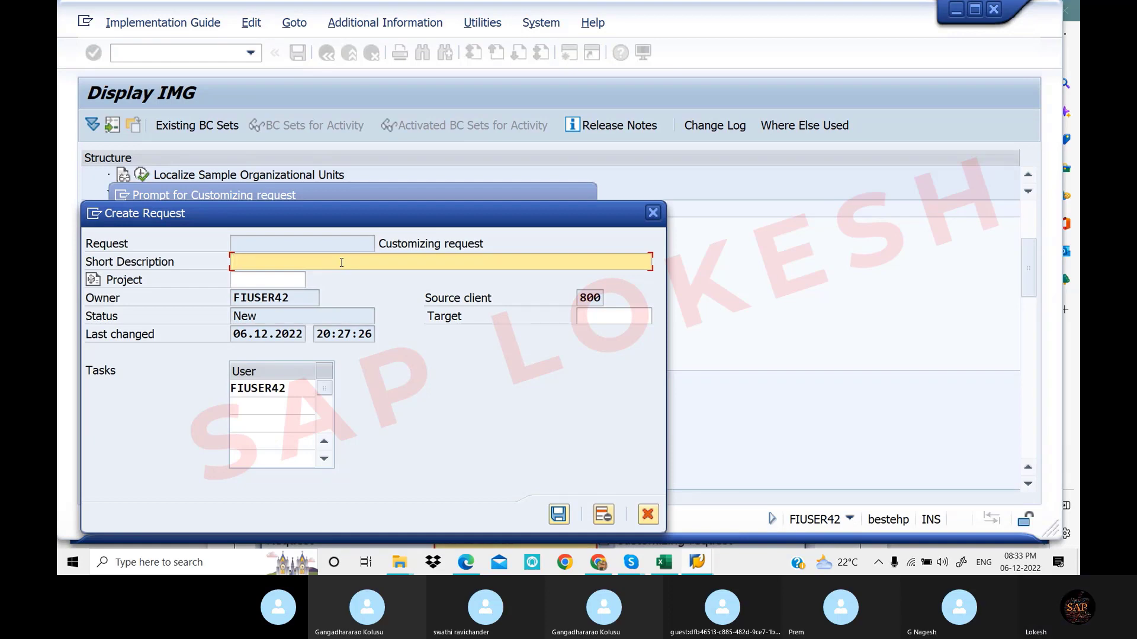
pyautogui.write('d')
pyautogui.press('BackSpace')
pyautogui.write('Defin')
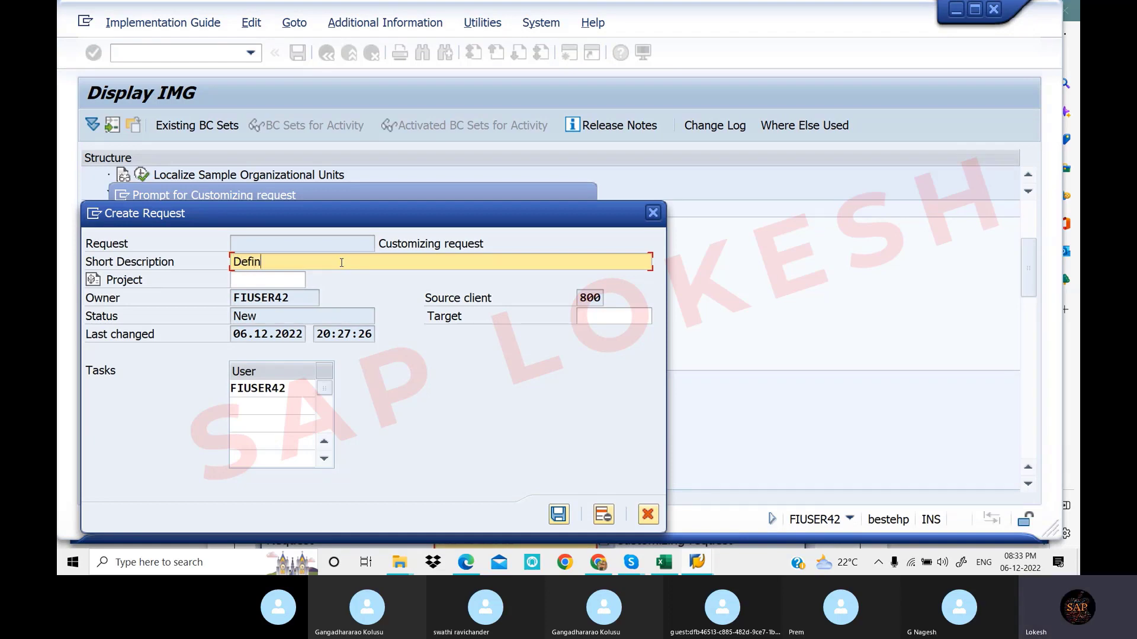
pyautogui.write('e Credit Control Area')
pyautogui.click(558, 514)
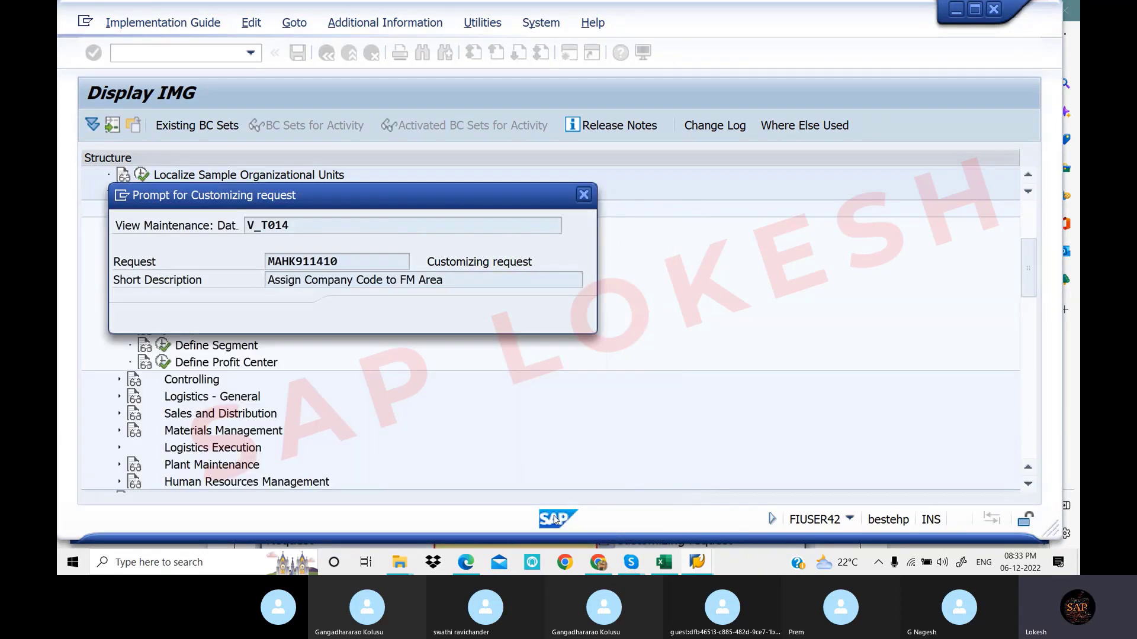
pyautogui.press('Return')
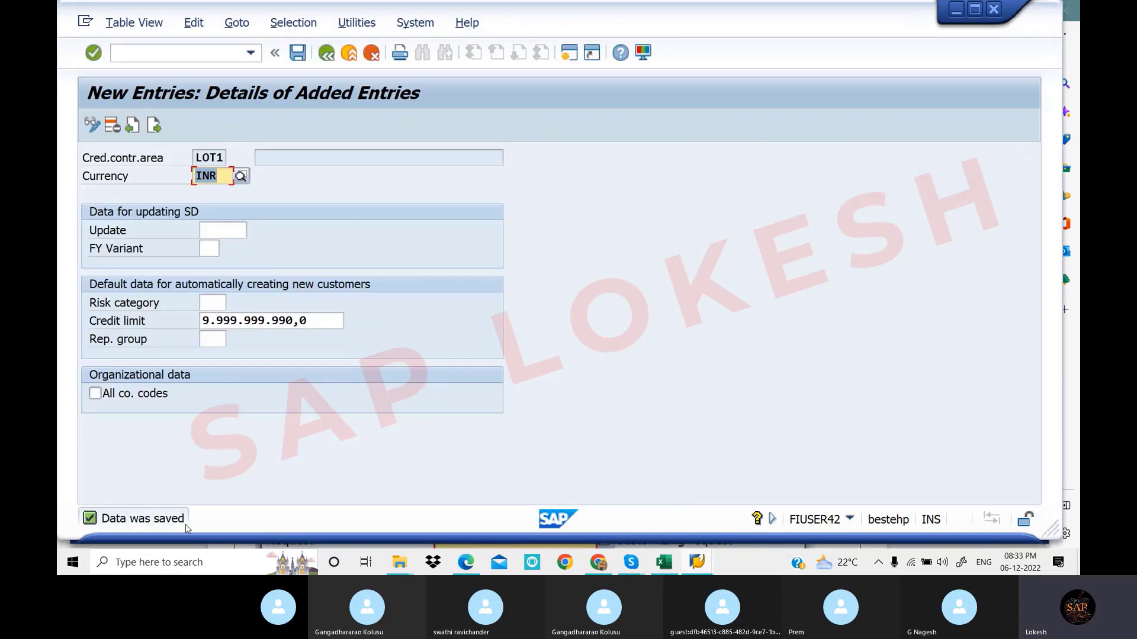
pyautogui.click(324, 57)
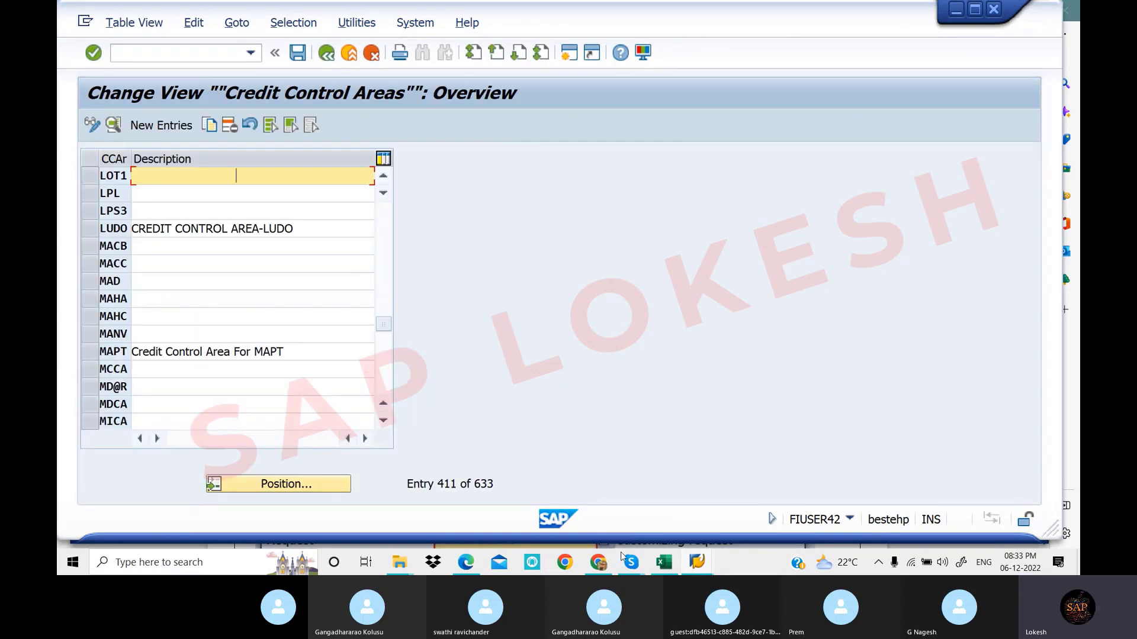
pyautogui.click(664, 562)
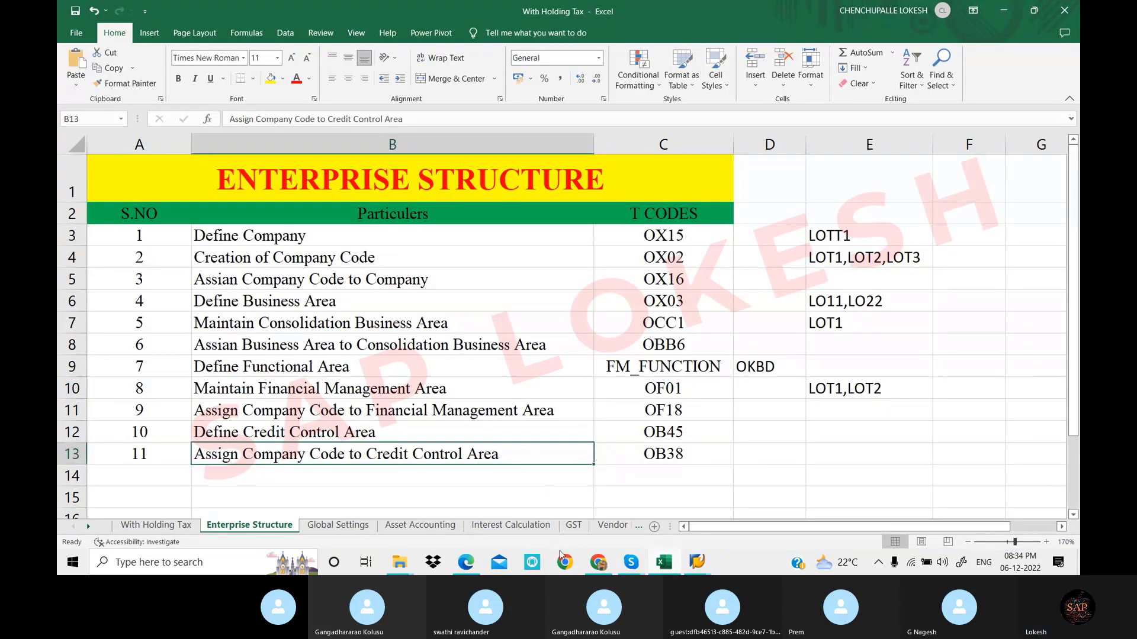
# Read the OB38 company-code-to-credit-control-area steps on page 16 of the PDF guide, then return to SAP
pyautogui.click(465, 564)
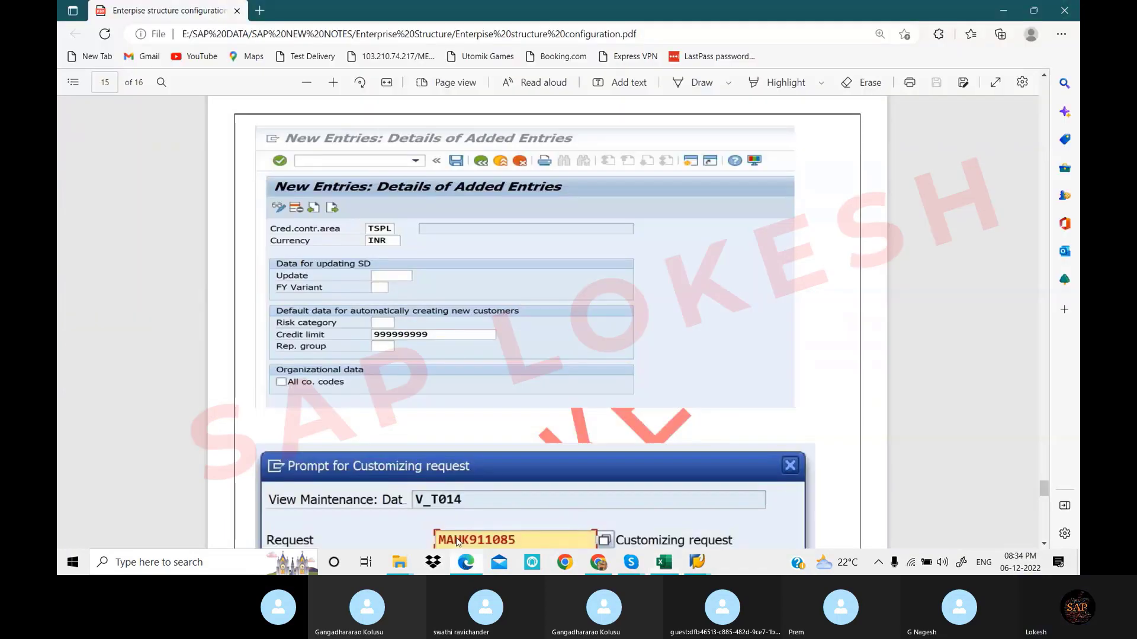
pyautogui.scroll(-7, 492, 317)
pyautogui.scroll(-5, 492, 316)
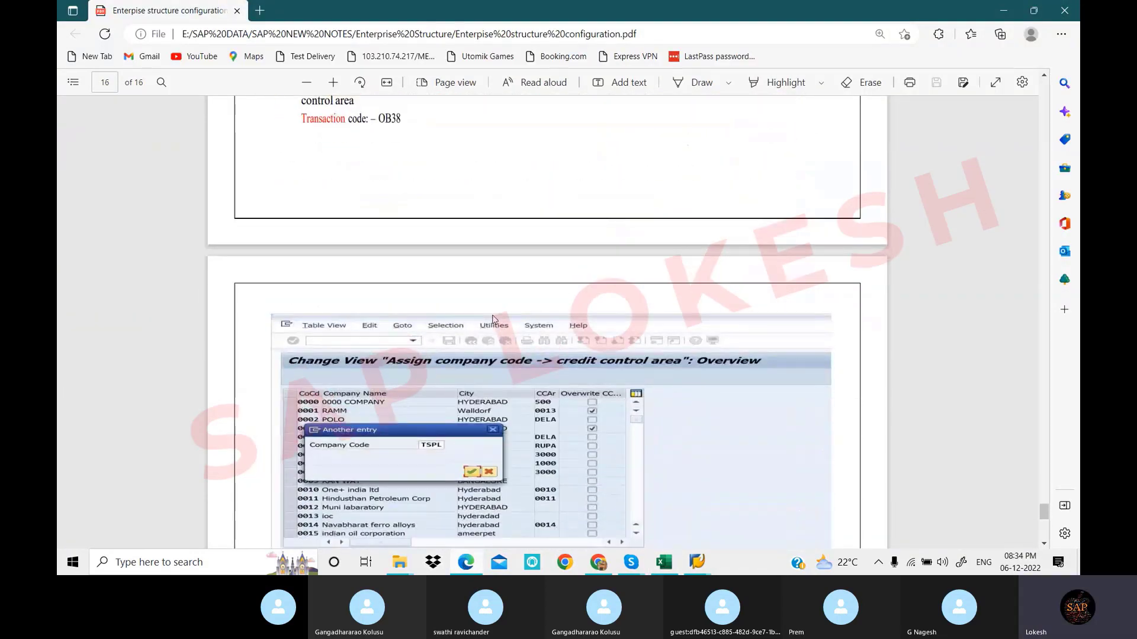
pyautogui.scroll(-4, 492, 318)
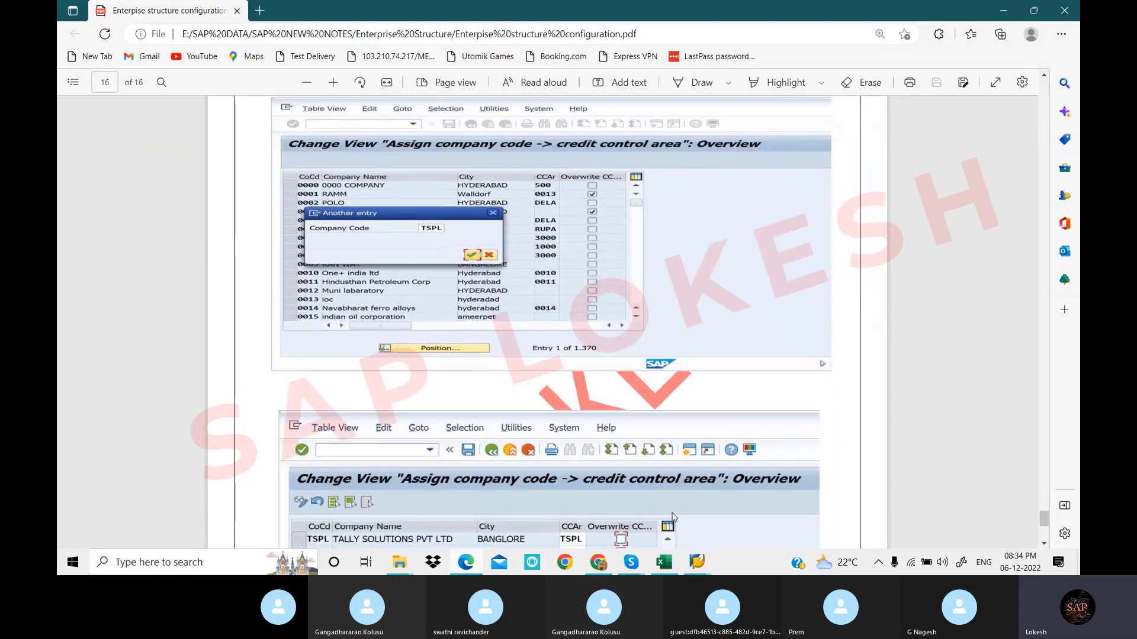
pyautogui.moveTo(698, 562)
pyautogui.click(649, 495)
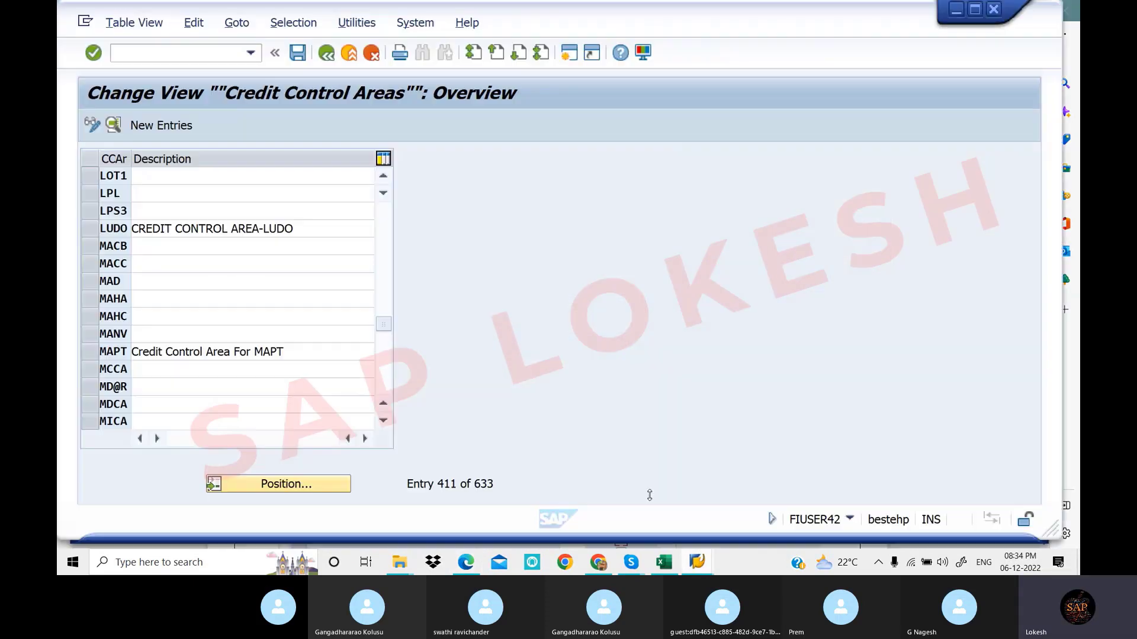
# Run Assignment > Financial Accounting > Assign company code to credit control area from the IMG tree
pyautogui.click(327, 55)
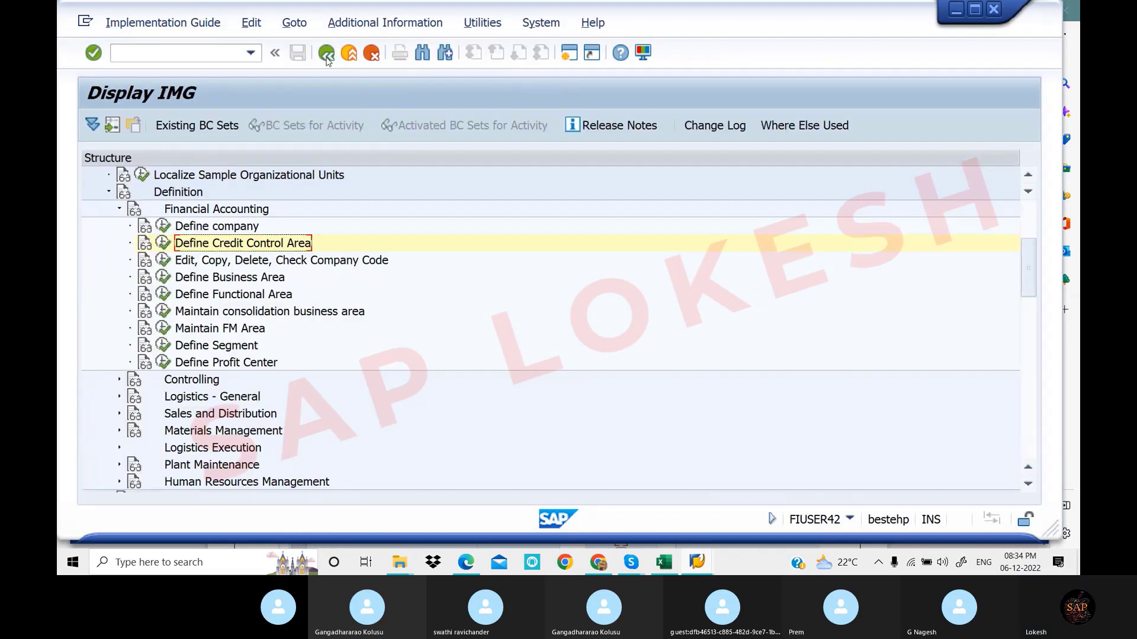
pyautogui.click(109, 193)
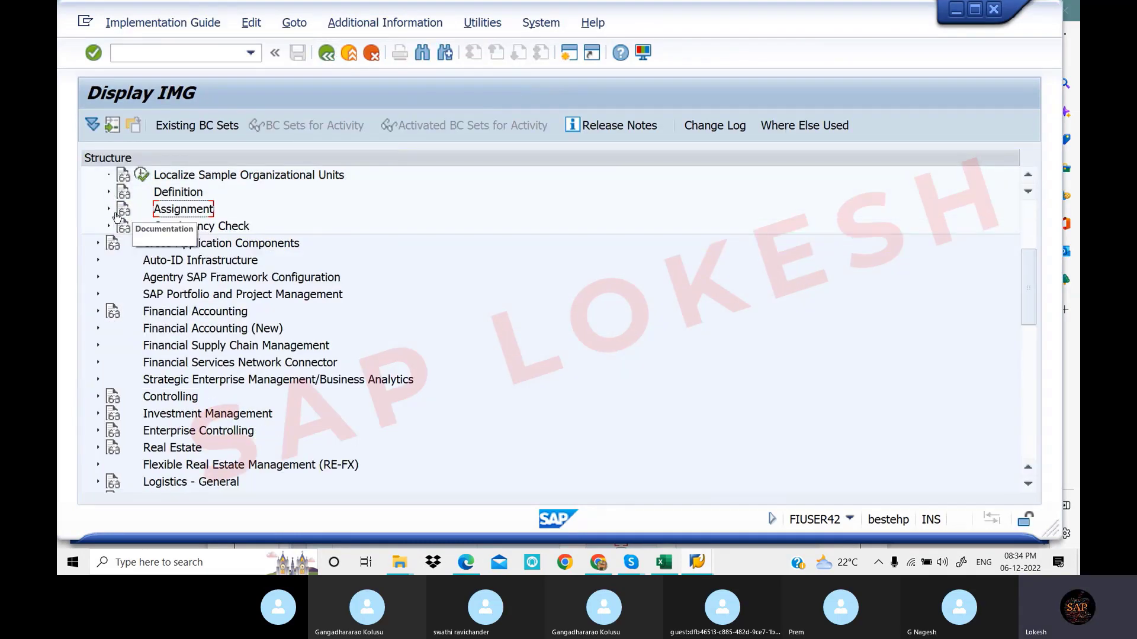
pyautogui.click(109, 209)
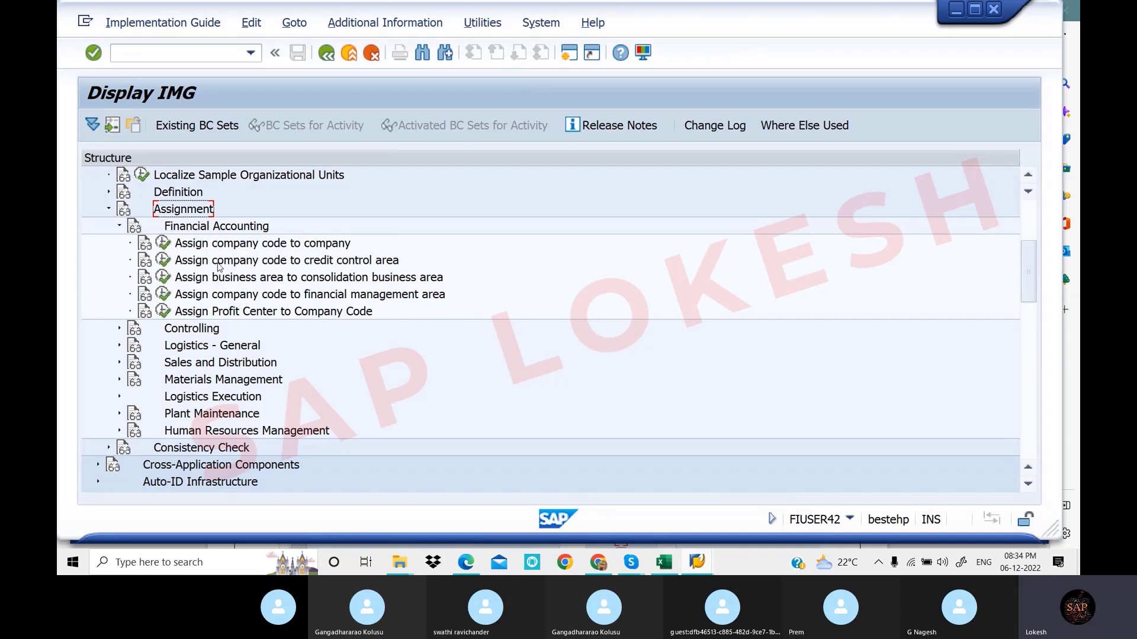
pyautogui.click(165, 266)
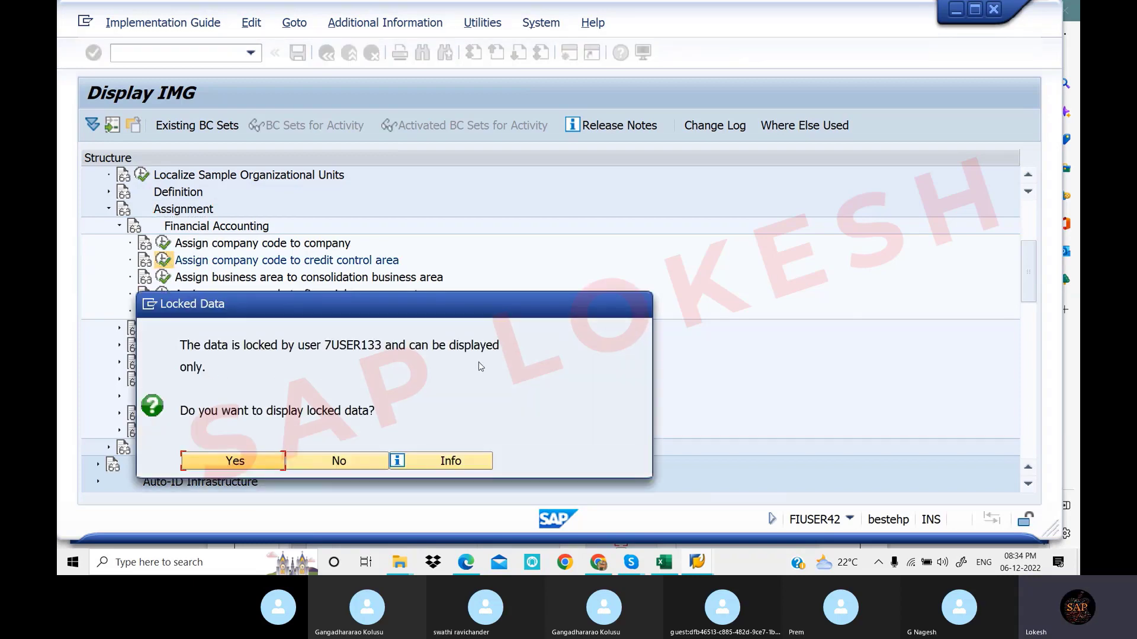
pyautogui.moveTo(511, 315); pyautogui.dragTo(730, 213)
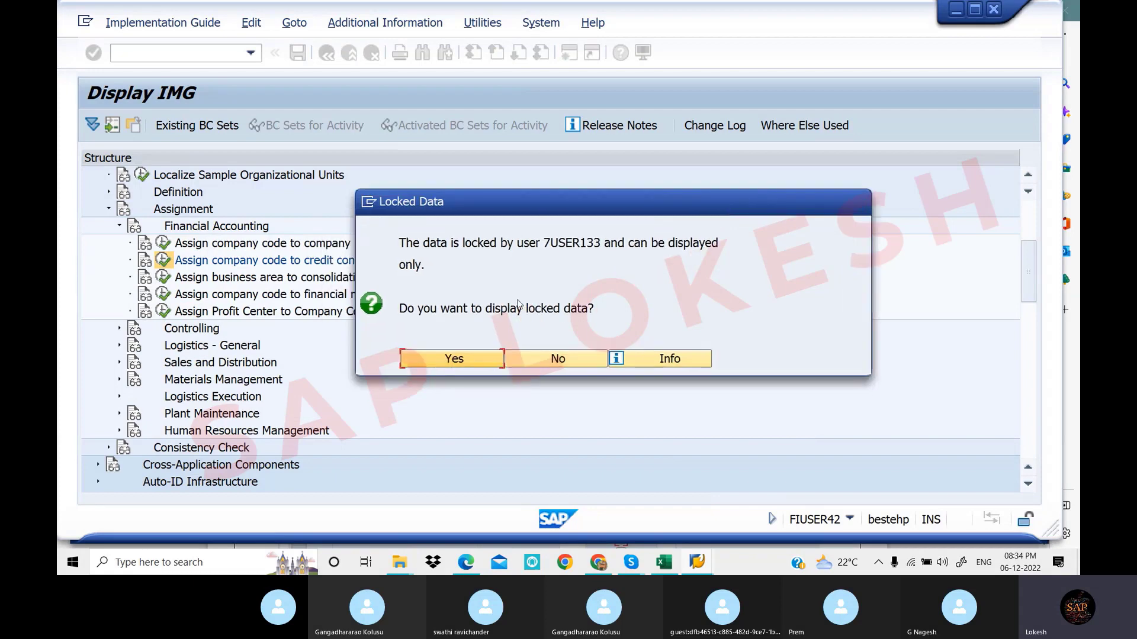
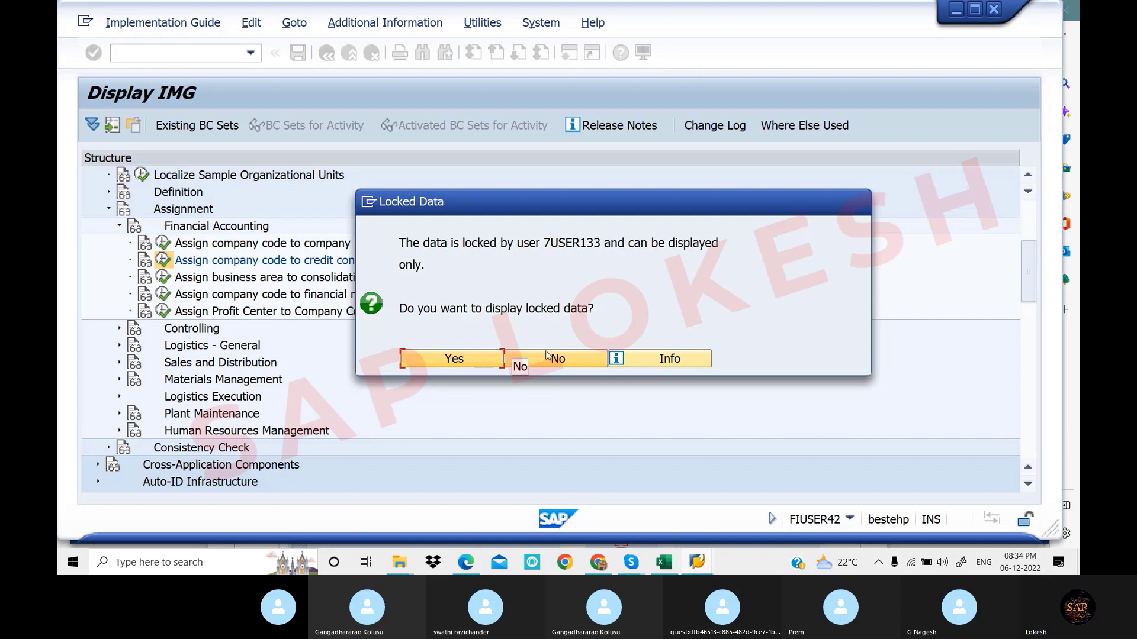
# View the locked credit control area assignments read-only, then go to SM12 lock entries
pyautogui.click(477, 361)
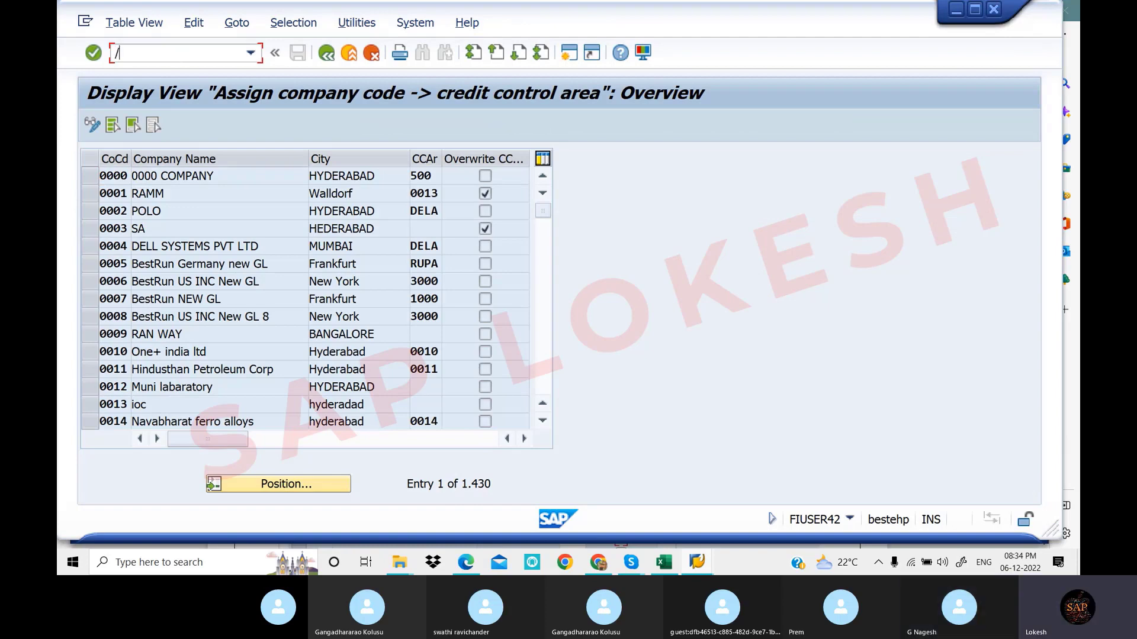
pyautogui.write('m')
pyautogui.press('BackSpace')
pyautogui.press('BackSpace')
pyautogui.press('BackSpace')
pyautogui.write('NSM12')
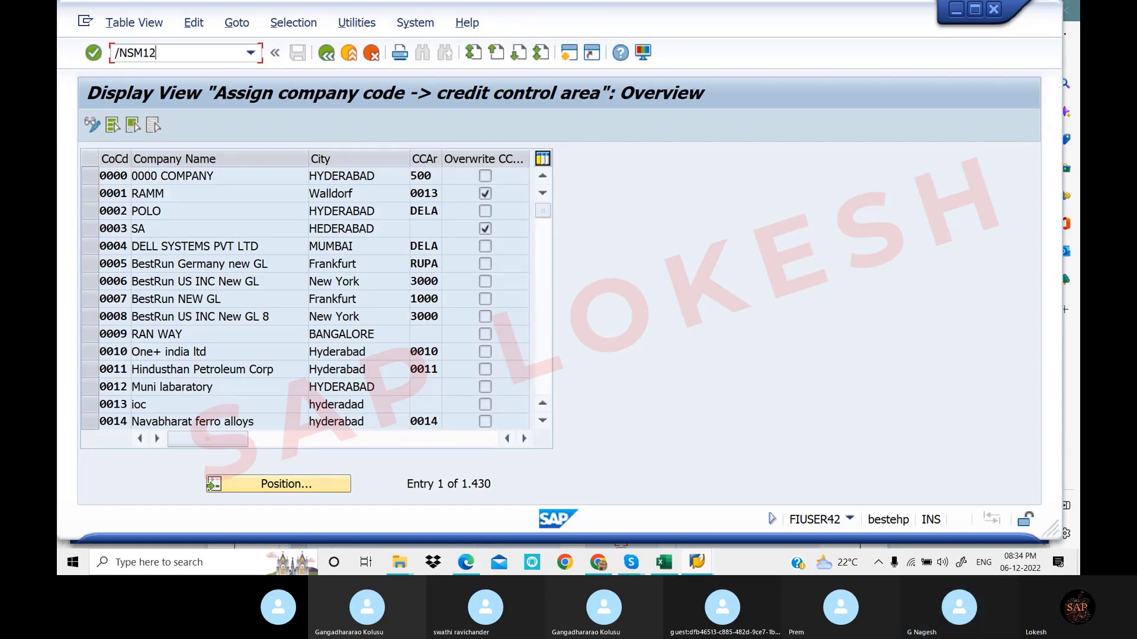
pyautogui.press('Return')
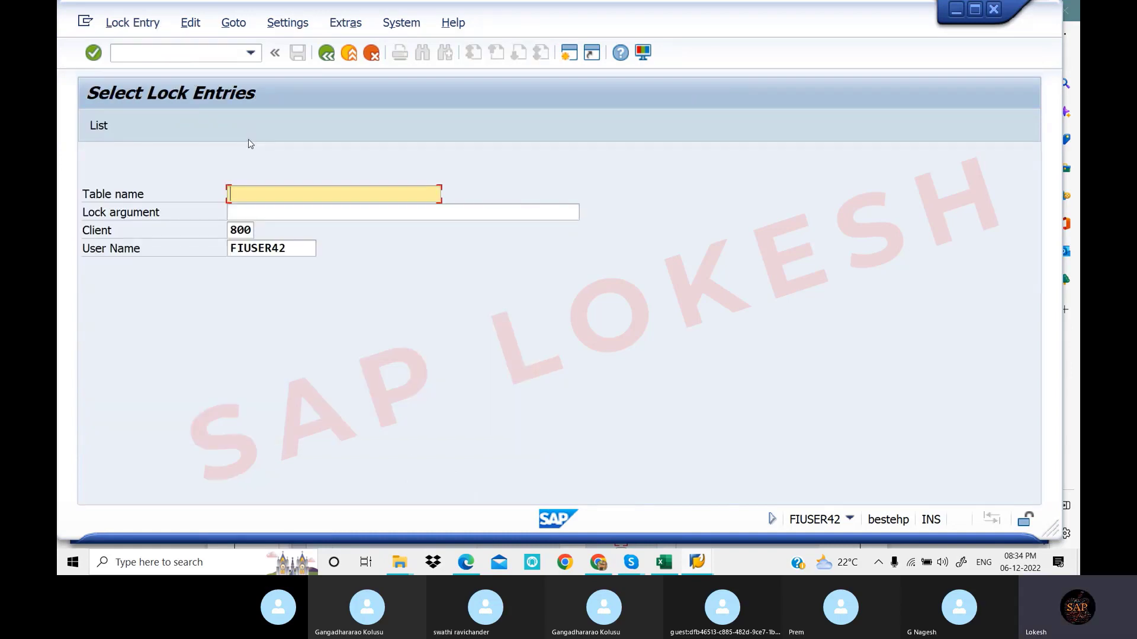
# Clear the user filter, list all users' lock entries, delete them, and refresh to an empty list
pyautogui.click(297, 249)
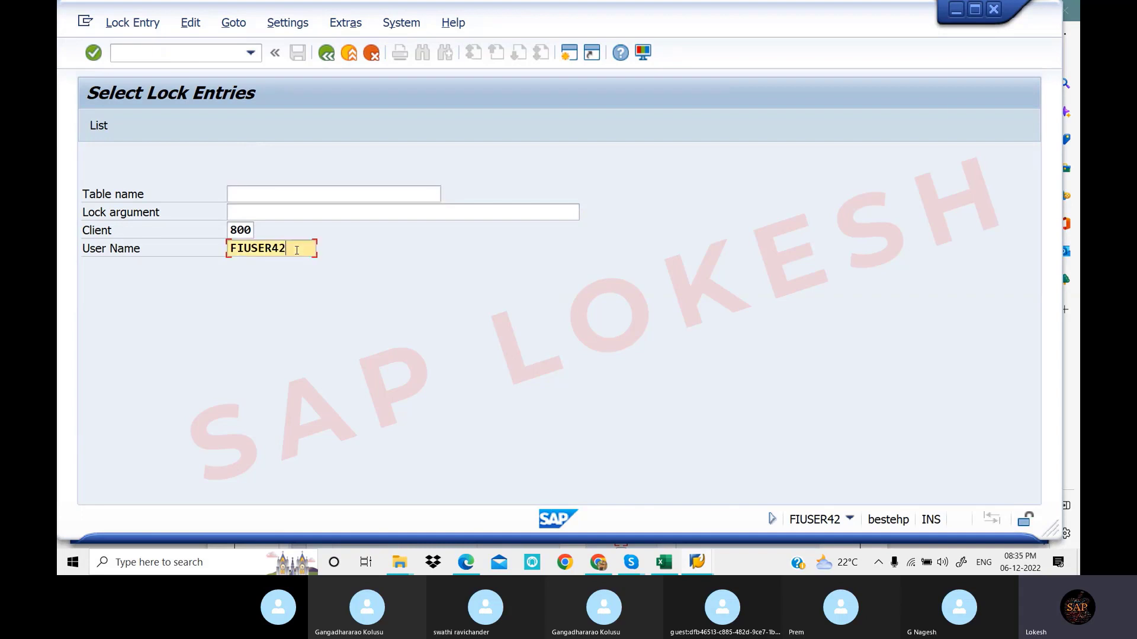
pyautogui.press('BackSpace')
pyautogui.press('BackSpace')
pyautogui.press('BackSpace')
pyautogui.press('BackSpace')
pyautogui.press('BackSpace')
pyautogui.press('BackSpace')
pyautogui.press('BackSpace')
pyautogui.click(98, 127)
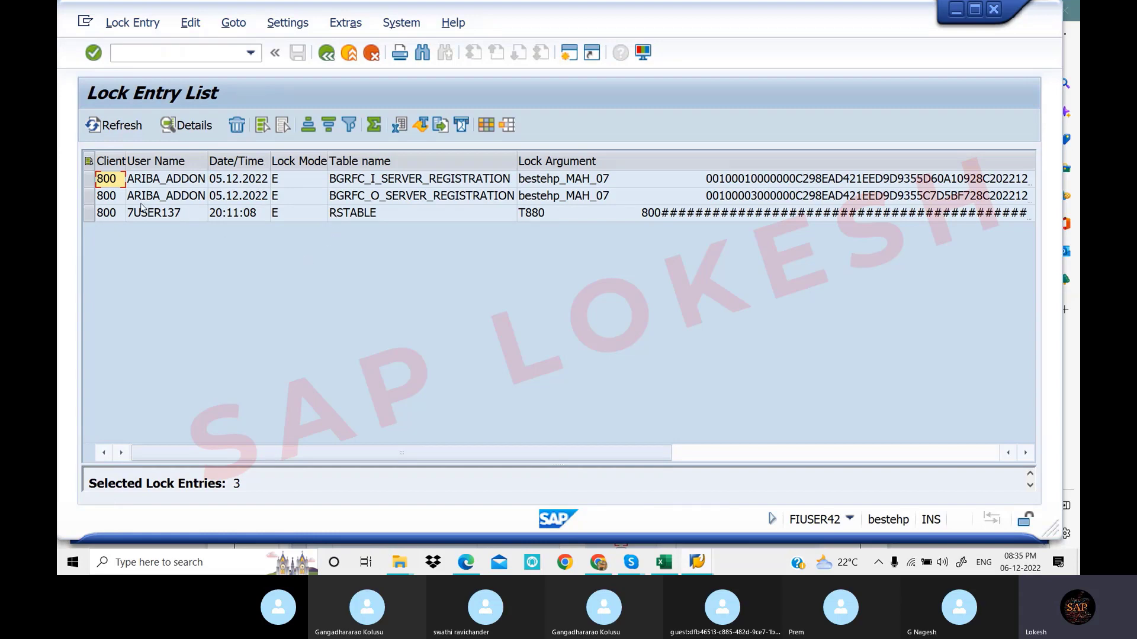
pyautogui.click(89, 161)
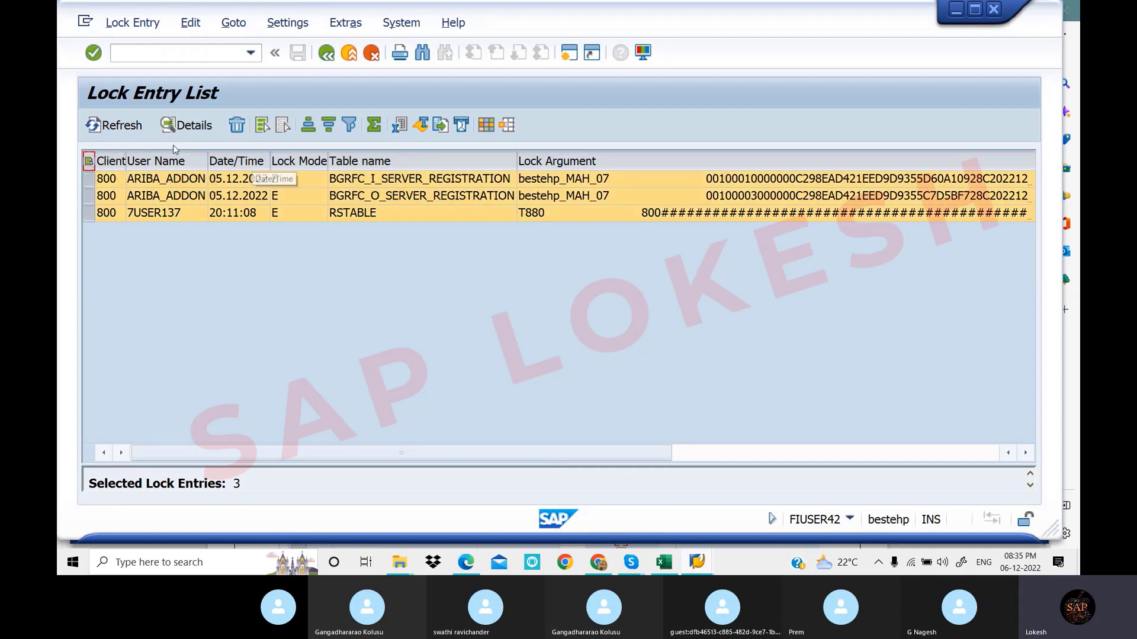
pyautogui.click(238, 125)
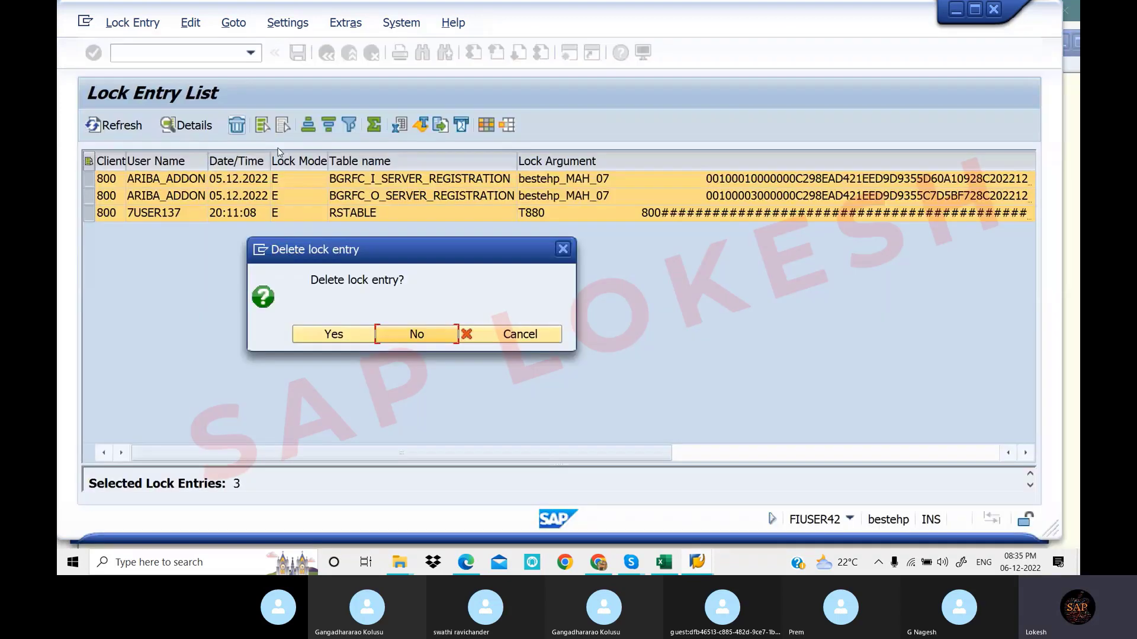
pyautogui.click(333, 333)
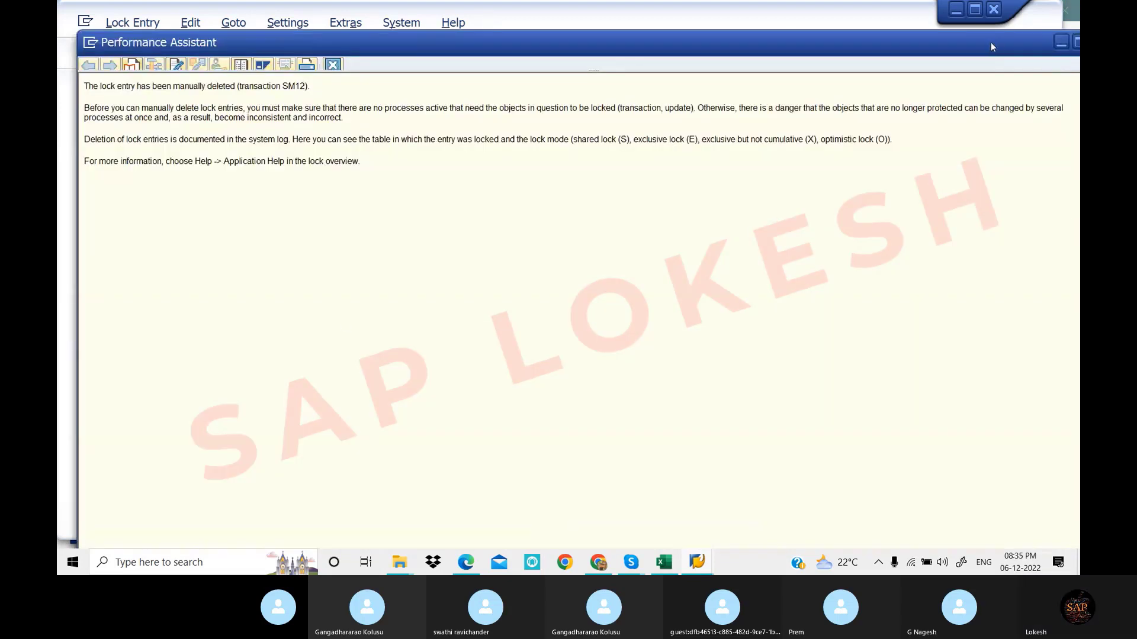
pyautogui.moveTo(1004, 45); pyautogui.dragTo(935, 55)
pyautogui.press('Escape')
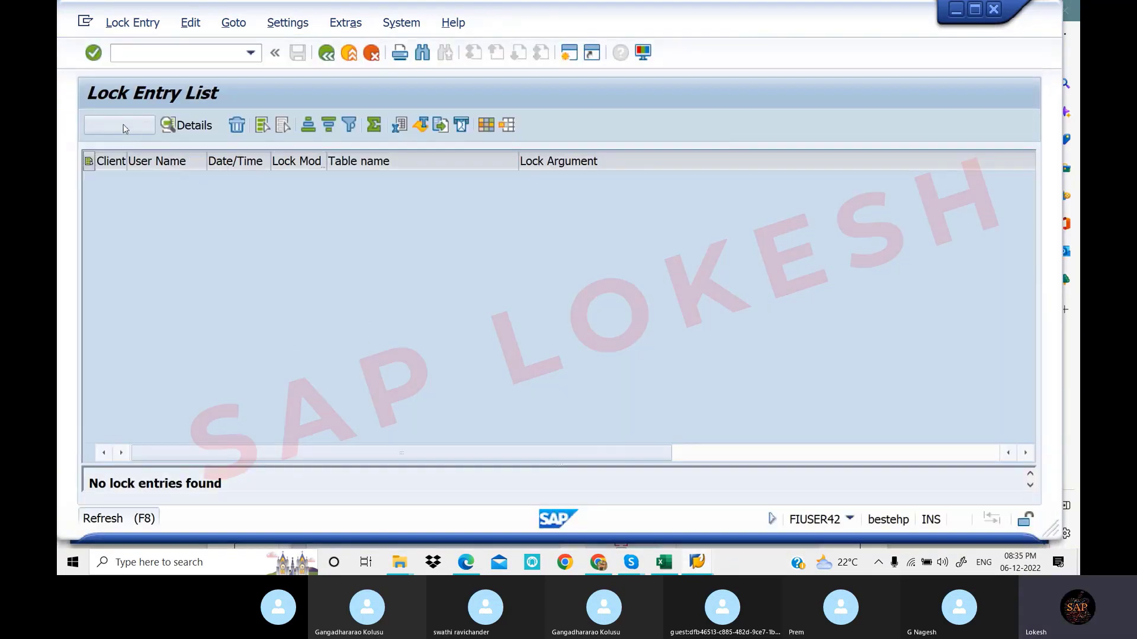
pyautogui.click(125, 127)
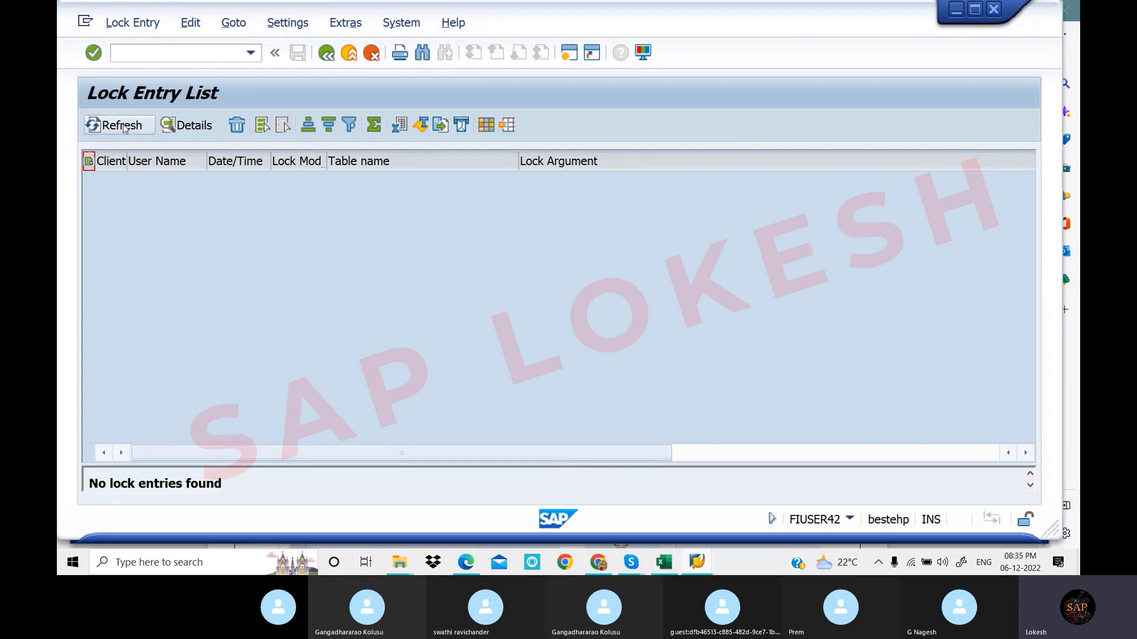
pyautogui.click(124, 130)
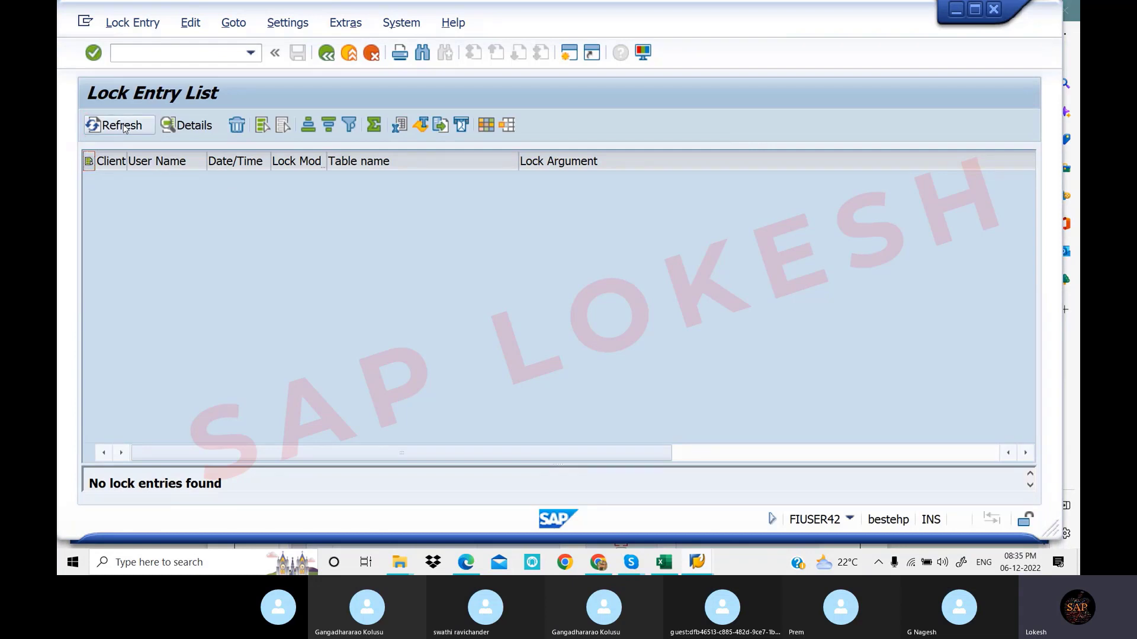
pyautogui.click(180, 55)
# Through SPRO's Reference IMG, run Enterprise Structure > Assignment > Financial Accounting > Assign company code to credit control area
pyautogui.write('/N')
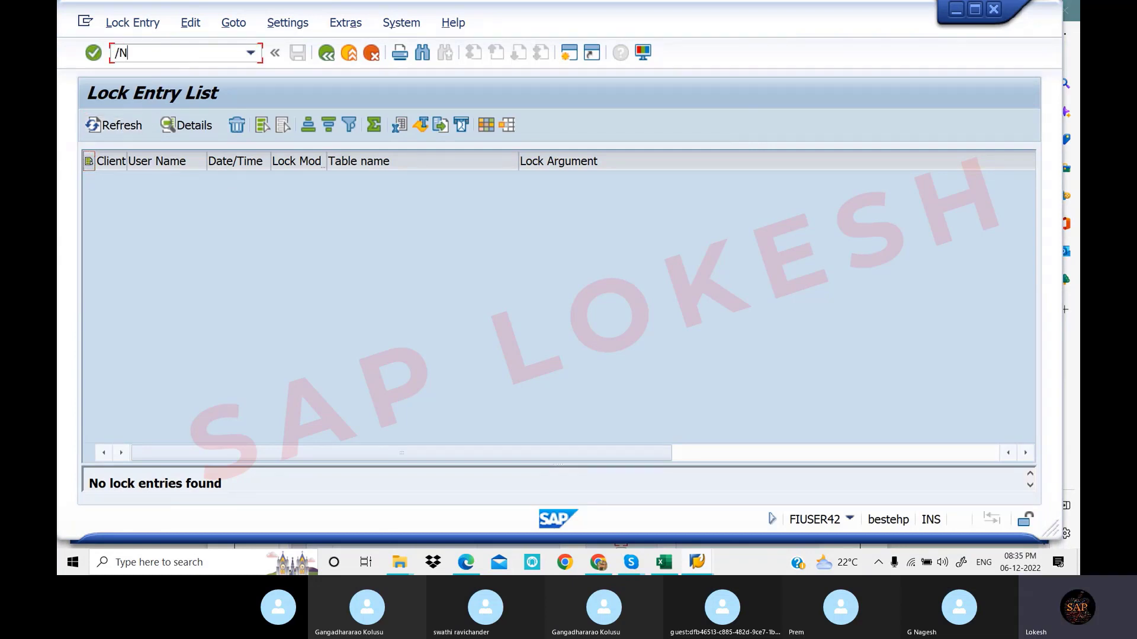
pyautogui.press('Return')
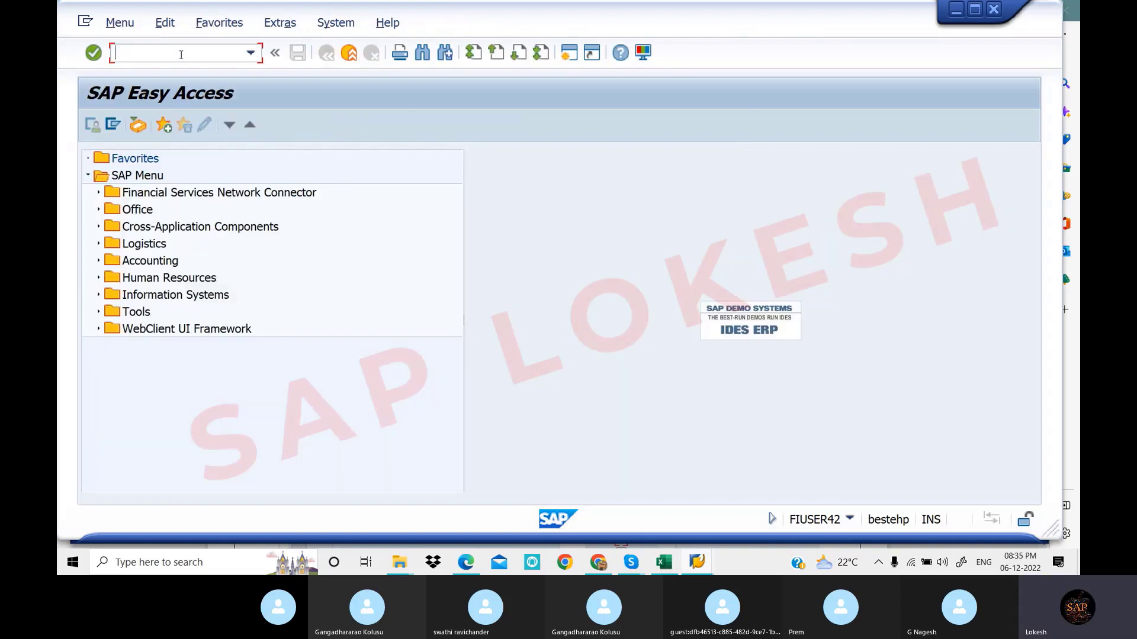
pyautogui.write('SPRO')
pyautogui.press('Return')
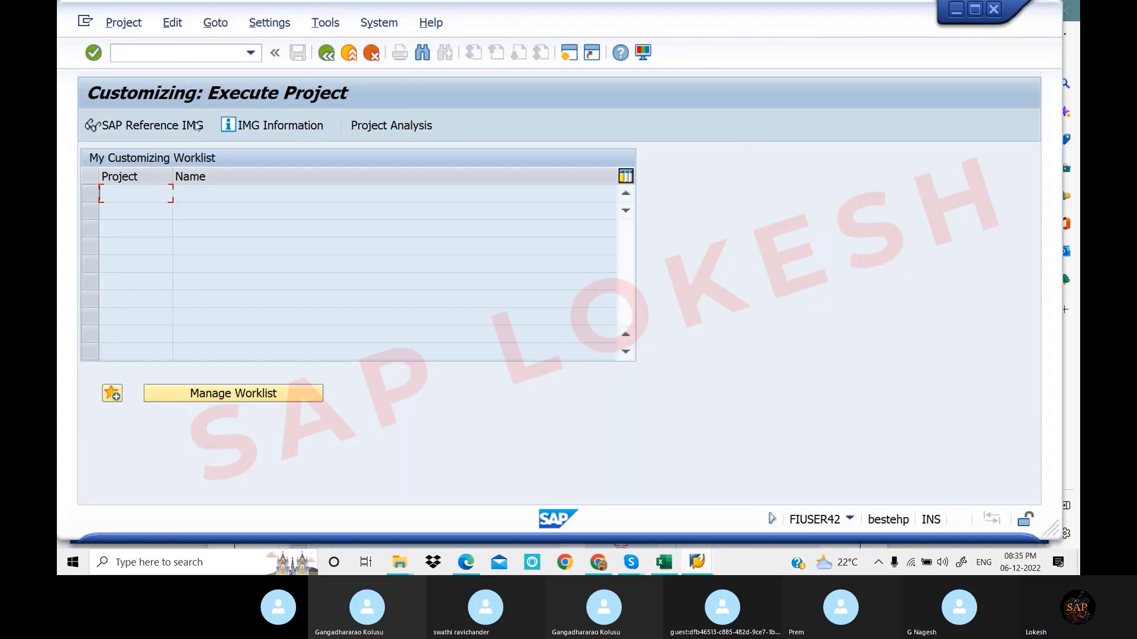
pyautogui.click(191, 127)
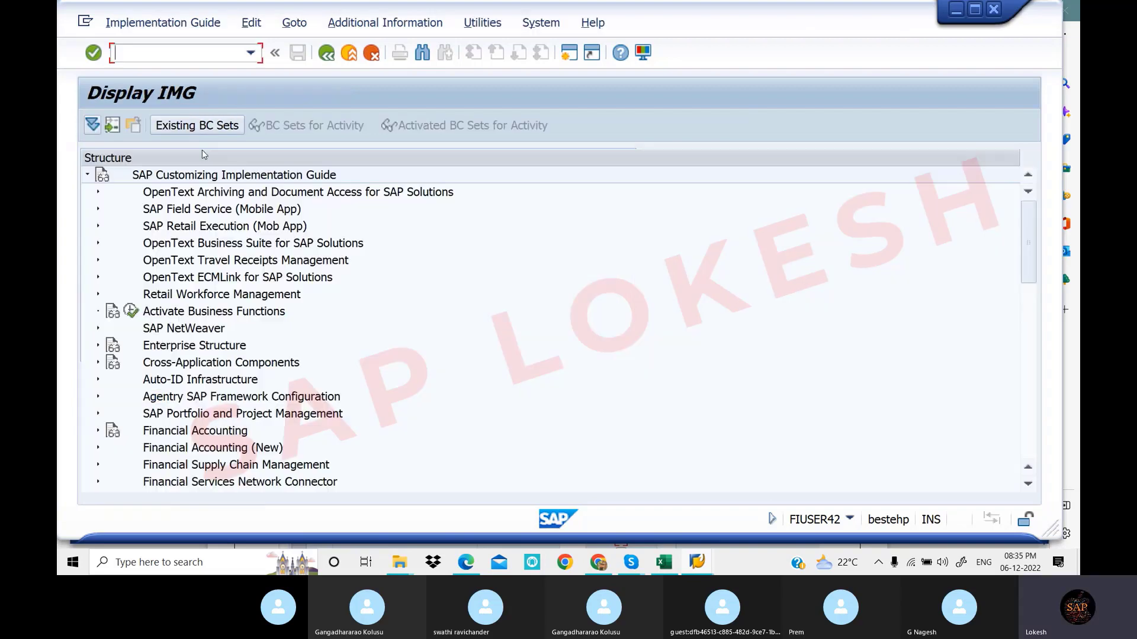
pyautogui.click(99, 347)
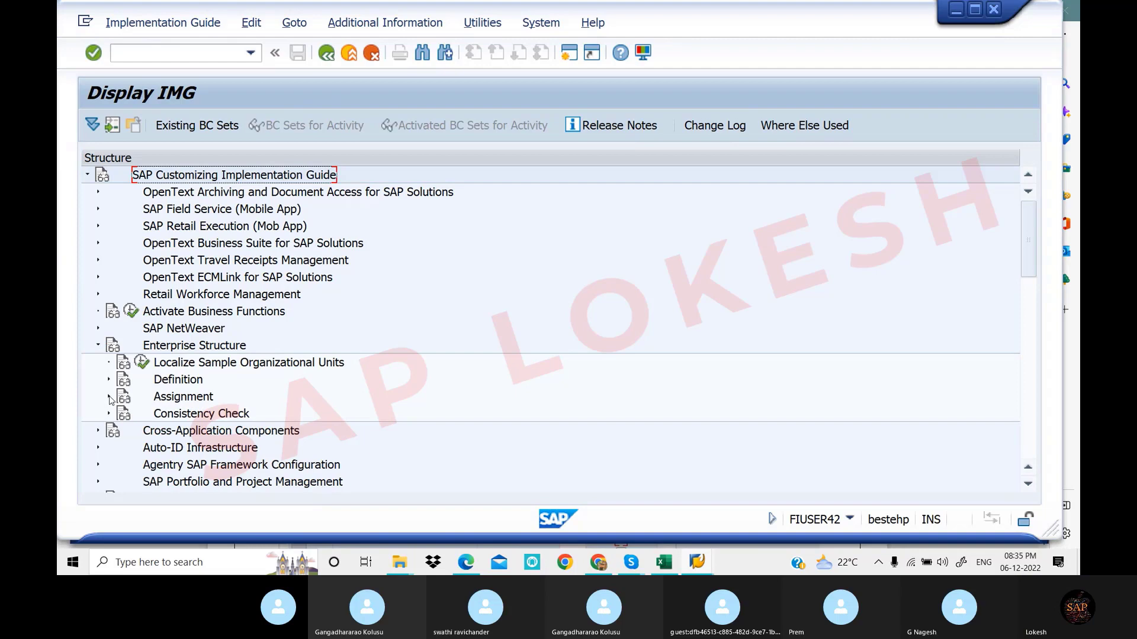
pyautogui.click(109, 397)
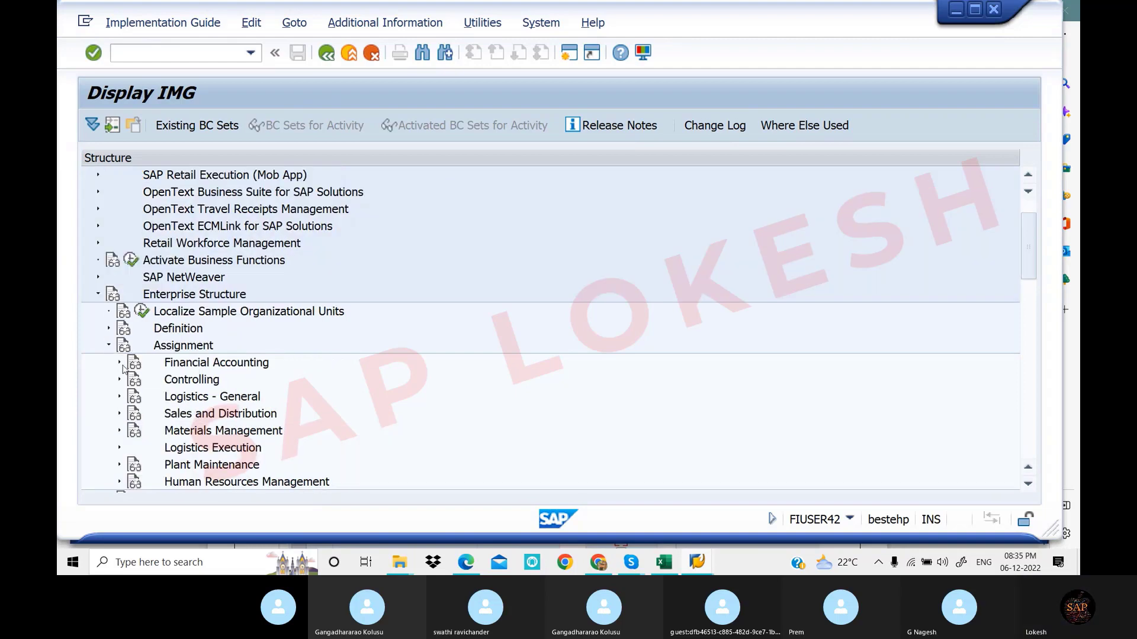
pyautogui.click(120, 364)
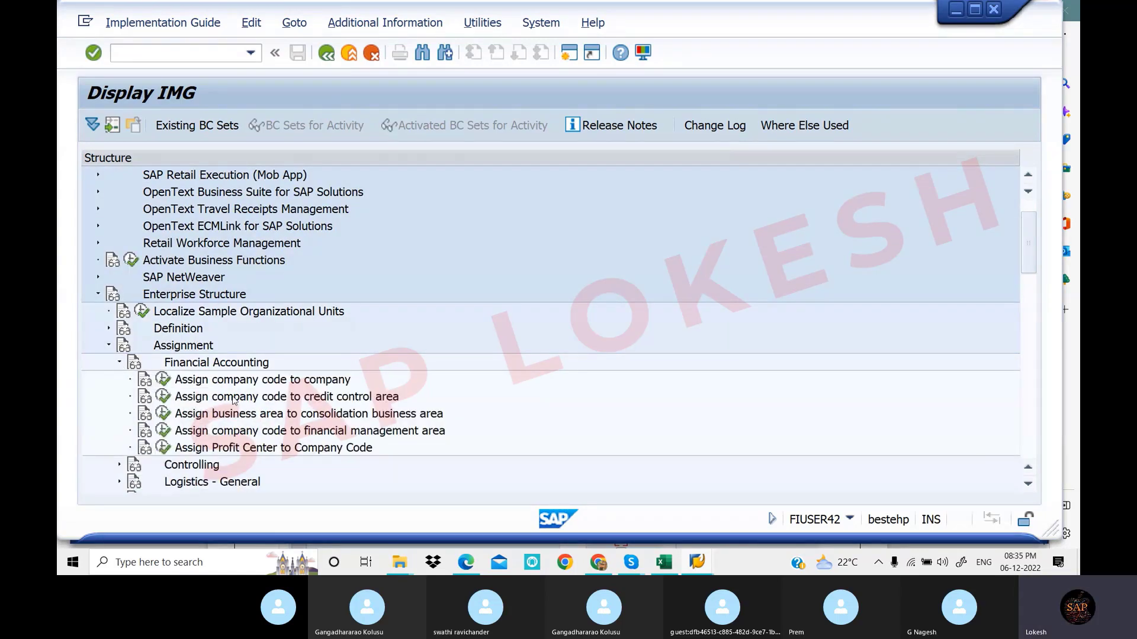
pyautogui.click(163, 398)
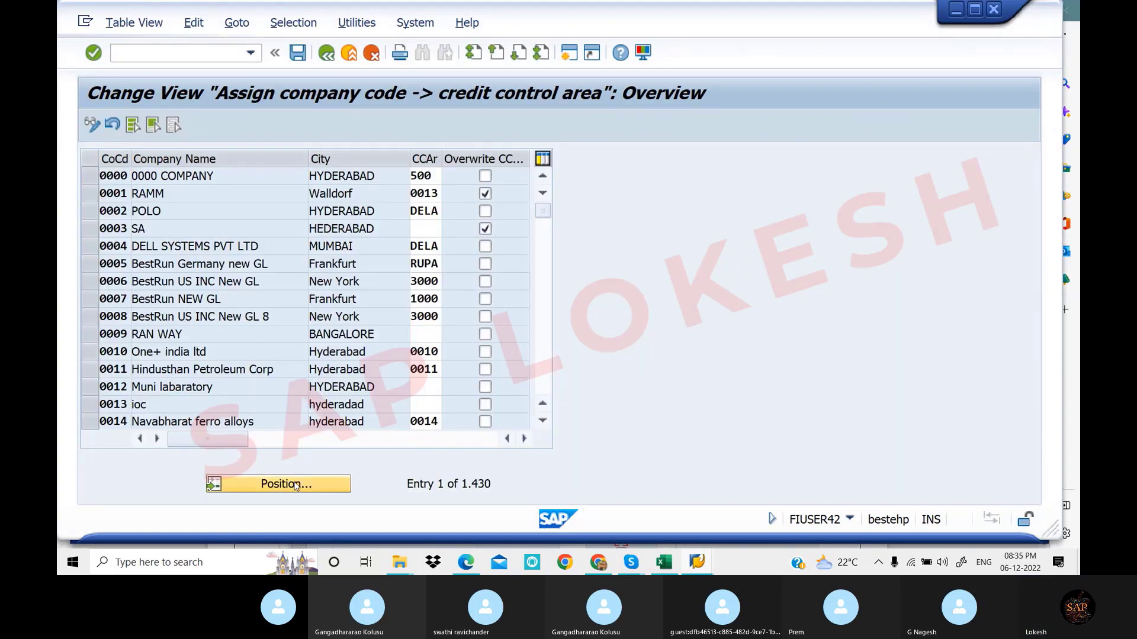
# Position the table at company code LOT1 and select its credit control area field
pyautogui.click(294, 484)
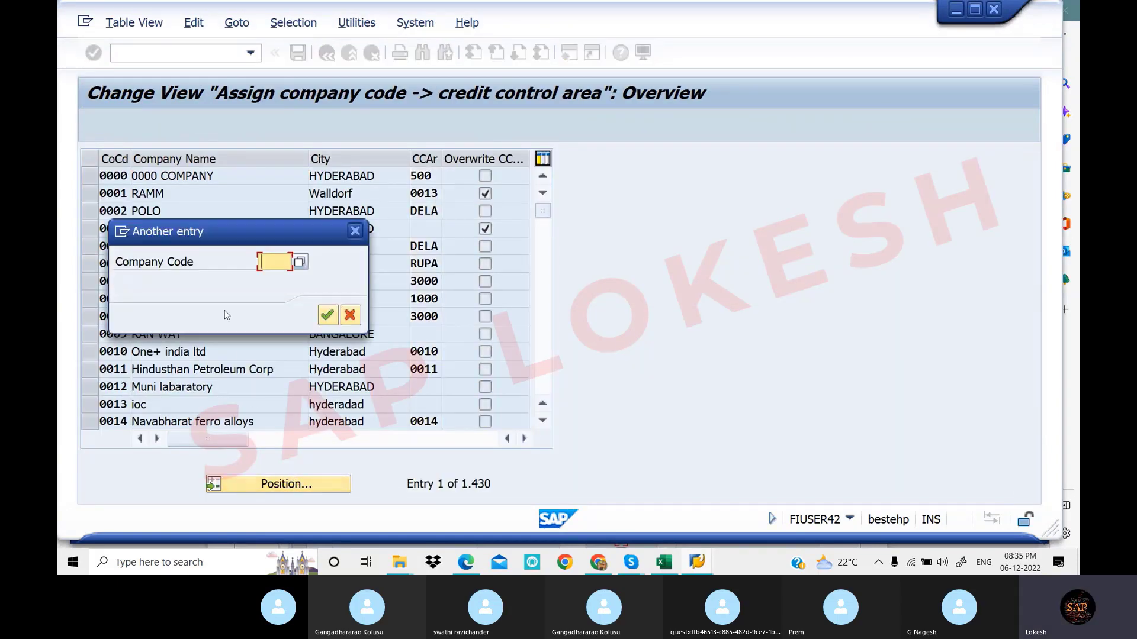
pyautogui.write('LO')
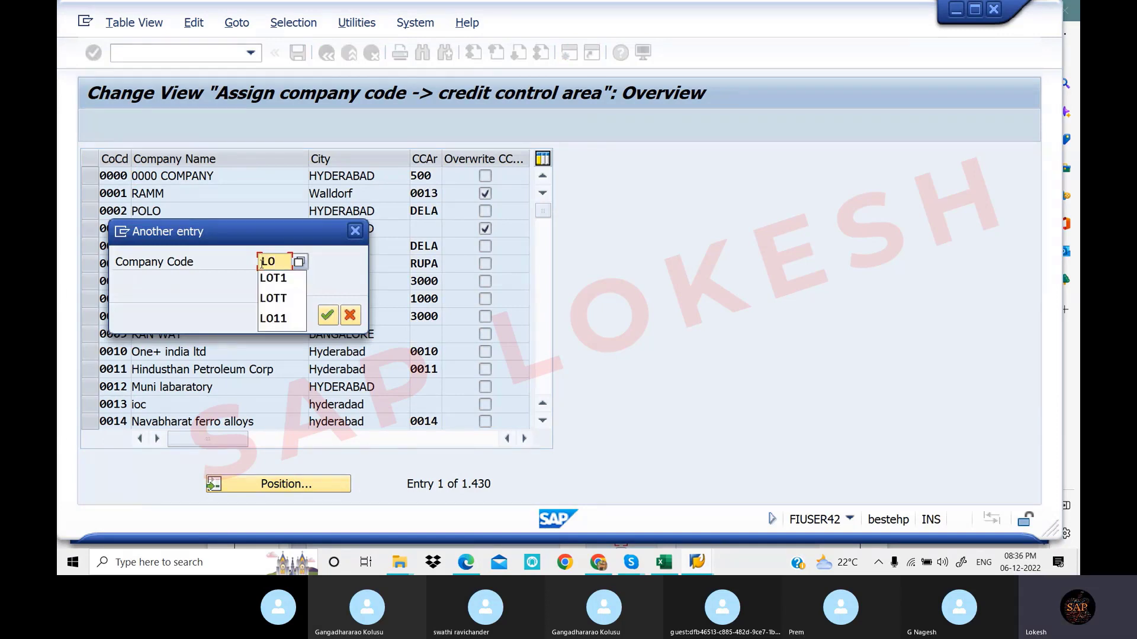
pyautogui.click(275, 279)
pyautogui.click(327, 315)
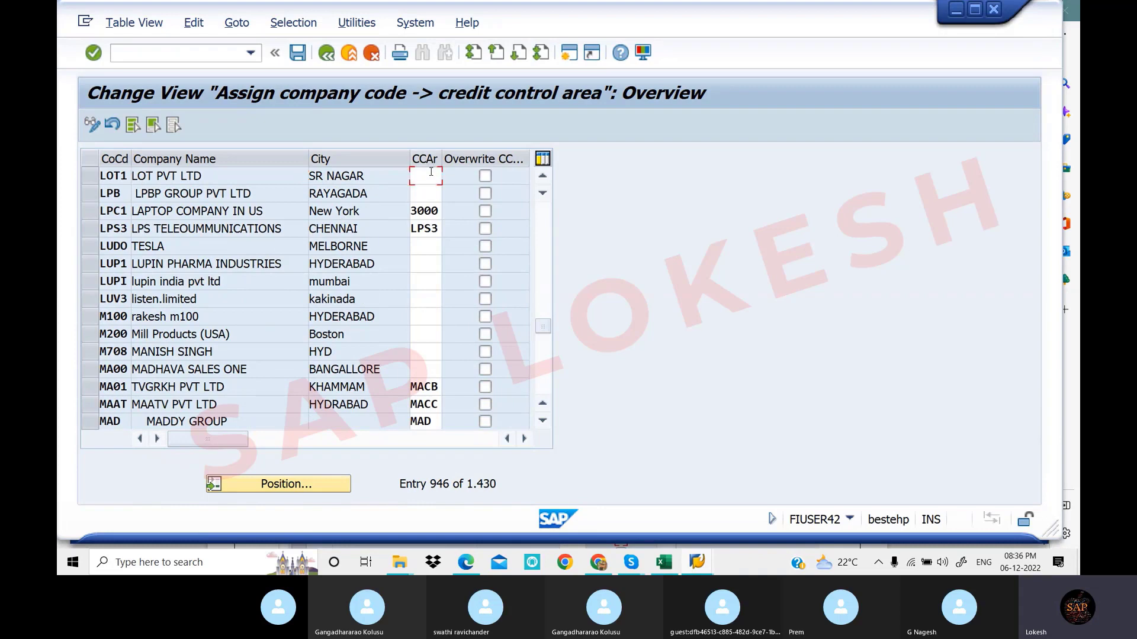
pyautogui.click(430, 172)
pyautogui.click(668, 566)
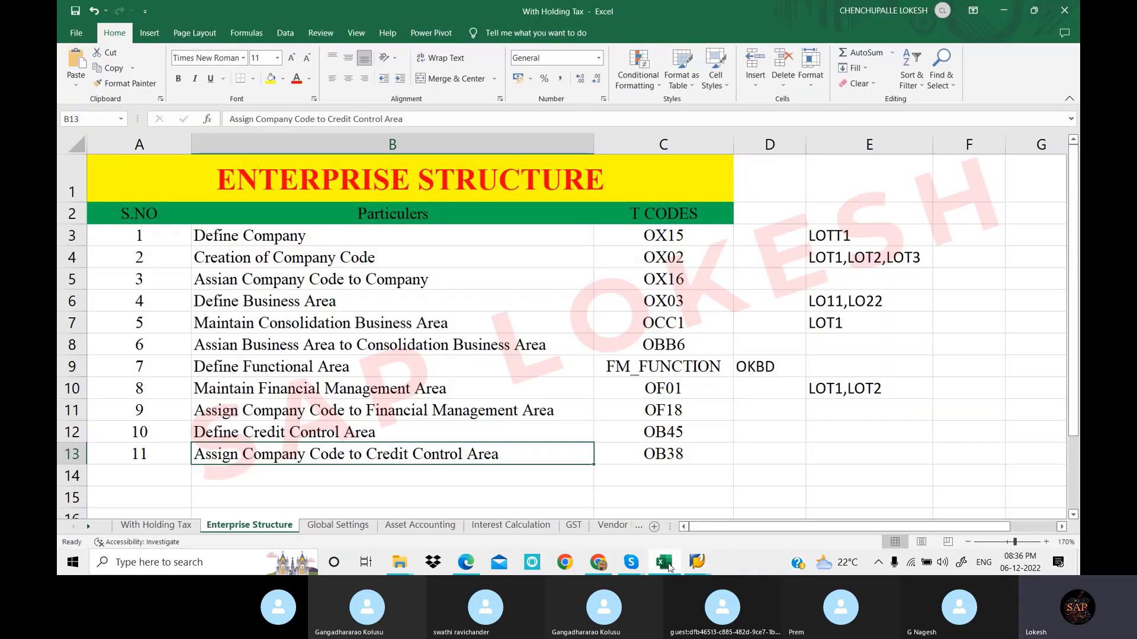
# Record LOT1 in cell E12 of the checklist, then enter LOT as LOT1's credit control area in SAP
pyautogui.click(843, 431)
pyautogui.write('LOT1')
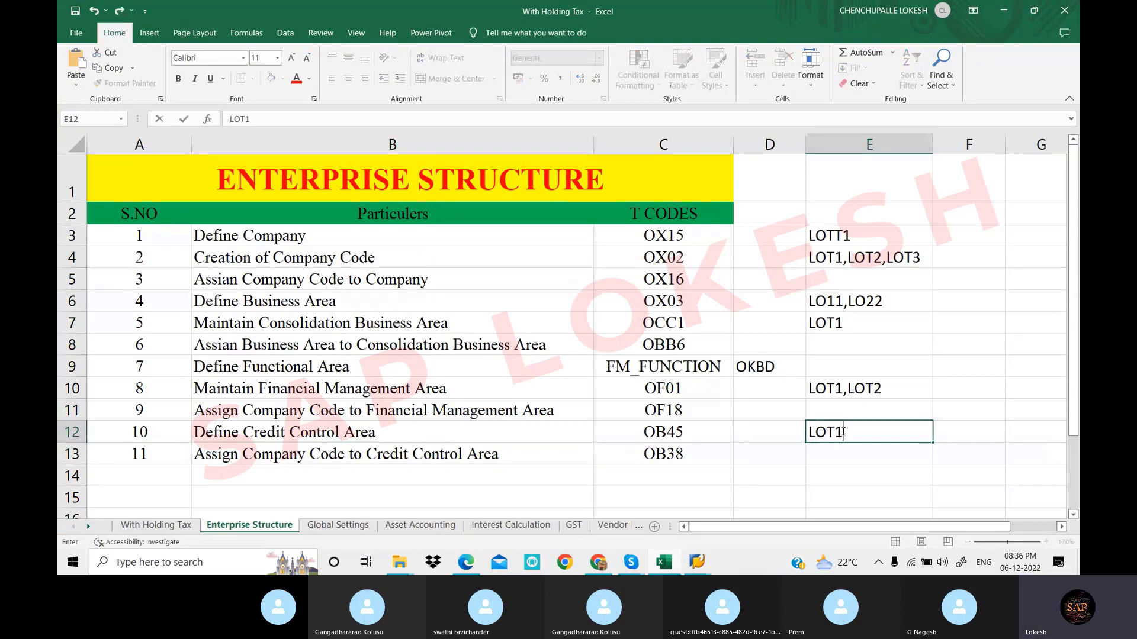
pyautogui.click(777, 446)
pyautogui.moveTo(820, 240); pyautogui.dragTo(835, 455)
pyautogui.click(745, 439)
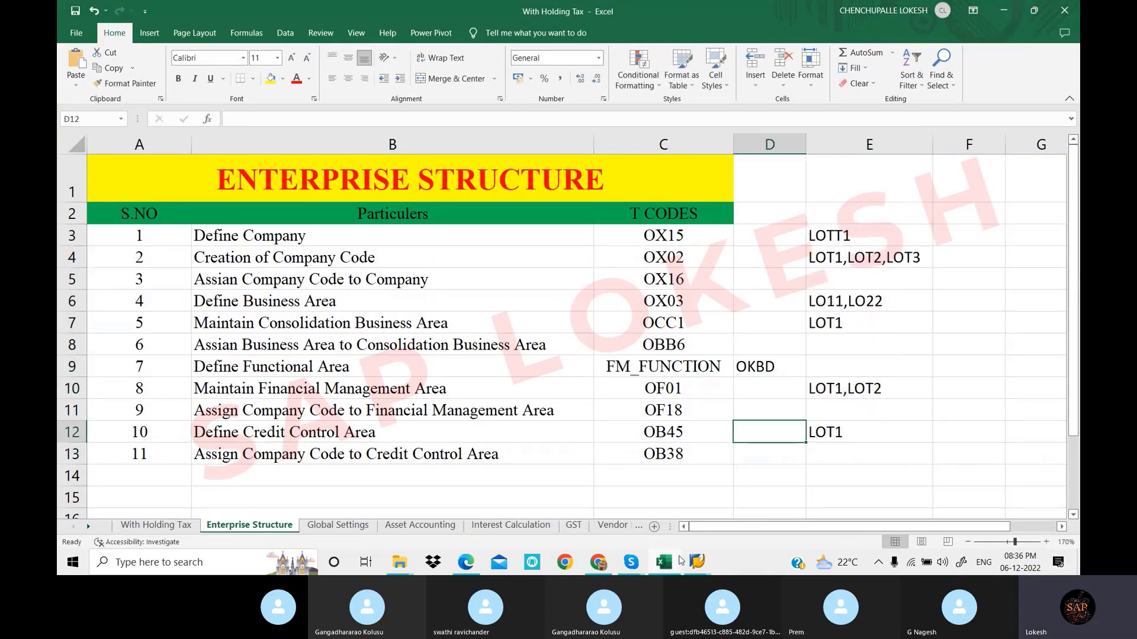
pyautogui.moveTo(702, 562)
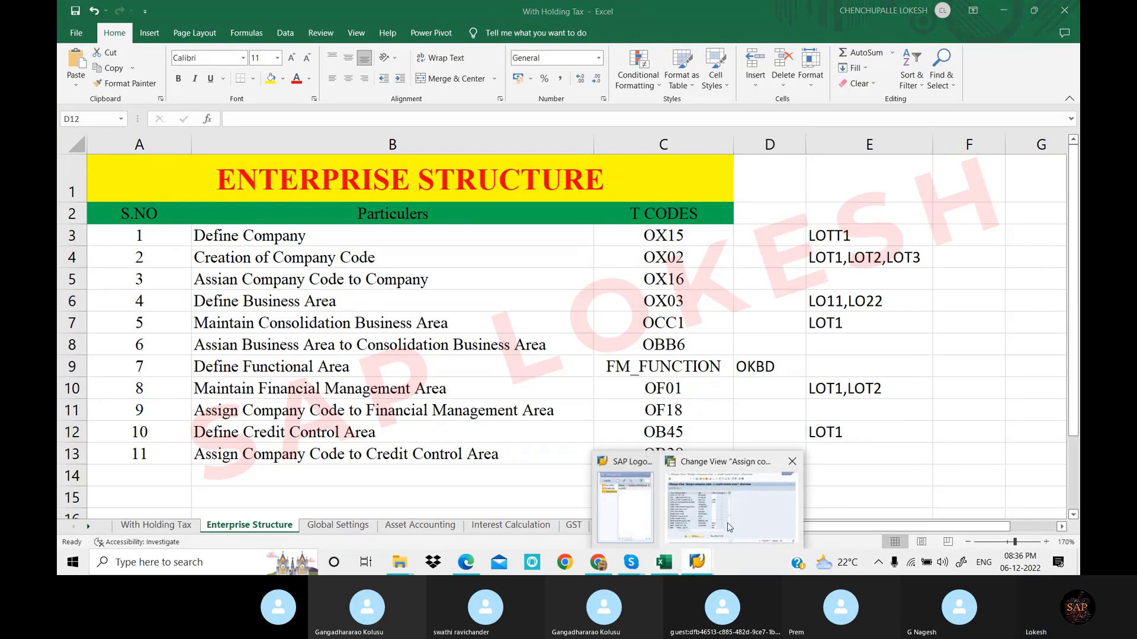
pyautogui.click(730, 527)
pyautogui.write('LOT1')
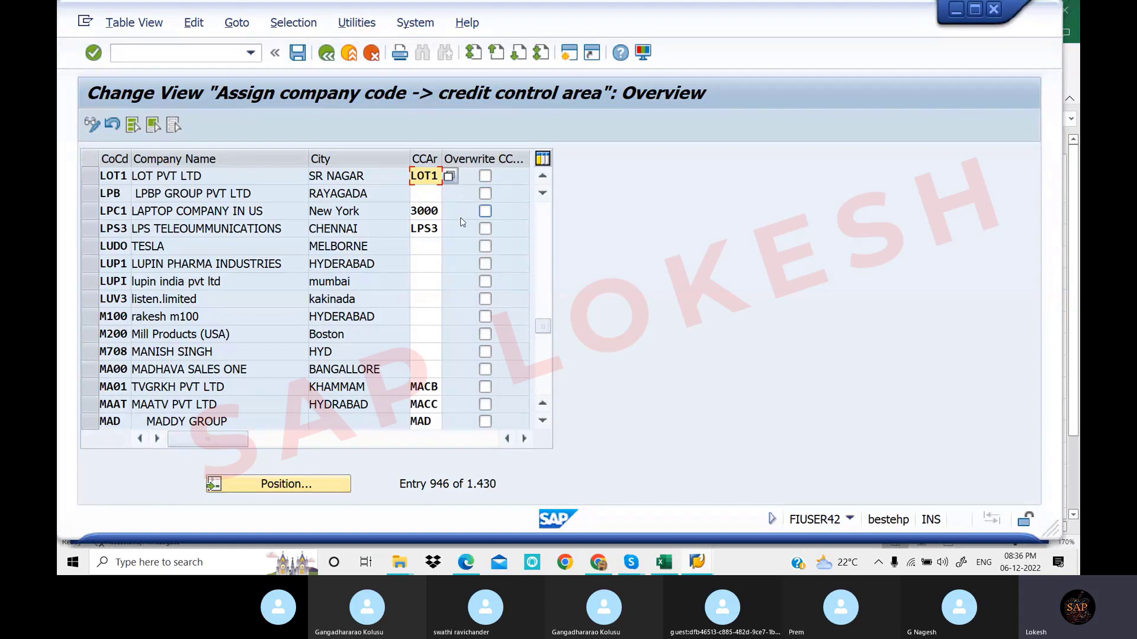
# Save credit control area LOT1 under new request 'Assign Company Code to Credit Control Area' and exit
pyautogui.press('Return')
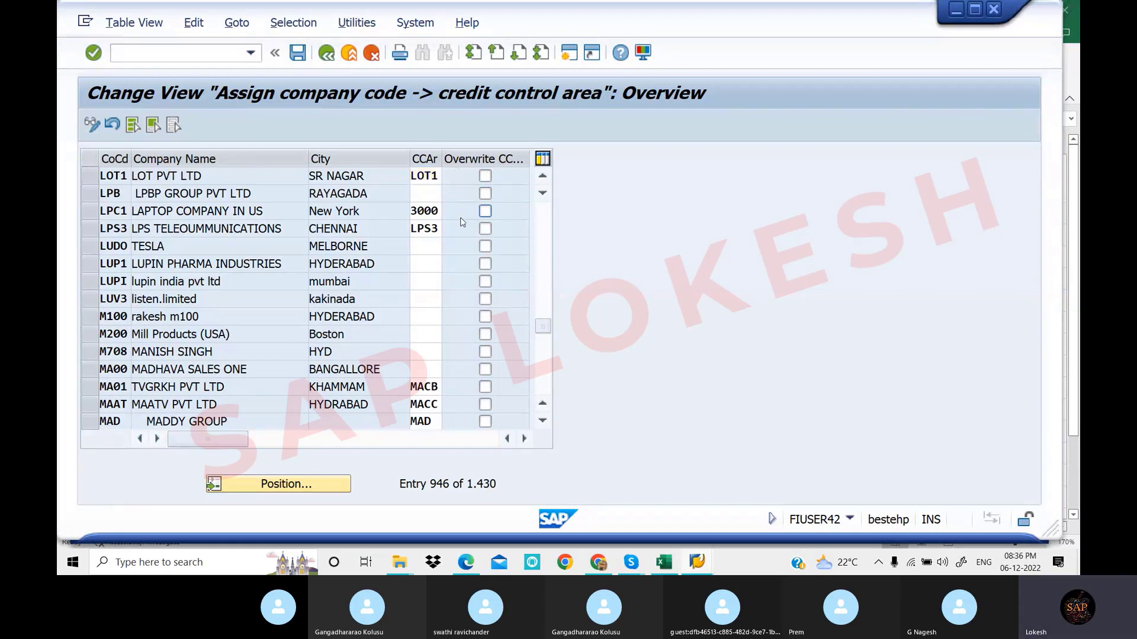
pyautogui.click(297, 54)
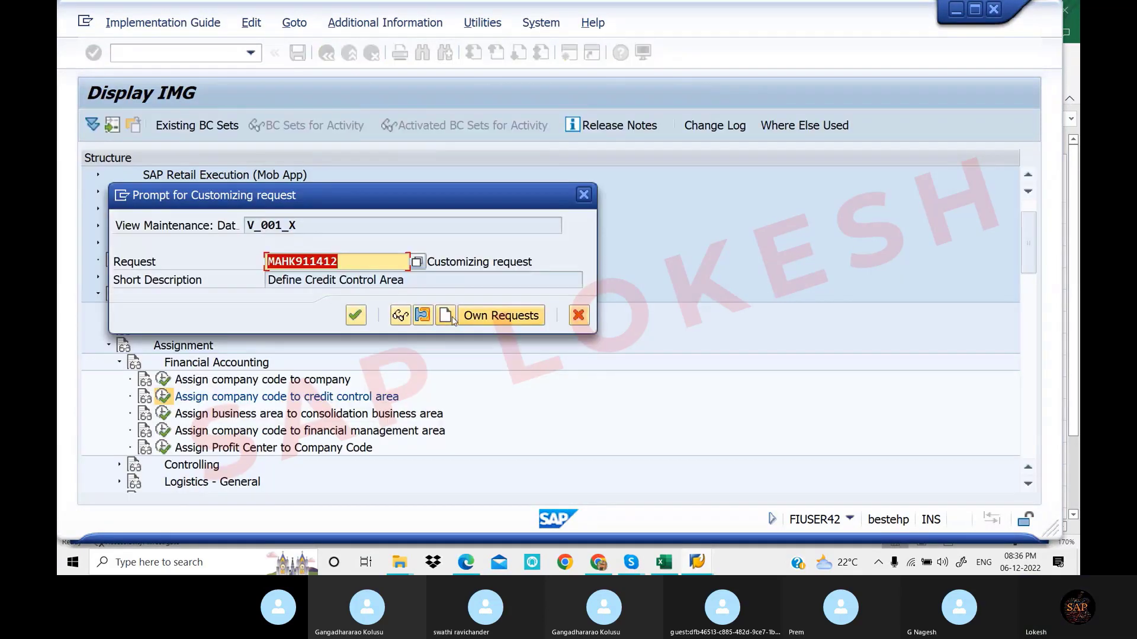
pyautogui.click(451, 315)
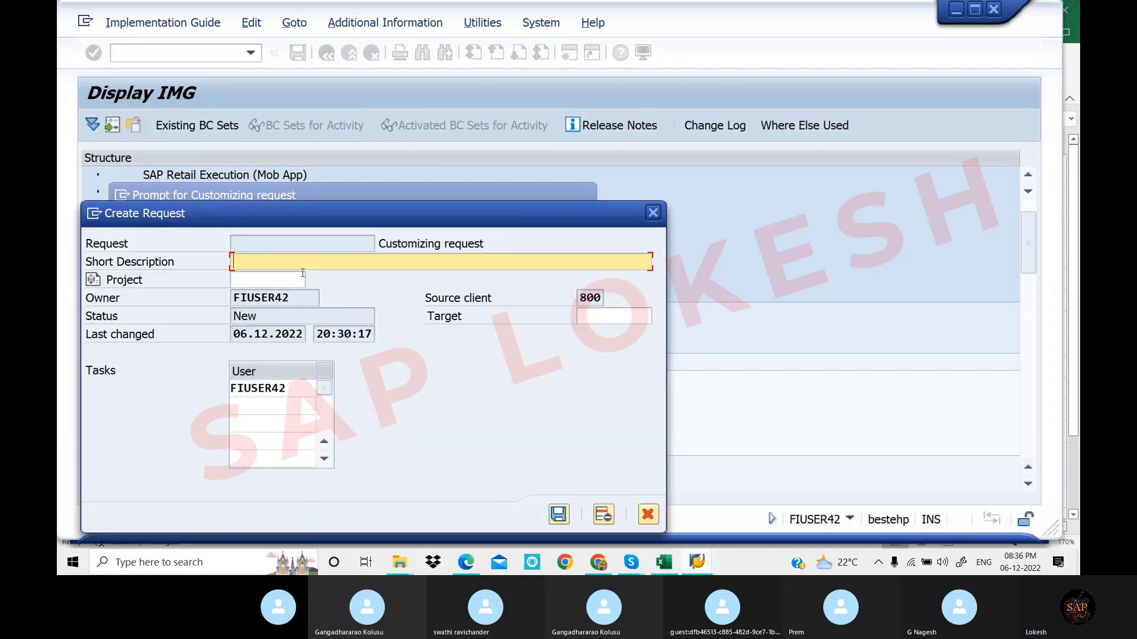
pyautogui.write('Assign Company Code to ')
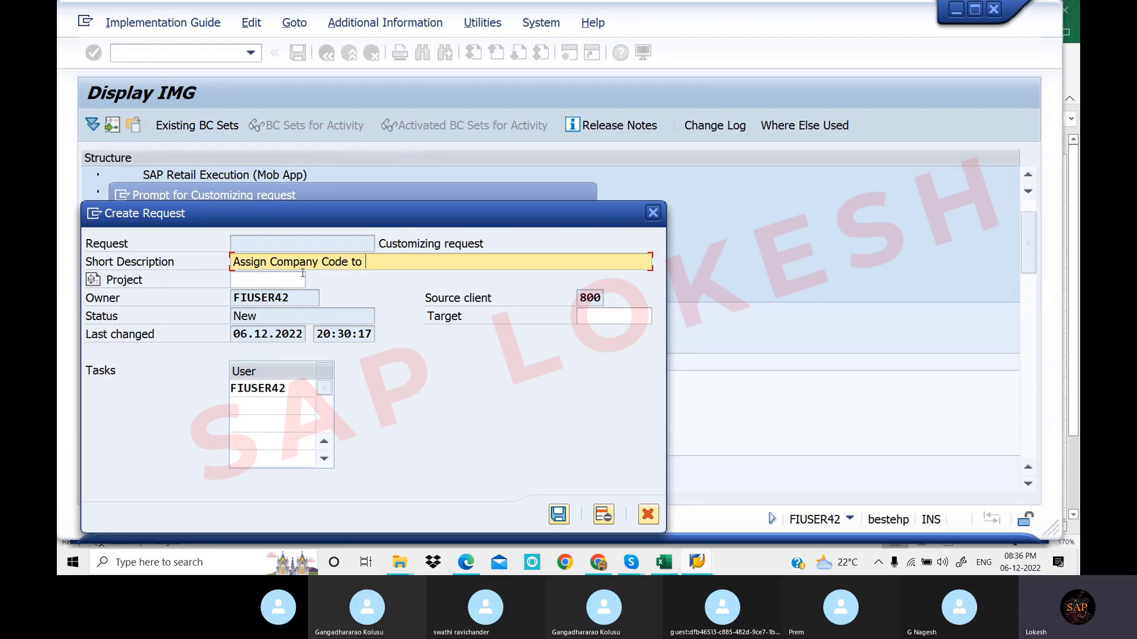
pyautogui.write('Credit Control Area')
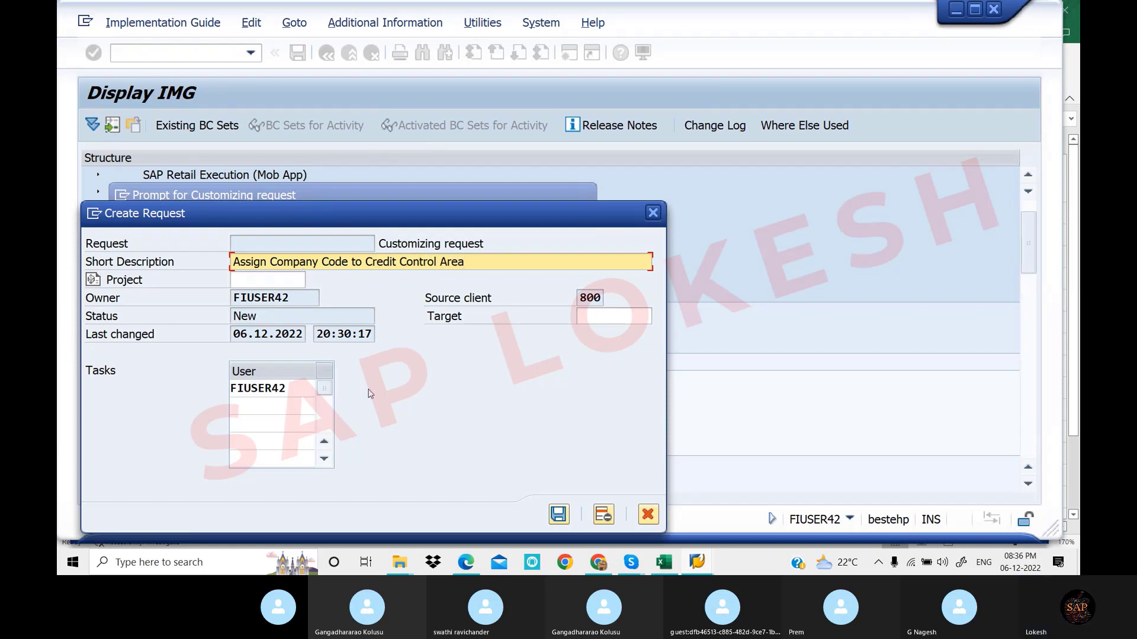
pyautogui.click(557, 507)
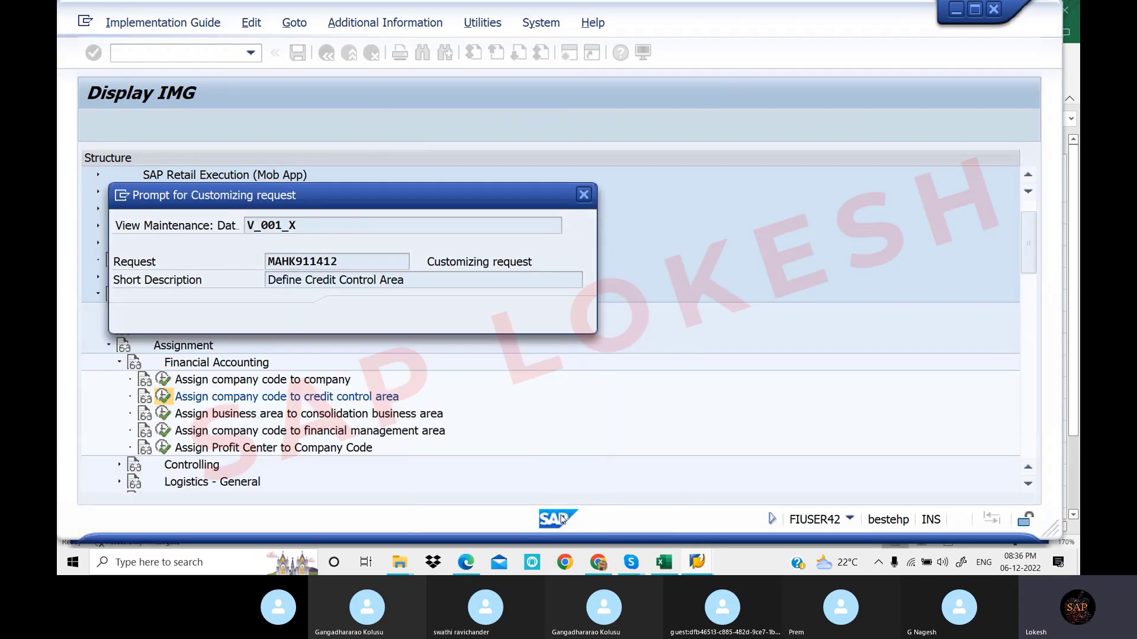
pyautogui.click(355, 314)
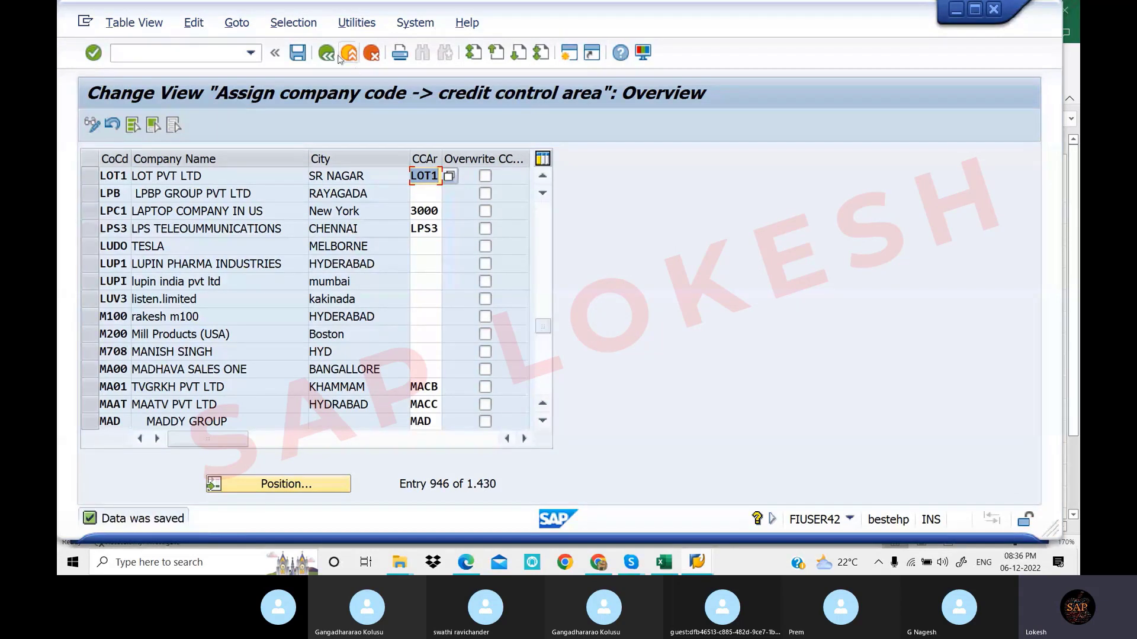
pyautogui.click(202, 51)
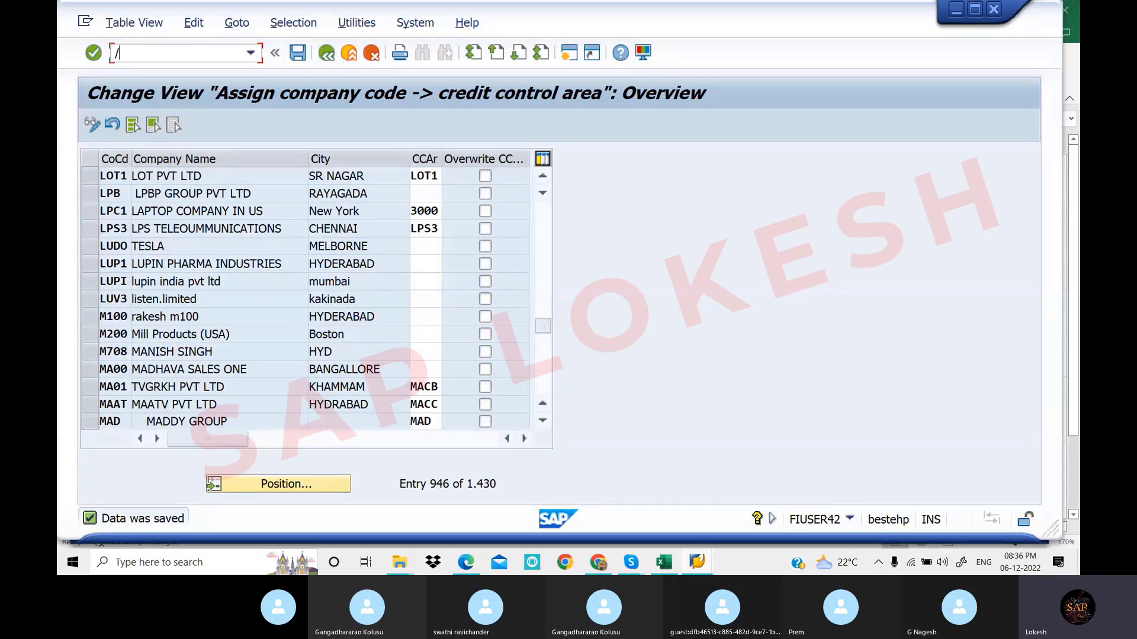
pyautogui.press('Return')
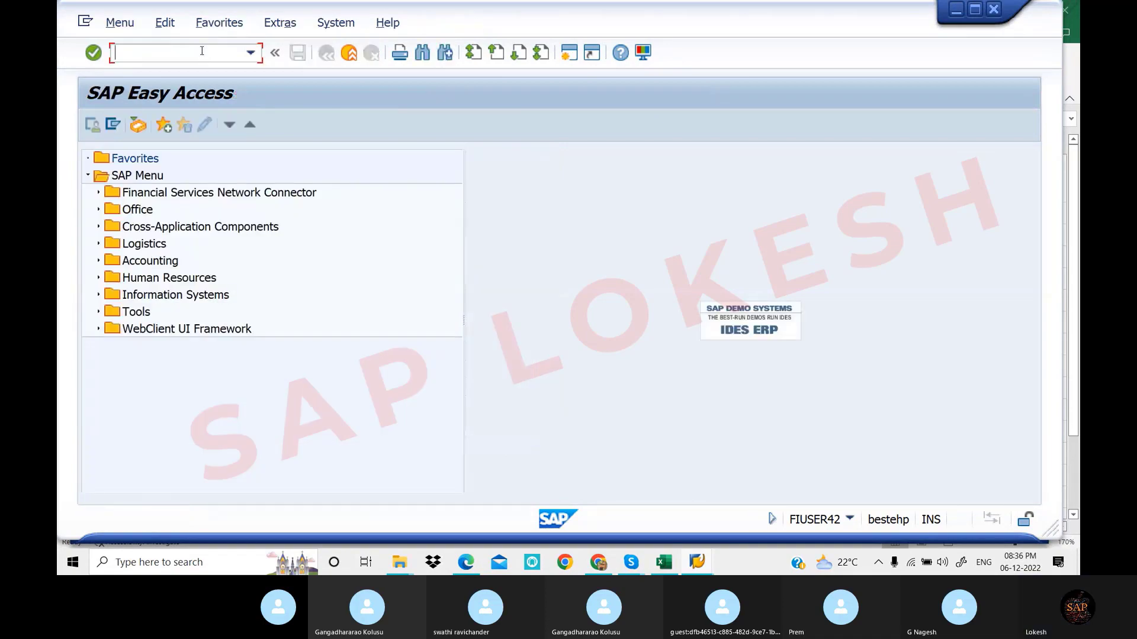
pyautogui.click(466, 562)
pyautogui.scroll(-5, 477, 298)
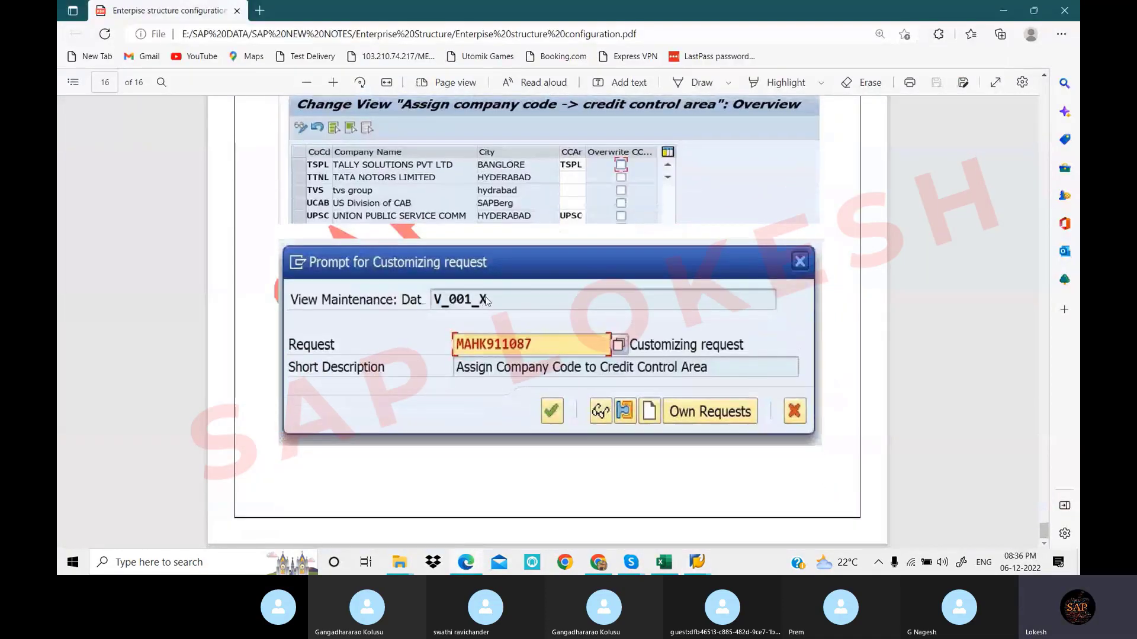
pyautogui.scroll(9, 509, 305)
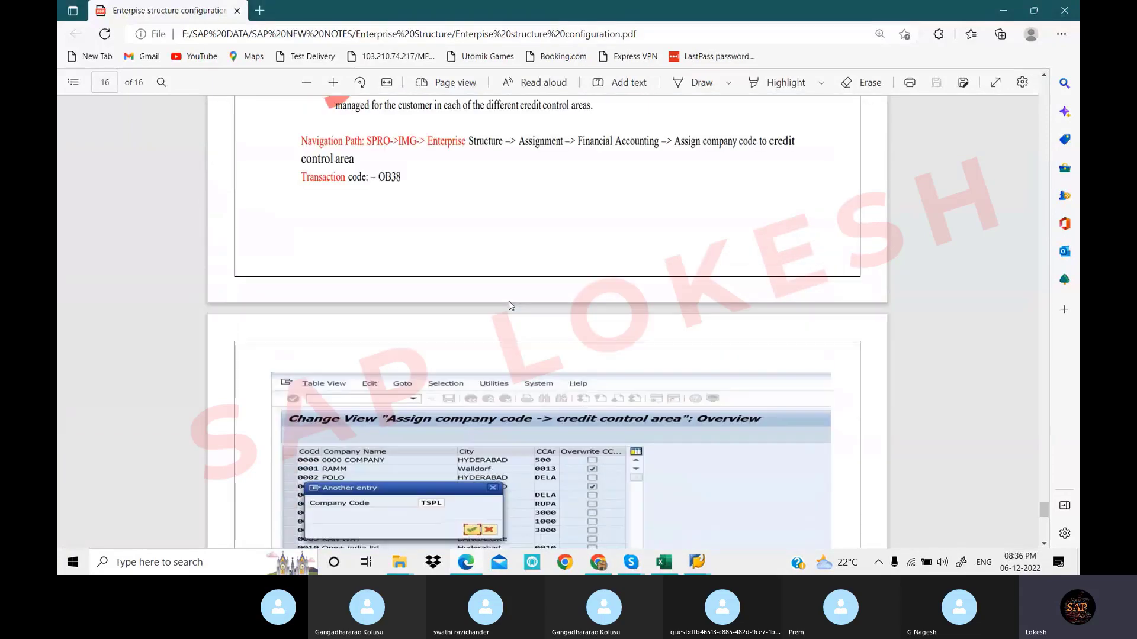
pyautogui.scroll(7, 511, 305)
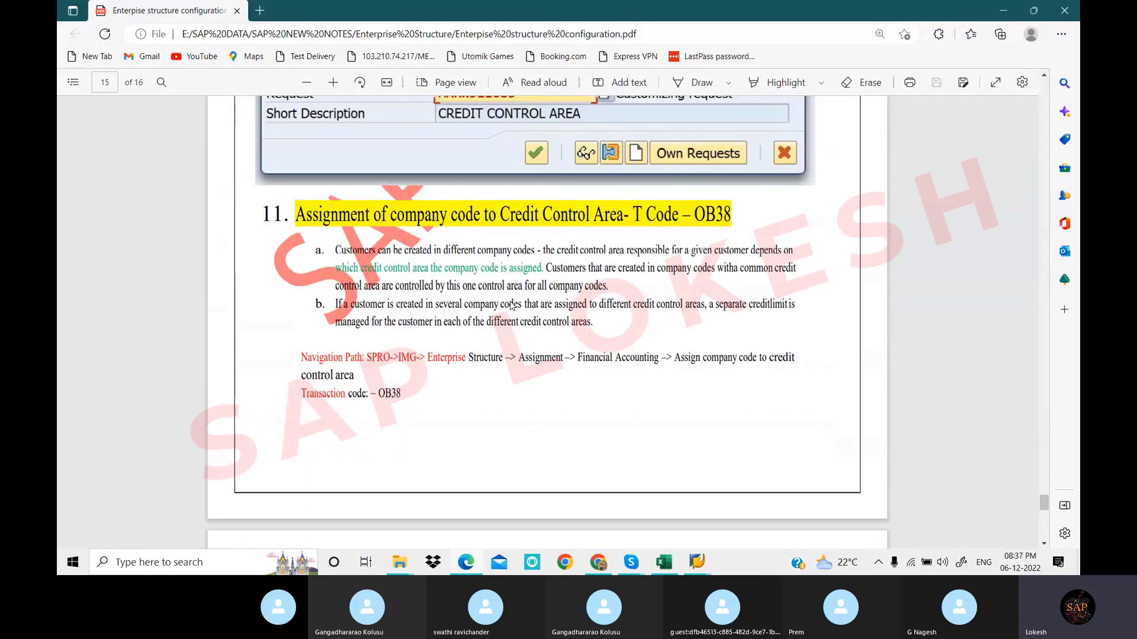
pyautogui.scroll(15, 511, 306)
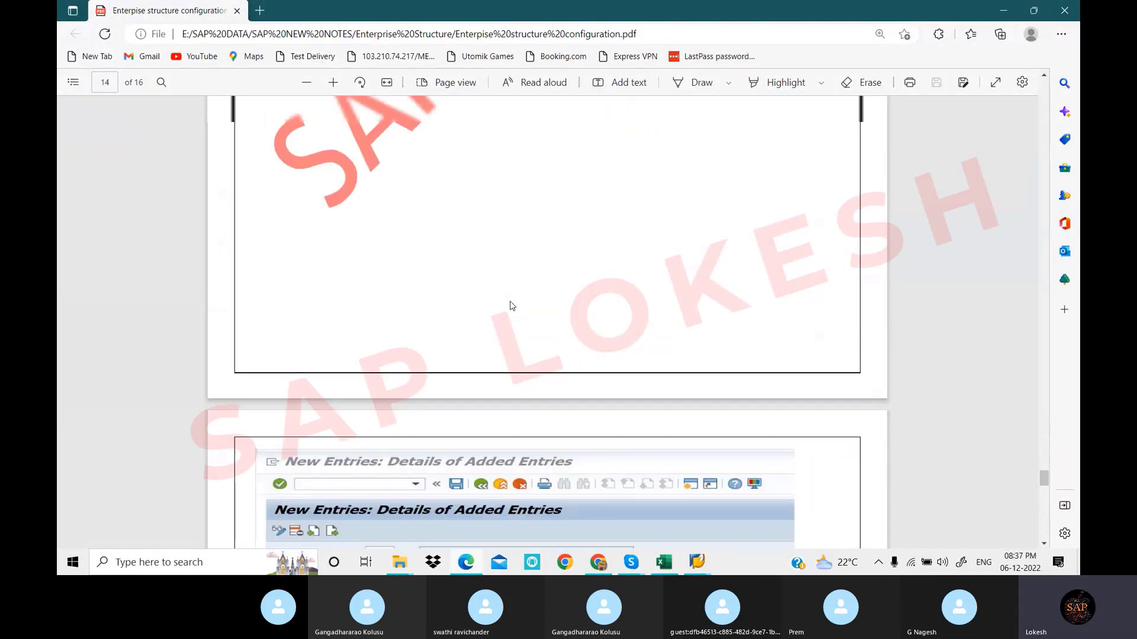
pyautogui.scroll(3, 513, 306)
pyautogui.scroll(5, 514, 302)
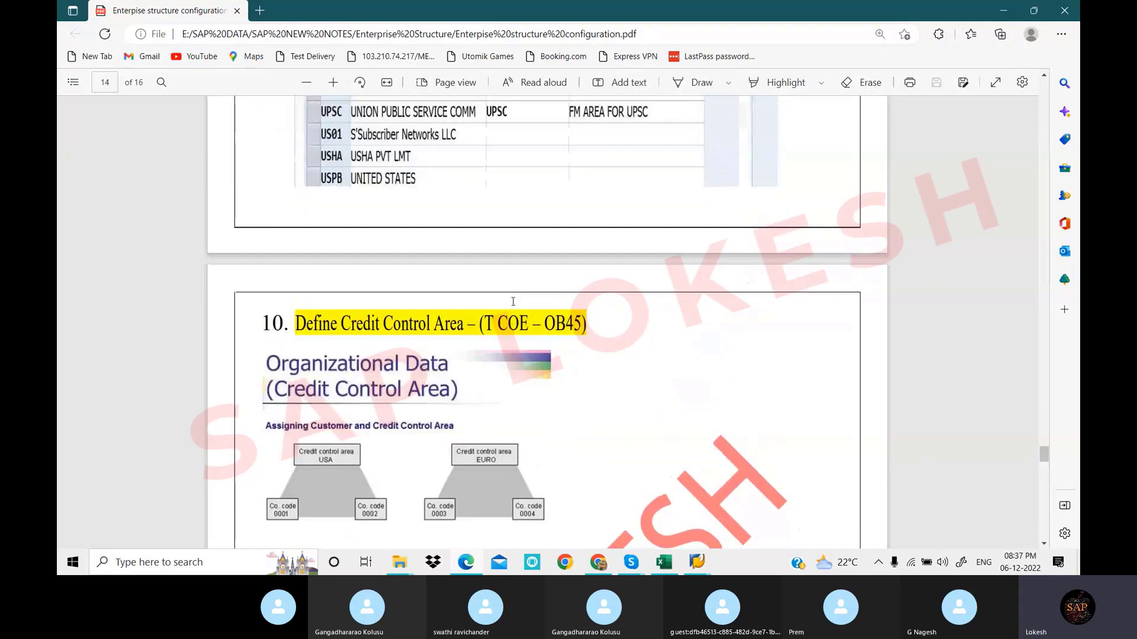
pyautogui.scroll(4, 515, 306)
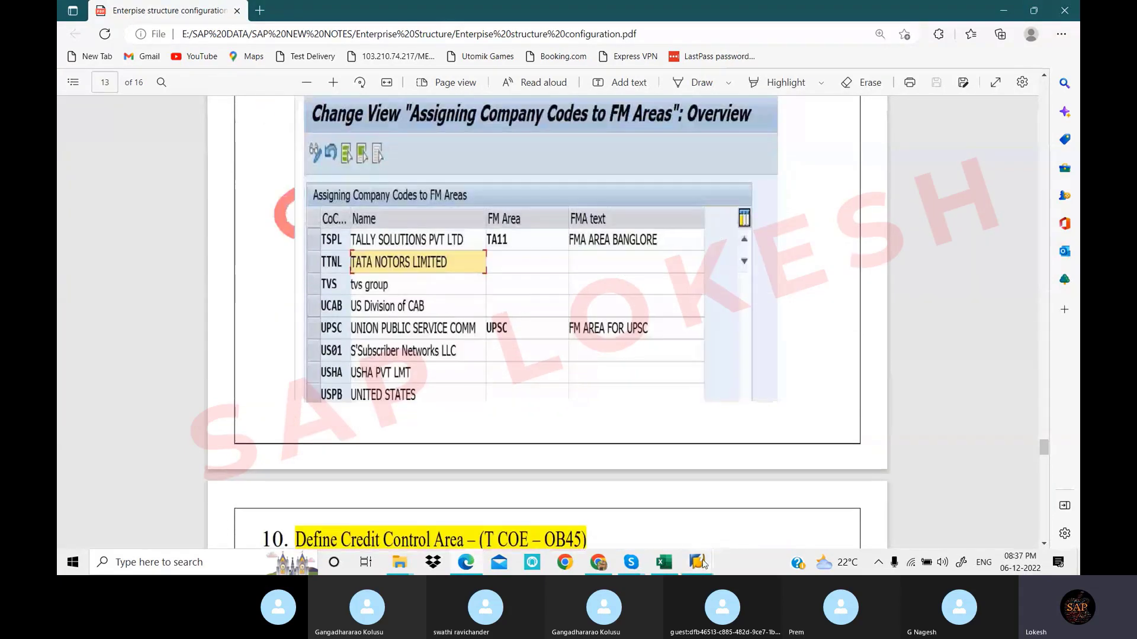
pyautogui.moveTo(701, 563)
pyautogui.click(703, 508)
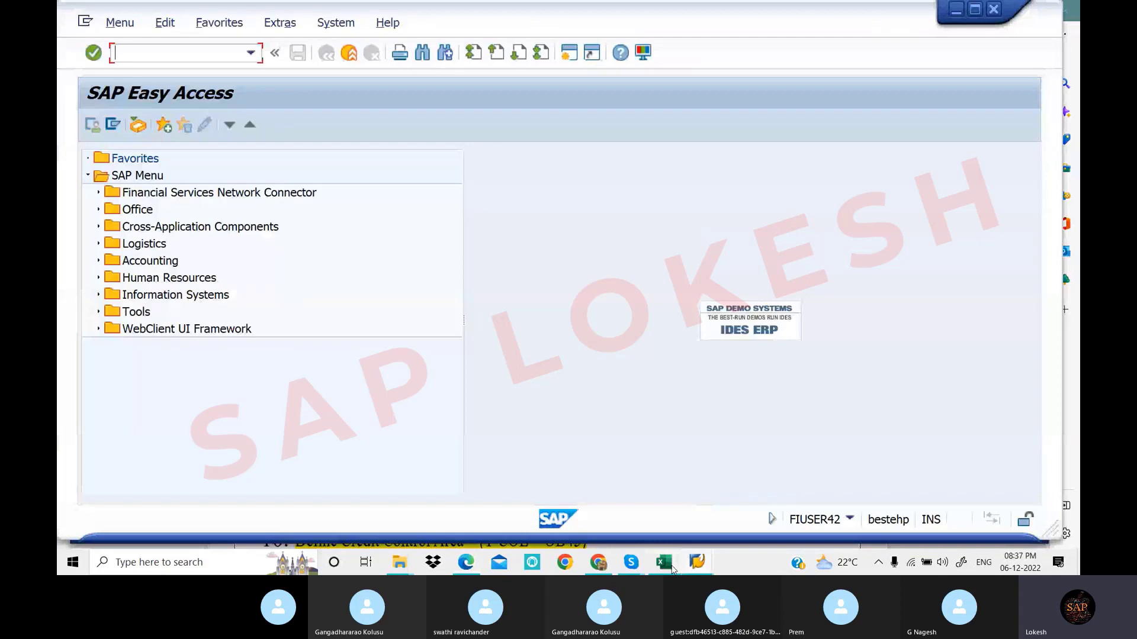
# Copy FM_FUNCTION from cell C9 and run it in SAP to reach Process Functional Area
pyautogui.click(671, 566)
pyautogui.click(660, 386)
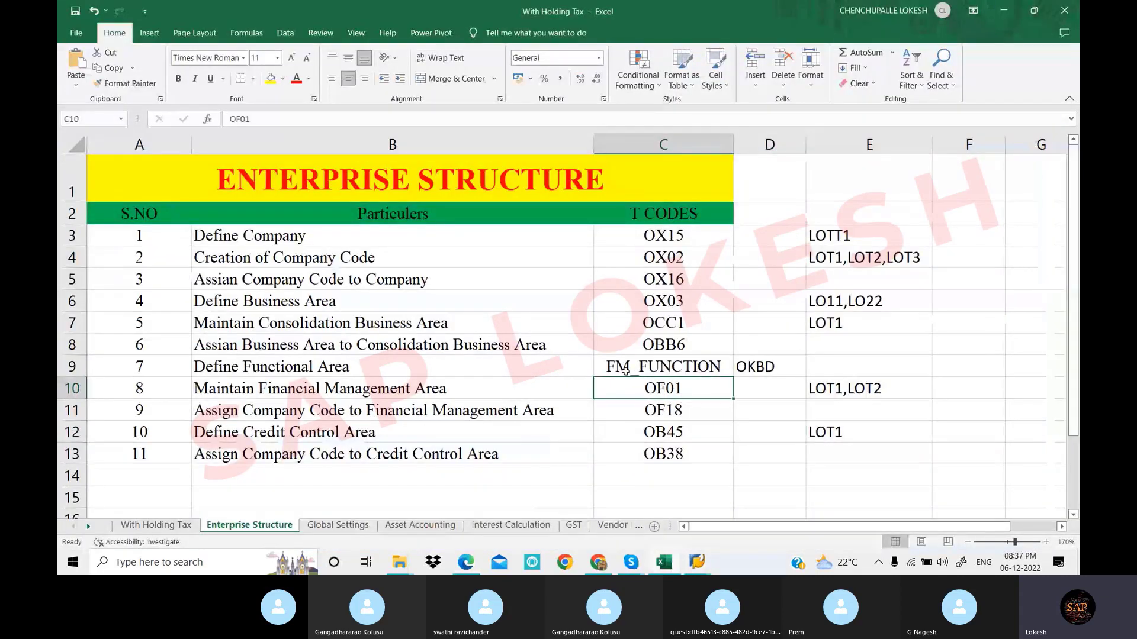
pyautogui.click(675, 369)
pyautogui.hotkey('ctrl', 'c')
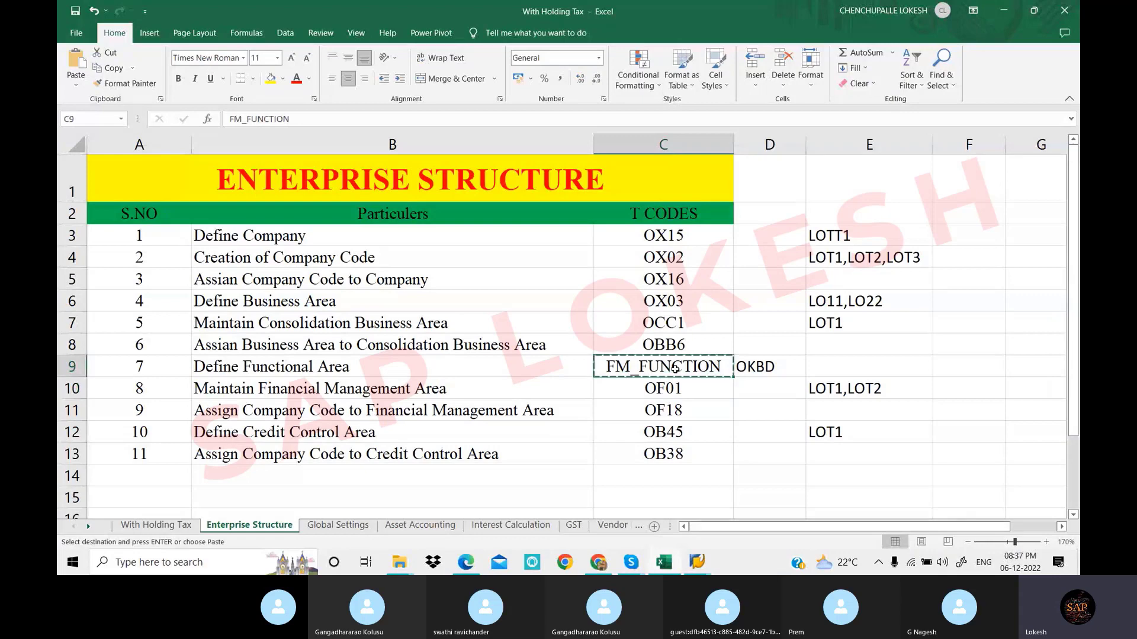
pyautogui.moveTo(710, 570)
pyautogui.click(733, 515)
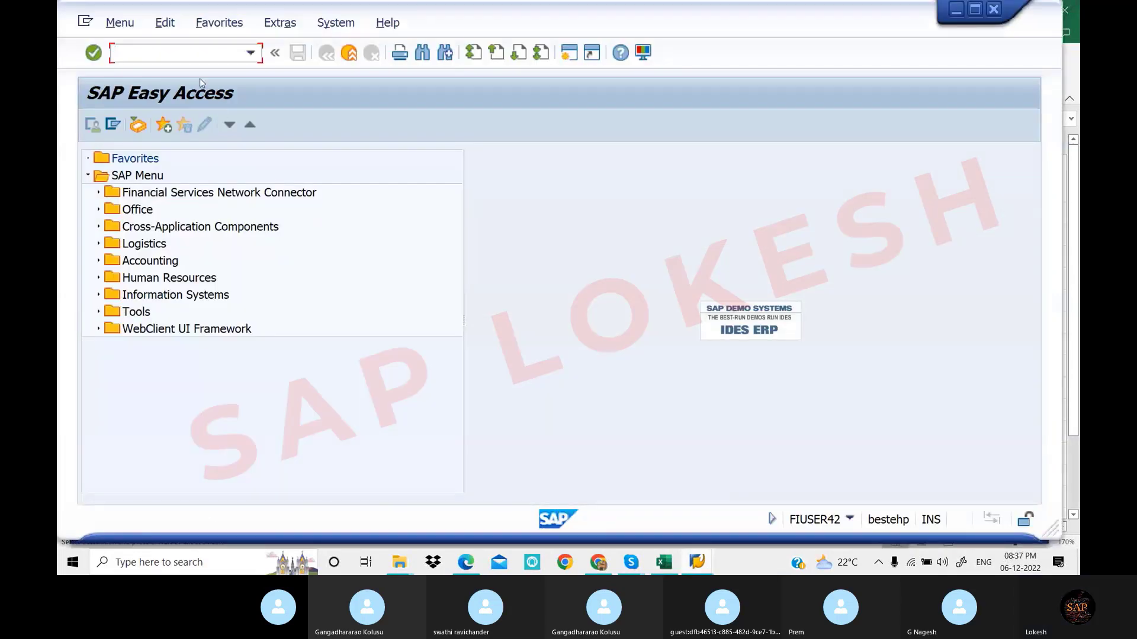
pyautogui.hotkey('ctrl', 'v')
pyautogui.press('Return')
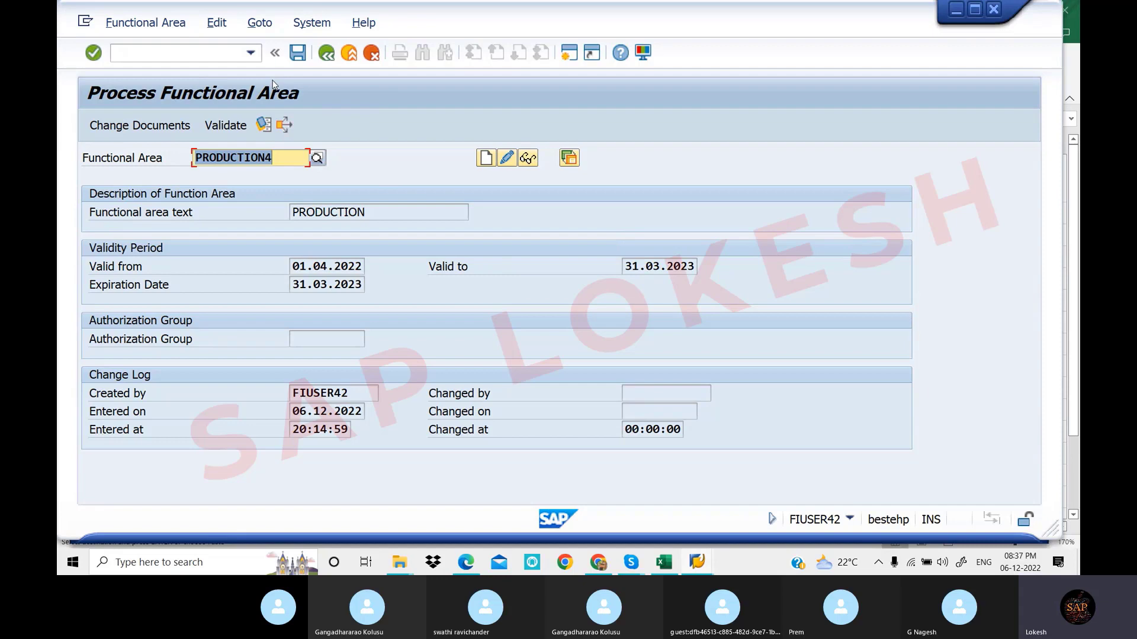
pyautogui.click(695, 561)
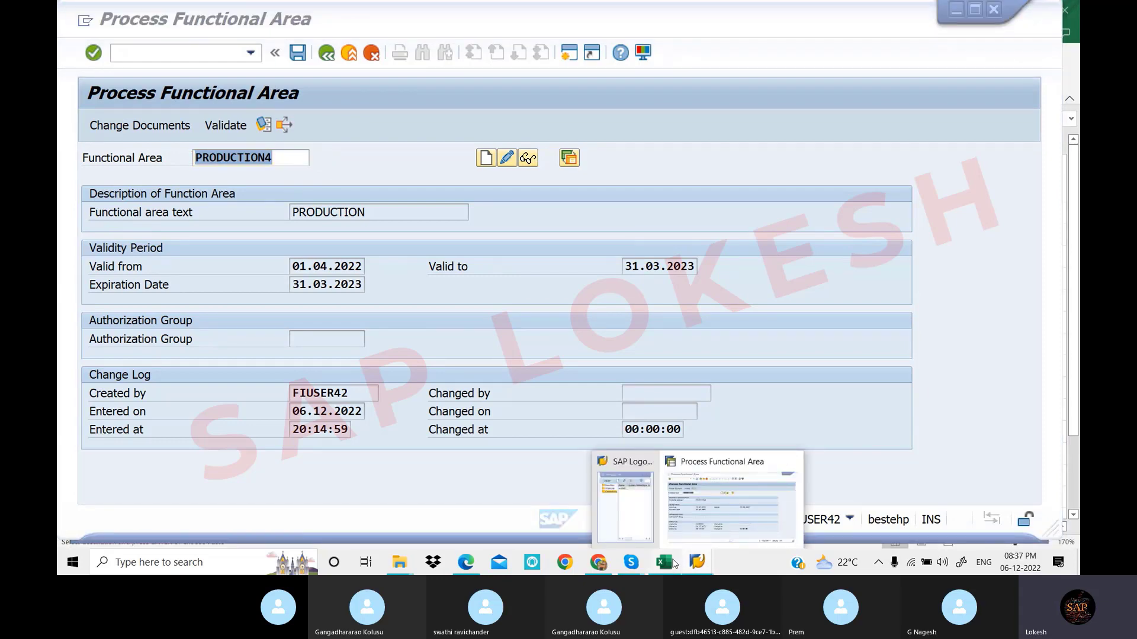
pyautogui.click(664, 561)
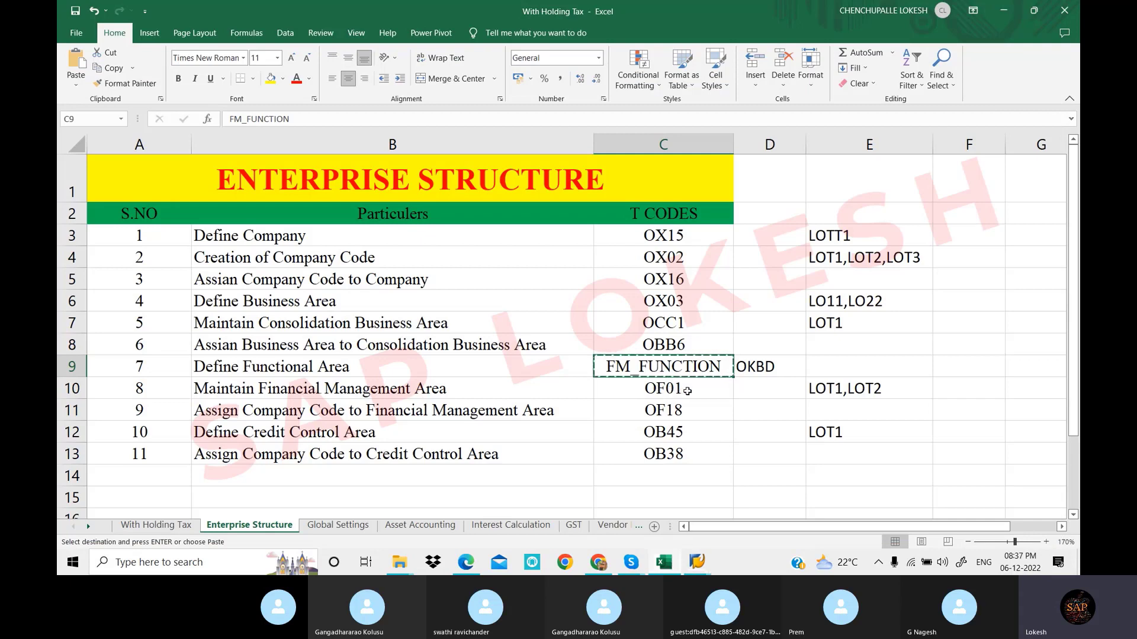
pyautogui.click(701, 560)
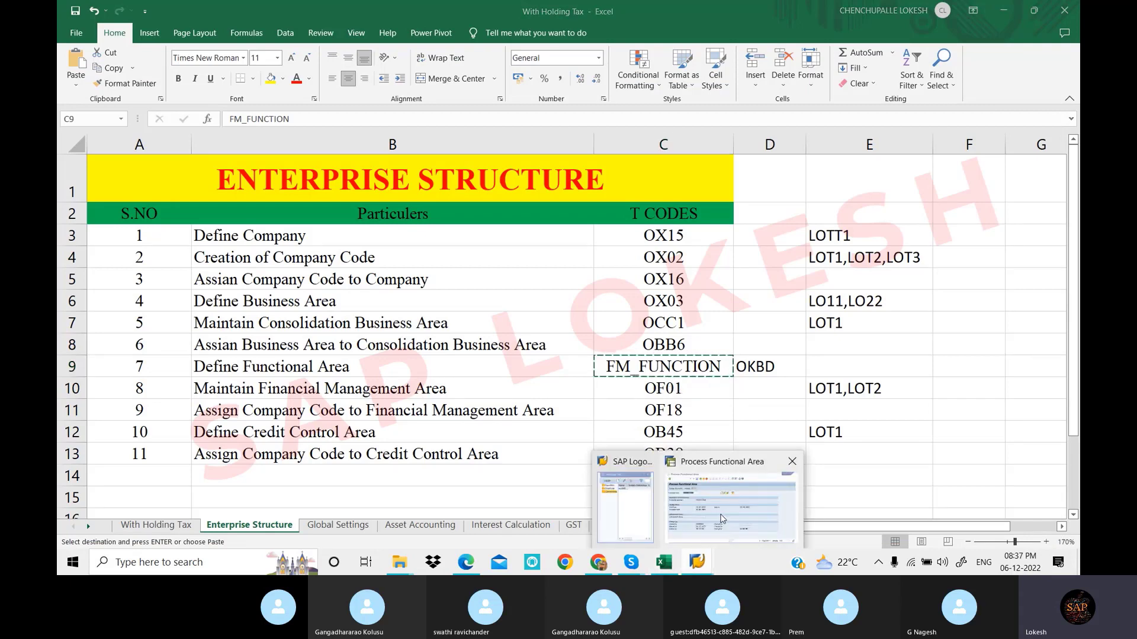
pyautogui.click(721, 518)
pyautogui.click(167, 56)
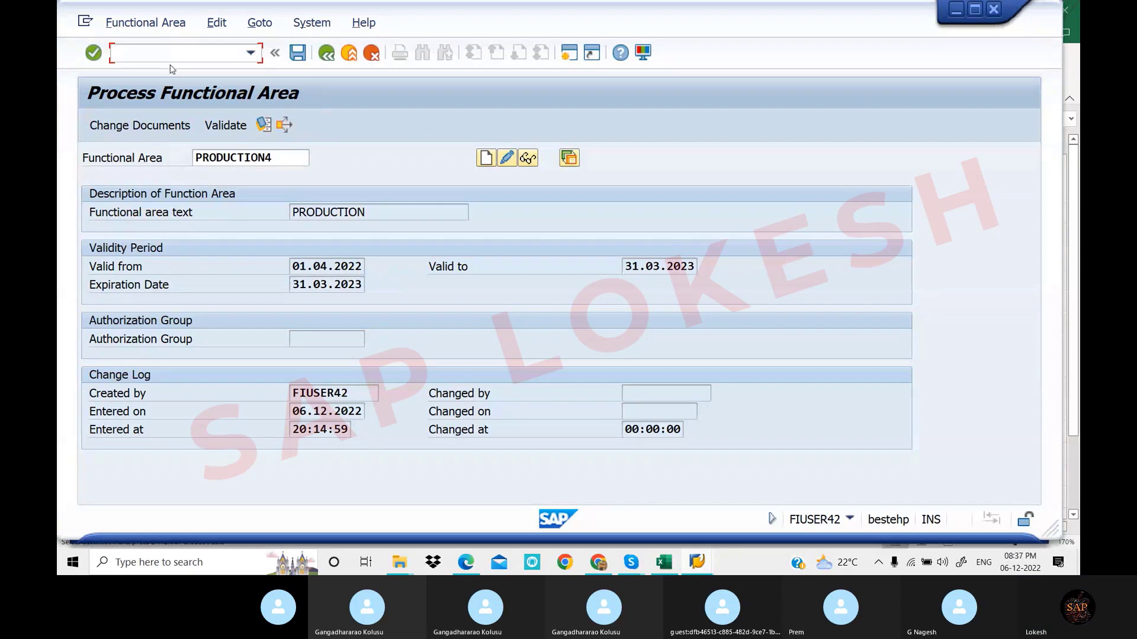
# Run /NOF01 to list the 589 Financial Management Areas
pyautogui.write('/')
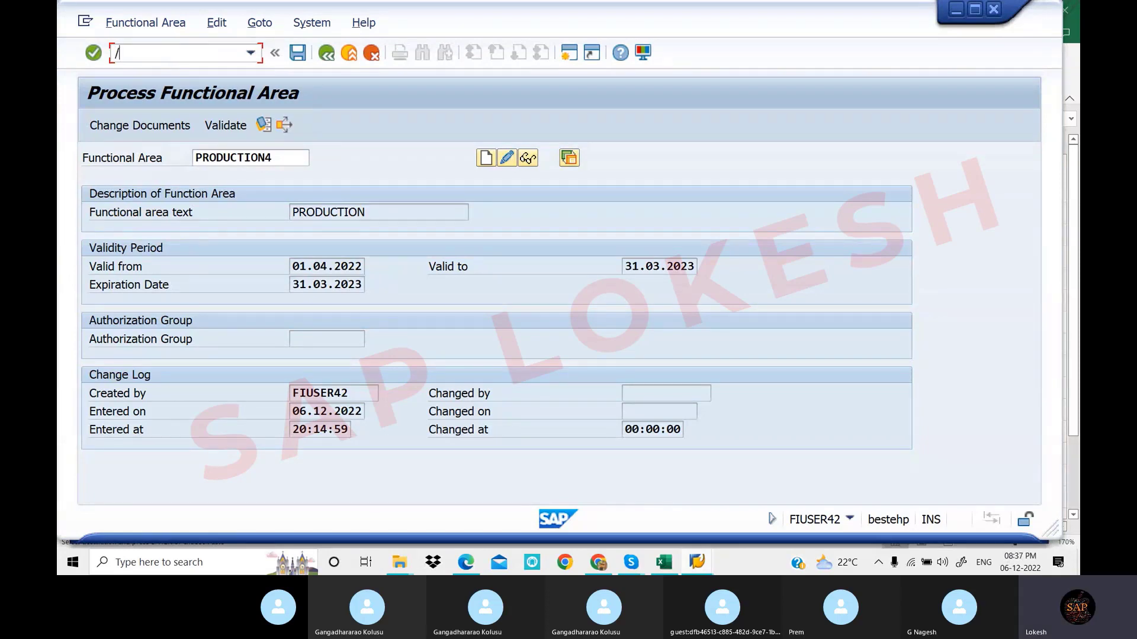
pyautogui.write('NOF01')
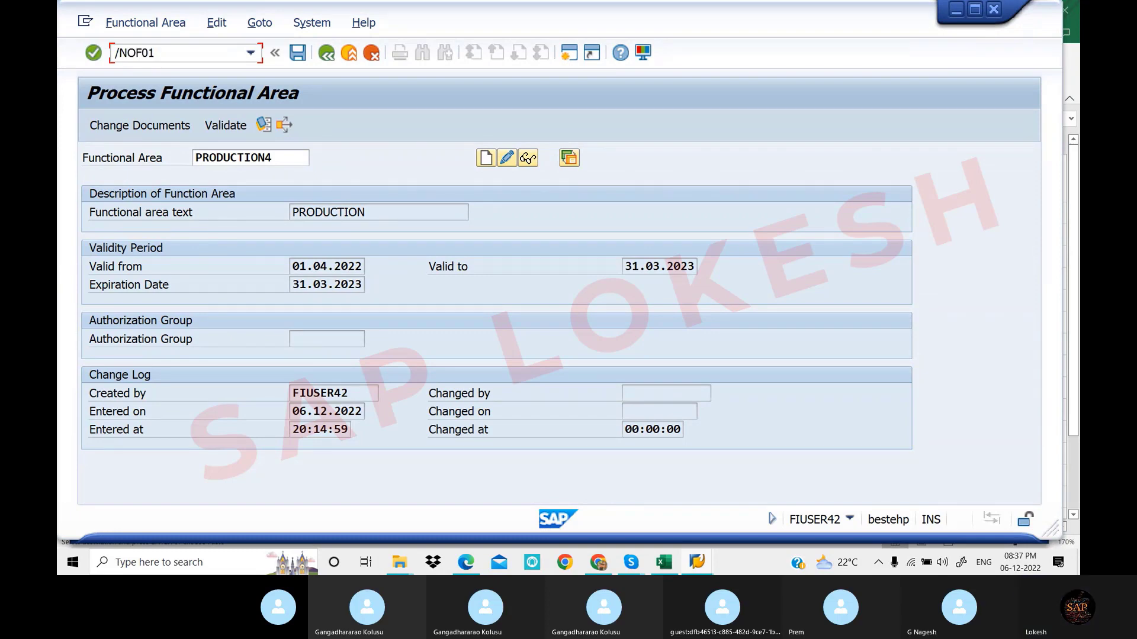
pyautogui.press('Return')
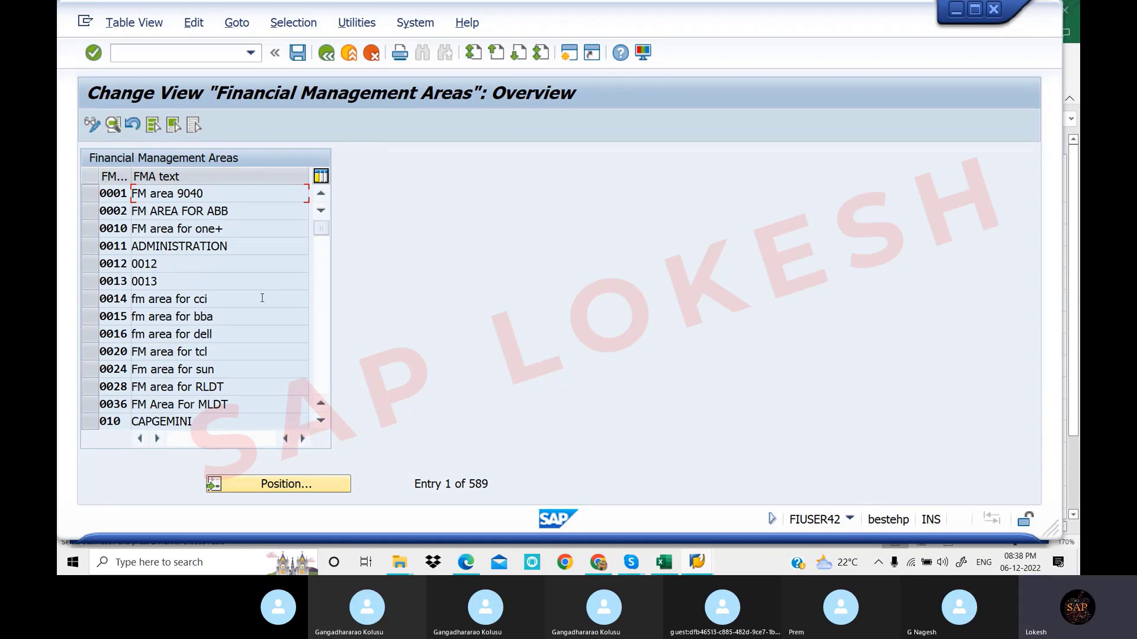
# Find OF18 in cell C11 for the FM area assignment, then return to the SAP overview
pyautogui.click(675, 570)
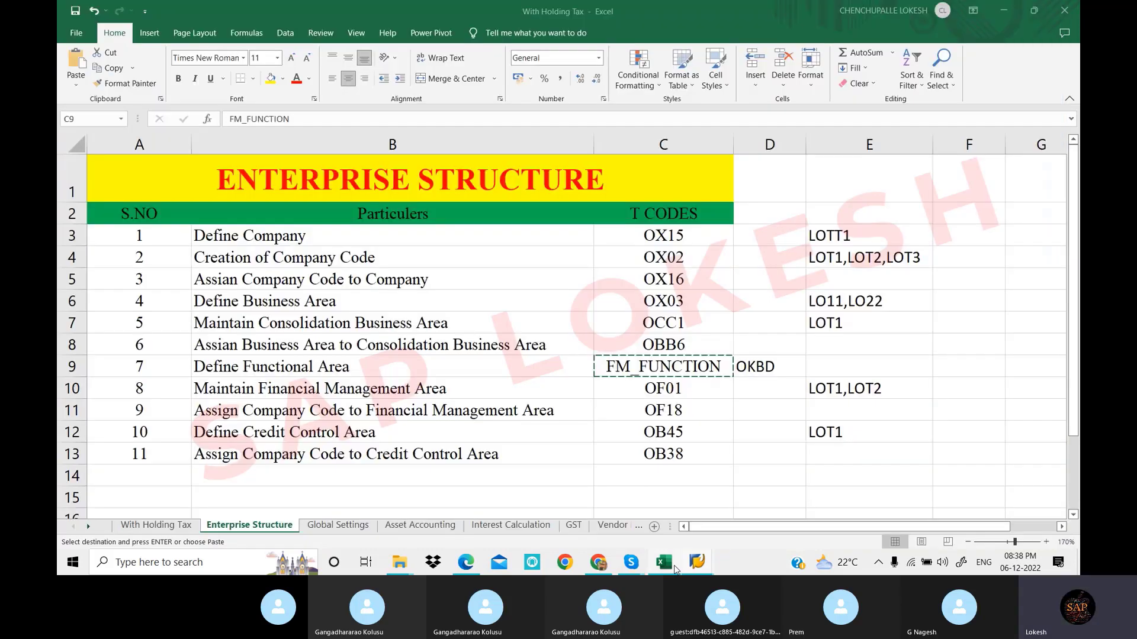
pyautogui.click(651, 416)
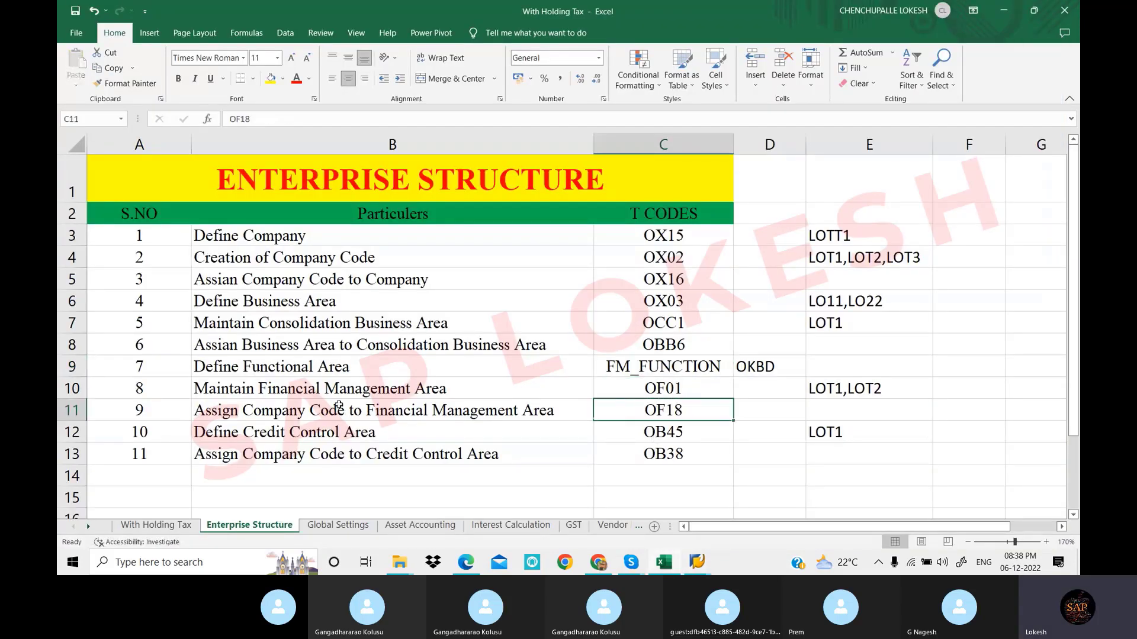
pyautogui.click(423, 390)
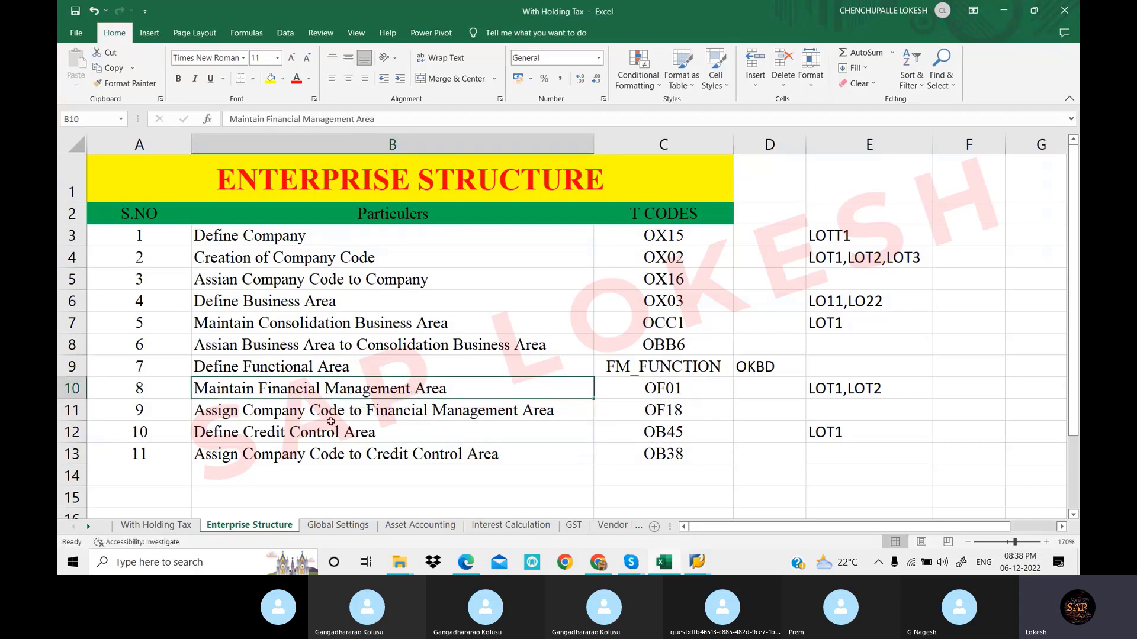
pyautogui.click(658, 414)
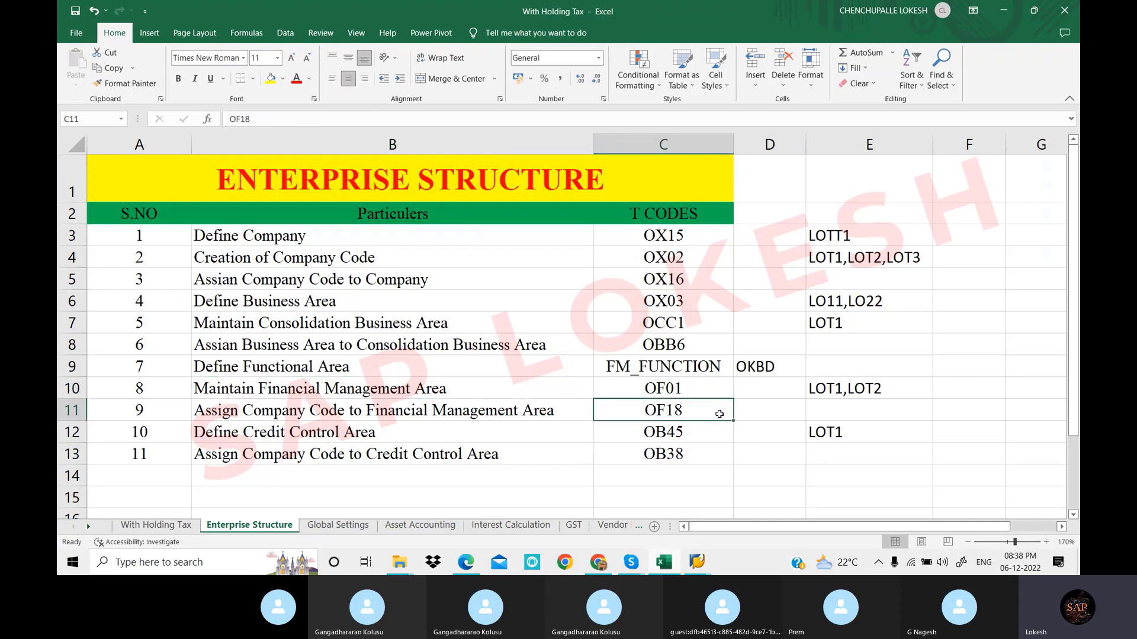
pyautogui.click(699, 563)
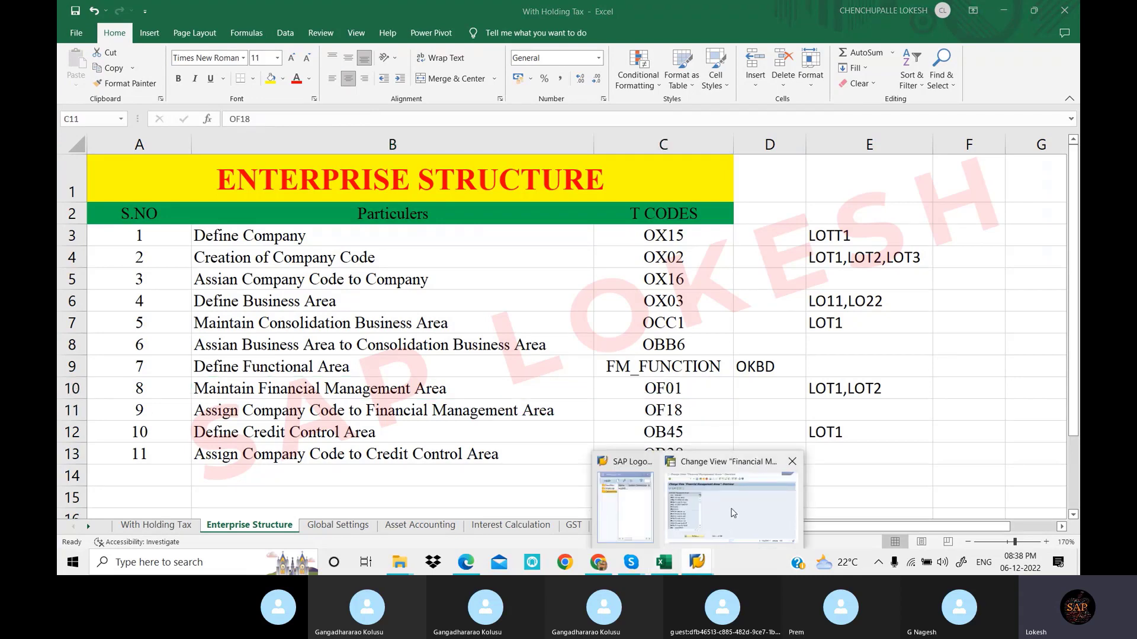
pyautogui.click(733, 513)
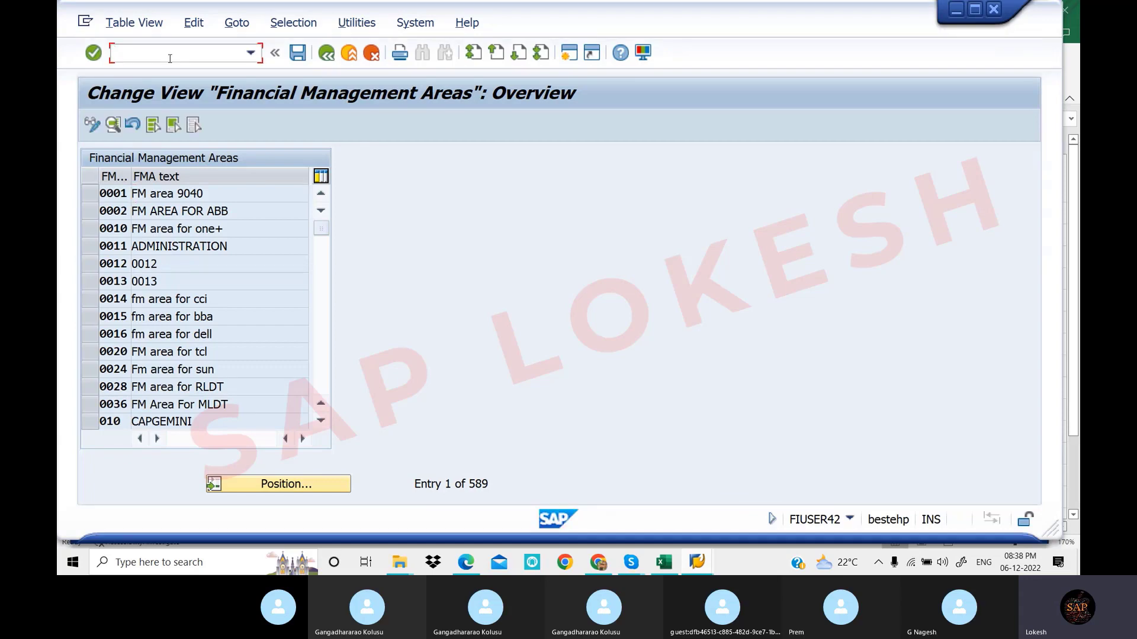
# Run OF18, open the locked FM area assignments display-only, then enter SM12
pyautogui.write('/NOF18')
pyautogui.press('Return')
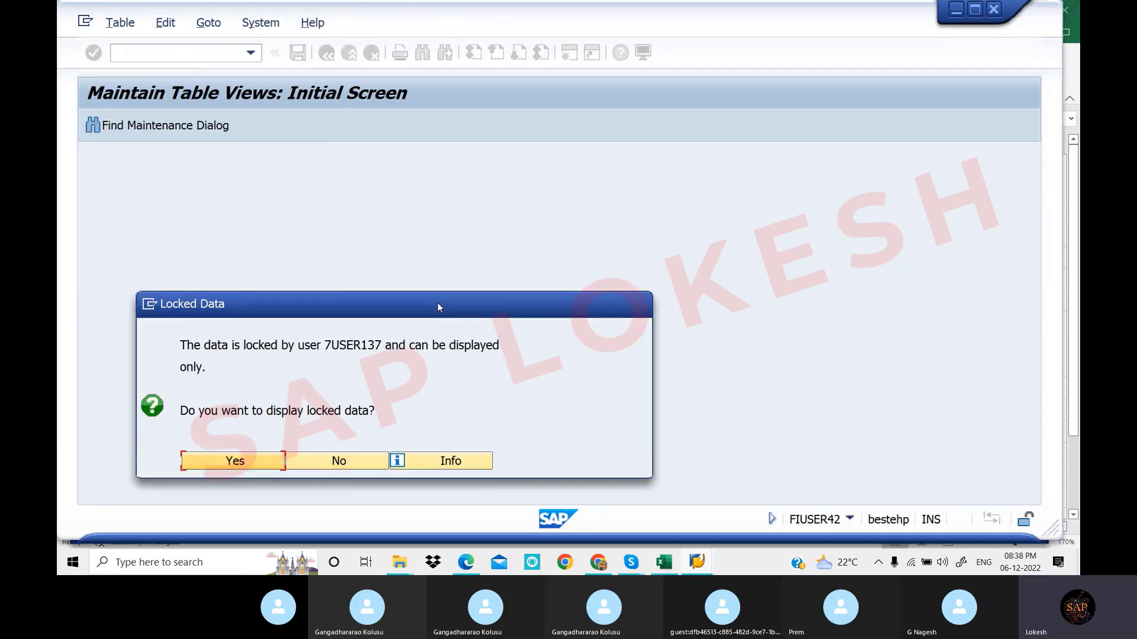
pyautogui.moveTo(438, 304); pyautogui.dragTo(713, 212)
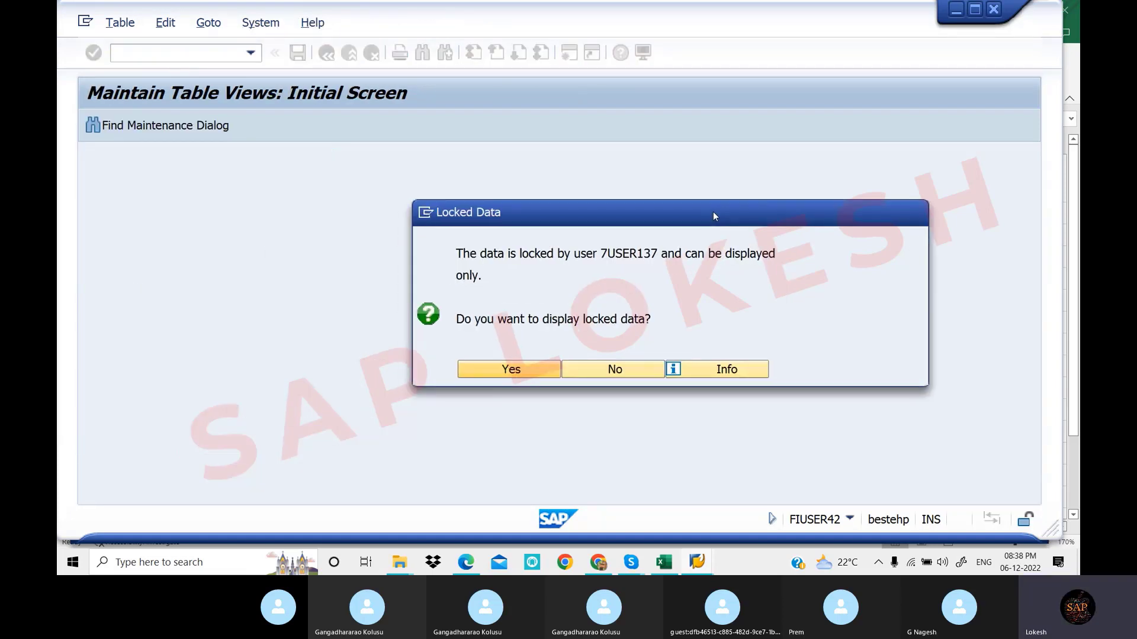
pyautogui.click(554, 368)
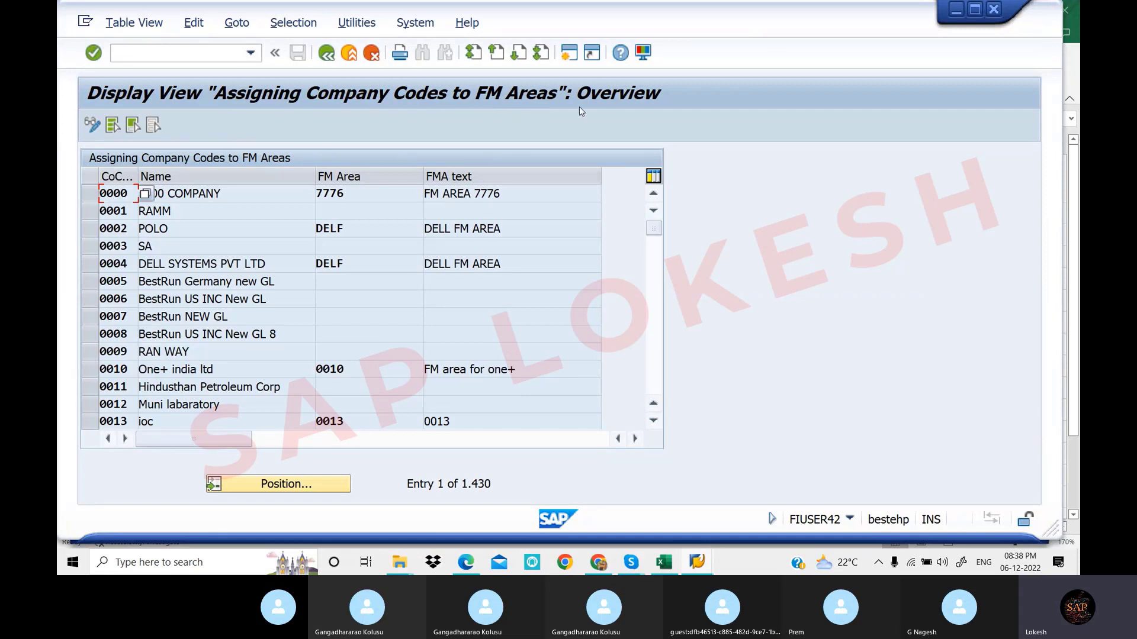
pyautogui.click(197, 56)
pyautogui.write('SM')
pyautogui.write('SM12')
# In SM12, clear the user filter, list all three lock entries, and delete them
pyautogui.press('Return')
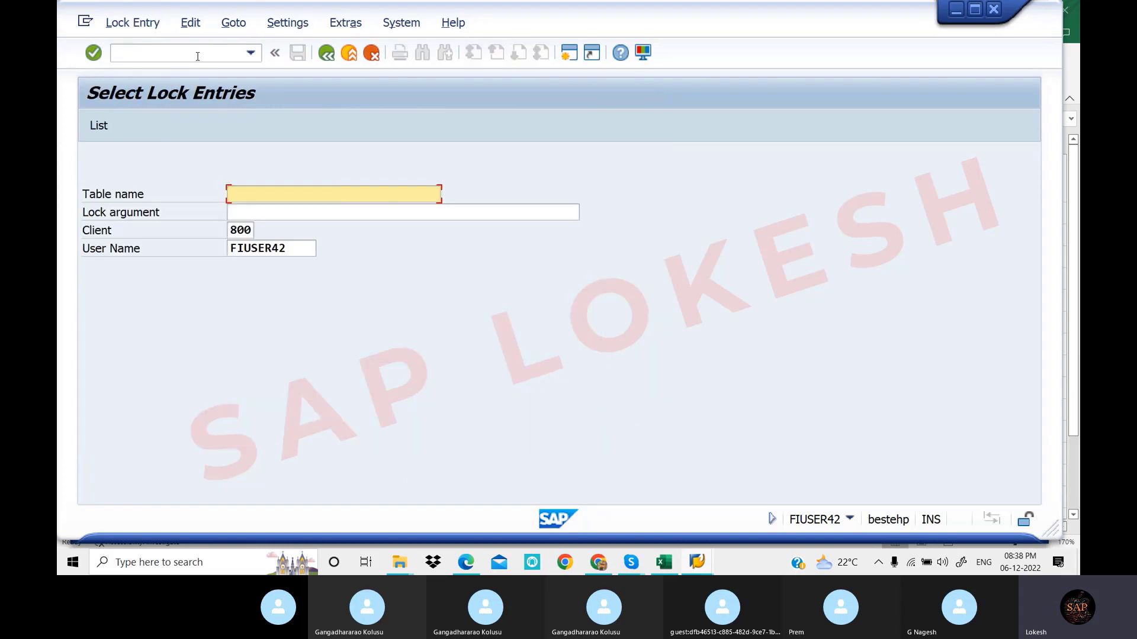
pyautogui.moveTo(310, 249); pyautogui.dragTo(199, 250)
pyautogui.press('BackSpace')
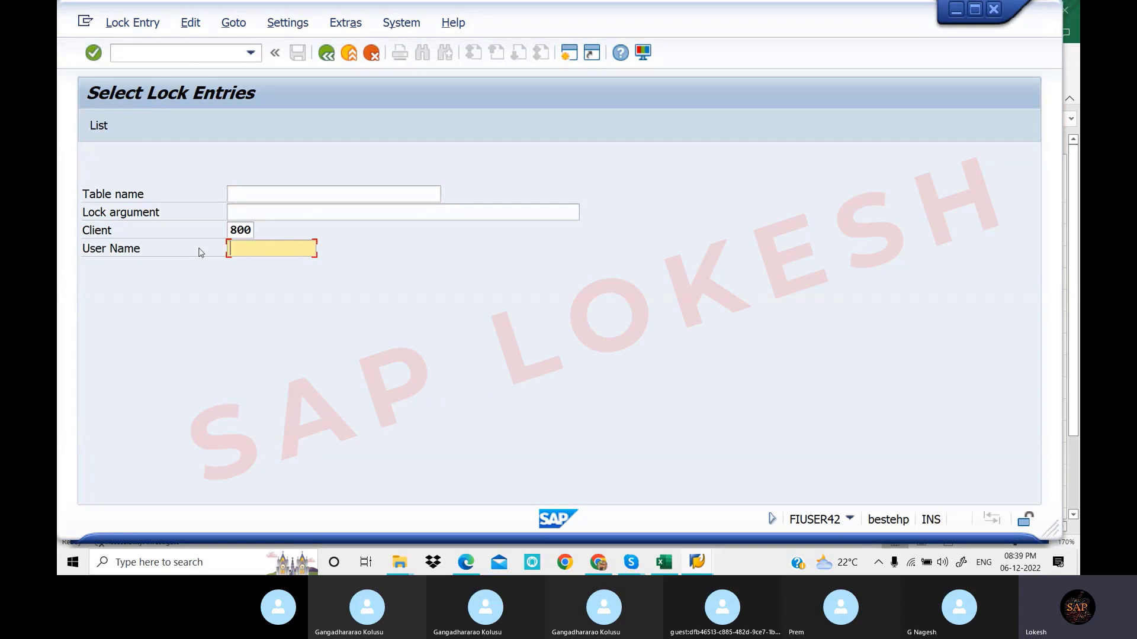
pyautogui.click(109, 129)
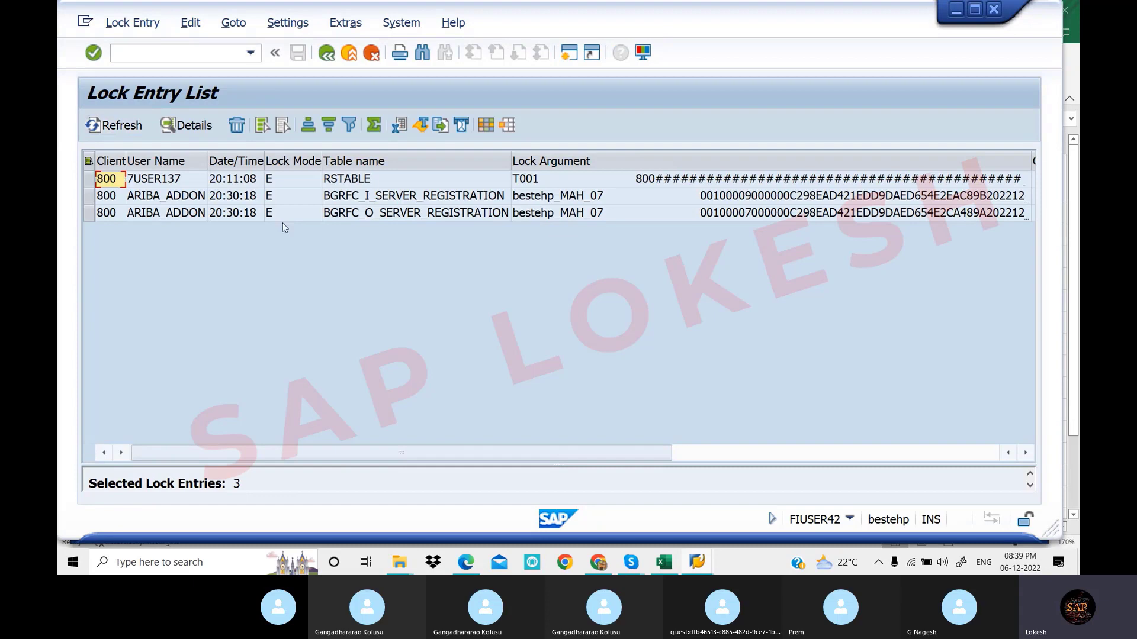
pyautogui.hotkey('ctrl', 'a')
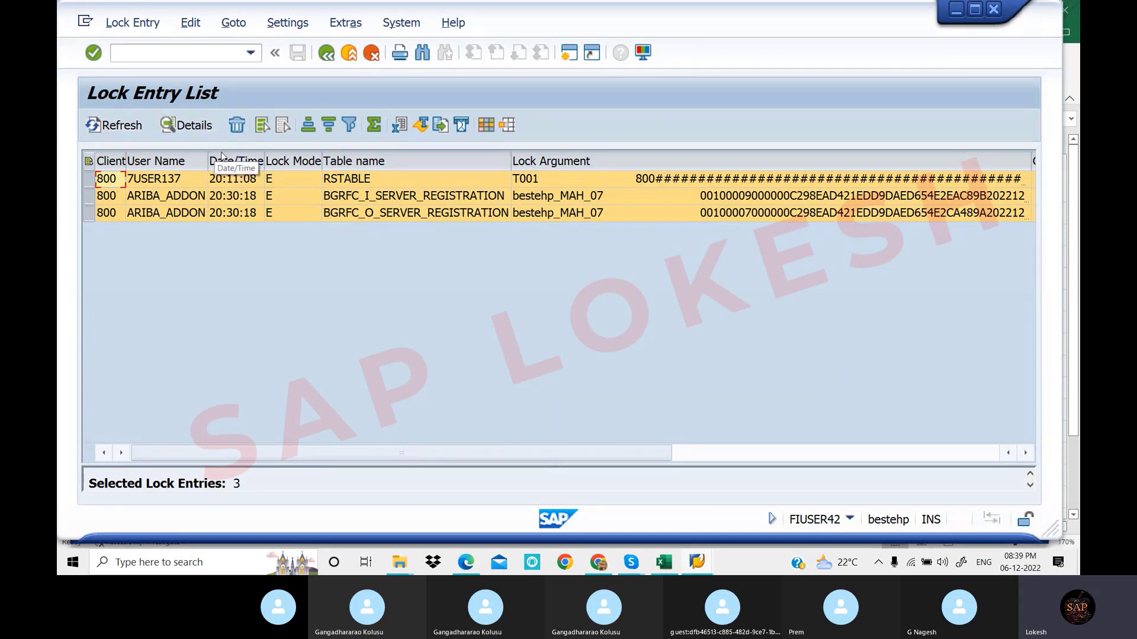
pyautogui.click(238, 127)
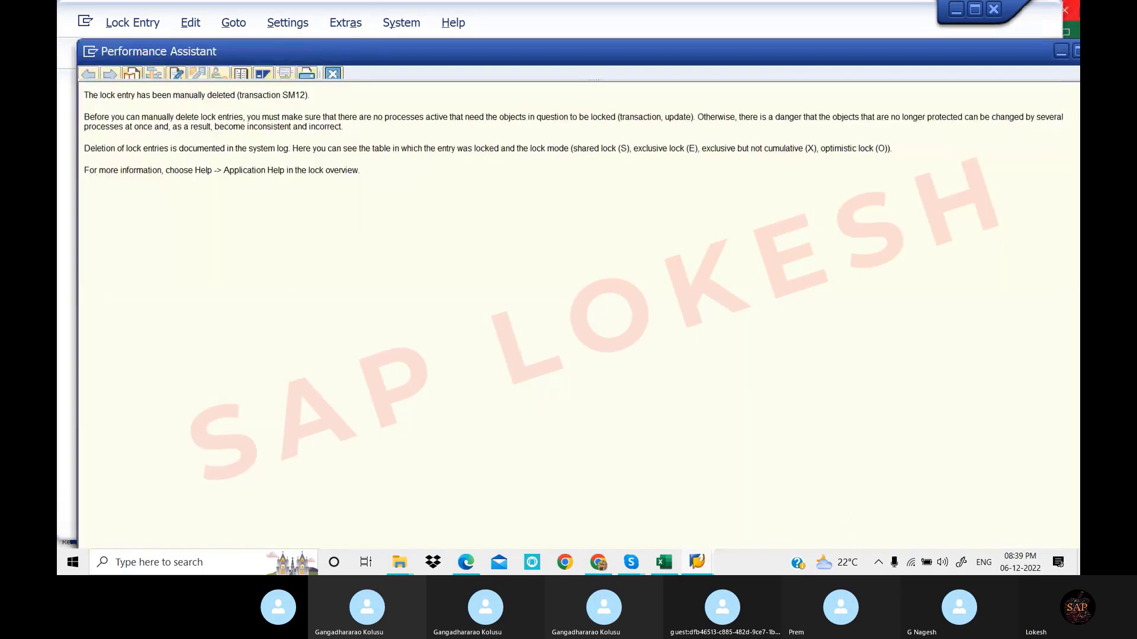
pyautogui.moveTo(987, 51); pyautogui.dragTo(891, 52)
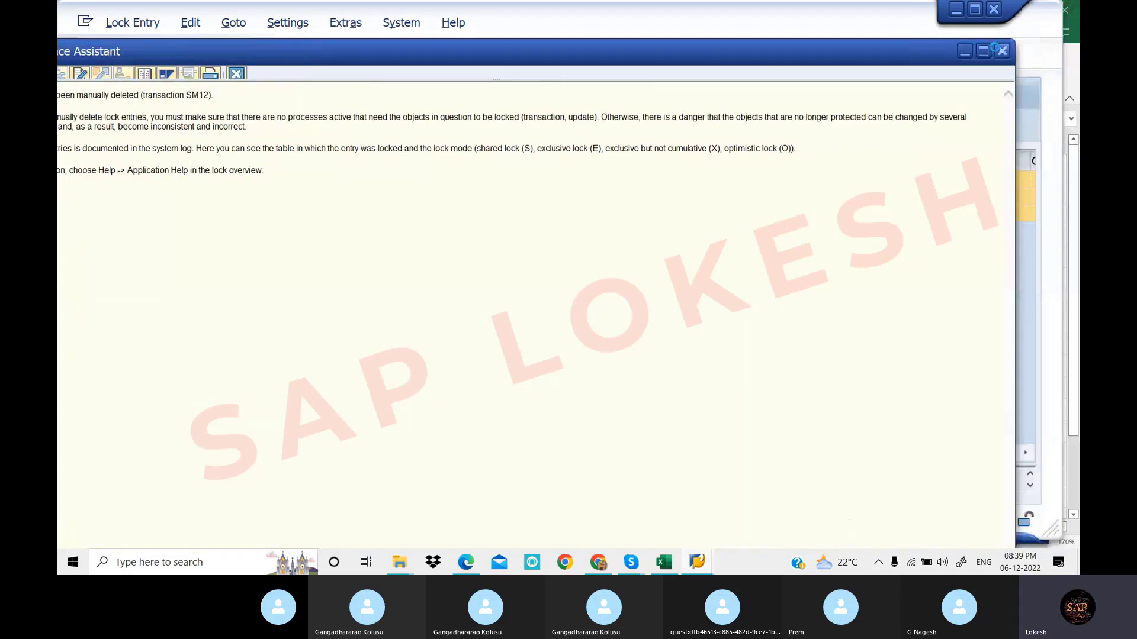
pyautogui.press('Escape')
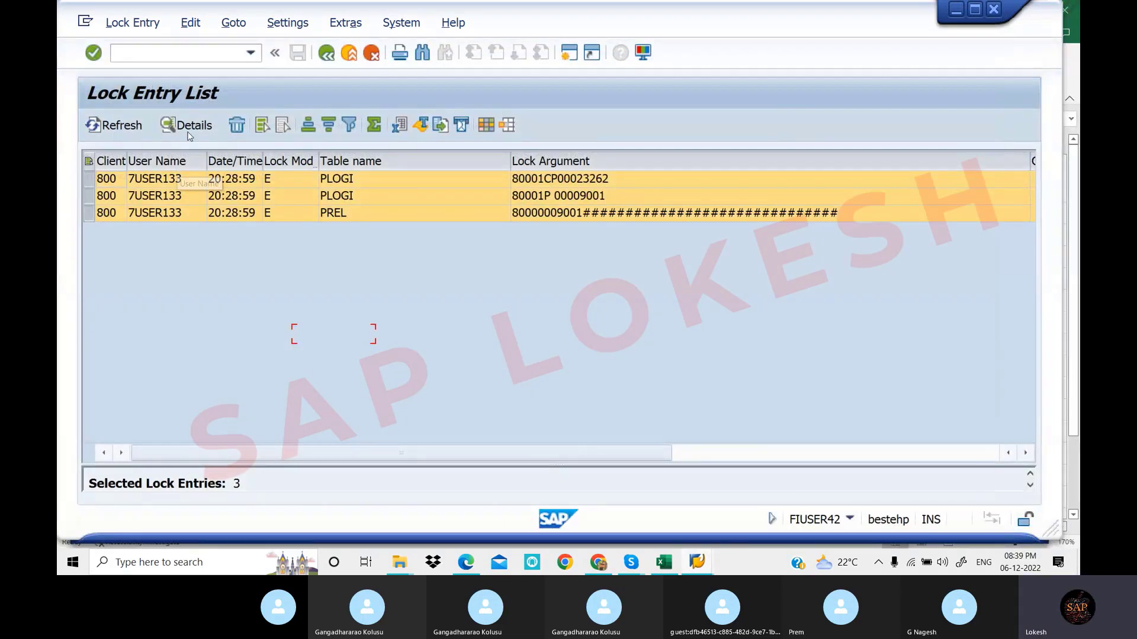
# Delete the remaining lock entries, confirm the list is empty, and return with /n
pyautogui.click(119, 126)
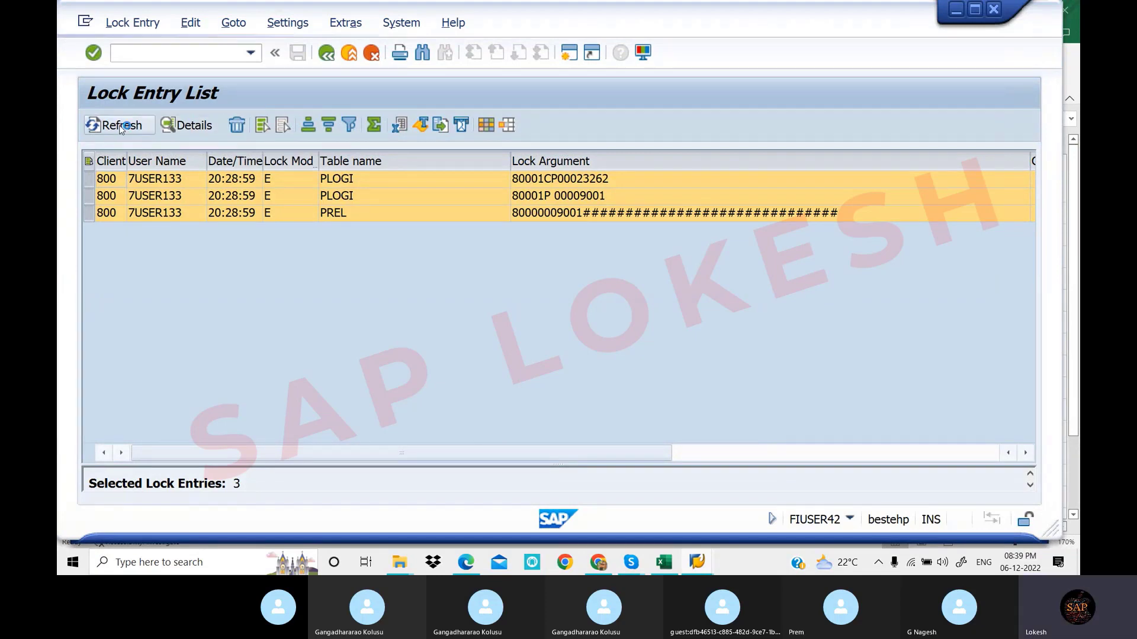
pyautogui.click(237, 125)
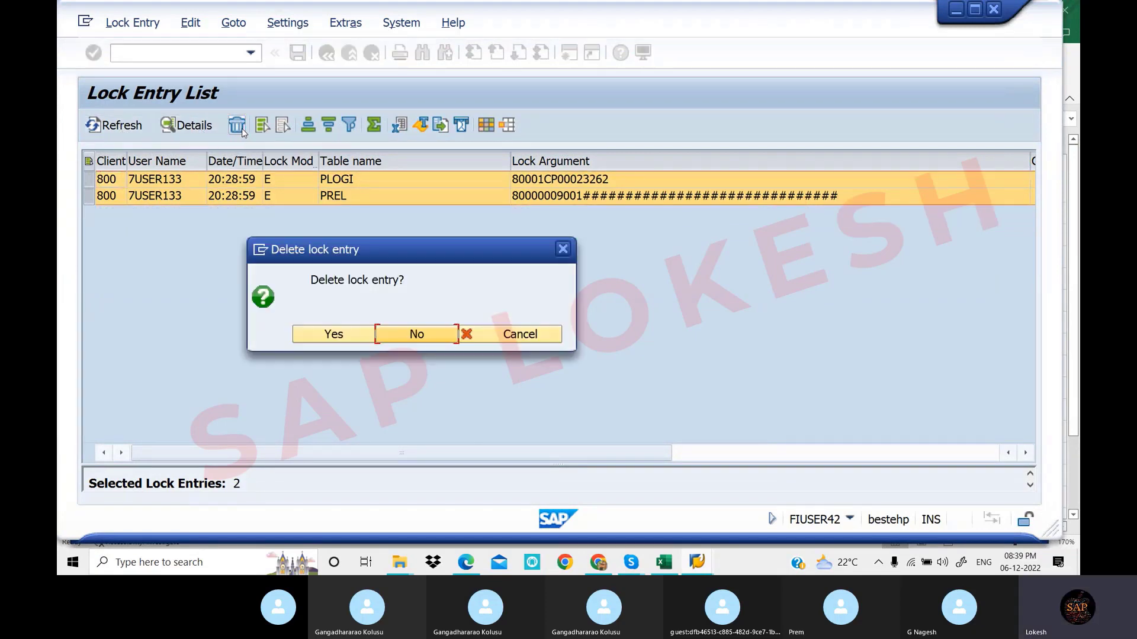
pyautogui.click(356, 330)
pyautogui.click(146, 127)
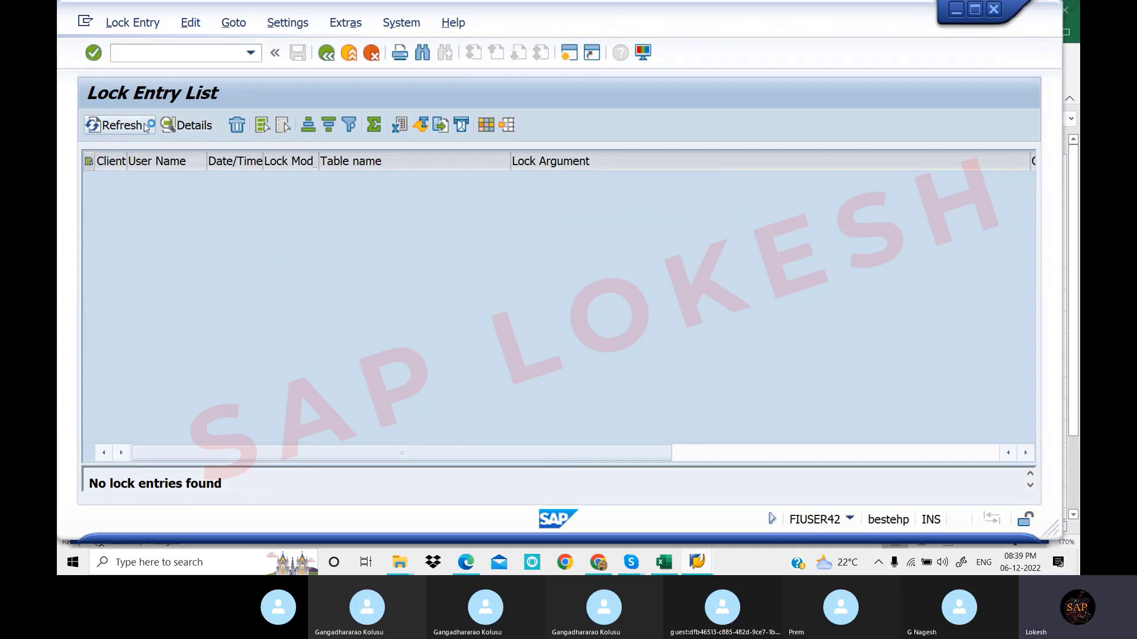
pyautogui.click(145, 127)
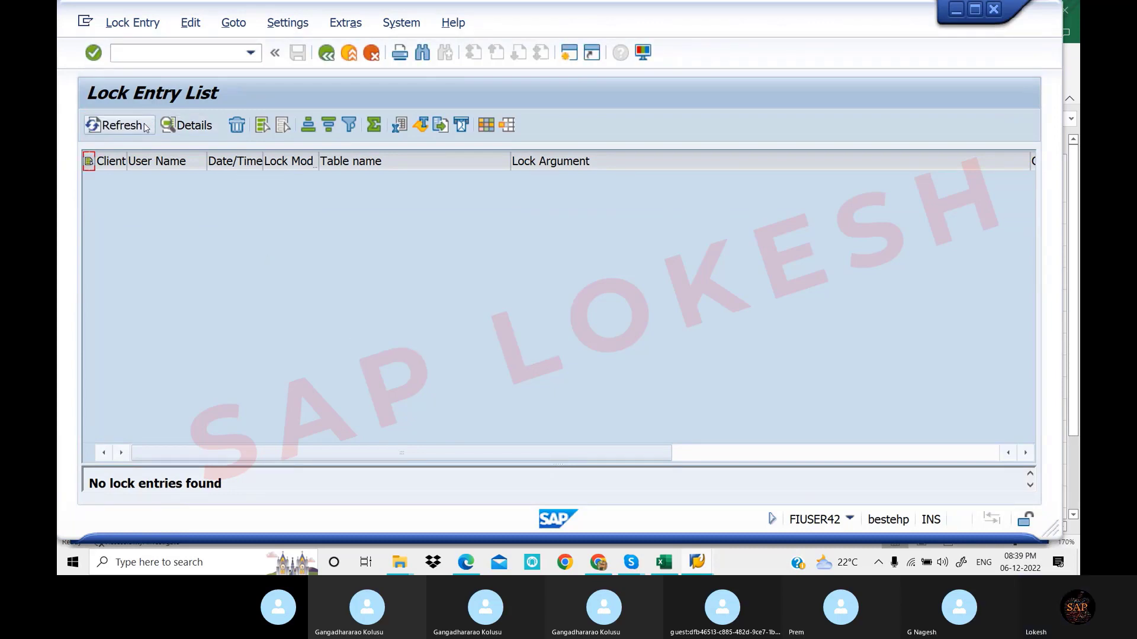
pyautogui.click(171, 50)
pyautogui.write('/n')
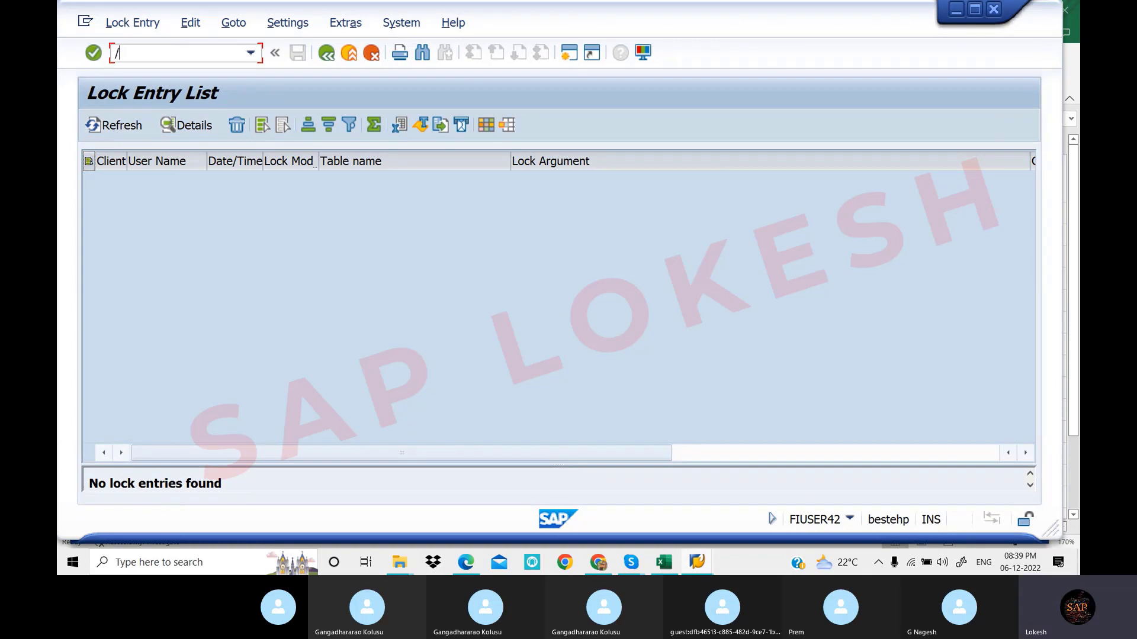
pyautogui.press('Return')
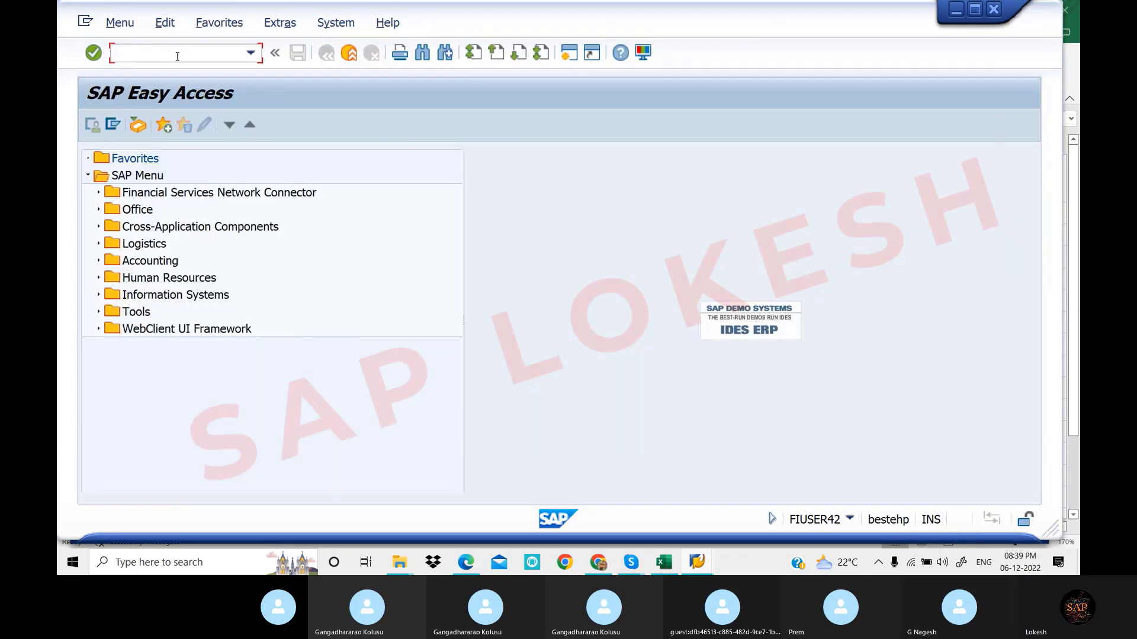
# Look up the OB45 code in cell C12 of the T-code sheet, then return to SAP
pyautogui.click(665, 564)
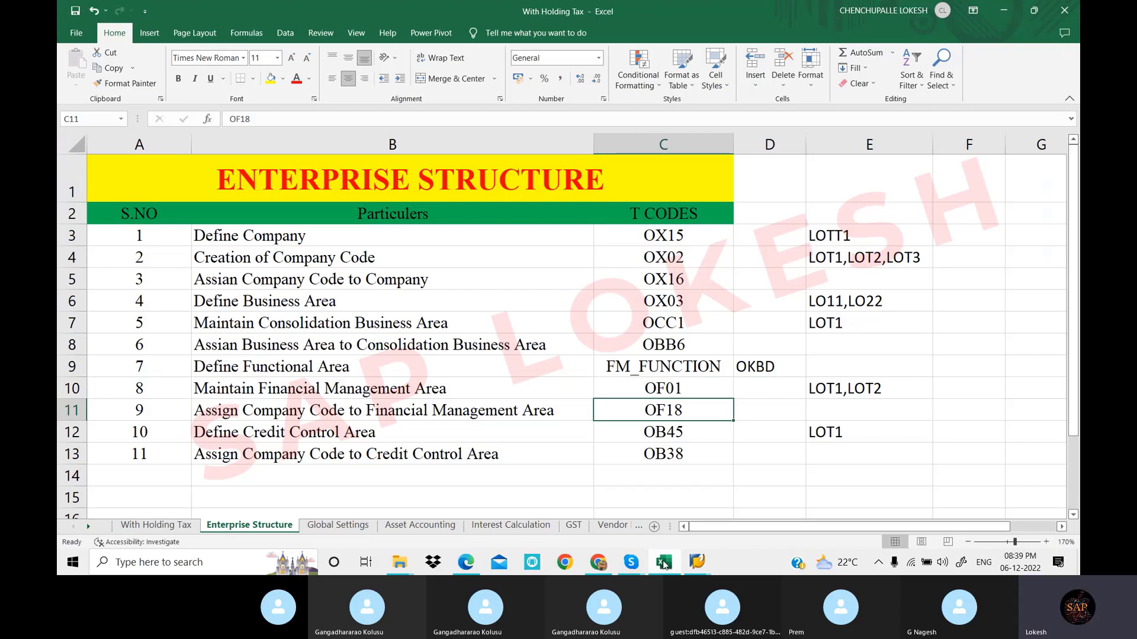
pyautogui.click(696, 433)
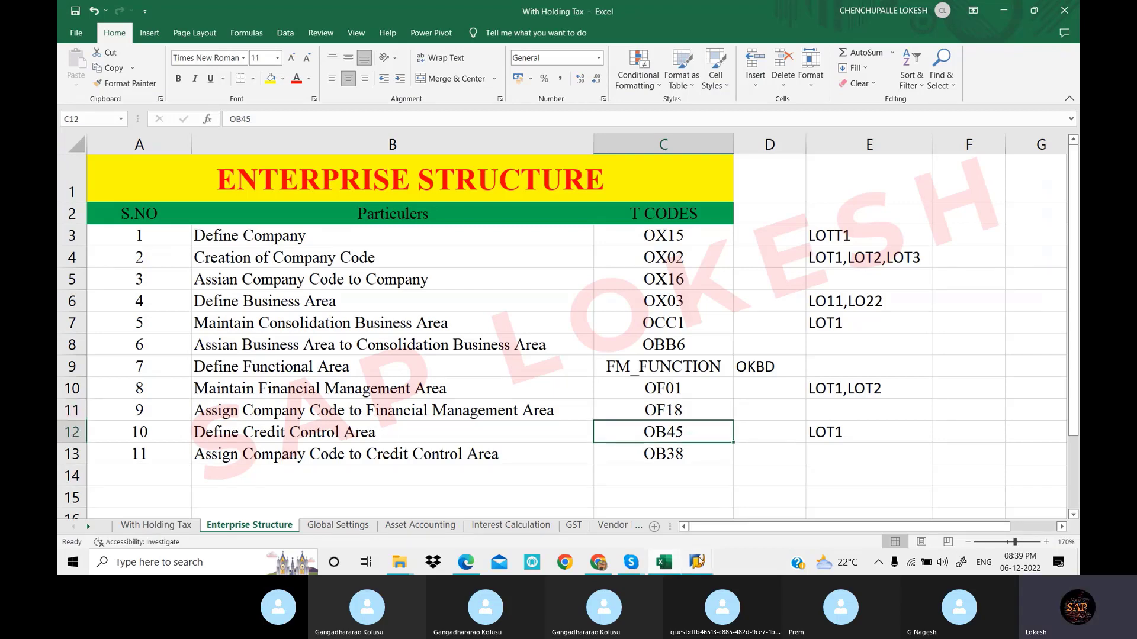
pyautogui.moveTo(697, 561)
pyautogui.click(660, 456)
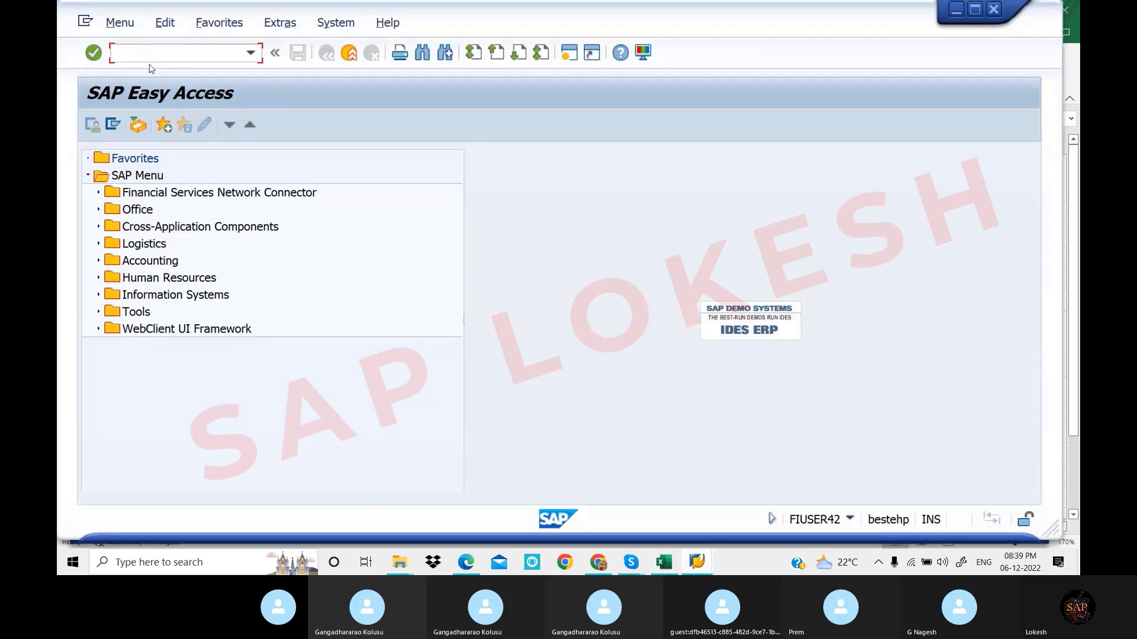
# Open the Credit Control Areas overview, listing 633 credit control area entries
pyautogui.write('/NOB')
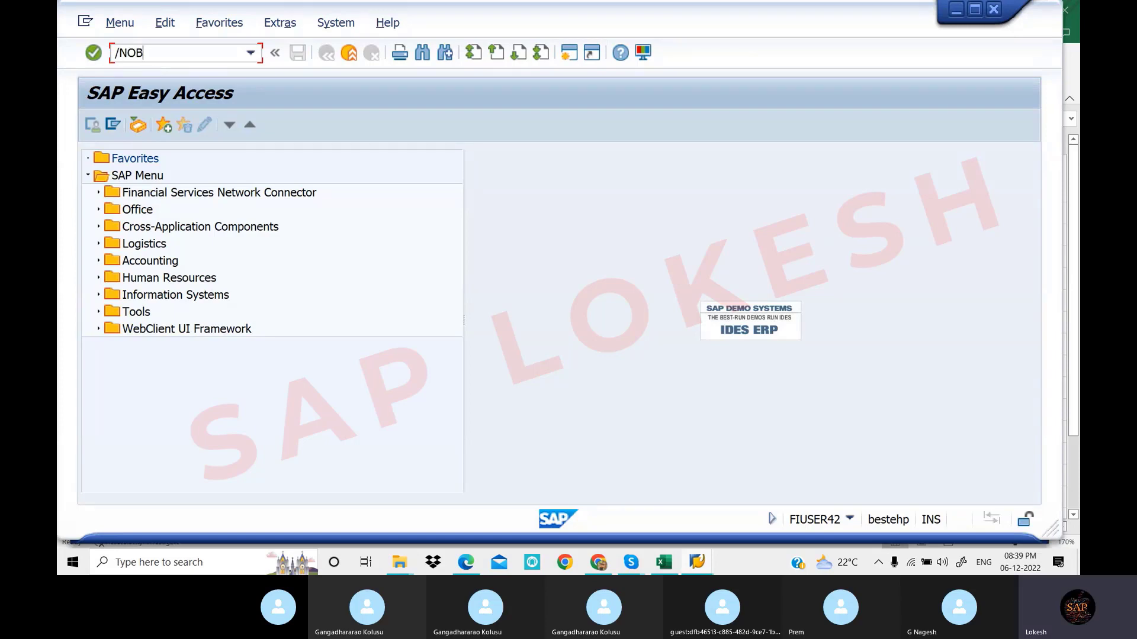
pyautogui.write('45')
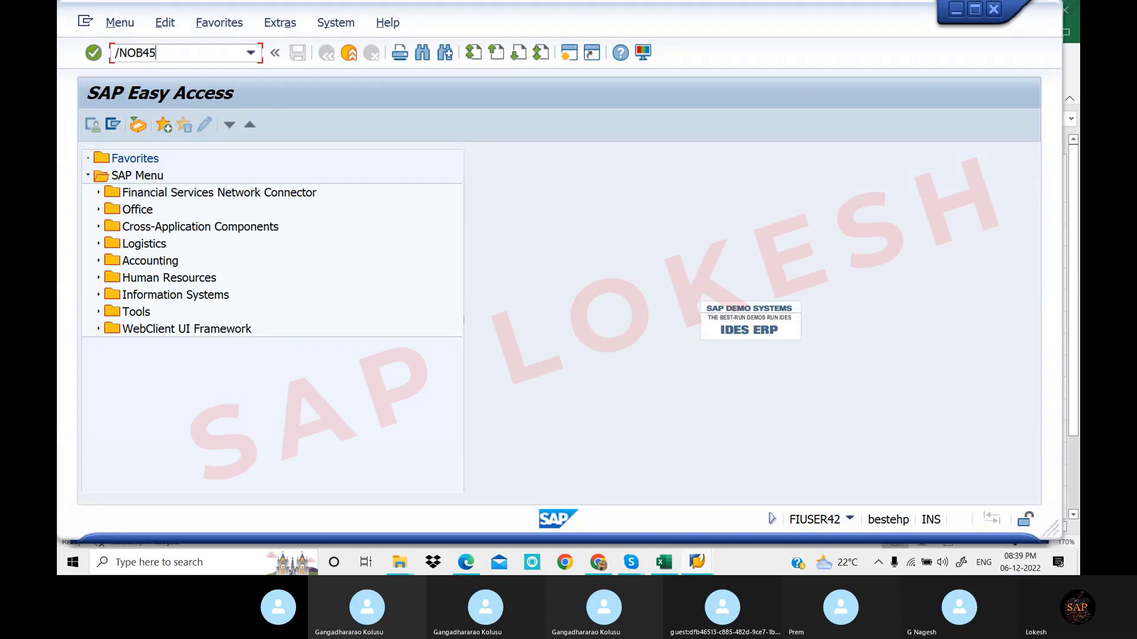
pyautogui.press('BackSpace')
pyautogui.press('BackSpace')
pyautogui.press('BackSpace')
pyautogui.press('BackSpace')
pyautogui.press('BackSpace')
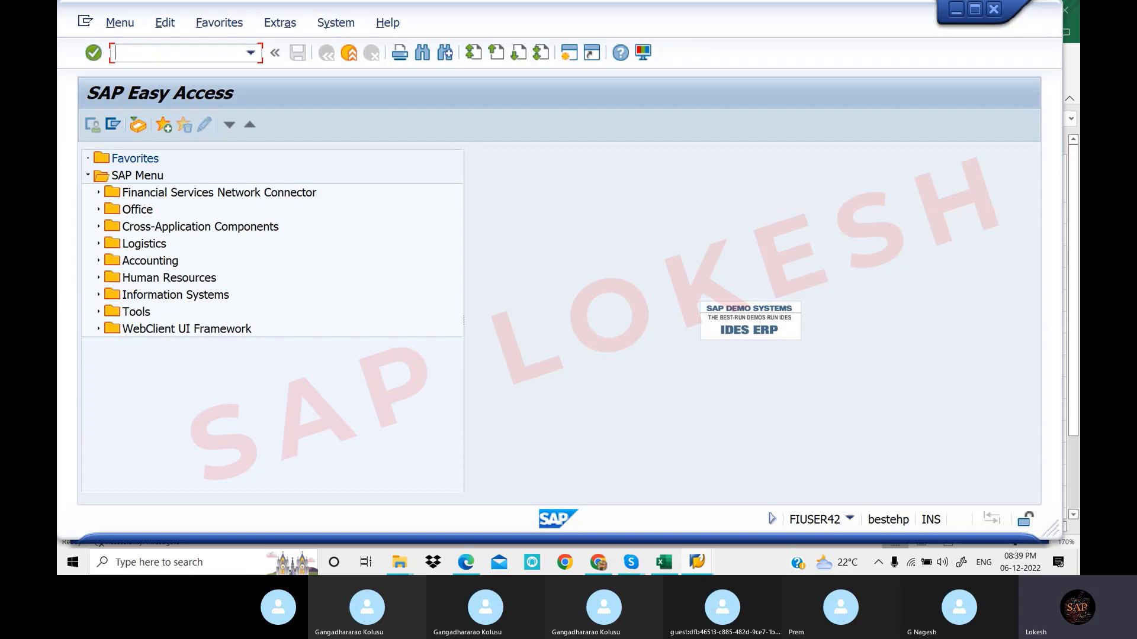
pyautogui.write('OBH1')
pyautogui.press('Return')
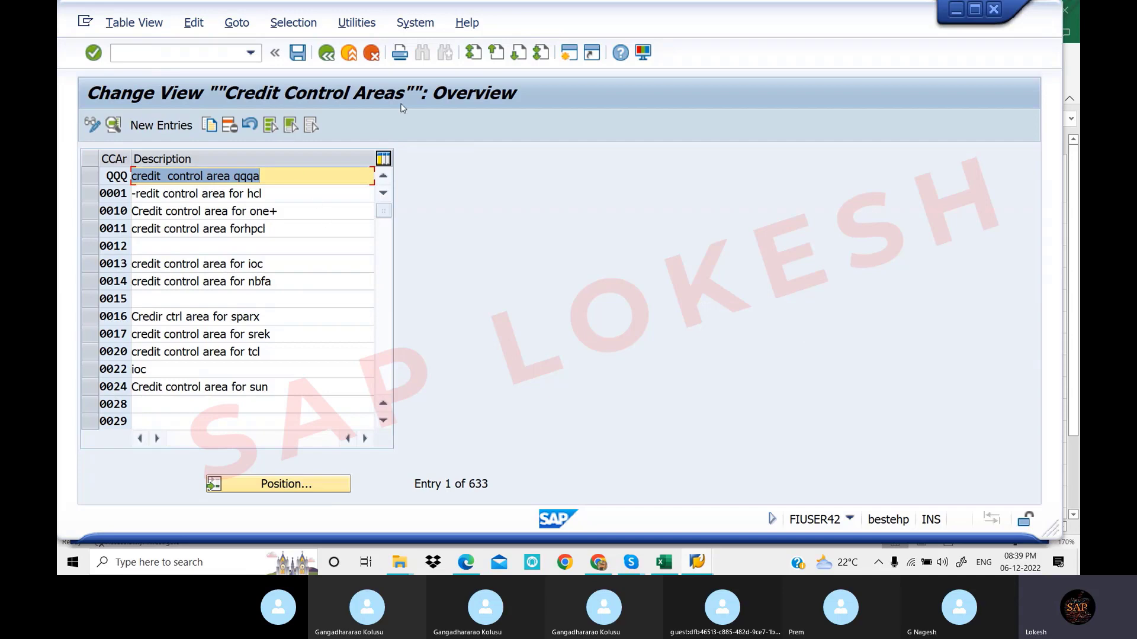
# Recheck the T-code sheet, then enter /NOB38 in SAP's command field
pyautogui.click(672, 567)
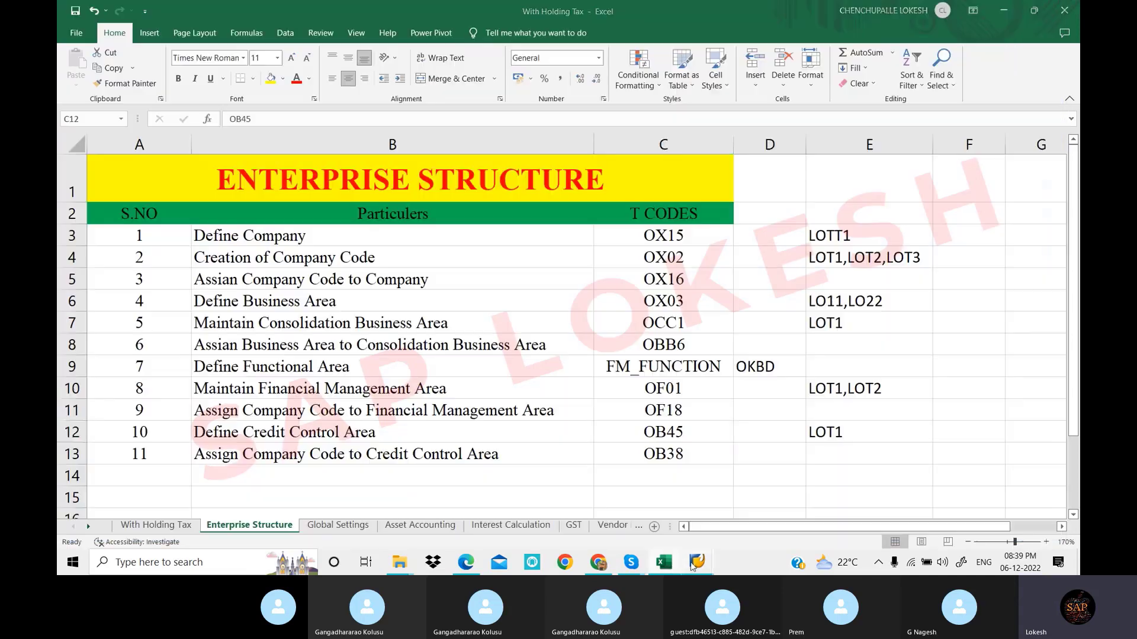
pyautogui.click(699, 566)
pyautogui.click(200, 53)
pyautogui.write('/')
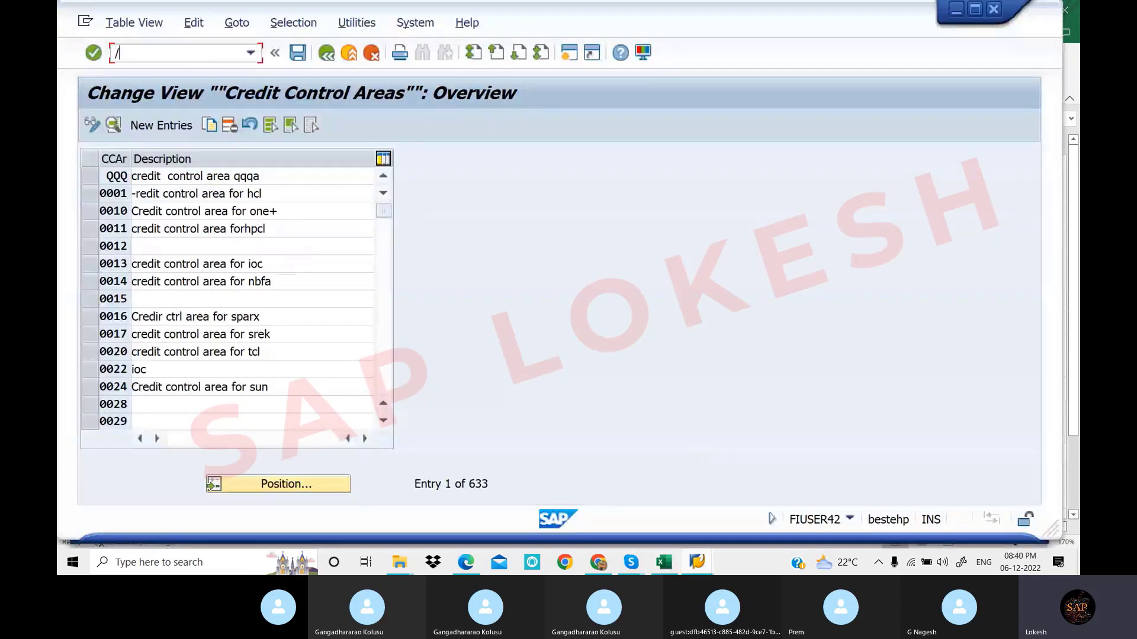
pyautogui.write('NOB38')
# View the 1,430 company code to credit control area assignments (OB38), then return to Easy Access with /n
pyautogui.press('Return')
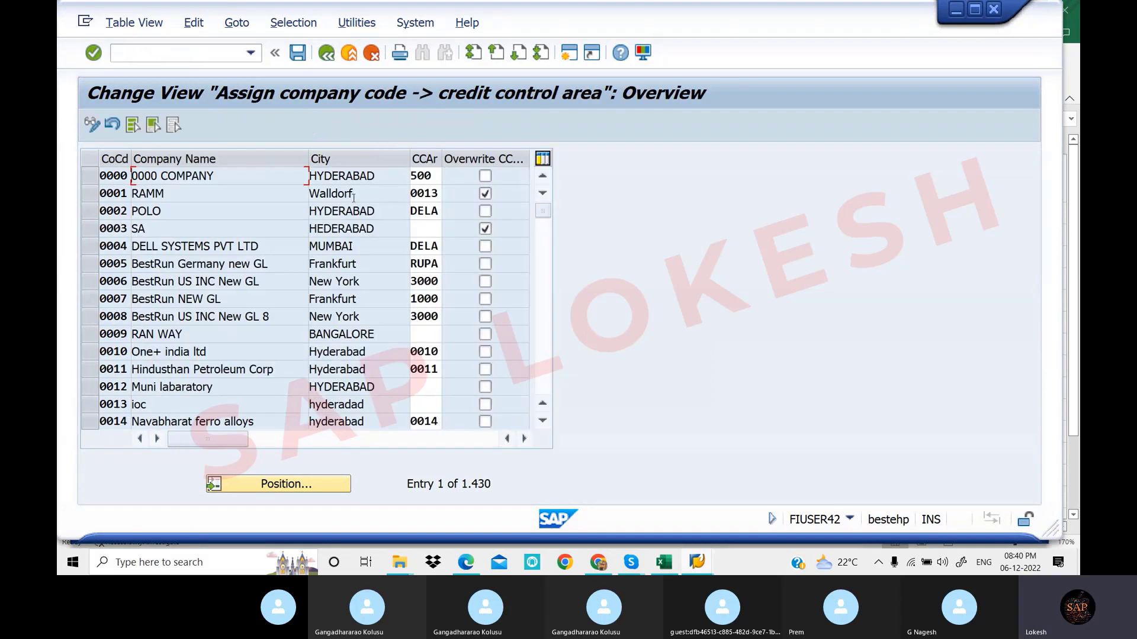
pyautogui.click(166, 54)
pyautogui.write('/n')
pyautogui.press('Return')
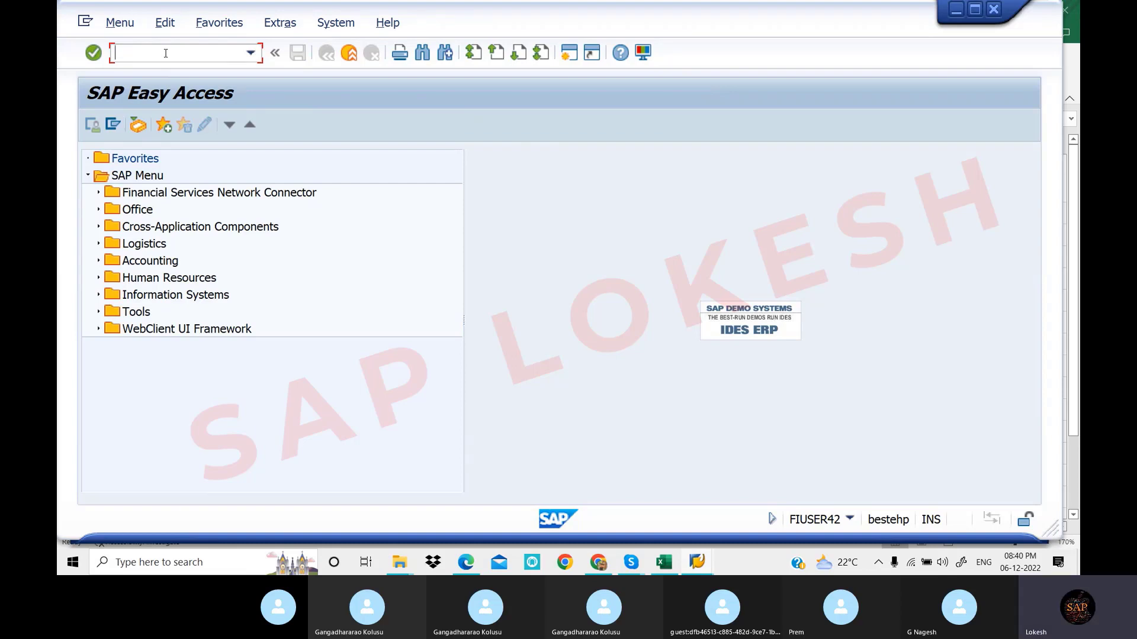
# Run SPRO and expand SAP Reference IMG > Enterprise Structure > Definition > Financial Accounting
pyautogui.write('SPRO')
pyautogui.press('Return')
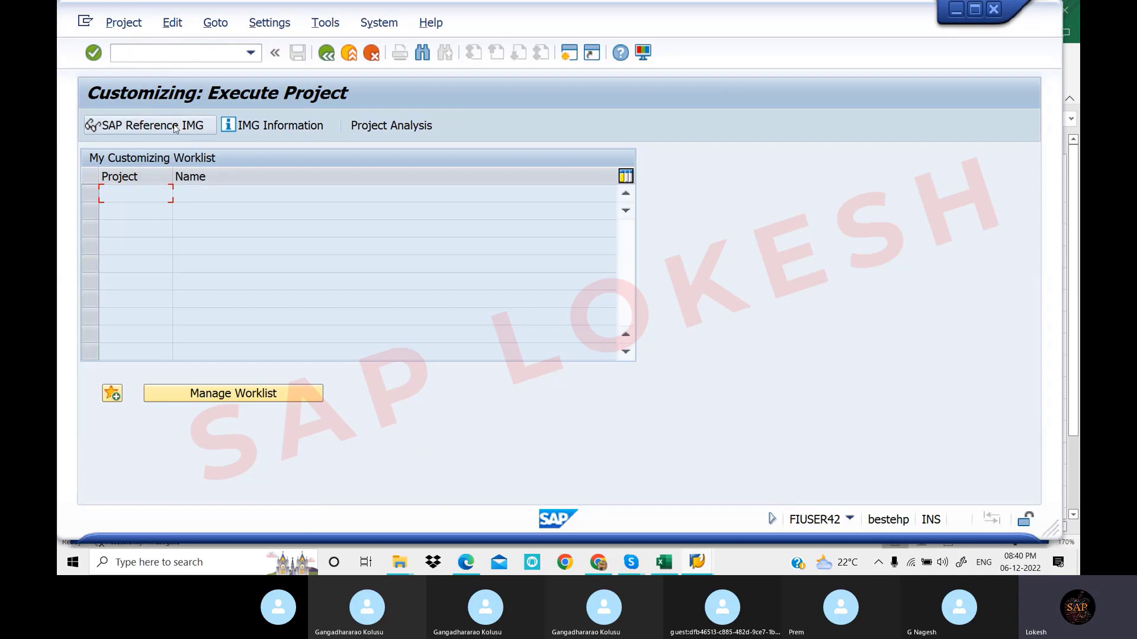
pyautogui.click(176, 126)
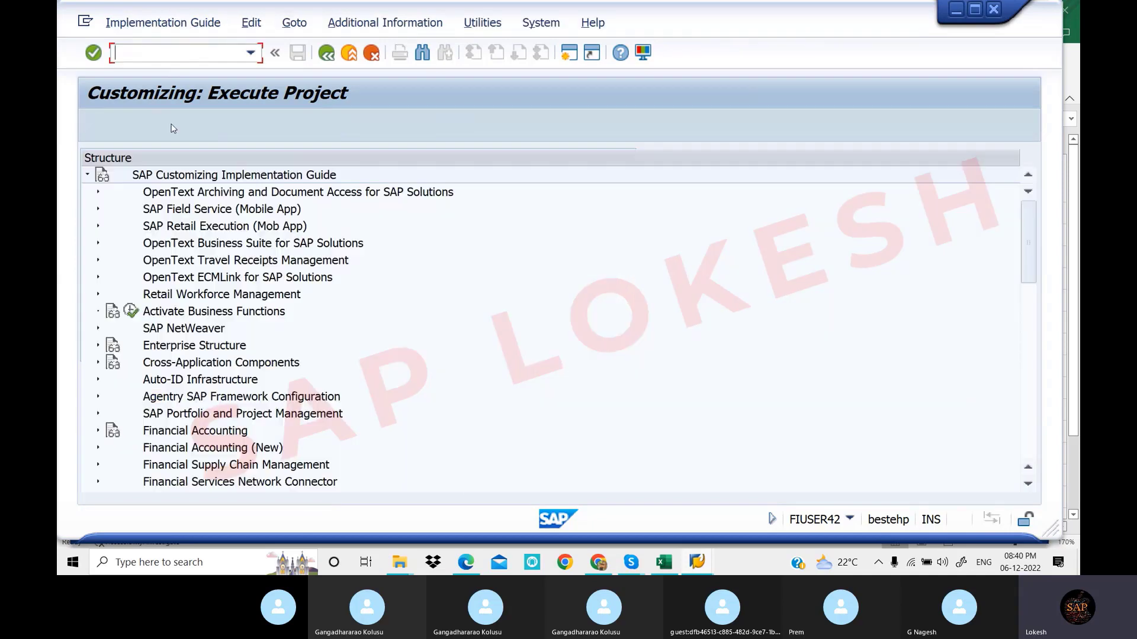
pyautogui.click(98, 346)
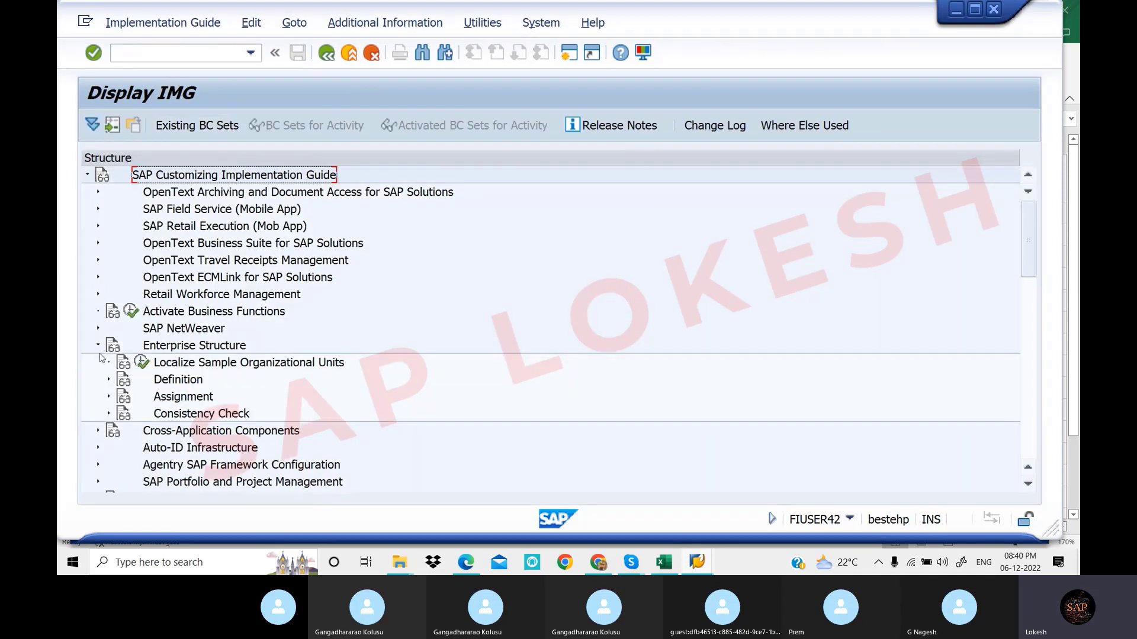
pyautogui.click(109, 381)
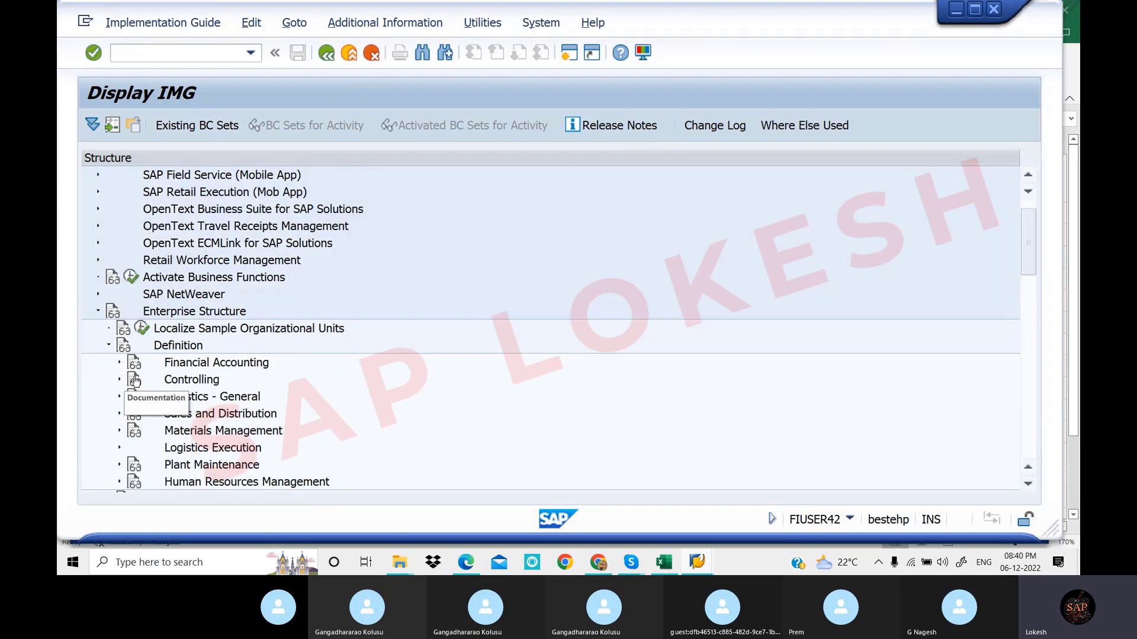
pyautogui.click(120, 363)
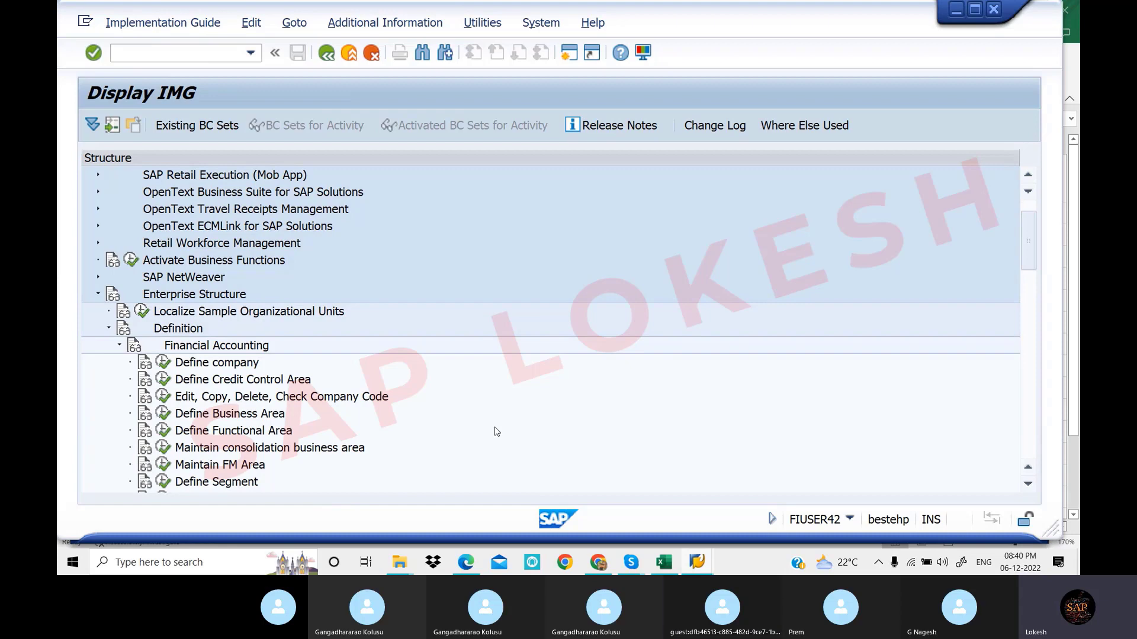
pyautogui.click(429, 24)
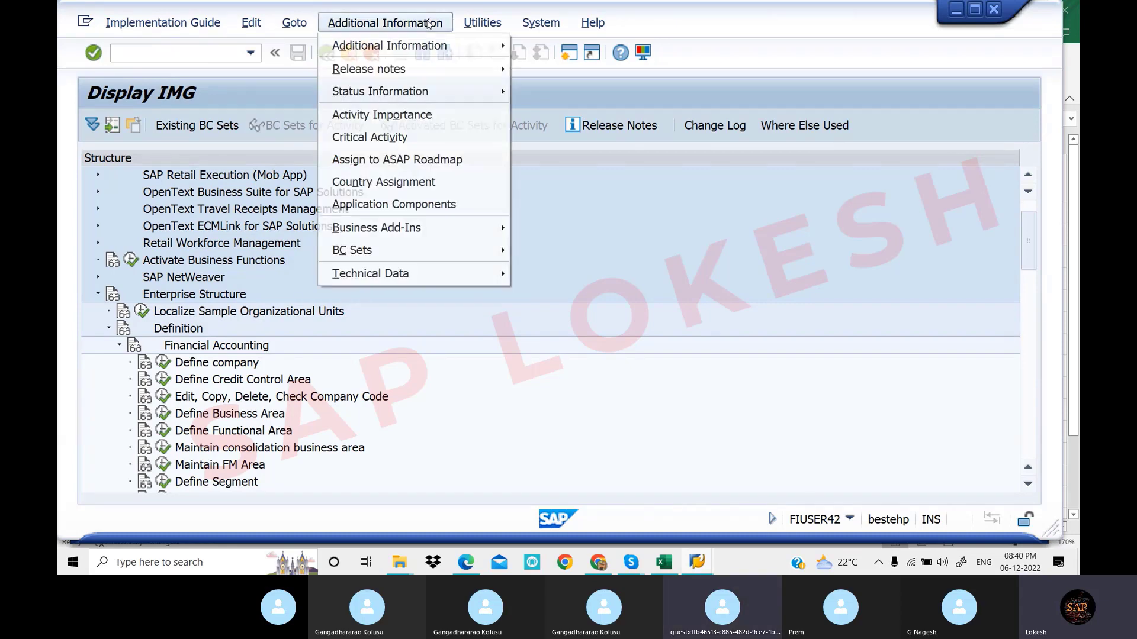
pyautogui.moveTo(439, 39)
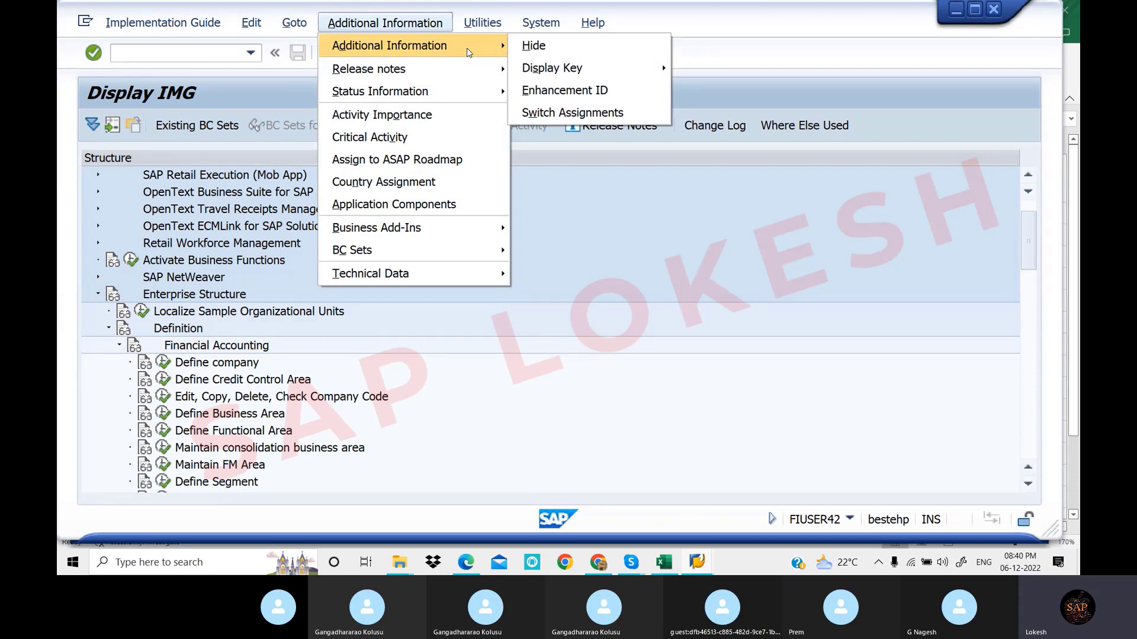
# Display IMG activity keys in the tree, e.g. SAPC-OKBD and V_FAGL_SEGM, and scroll through them
pyautogui.moveTo(543, 75)
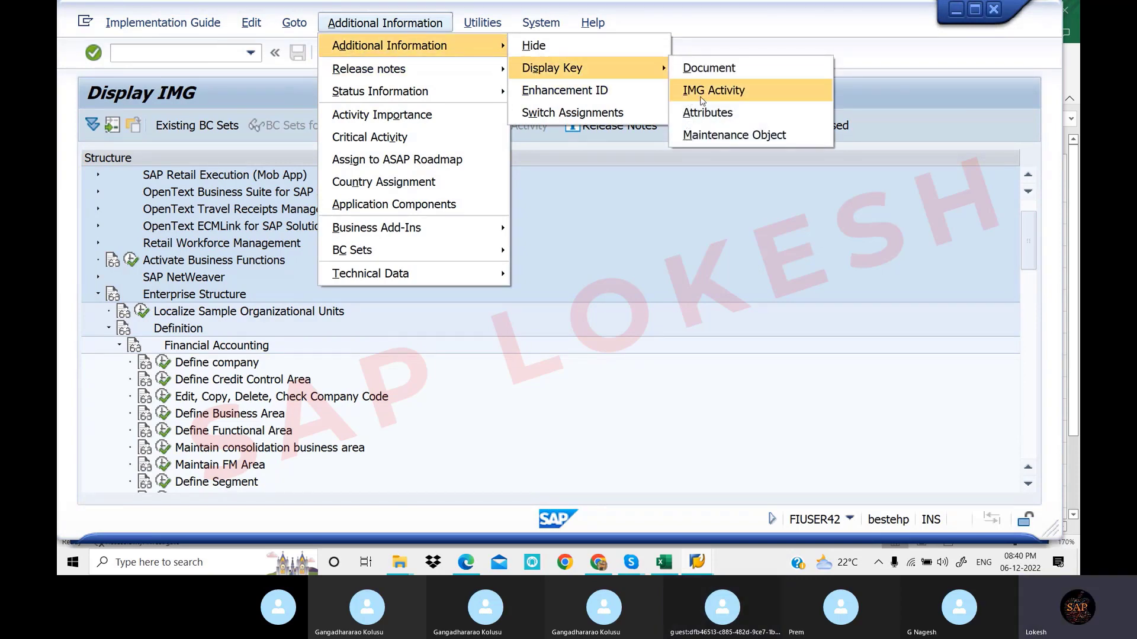
pyautogui.click(701, 99)
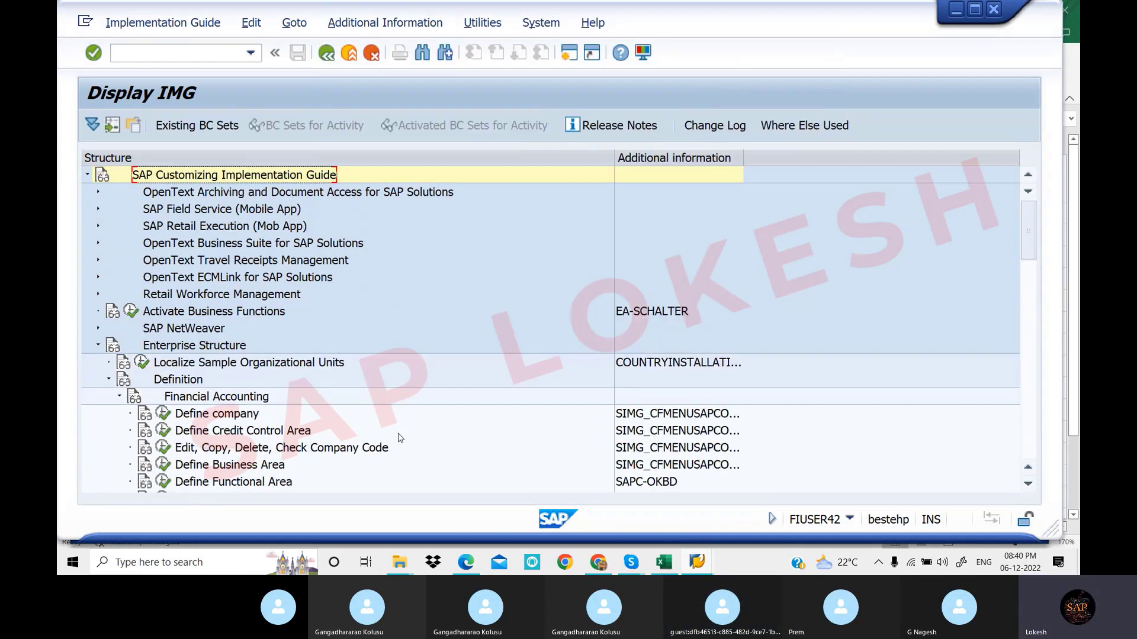
pyautogui.scroll(-1, 403, 480)
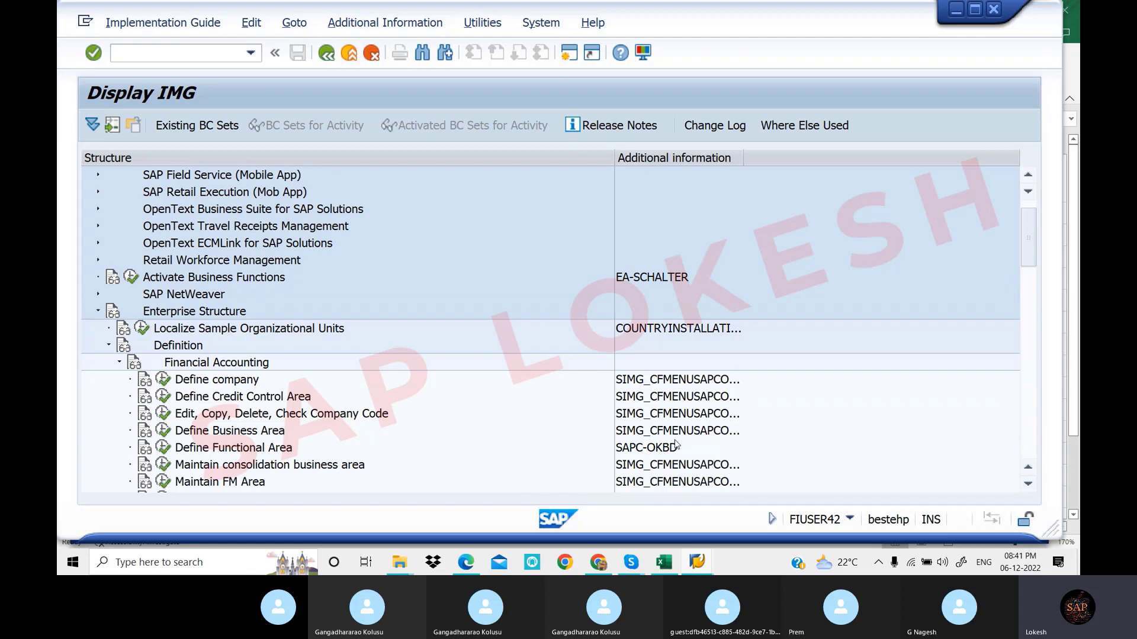
pyautogui.scroll(-1, 676, 439)
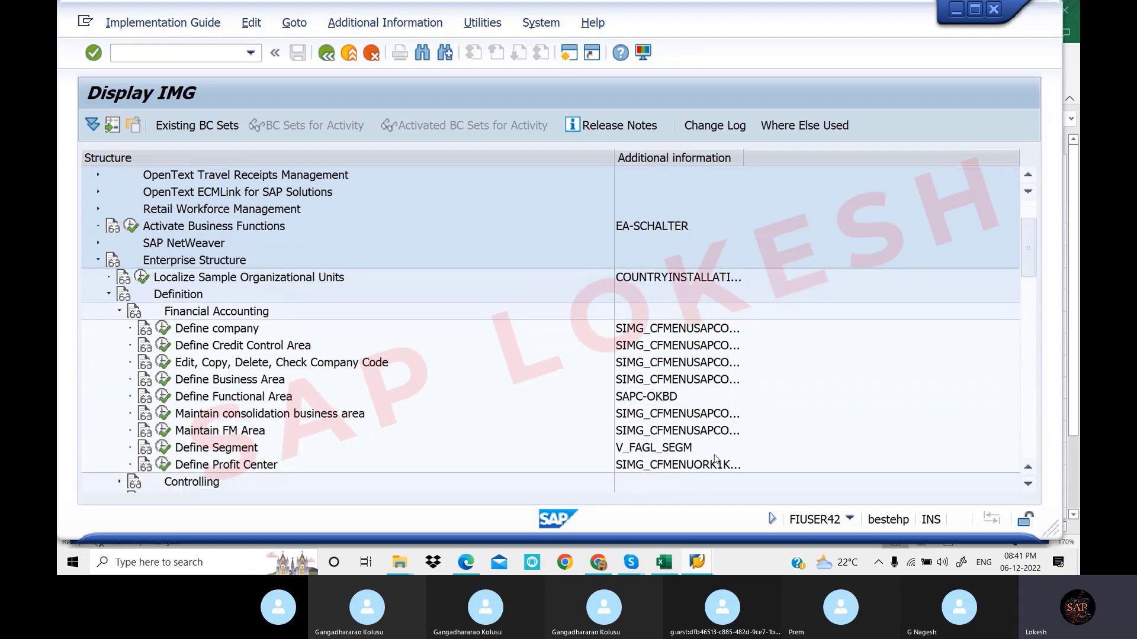
pyautogui.scroll(-1, 719, 450)
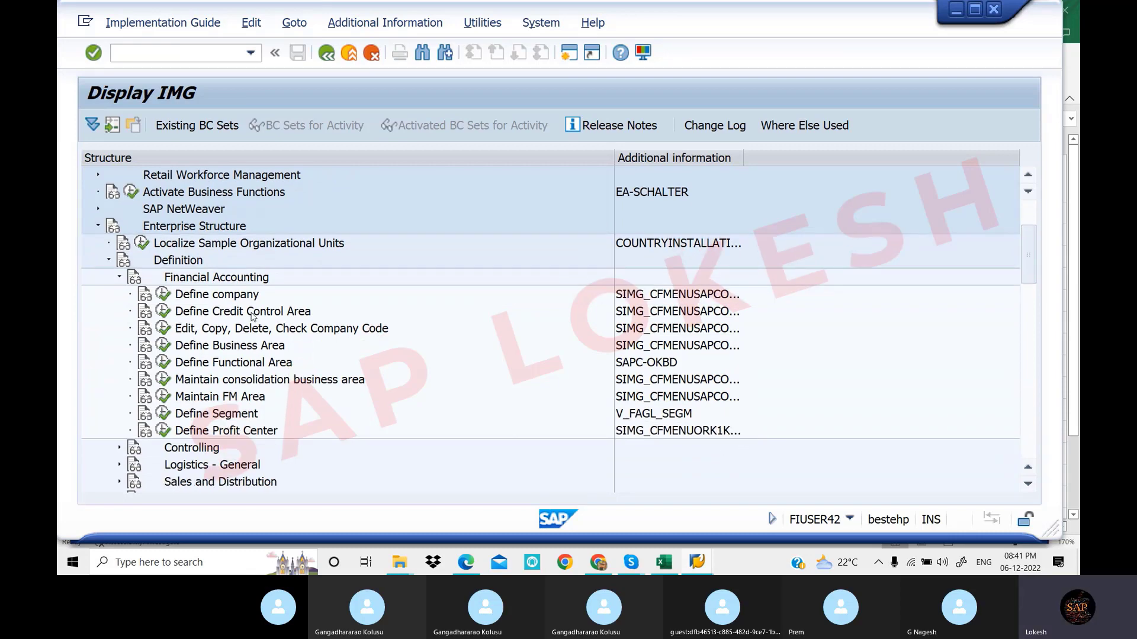
# Collapse Definition and review the Assignment > Financial Accounting activities and their keys
pyautogui.click(109, 261)
pyautogui.click(109, 278)
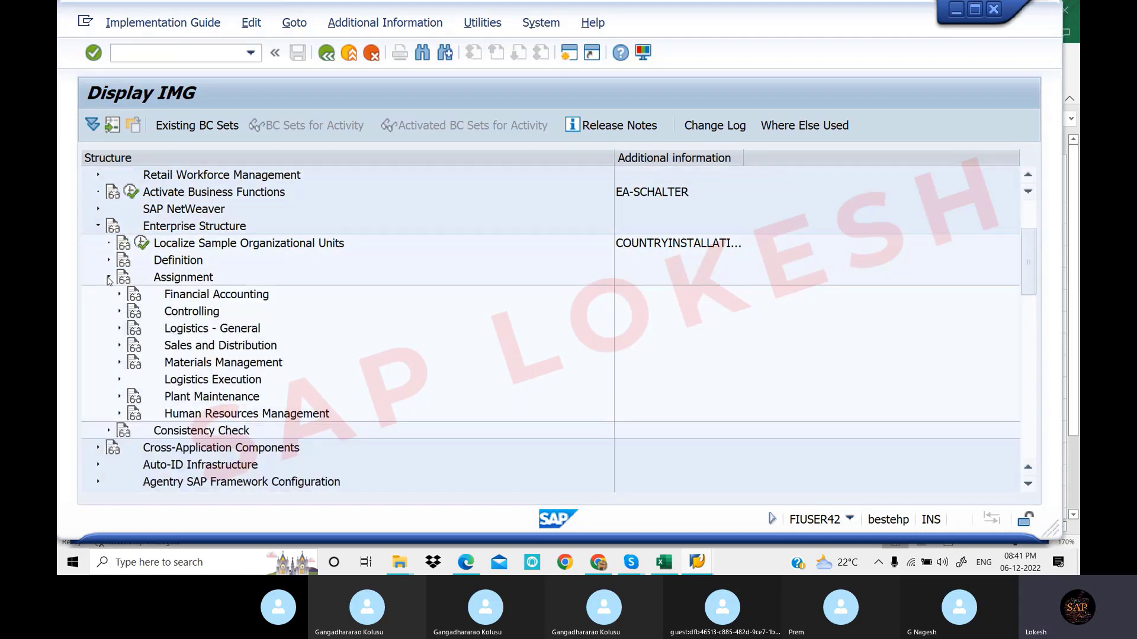
pyautogui.click(119, 294)
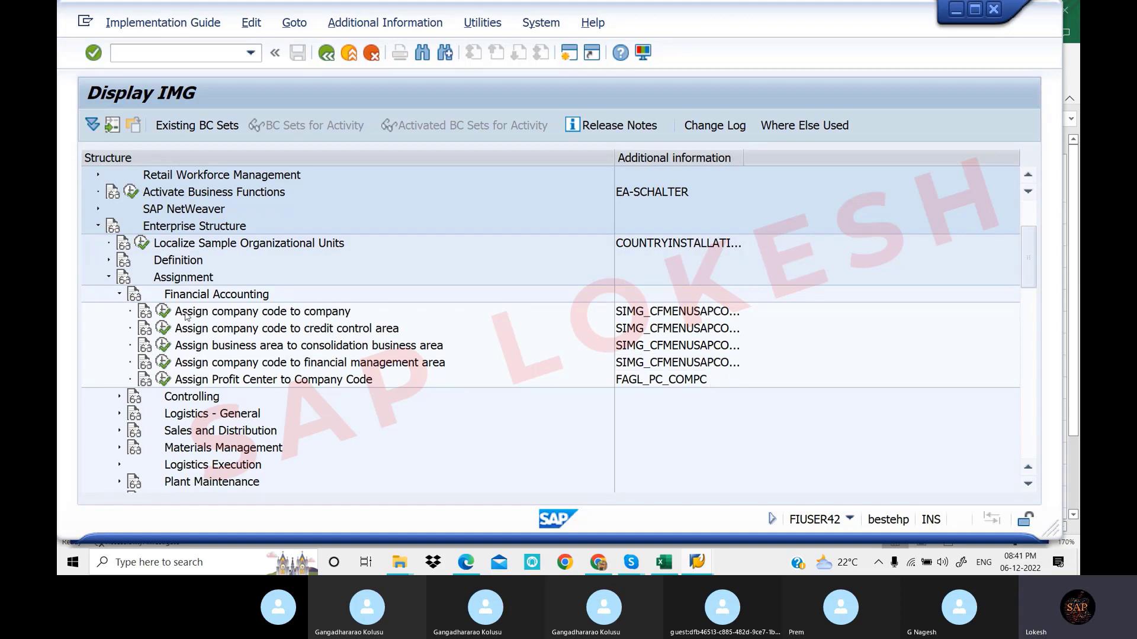
pyautogui.click(119, 295)
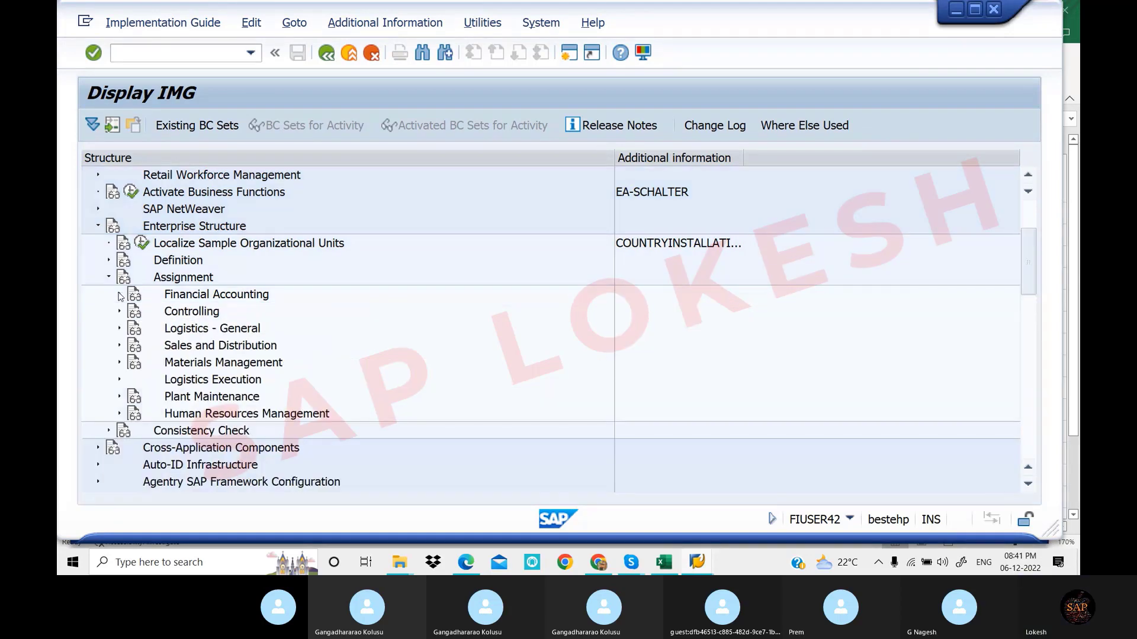
# Reapply Display Key > IMG Activity and expand the Definition branch again
pyautogui.click(385, 22)
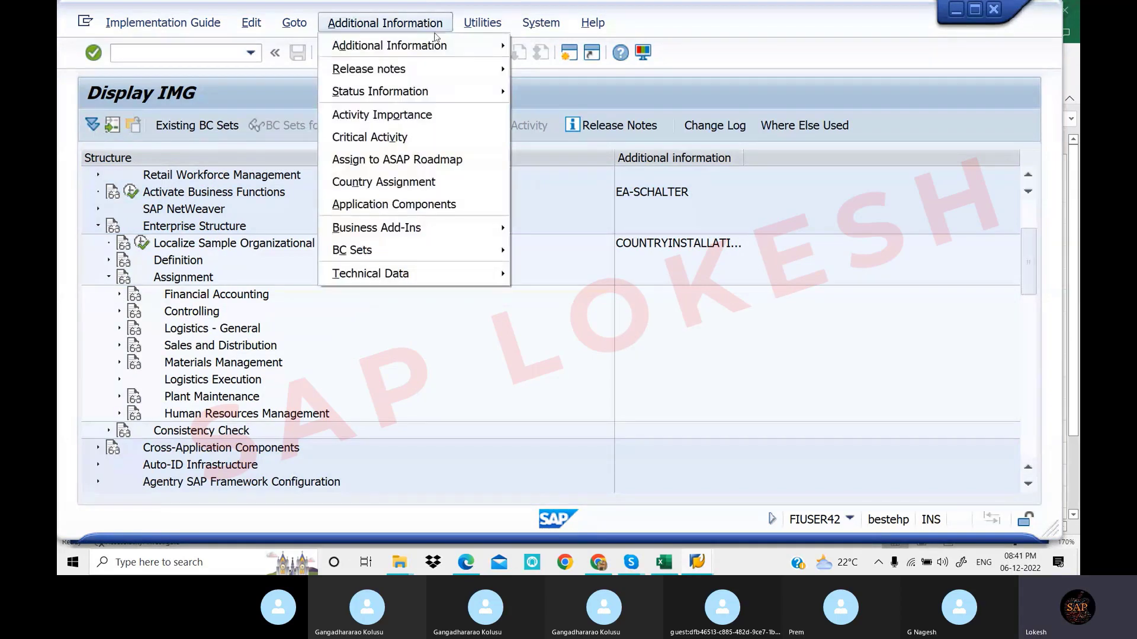
pyautogui.moveTo(662, 66)
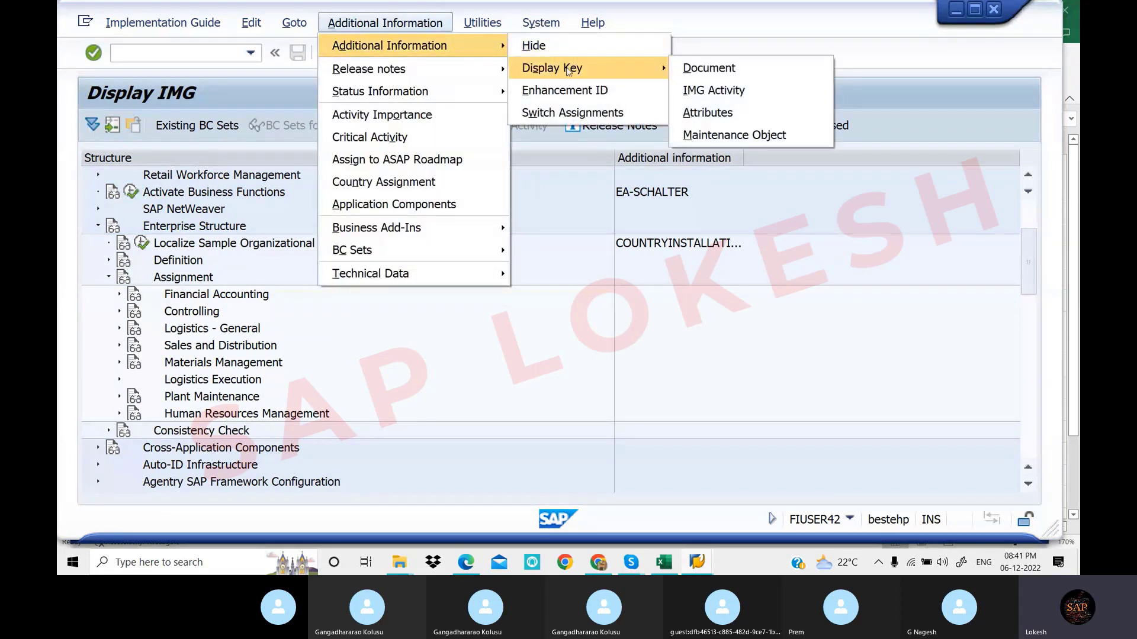
pyautogui.click(733, 89)
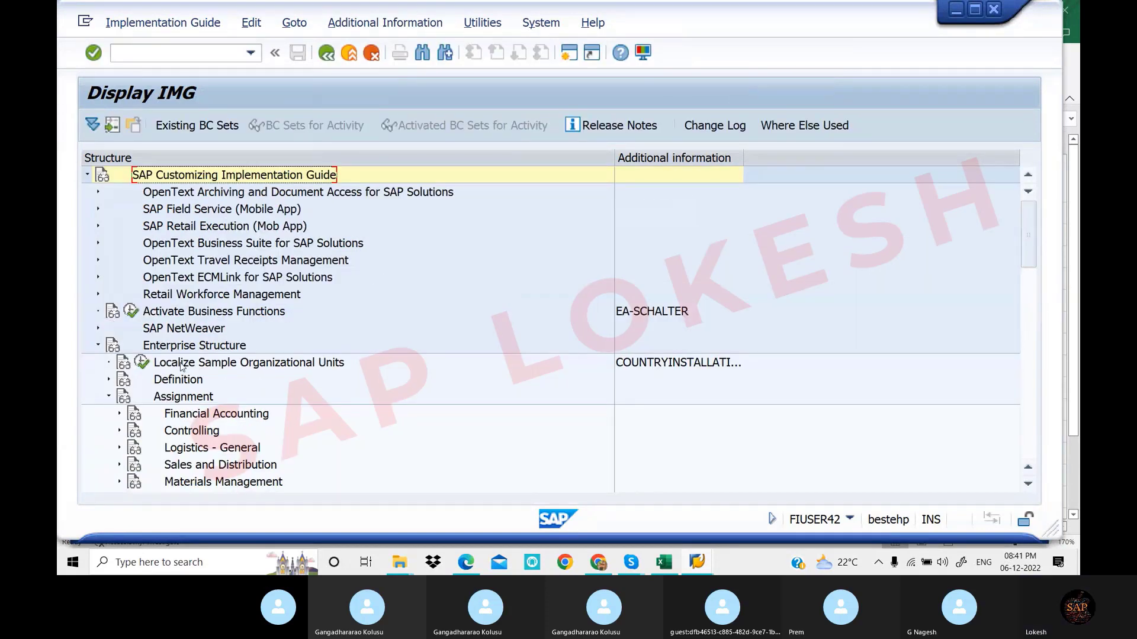
pyautogui.click(109, 380)
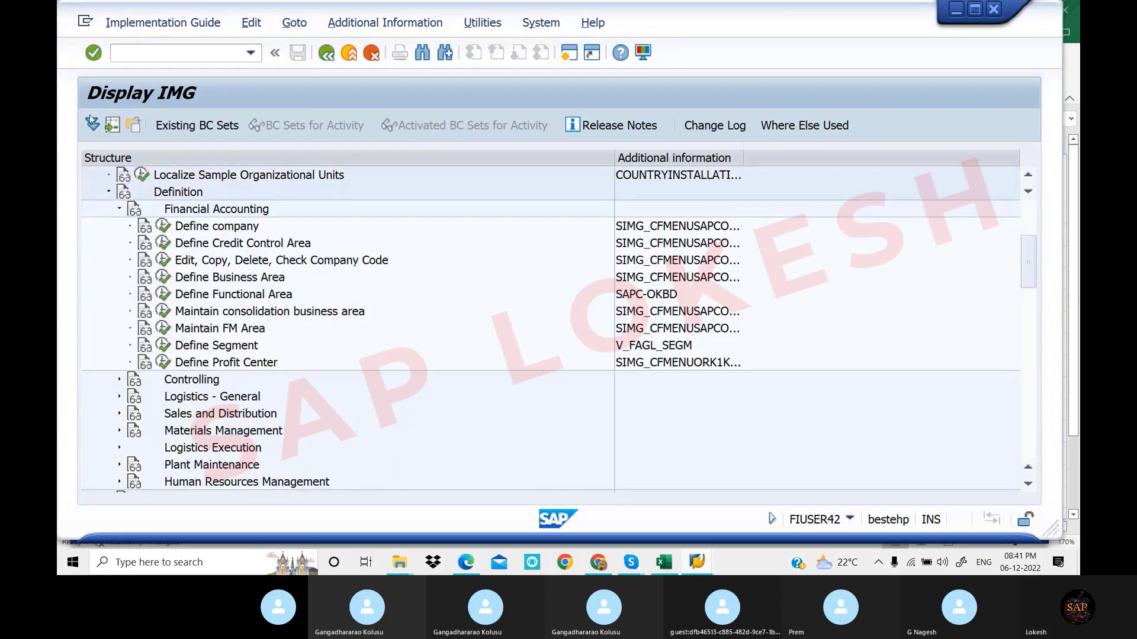
# Return to the SAP Easy Access menu with /n and switch to the Excel T-code sheet
pyautogui.click(205, 55)
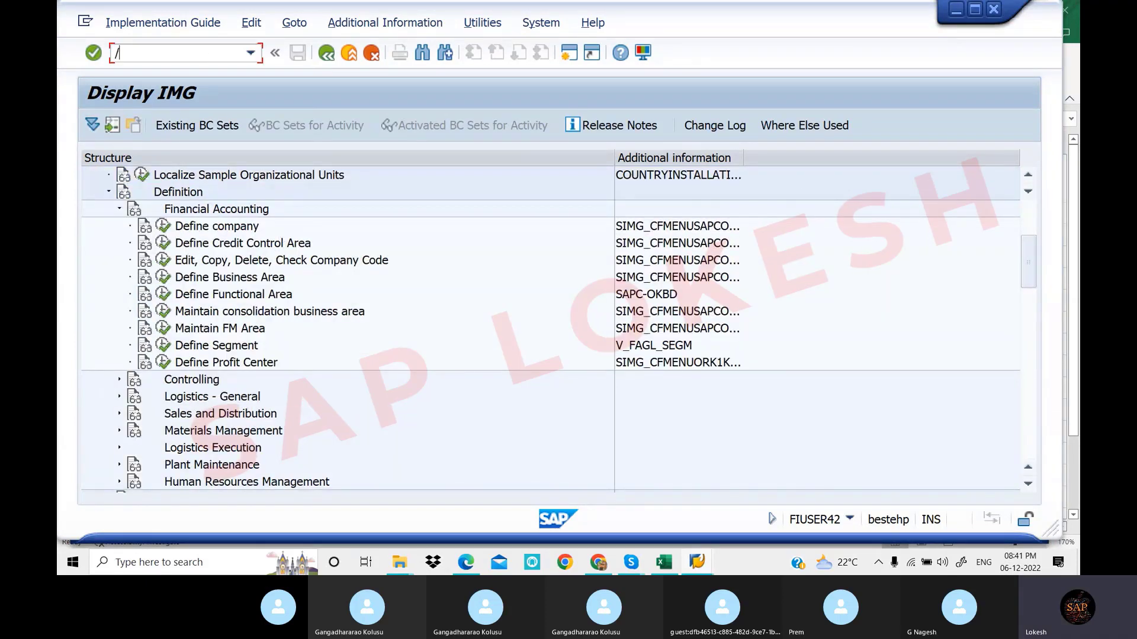
pyautogui.write('/n')
pyautogui.press('Return')
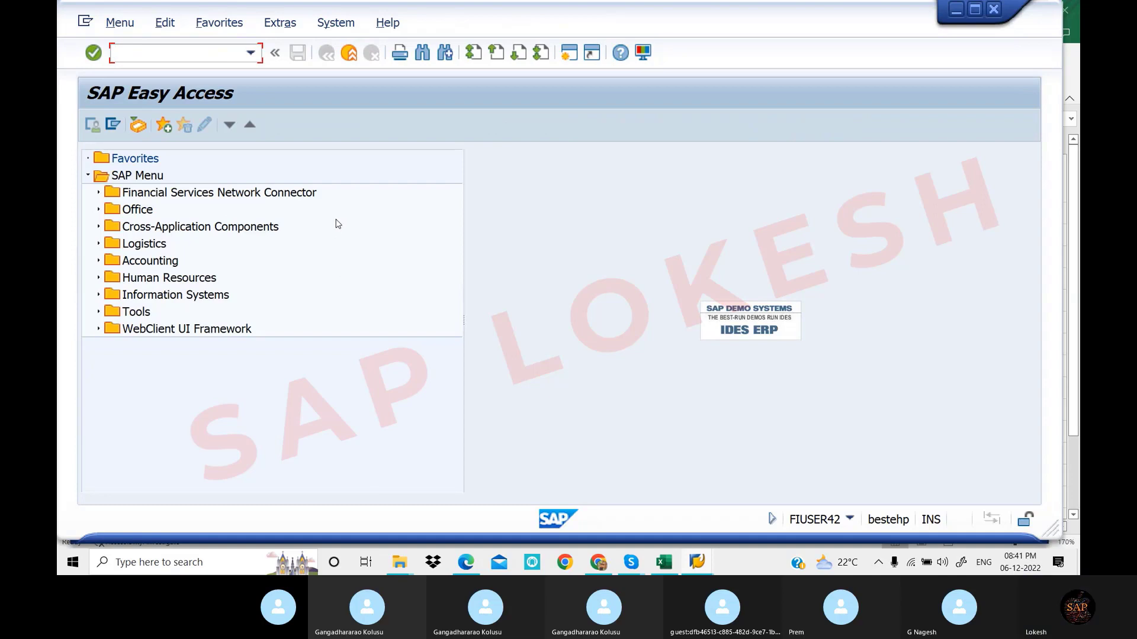
pyautogui.click(677, 565)
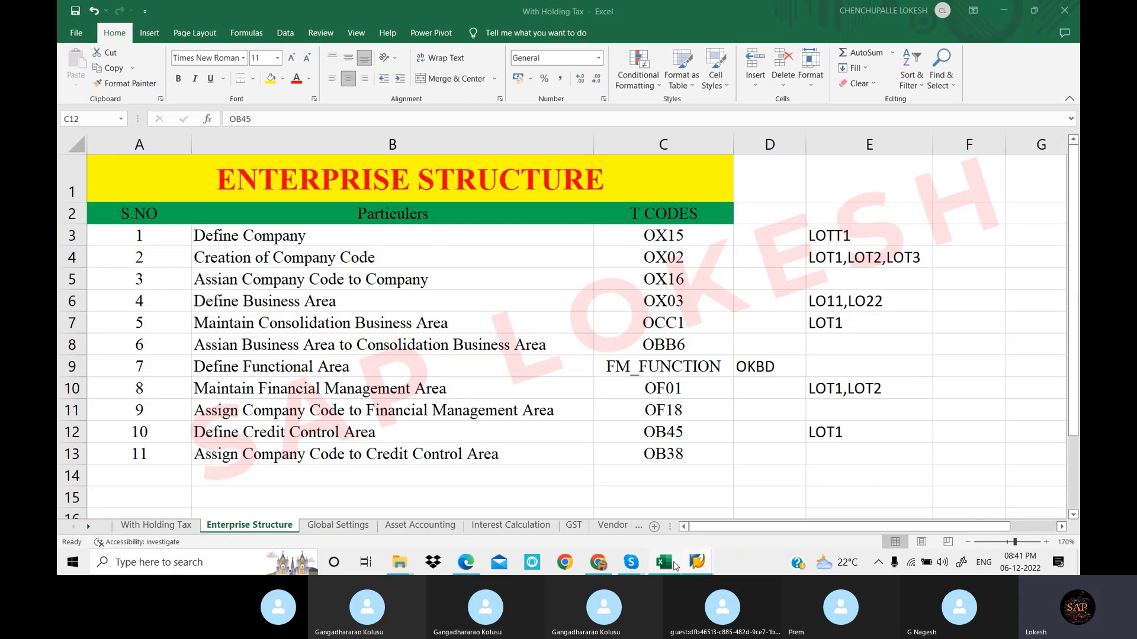
# Review Define Company with its OX15 code and the particulars down to Define Business Area
pyautogui.click(479, 273)
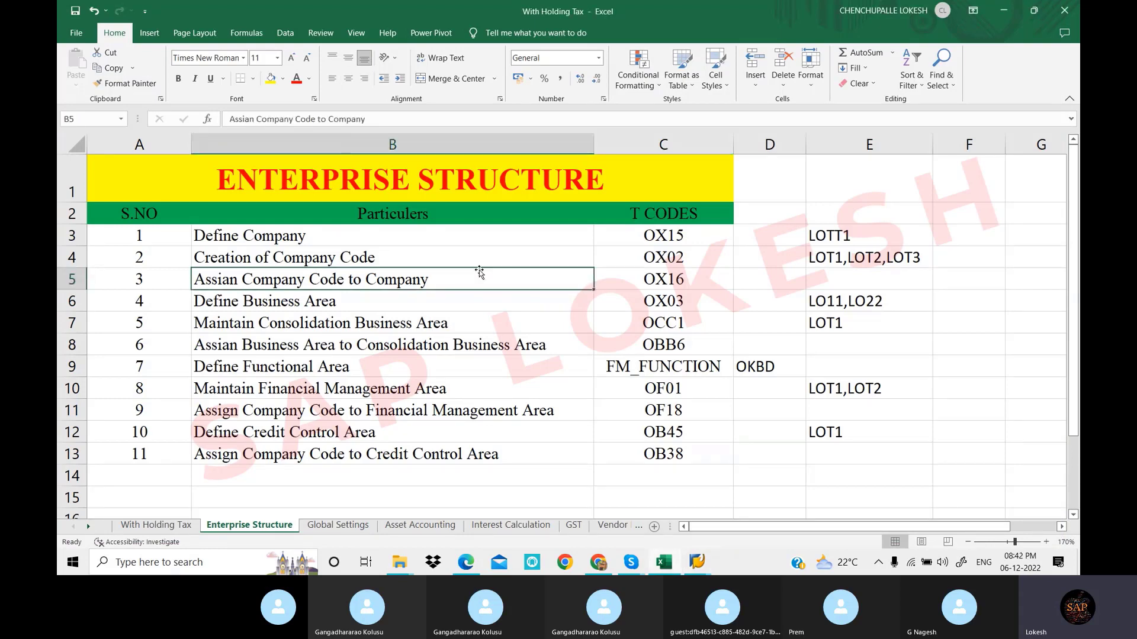
pyautogui.click(500, 240)
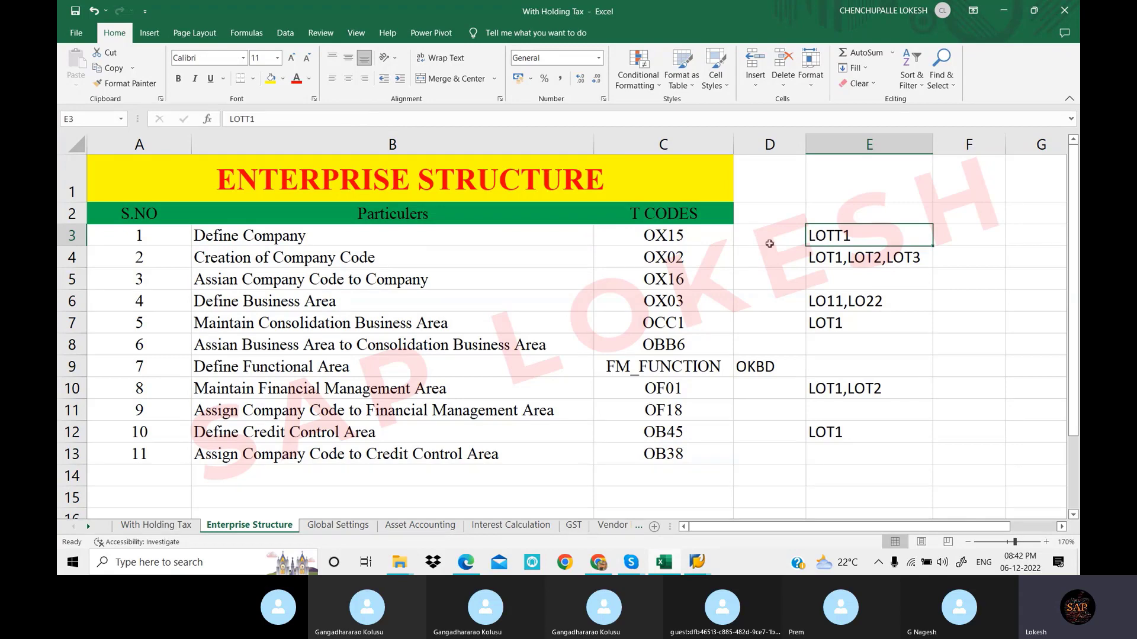
pyautogui.click(689, 239)
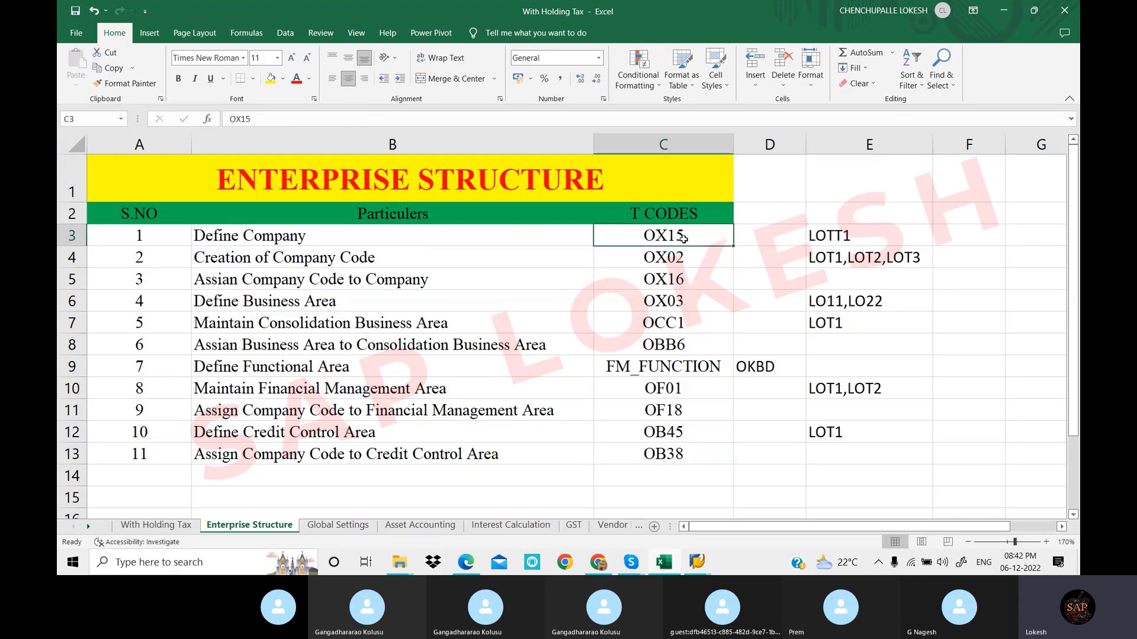
pyautogui.moveTo(503, 260); pyautogui.dragTo(513, 306)
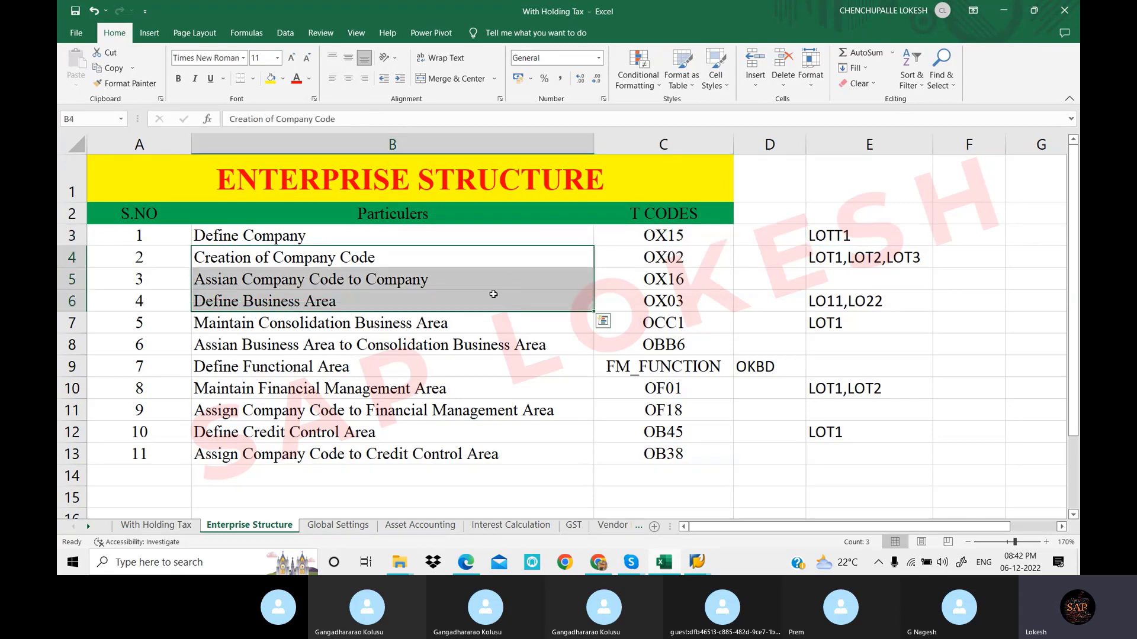
# Compare the LOTT1 key for Define Company with the LOT1,LOT2,LOT3 keys
pyautogui.click(836, 237)
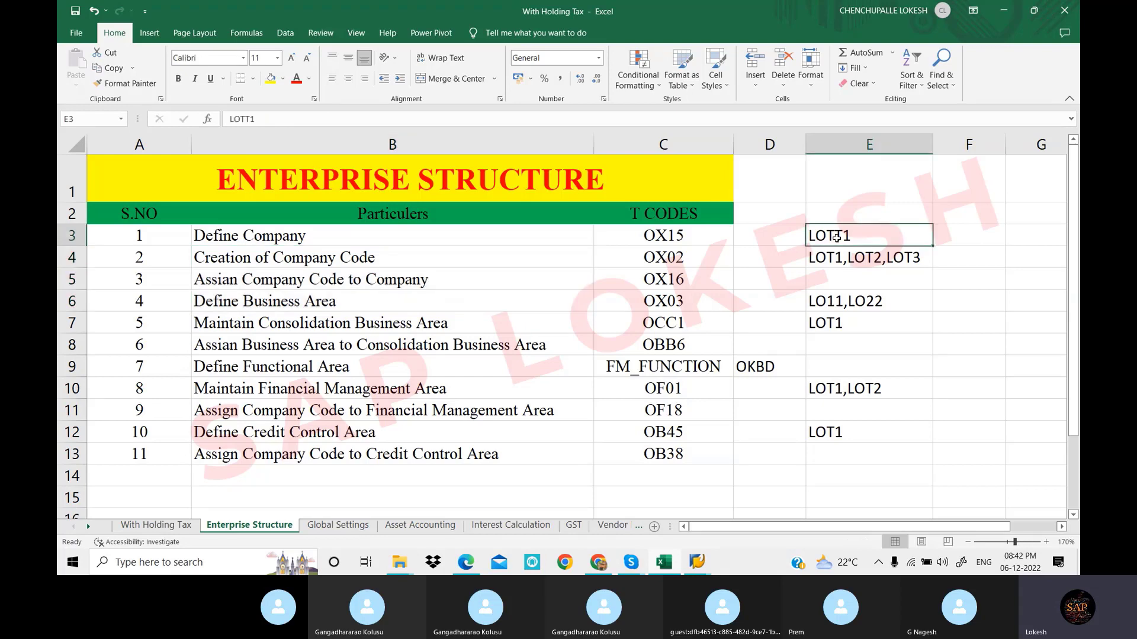
pyautogui.click(831, 260)
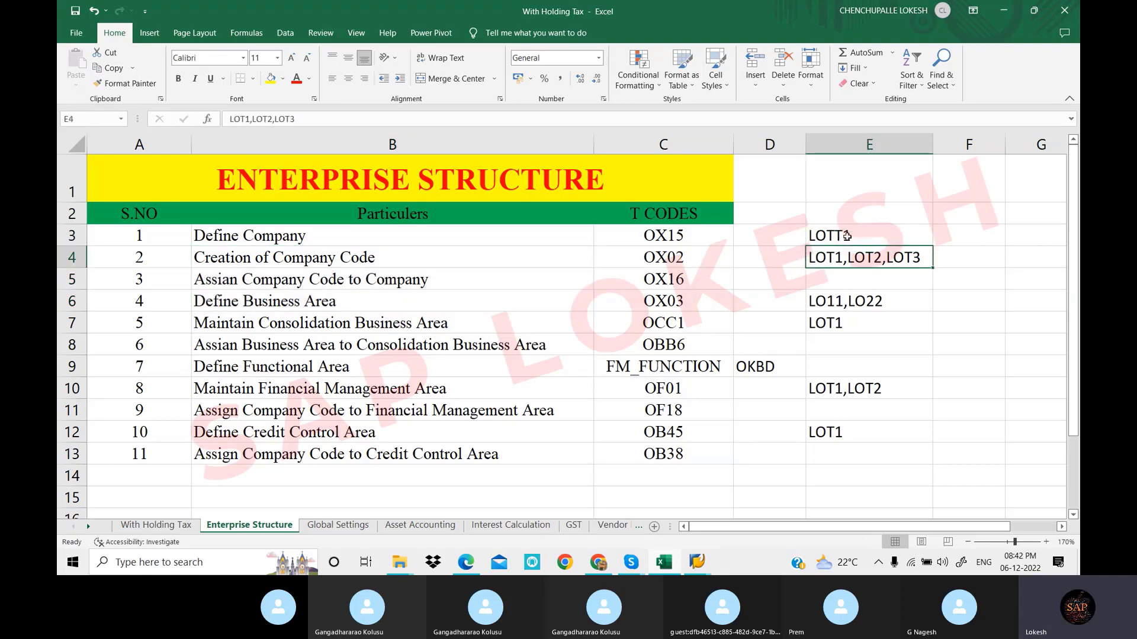
pyautogui.click(850, 236)
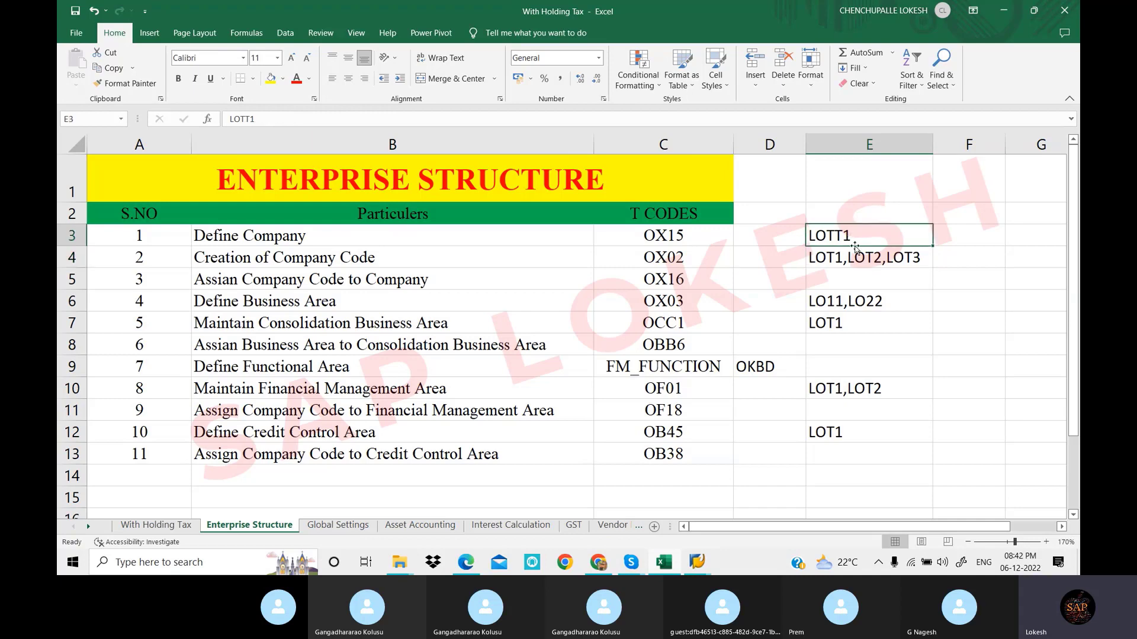
pyautogui.click(841, 262)
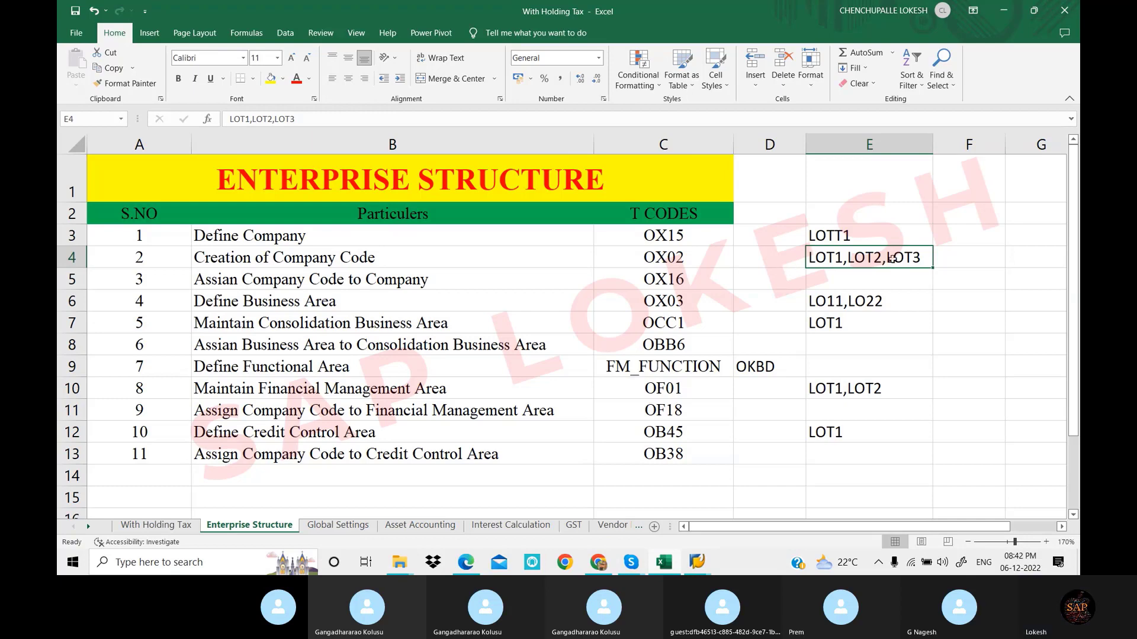
pyautogui.click(848, 238)
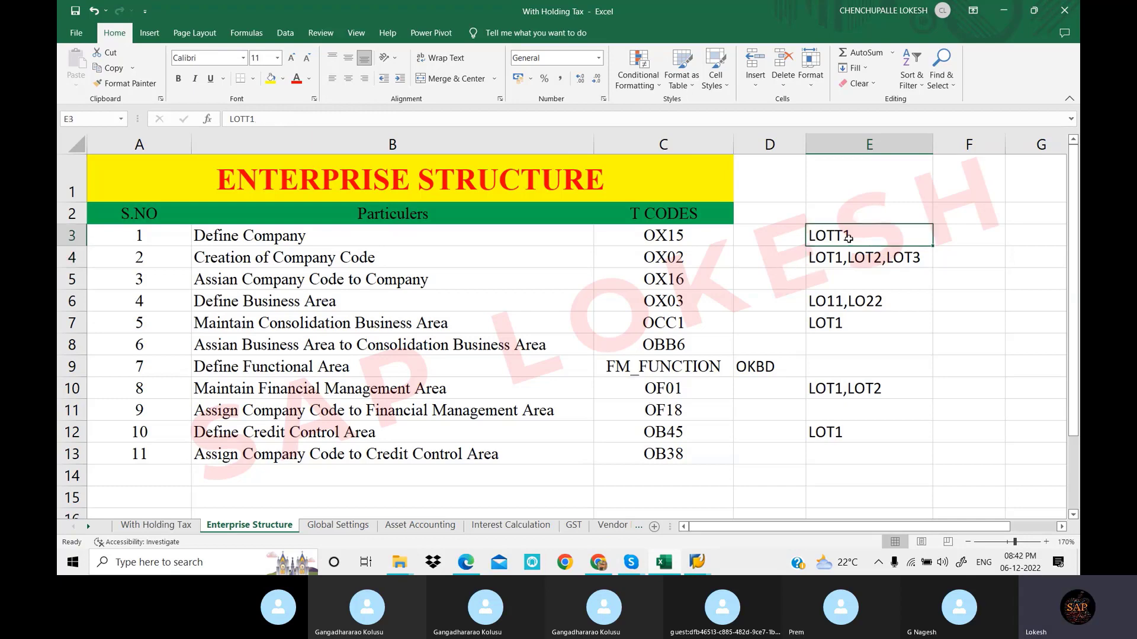
pyautogui.click(865, 260)
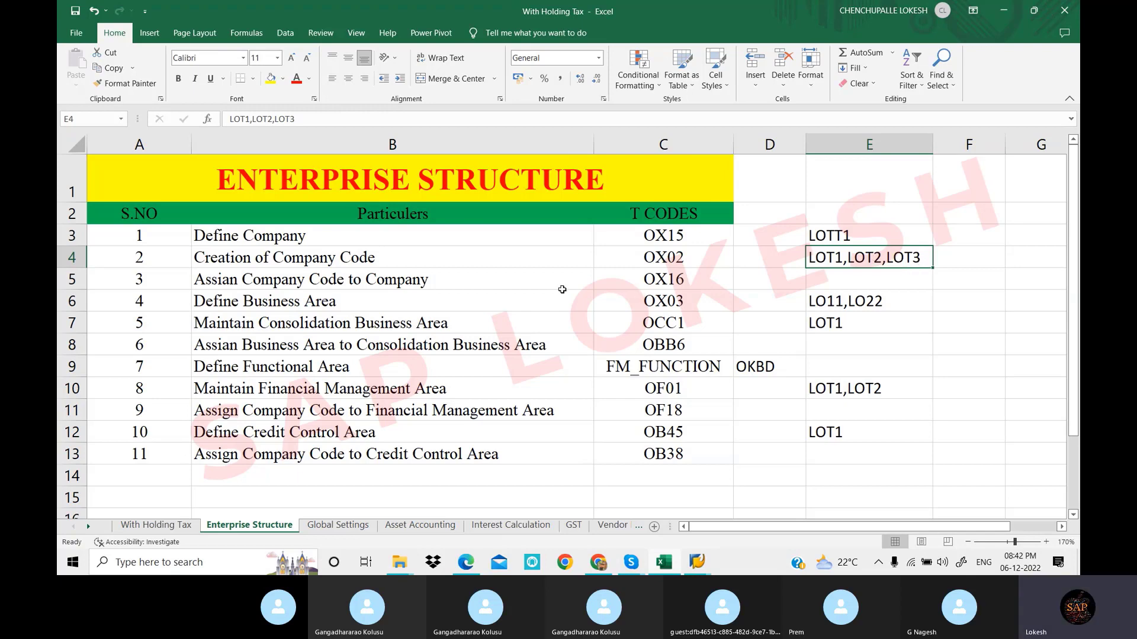
# Highlight the particulars in rows 4 to 13, from Creation of Company Code down
pyautogui.moveTo(544, 260); pyautogui.dragTo(543, 454)
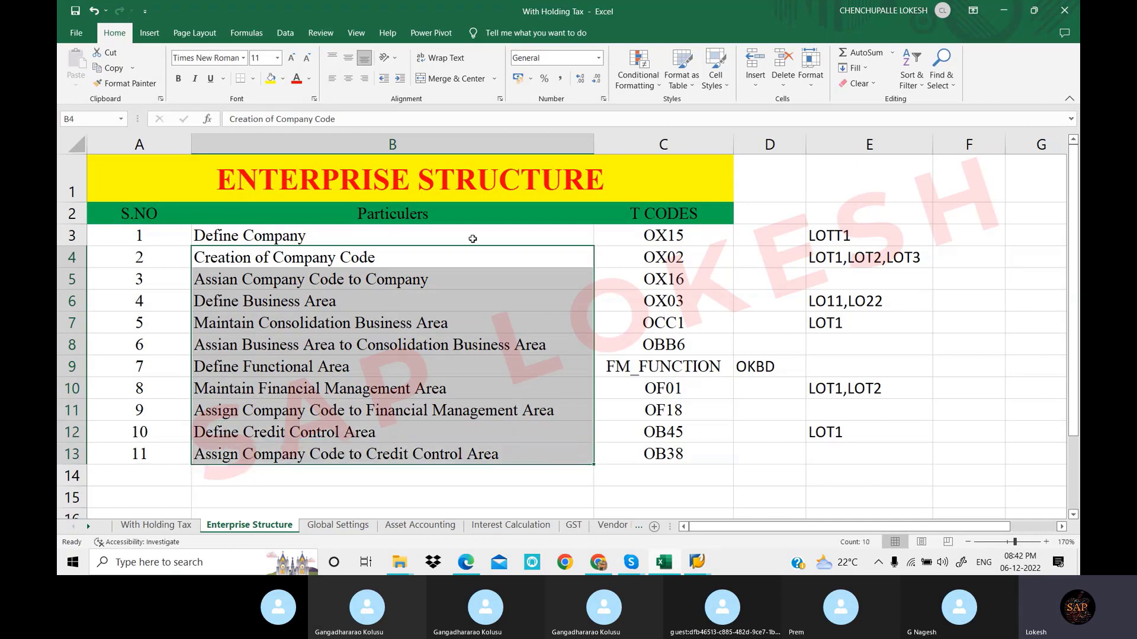
pyautogui.click(473, 238)
pyautogui.moveTo(515, 255); pyautogui.dragTo(520, 454)
pyautogui.moveTo(559, 259); pyautogui.dragTo(553, 454)
# Compare the Define Company entry against its LOT1,LOT2,LOT3 activity keys
pyautogui.click(436, 232)
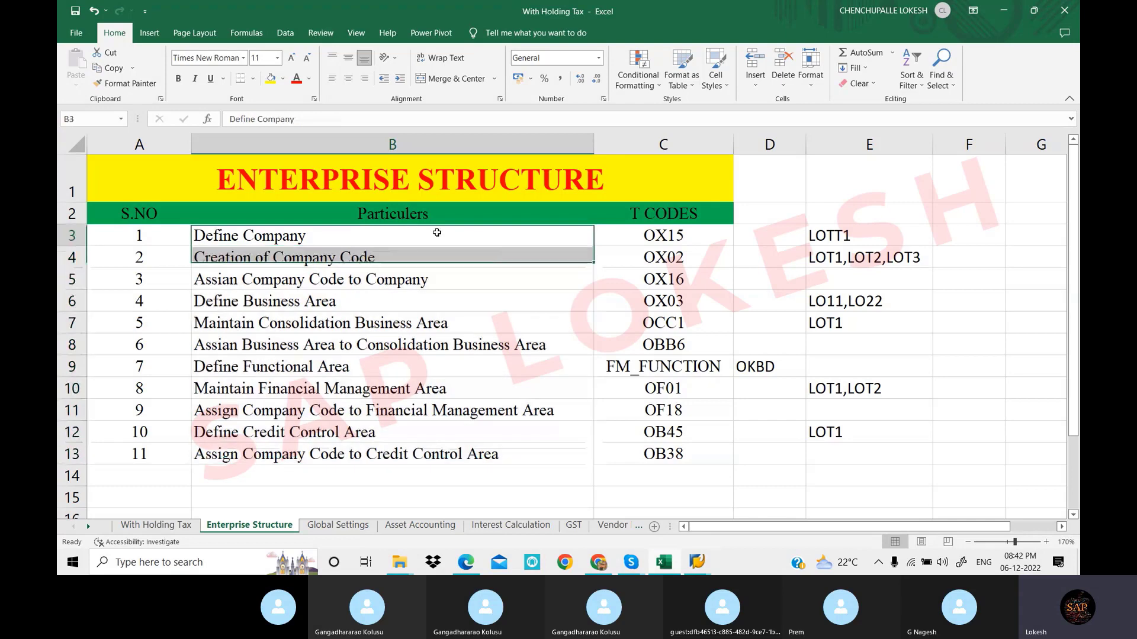
pyautogui.click(815, 251)
pyautogui.click(474, 241)
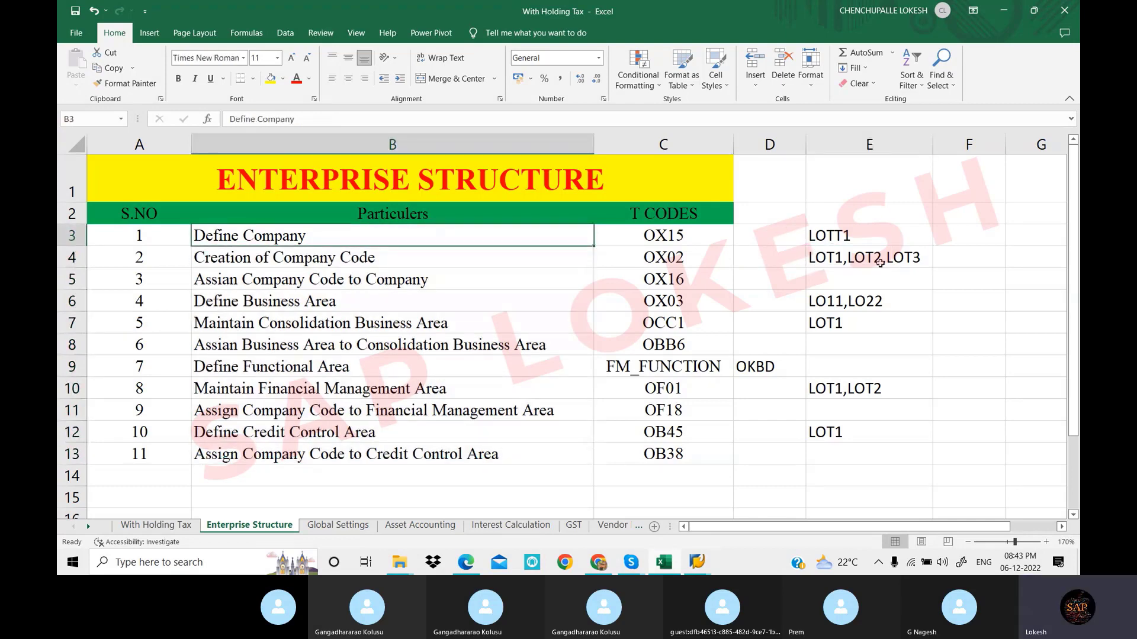
pyautogui.click(870, 258)
pyautogui.click(540, 235)
pyautogui.click(904, 261)
pyautogui.click(548, 236)
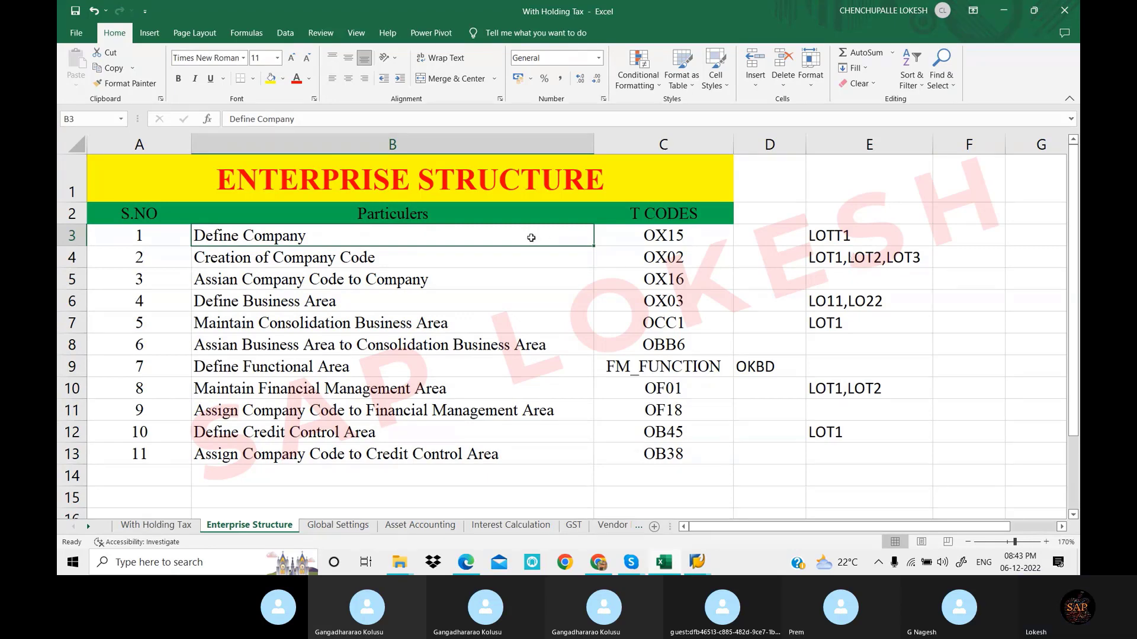
# Point at Maintain Consolidation Business Area, then bring the SAP FICO BATCH 2 Skype call forward
pyautogui.click(520, 323)
pyautogui.moveTo(631, 562)
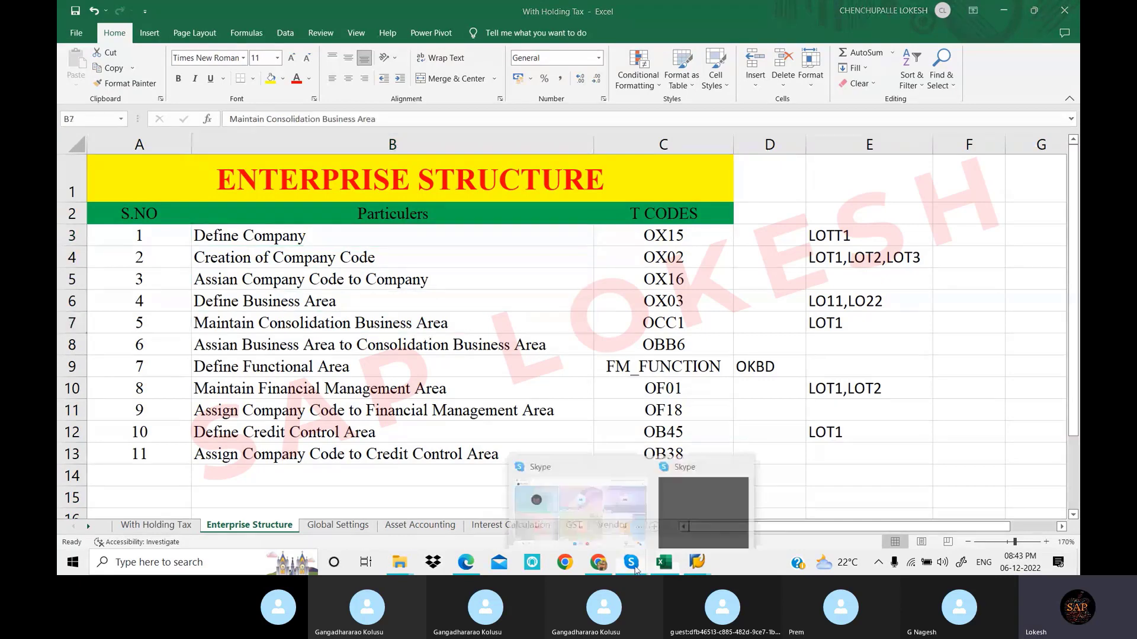
pyautogui.click(623, 514)
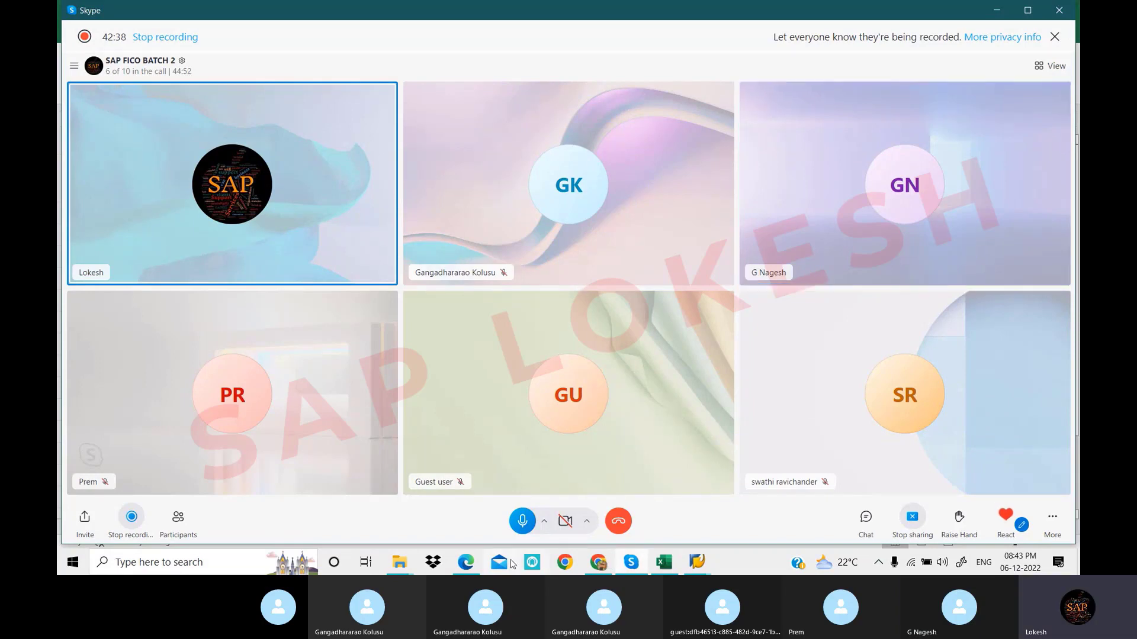
# Bring up the configuration PDF in Edge and scroll to page 12, section 8 Maintain Financial Management Area (OF01)
pyautogui.click(466, 562)
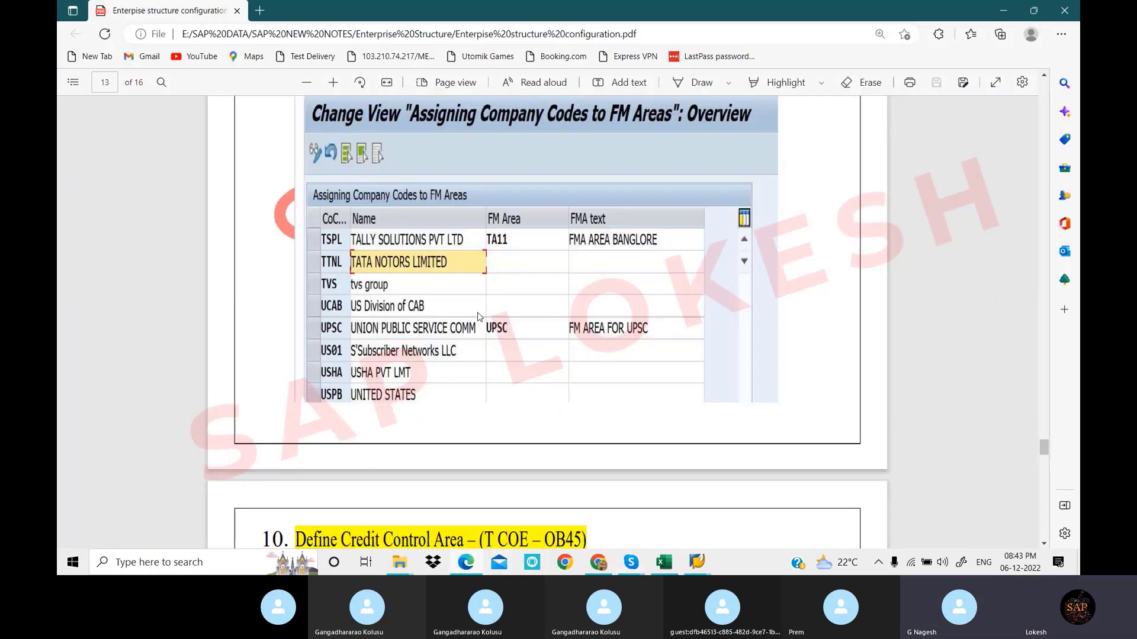
pyautogui.scroll(10, 483, 312)
pyautogui.scroll(5, 483, 312)
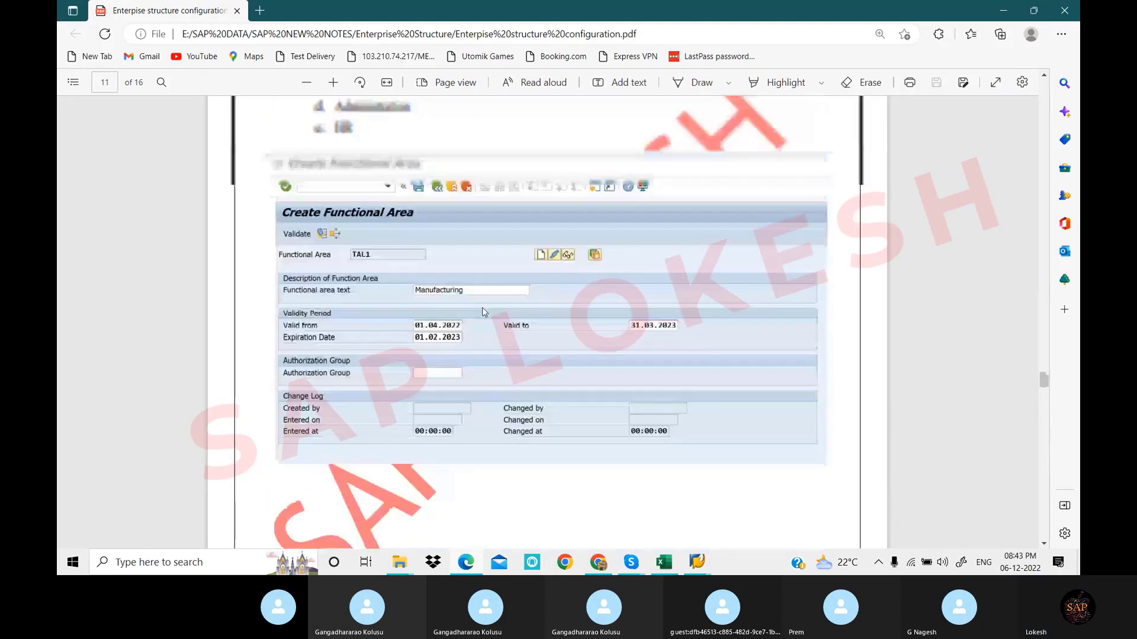
pyautogui.scroll(3, 482, 312)
pyautogui.scroll(3, 482, 312)
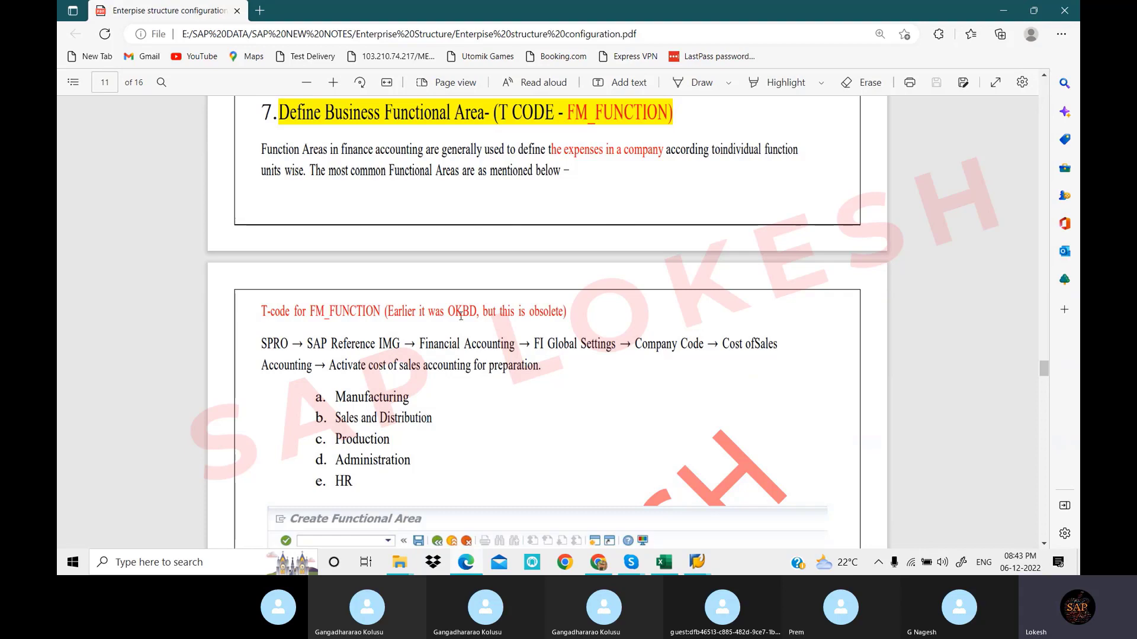
pyautogui.scroll(-5, 461, 316)
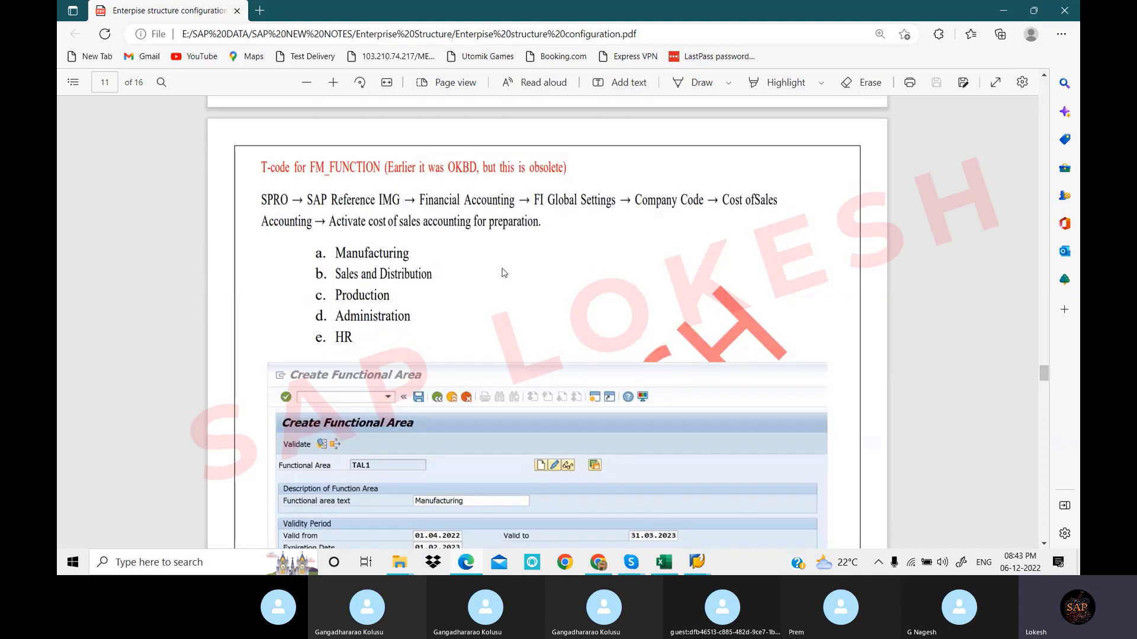
pyautogui.scroll(-6, 513, 264)
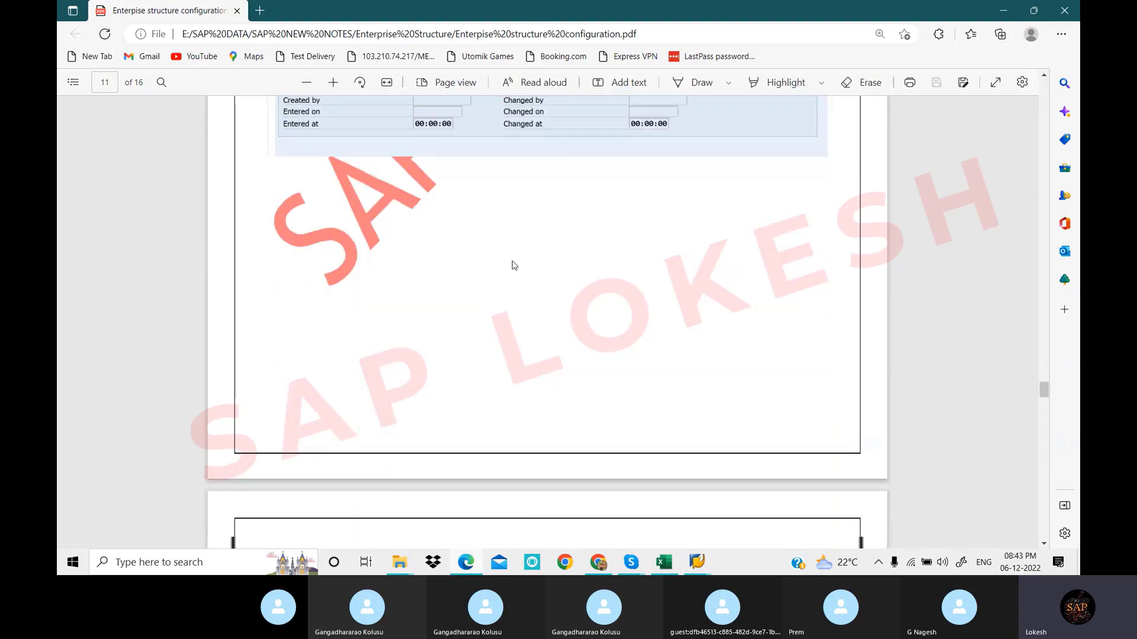
pyautogui.scroll(-5, 513, 264)
pyautogui.scroll(-1, 543, 264)
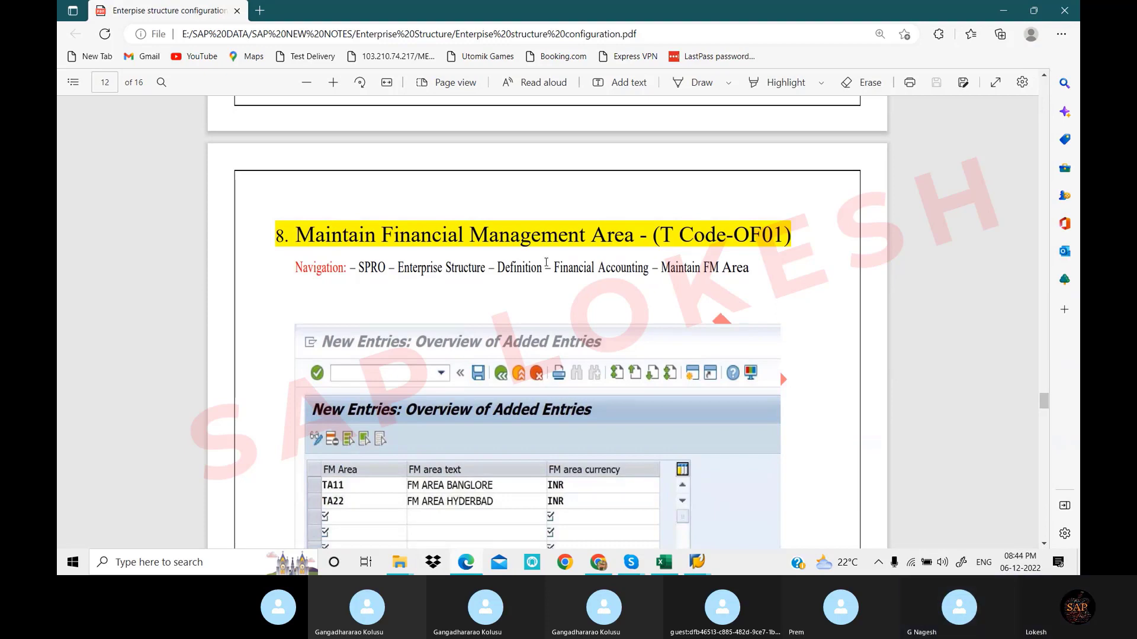
# Scroll back to page 11, section 7 Define Business Functional Area (FM_FUNCTION), then return to Skype
pyautogui.scroll(1, 545, 262)
pyautogui.scroll(4, 549, 263)
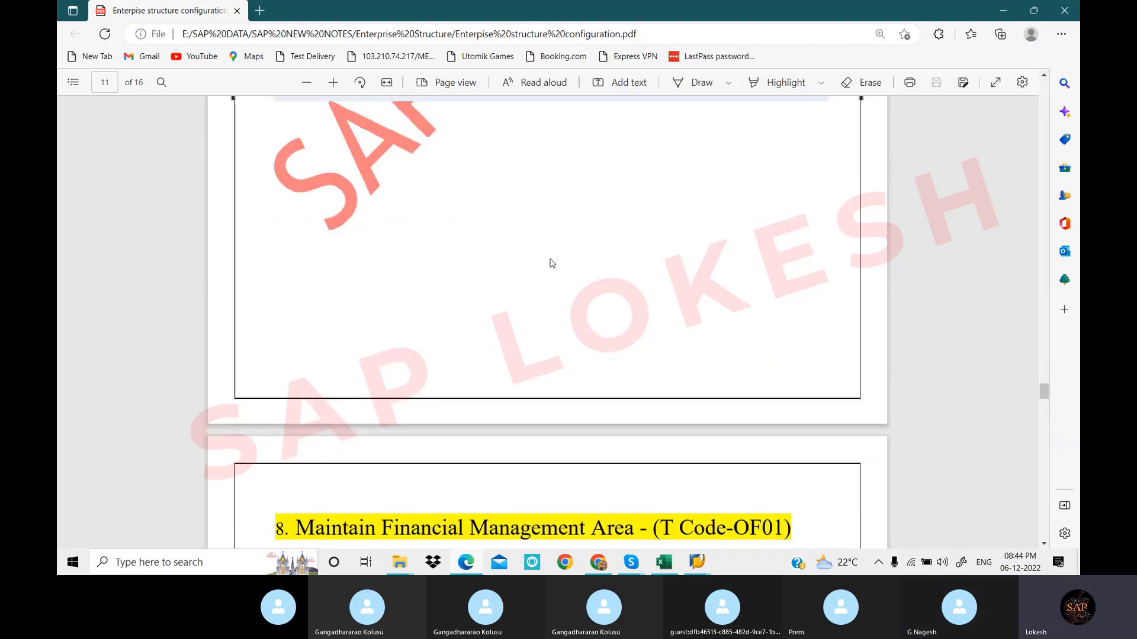
pyautogui.scroll(5, 549, 263)
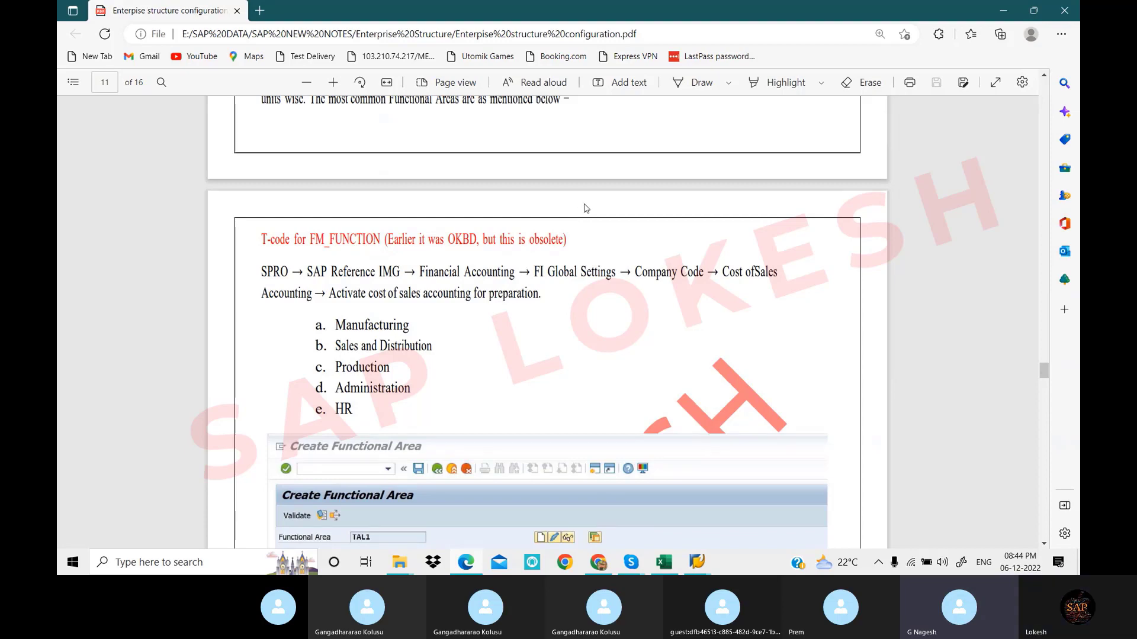
pyautogui.scroll(-1, 576, 207)
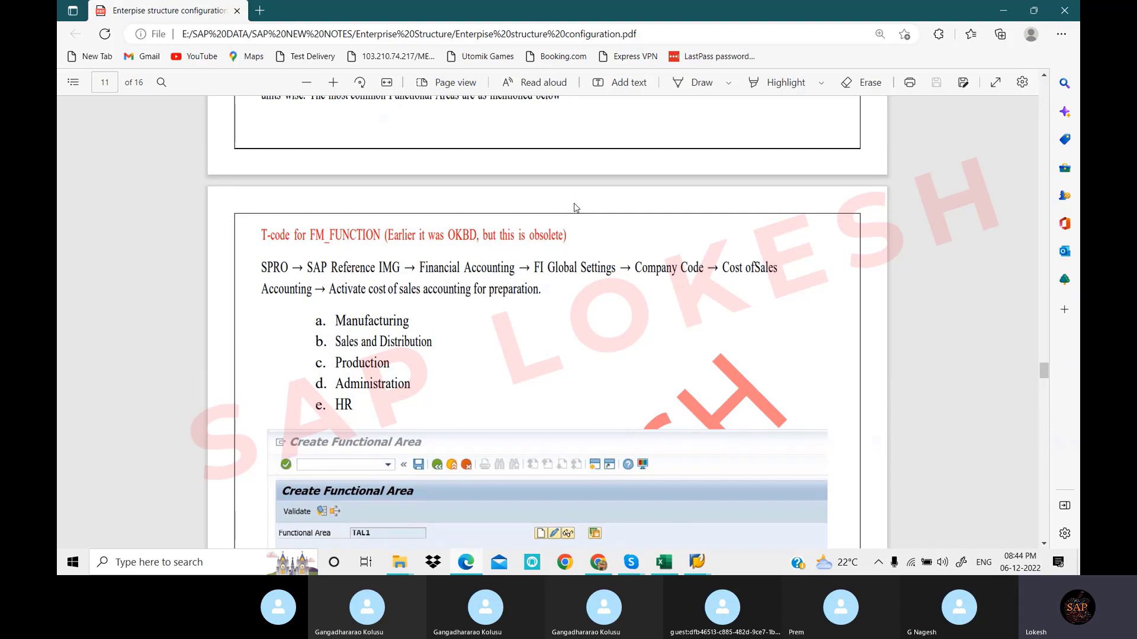
pyautogui.scroll(-3, 576, 207)
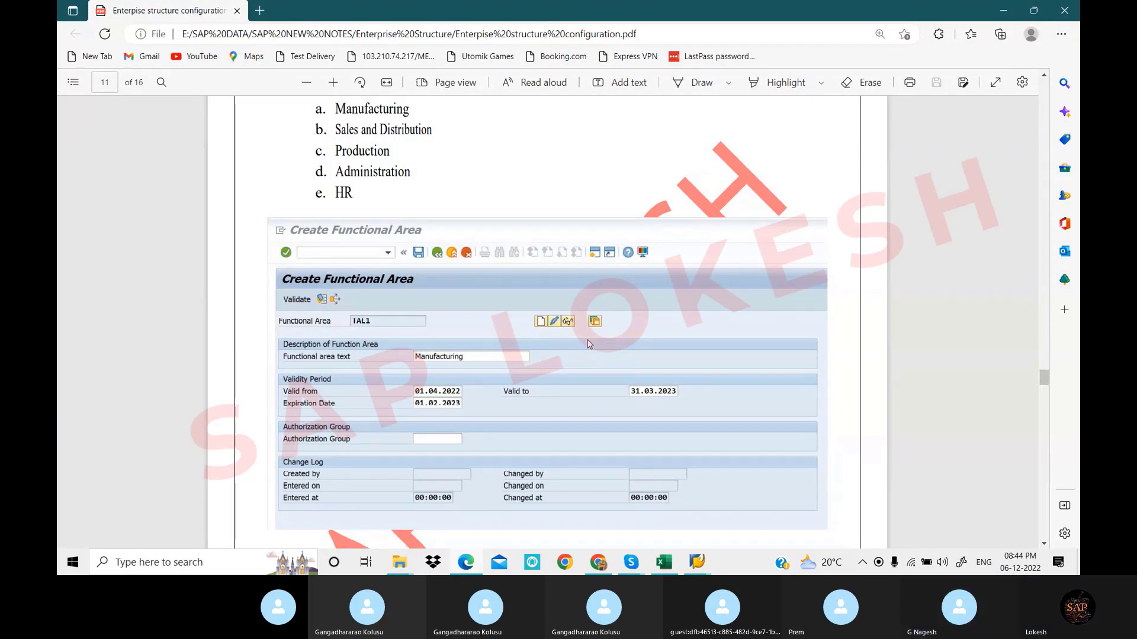
pyautogui.scroll(5, 589, 344)
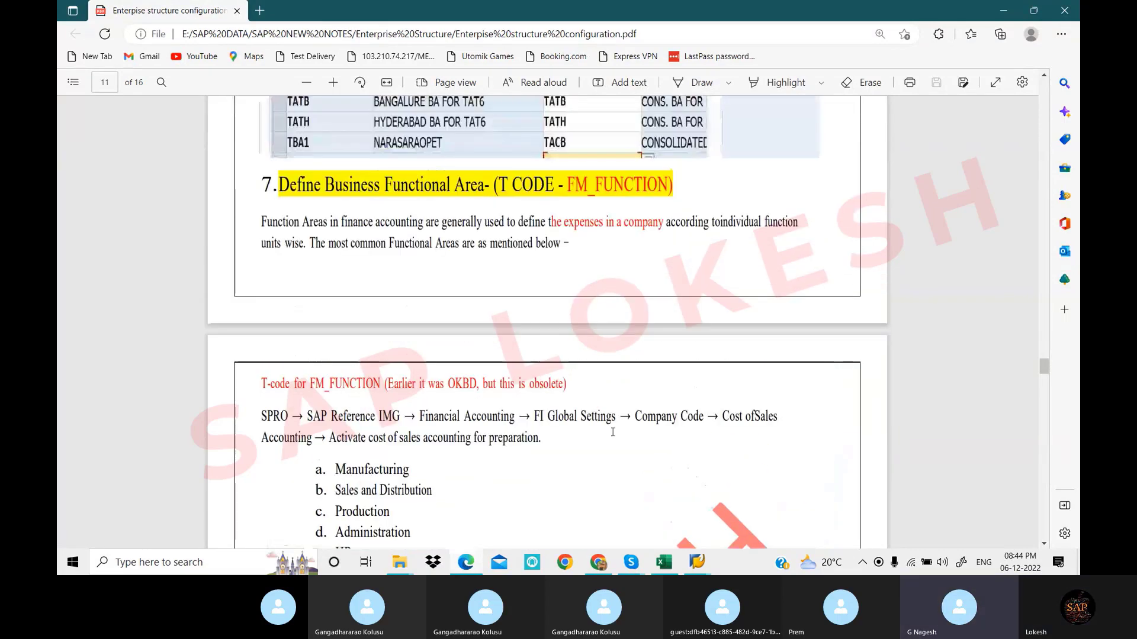
pyautogui.moveTo(631, 562)
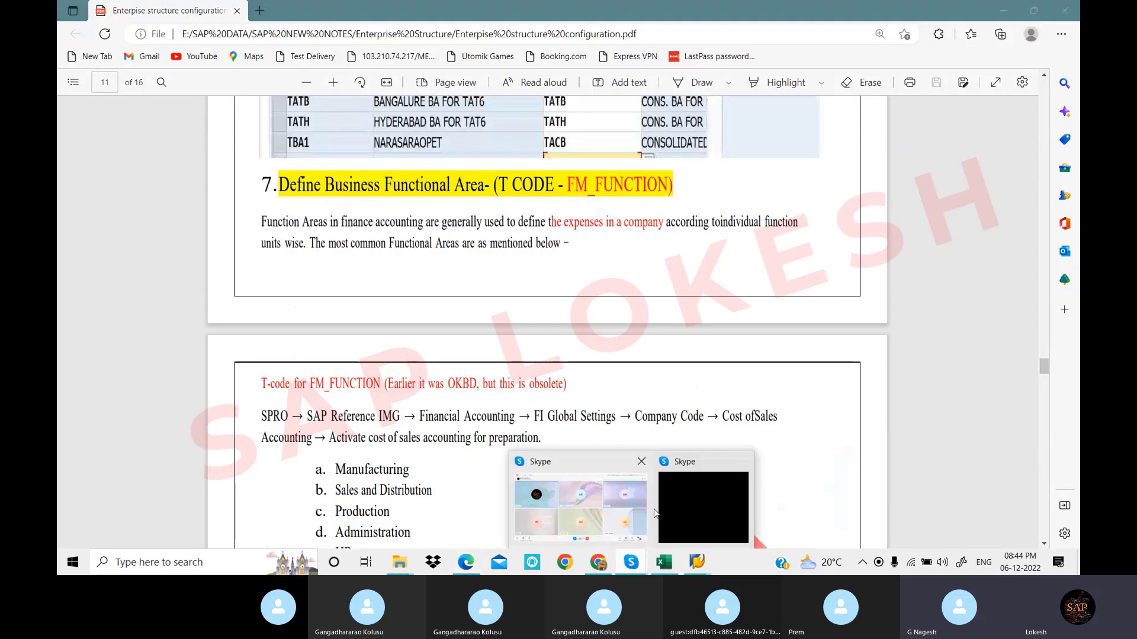
pyautogui.click(617, 503)
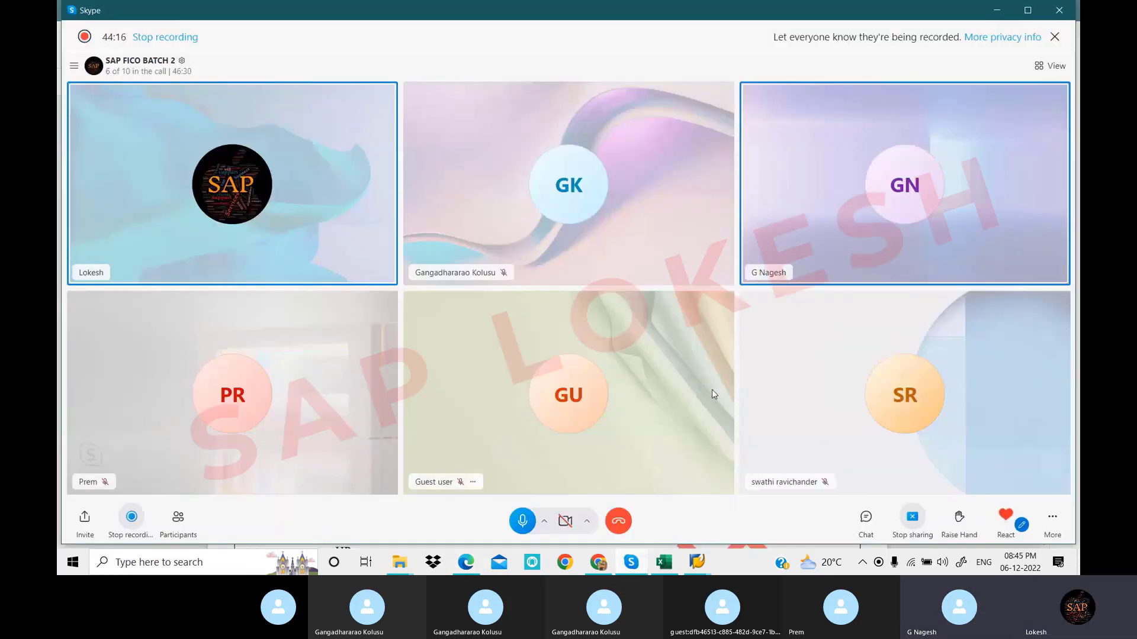